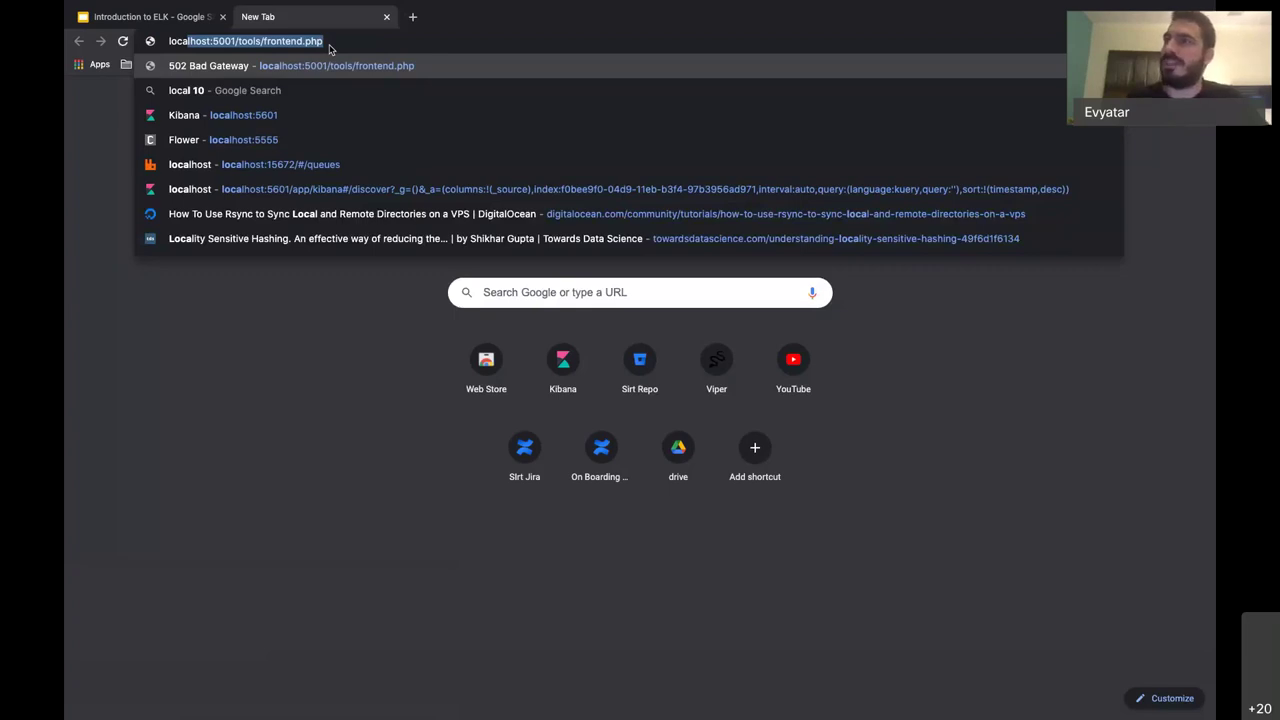
Step: Load the Elasticsearch root page at localhost:9200 in the new browser tab
{"action": "key", "text": "BackSpace"}
{"action": "key", "text": "BackSpace"}
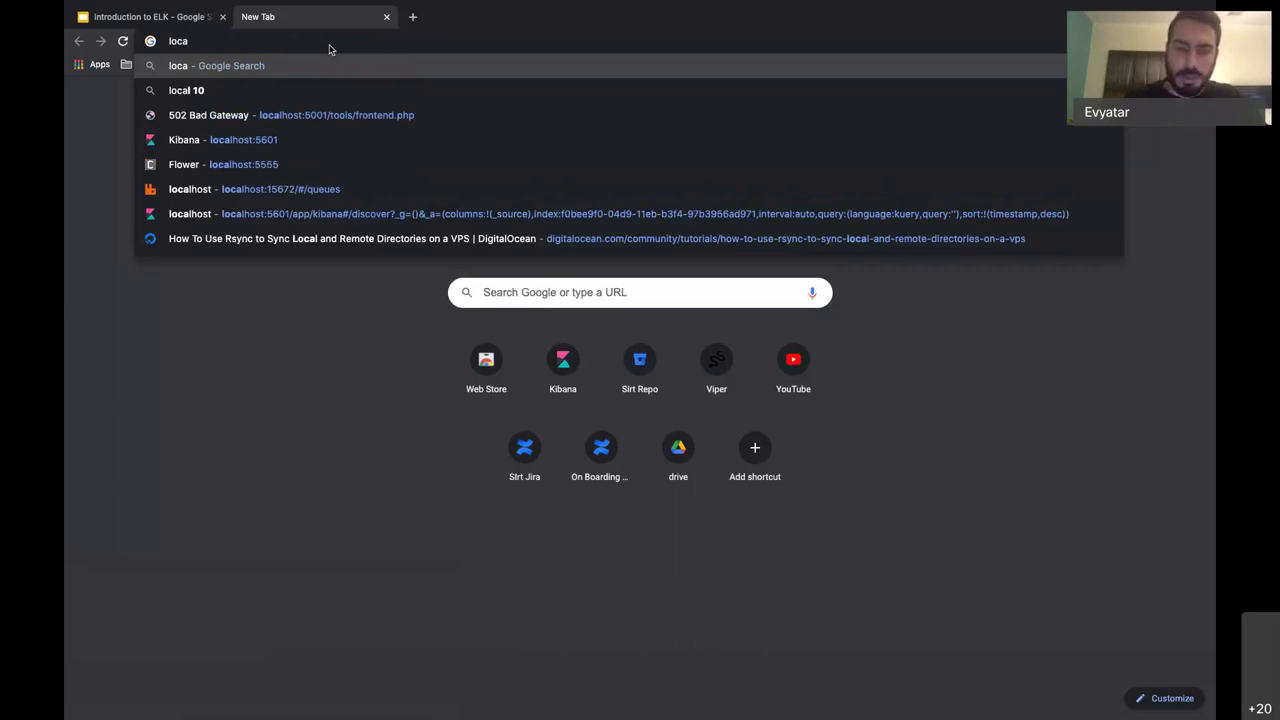
{"action": "type", "text": "lhostr:"}
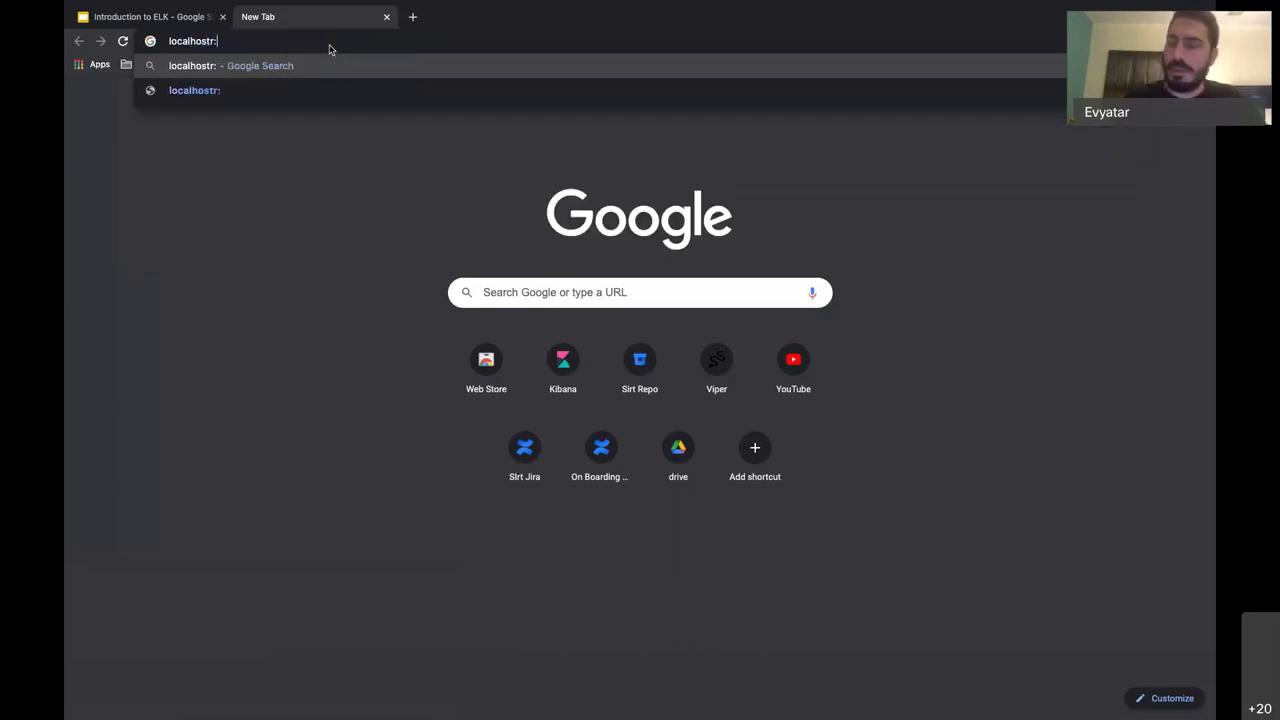
{"action": "key", "text": "BackSpace"}
{"action": "key", "text": "BackSpace"}
{"action": "type", "text": ":9200"}
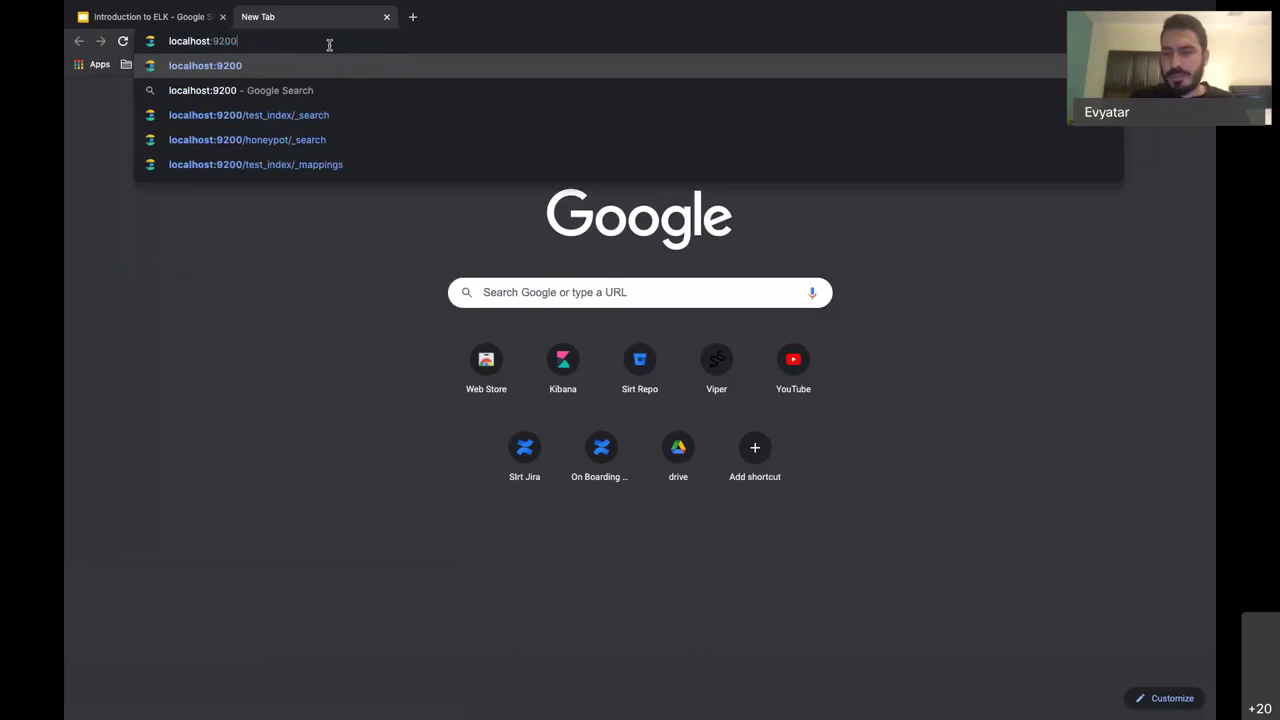
{"action": "key", "text": "Return"}
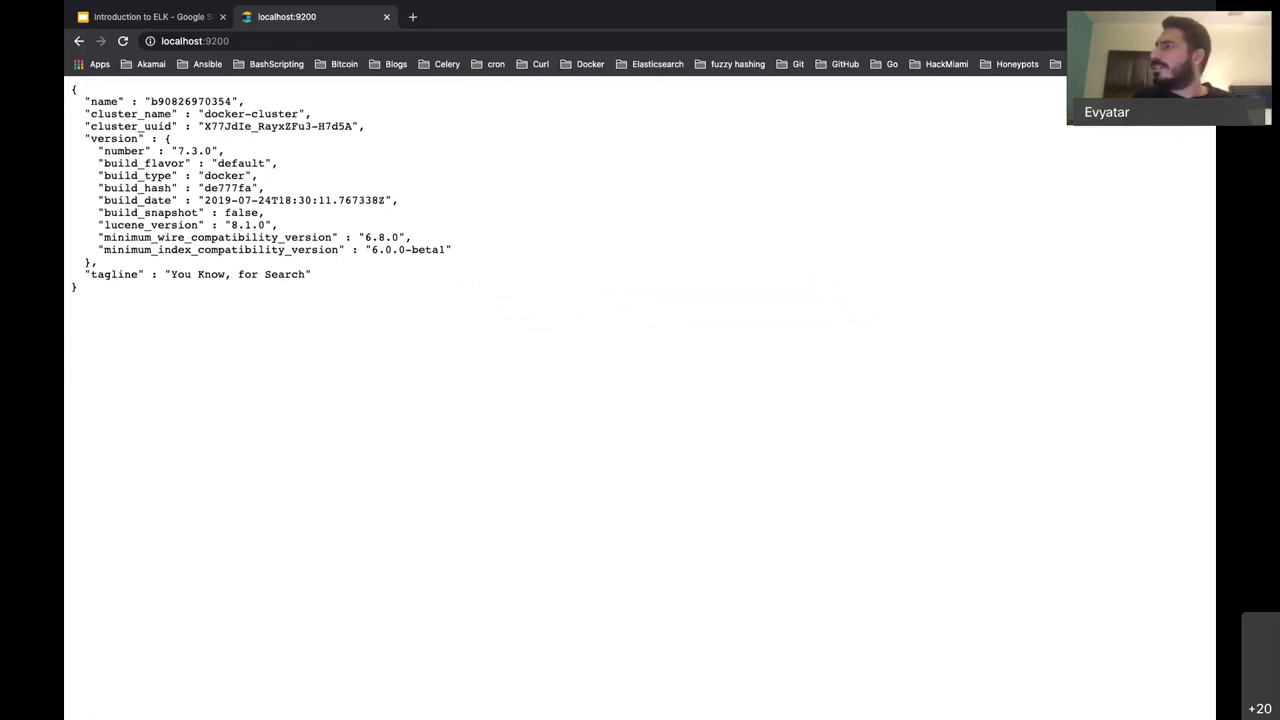
Step: Reload the cluster info page, enlarge it to 150% zoom and highlight the tagline entry
{"action": "key", "text": "super+r"}
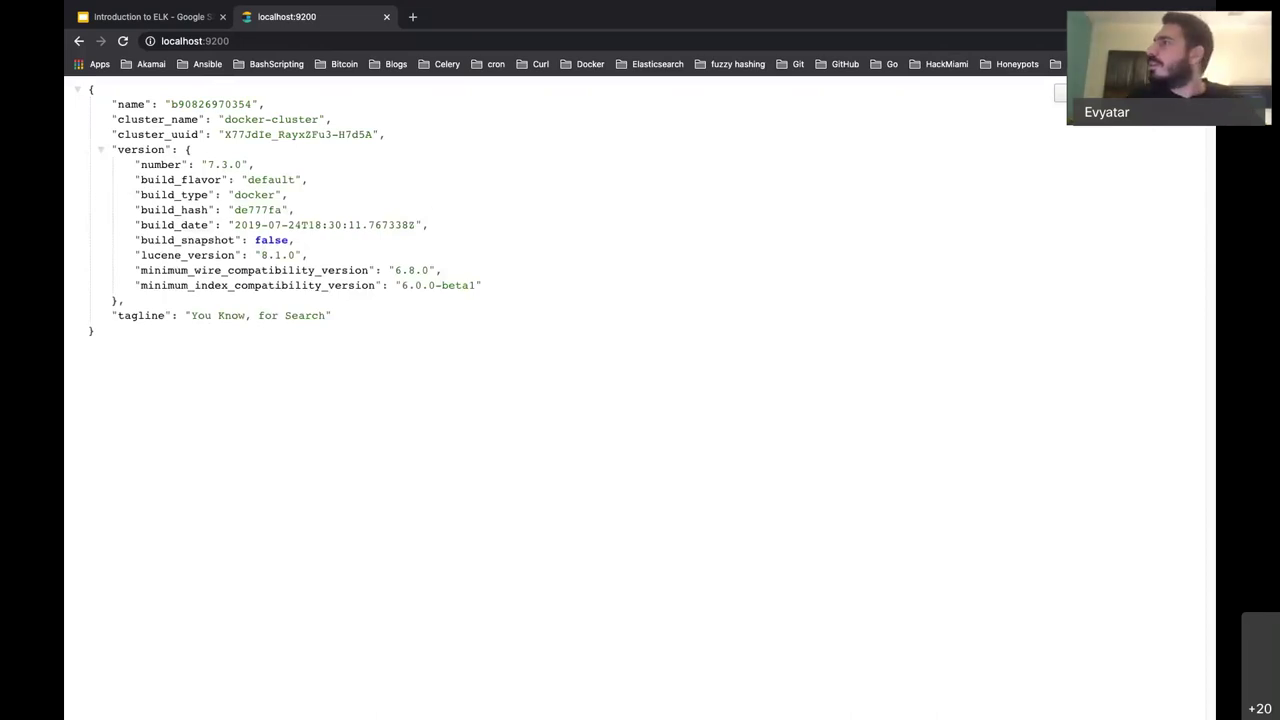
{"action": "left_click", "coordinate": [1203, 41]}
{"action": "left_click", "coordinate": [1159, 190]}
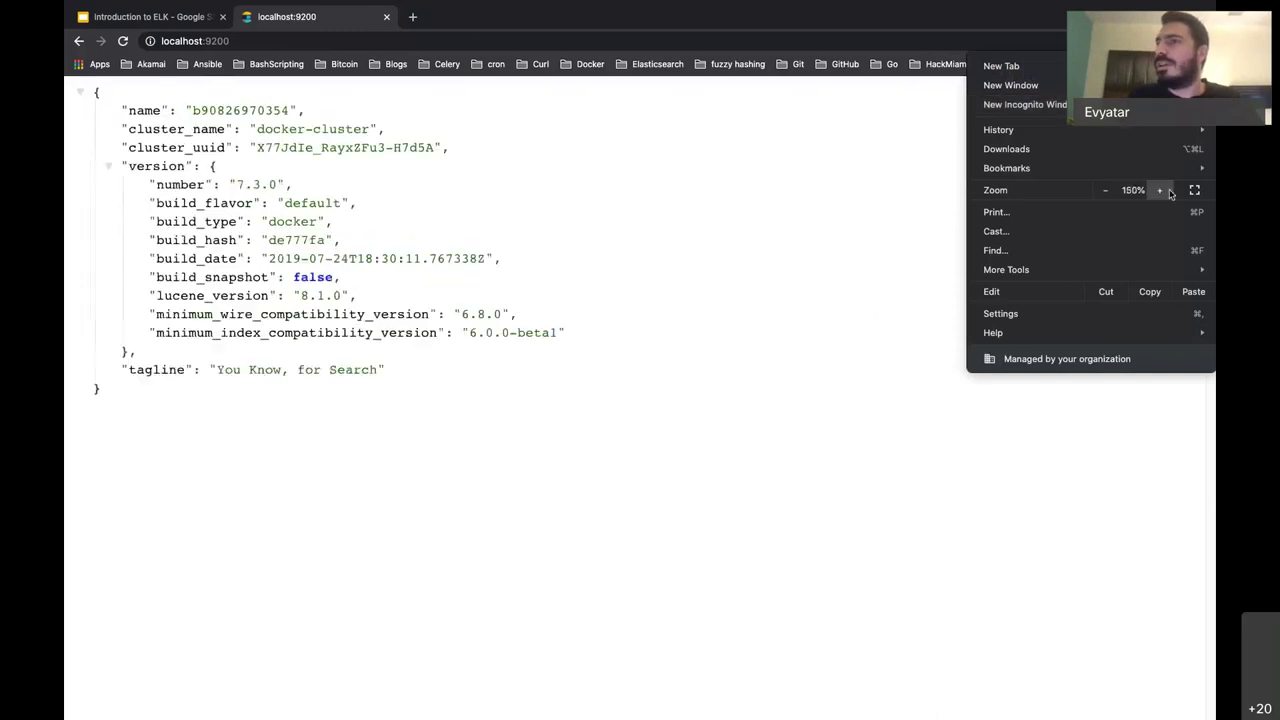
{"action": "left_click", "coordinate": [615, 253]}
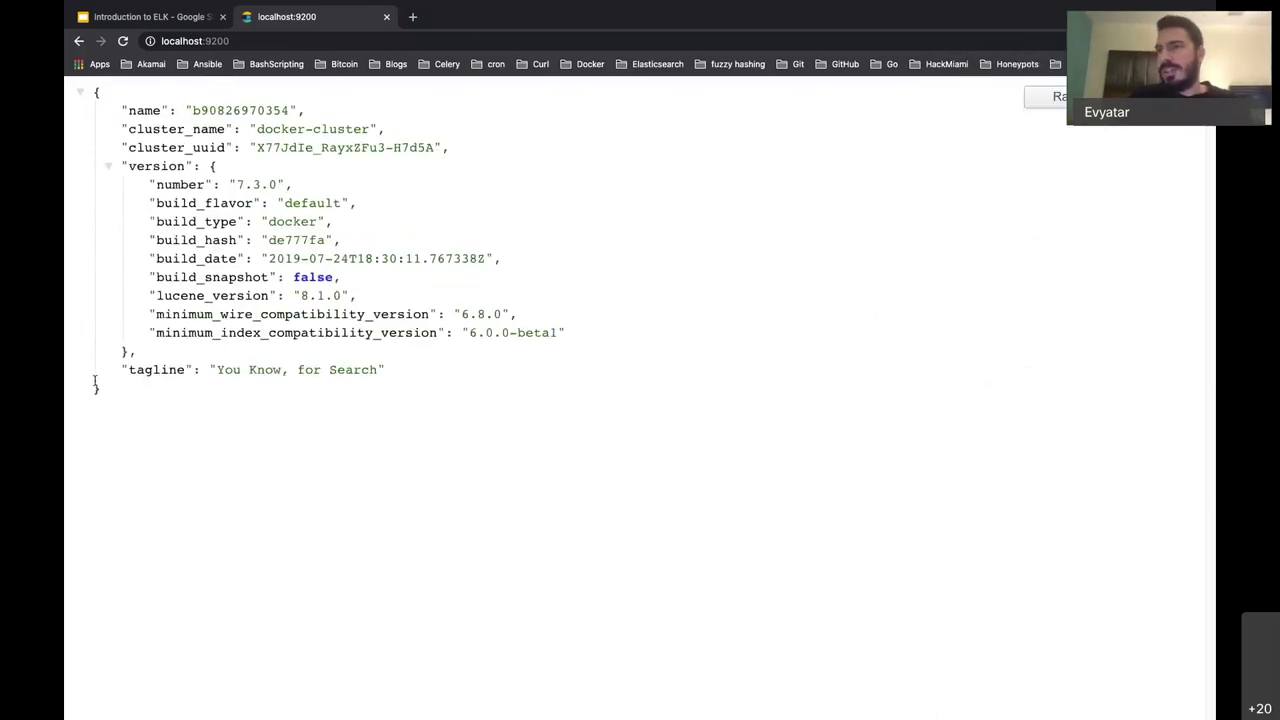
{"action": "left_click_drag", "start_coordinate": [129, 366], "coordinate": [402, 368]}
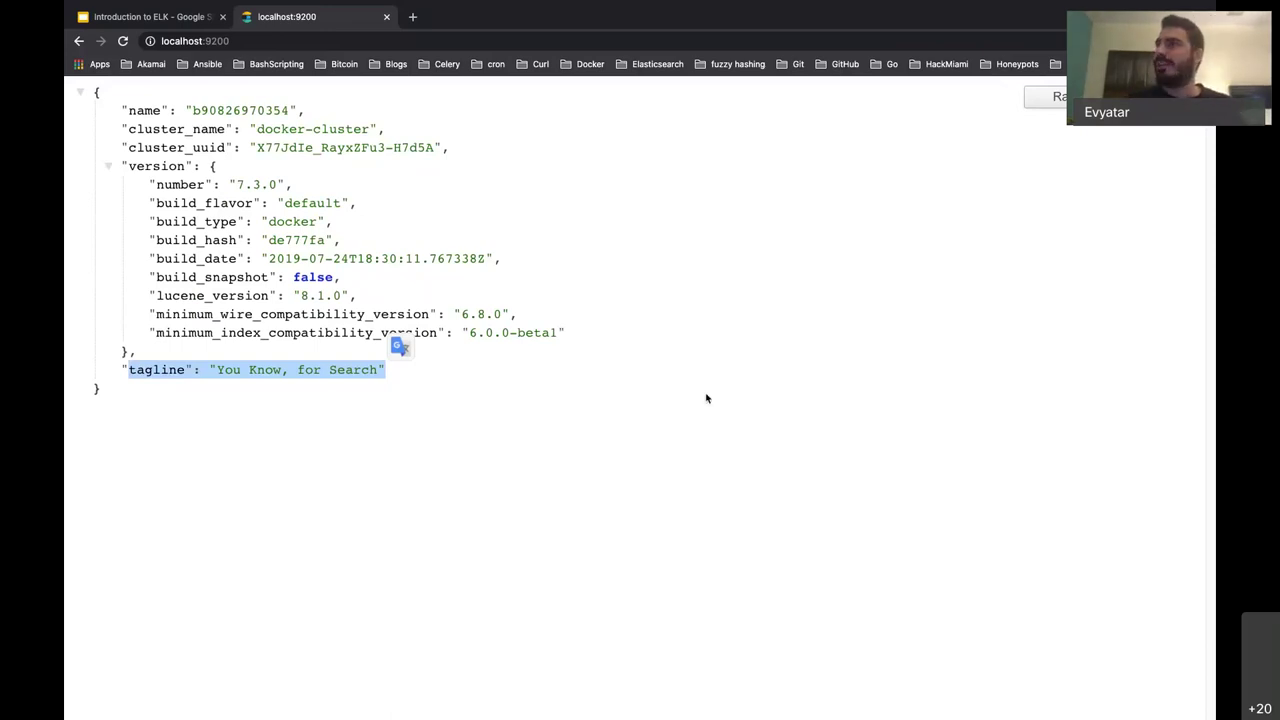
Step: Switch to Postman and open the "Create a test index" request from the "elasticsearch first examples" folder
{"action": "key", "text": "ctrl+Up"}
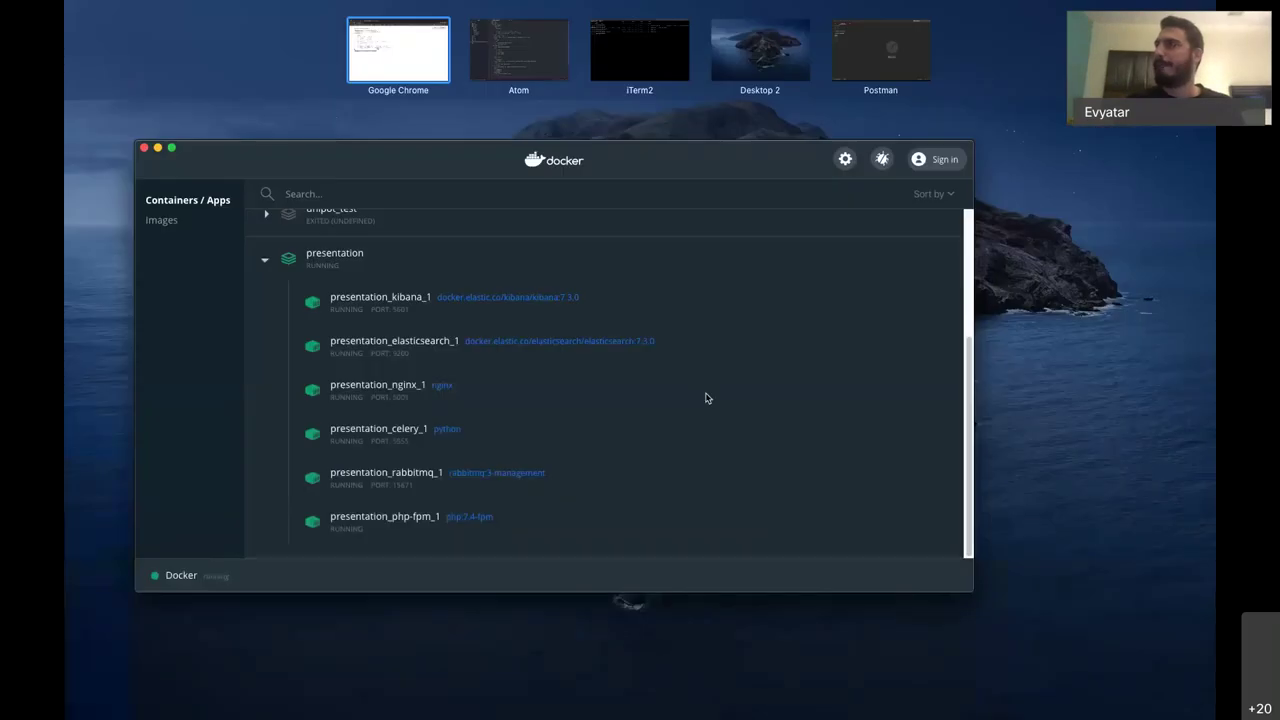
{"action": "left_click", "coordinate": [864, 59]}
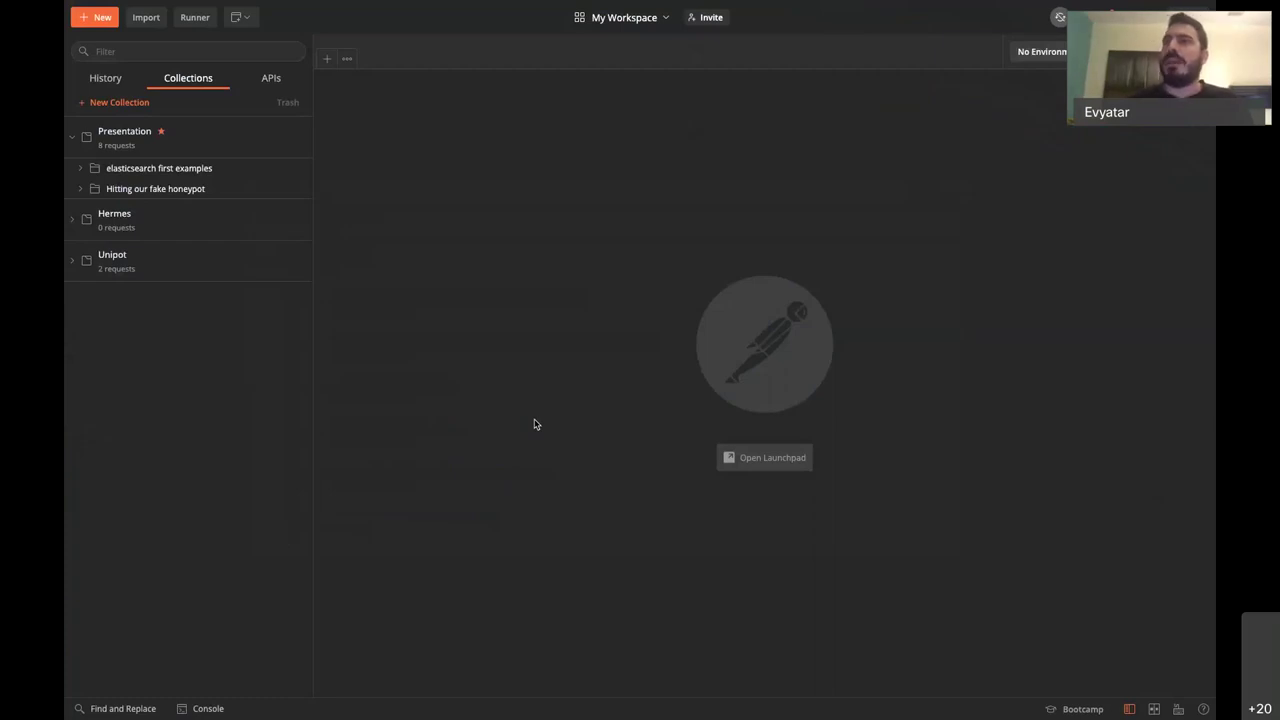
{"action": "left_click", "coordinate": [80, 169]}
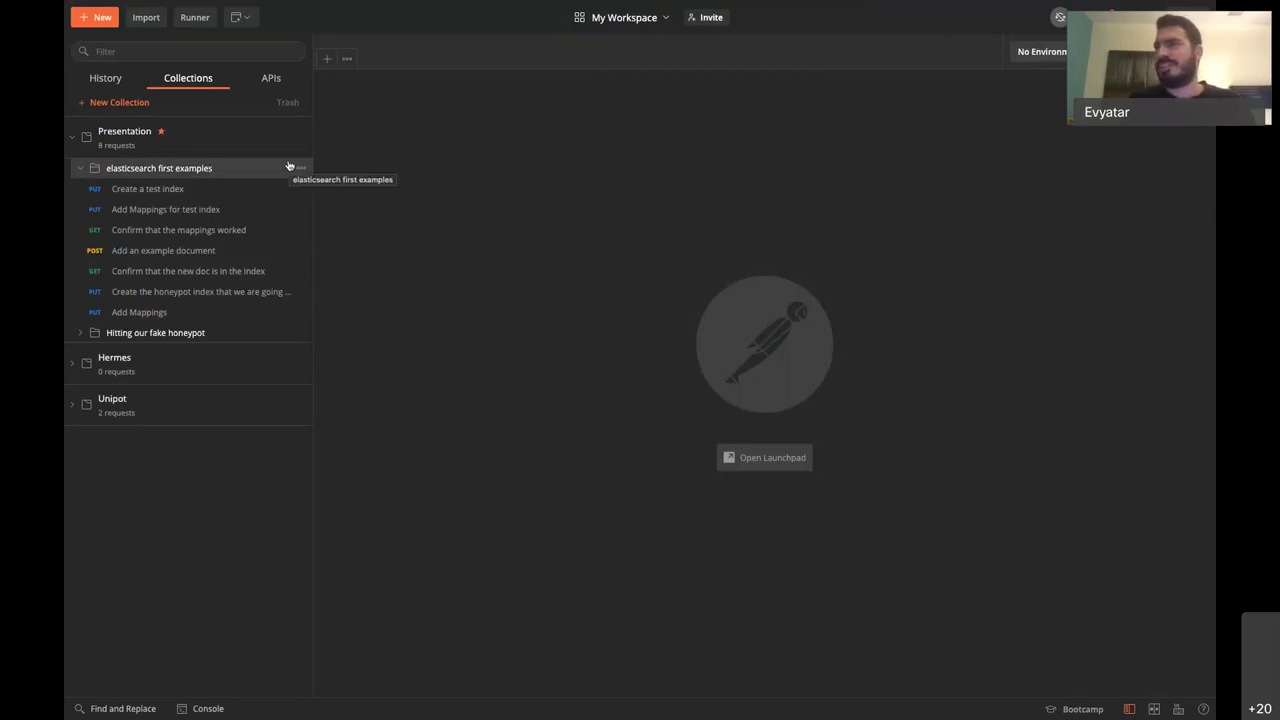
{"action": "left_click", "coordinate": [181, 192]}
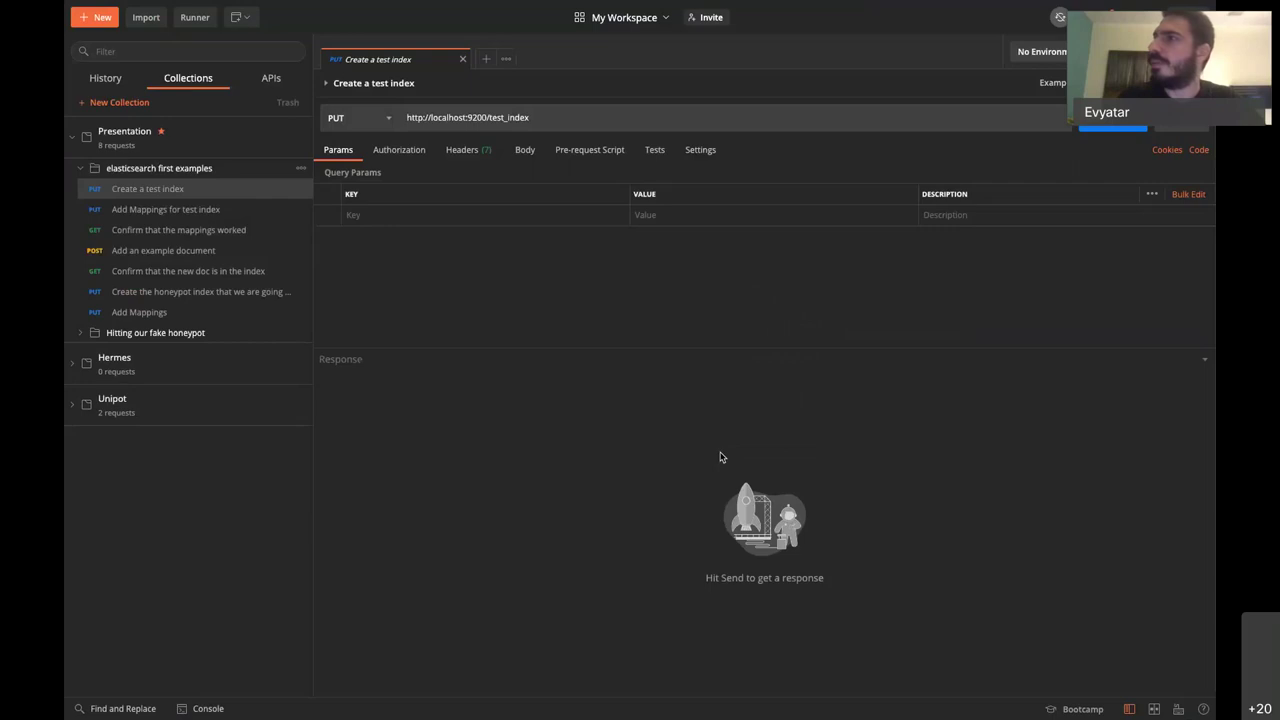
{"action": "key", "text": "ctrl+plus"}
{"action": "key", "text": "ctrl+plus"}
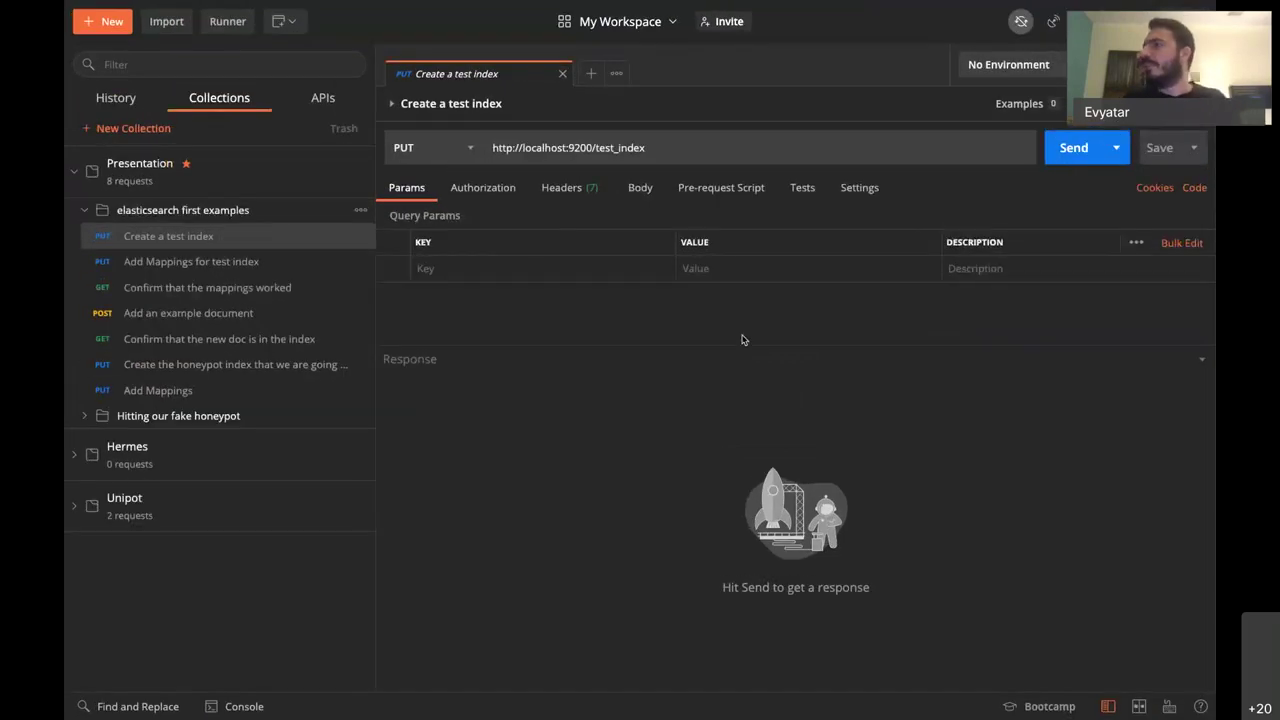
{"action": "left_click_drag", "start_coordinate": [735, 343], "coordinate": [735, 449]}
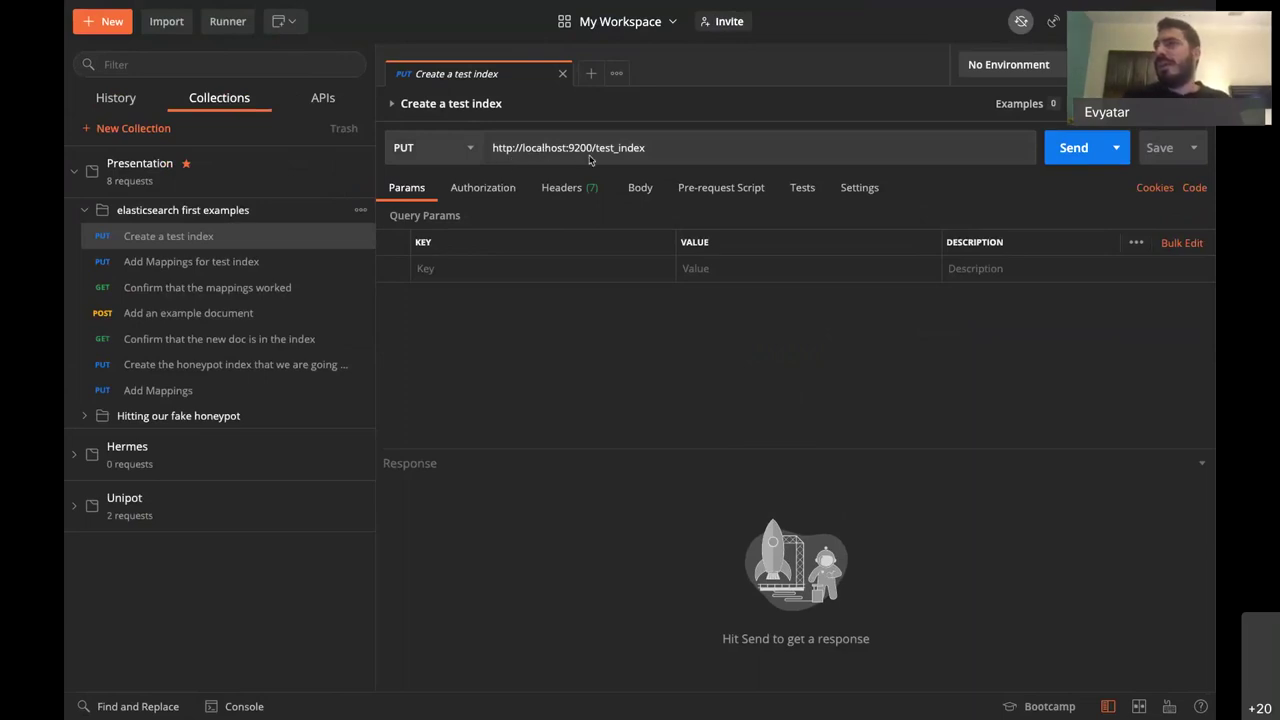
{"action": "double_click", "coordinate": [652, 150]}
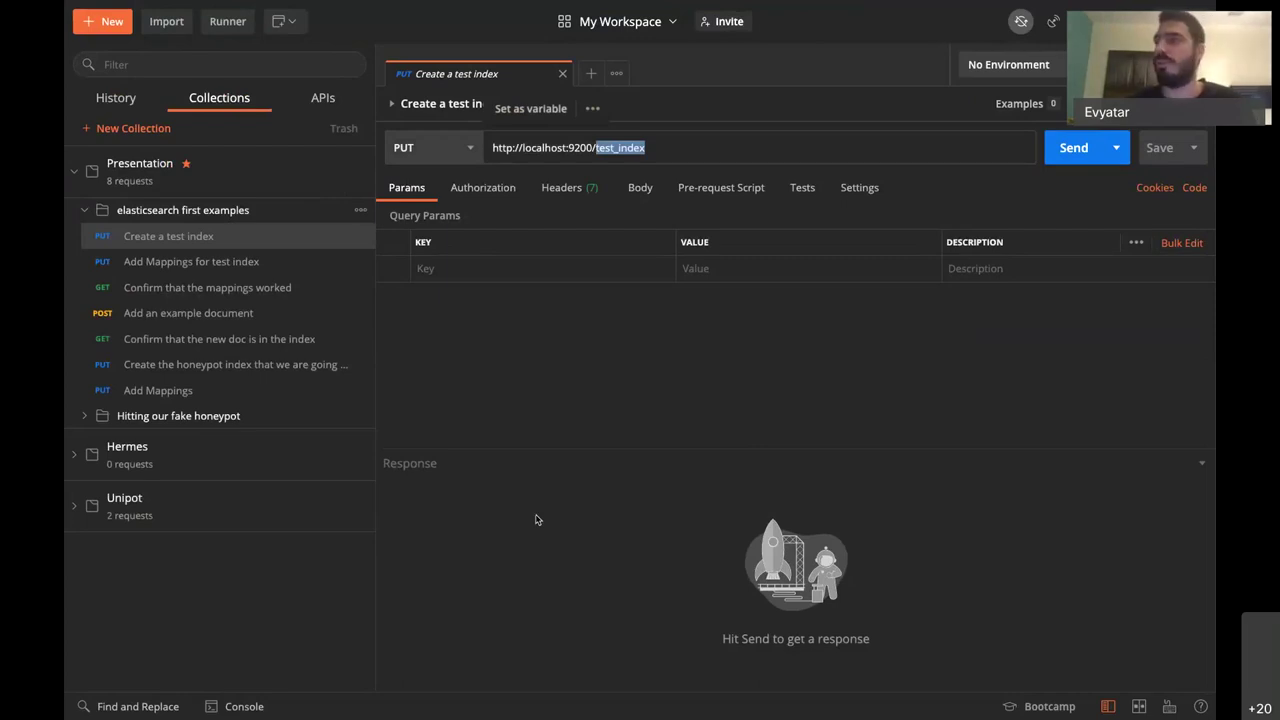
{"action": "left_click", "coordinate": [670, 151]}
{"action": "left_click_drag", "start_coordinate": [670, 151], "coordinate": [596, 149]}
{"action": "left_click", "coordinate": [672, 147]}
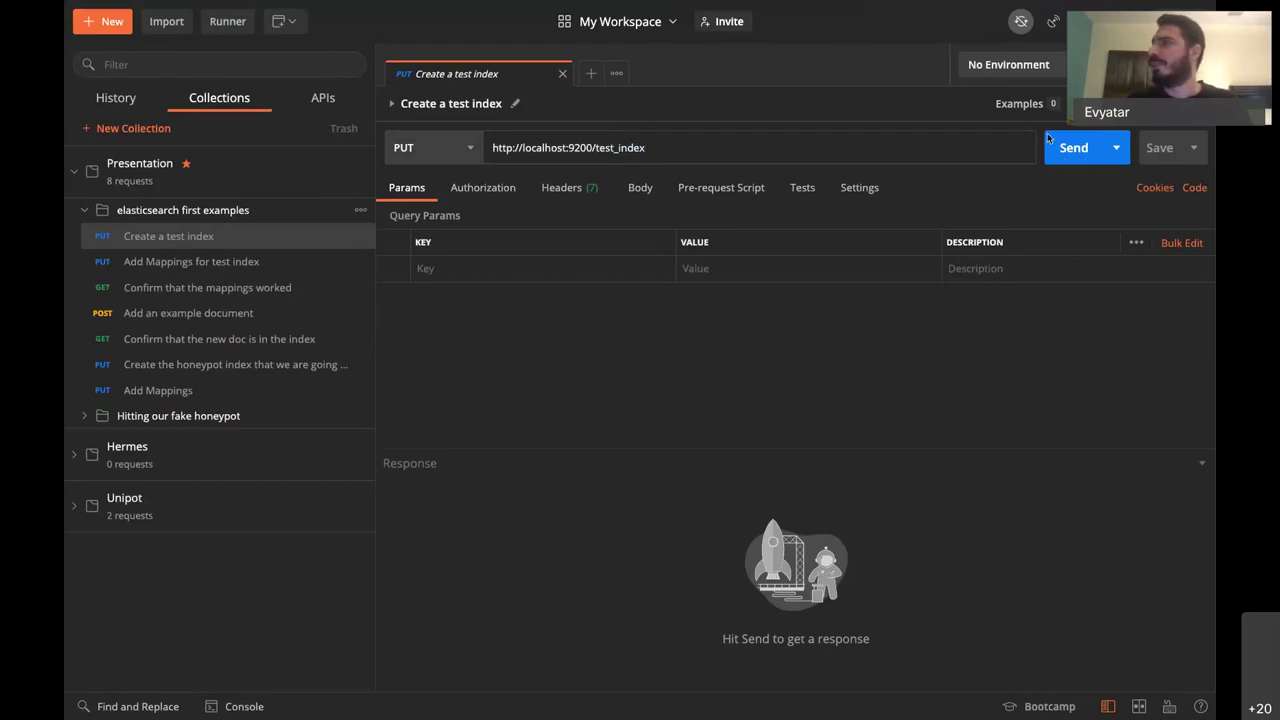
{"action": "left_click", "coordinate": [1074, 152]}
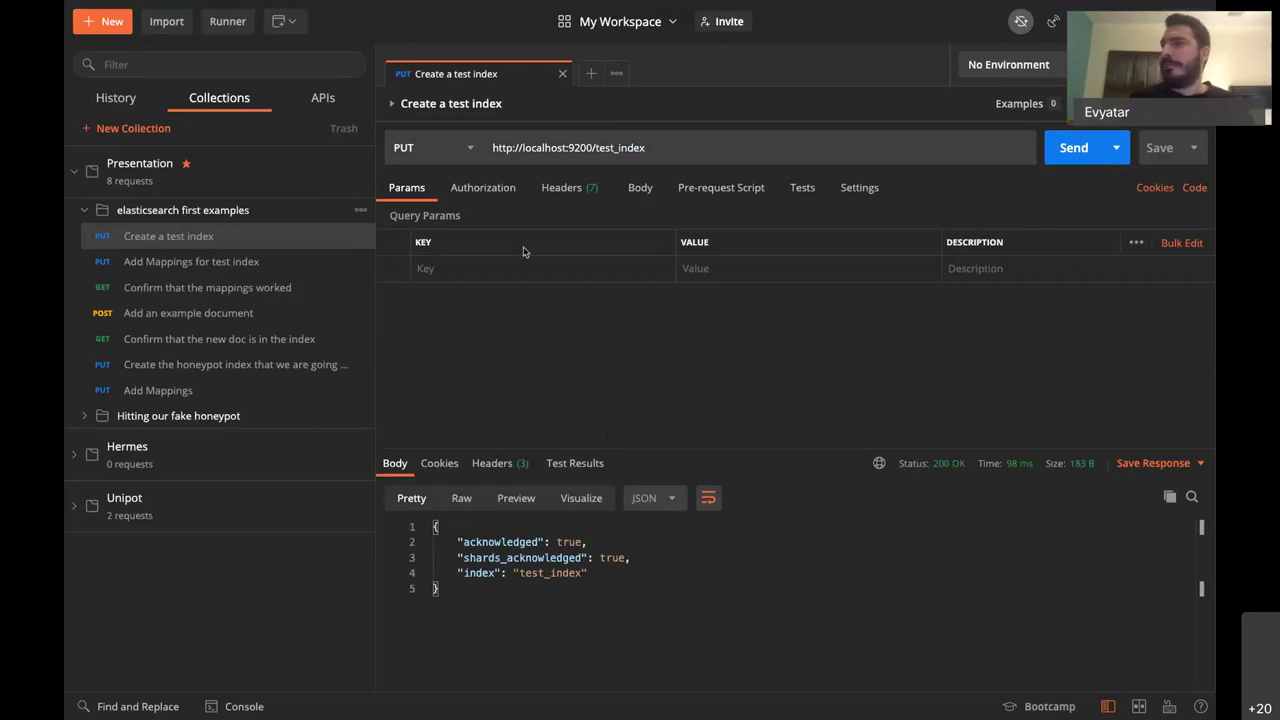
Step: Review the JSON body of "Add Mappings for test index", send the request and close it
{"action": "left_click", "coordinate": [269, 262]}
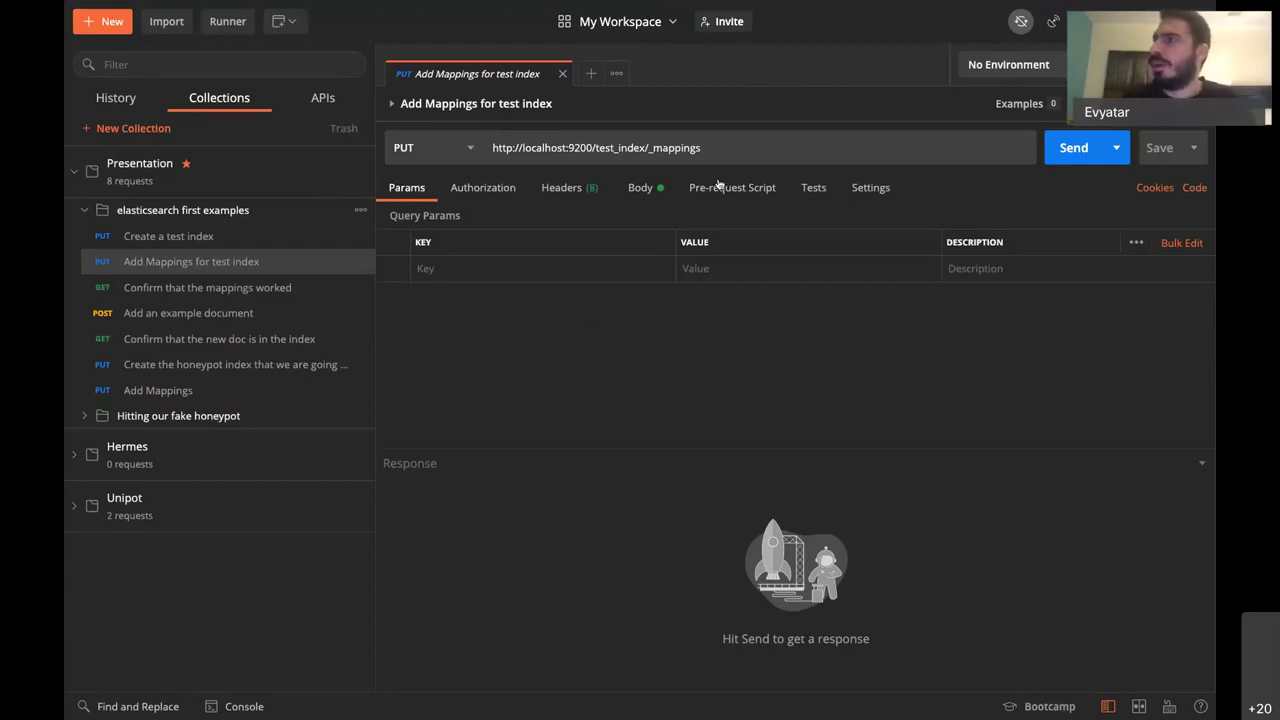
{"action": "left_click", "coordinate": [640, 190]}
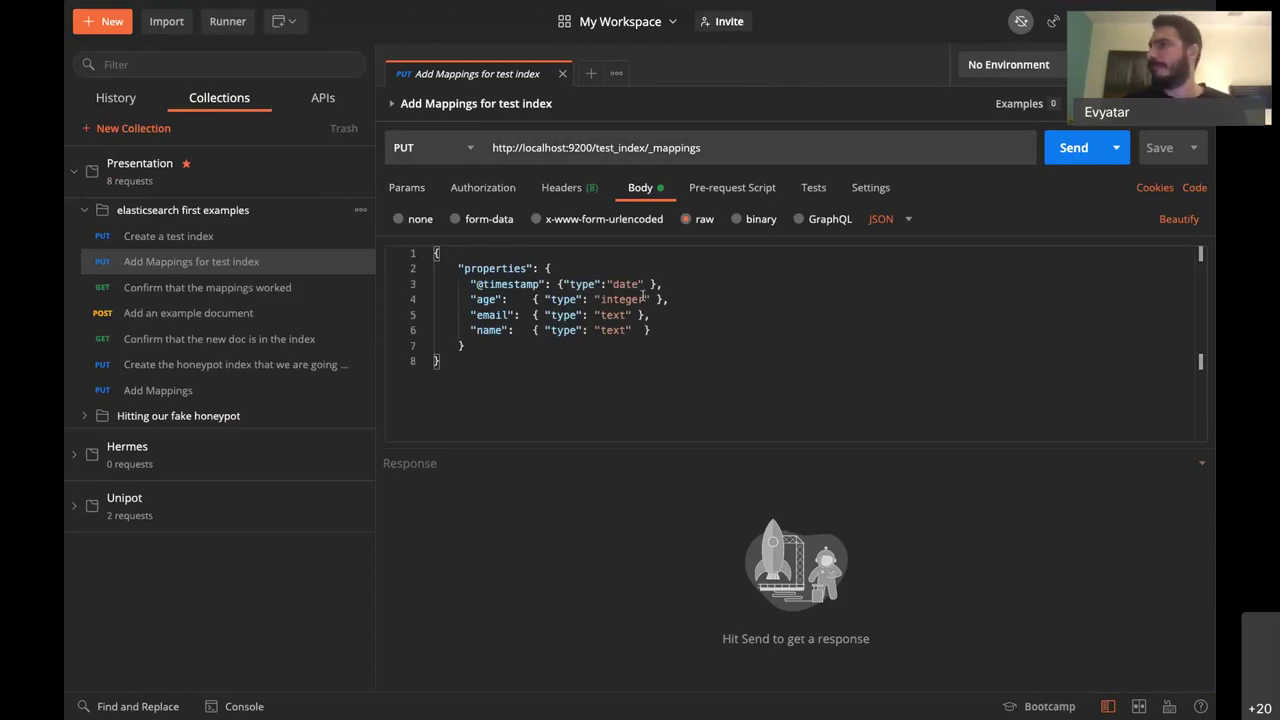
{"action": "left_click", "coordinate": [1057, 152]}
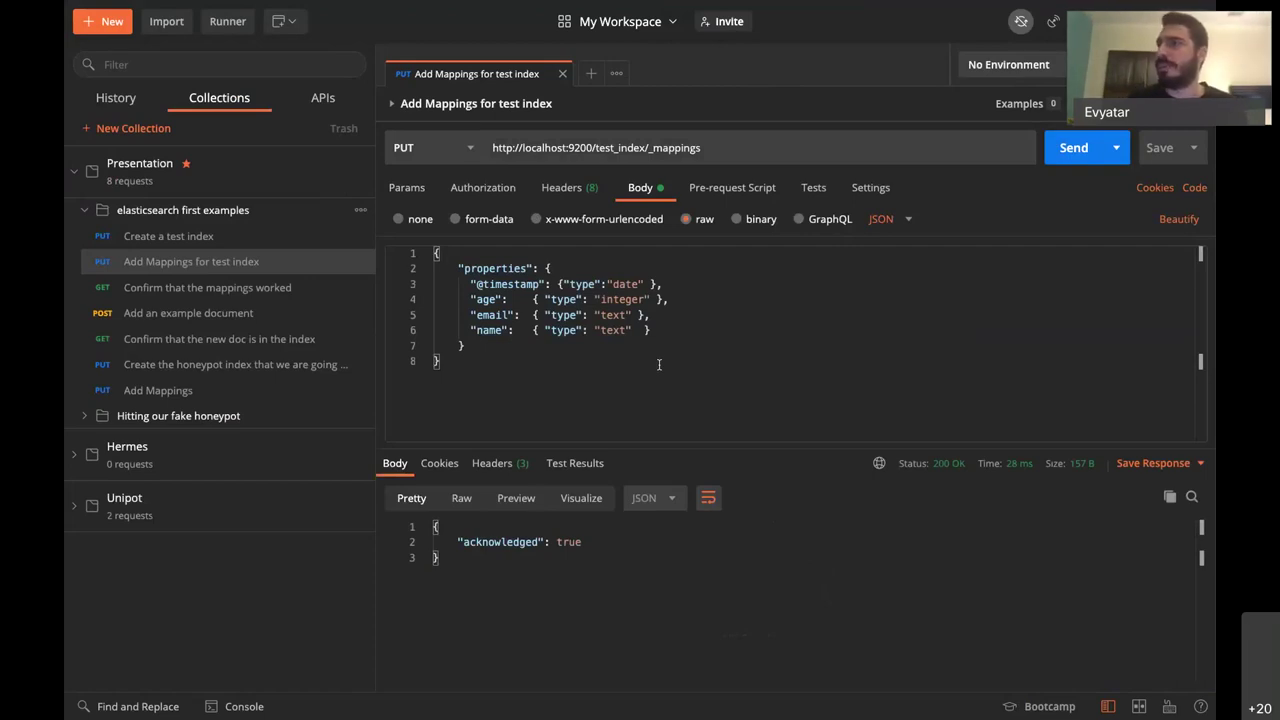
{"action": "left_click", "coordinate": [562, 73]}
Step: Send the "Confirm that the mappings worked" request, examine the returned test_index mappings and close the request
{"action": "left_click", "coordinate": [276, 288]}
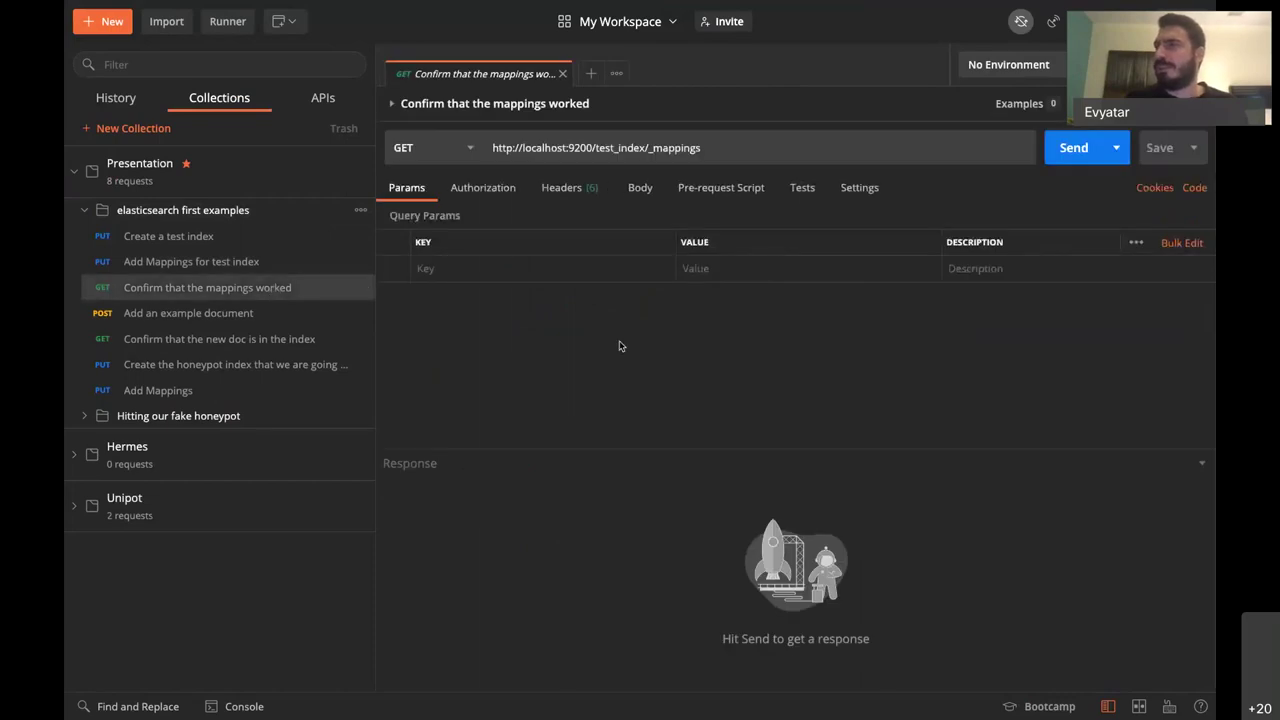
{"action": "left_click", "coordinate": [677, 148]}
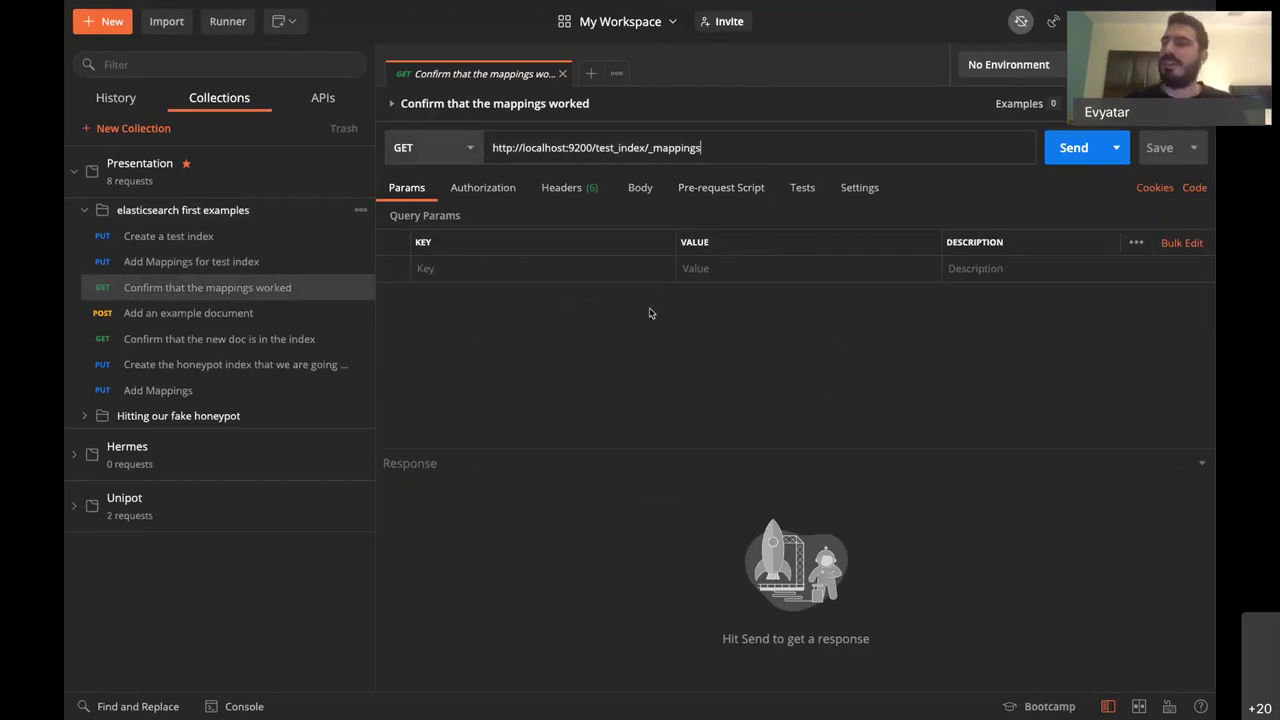
{"action": "left_click", "coordinate": [1060, 150]}
{"action": "left_click_drag", "start_coordinate": [684, 448], "coordinate": [696, 282]}
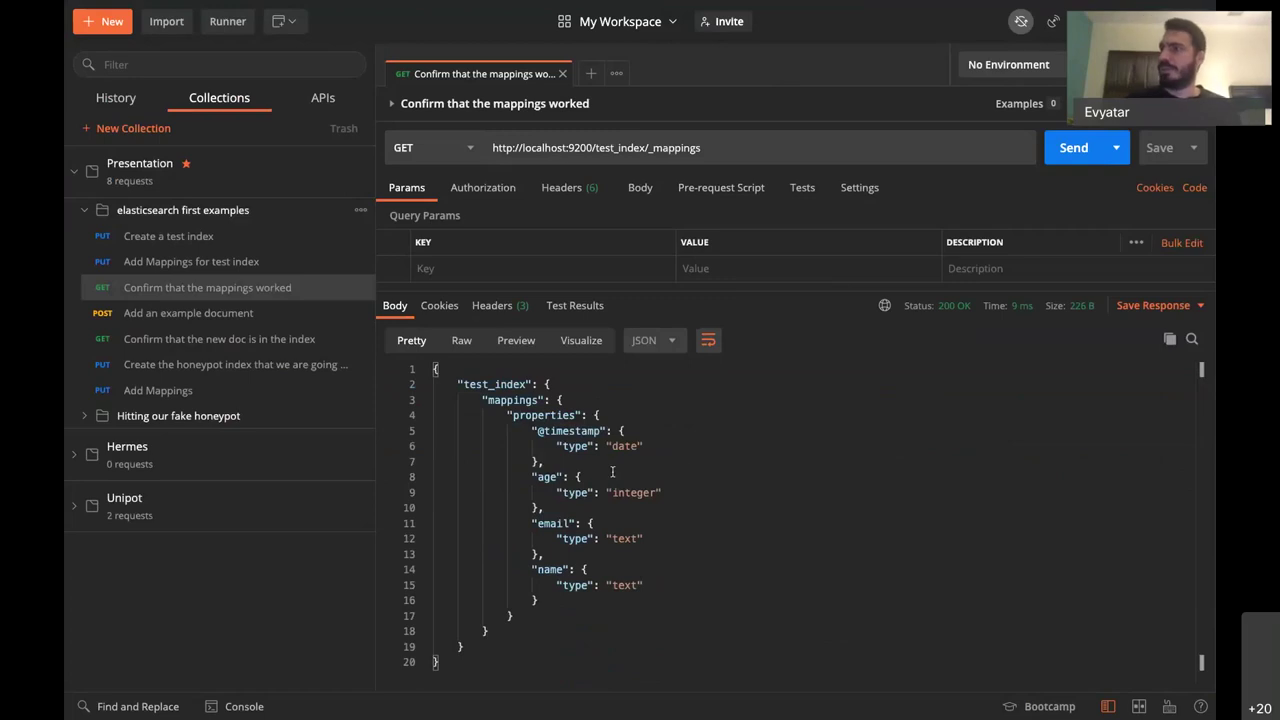
{"action": "left_click_drag", "start_coordinate": [560, 292], "coordinate": [694, 470]}
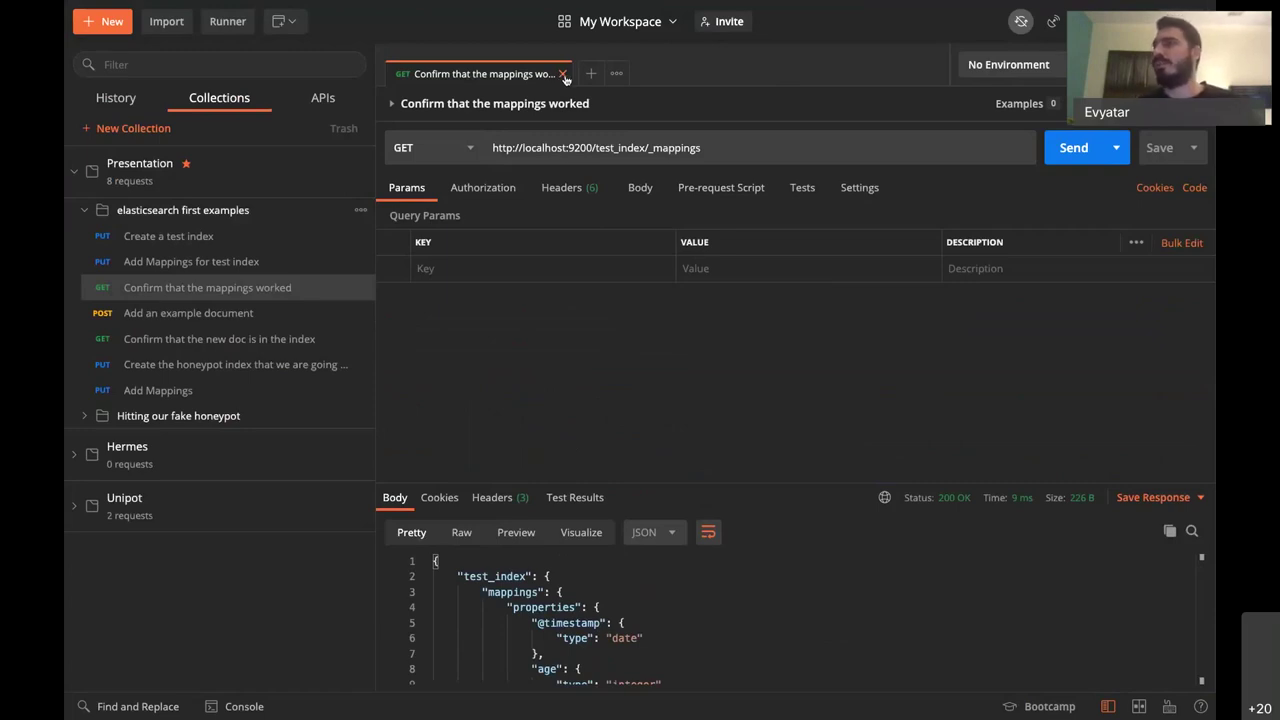
{"action": "left_click", "coordinate": [563, 75]}
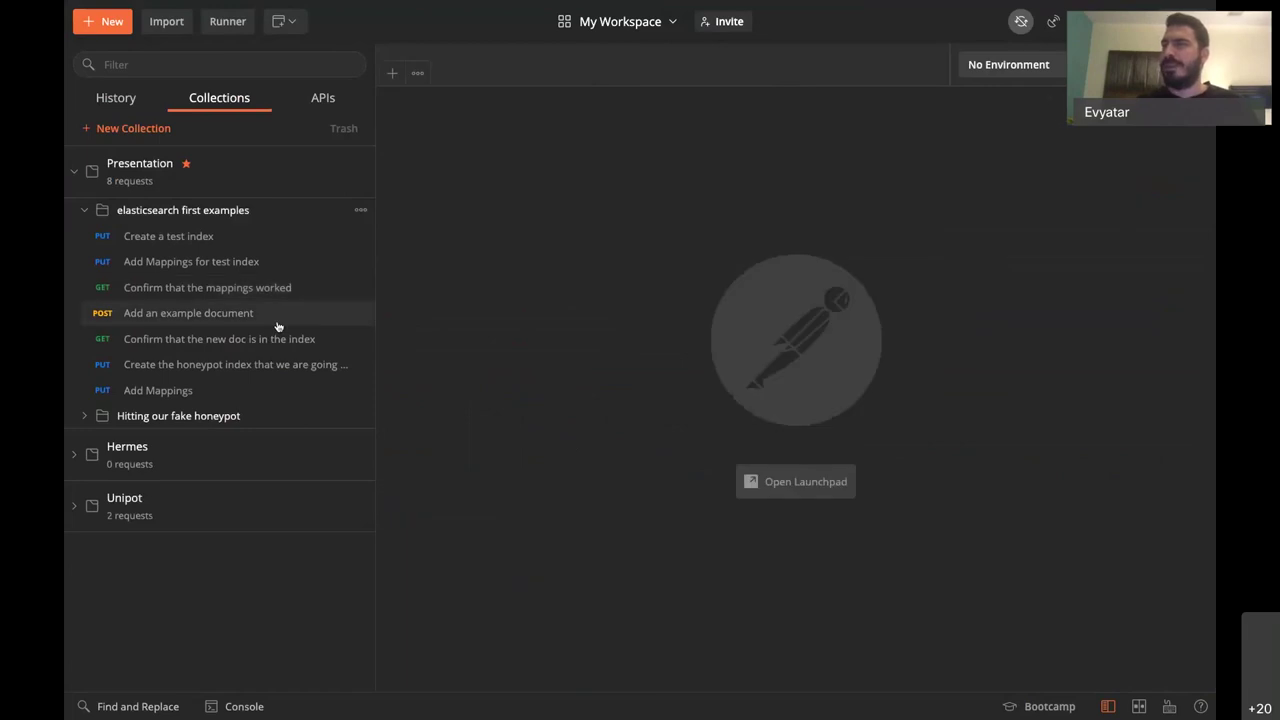
Step: Open the "Add an example document" request and highlight the test_index and _doc parts of its URL
{"action": "left_click", "coordinate": [268, 318]}
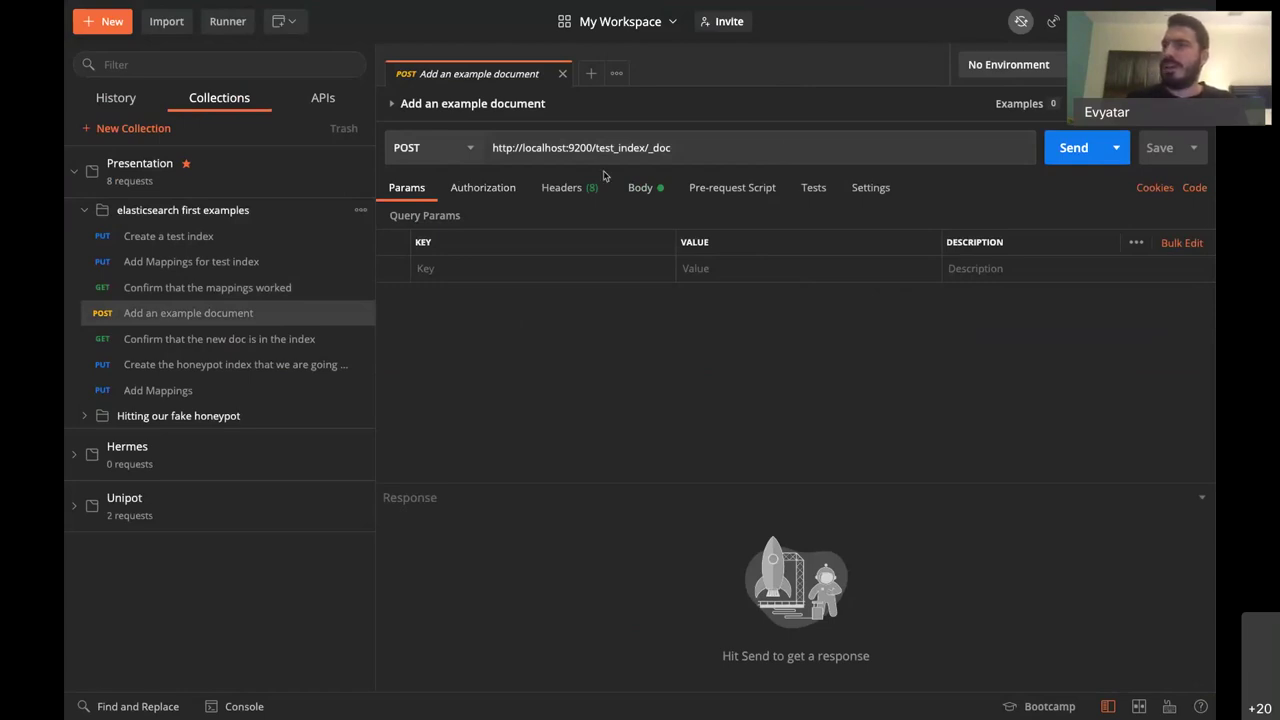
{"action": "left_click_drag", "start_coordinate": [647, 147], "coordinate": [596, 147]}
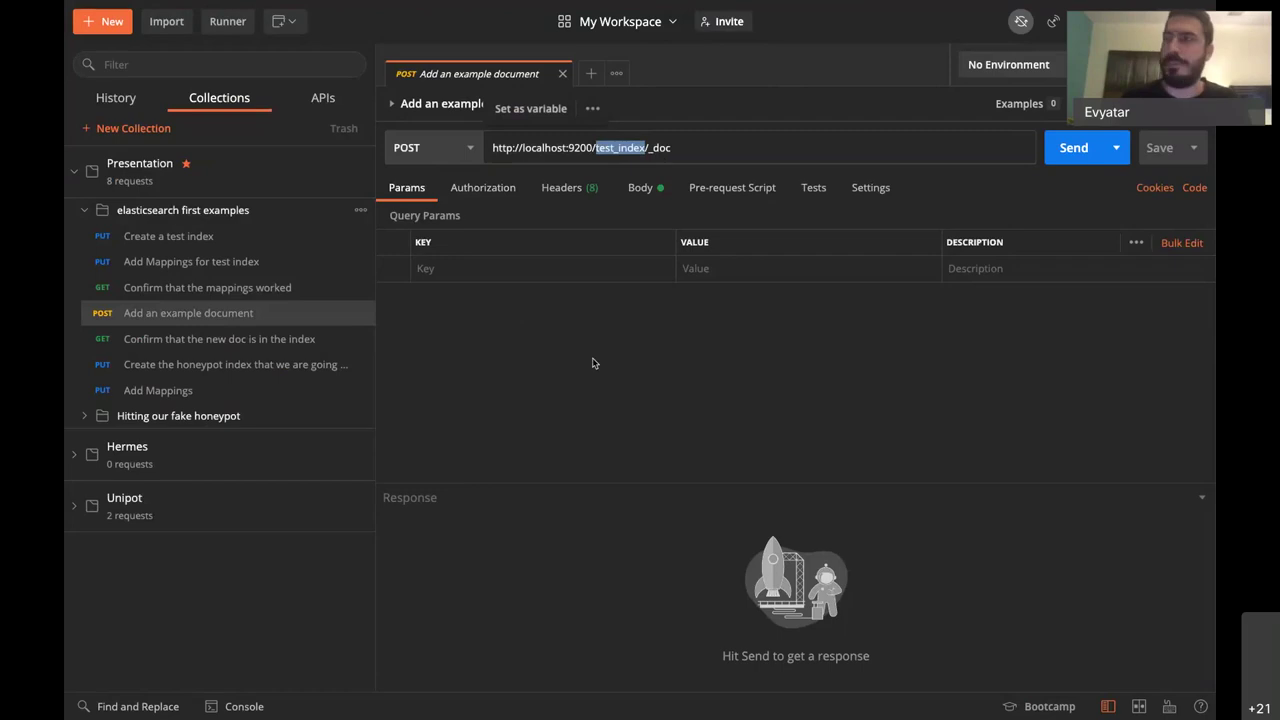
{"action": "left_click", "coordinate": [679, 161]}
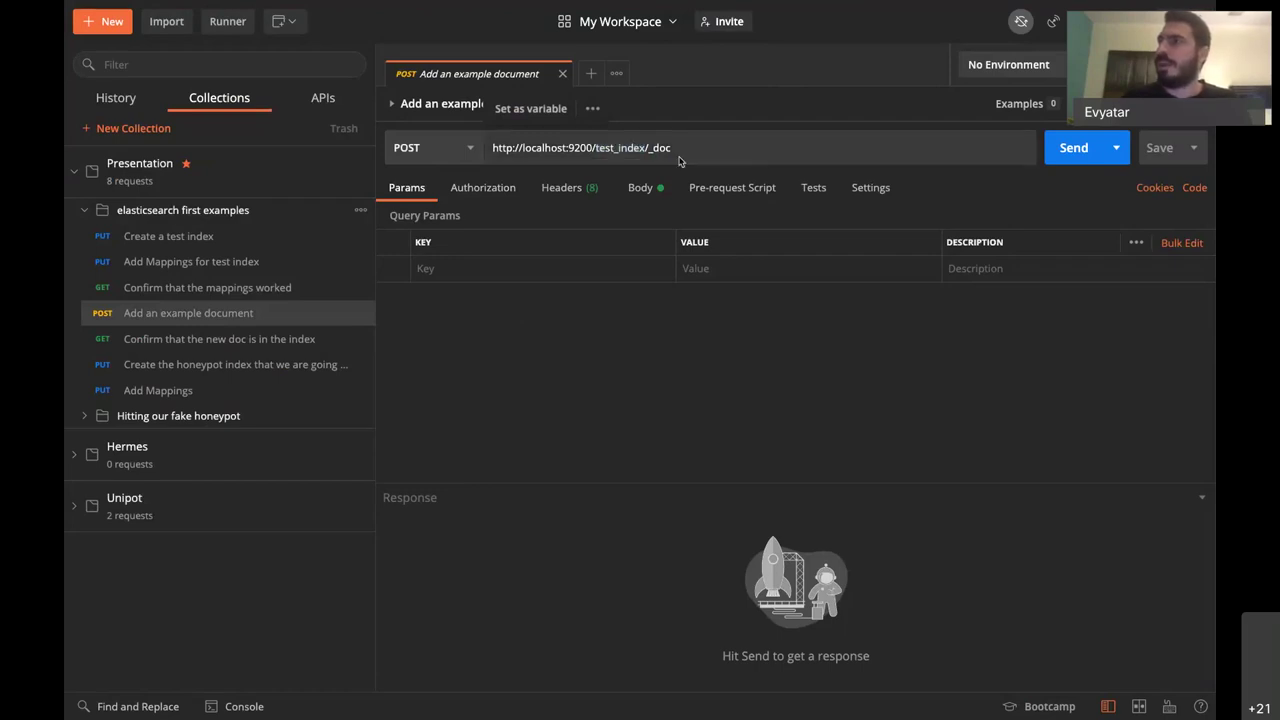
{"action": "double_click", "coordinate": [662, 148]}
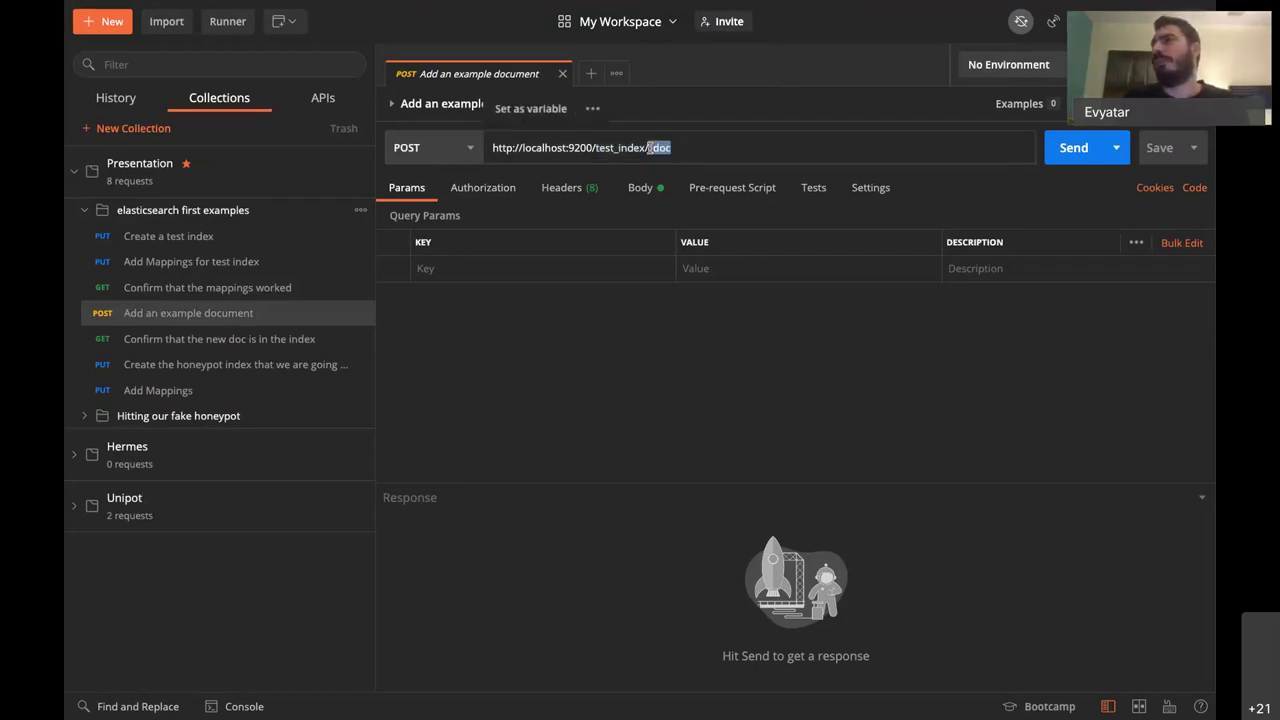
{"action": "left_click", "coordinate": [695, 148]}
{"action": "type", "text": "/"}
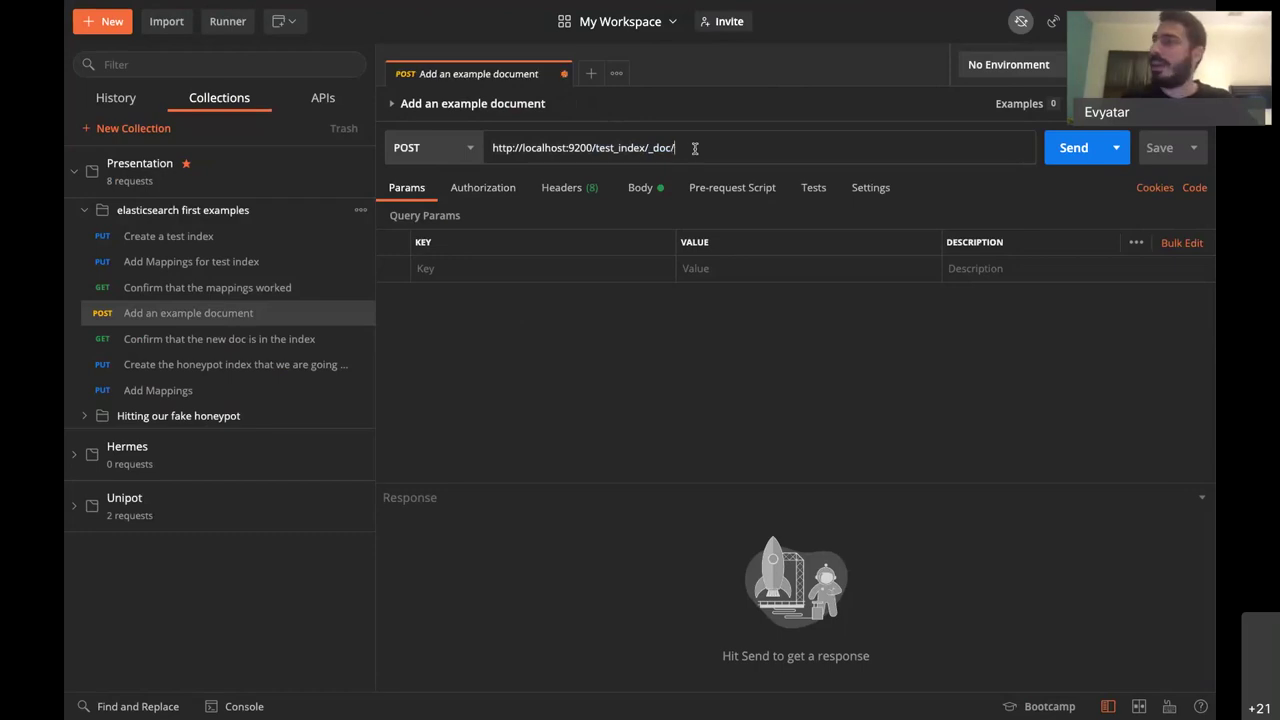
{"action": "type", "text": "45345345"}
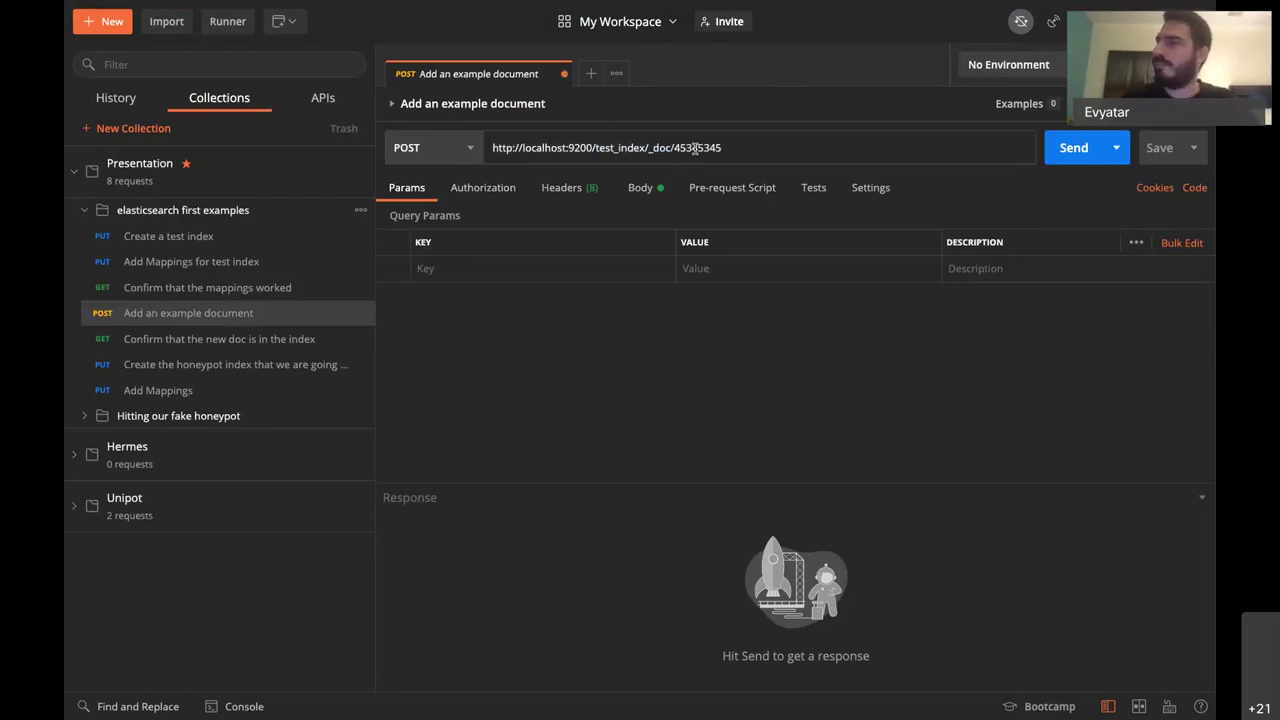
{"action": "key", "text": "BackSpace"}
{"action": "key", "text": "BackSpace"}
{"action": "key", "text": "BackSpace"}
{"action": "key", "text": "BackSpace"}
{"action": "key", "text": "BackSpace"}
{"action": "key", "text": "BackSpace"}
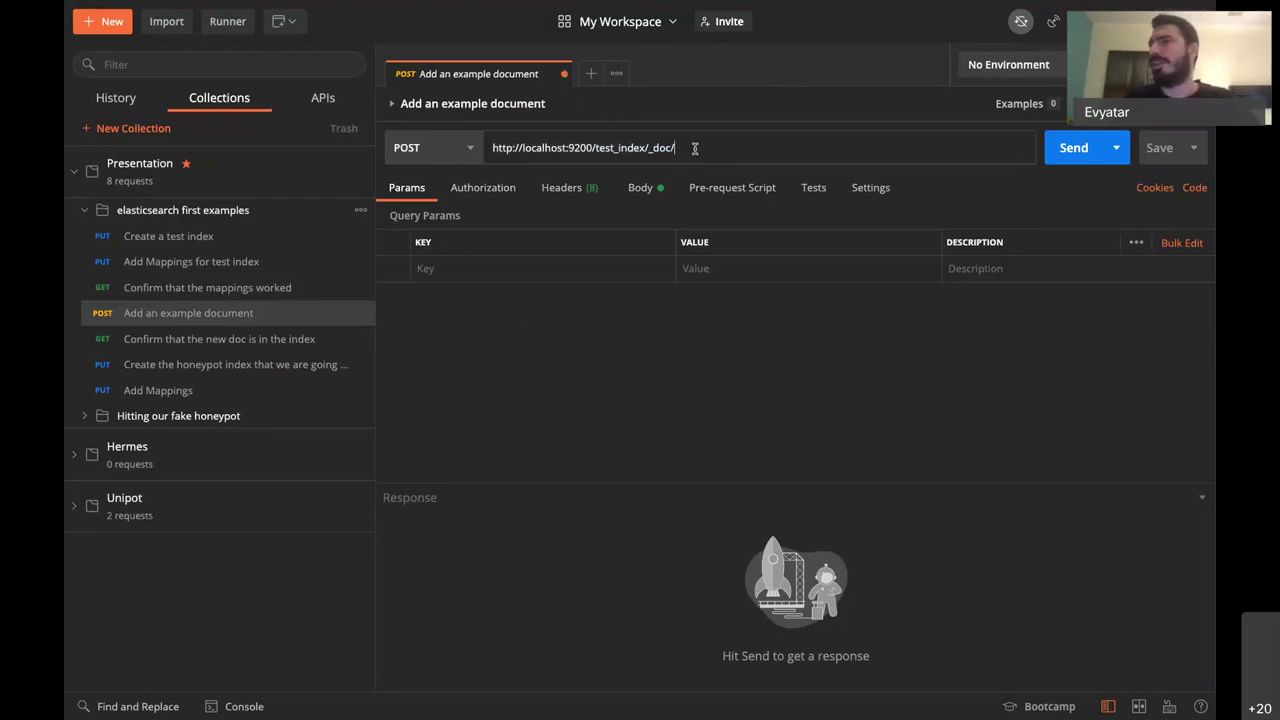
{"action": "key", "text": "BackSpace"}
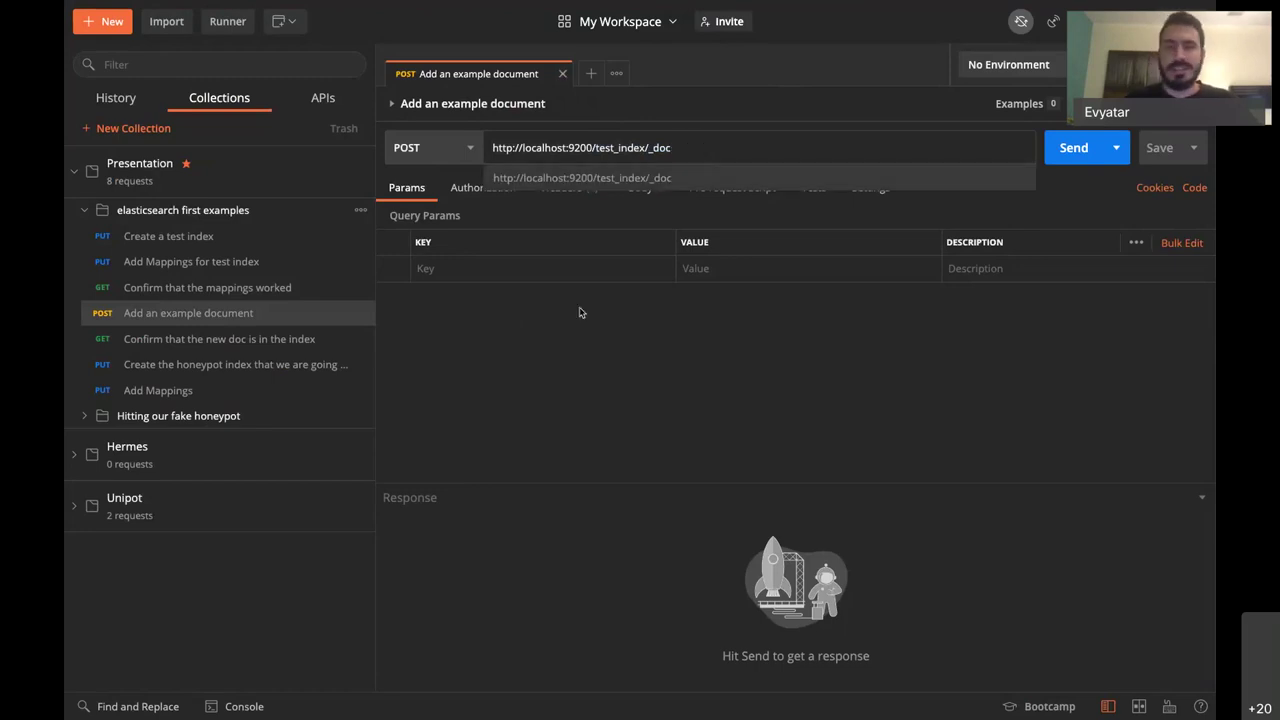
{"action": "key", "text": "Escape"}
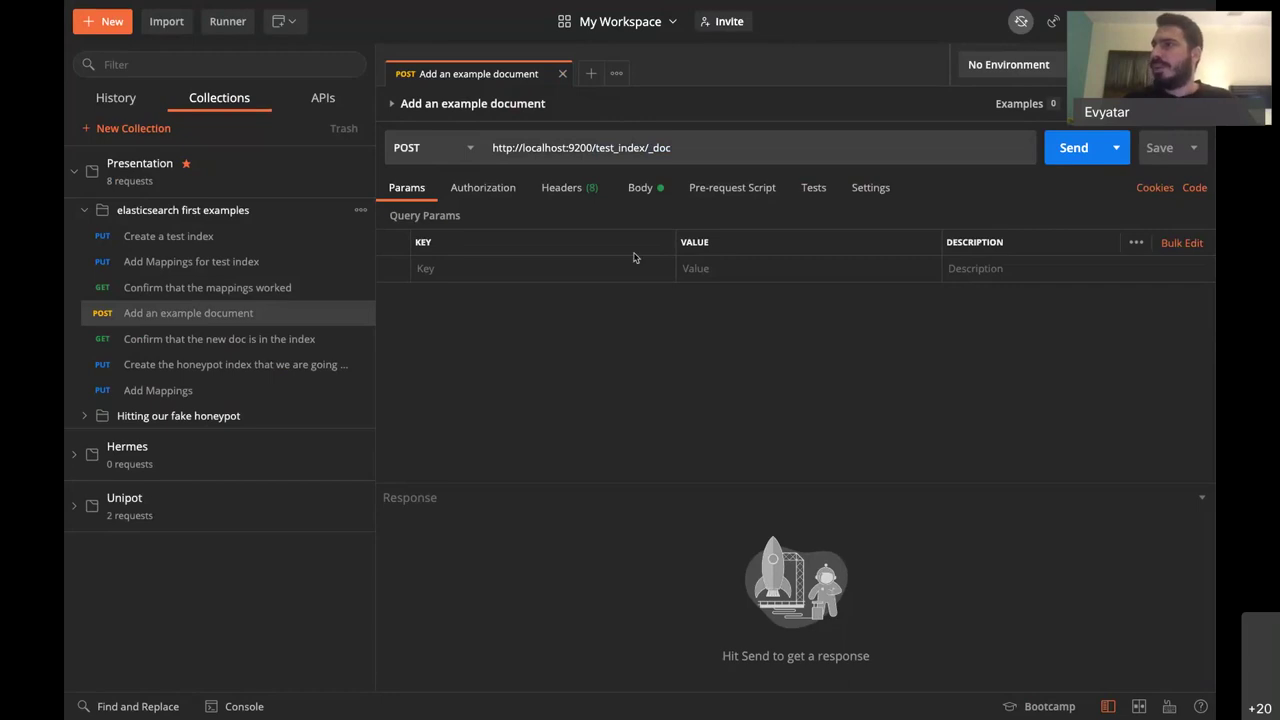
{"action": "left_click", "coordinate": [640, 190]}
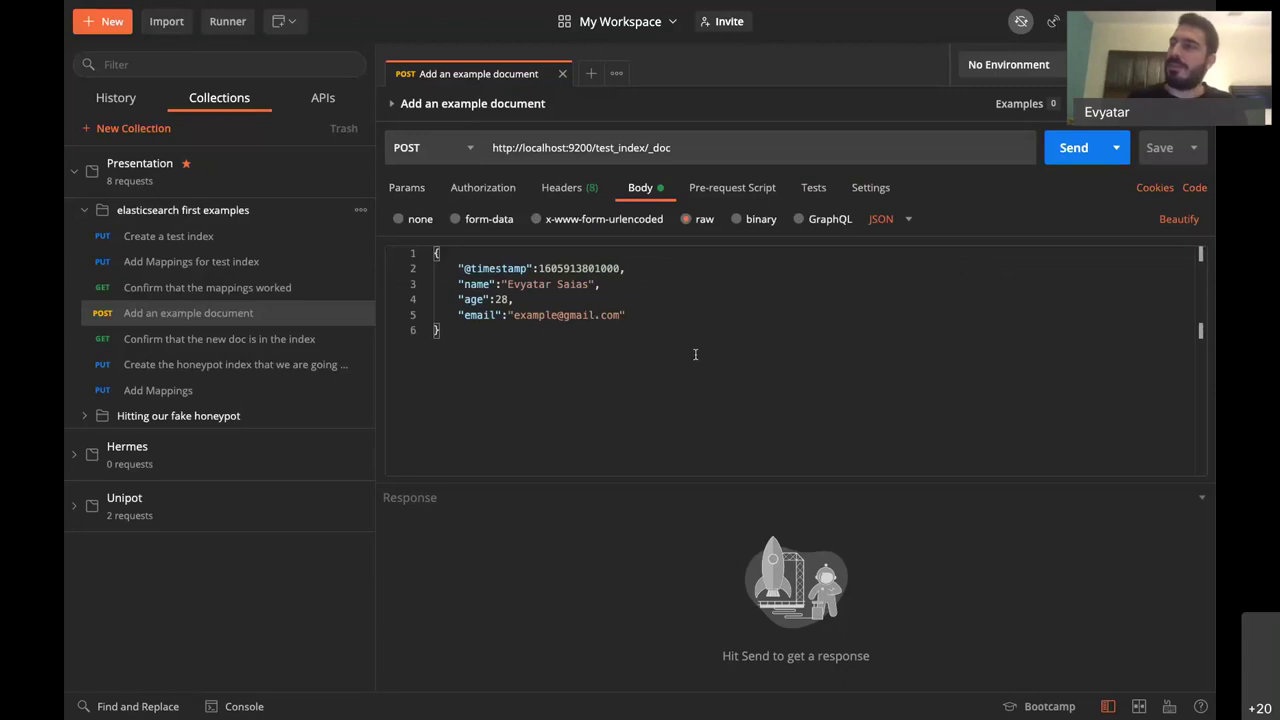
{"action": "double_click", "coordinate": [580, 268]}
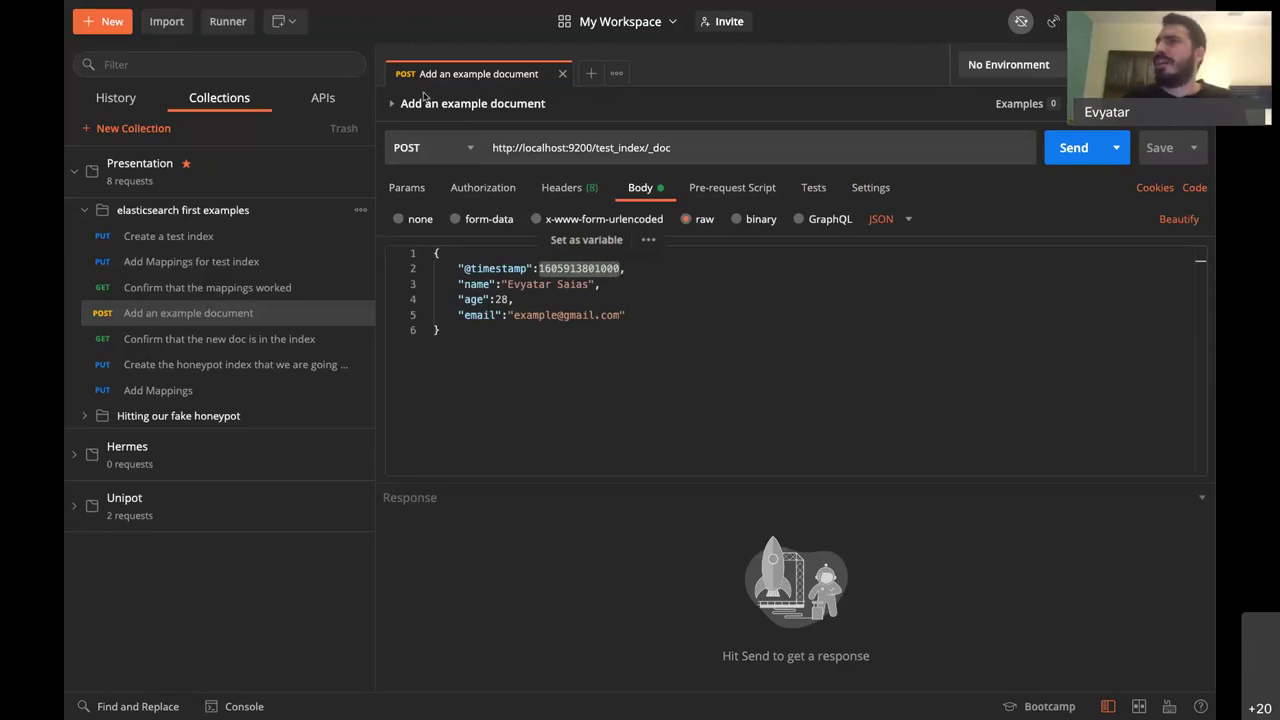
{"action": "left_click", "coordinate": [424, 100]}
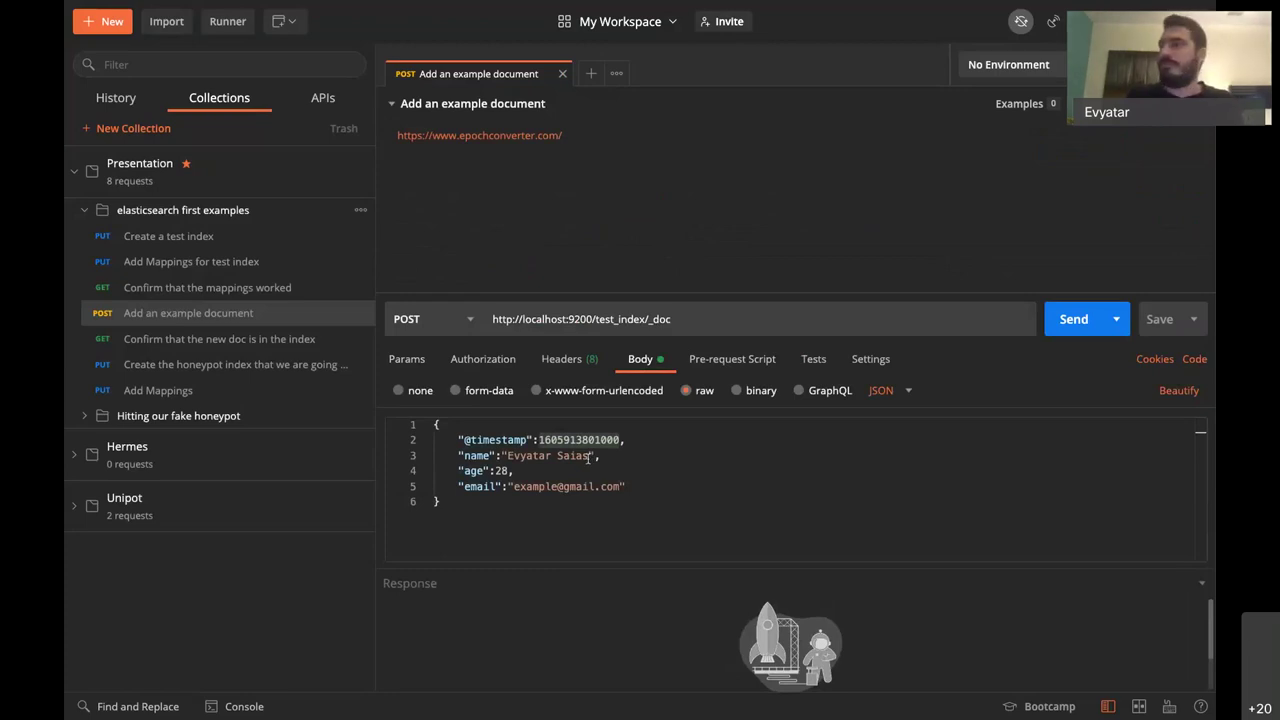
{"action": "left_click", "coordinate": [497, 136]}
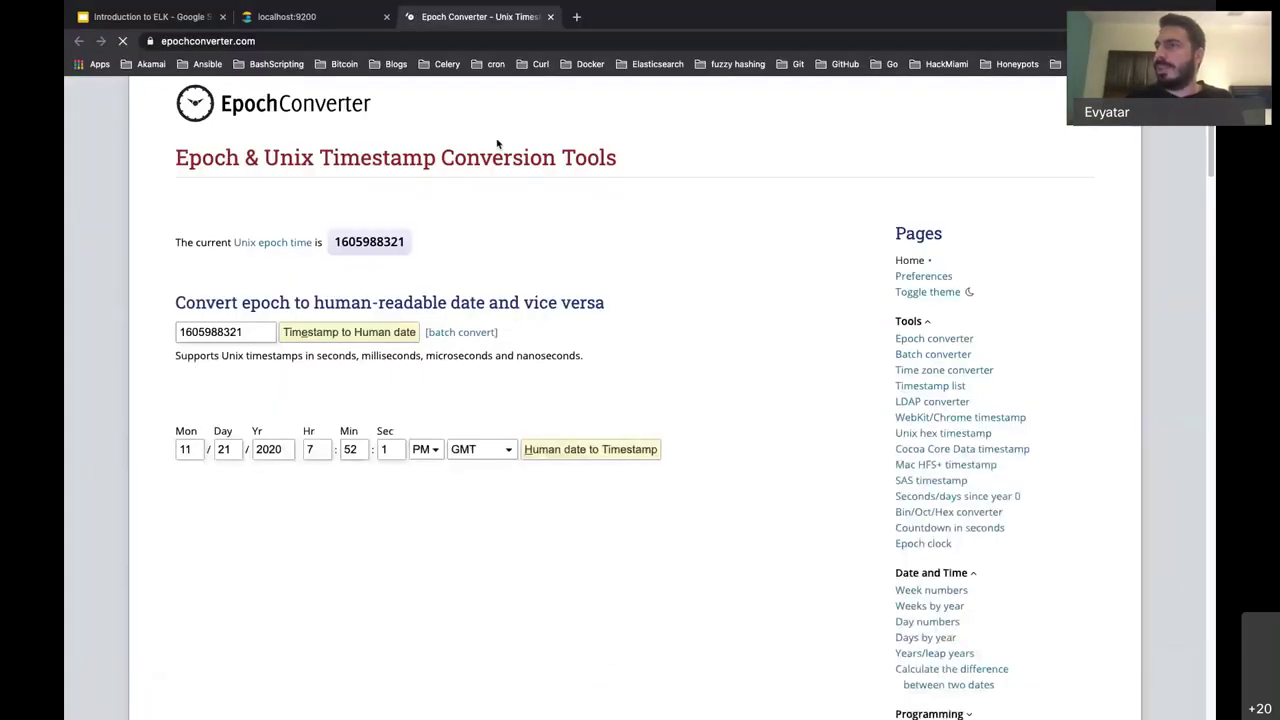
Step: Convert the prefilled human date to an epoch timestamp and copy the timestamp in milliseconds
{"action": "scroll", "coordinate": [697, 360], "scroll_direction": "down", "scroll_amount": 1}
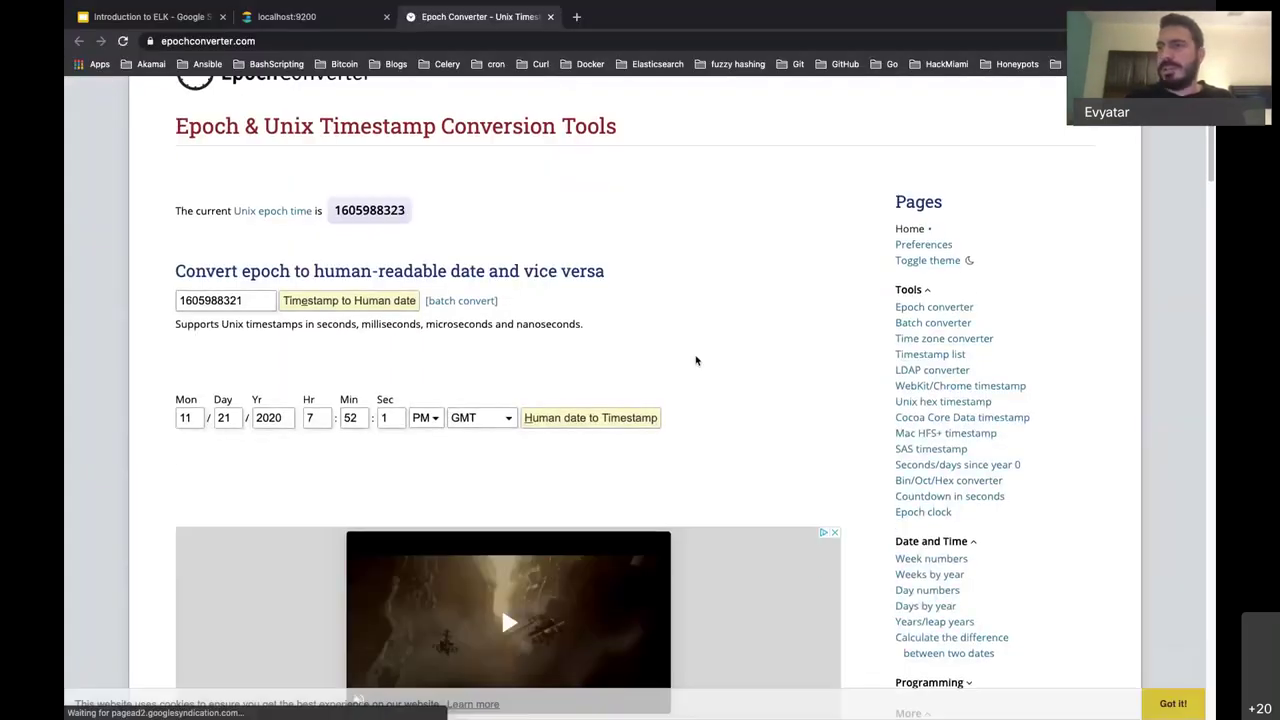
{"action": "scroll", "coordinate": [600, 390], "scroll_direction": "down", "scroll_amount": 1}
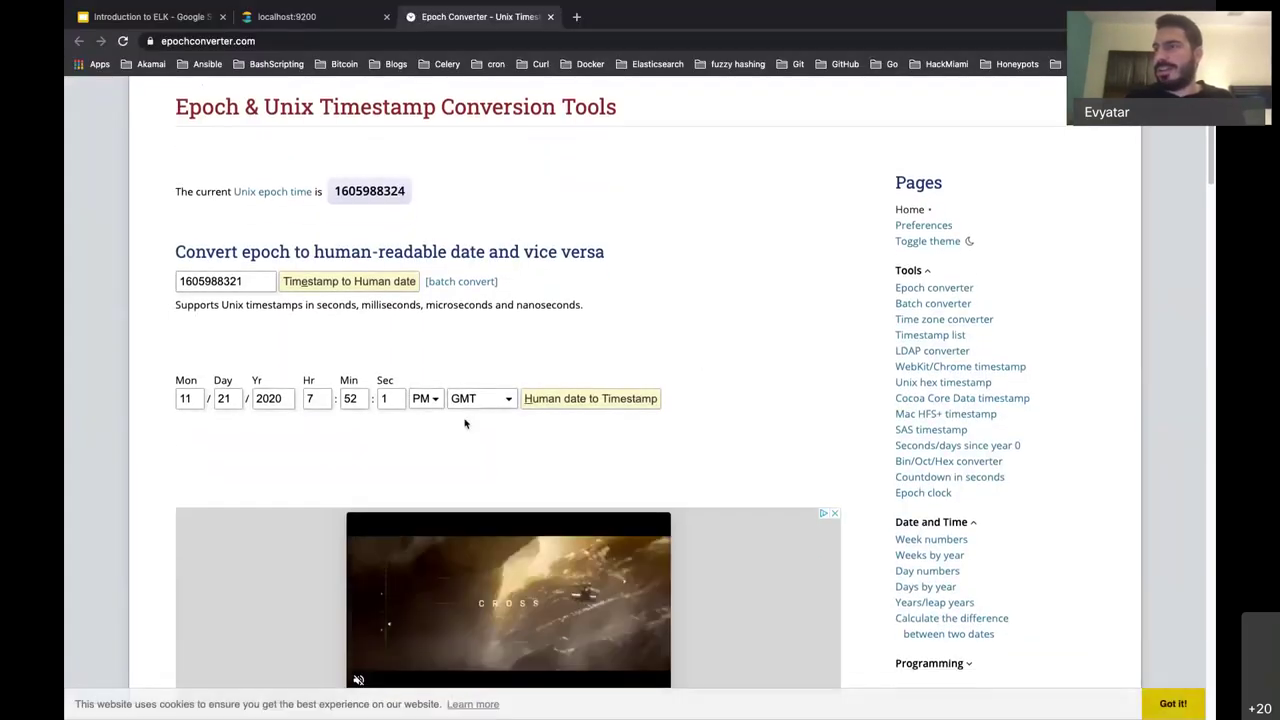
{"action": "left_click", "coordinate": [594, 412]}
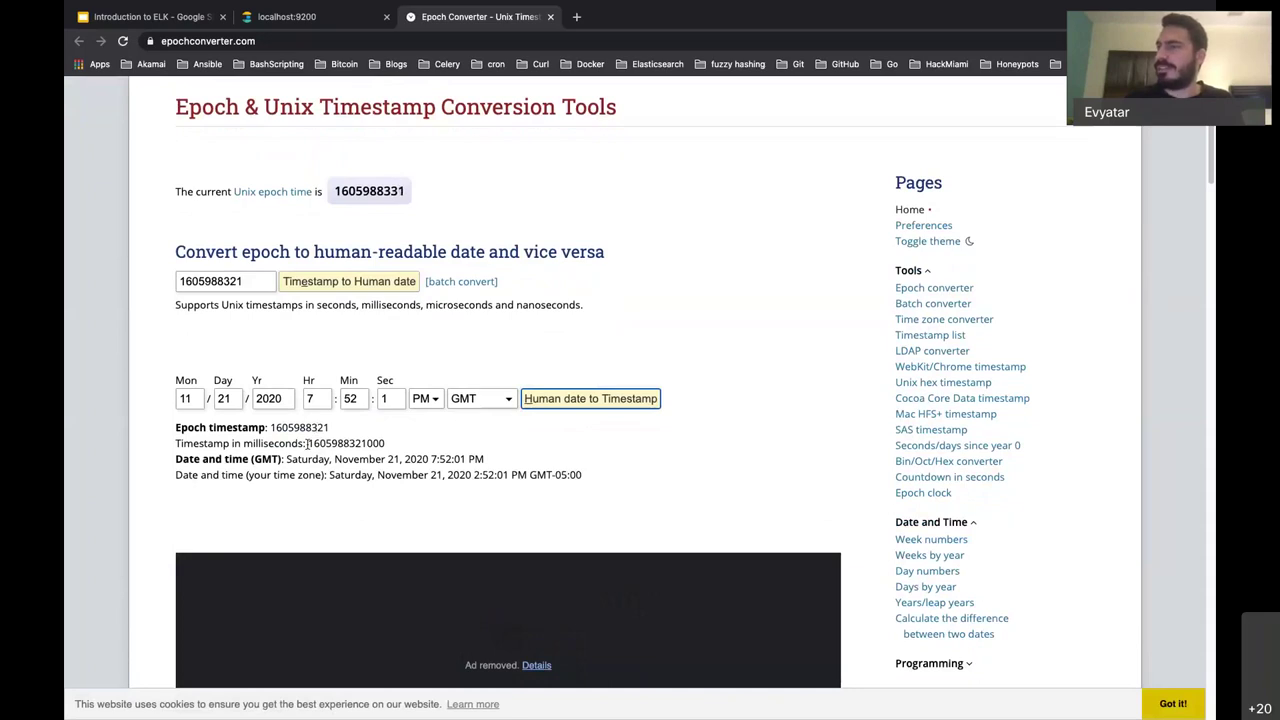
{"action": "left_click_drag", "start_coordinate": [307, 443], "coordinate": [395, 452]}
{"action": "key", "text": "ctrl+c"}
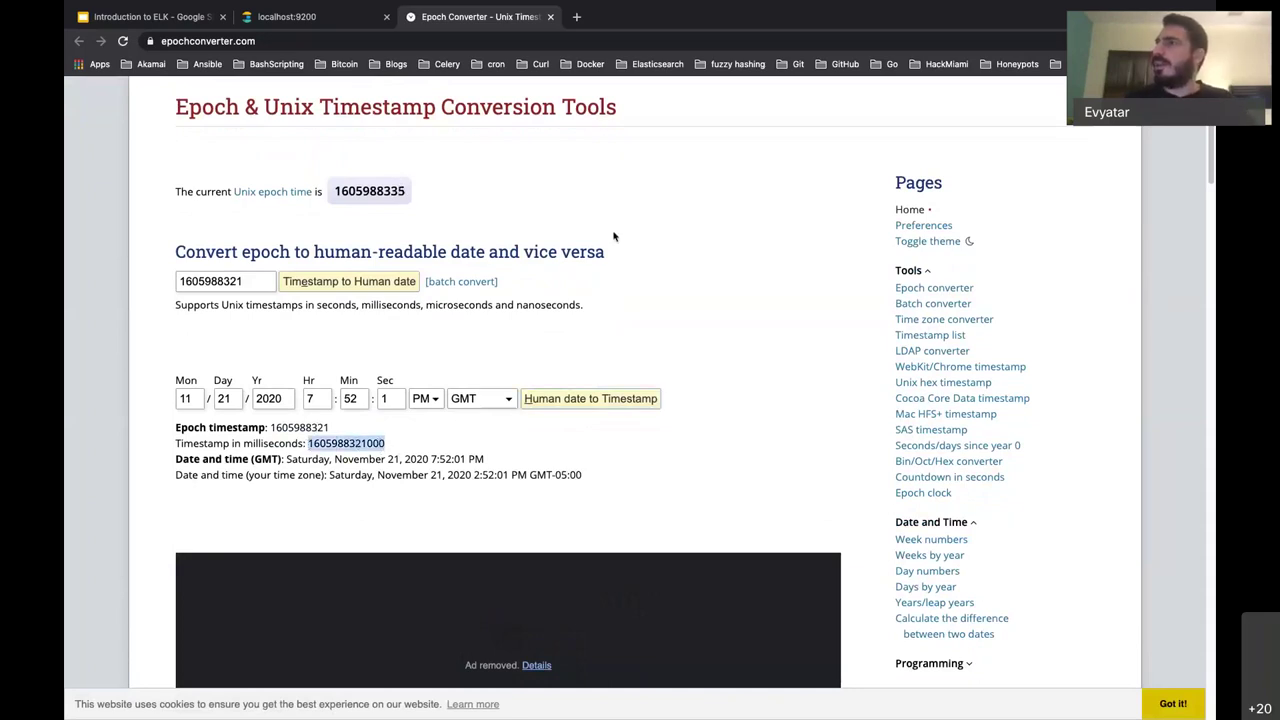
{"action": "left_click", "coordinate": [549, 17]}
{"action": "key", "text": "super+Tab"}
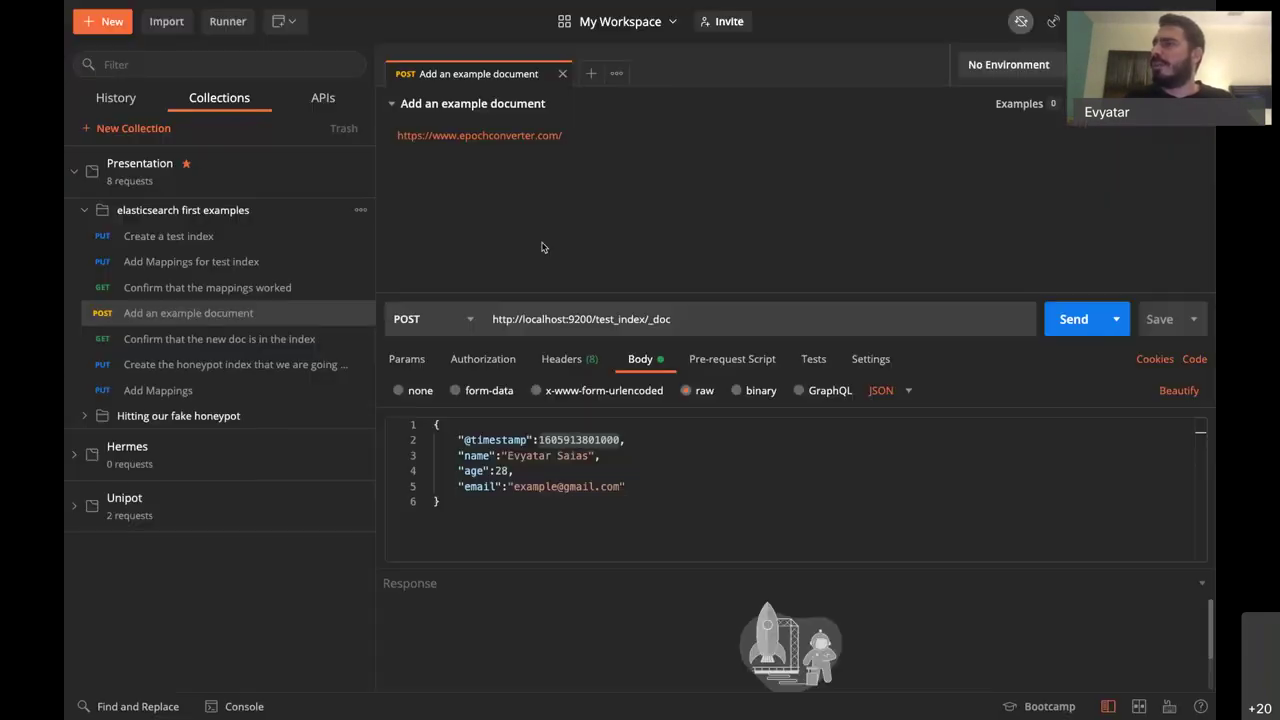
{"action": "left_click", "coordinate": [393, 105]}
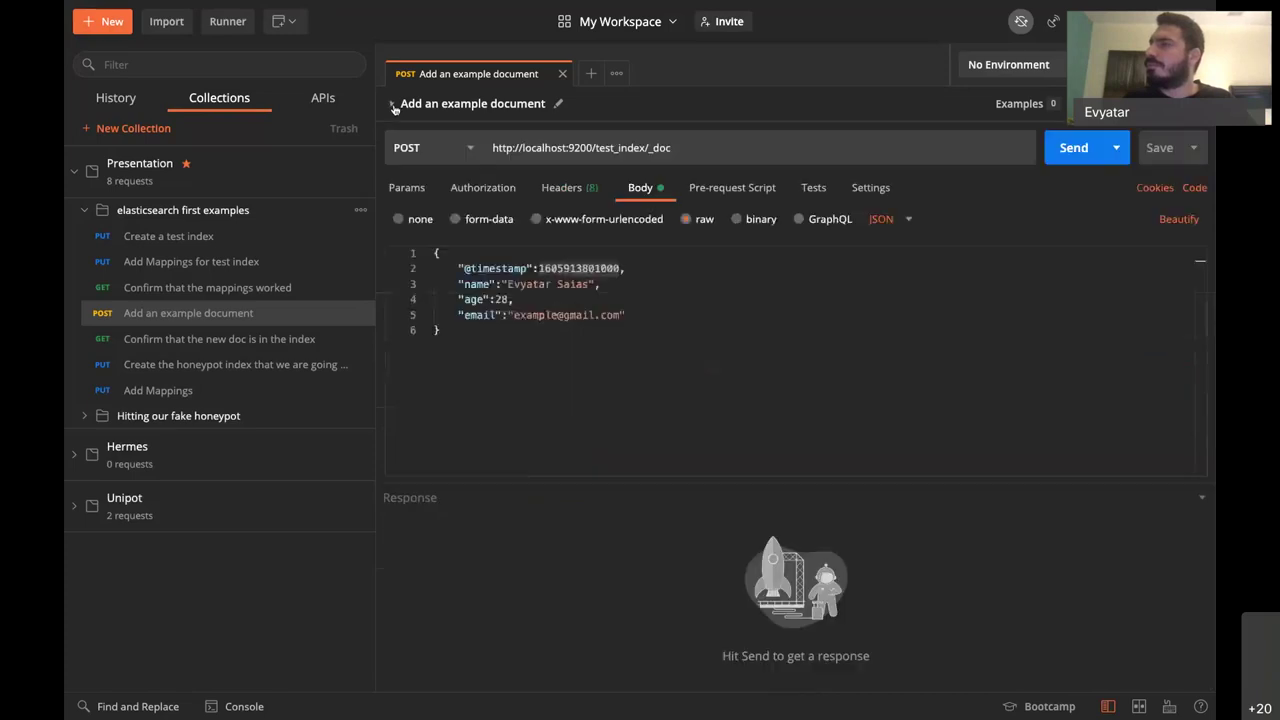
{"action": "triple_click", "coordinate": [590, 268]}
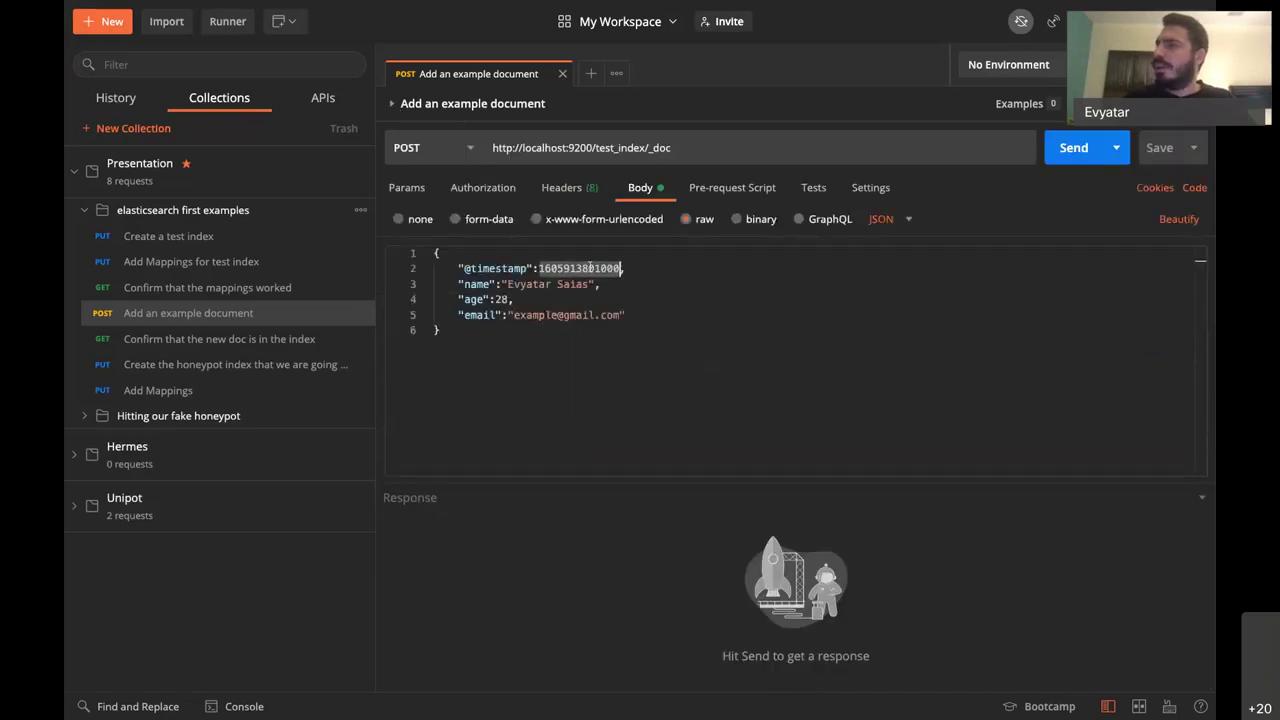
{"action": "double_click", "coordinate": [590, 268]}
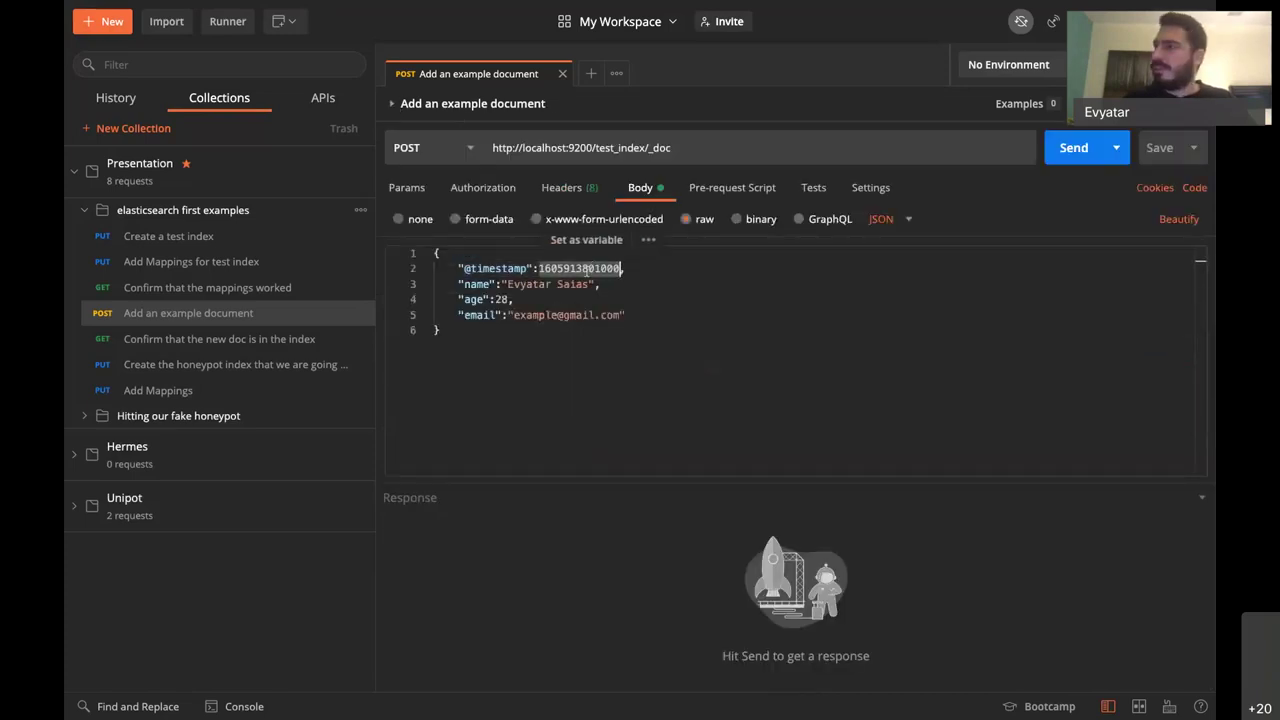
{"action": "key", "text": "ctrl+v"}
{"action": "left_click", "coordinate": [646, 362]}
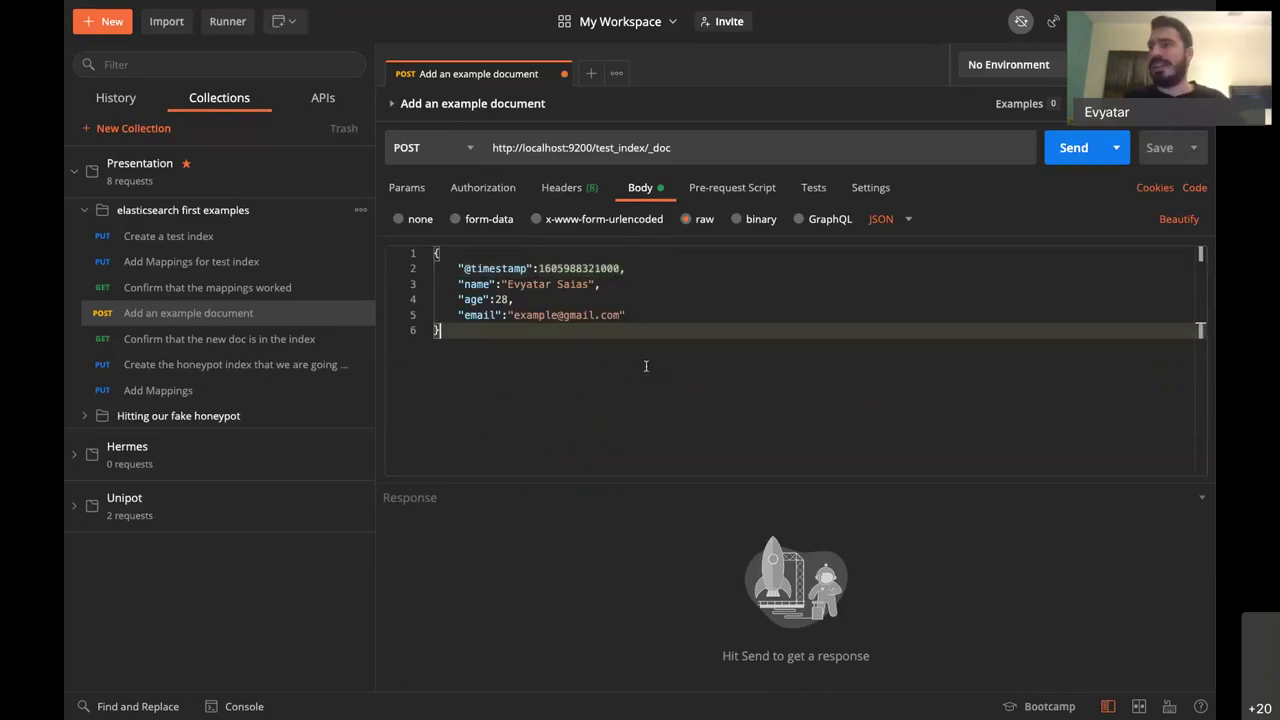
{"action": "left_click", "coordinate": [700, 316]}
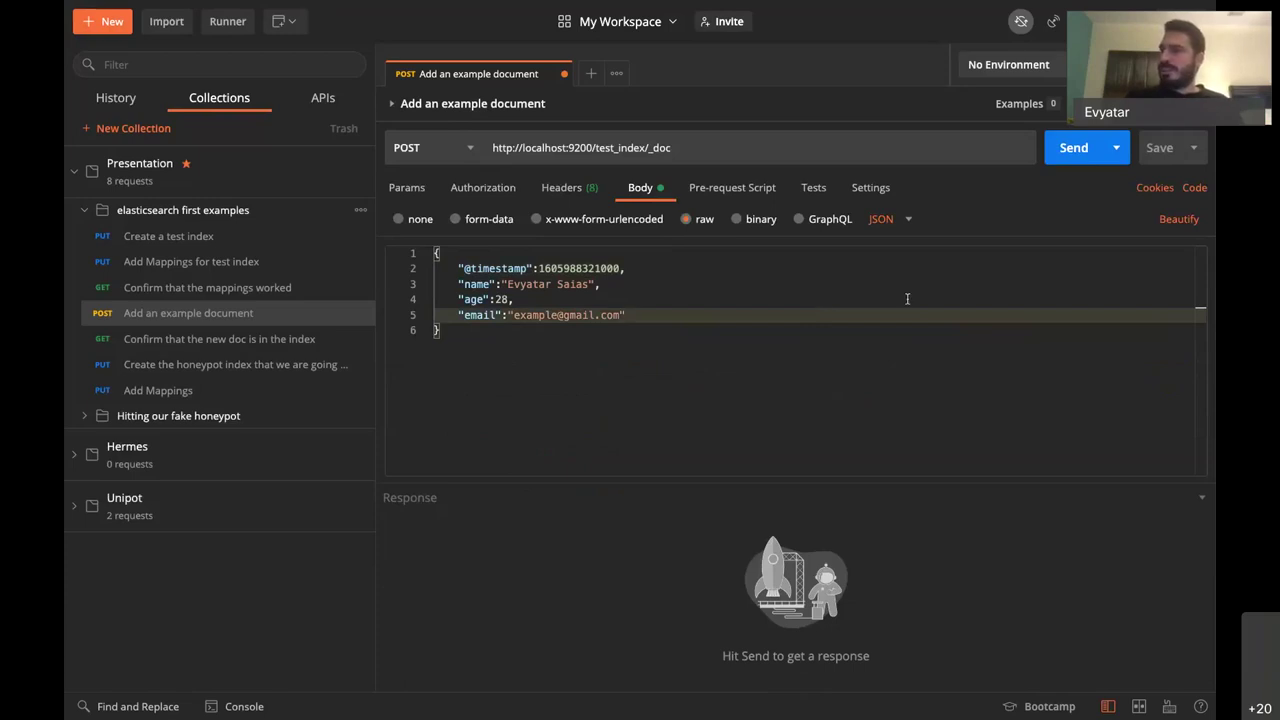
Step: Send the POST request to add the example document to test_index and examine the _index, _id and result in the response
{"action": "left_click", "coordinate": [1058, 155]}
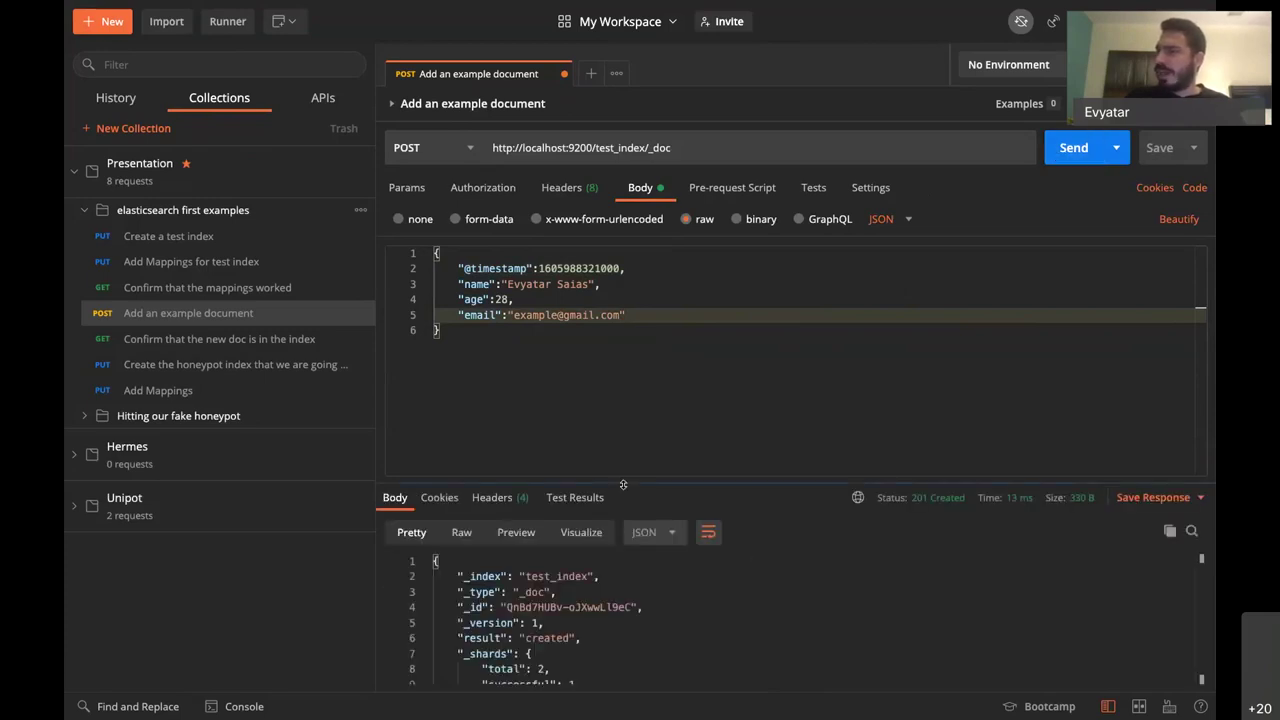
{"action": "left_click_drag", "start_coordinate": [623, 484], "coordinate": [621, 334]}
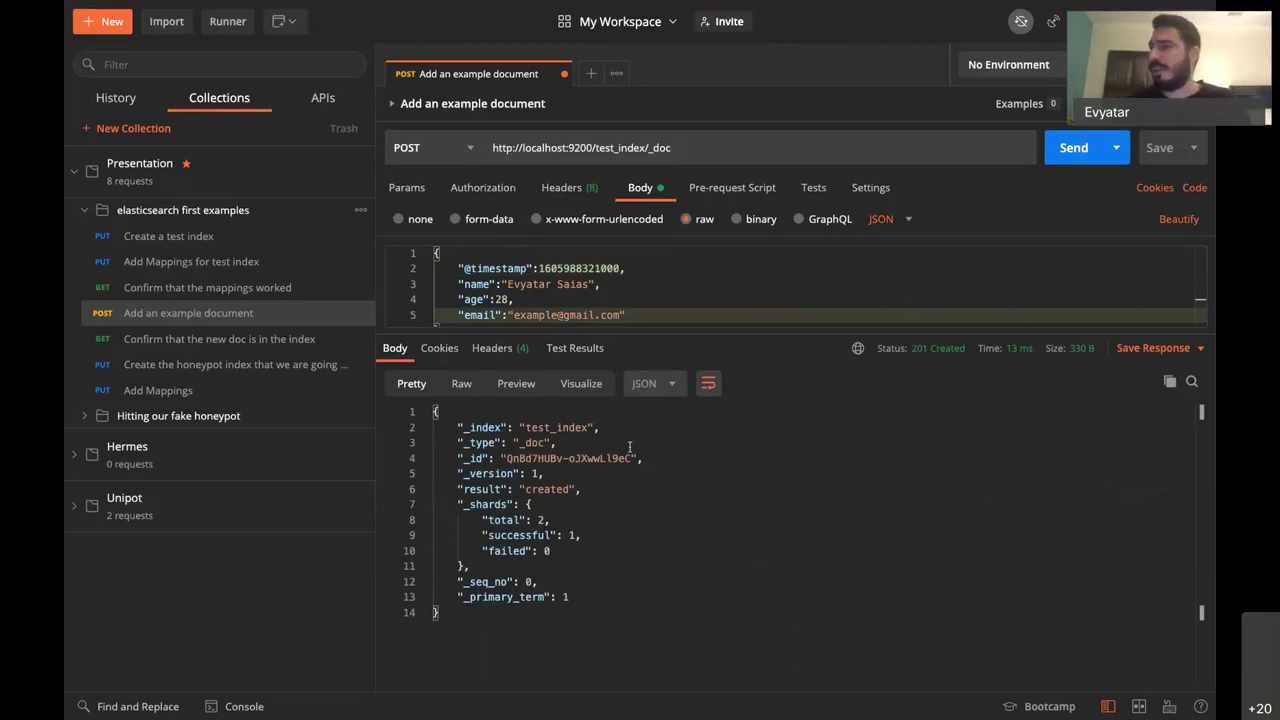
{"action": "left_click_drag", "start_coordinate": [589, 427], "coordinate": [544, 427]}
{"action": "left_click_drag", "start_coordinate": [634, 458], "coordinate": [505, 458]}
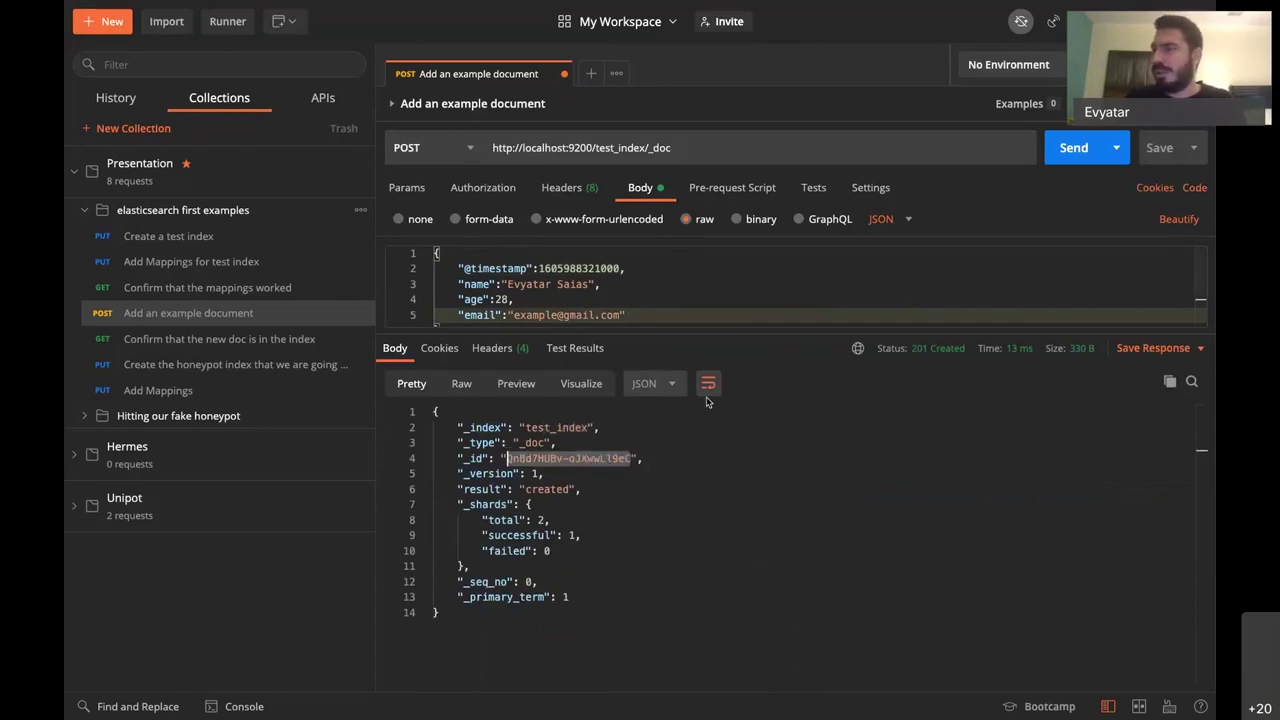
{"action": "left_click", "coordinate": [557, 489]}
{"action": "left_click", "coordinate": [592, 554]}
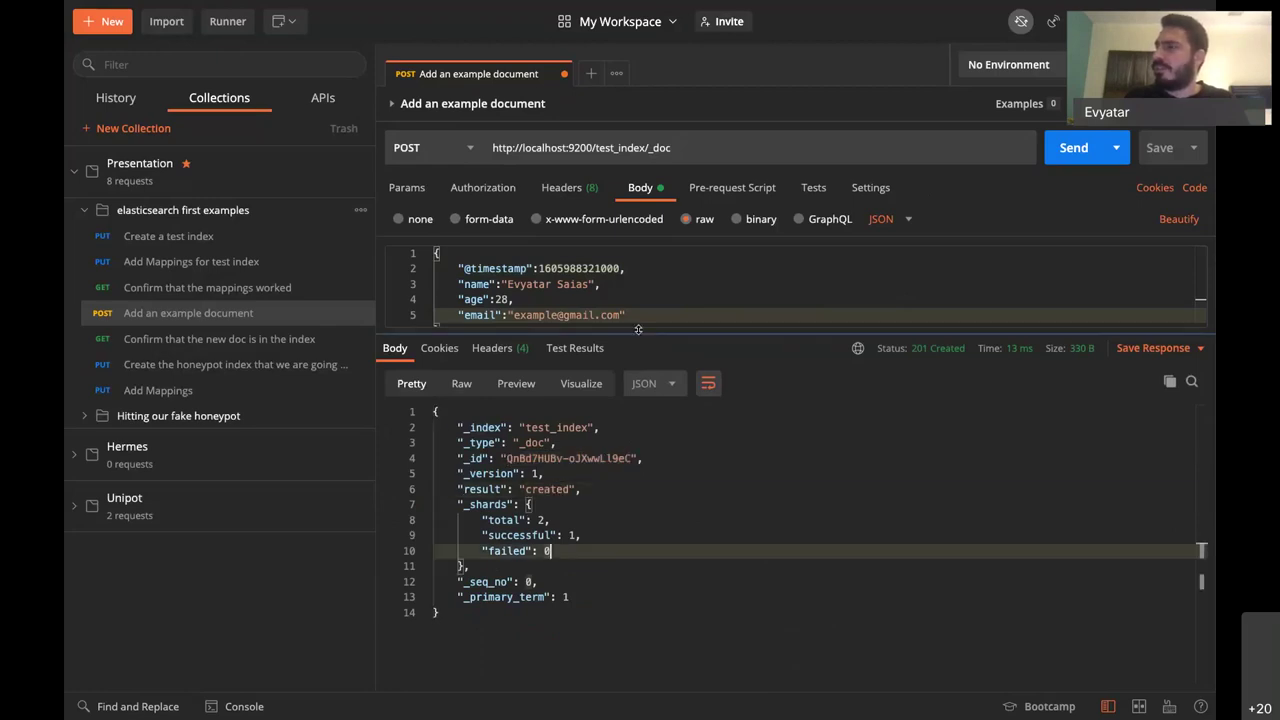
{"action": "left_click_drag", "start_coordinate": [637, 334], "coordinate": [640, 501]}
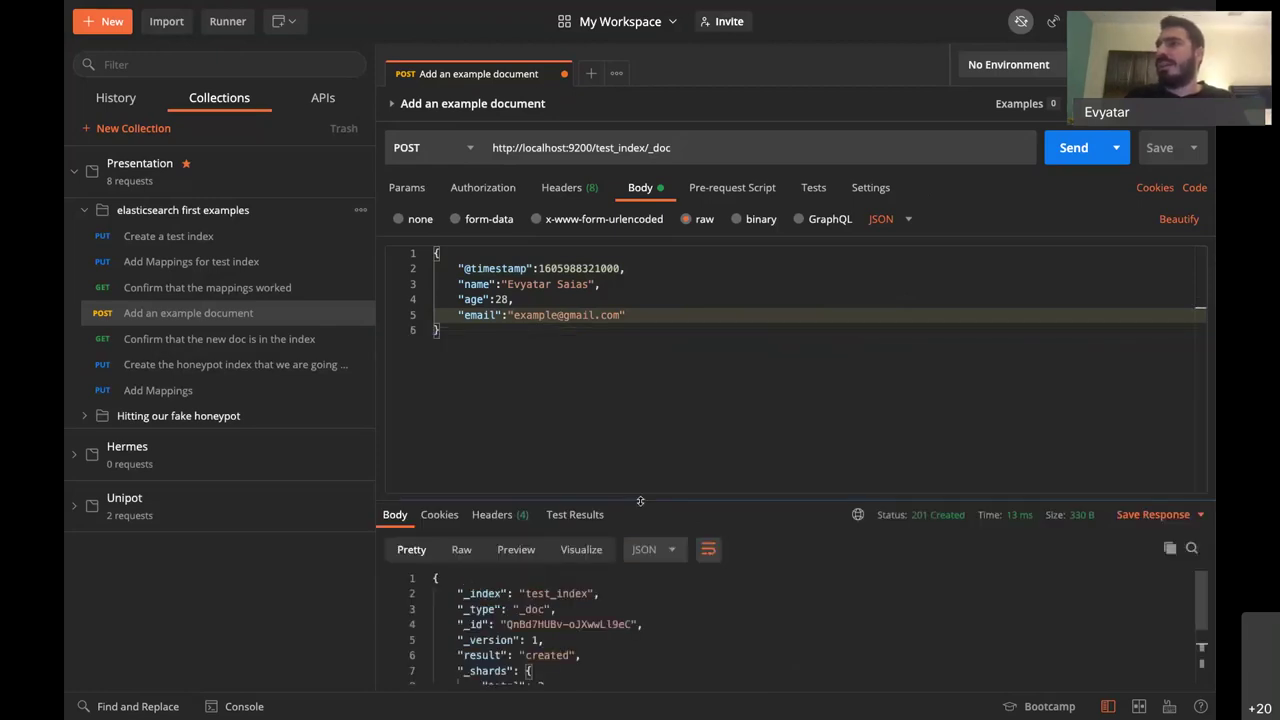
Step: Switch to the browser and try to load localhost:9200/index
{"action": "key", "text": "ctrl+Left"}
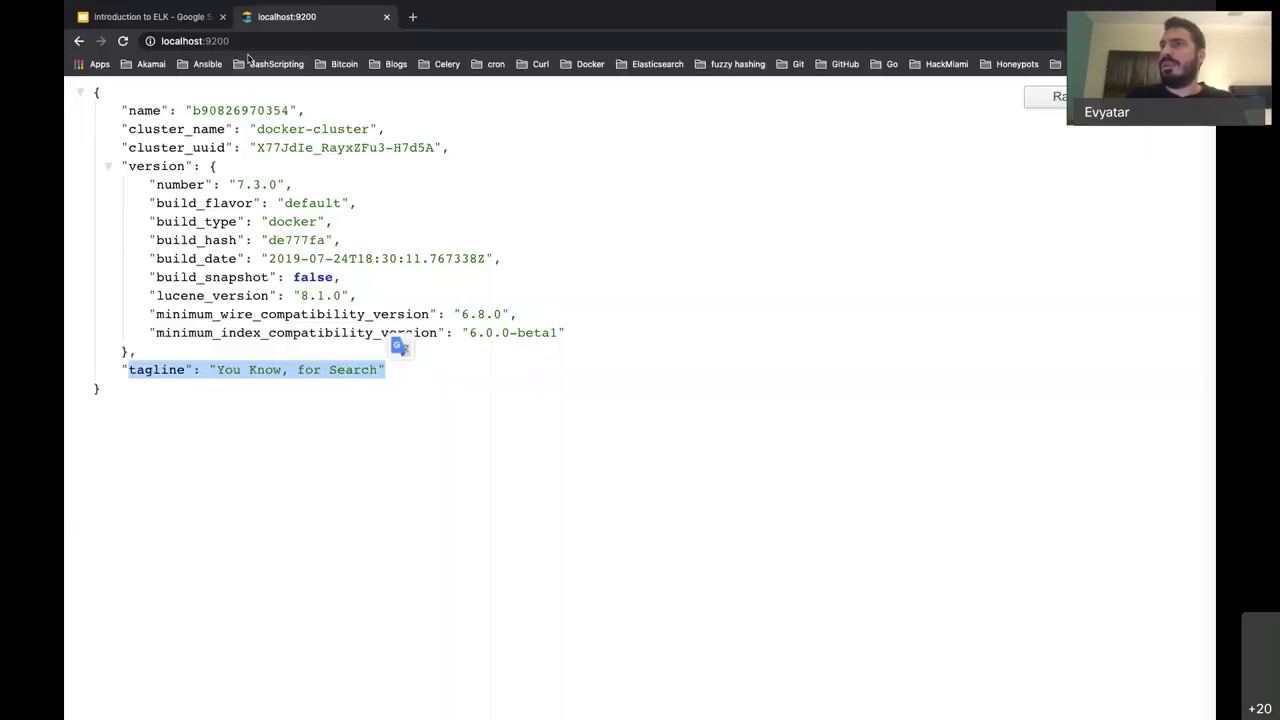
{"action": "left_click", "coordinate": [247, 41]}
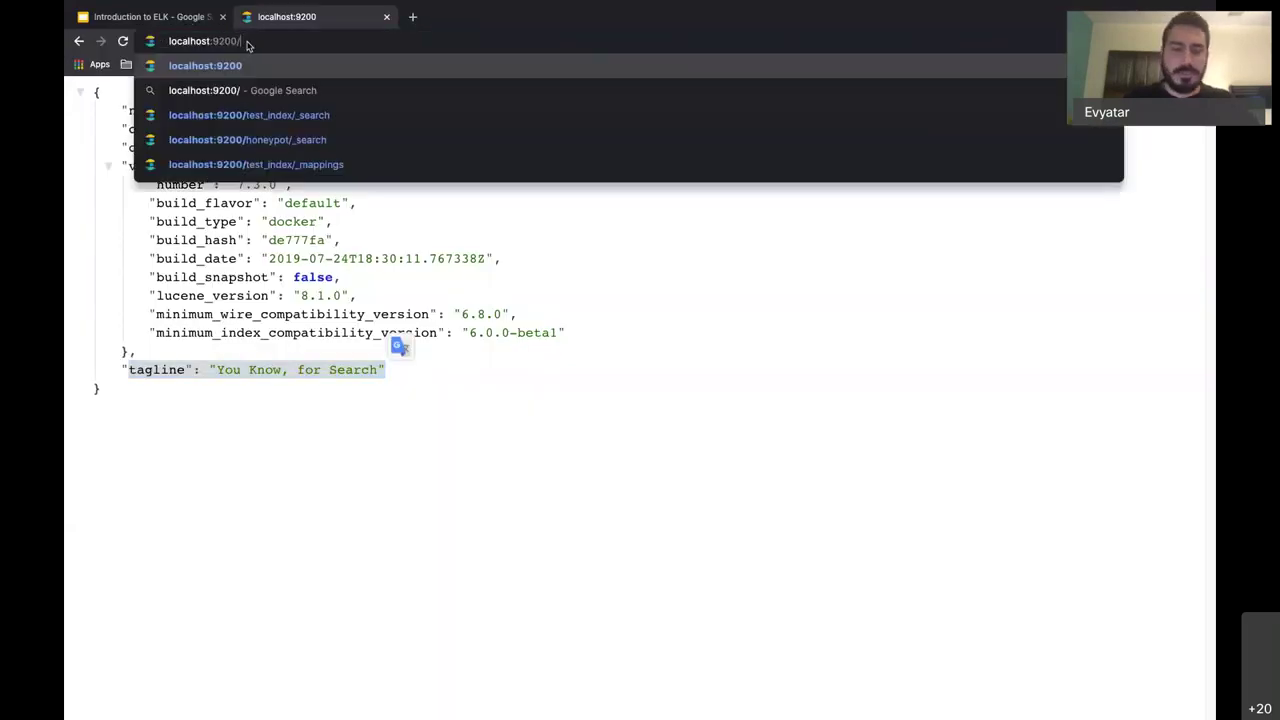
{"action": "type", "text": "_c"}
{"action": "key", "text": "BackSpace"}
{"action": "key", "text": "BackSpace"}
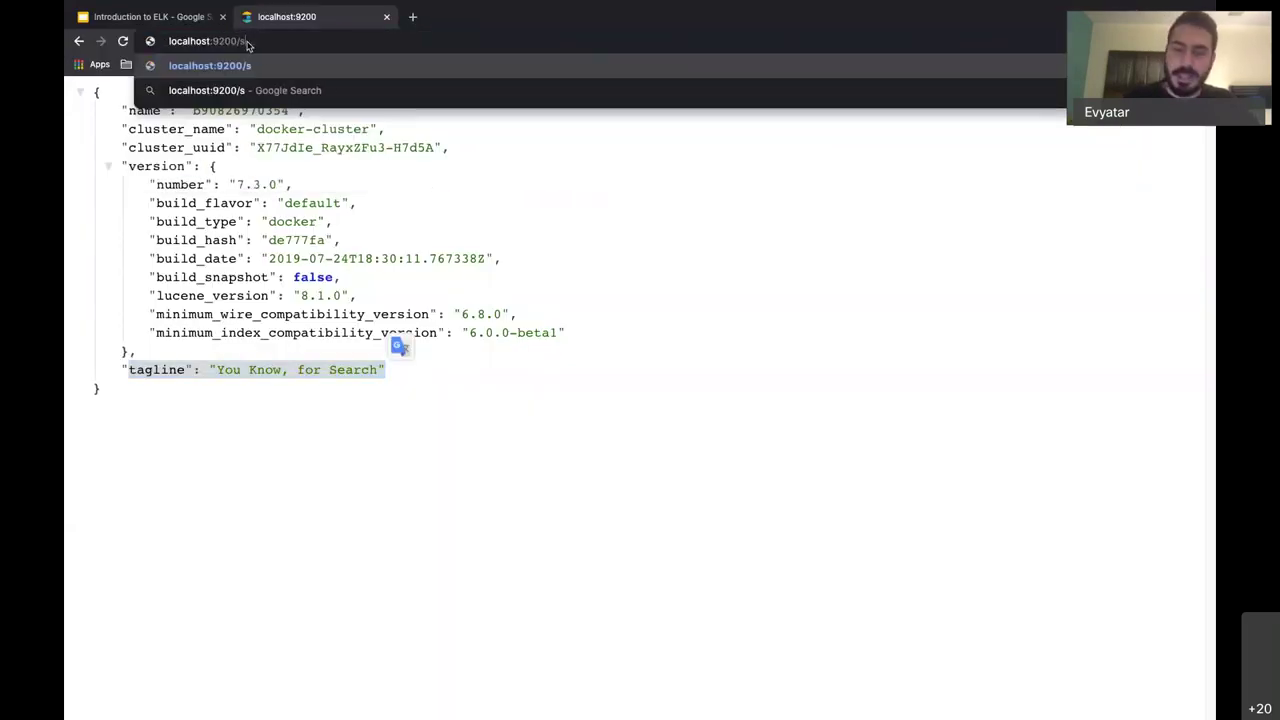
{"action": "type", "text": "index"}
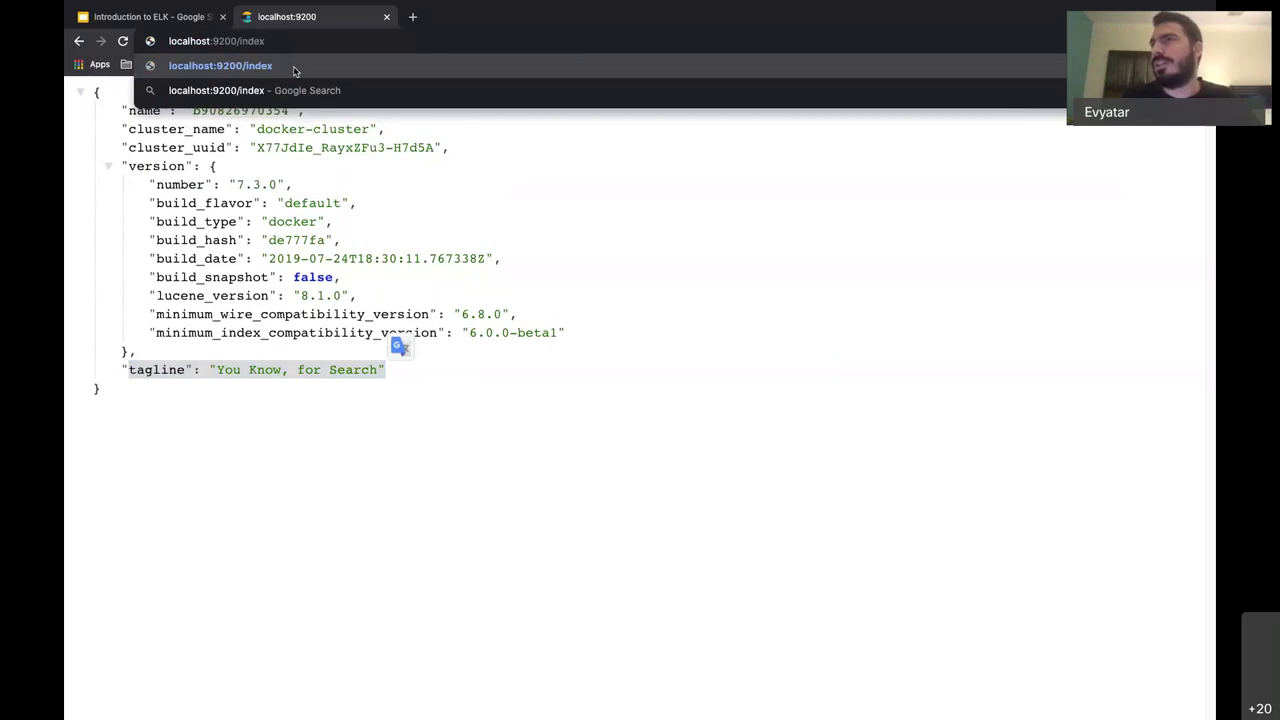
{"action": "key", "text": "Return"}
Step: Load localhost:9200/test_index/_search in the browser and examine the _source fields of the returned document
{"action": "left_click", "coordinate": [274, 40]}
{"action": "left_click", "coordinate": [274, 40]}
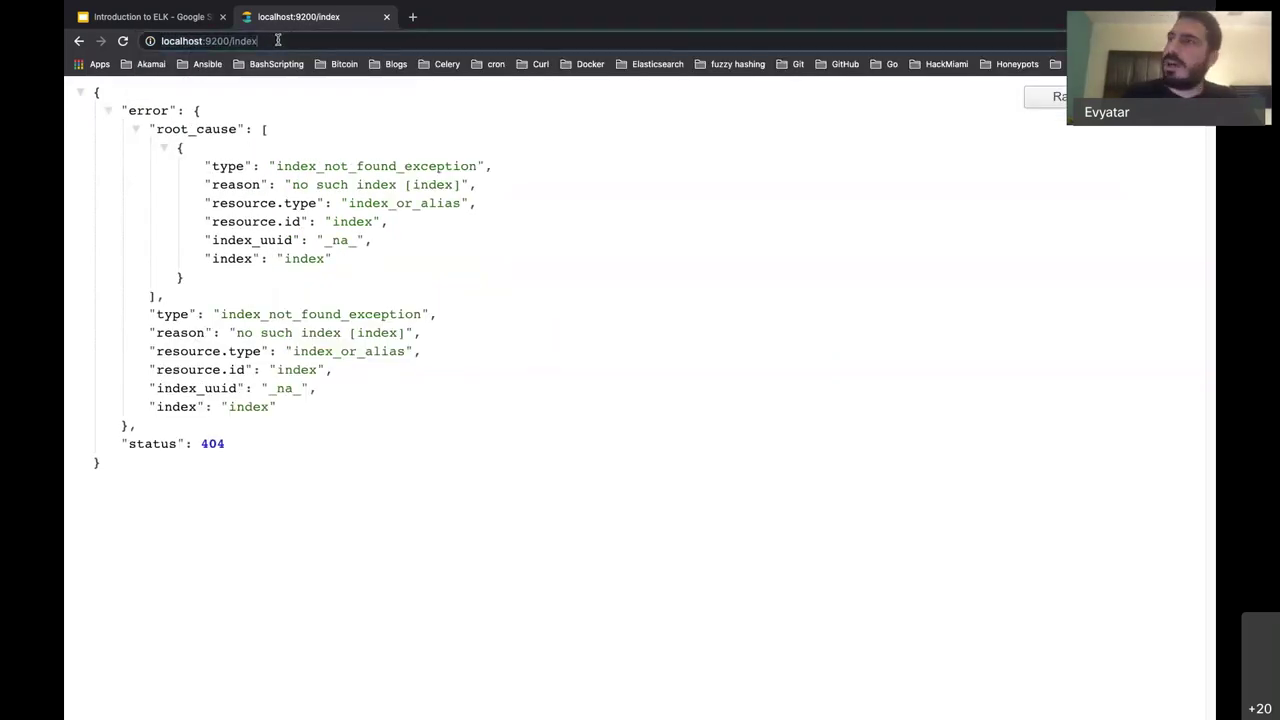
{"action": "key", "text": "BackSpace"}
{"action": "key", "text": "BackSpace"}
{"action": "key", "text": "BackSpace"}
{"action": "key", "text": "BackSpace"}
{"action": "key", "text": "BackSpace"}
{"action": "type", "text": "test"}
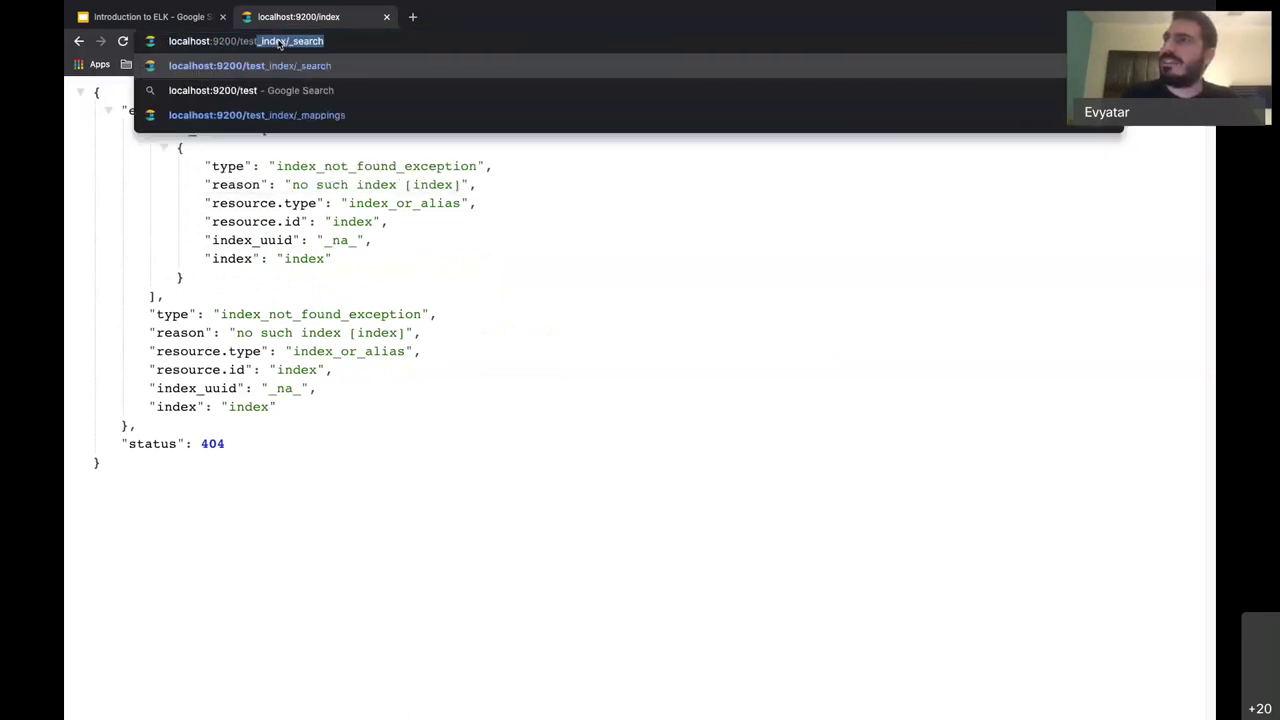
{"action": "key", "text": "Right"}
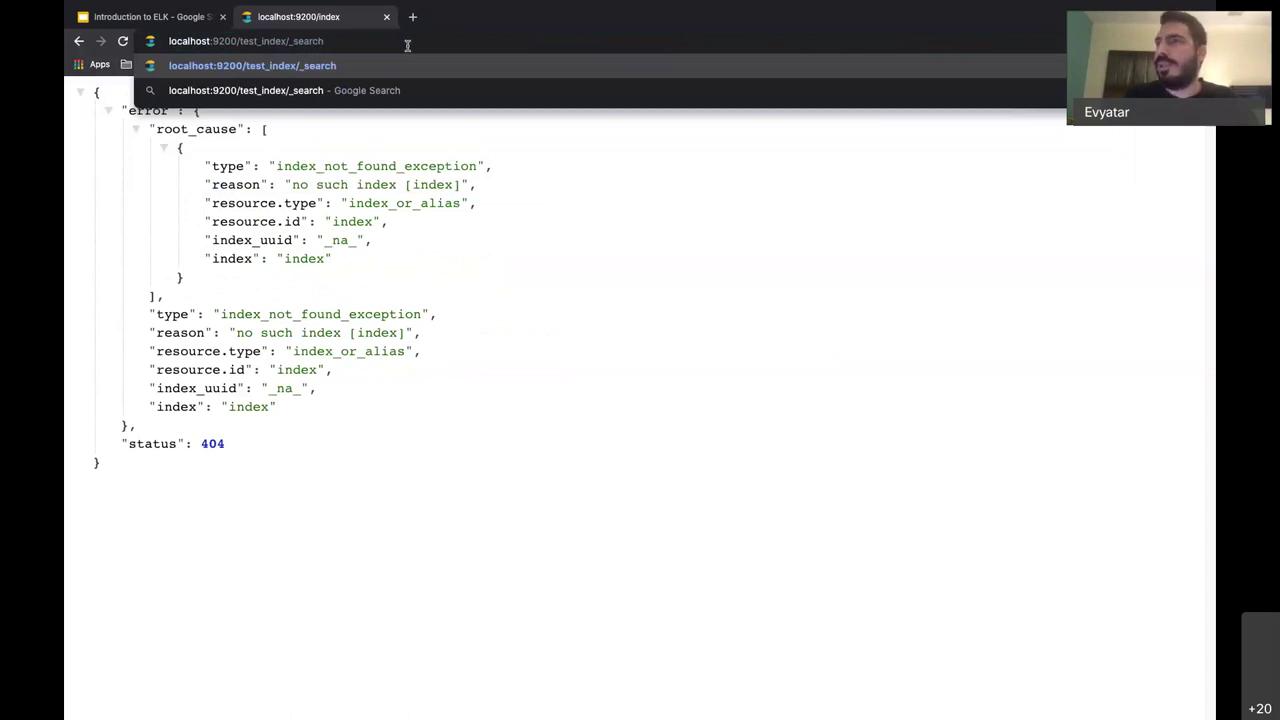
{"action": "key", "text": "Return"}
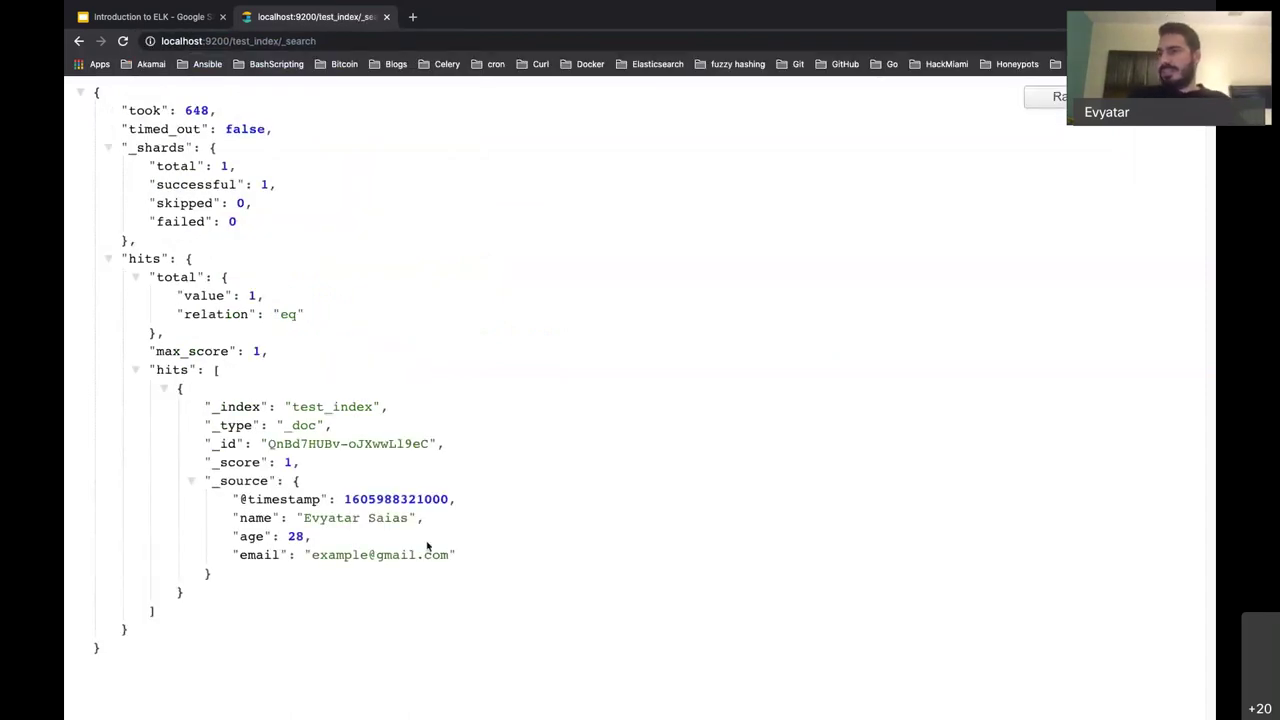
{"action": "left_click_drag", "start_coordinate": [469, 557], "coordinate": [214, 500]}
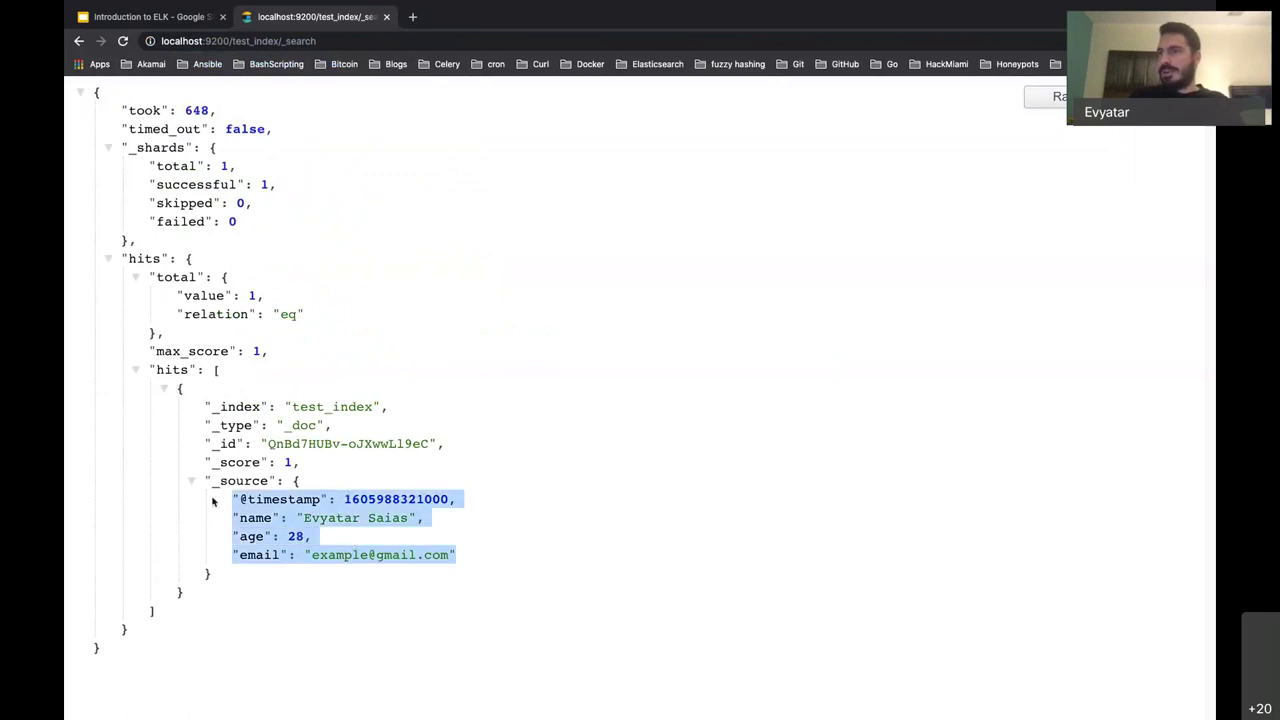
{"action": "left_click", "coordinate": [573, 566]}
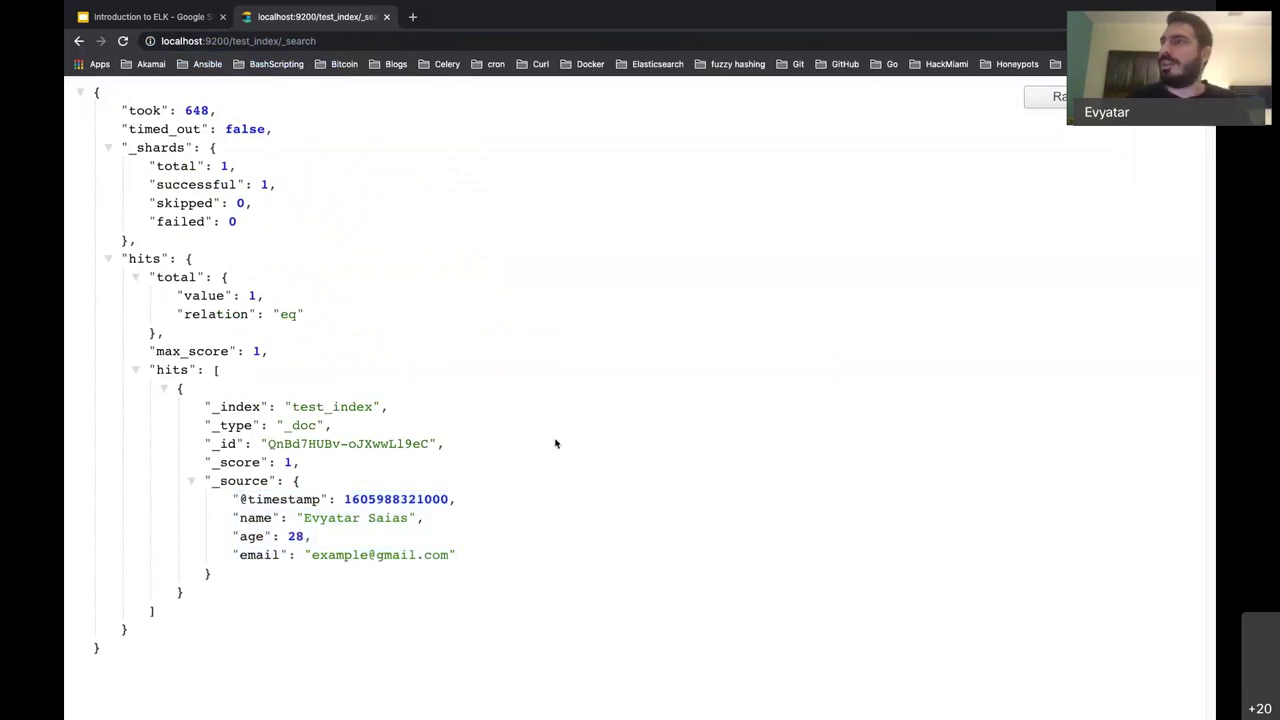
Step: Return to Postman, send the "Confirm that the new doc is in the index" request and examine the returned hits
{"action": "key", "text": "ctrl+Right"}
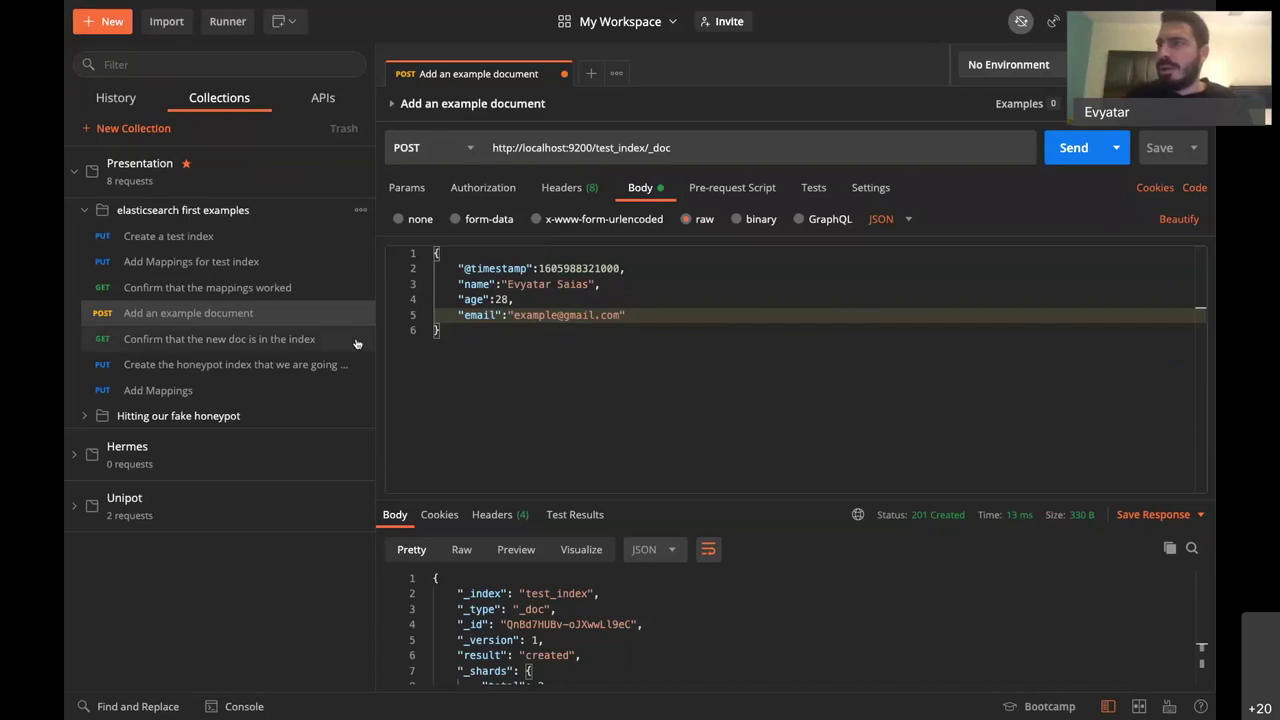
{"action": "left_click", "coordinate": [357, 343]}
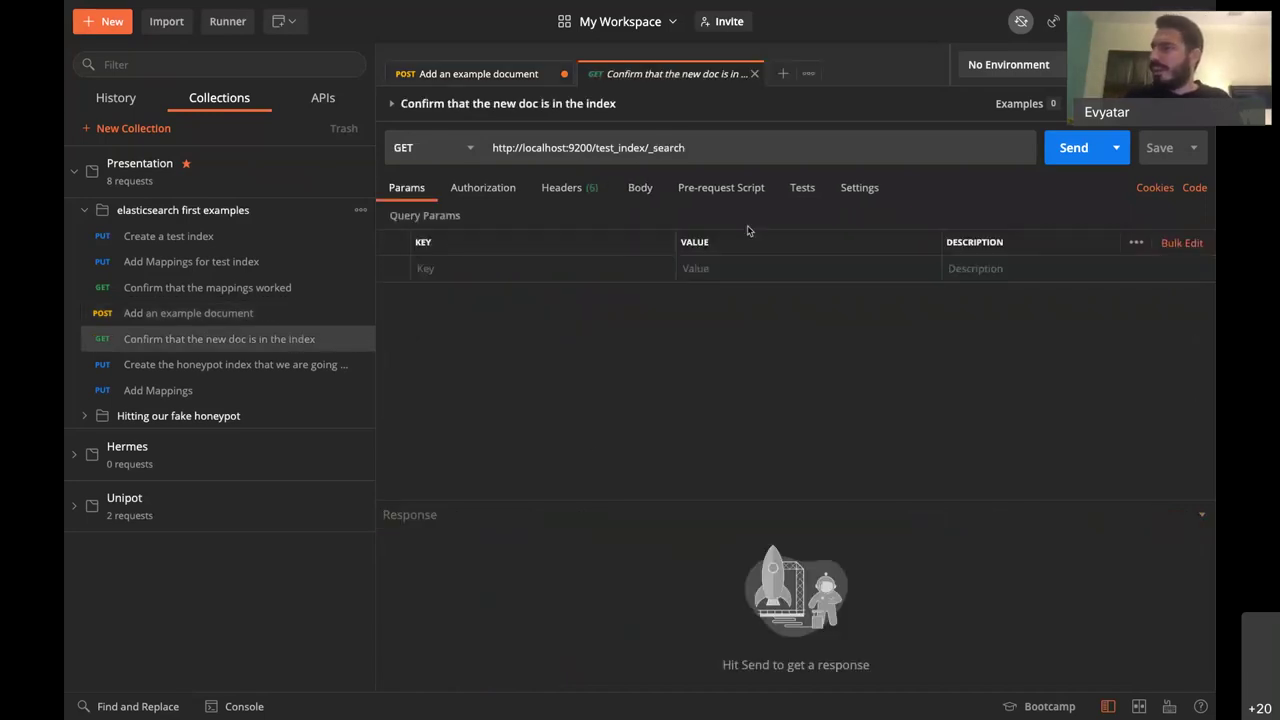
{"action": "left_click", "coordinate": [1054, 162]}
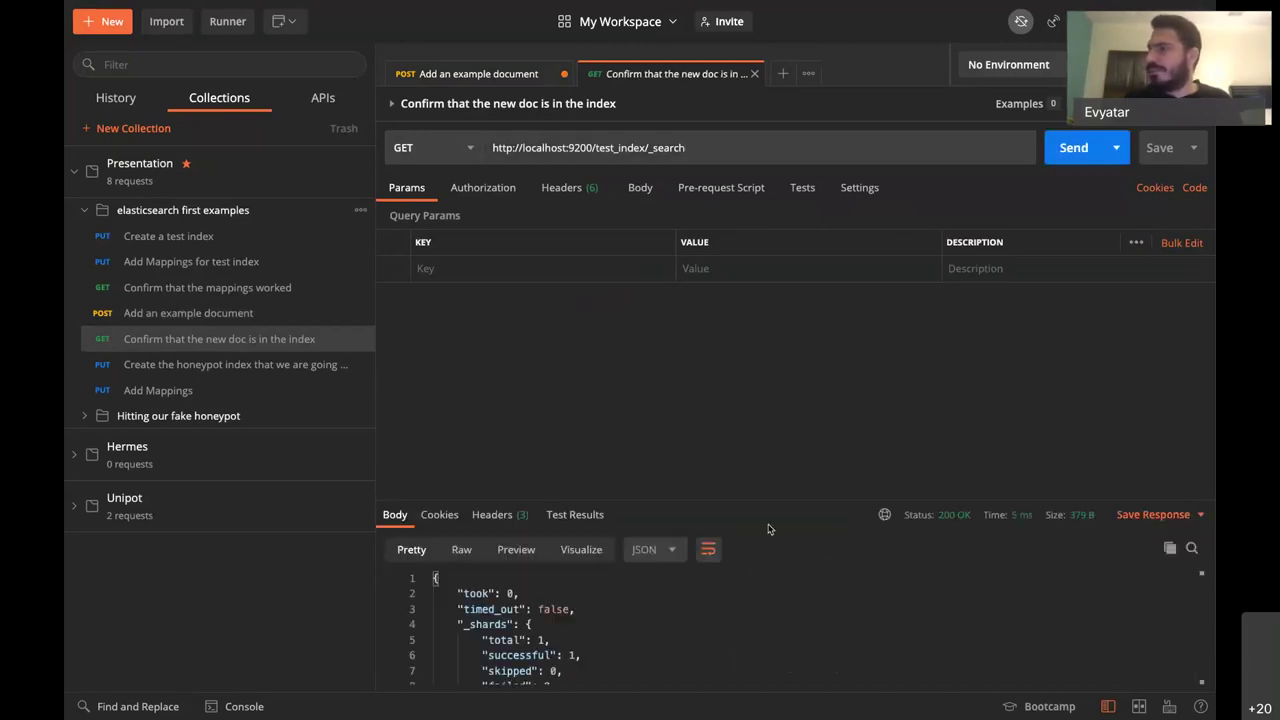
{"action": "left_click_drag", "start_coordinate": [777, 505], "coordinate": [770, 305]}
{"action": "scroll", "coordinate": [731, 517], "scroll_direction": "down", "scroll_amount": 4}
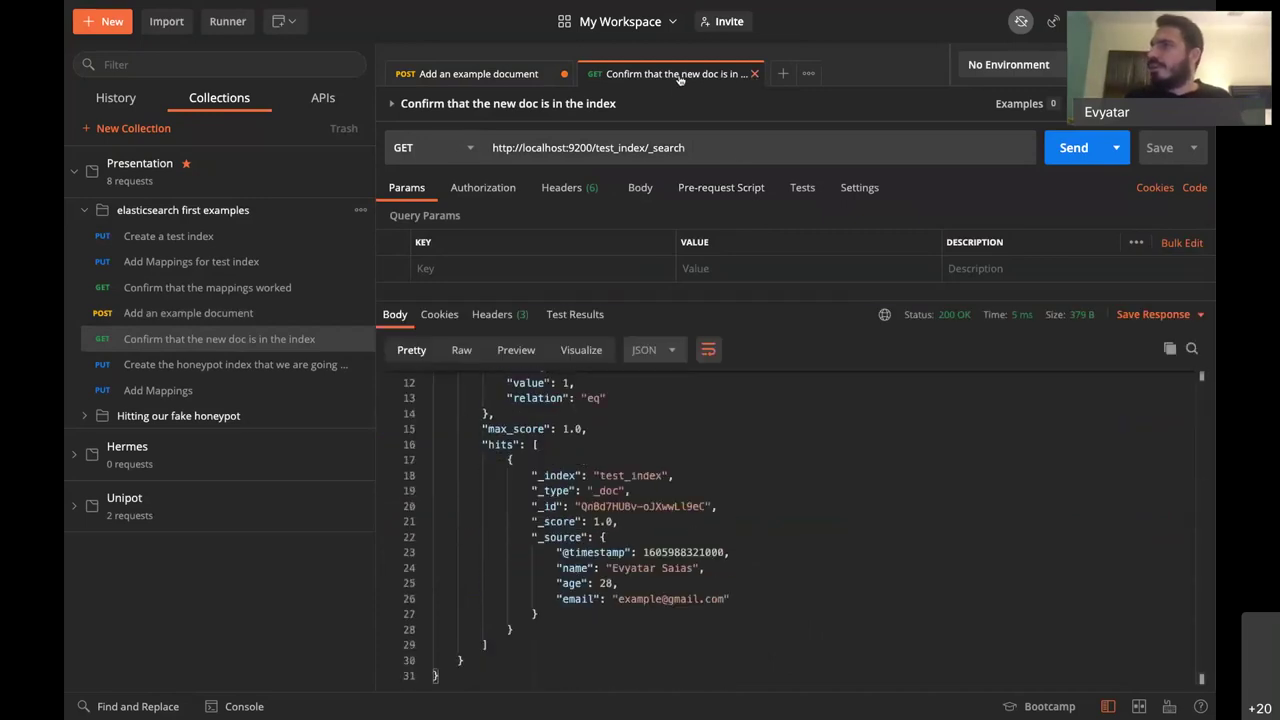
Step: Close both open requests, saving the changes to "Add an example document"
{"action": "left_click", "coordinate": [753, 76]}
{"action": "left_click", "coordinate": [564, 75]}
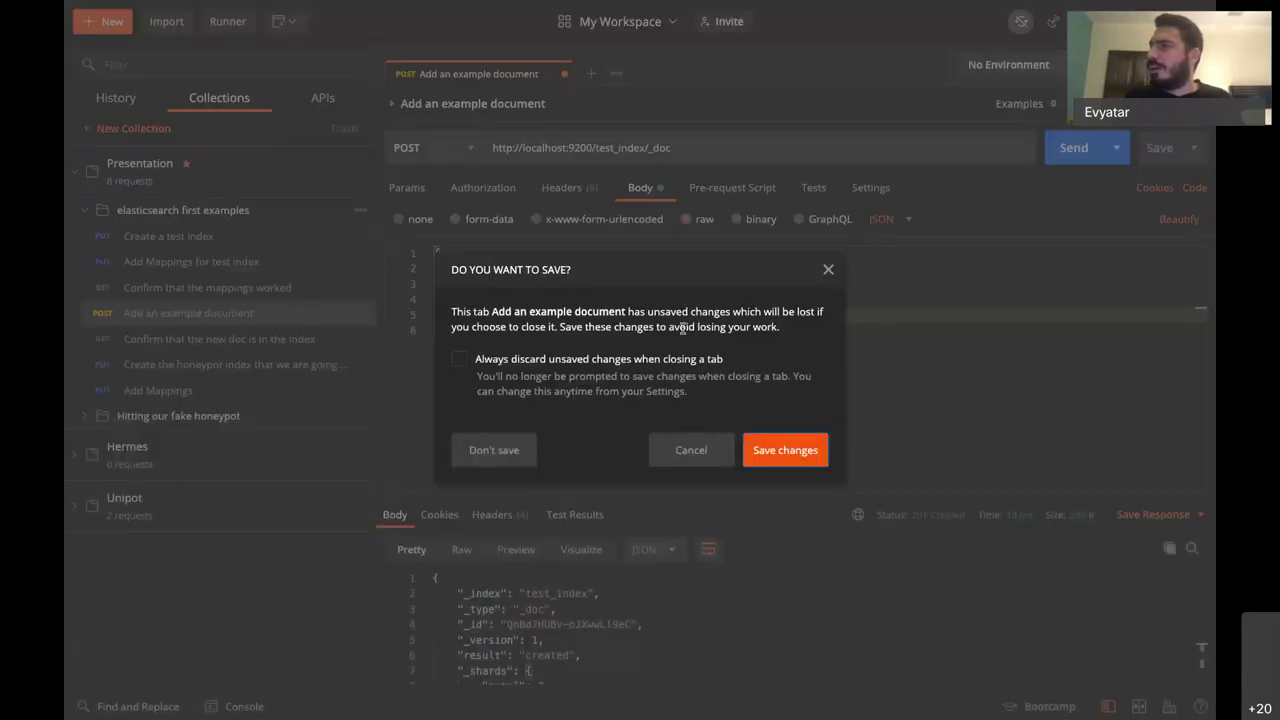
{"action": "left_click", "coordinate": [780, 462]}
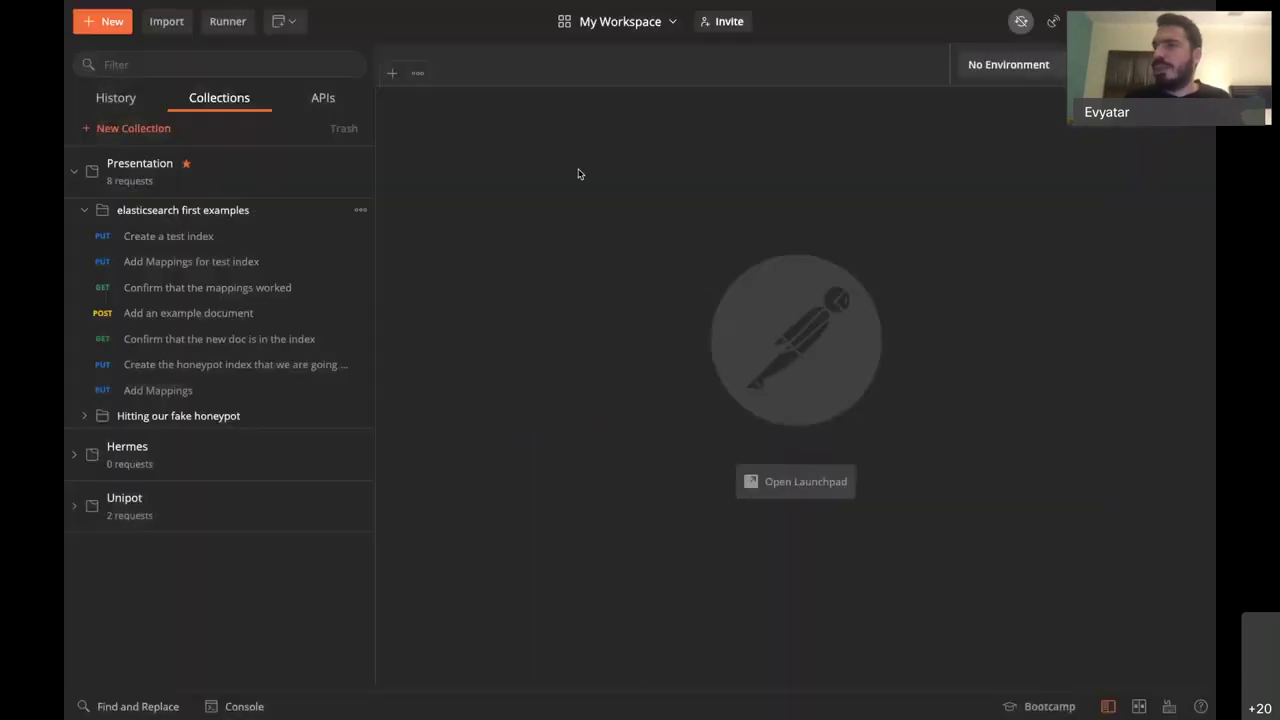
{"action": "left_click", "coordinate": [275, 366]}
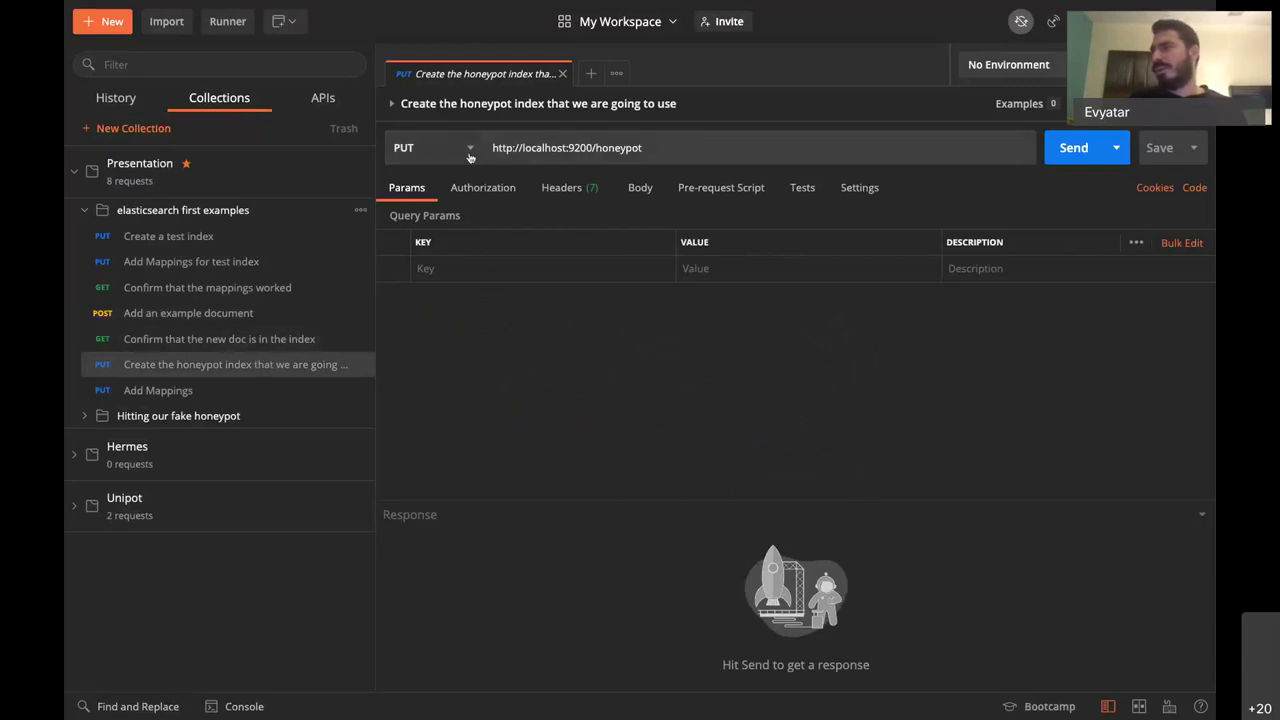
{"action": "left_click_drag", "start_coordinate": [643, 148], "coordinate": [597, 150]}
{"action": "left_click", "coordinate": [663, 145]}
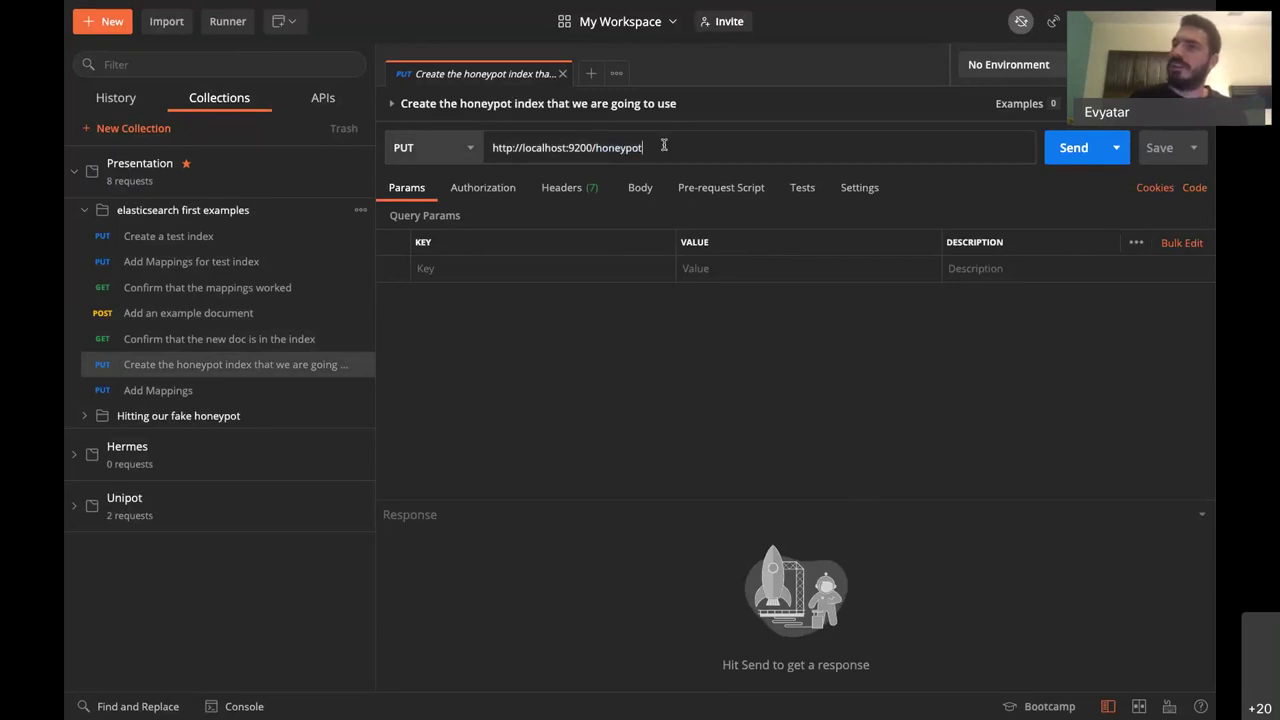
{"action": "left_click", "coordinate": [1061, 149]}
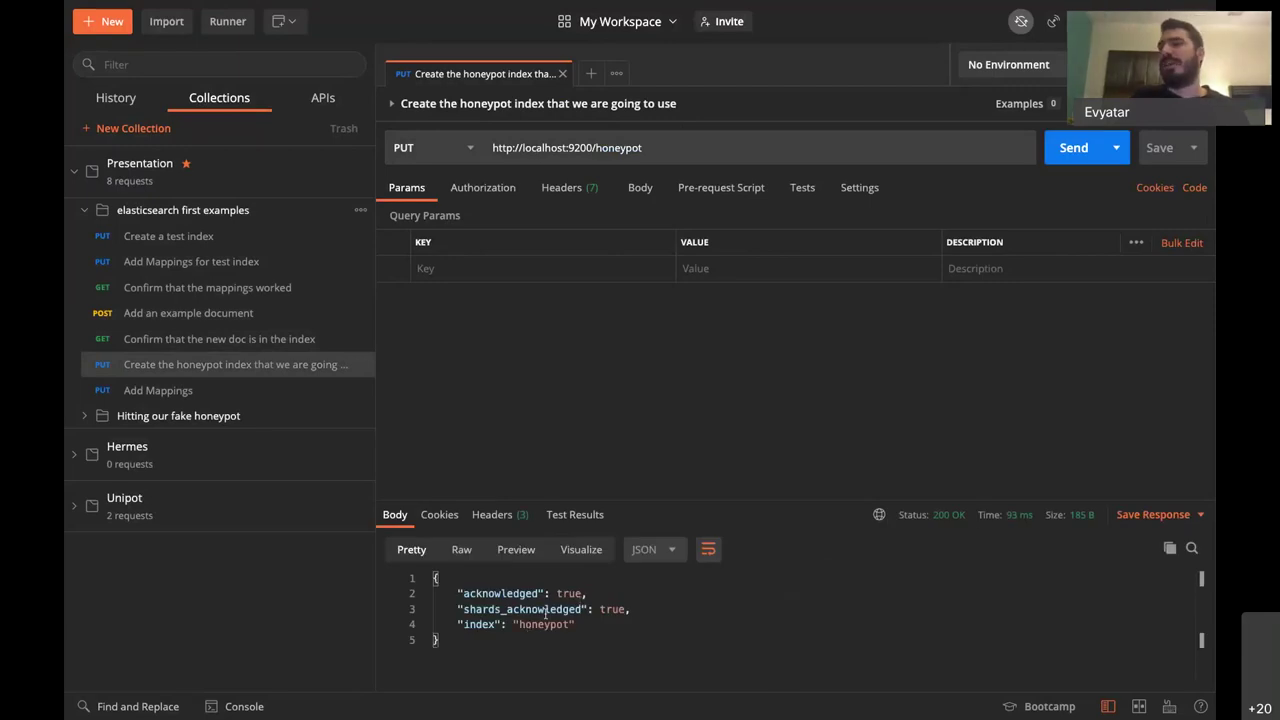
{"action": "left_click", "coordinate": [230, 396]}
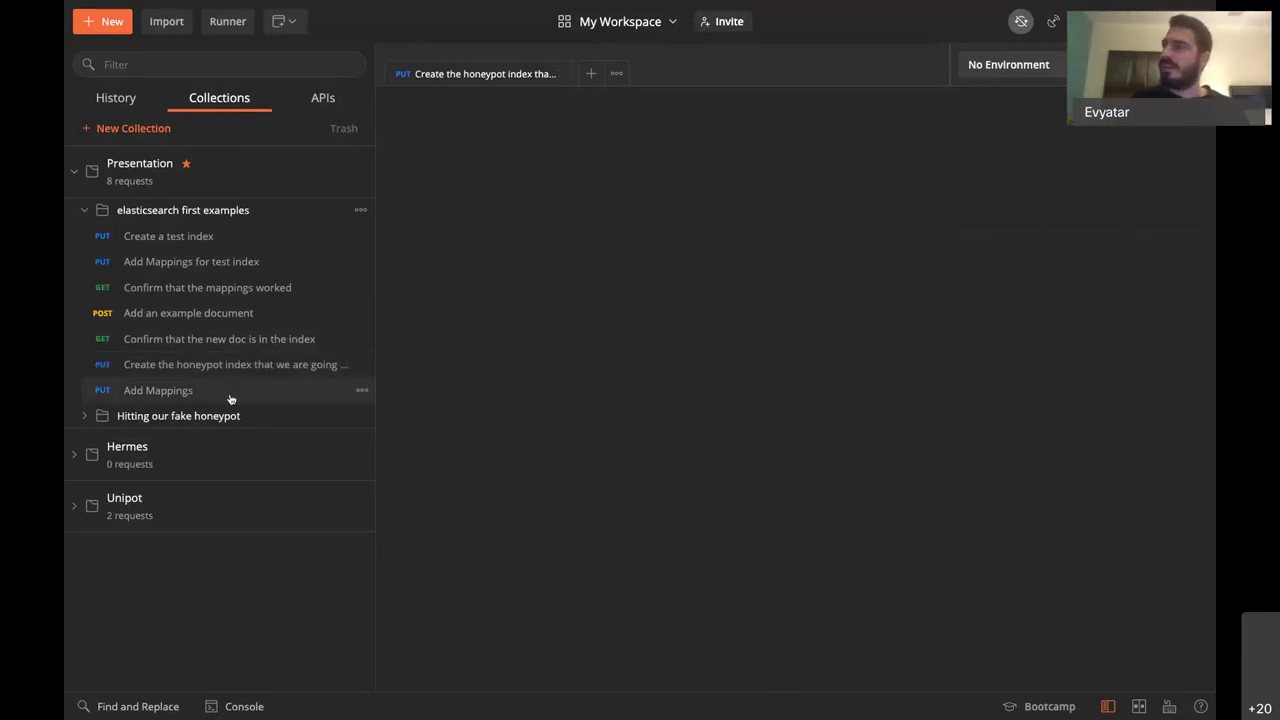
{"action": "left_click", "coordinate": [640, 188]}
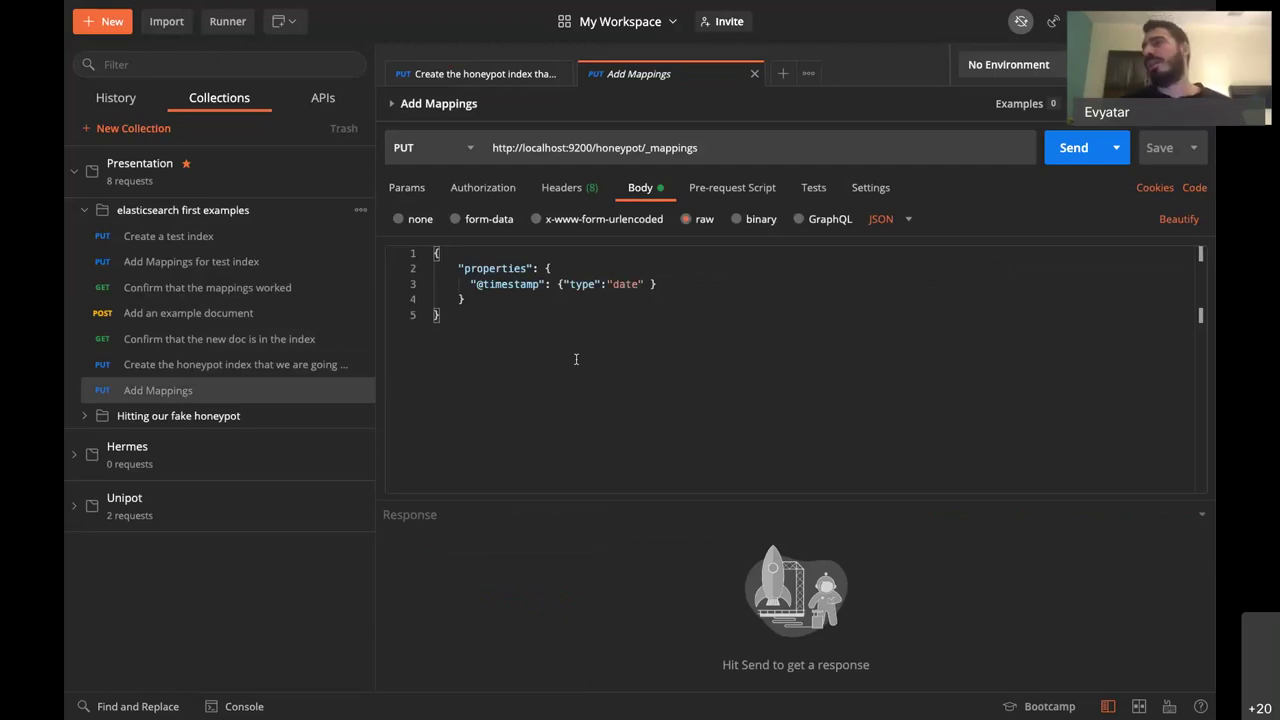
{"action": "left_click", "coordinate": [660, 285]}
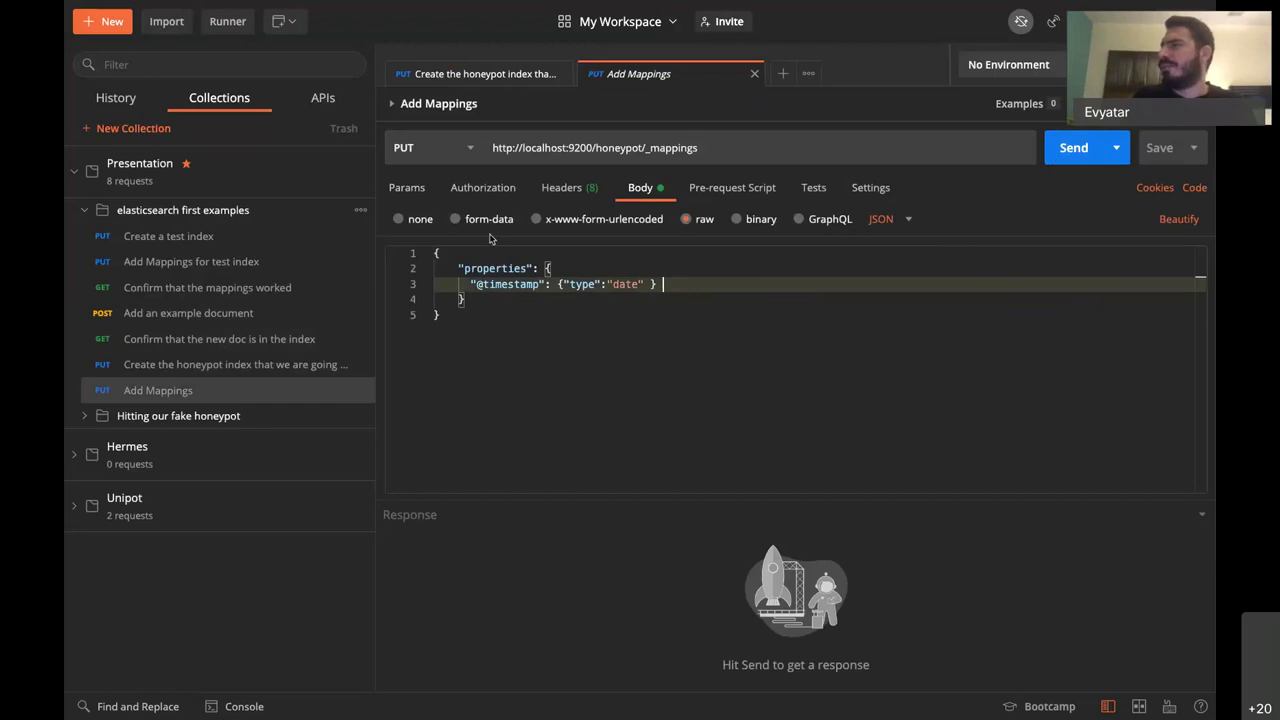
{"action": "left_click", "coordinate": [1068, 145]}
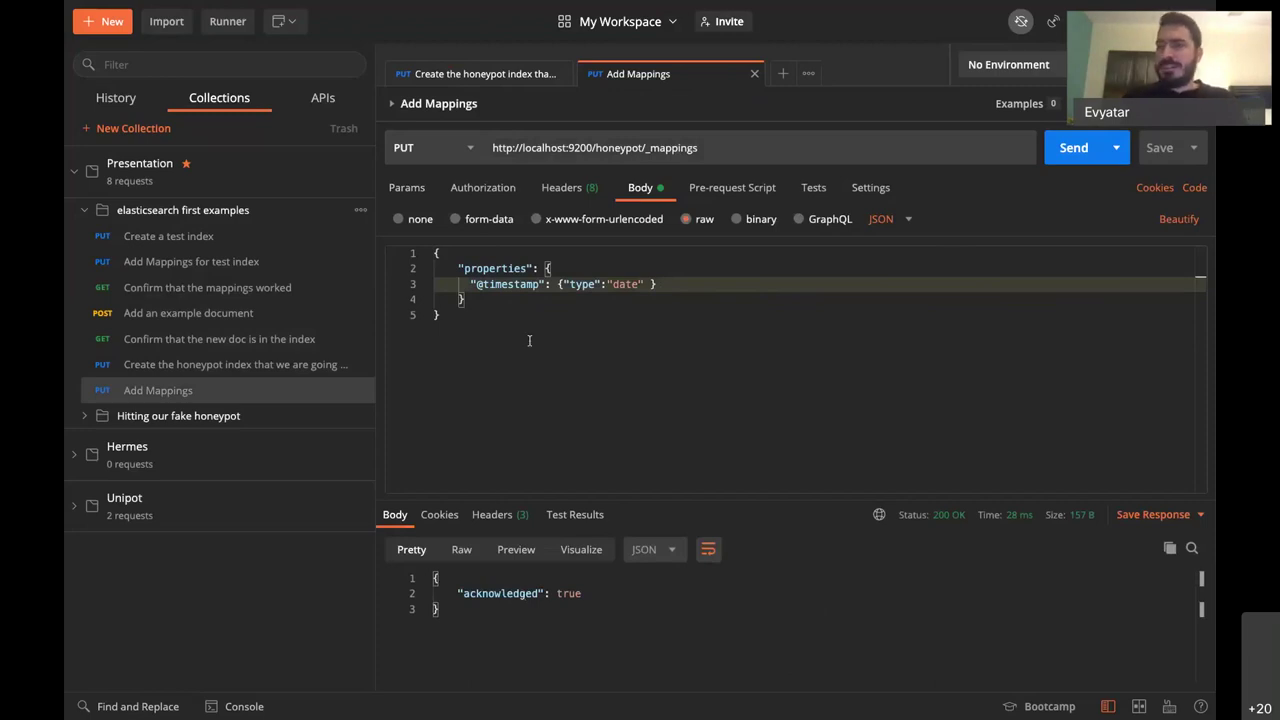
Step: Switch to the "Introduction to ELK" presentation in the browser and advance to the "Our Fake Honeypot" slide
{"action": "key", "text": "ctrl+Left"}
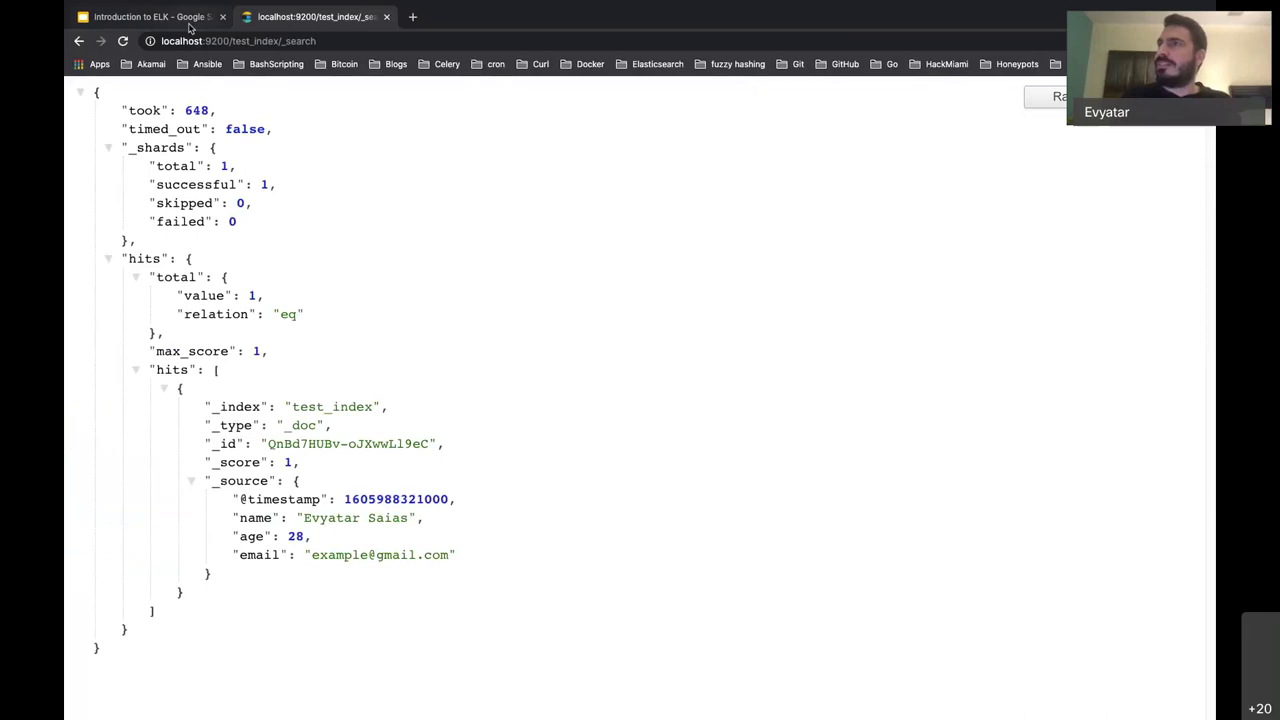
{"action": "left_click", "coordinate": [189, 27]}
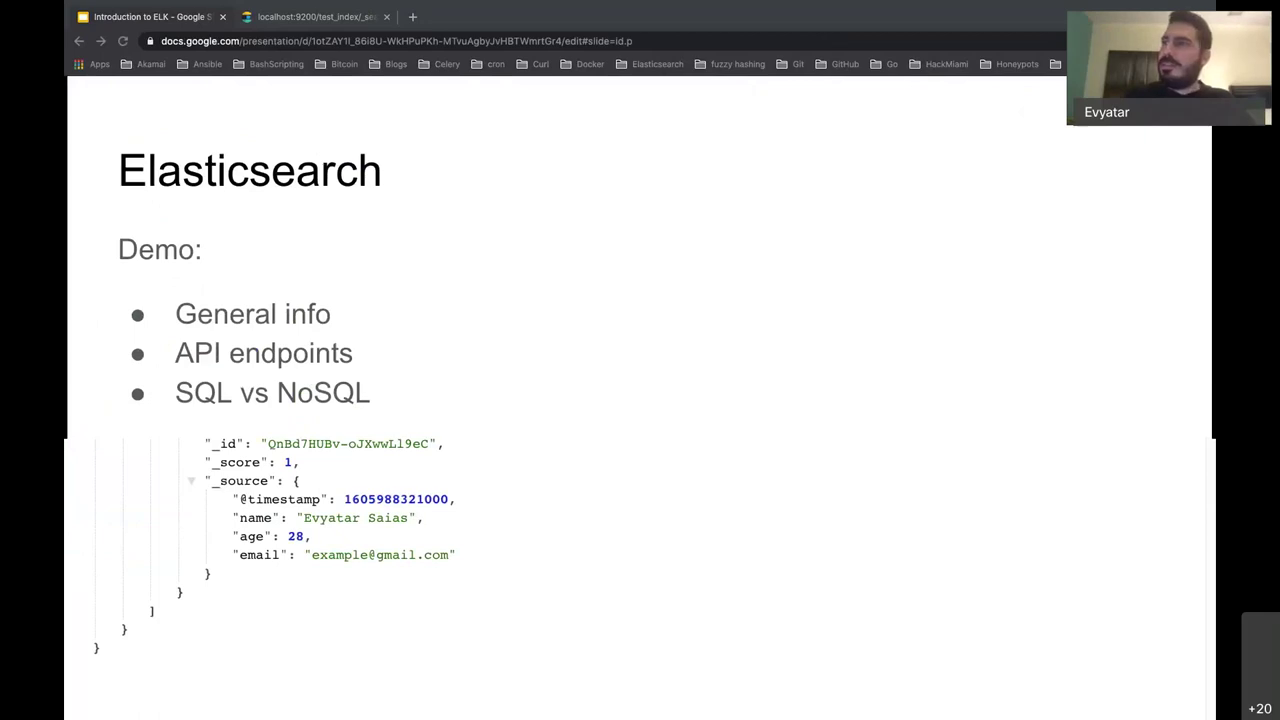
{"action": "key", "text": "Right"}
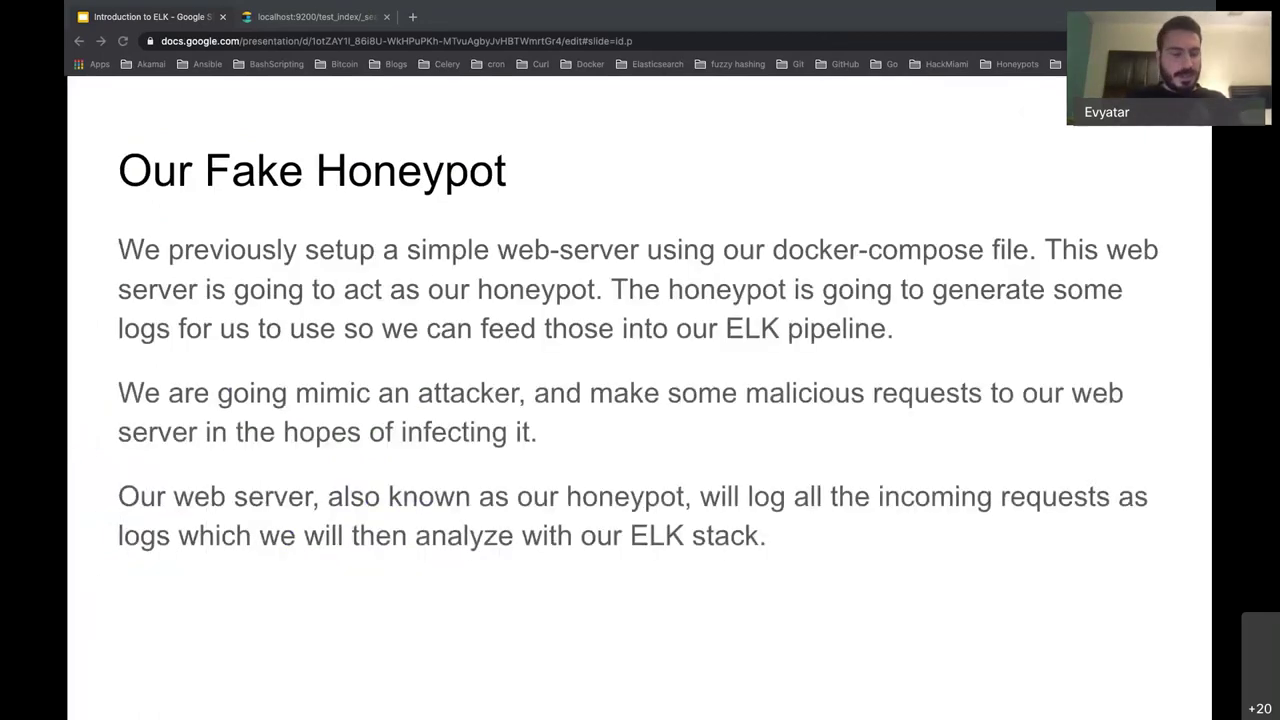
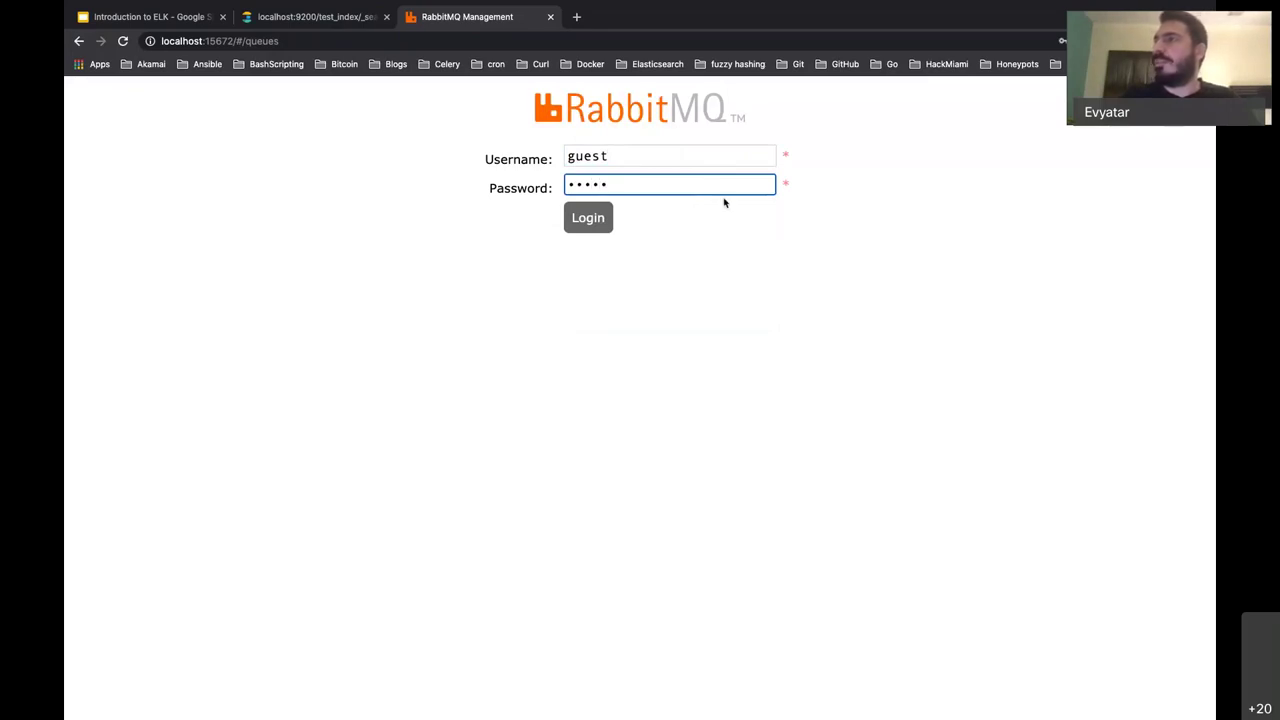
Step: Log in to RabbitMQ Management with the prefilled credentials, dismiss the password warning and look over the Queues page
{"action": "left_click", "coordinate": [595, 222]}
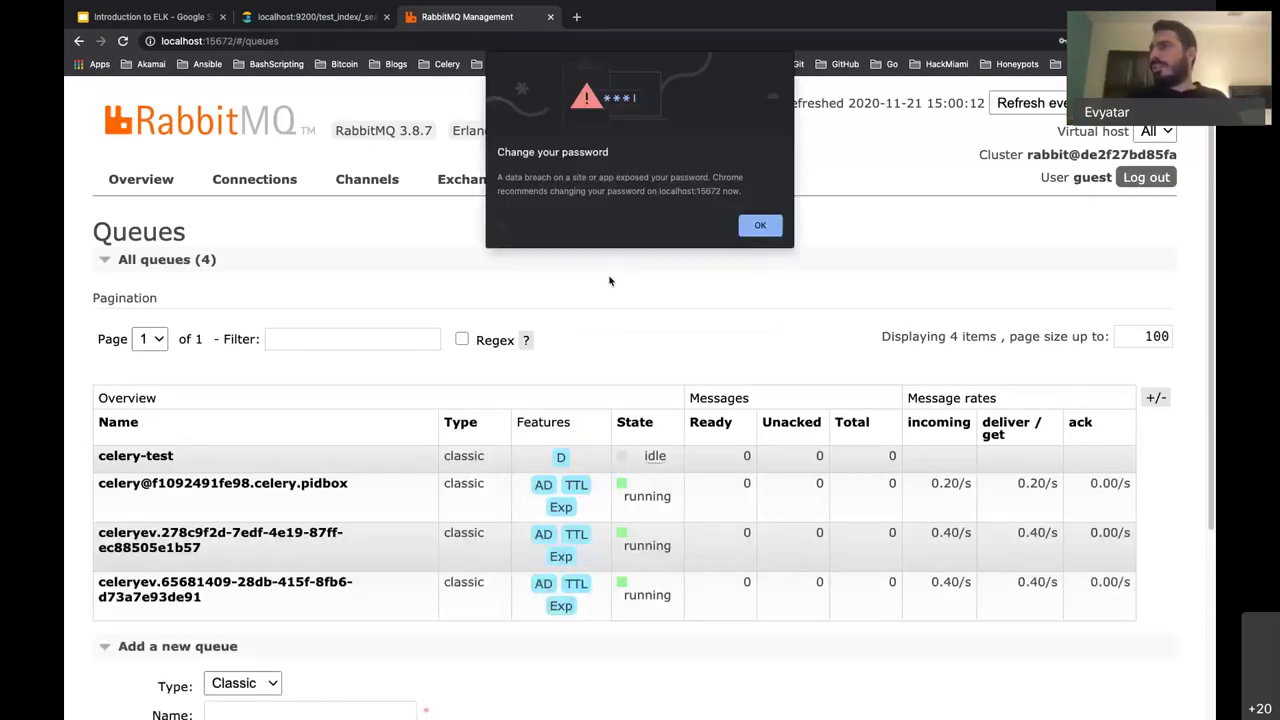
{"action": "left_click", "coordinate": [771, 225]}
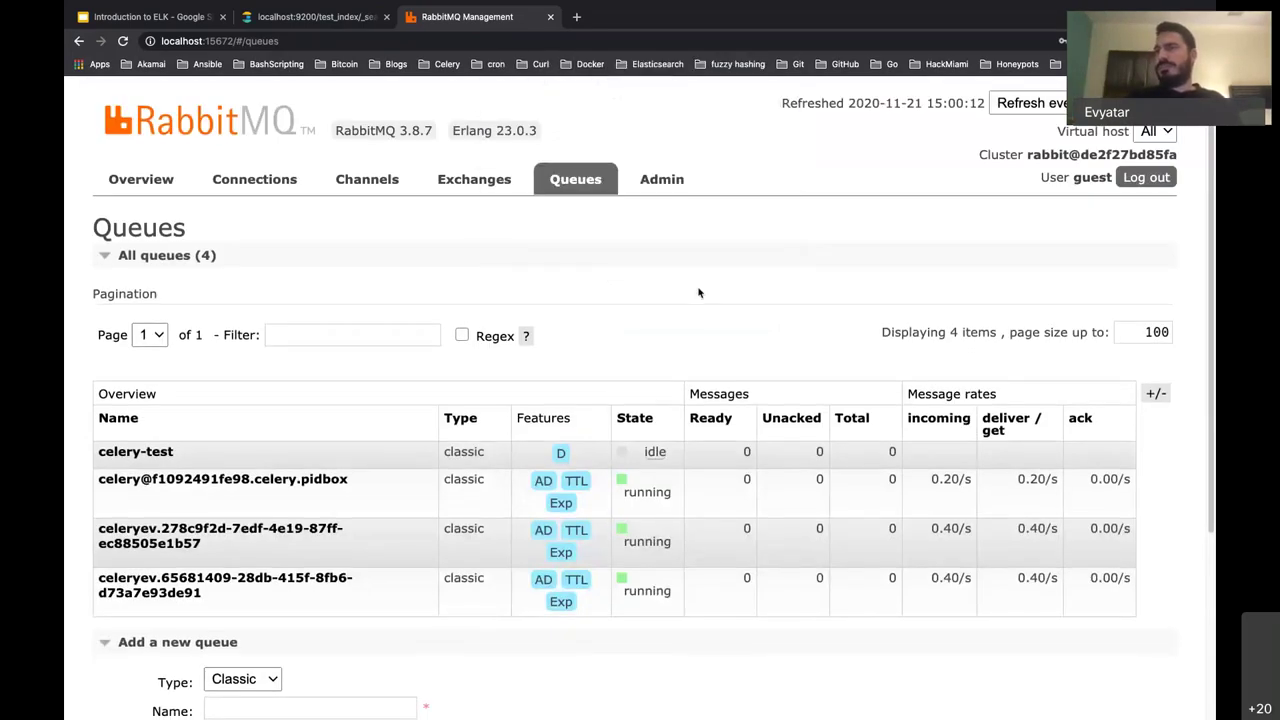
{"action": "scroll", "coordinate": [699, 292], "scroll_direction": "down", "scroll_amount": 3}
{"action": "scroll", "coordinate": [699, 292], "scroll_direction": "up", "scroll_amount": 3}
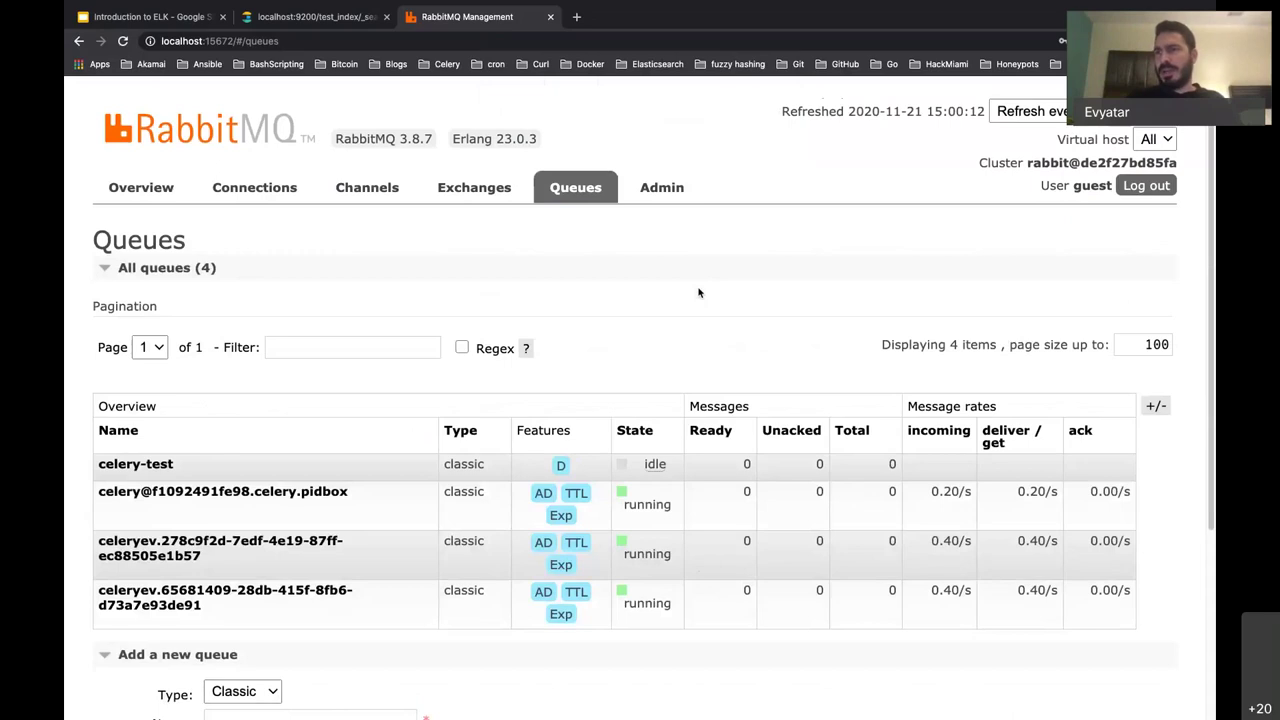
{"action": "scroll", "coordinate": [699, 292], "scroll_direction": "down", "scroll_amount": 1}
{"action": "scroll", "coordinate": [699, 292], "scroll_direction": "down", "scroll_amount": 2}
{"action": "scroll", "coordinate": [699, 292], "scroll_direction": "up", "scroll_amount": 3}
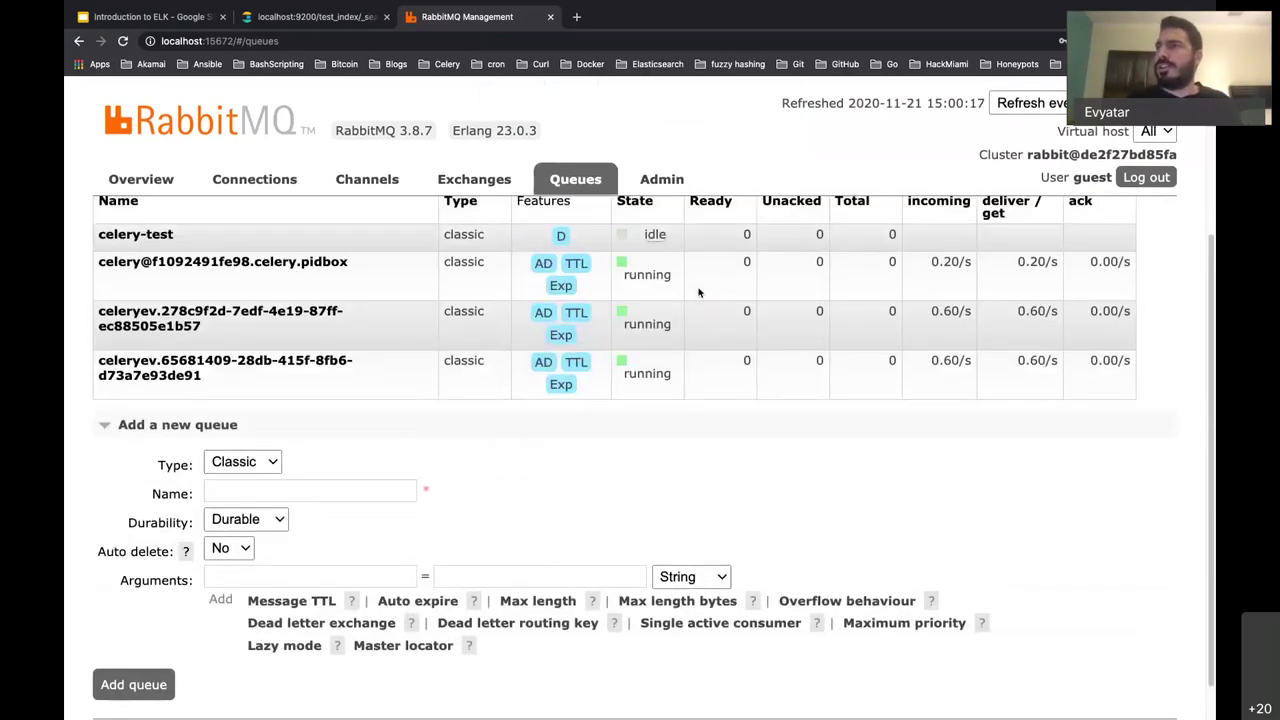
Step: Look through the RabbitMQ connections and channels, and examine the list of exchanges and the form for a new one
{"action": "left_click", "coordinate": [295, 180]}
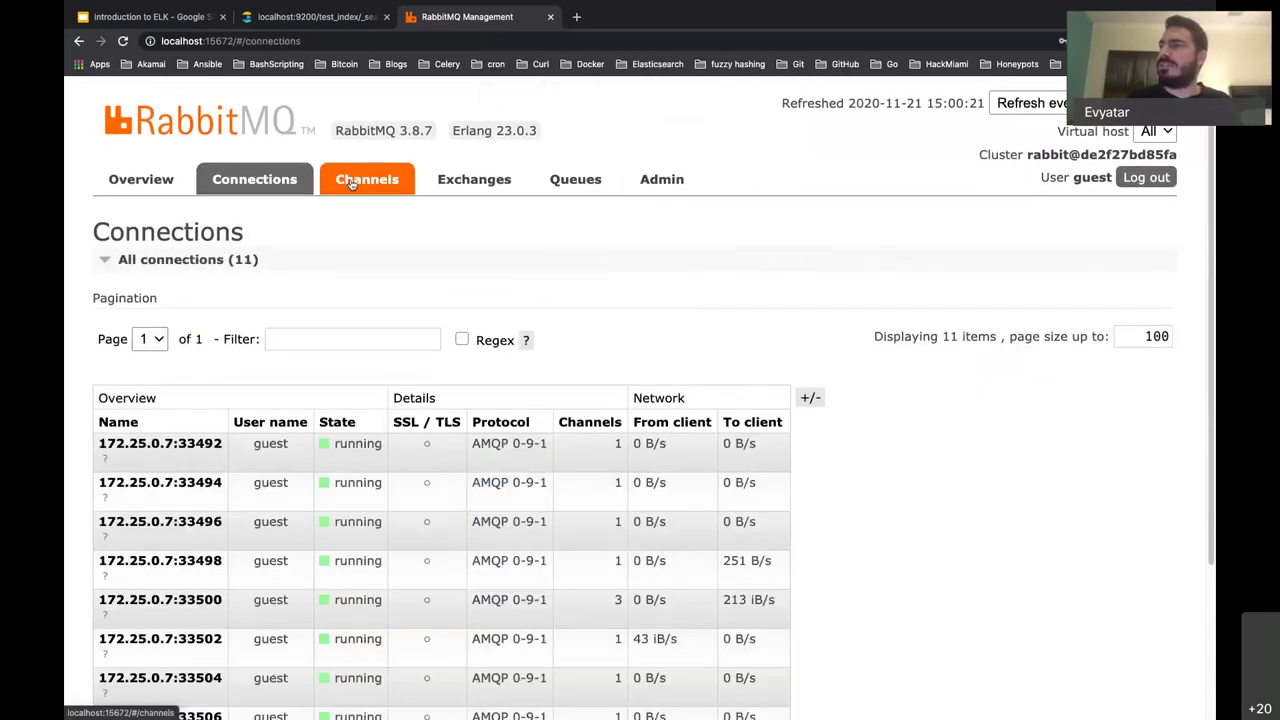
{"action": "left_click", "coordinate": [358, 183]}
{"action": "left_click", "coordinate": [474, 182]}
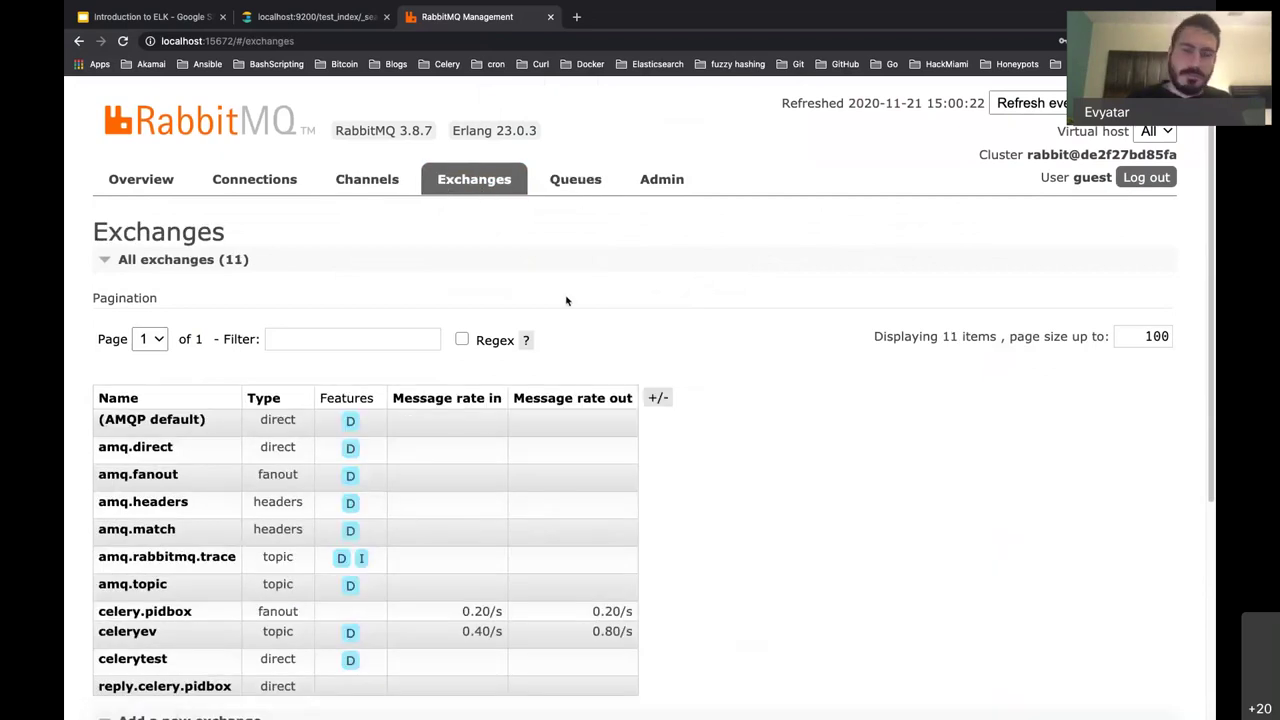
{"action": "scroll", "coordinate": [574, 291], "scroll_direction": "down", "scroll_amount": 1}
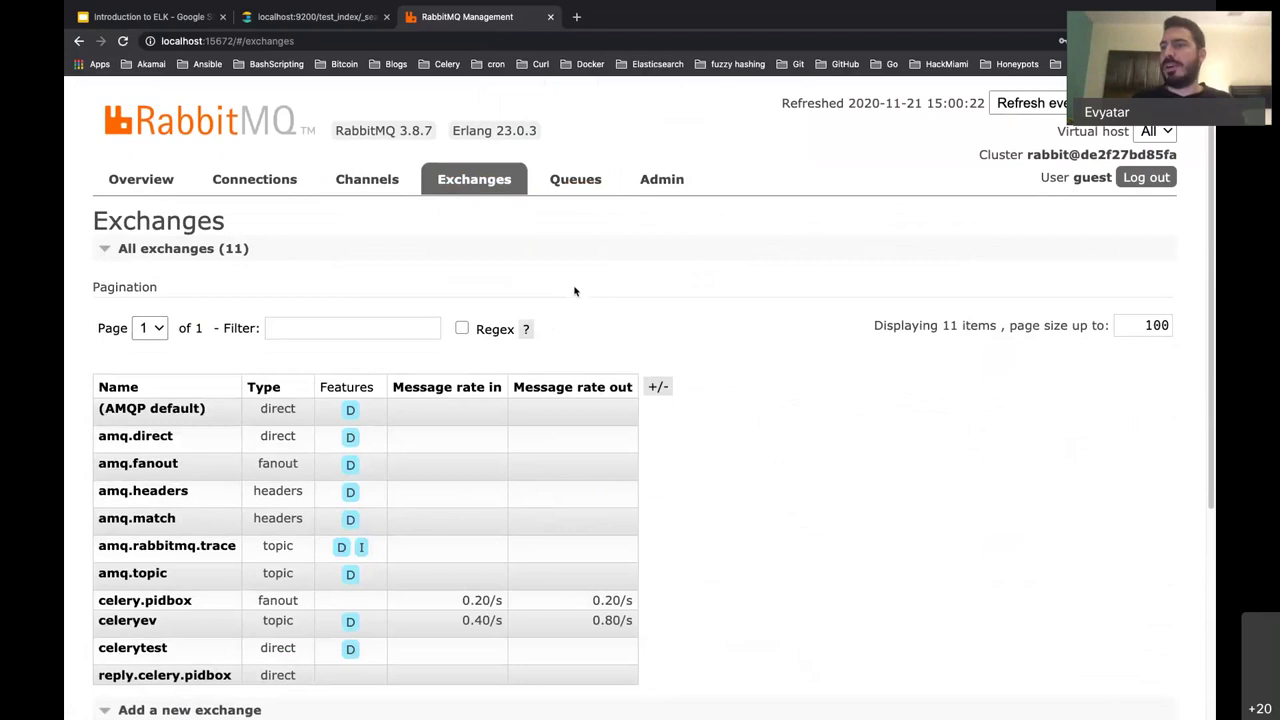
{"action": "scroll", "coordinate": [574, 291], "scroll_direction": "down", "scroll_amount": 1}
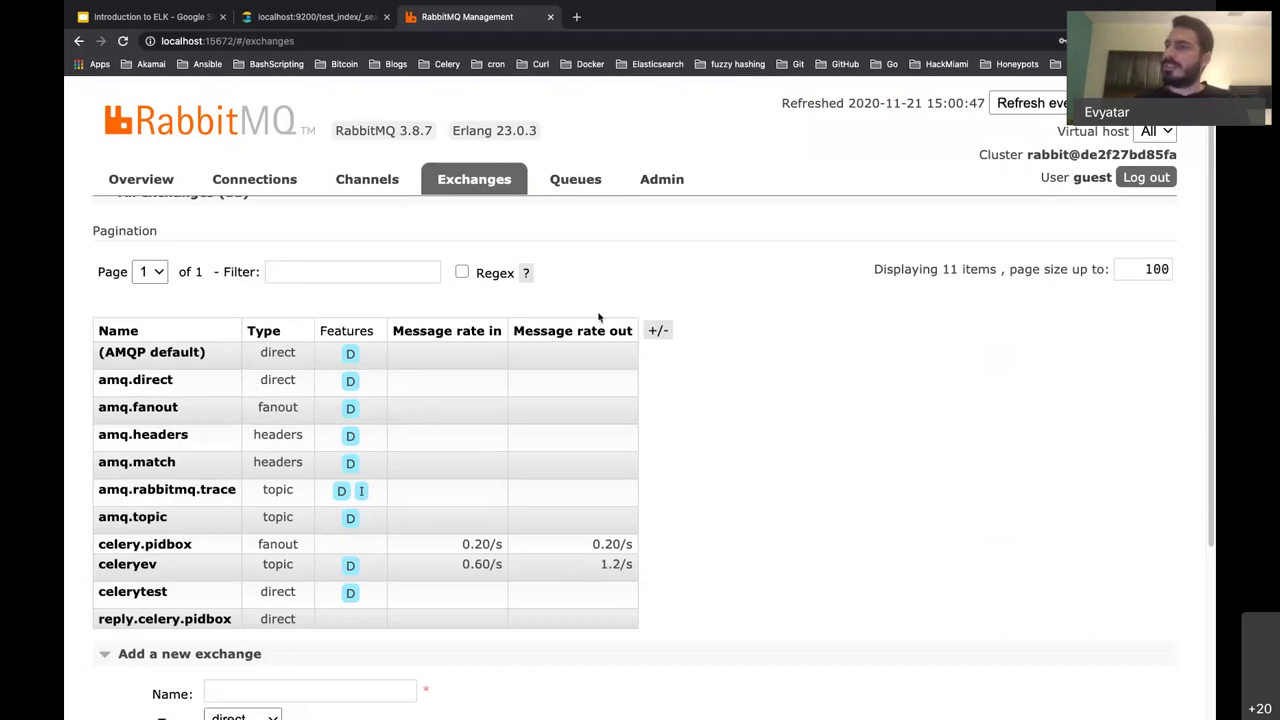
{"action": "scroll", "coordinate": [605, 300], "scroll_direction": "down", "scroll_amount": 3}
{"action": "scroll", "coordinate": [611, 285], "scroll_direction": "down", "scroll_amount": 2}
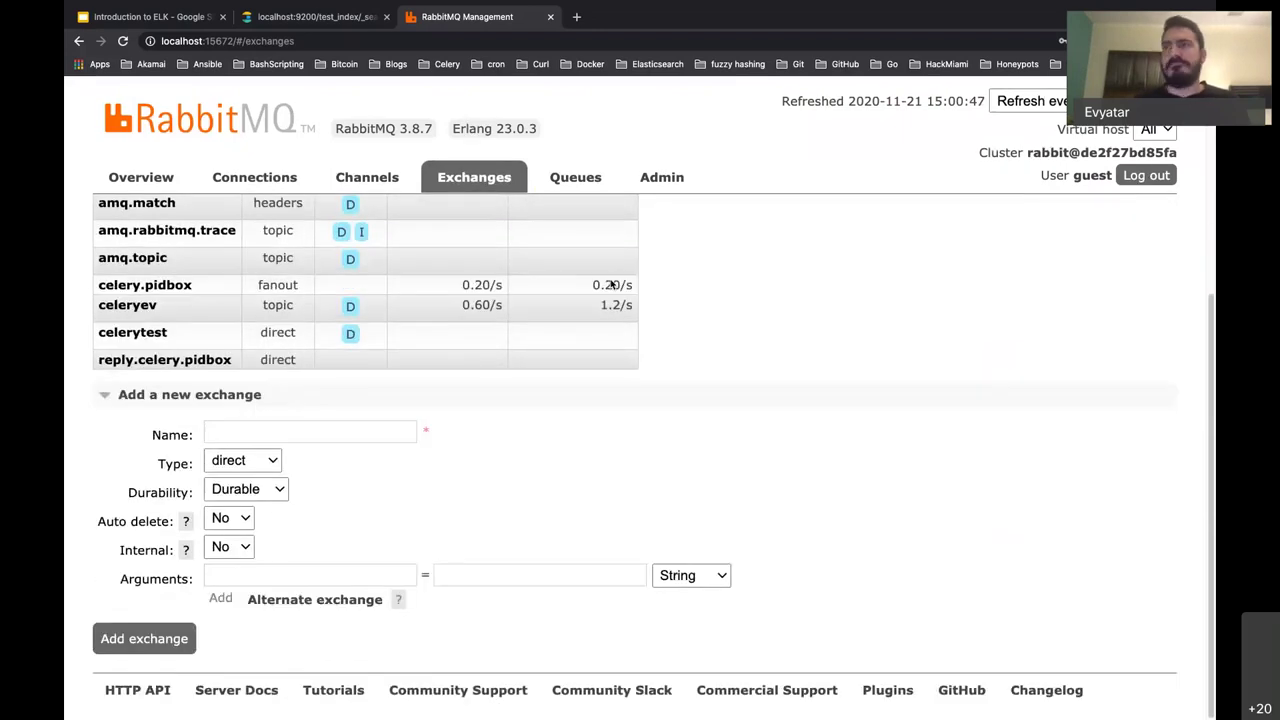
{"action": "scroll", "coordinate": [611, 285], "scroll_direction": "up", "scroll_amount": 5}
{"action": "scroll", "coordinate": [610, 280], "scroll_direction": "up", "scroll_amount": 1}
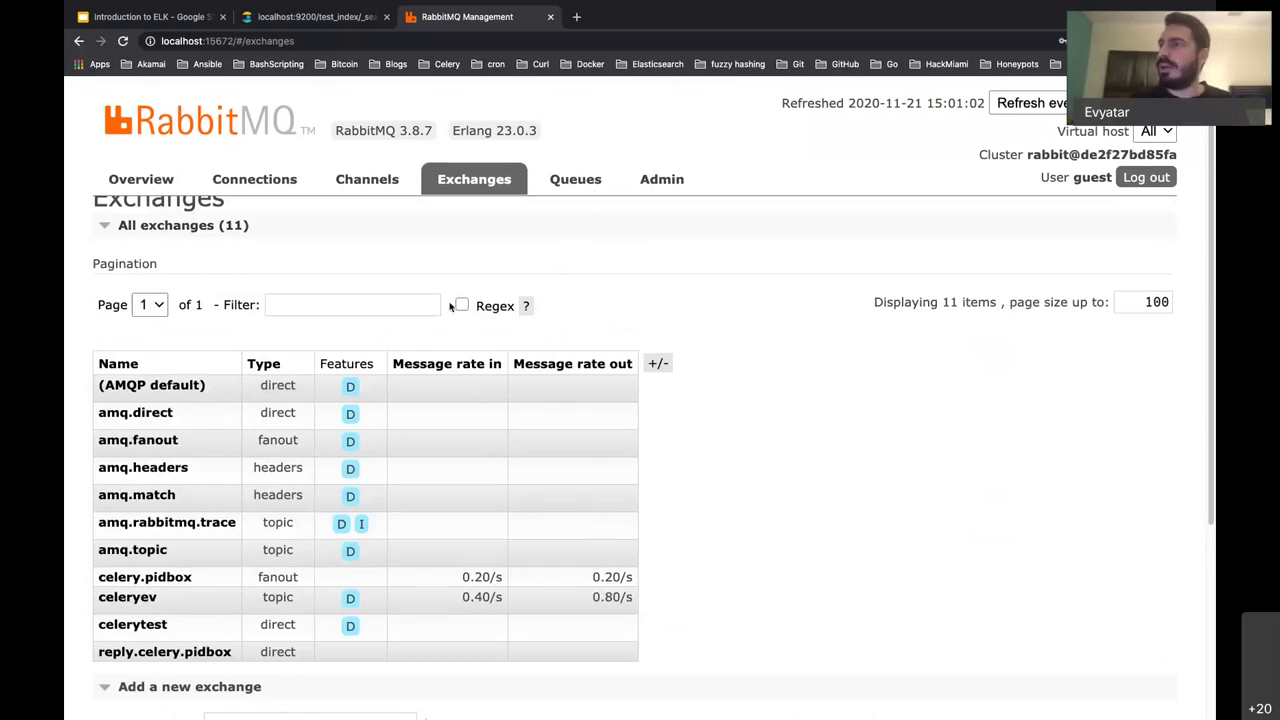
Step: Add a new durable exchange named honeypot of type direct in RabbitMQ
{"action": "scroll", "coordinate": [451, 307], "scroll_direction": "down", "scroll_amount": 5}
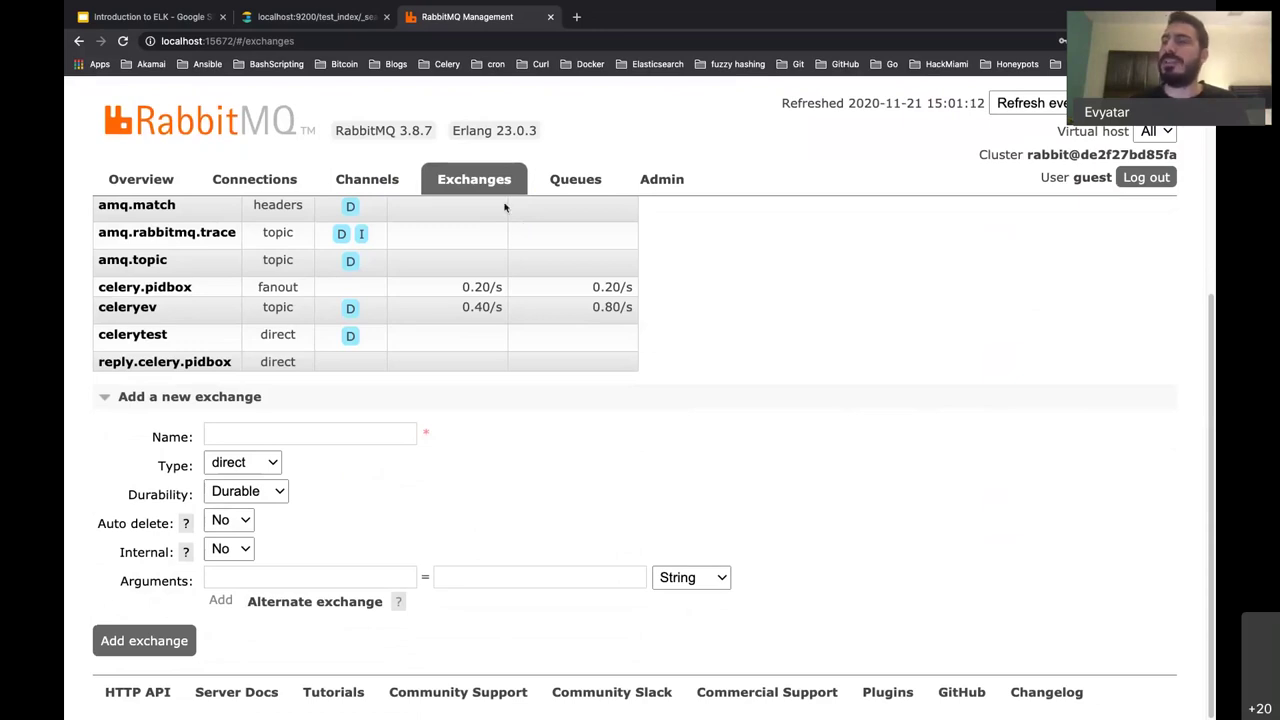
{"action": "left_click", "coordinate": [190, 397]}
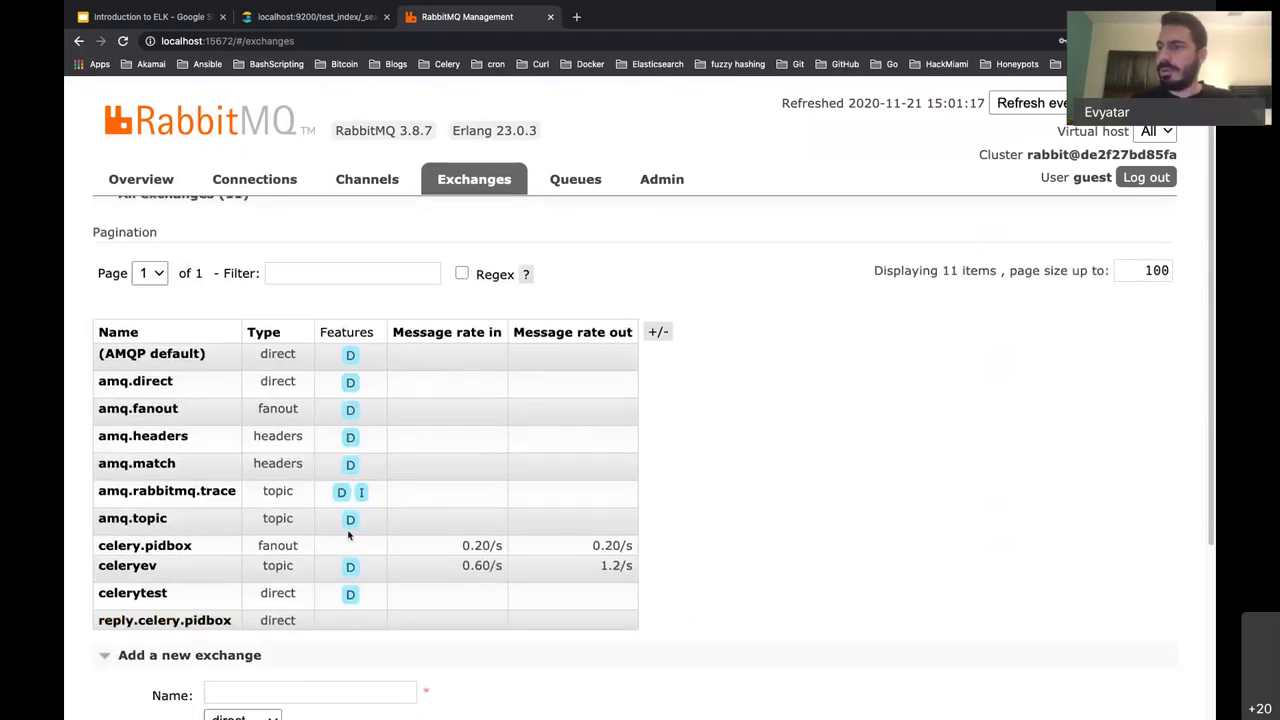
{"action": "scroll", "coordinate": [330, 540], "scroll_direction": "down", "scroll_amount": 3}
{"action": "left_click", "coordinate": [310, 516]}
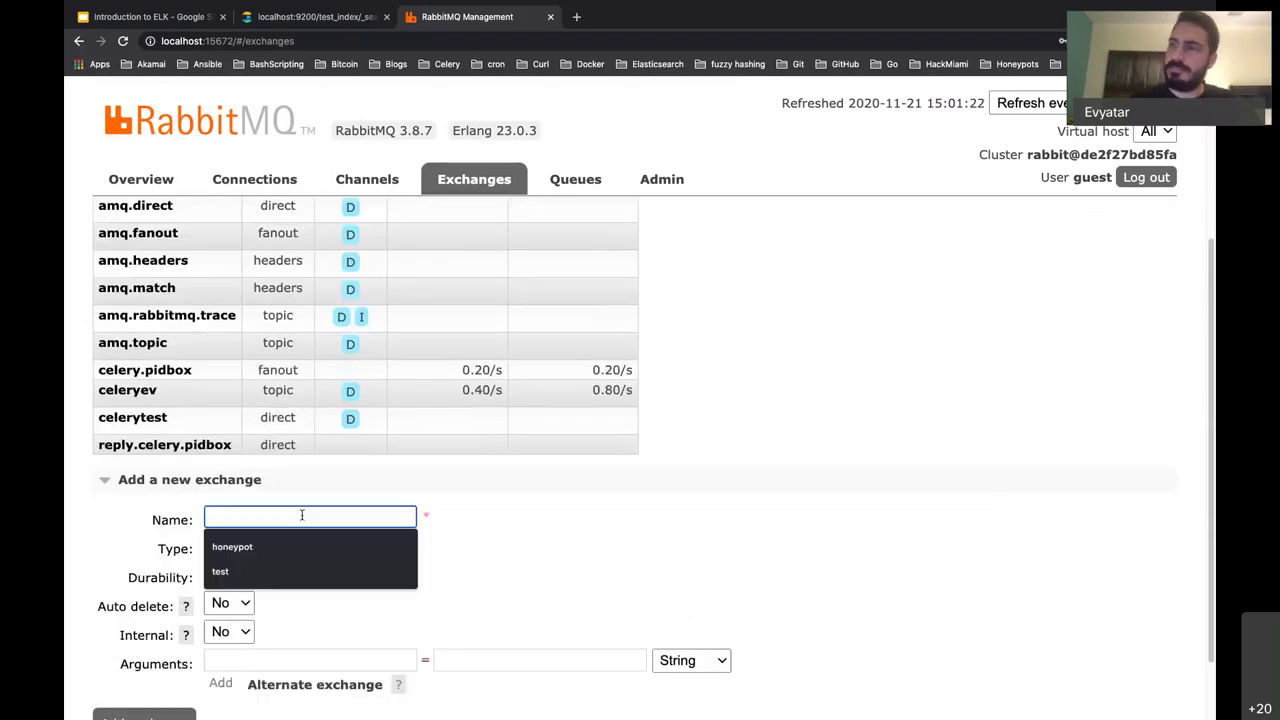
{"action": "left_click", "coordinate": [310, 543]}
{"action": "scroll", "coordinate": [447, 572], "scroll_direction": "down", "scroll_amount": 2}
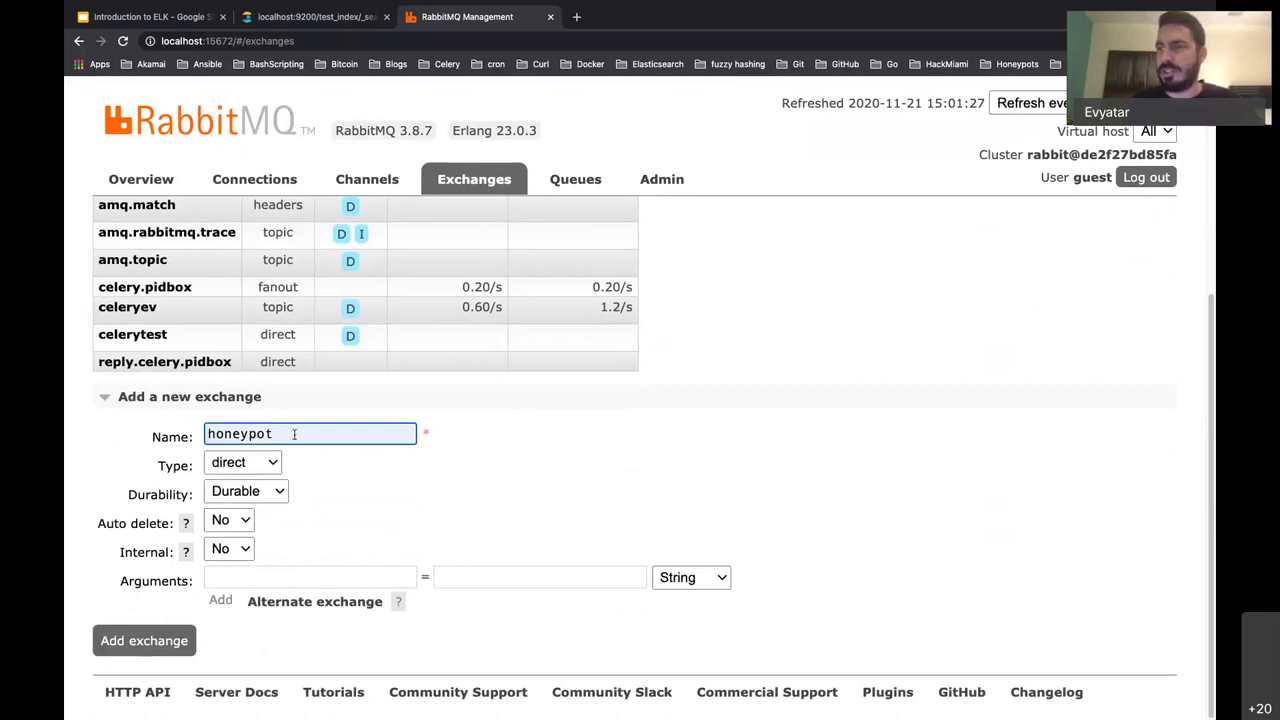
{"action": "left_click", "coordinate": [157, 638]}
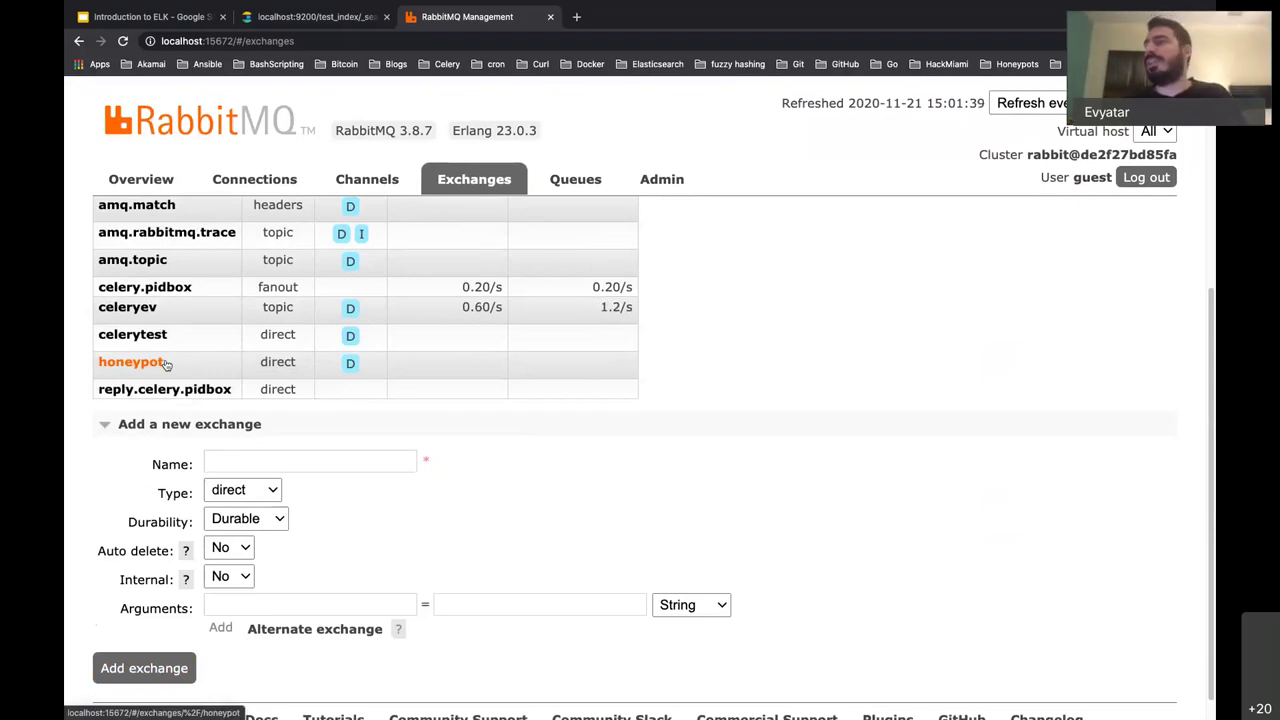
Step: Add a new durable queue named honeypot of type Classic and open its details page
{"action": "left_click", "coordinate": [580, 191]}
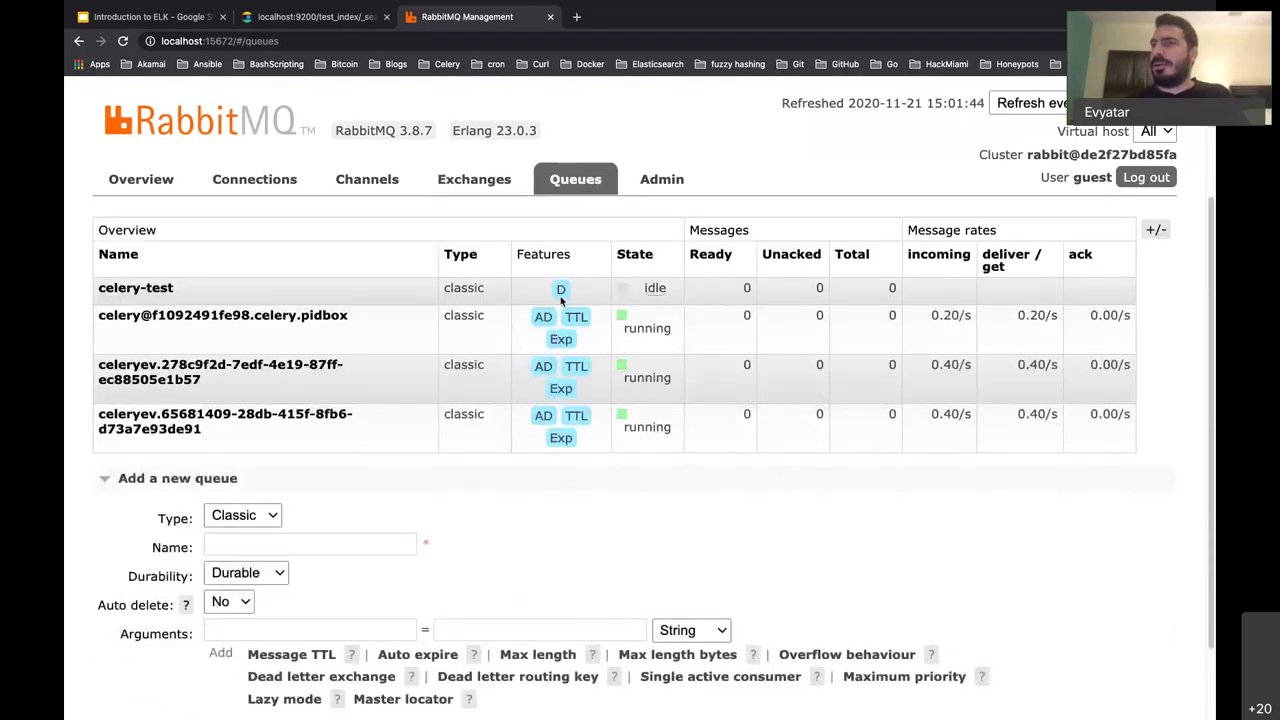
{"action": "scroll", "coordinate": [309, 363], "scroll_direction": "down", "scroll_amount": 1}
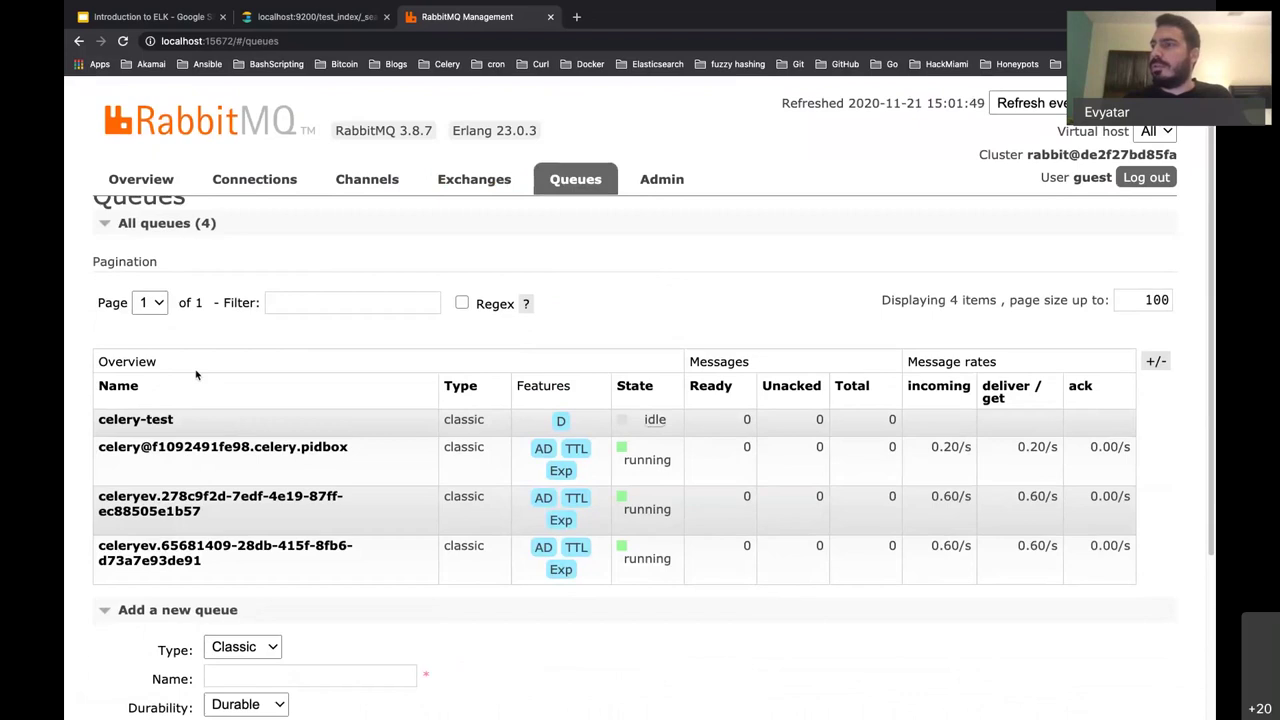
{"action": "scroll", "coordinate": [300, 420], "scroll_direction": "down", "scroll_amount": 1}
{"action": "scroll", "coordinate": [395, 470], "scroll_direction": "down", "scroll_amount": 3}
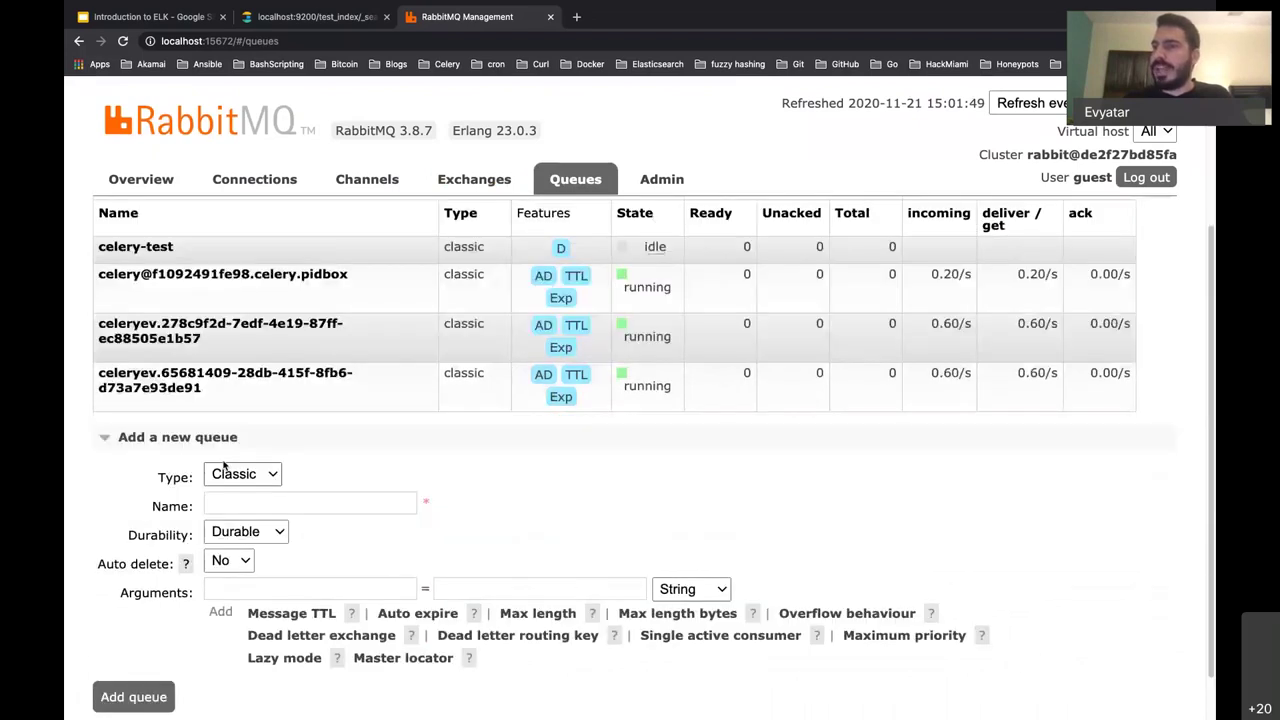
{"action": "left_click", "coordinate": [200, 440]}
{"action": "left_click", "coordinate": [178, 646]}
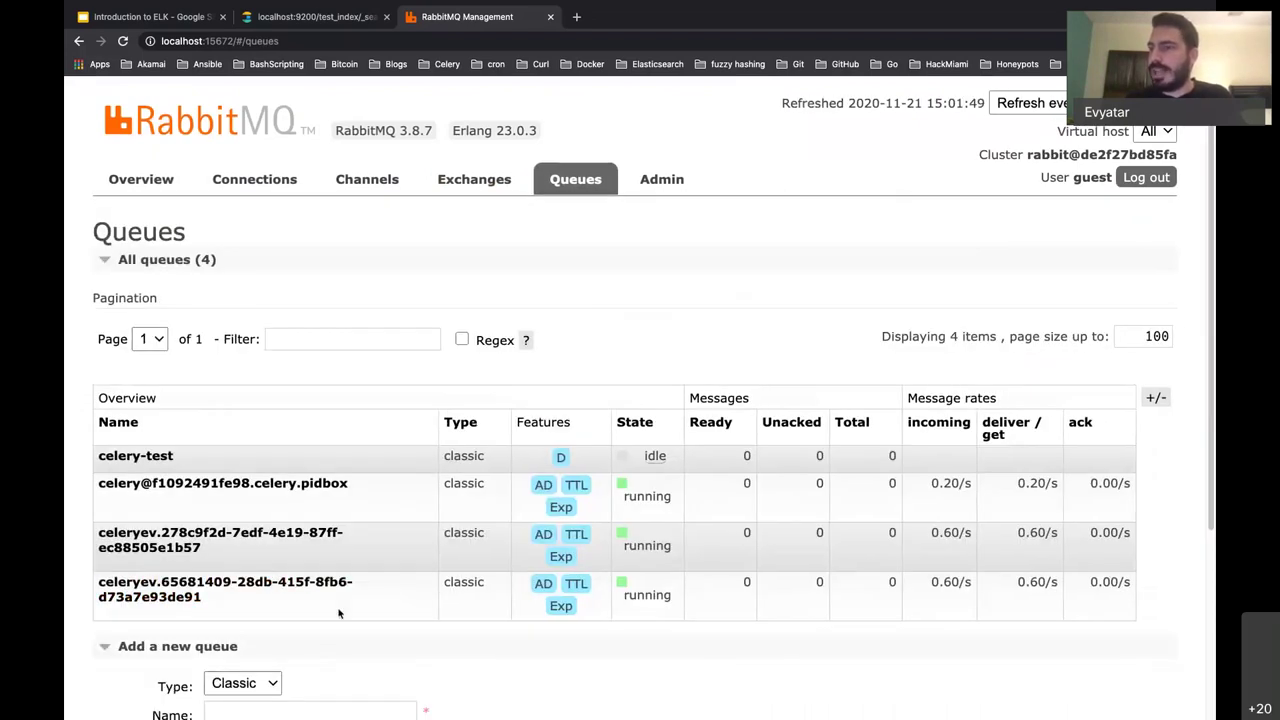
{"action": "scroll", "coordinate": [338, 614], "scroll_direction": "down", "scroll_amount": 4}
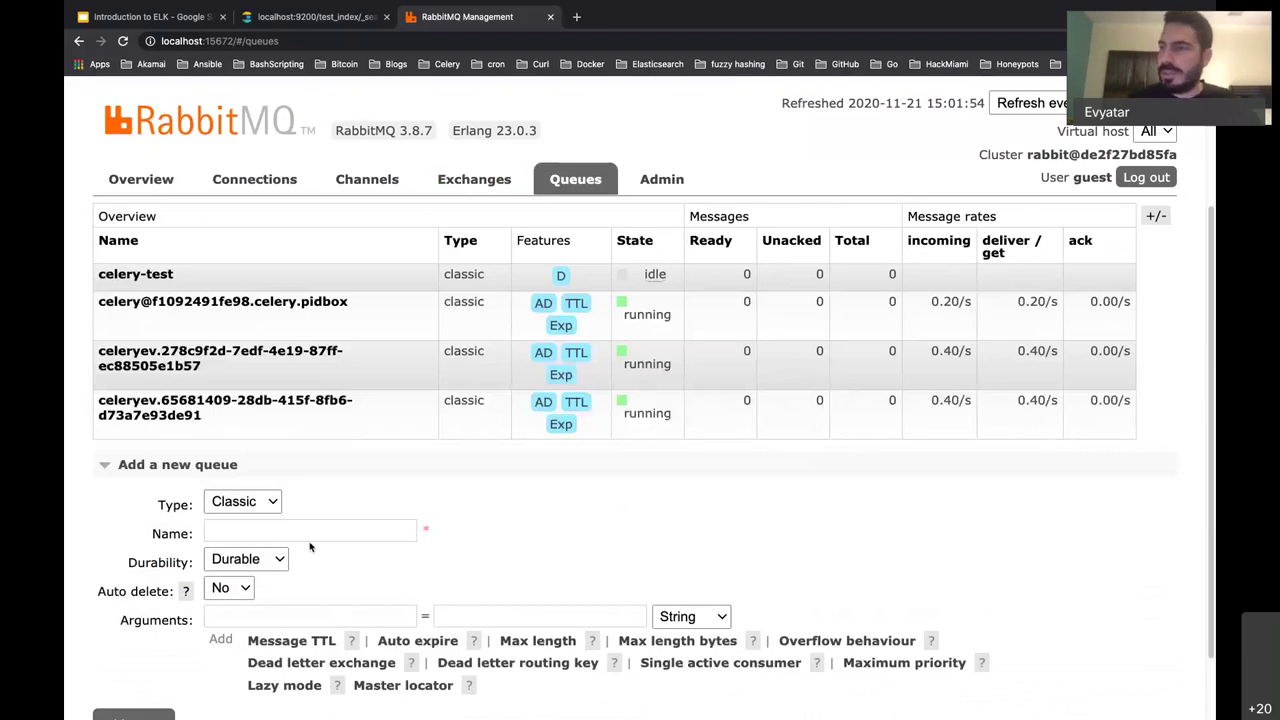
{"action": "left_click", "coordinate": [314, 531]}
{"action": "type", "text": "honeypot"}
{"action": "scroll", "coordinate": [483, 553], "scroll_direction": "down", "scroll_amount": 1}
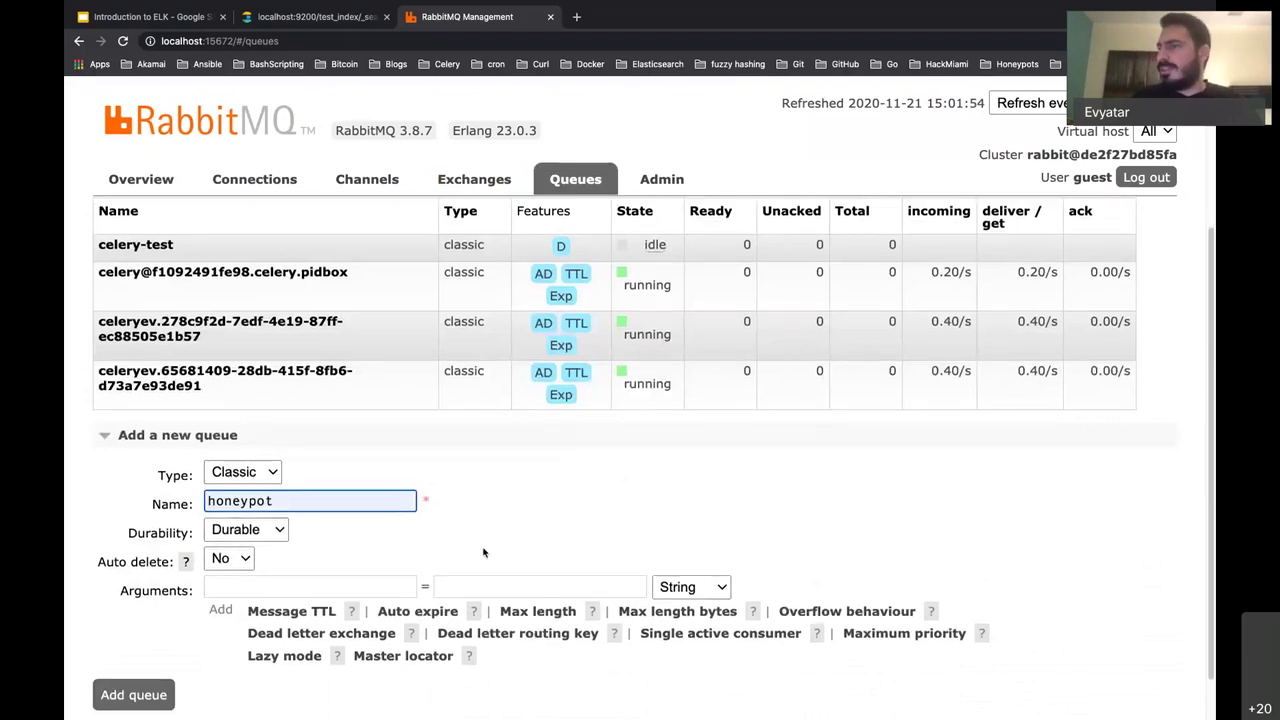
{"action": "scroll", "coordinate": [483, 553], "scroll_direction": "down", "scroll_amount": 2}
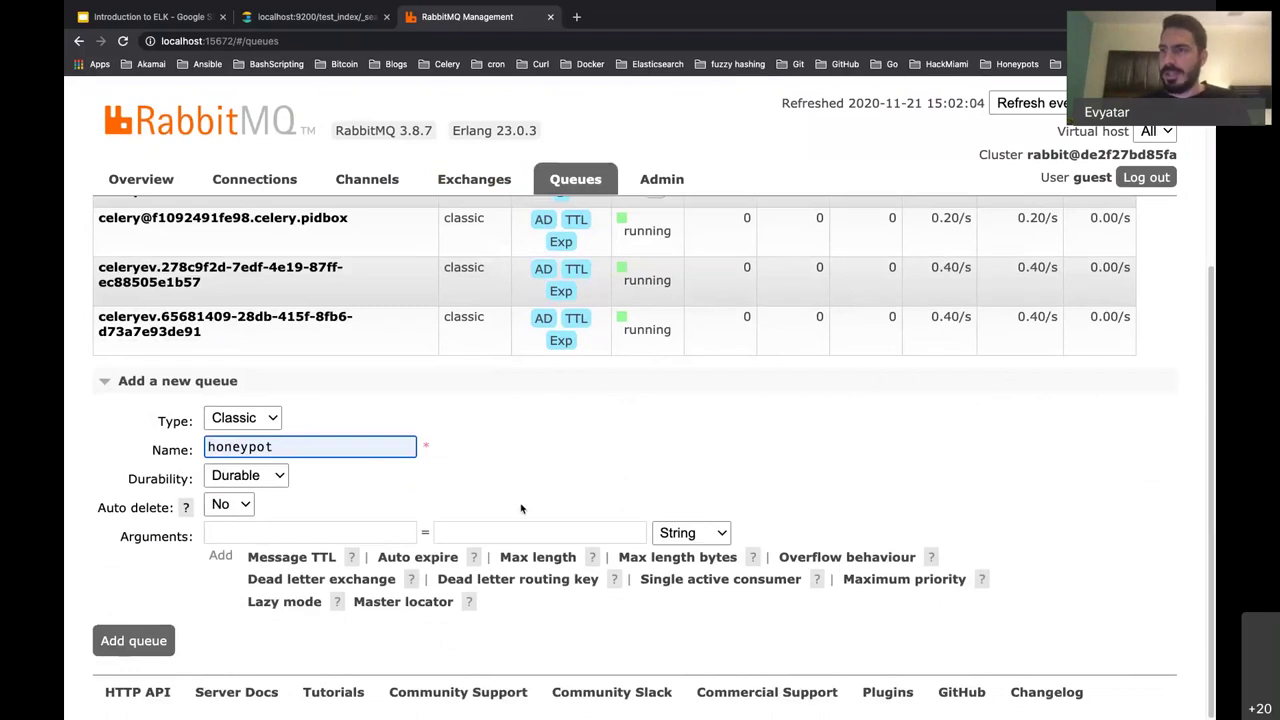
{"action": "left_click", "coordinate": [146, 646]}
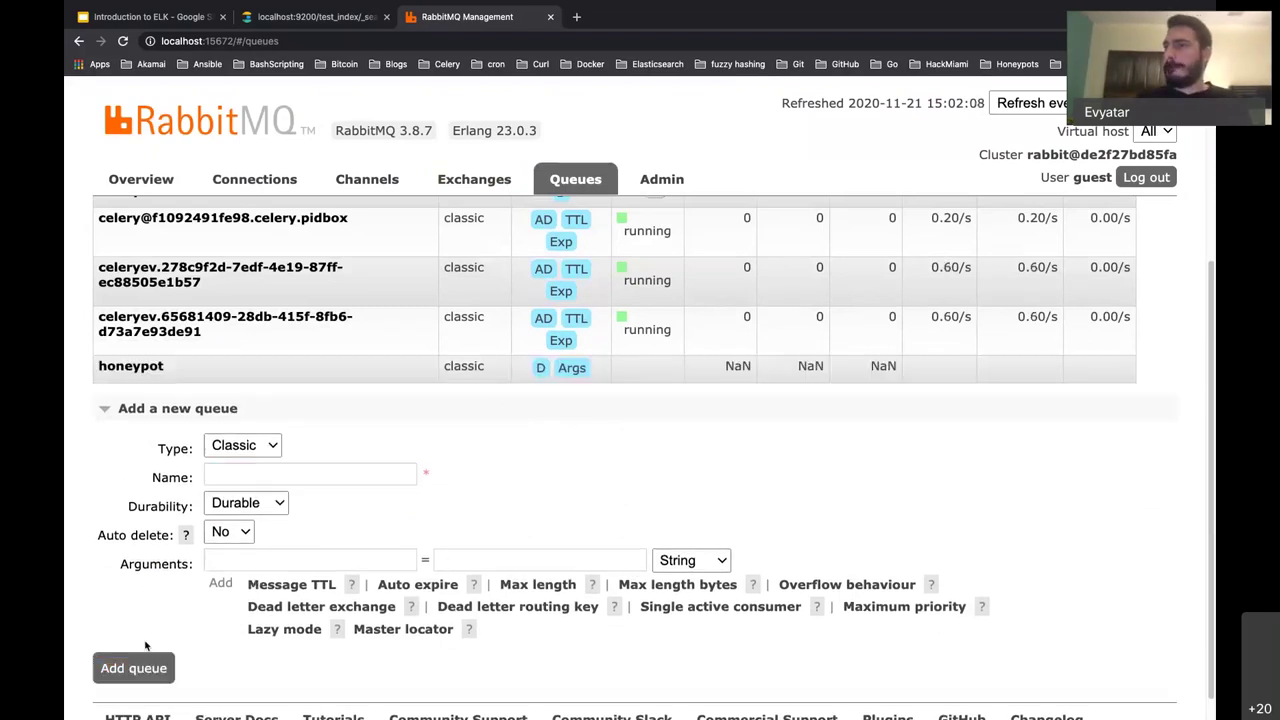
{"action": "left_click", "coordinate": [133, 367]}
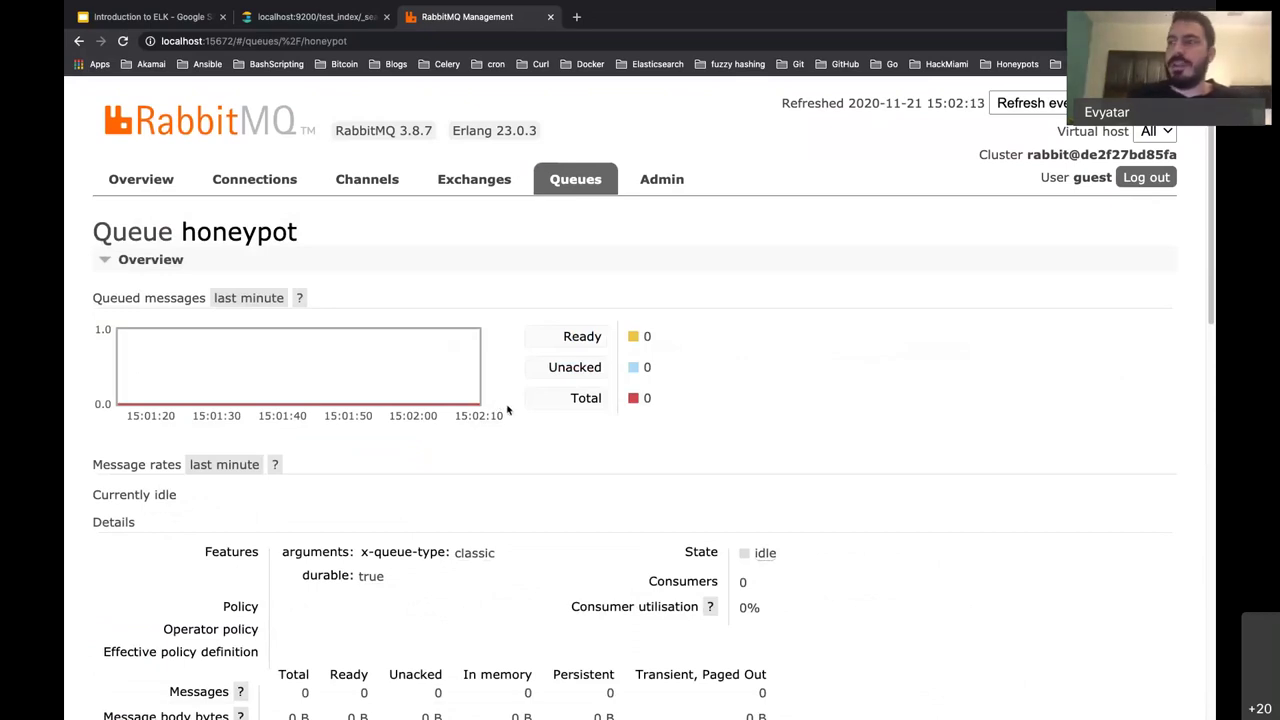
Step: Look through the honeypot queue's details and consumers, and open its bindings section
{"action": "scroll", "coordinate": [586, 506], "scroll_direction": "down", "scroll_amount": 2}
{"action": "scroll", "coordinate": [586, 506], "scroll_direction": "down", "scroll_amount": 1}
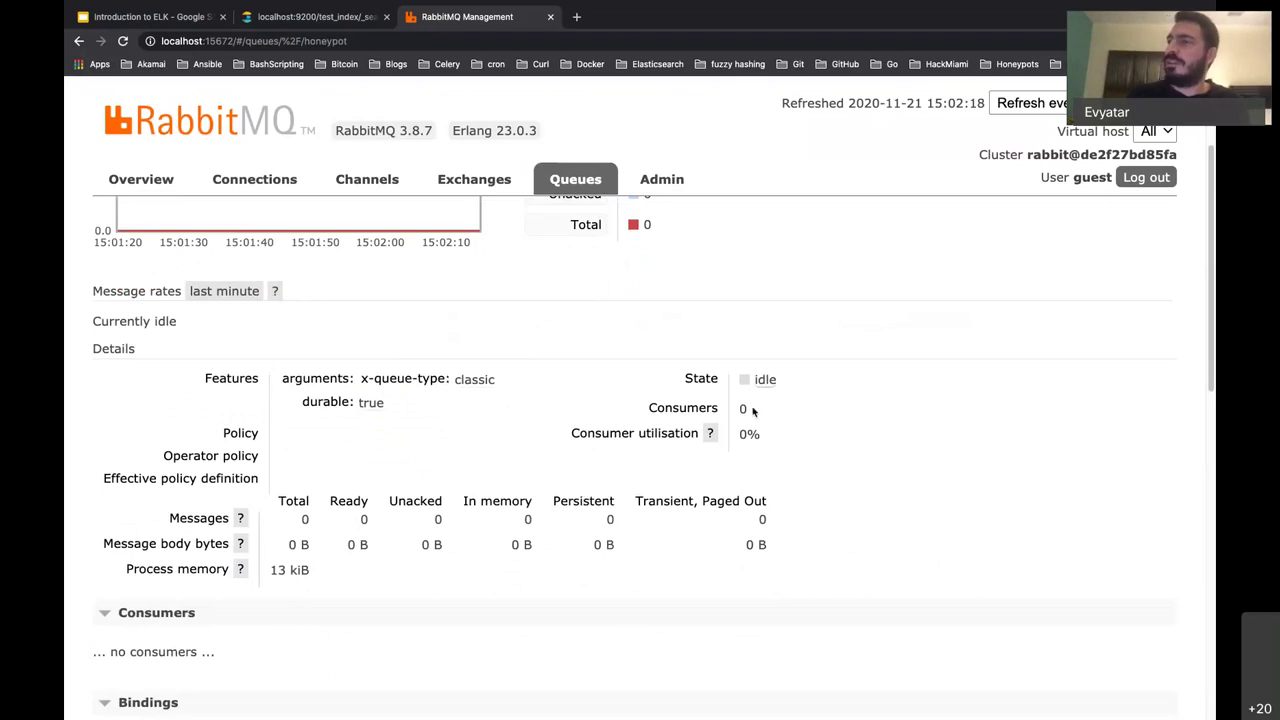
{"action": "left_click_drag", "start_coordinate": [752, 411], "coordinate": [635, 414]}
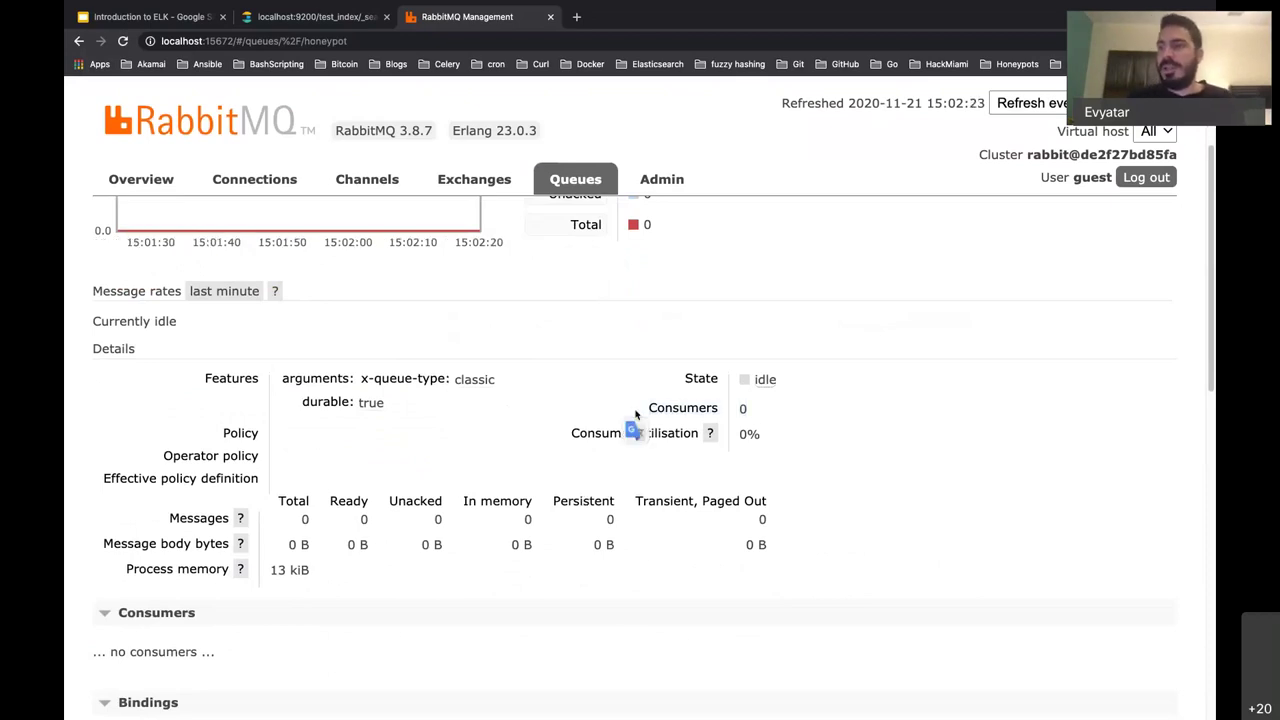
{"action": "scroll", "coordinate": [549, 425], "scroll_direction": "down", "scroll_amount": 1}
{"action": "scroll", "coordinate": [392, 612], "scroll_direction": "down", "scroll_amount": 1}
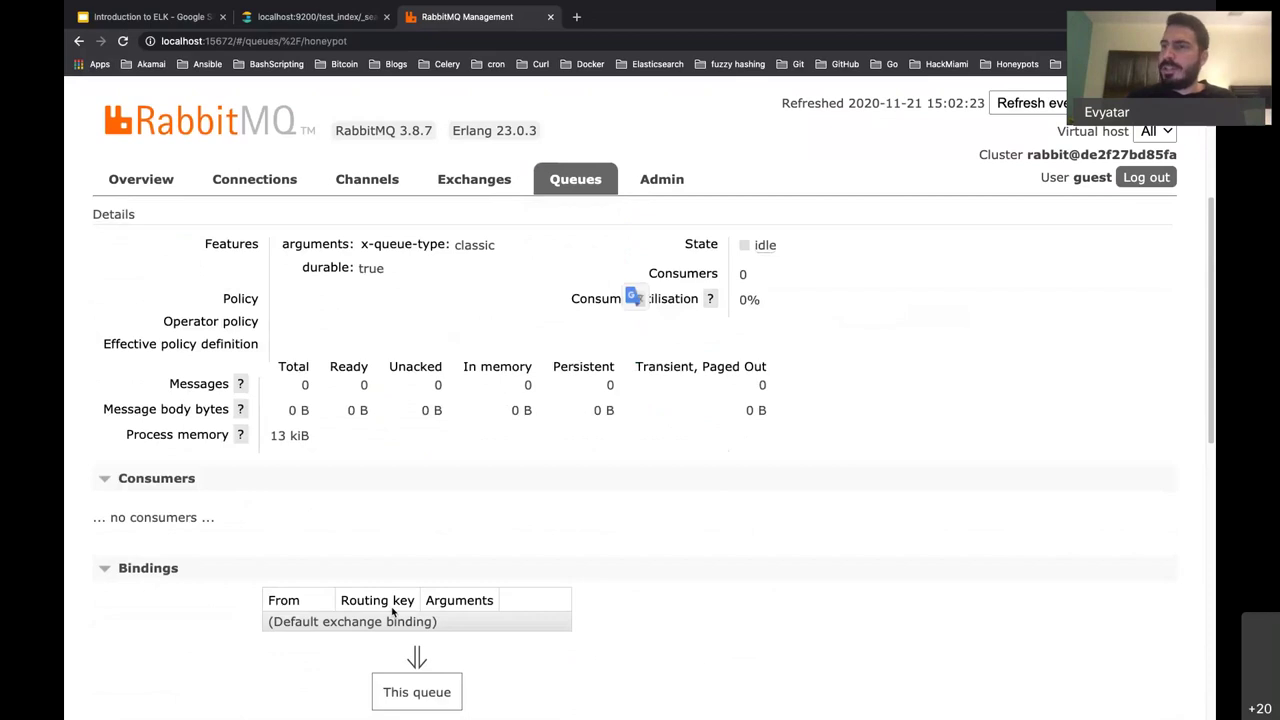
{"action": "scroll", "coordinate": [392, 614], "scroll_direction": "down", "scroll_amount": 3}
{"action": "left_click", "coordinate": [121, 375]}
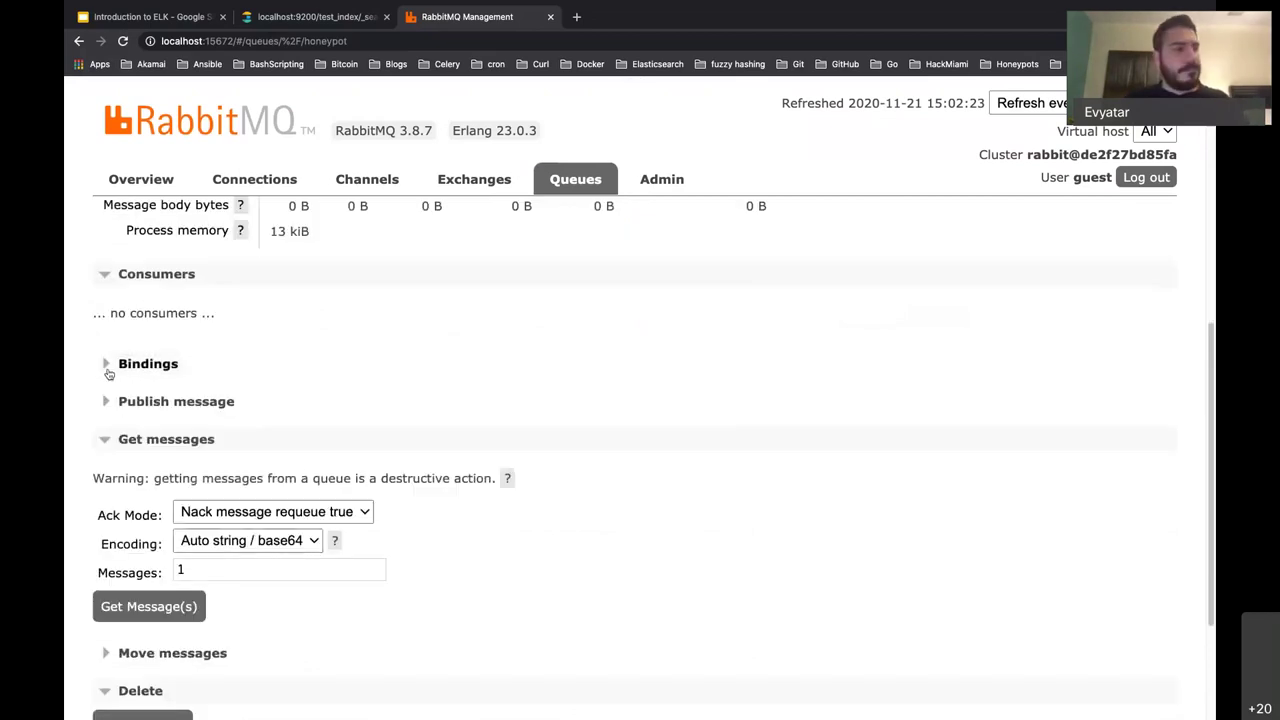
{"action": "left_click", "coordinate": [109, 371]}
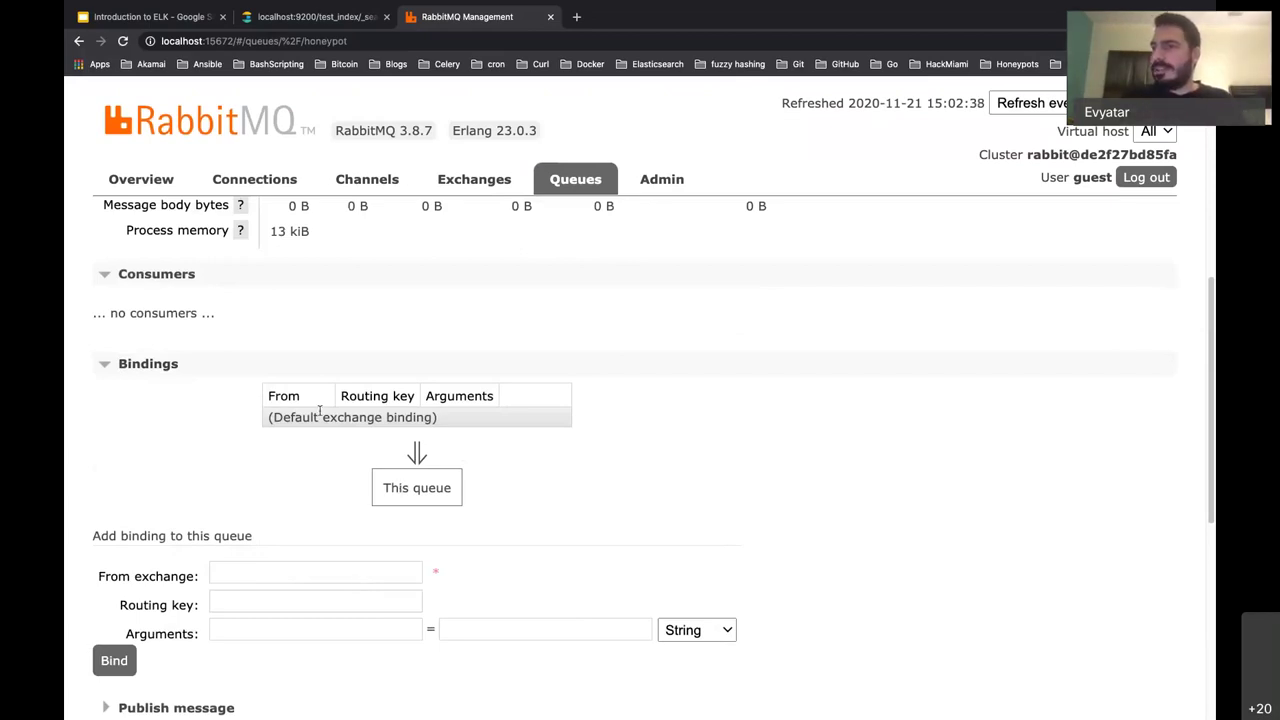
Step: Bind the queue to the honeypot exchange with the routing key testkey
{"action": "scroll", "coordinate": [275, 460], "scroll_direction": "down", "scroll_amount": 2}
{"action": "left_click", "coordinate": [275, 460]}
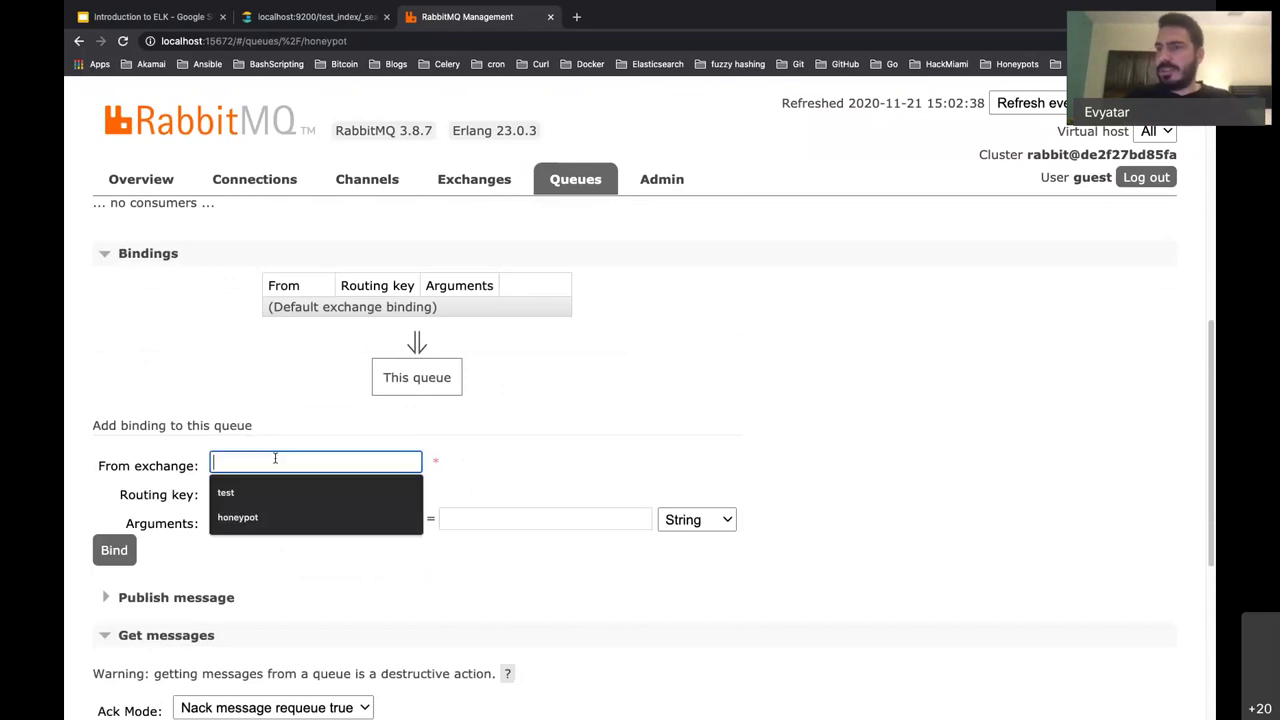
{"action": "left_click", "coordinate": [240, 518]}
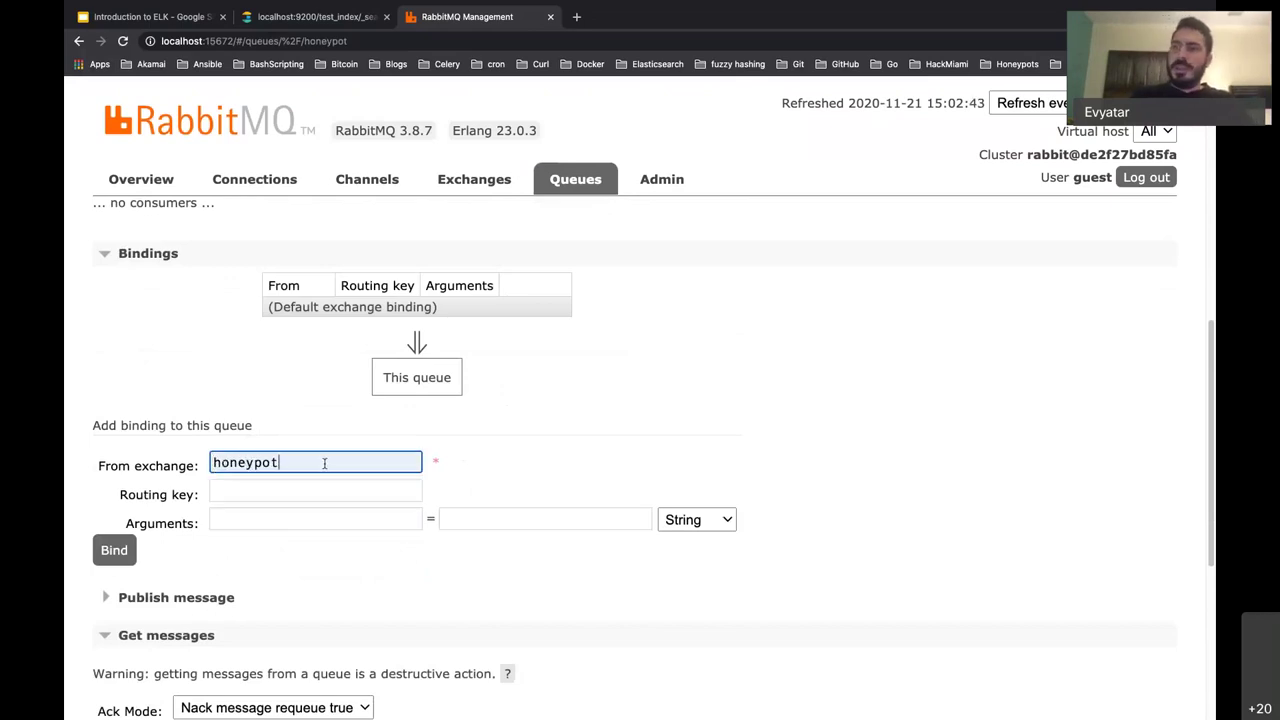
{"action": "left_click", "coordinate": [267, 494]}
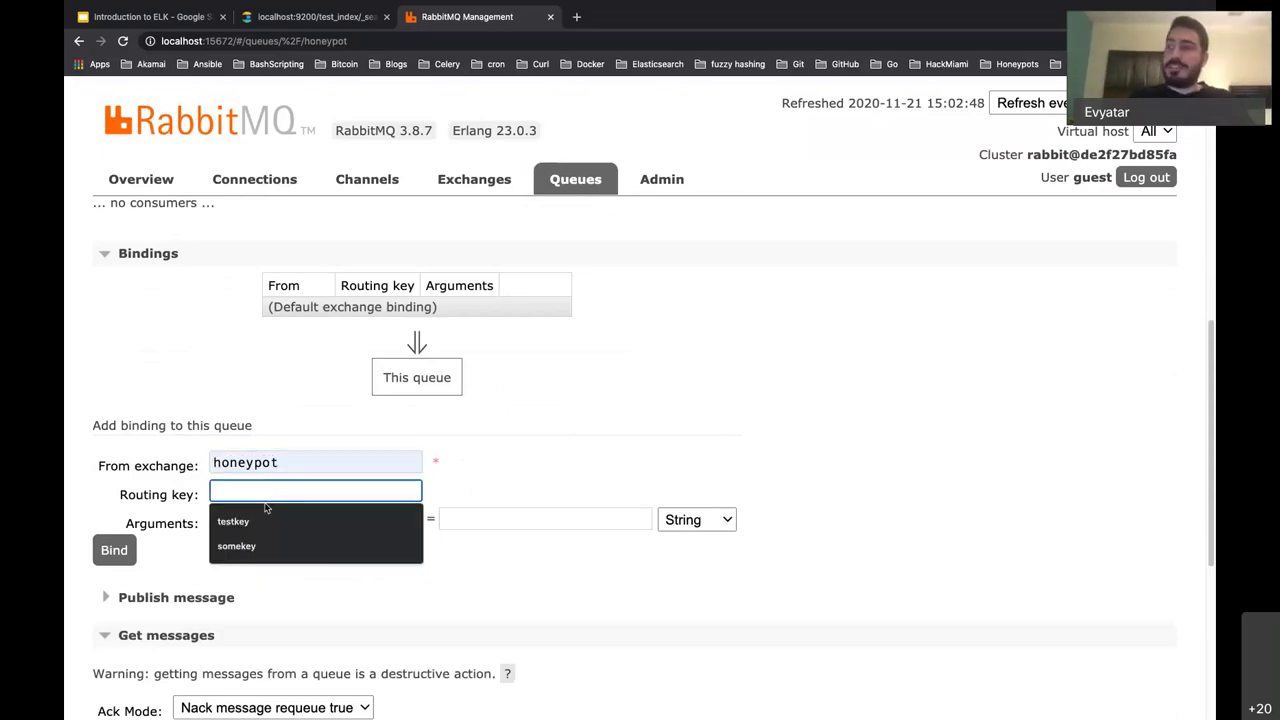
{"action": "left_click", "coordinate": [260, 521]}
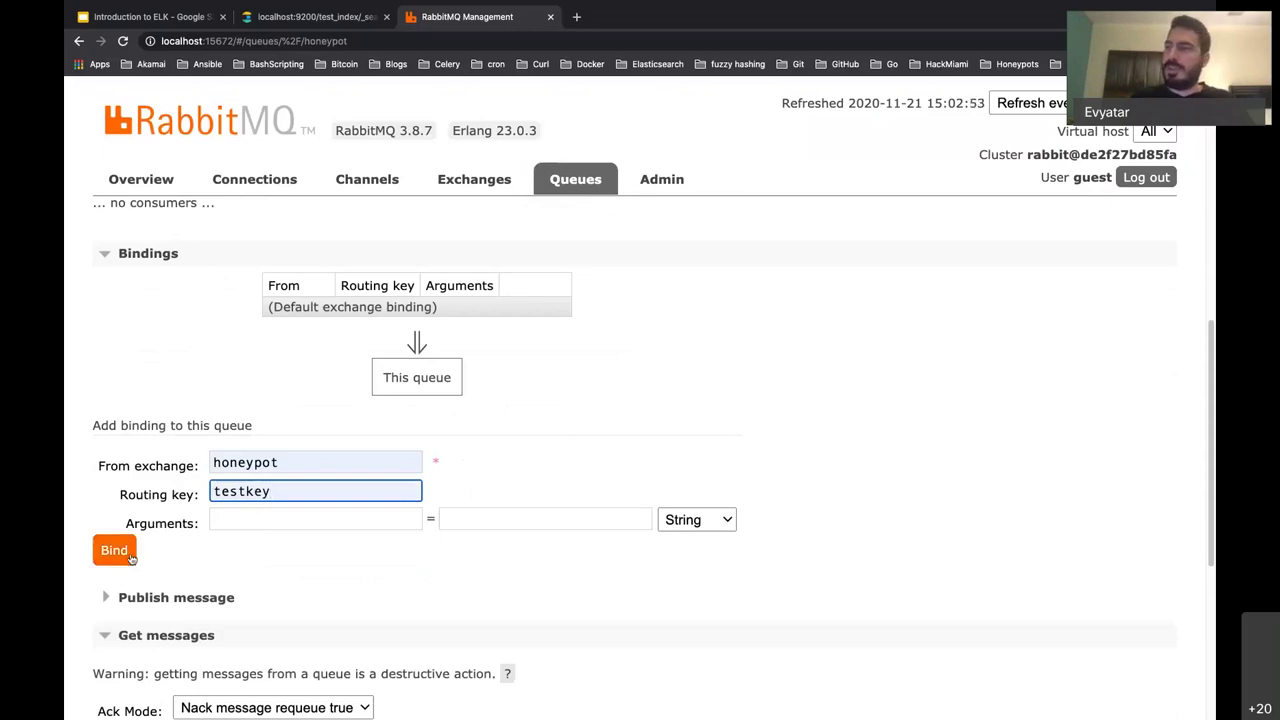
{"action": "left_click", "coordinate": [114, 551]}
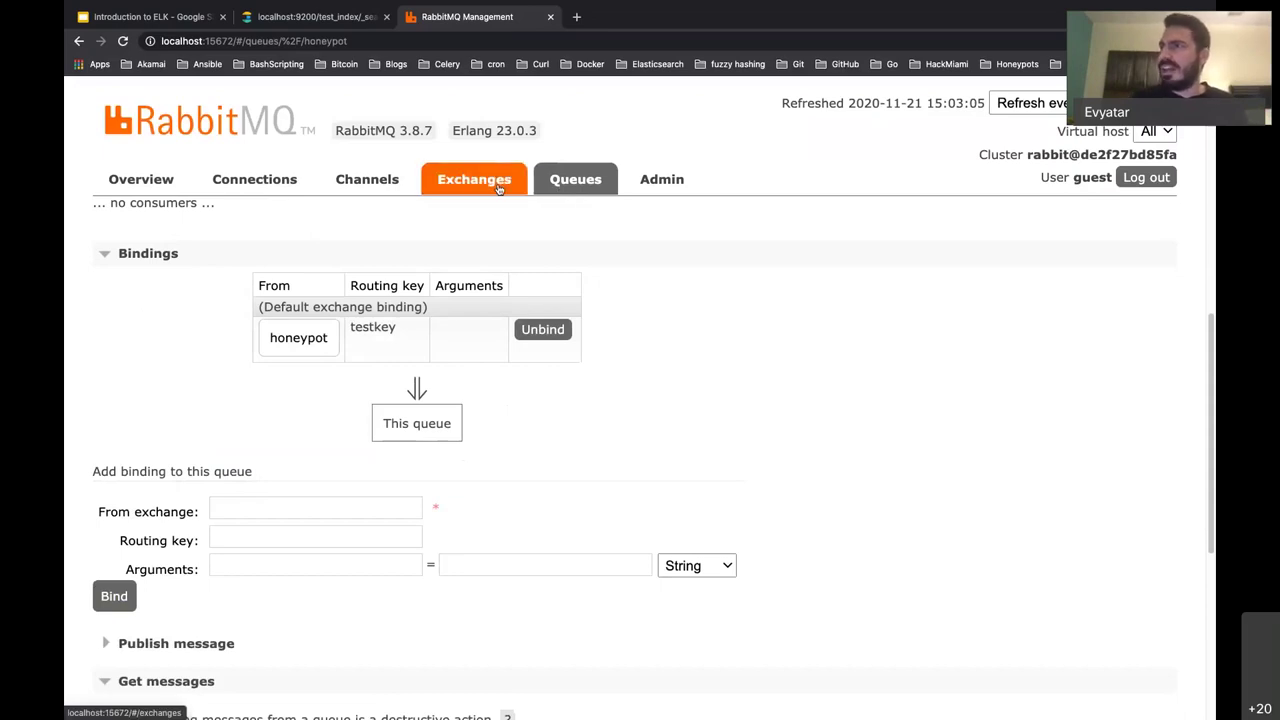
Step: Return to the list of all queues and look over the honeypot queue's entry and message counts
{"action": "left_click", "coordinate": [572, 186]}
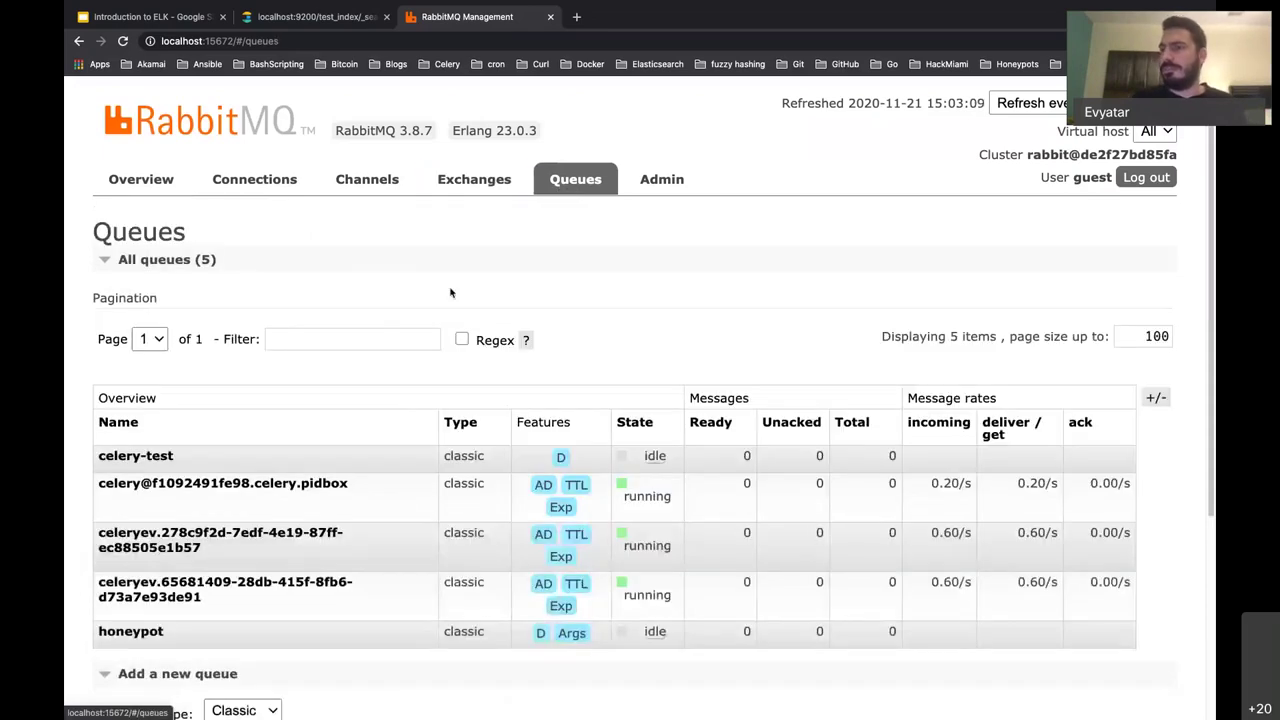
{"action": "left_click", "coordinate": [116, 641]}
{"action": "scroll", "coordinate": [534, 323], "scroll_direction": "down", "scroll_amount": 1}
{"action": "scroll", "coordinate": [577, 220], "scroll_direction": "up", "scroll_amount": 1}
{"action": "left_click", "coordinate": [588, 175]}
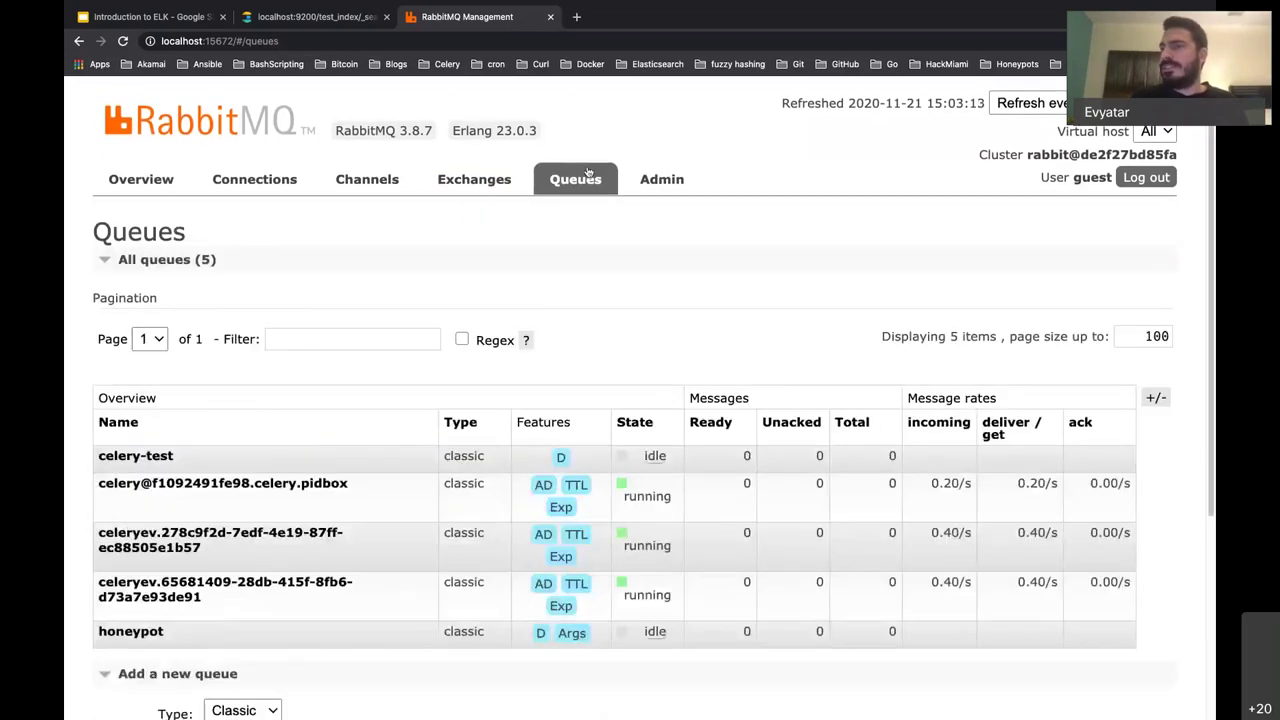
{"action": "scroll", "coordinate": [378, 572], "scroll_direction": "down", "scroll_amount": 1}
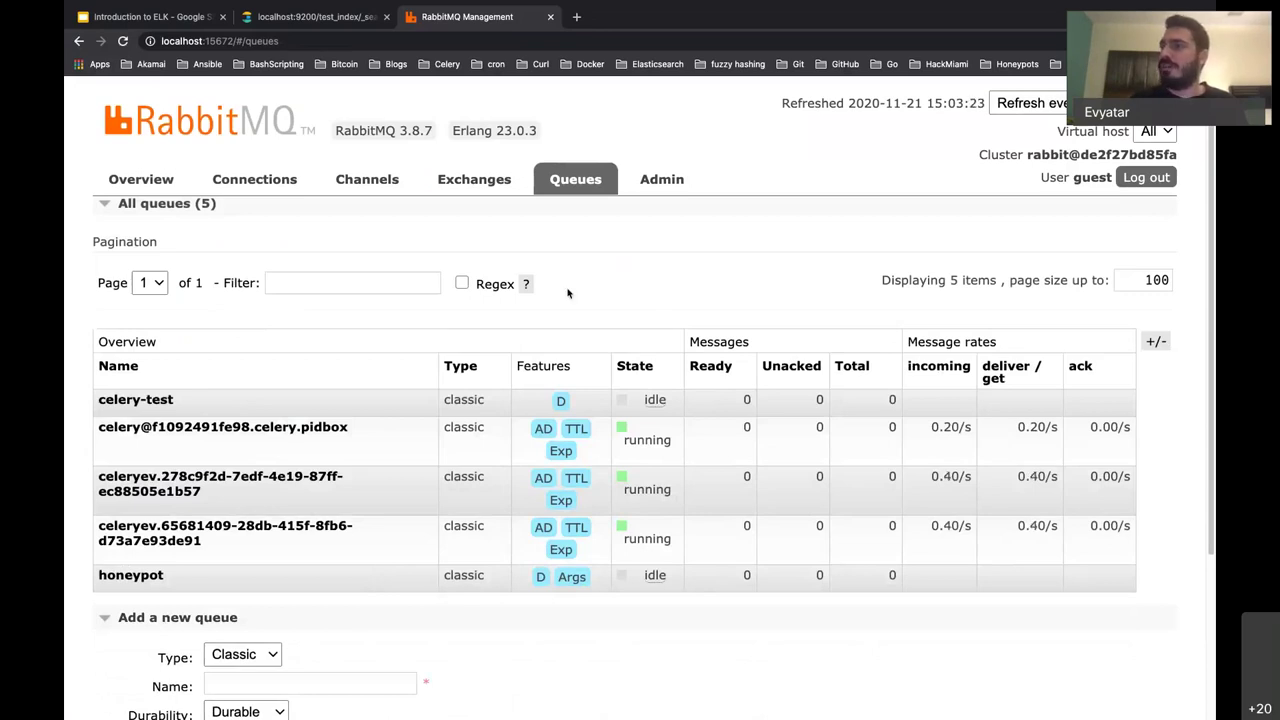
Step: Switch to Atom and examine the request-capturing lines and the message passed to rabbit_send in index.php
{"action": "key", "text": "super+Tab"}
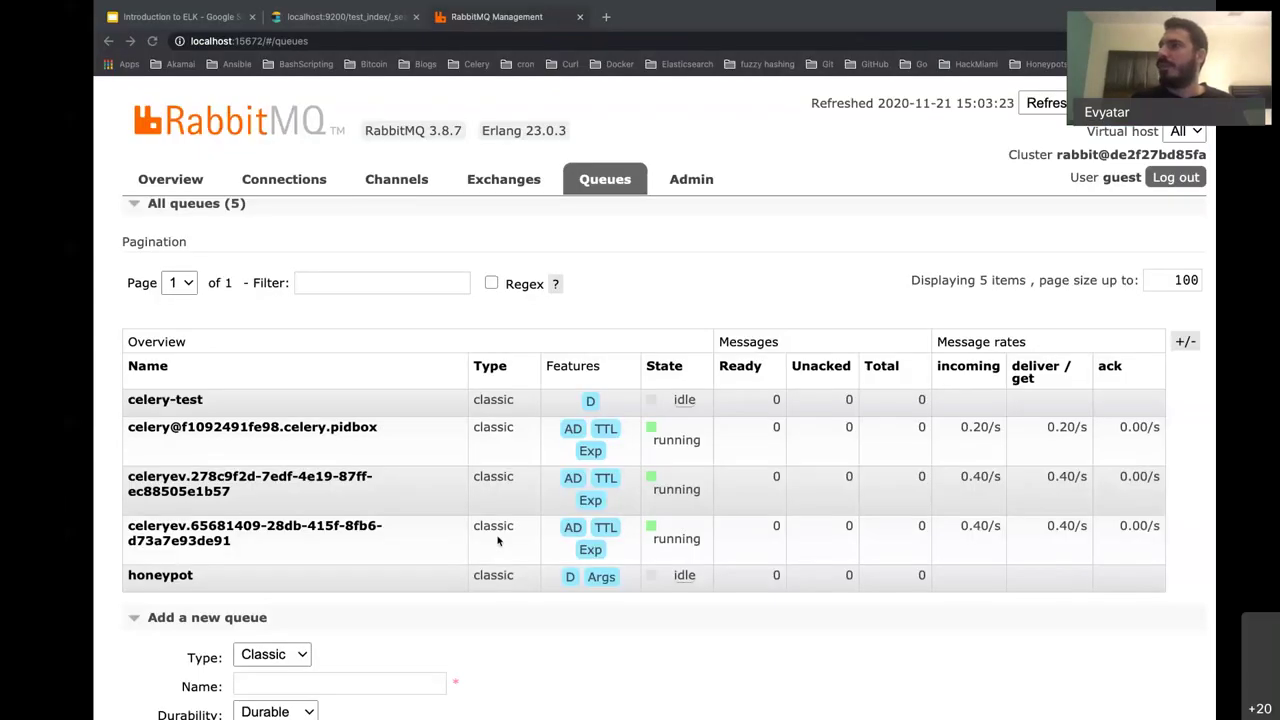
{"action": "key", "text": "ctrl+Up"}
{"action": "left_click", "coordinate": [402, 80]}
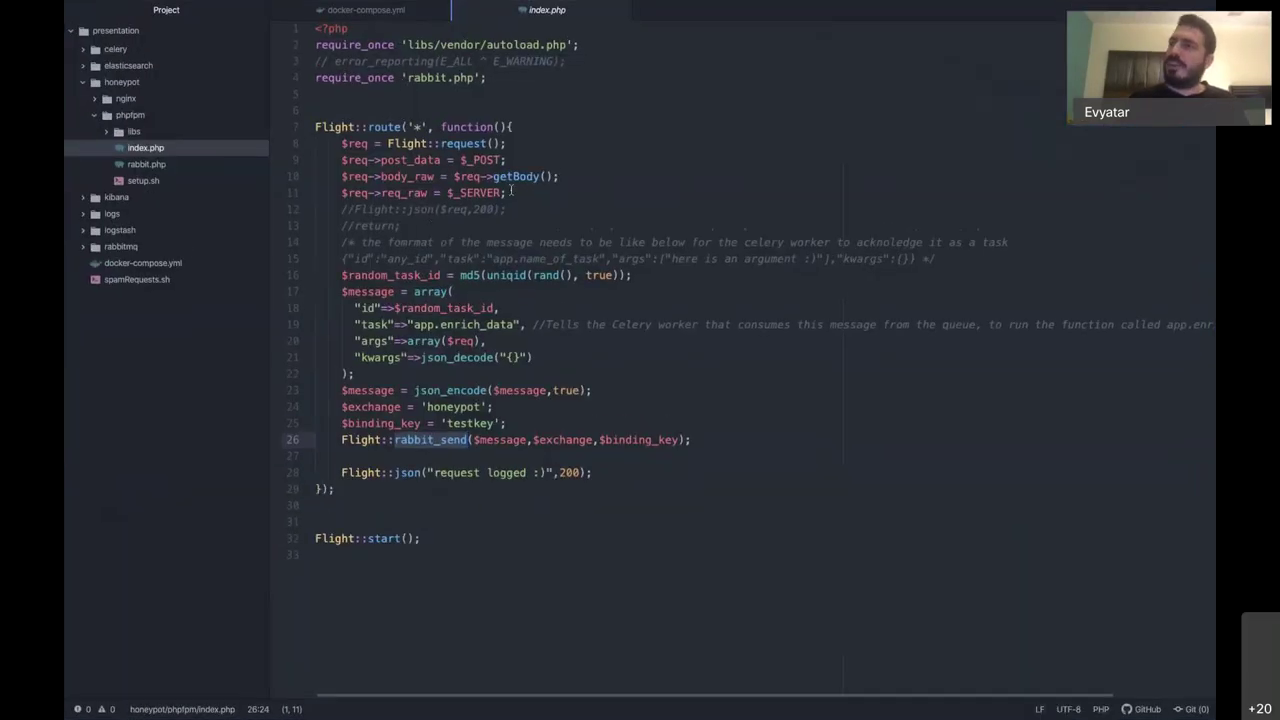
{"action": "left_click_drag", "start_coordinate": [512, 192], "coordinate": [341, 162]}
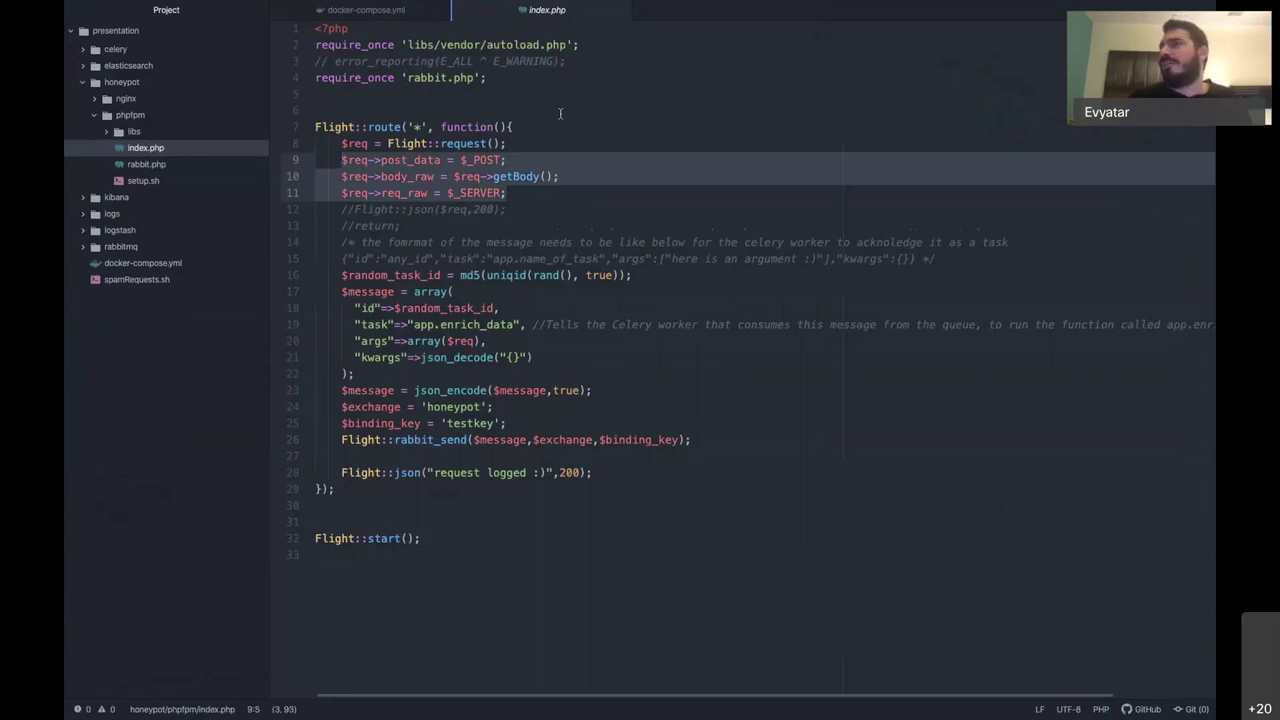
{"action": "left_click", "coordinate": [493, 440]}
{"action": "double_click", "coordinate": [493, 440]}
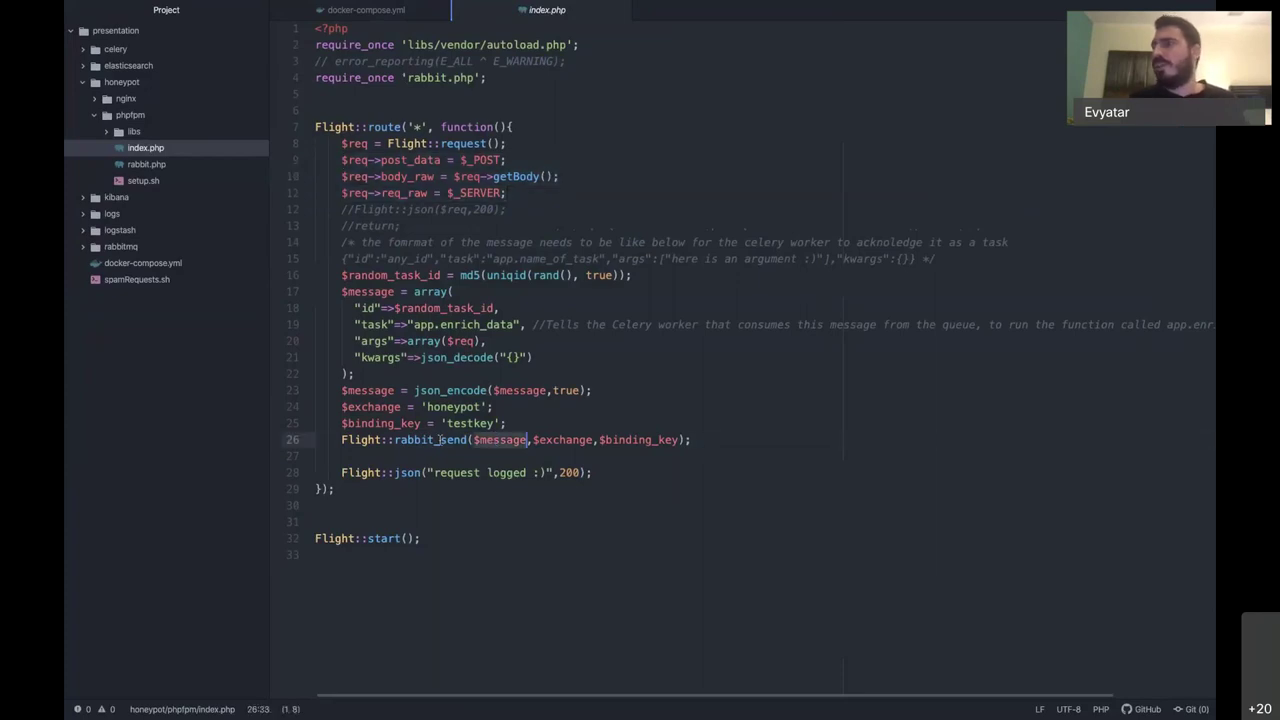
Step: Check the exchange name honeypot and the binding key testkey set in index.php
{"action": "left_click", "coordinate": [449, 406]}
{"action": "left_click", "coordinate": [508, 406]}
{"action": "double_click", "coordinate": [453, 406]}
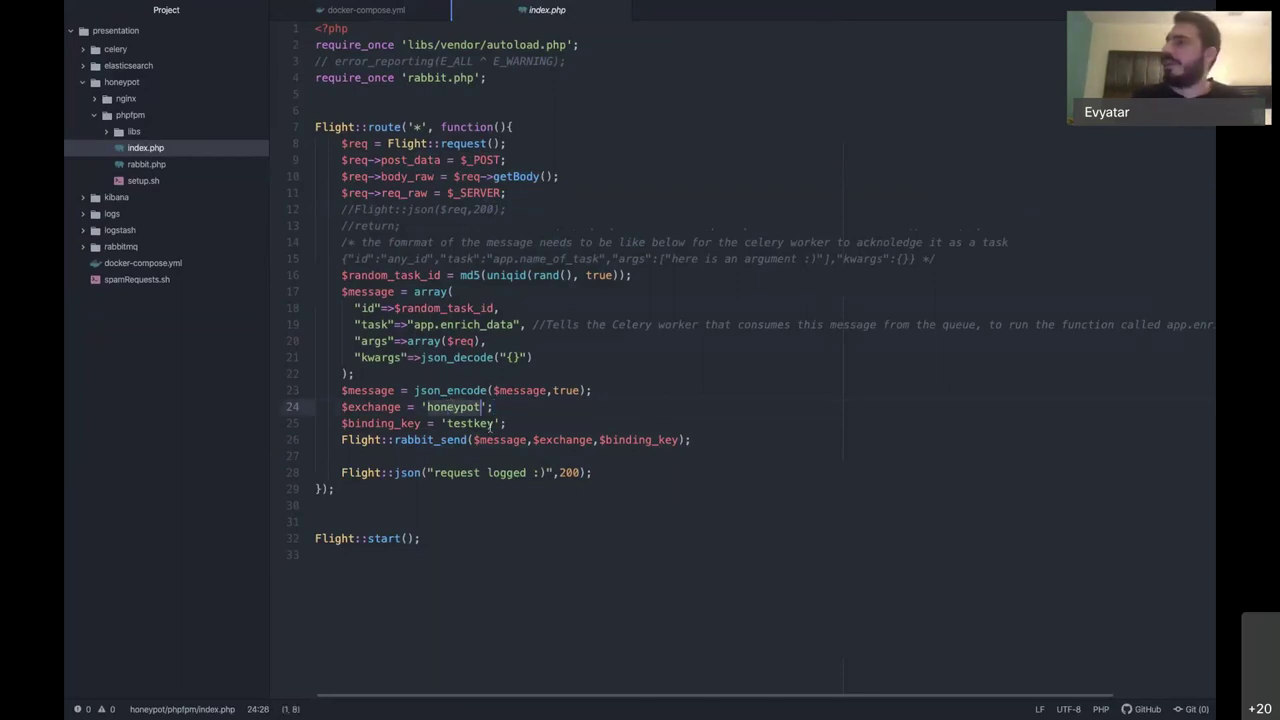
{"action": "double_click", "coordinate": [468, 423]}
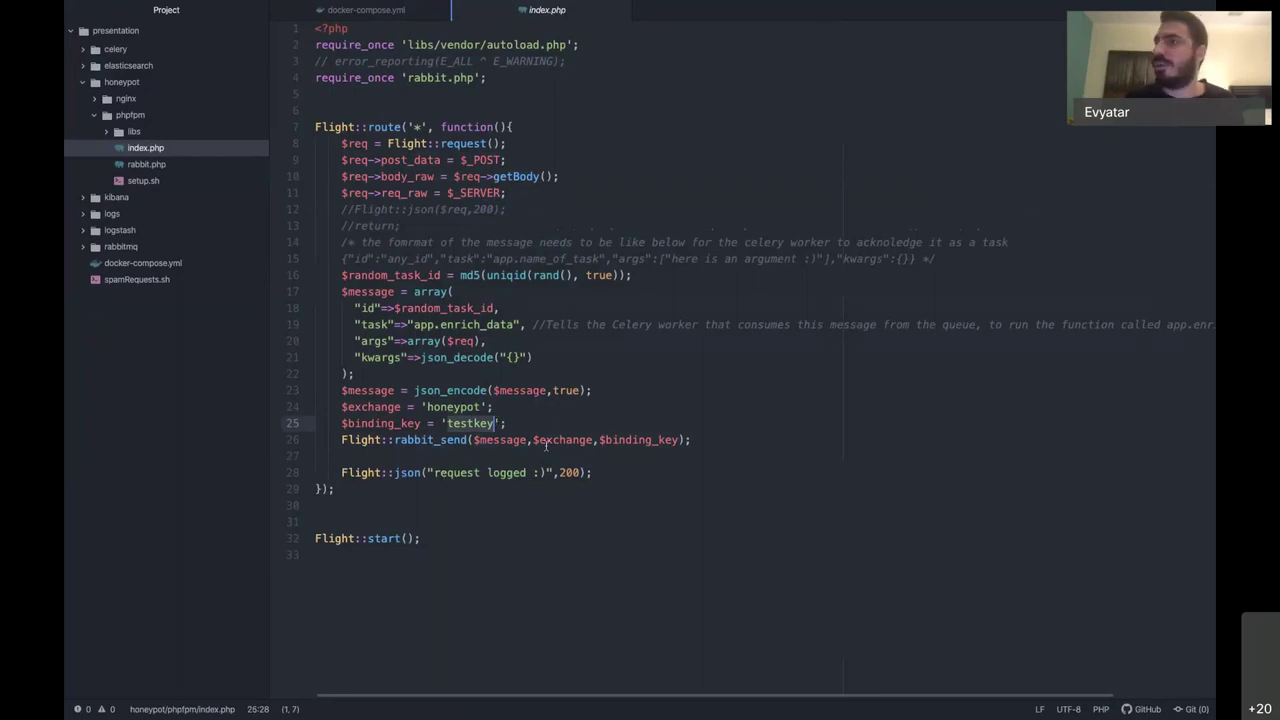
Step: Switch to Postman and collapse the elasticsearch first examples folder in the Presentation collection
{"action": "key", "text": "ctrl+Right"}
{"action": "key", "text": "ctrl+Right"}
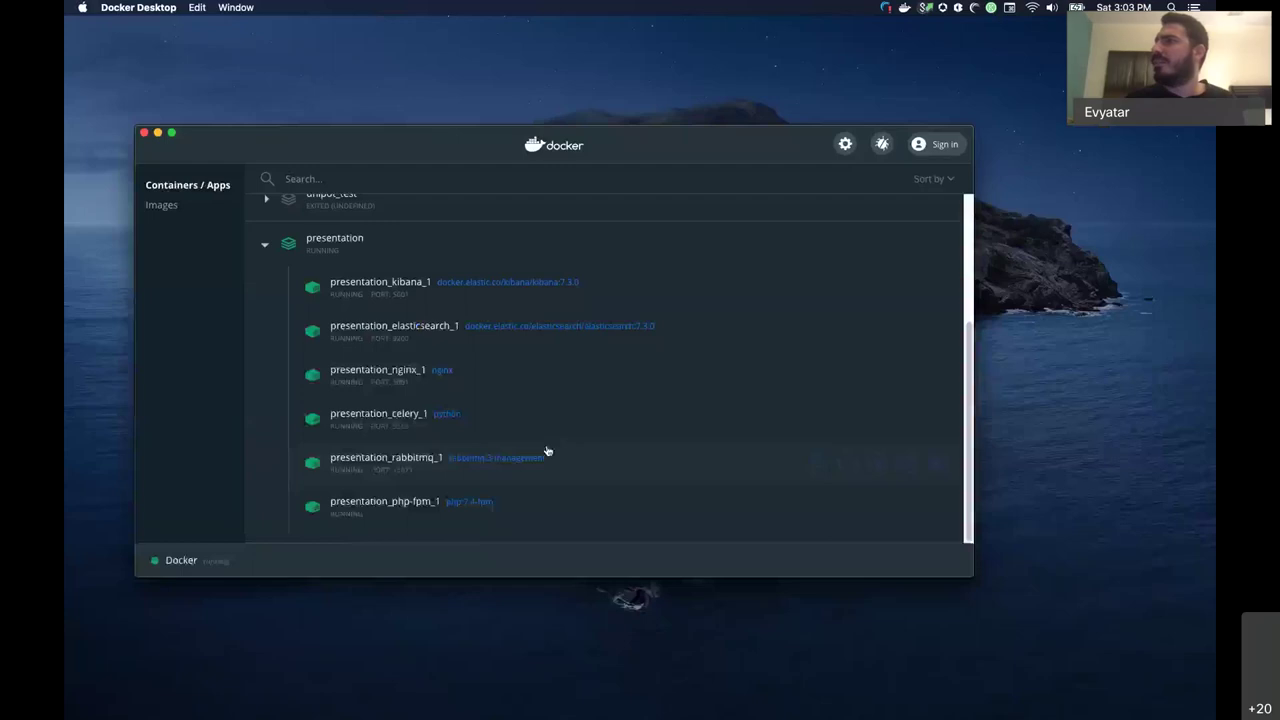
{"action": "key", "text": "ctrl+Up"}
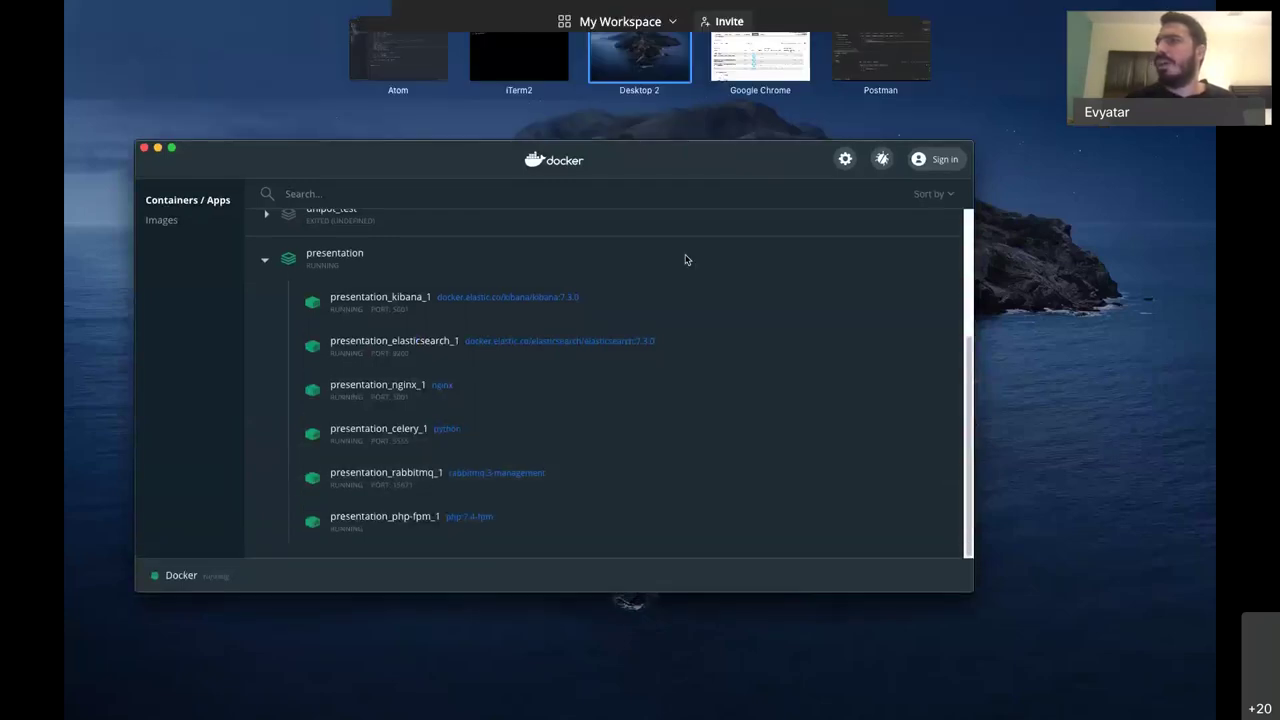
{"action": "key", "text": "ctrl+Right"}
{"action": "key", "text": "ctrl+Right"}
{"action": "left_click", "coordinate": [84, 210]}
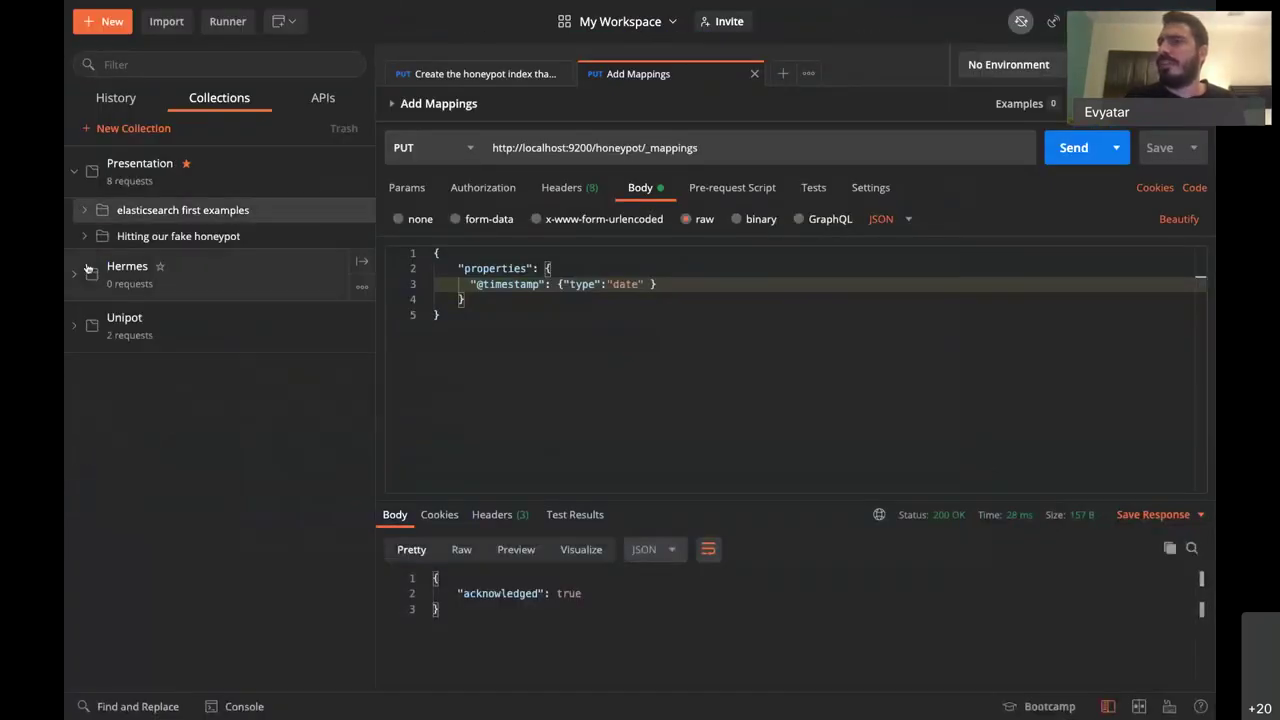
{"action": "left_click", "coordinate": [170, 237]}
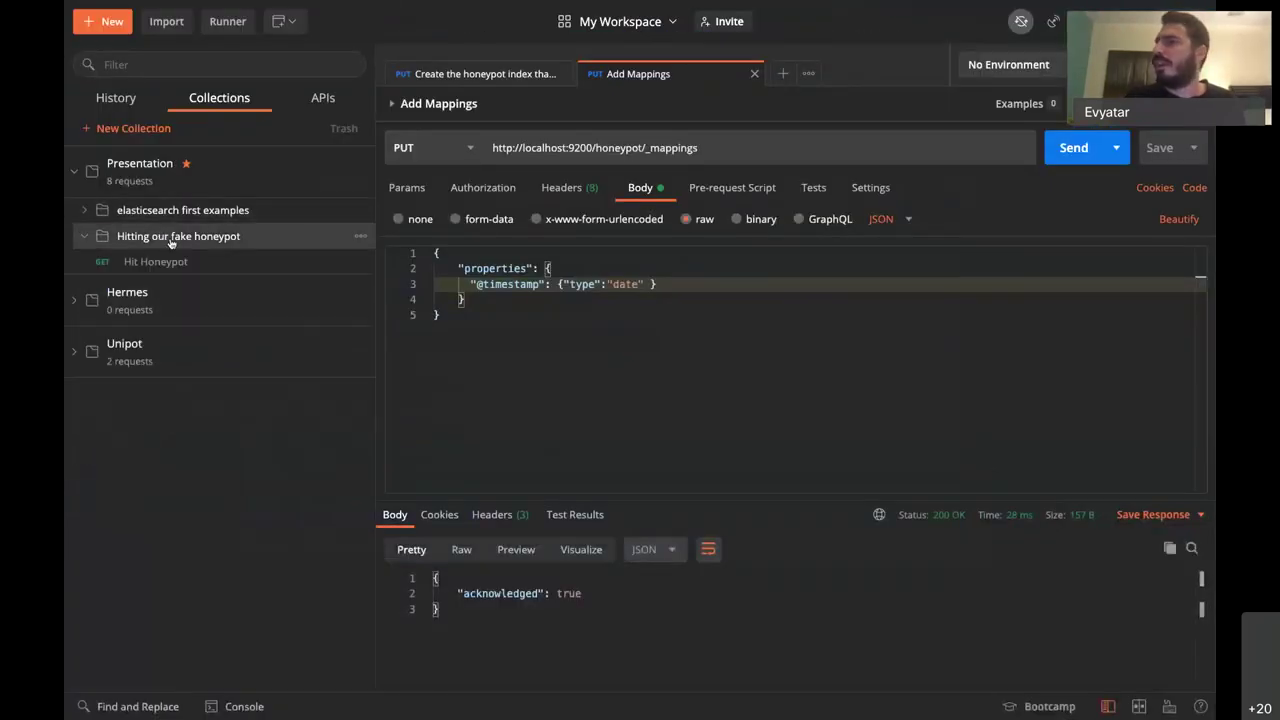
{"action": "left_click", "coordinate": [563, 75]}
{"action": "left_click", "coordinate": [563, 75]}
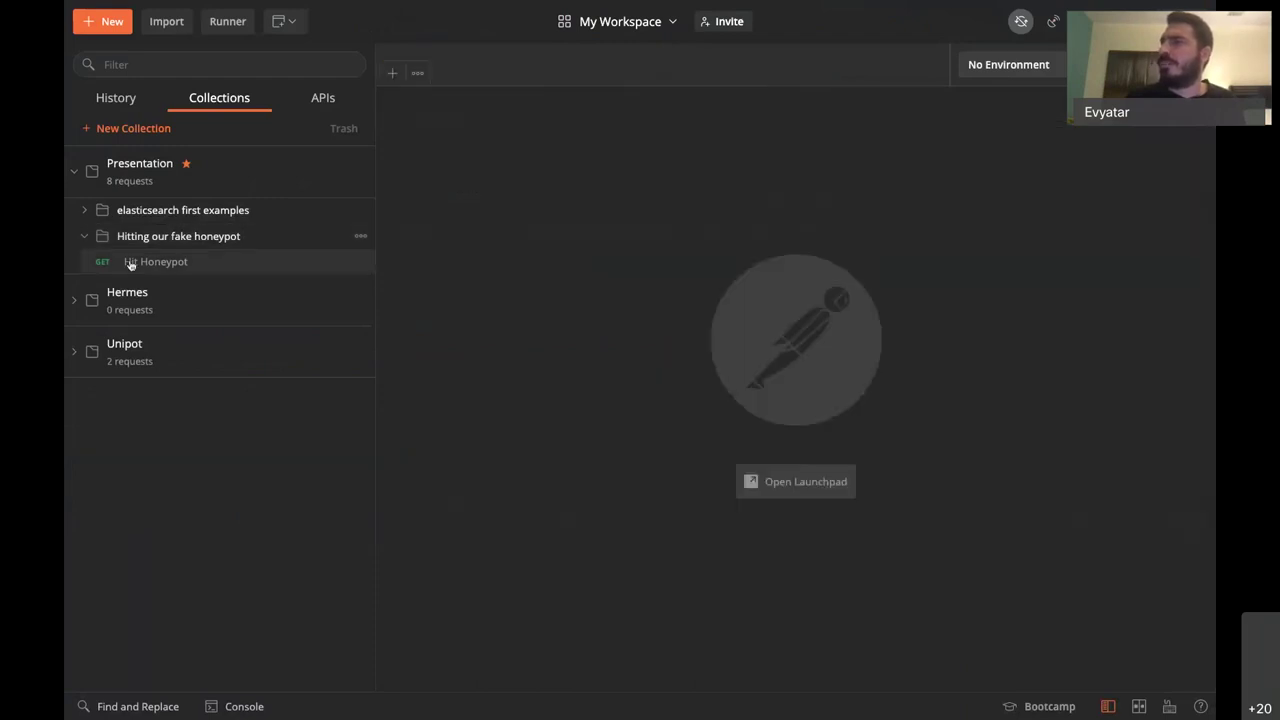
{"action": "left_click", "coordinate": [135, 261]}
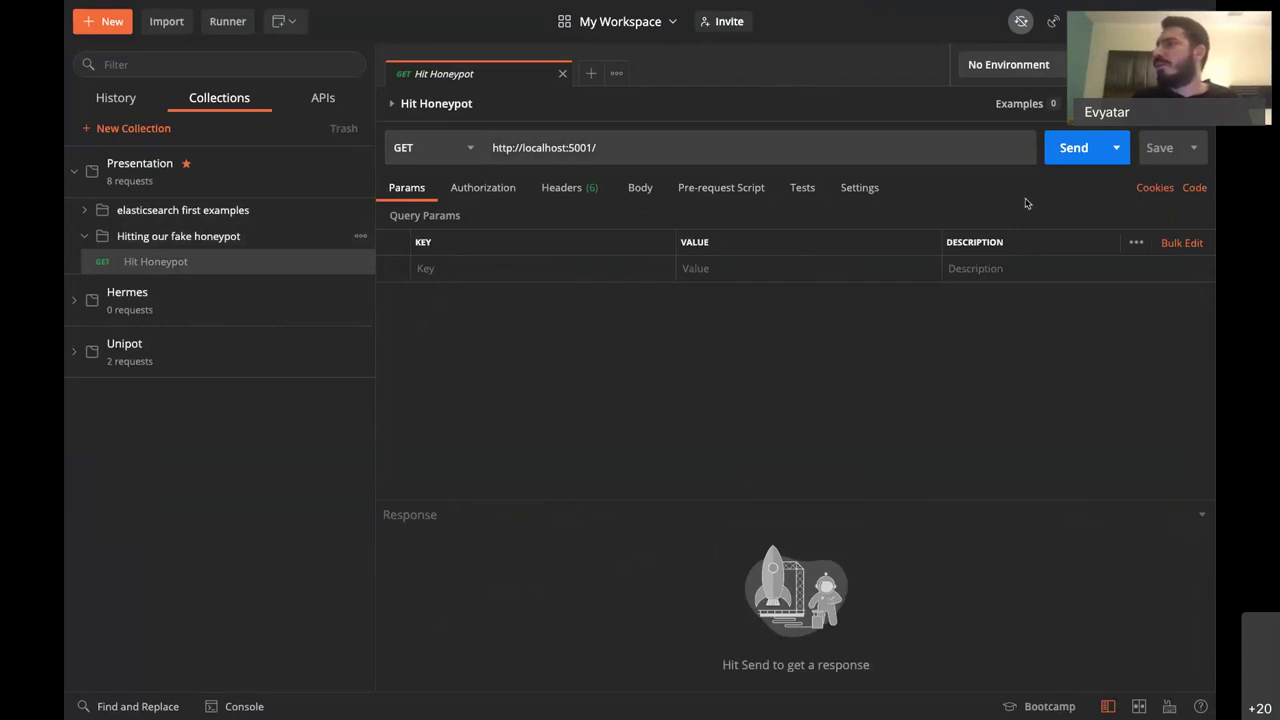
{"action": "left_click", "coordinate": [1083, 149]}
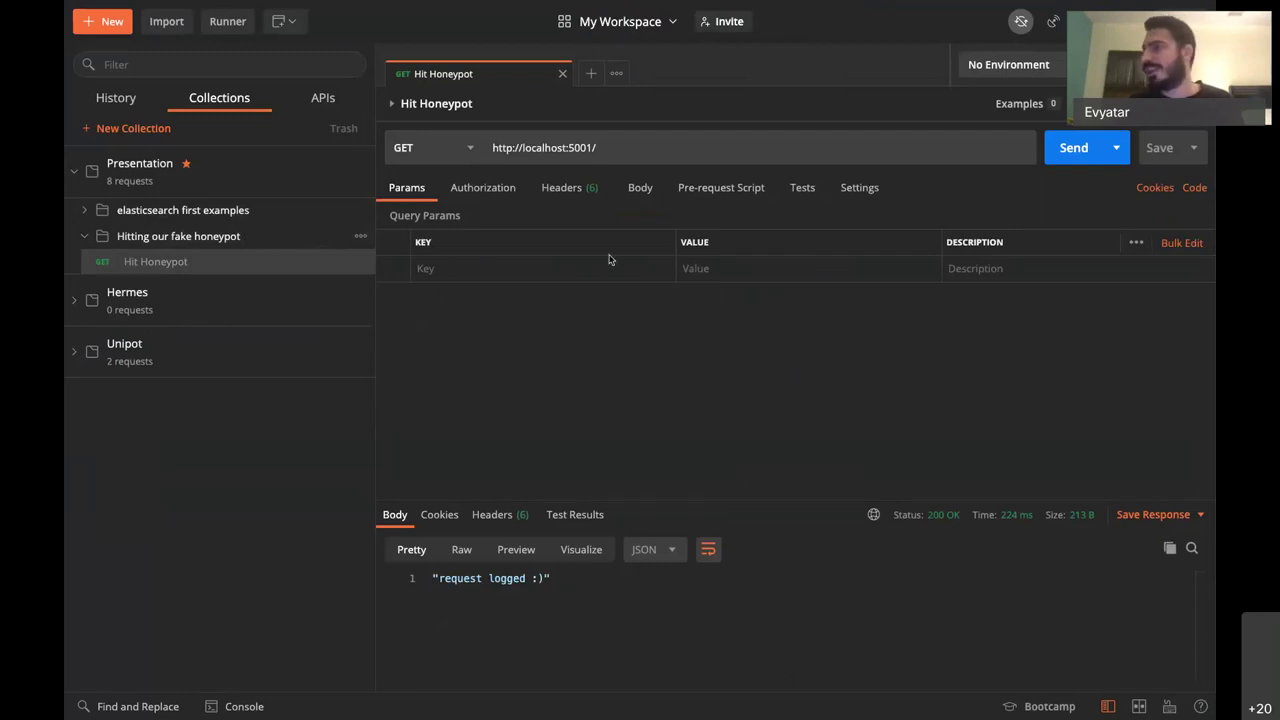
Step: Switch to RabbitMQ in Chrome, open the honeypot queue and examine its message charts, details and bindings
{"action": "key", "text": "alt+Tab"}
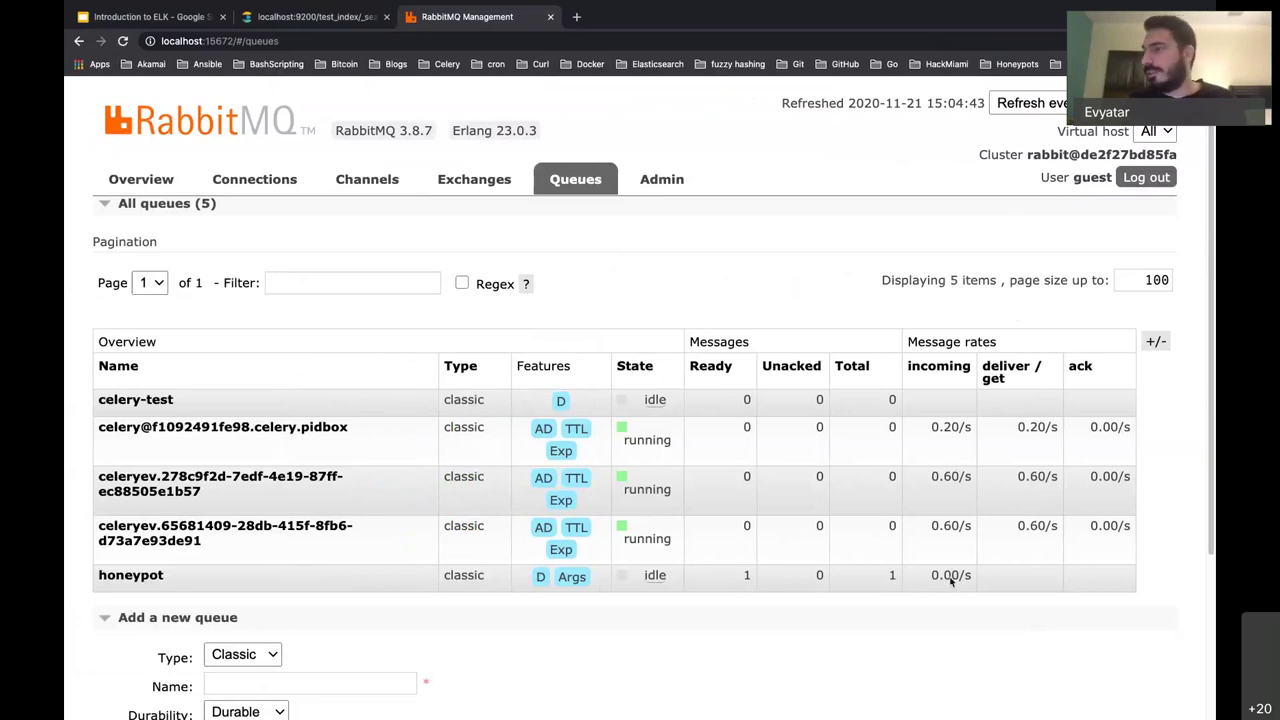
{"action": "left_click", "coordinate": [131, 576]}
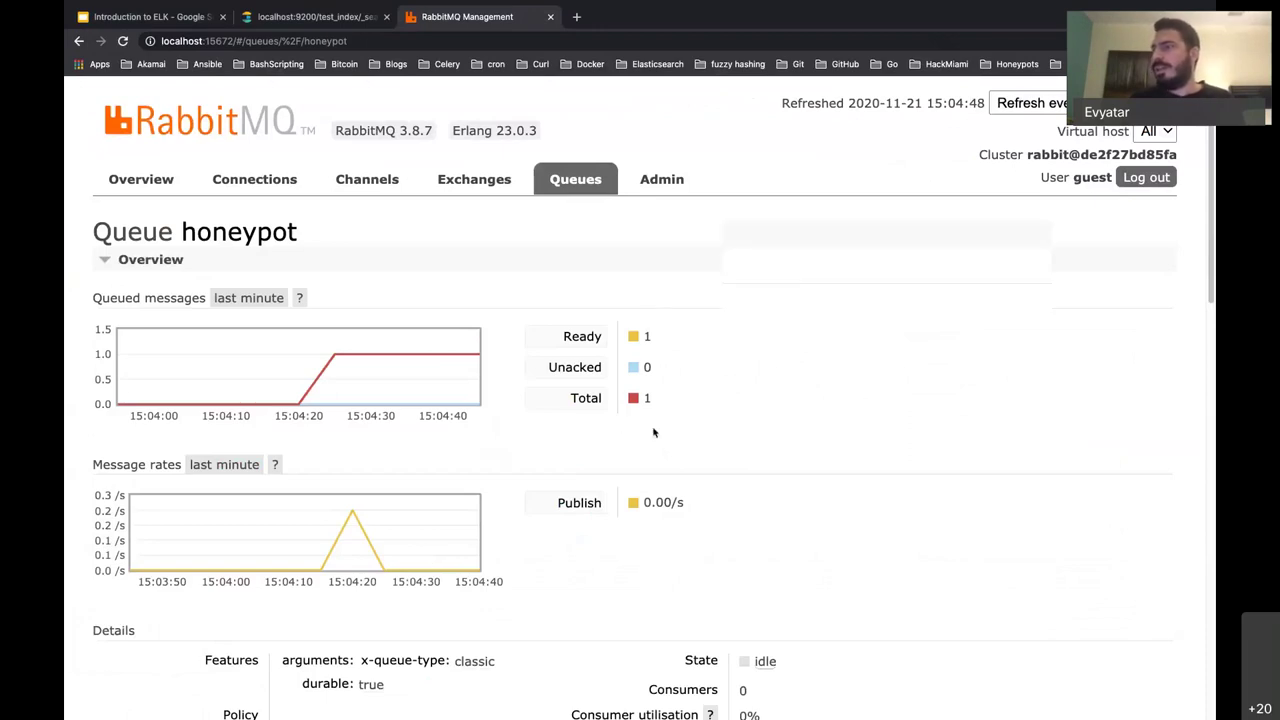
{"action": "scroll", "coordinate": [654, 432], "scroll_direction": "down", "scroll_amount": 5}
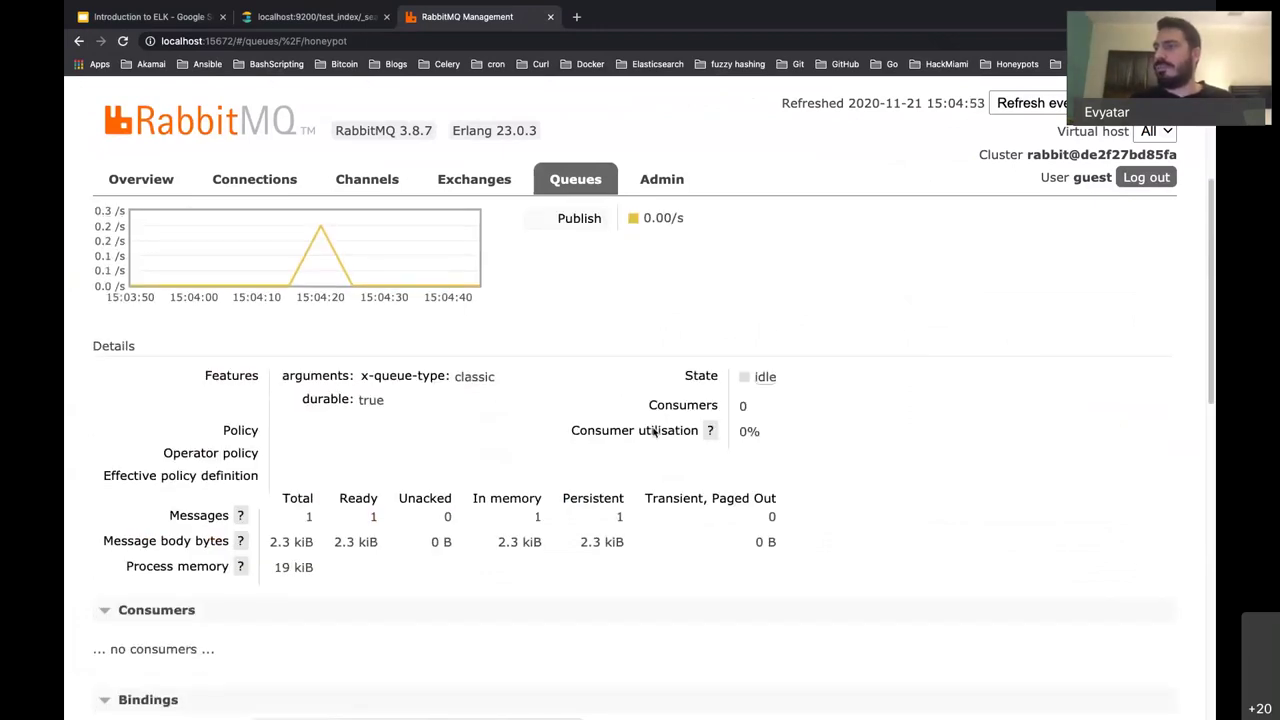
{"action": "scroll", "coordinate": [654, 432], "scroll_direction": "down", "scroll_amount": 3}
{"action": "scroll", "coordinate": [654, 432], "scroll_direction": "down", "scroll_amount": 3}
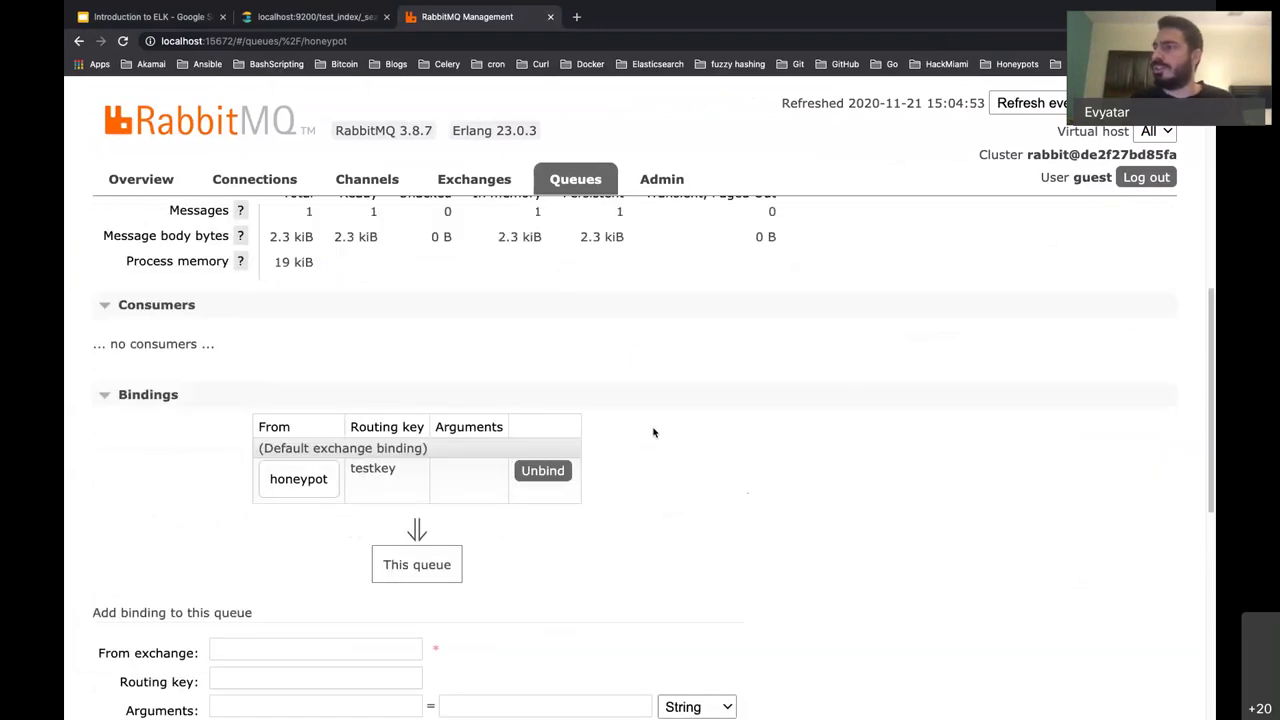
{"action": "scroll", "coordinate": [654, 432], "scroll_direction": "up", "scroll_amount": 9}
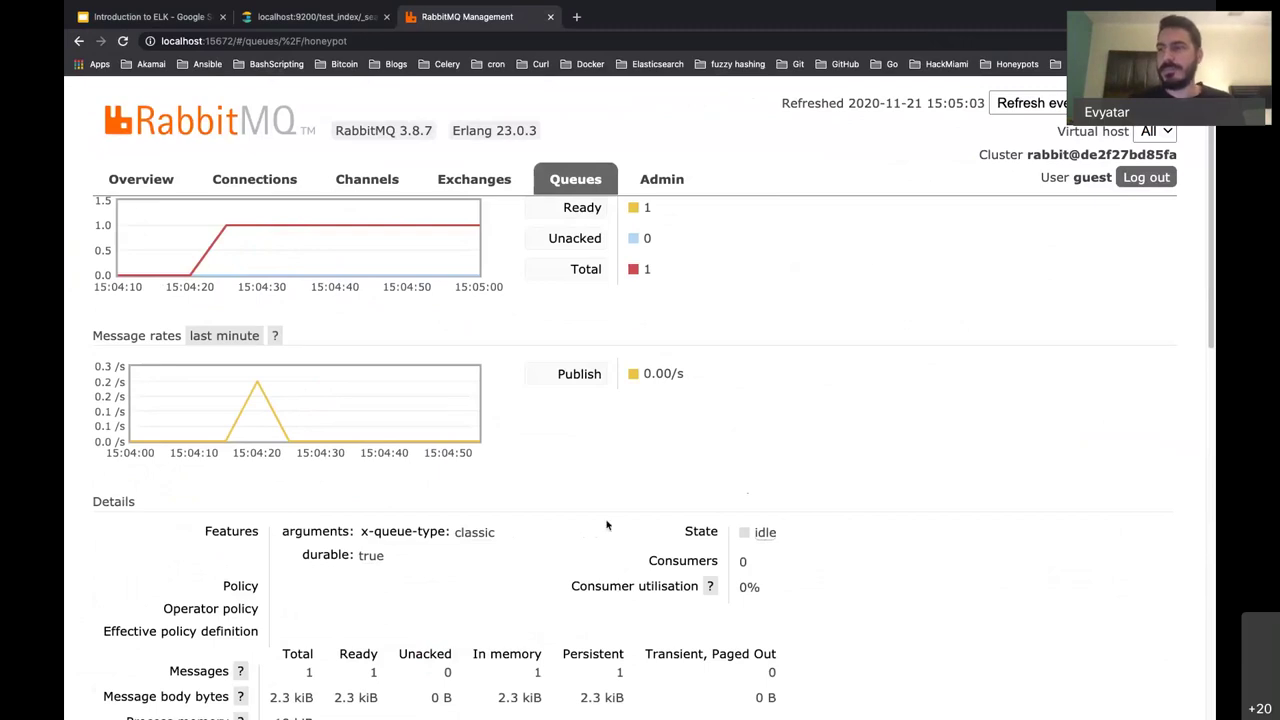
Step: Get one message from the honeypot queue with Nack message requeue true and Auto string / base64 encoding, and examine its payload
{"action": "scroll", "coordinate": [606, 525], "scroll_direction": "down", "scroll_amount": 3}
{"action": "scroll", "coordinate": [606, 525], "scroll_direction": "down", "scroll_amount": 12}
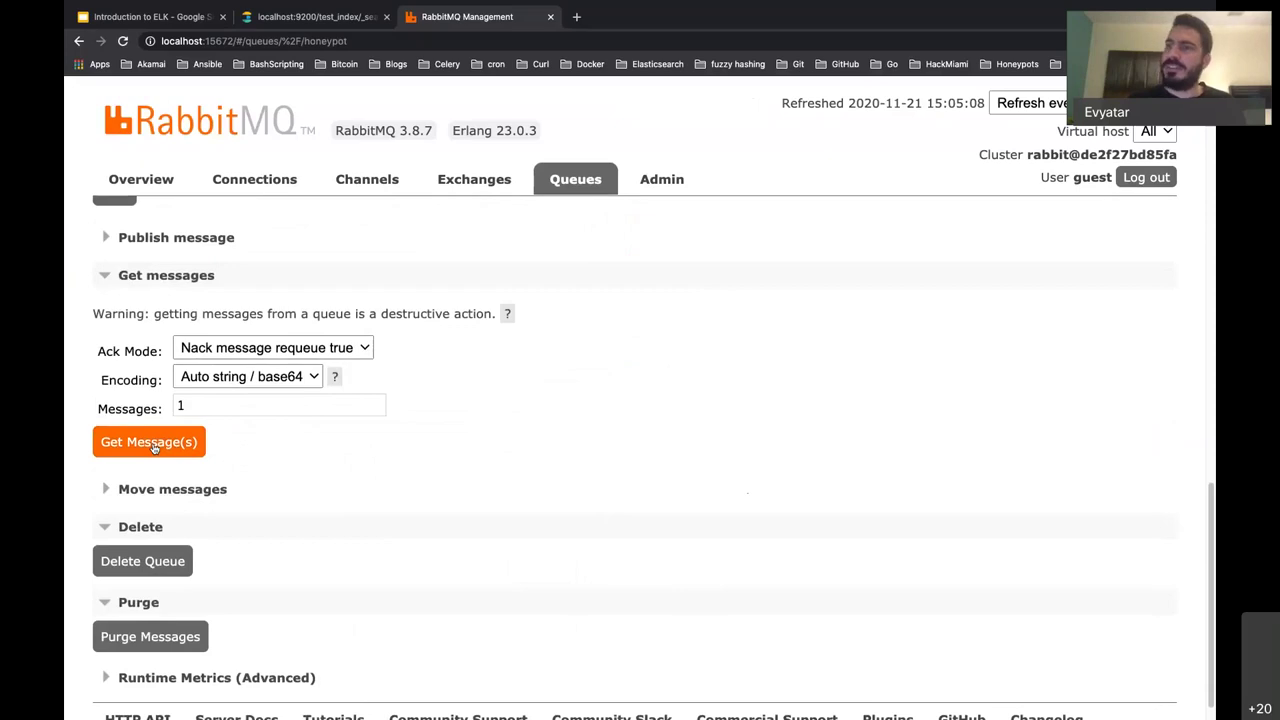
{"action": "left_click", "coordinate": [153, 448]}
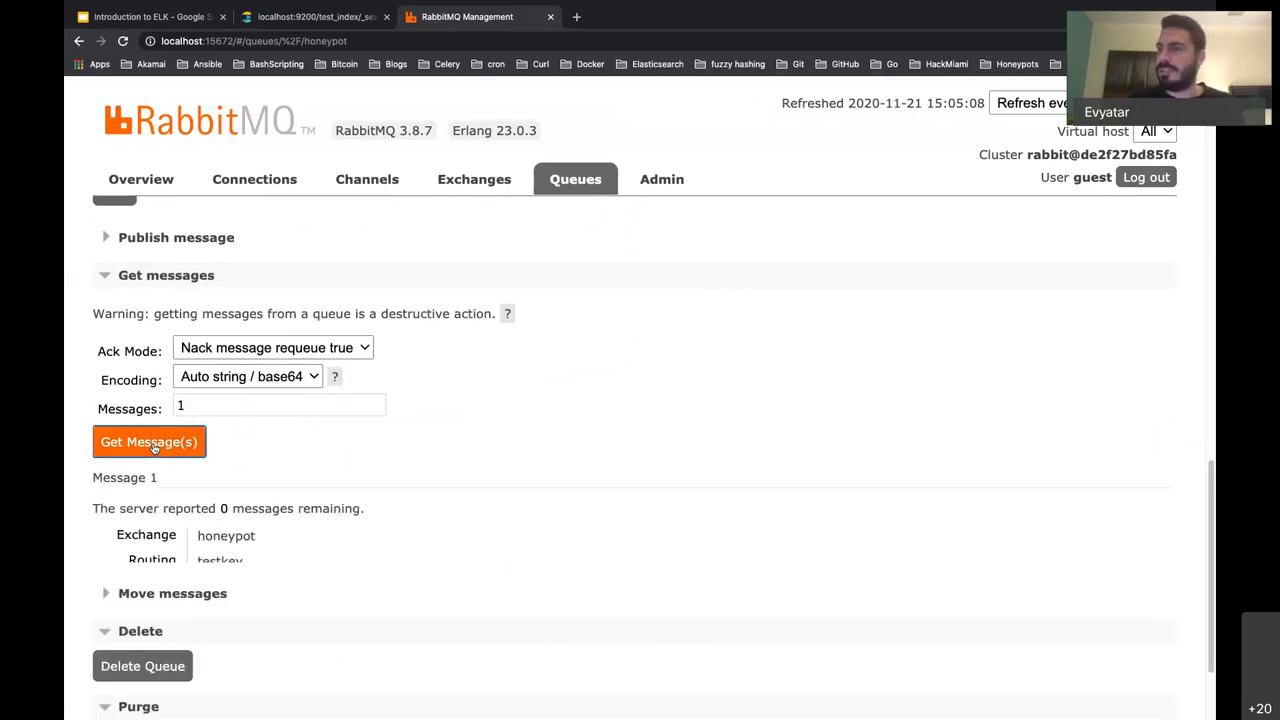
{"action": "scroll", "coordinate": [414, 589], "scroll_direction": "down", "scroll_amount": 1}
{"action": "scroll", "coordinate": [530, 578], "scroll_direction": "down", "scroll_amount": 1}
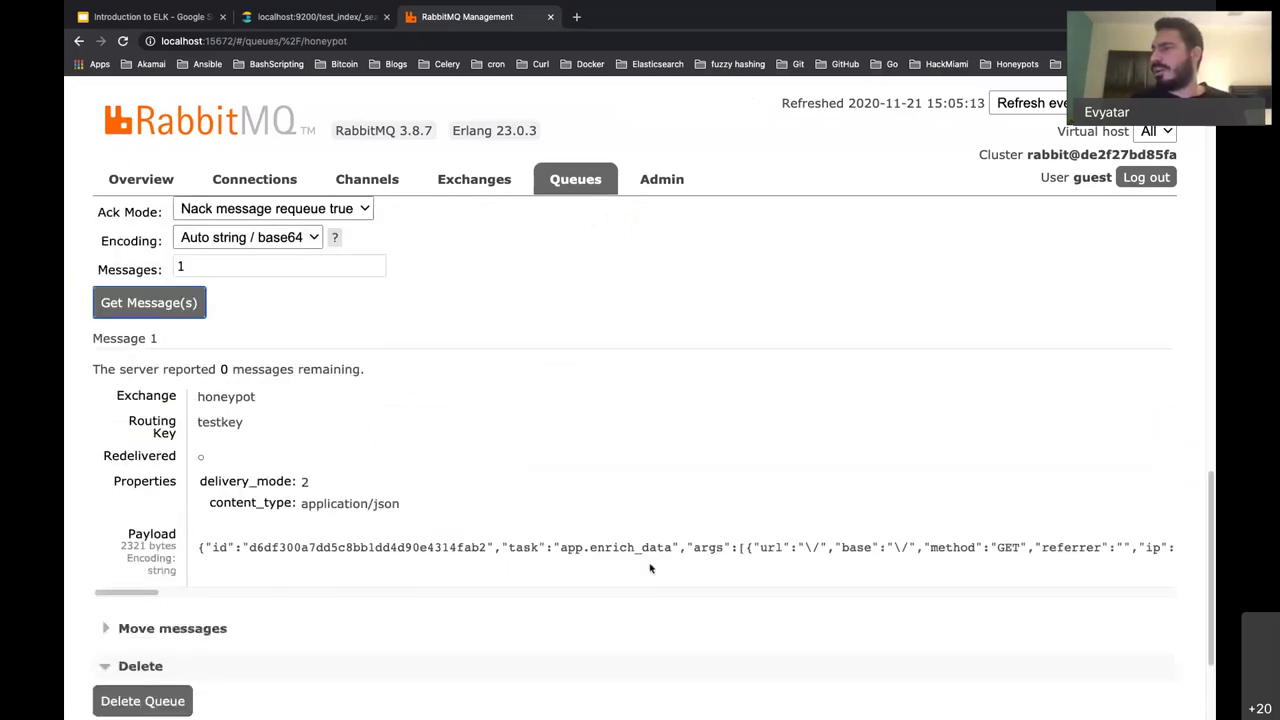
{"action": "scroll", "coordinate": [861, 559], "scroll_direction": "right", "scroll_amount": 5}
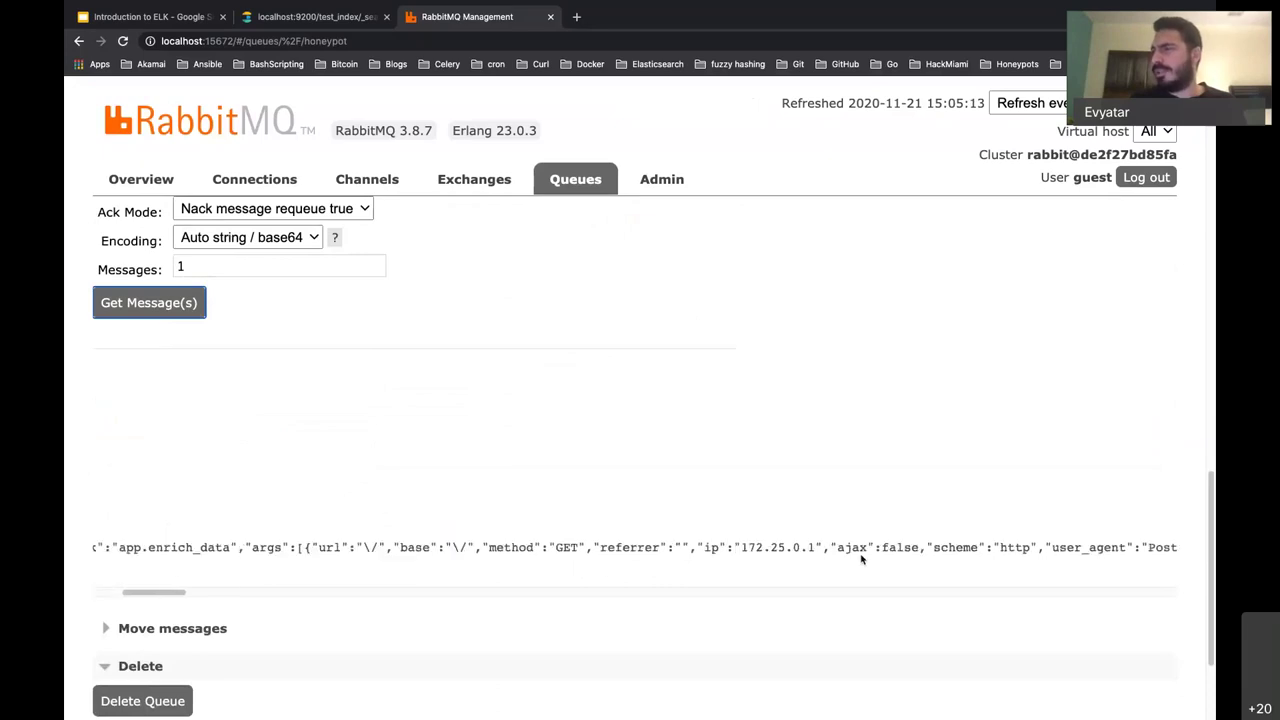
Step: Examine the rest of the fetched message's payload and the honeypot queue's message charts
{"action": "scroll", "coordinate": [861, 559], "scroll_direction": "right", "scroll_amount": 3}
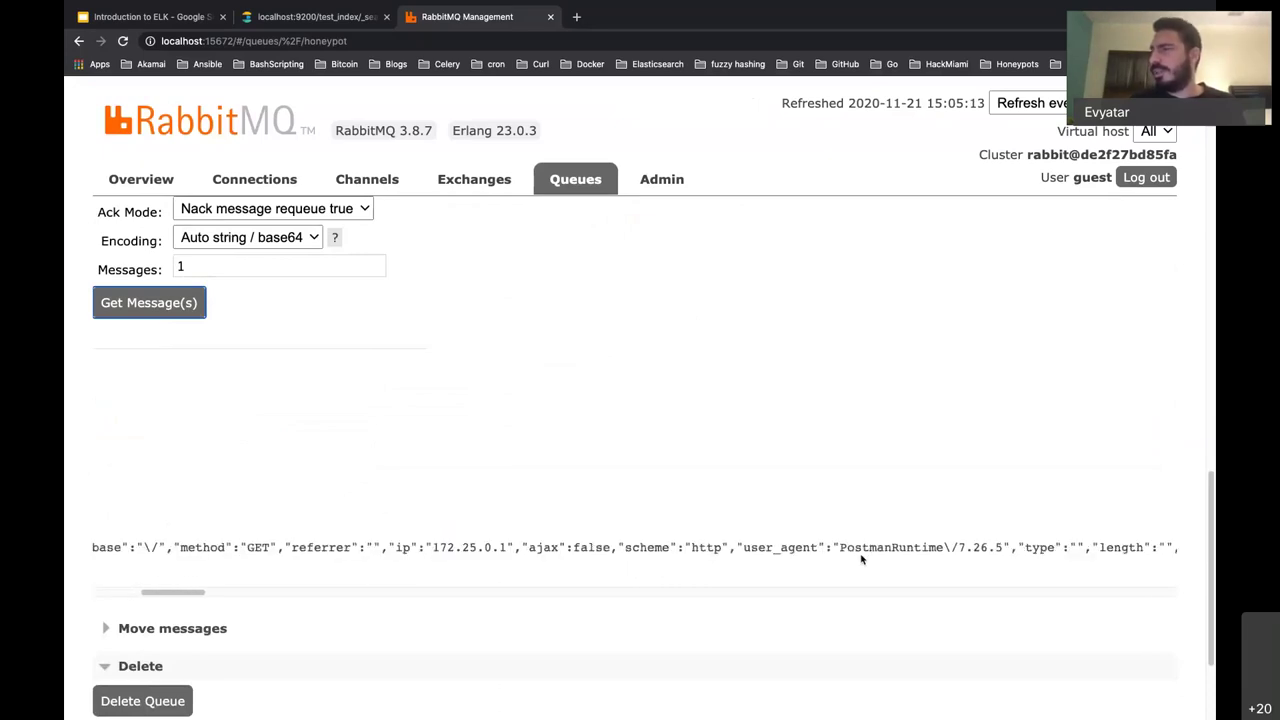
{"action": "scroll", "coordinate": [861, 559], "scroll_direction": "right", "scroll_amount": 3}
{"action": "scroll", "coordinate": [861, 559], "scroll_direction": "right", "scroll_amount": 3}
{"action": "scroll", "coordinate": [861, 559], "scroll_direction": "right", "scroll_amount": 10}
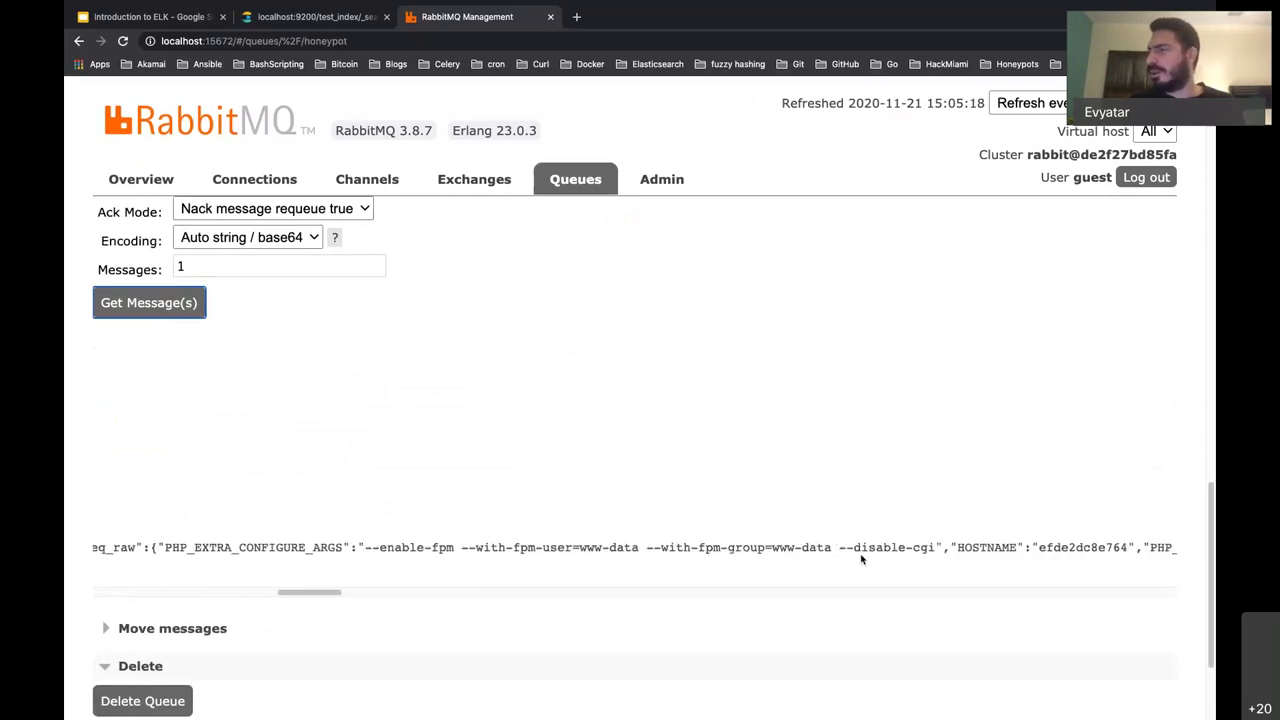
{"action": "scroll", "coordinate": [861, 559], "scroll_direction": "right", "scroll_amount": 3}
{"action": "scroll", "coordinate": [863, 559], "scroll_direction": "left", "scroll_amount": 15}
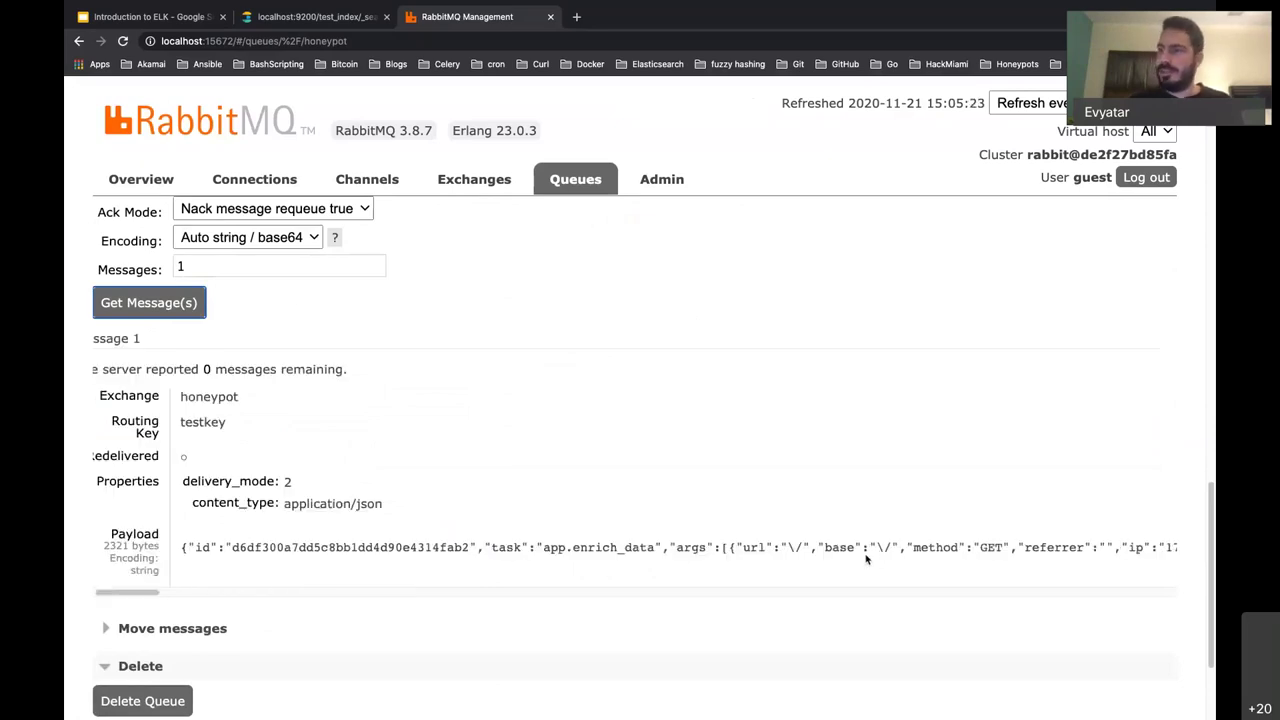
{"action": "scroll", "coordinate": [554, 443], "scroll_direction": "up", "scroll_amount": 15}
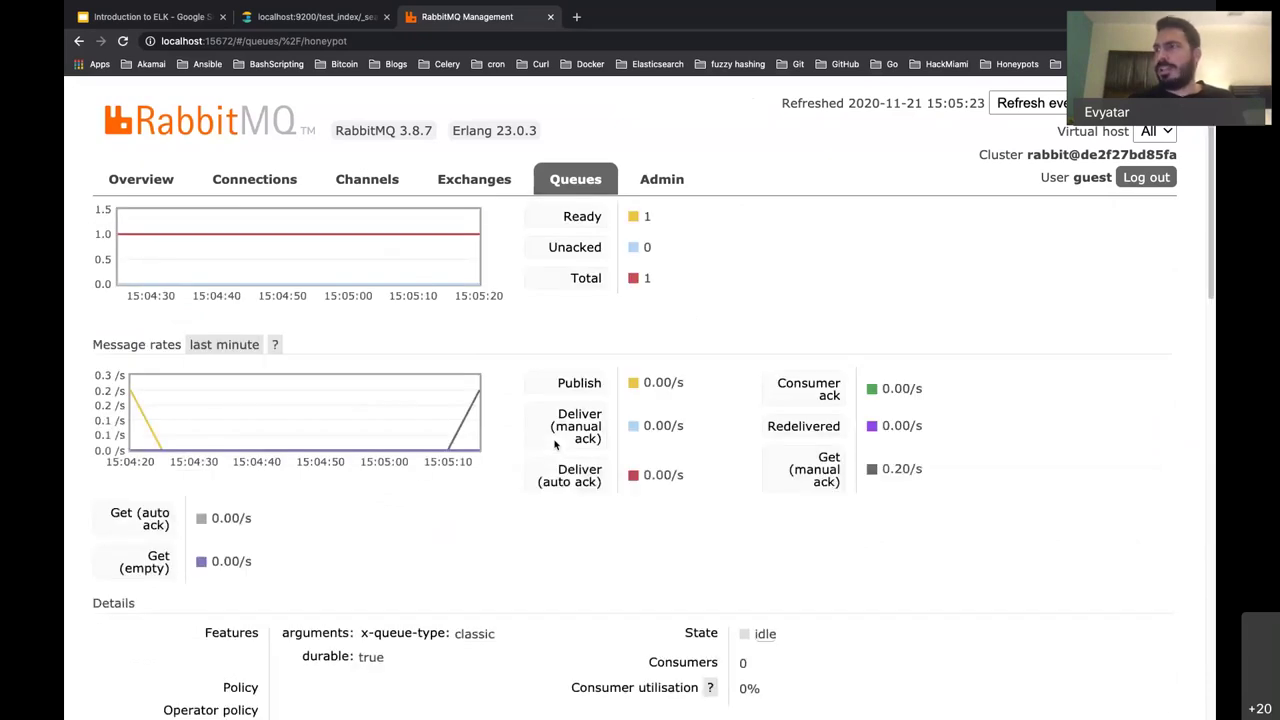
{"action": "scroll", "coordinate": [554, 443], "scroll_direction": "up", "scroll_amount": 1}
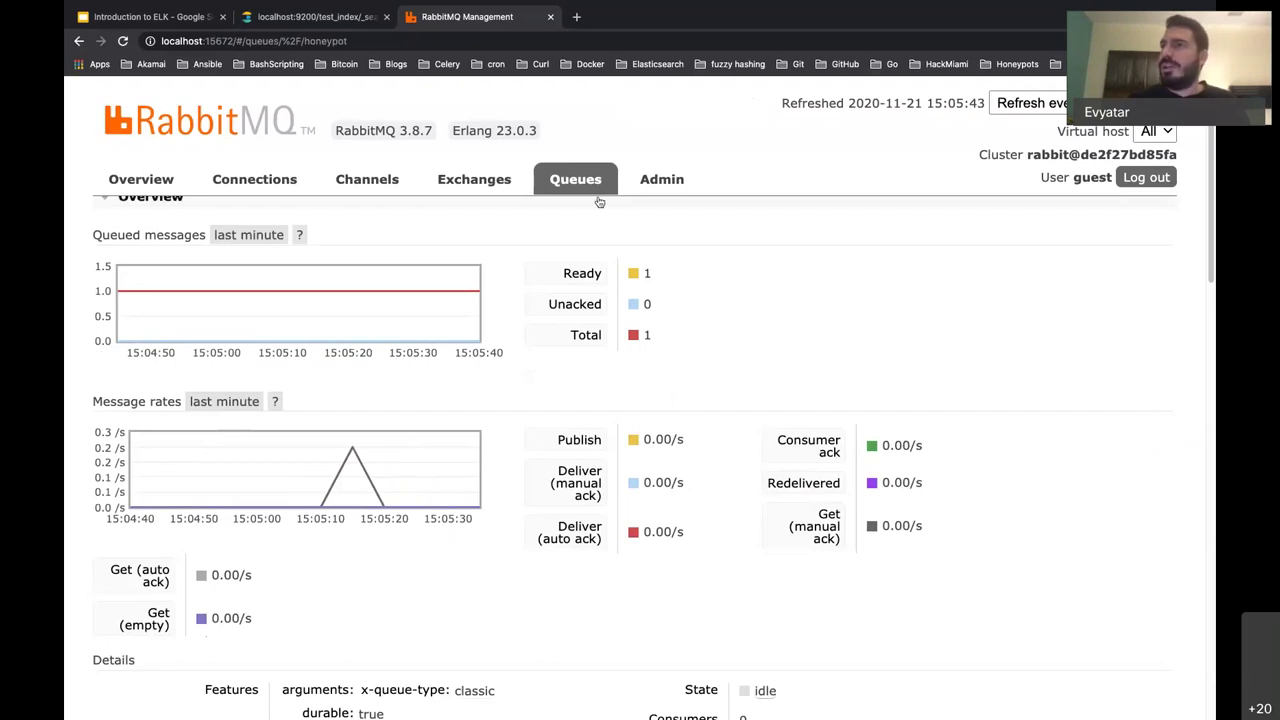
Step: Open the RabbitMQ overview and switch to the Celery demo slide in the Introduction to ELK presentation
{"action": "left_click", "coordinate": [141, 179]}
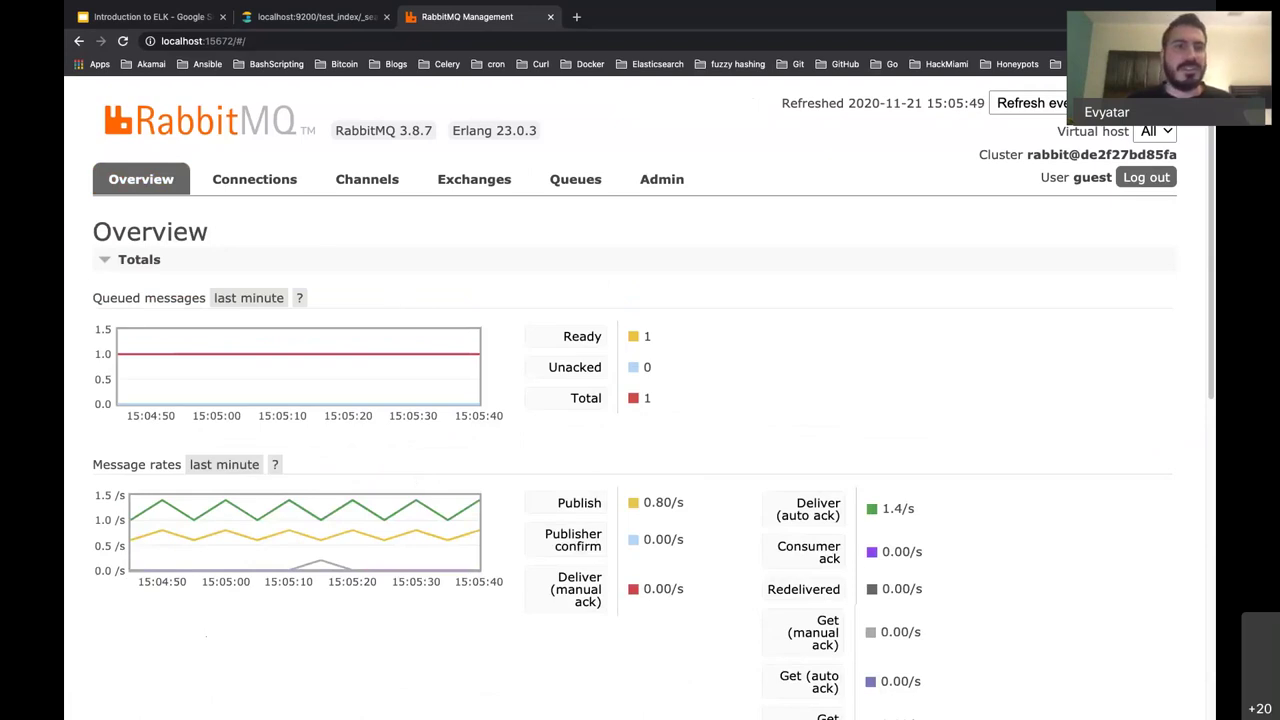
{"action": "key", "text": "super+Tab"}
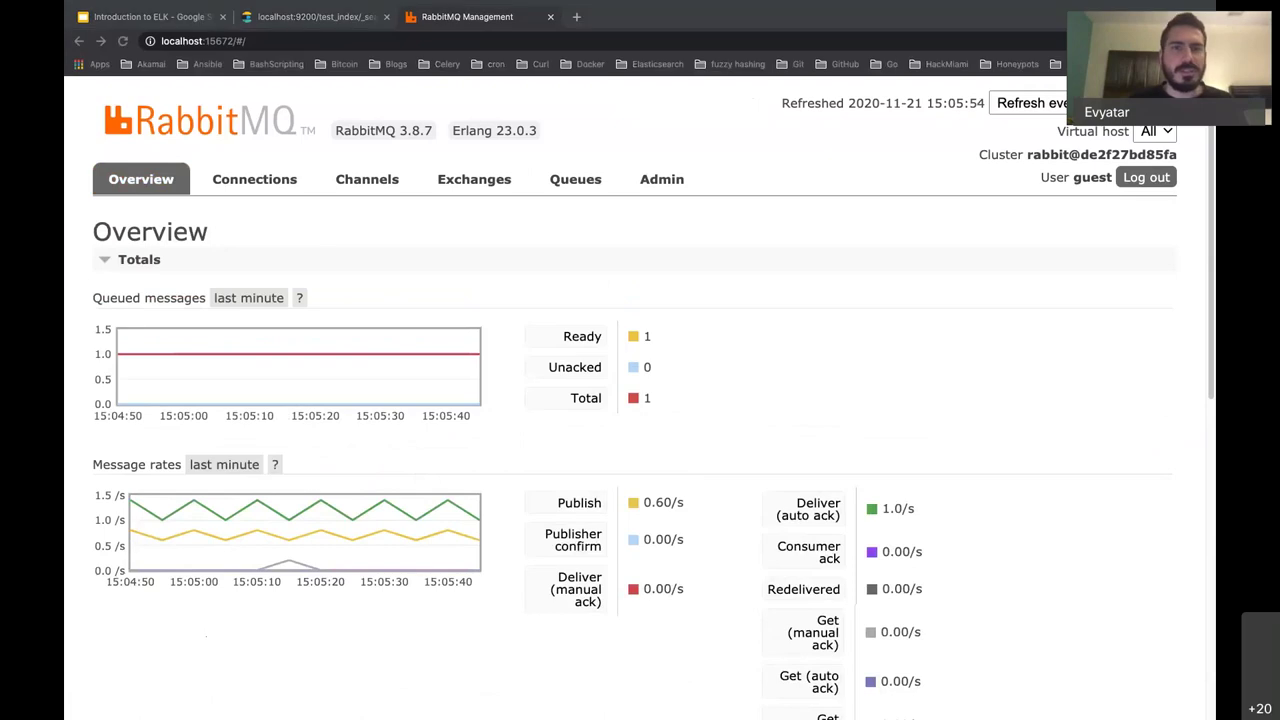
{"action": "left_click", "coordinate": [176, 22]}
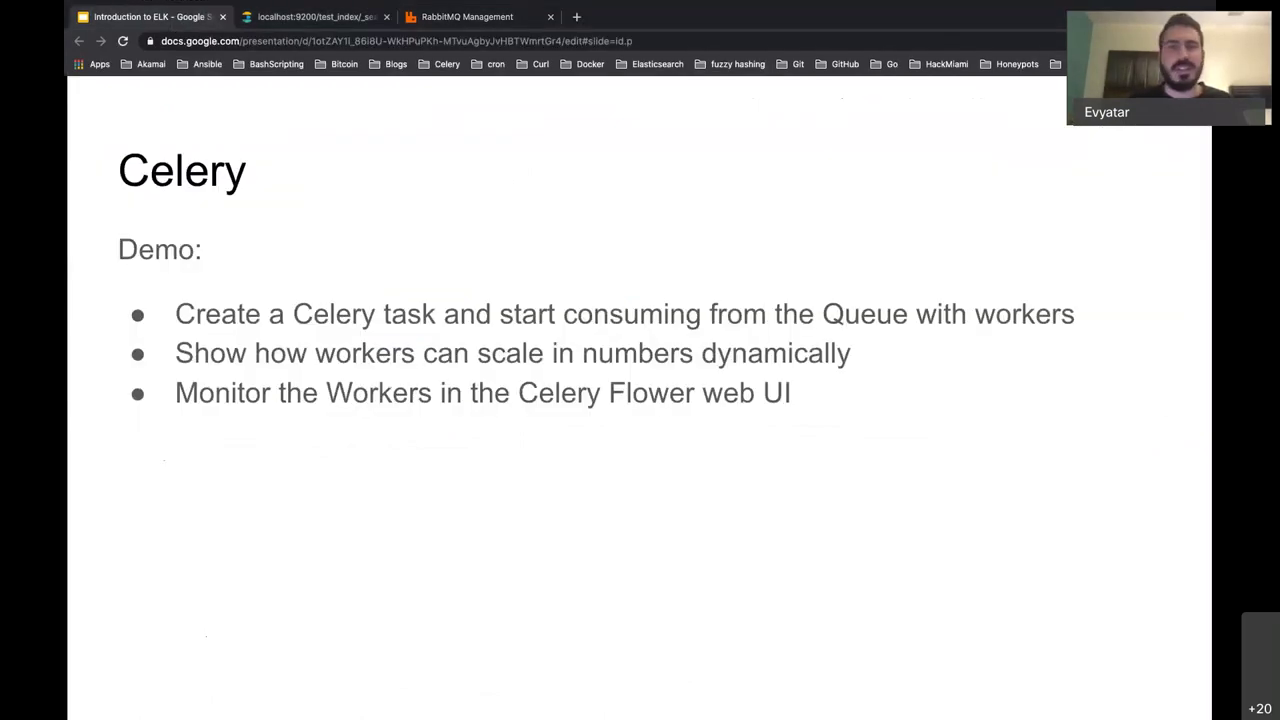
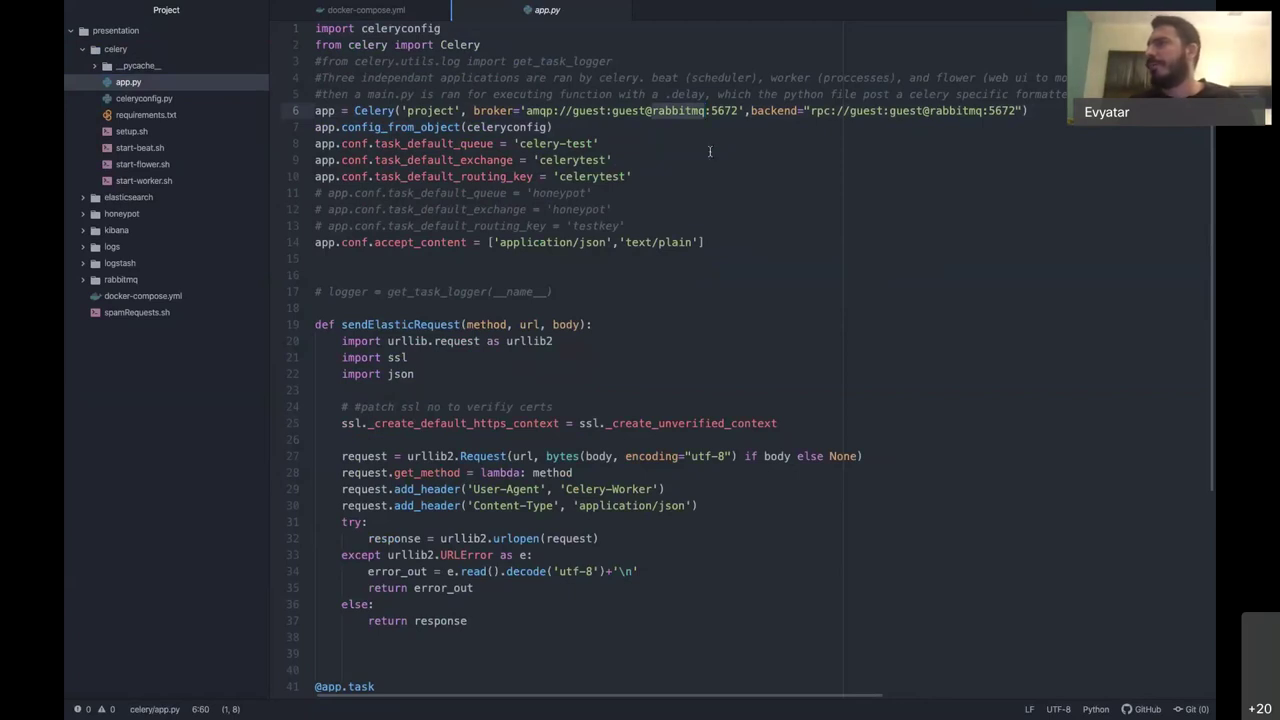
Step: In Atom, examine the rabbitmq host in app.py's broker URL and the matching rabbitmq service in docker-compose.yml
{"action": "left_click", "coordinate": [678, 111]}
{"action": "double_click", "coordinate": [678, 111]}
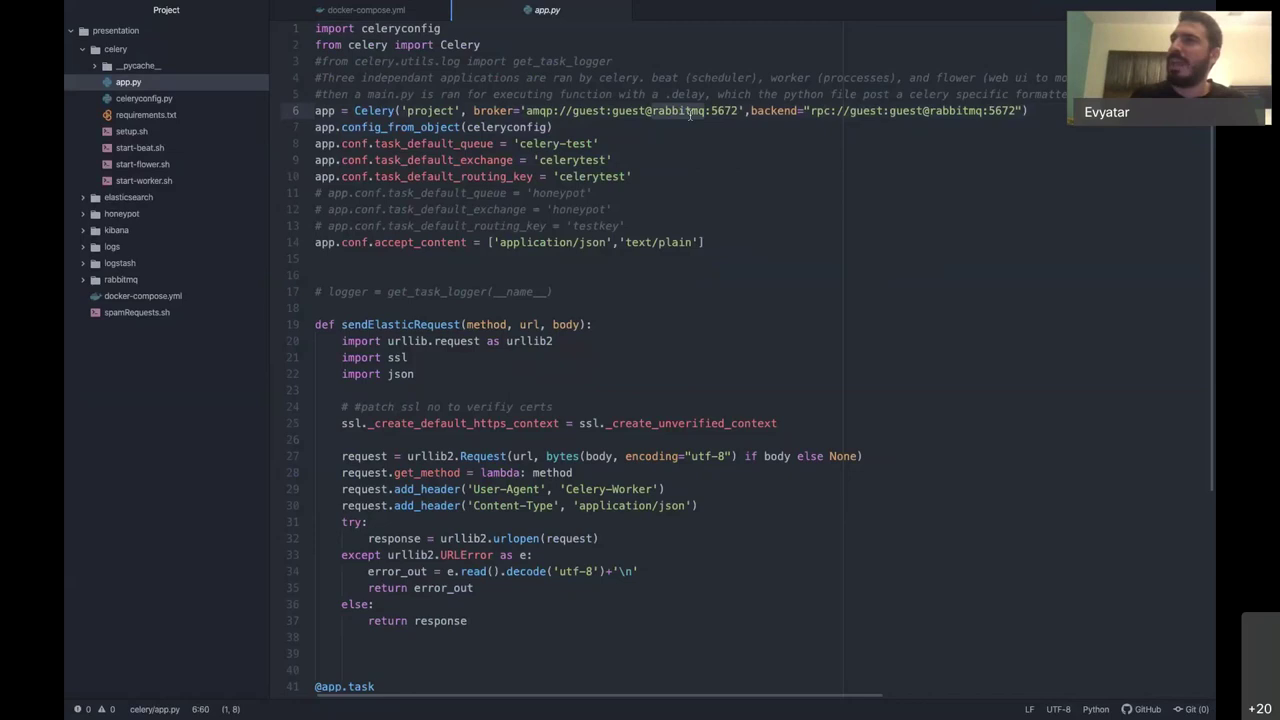
{"action": "left_click", "coordinate": [394, 12]}
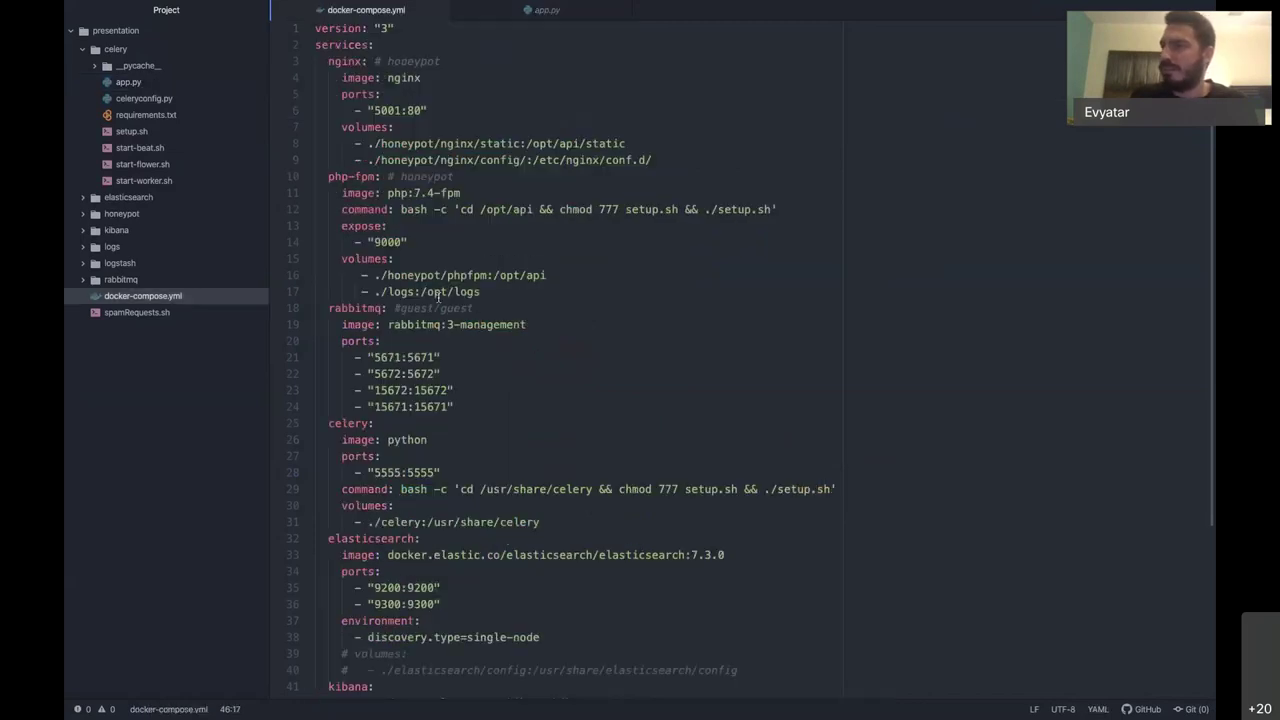
{"action": "double_click", "coordinate": [355, 308]}
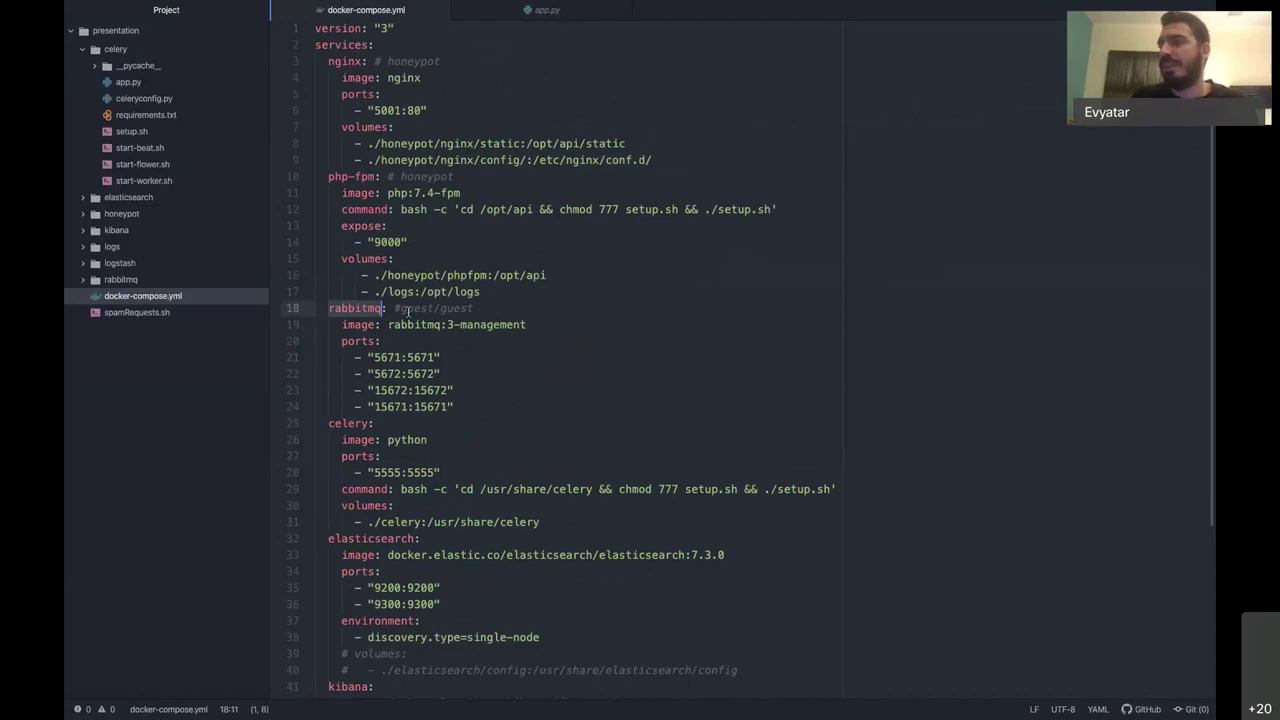
{"action": "left_click_drag", "start_coordinate": [374, 423], "coordinate": [340, 326]}
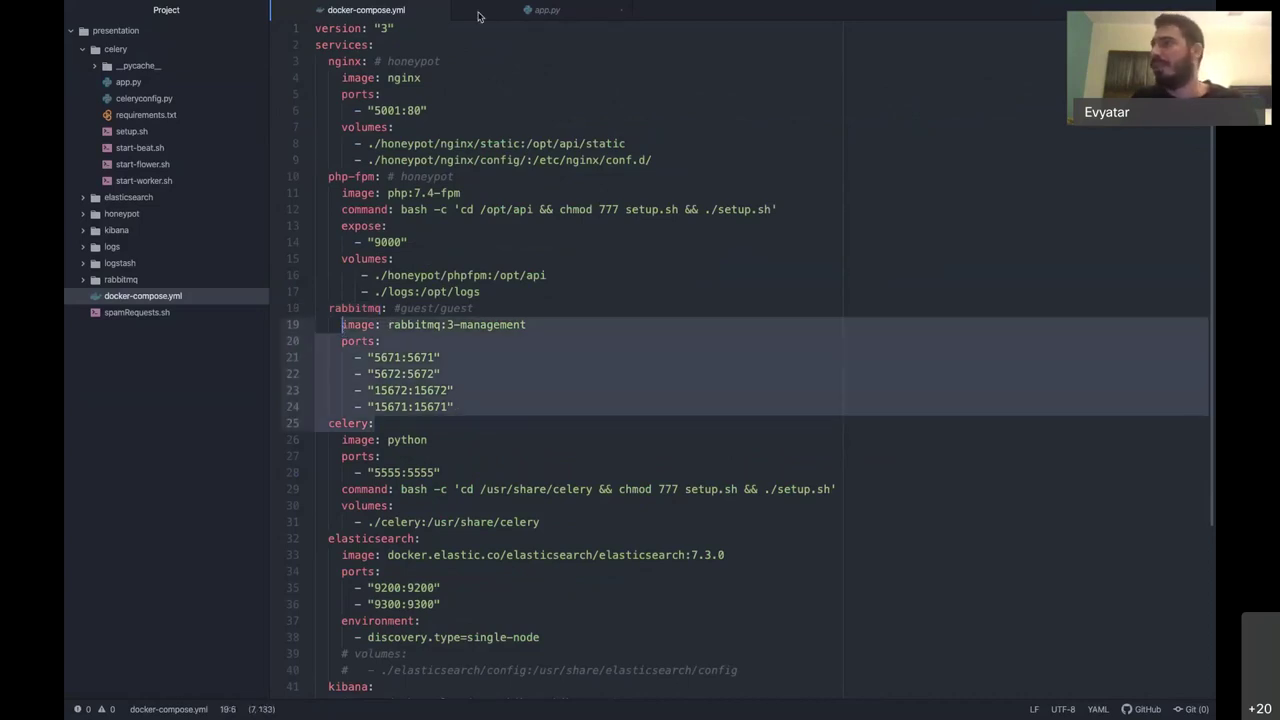
Step: Return to app.py and examine the Celery backend argument and the default exchange setting
{"action": "left_click", "coordinate": [545, 10]}
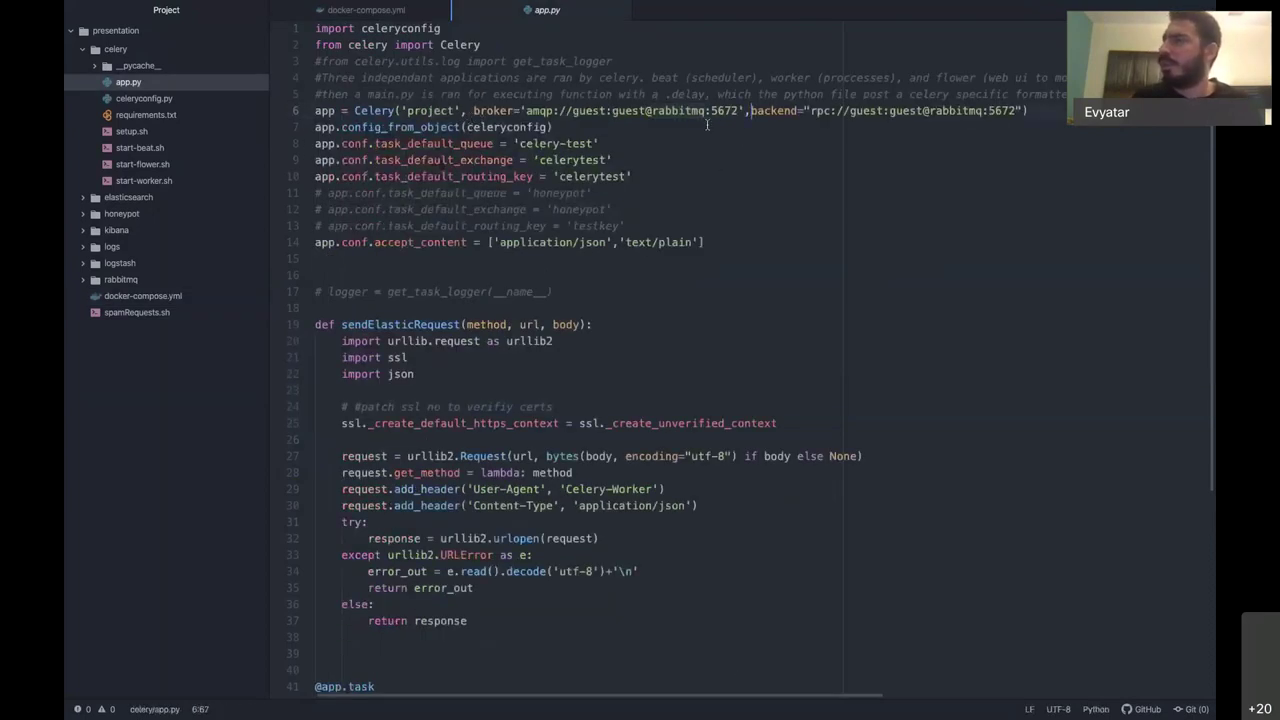
{"action": "left_click_drag", "start_coordinate": [788, 110], "coordinate": [1027, 110]}
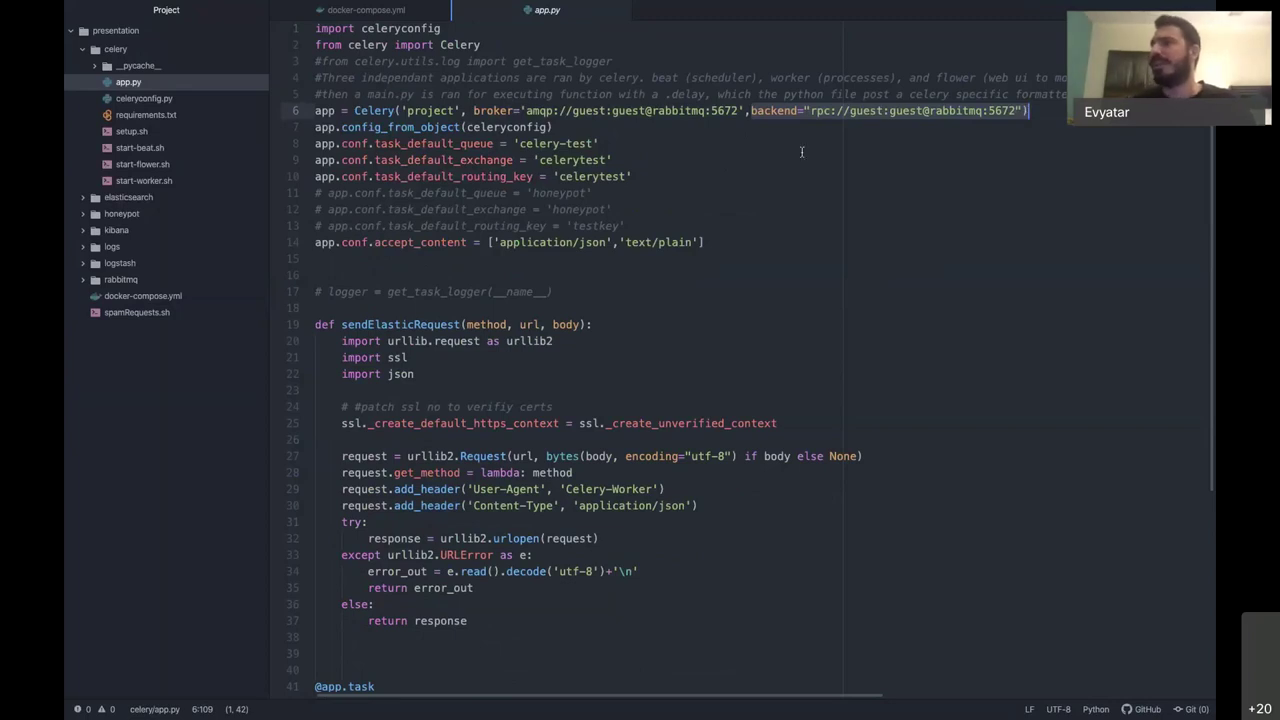
{"action": "left_click", "coordinate": [644, 158]}
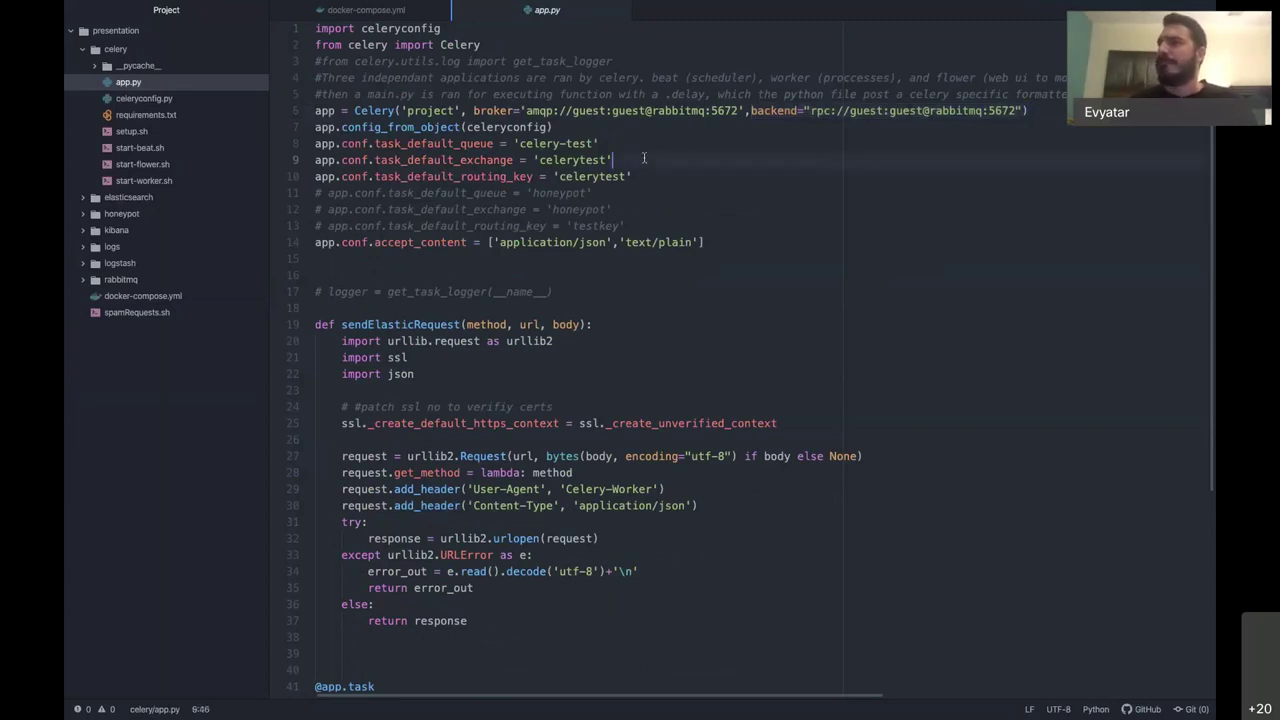
Step: Examine the sendElasticRequest function in app.py and fold its body
{"action": "scroll", "coordinate": [638, 258], "scroll_direction": "down", "scroll_amount": 1}
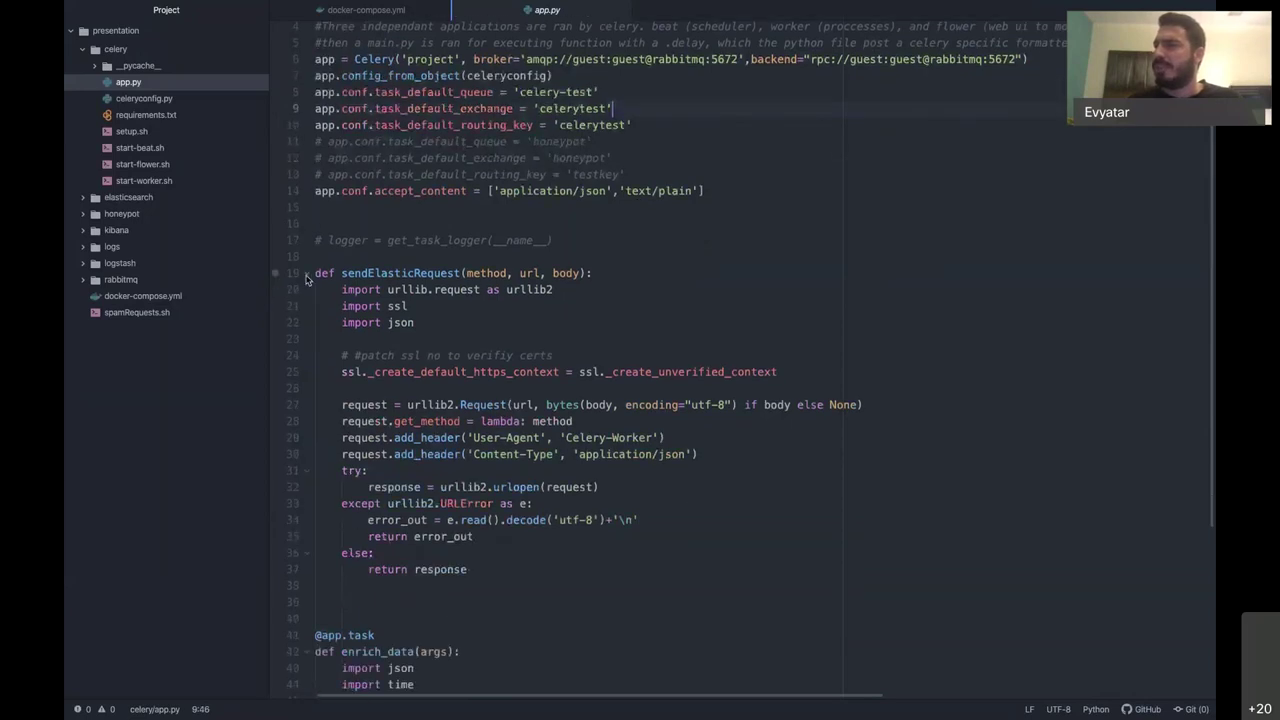
{"action": "left_click", "coordinate": [308, 280]}
{"action": "left_click", "coordinate": [401, 325]}
{"action": "left_click", "coordinate": [465, 325]}
{"action": "left_click_drag", "start_coordinate": [465, 327], "coordinate": [375, 321]}
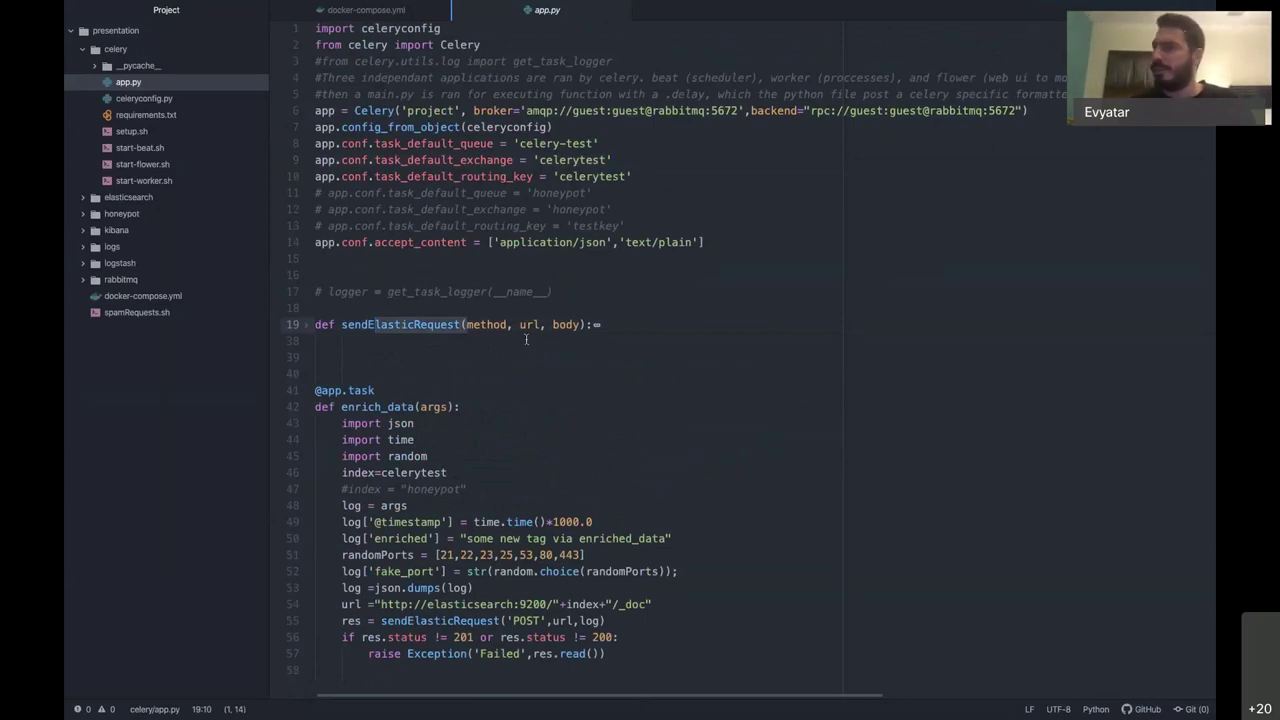
{"action": "left_click", "coordinate": [316, 308]}
{"action": "left_click", "coordinate": [315, 325]}
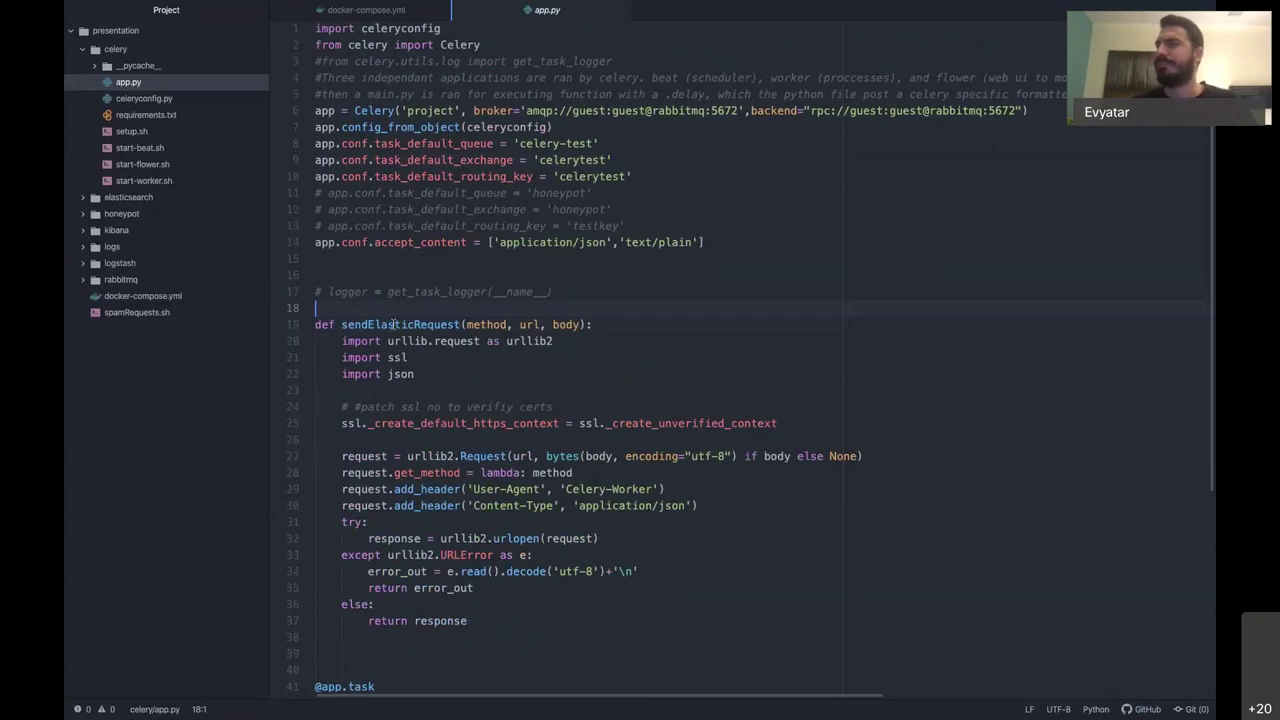
{"action": "left_click", "coordinate": [307, 326]}
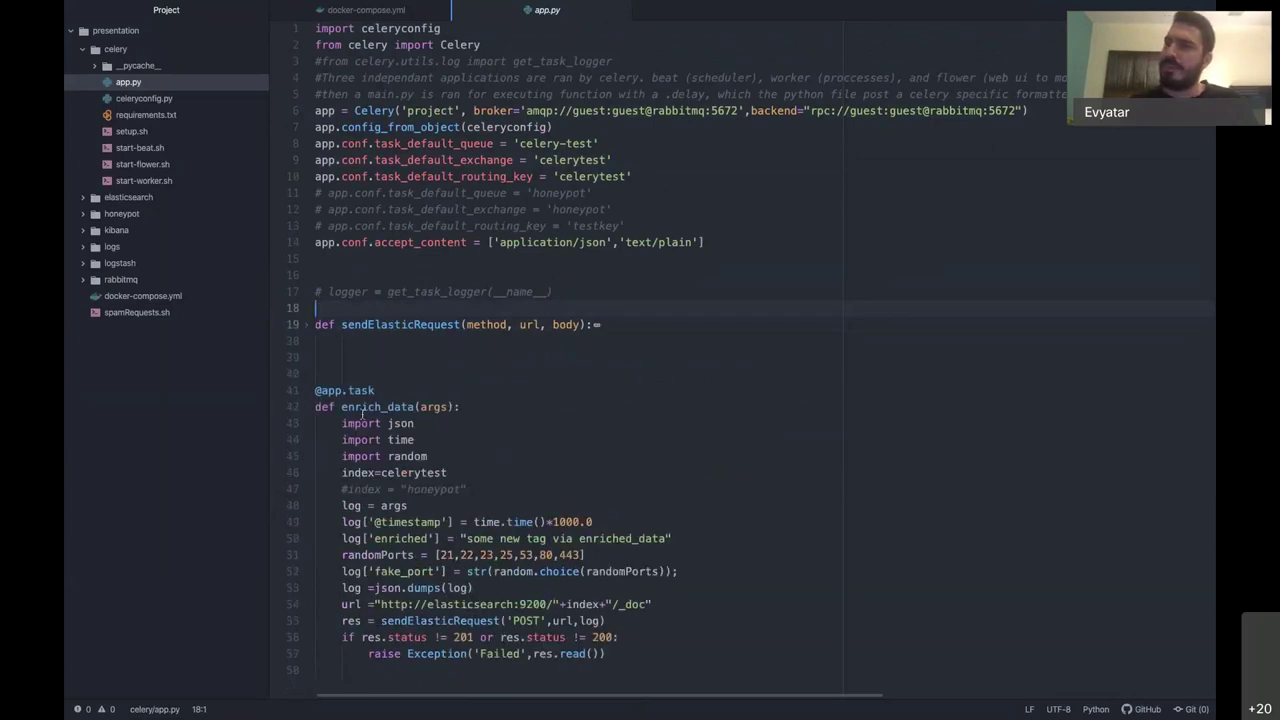
{"action": "left_click_drag", "start_coordinate": [343, 407], "coordinate": [679, 661]}
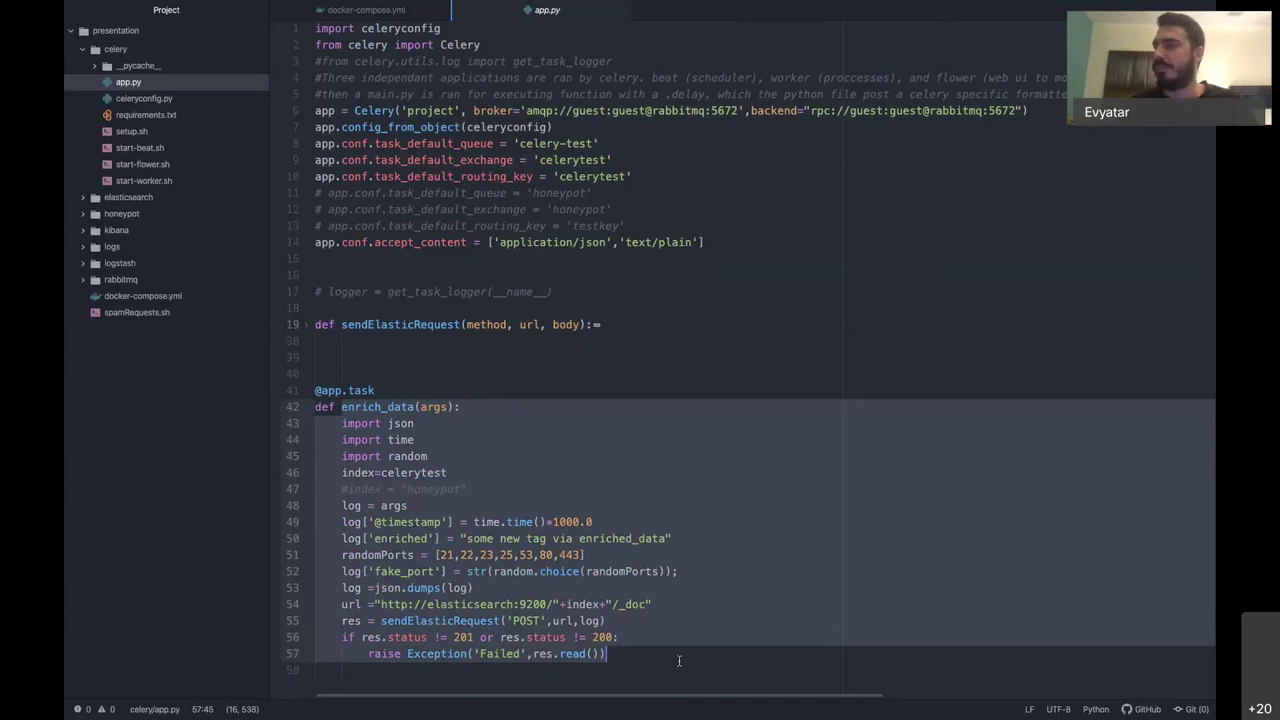
{"action": "left_click", "coordinate": [681, 508]}
{"action": "double_click", "coordinate": [446, 407]}
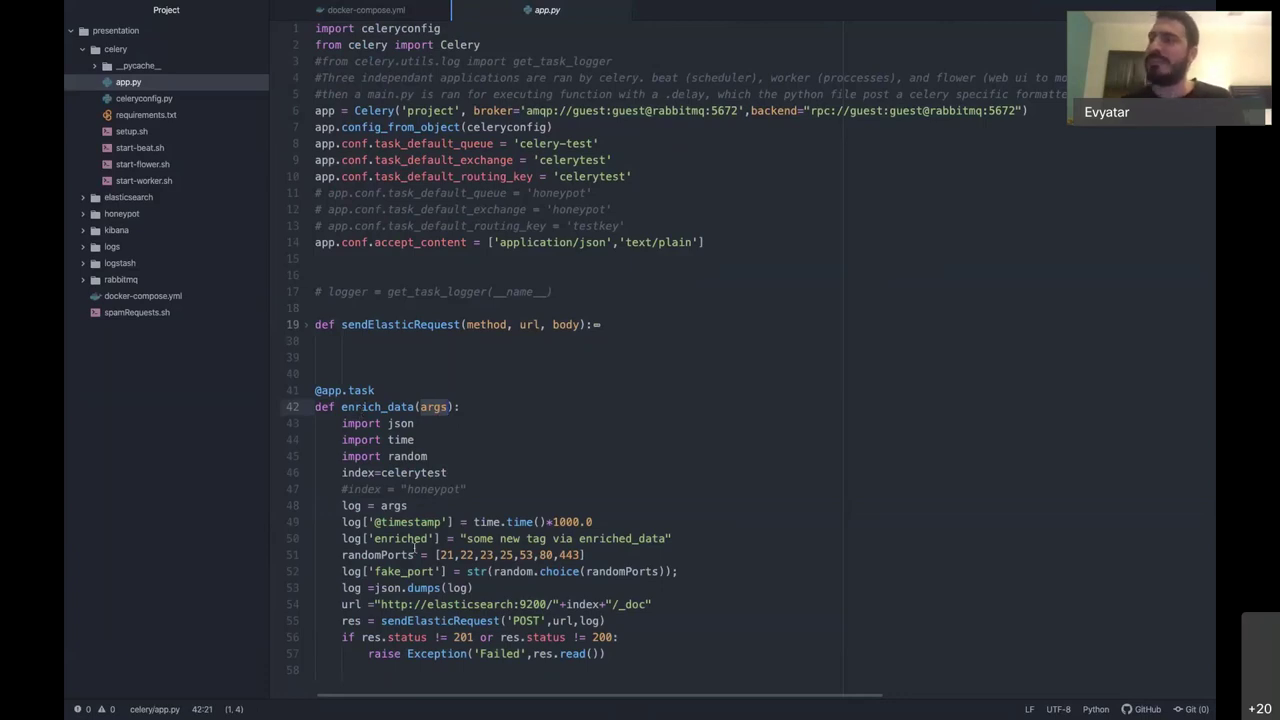
{"action": "left_click", "coordinate": [433, 406]}
{"action": "double_click", "coordinate": [434, 406]}
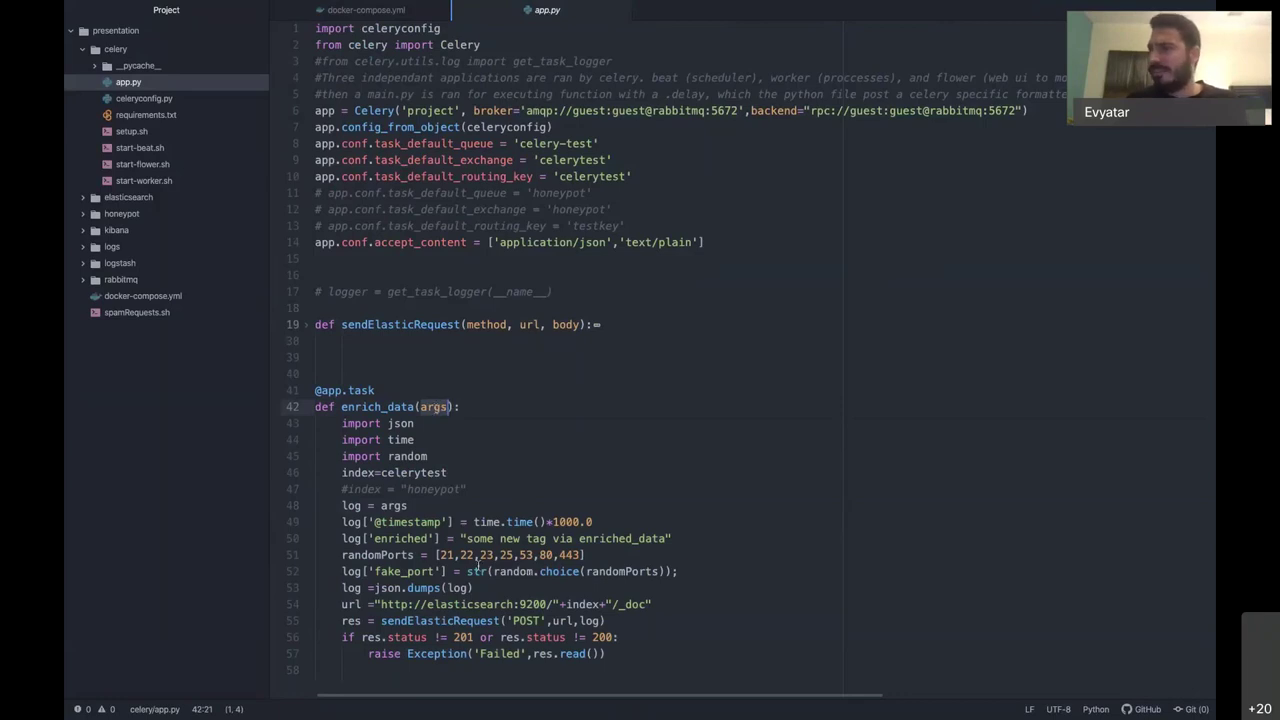
{"action": "left_click_drag", "start_coordinate": [613, 517], "coordinate": [338, 521]}
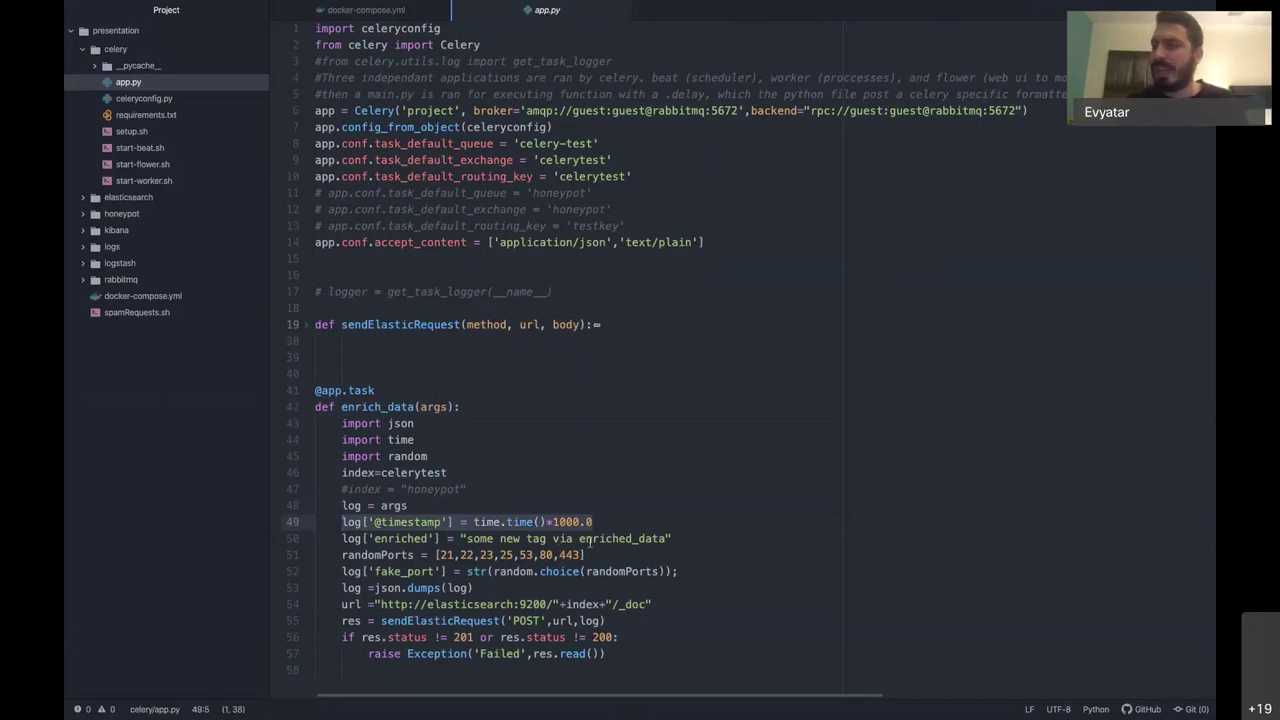
{"action": "left_click_drag", "start_coordinate": [674, 538], "coordinate": [632, 555]}
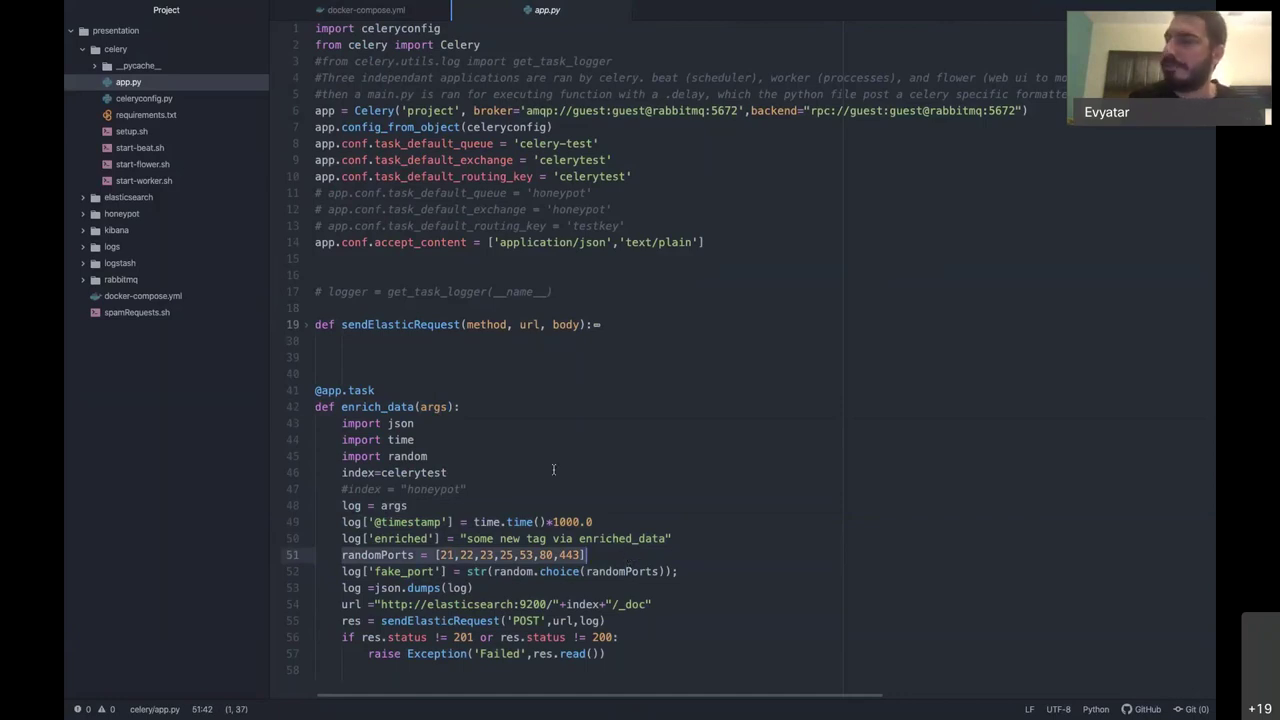
Step: Comment out the celerytest default queue, exchange and routing key lines in app.py, uncomment the honeypot and testkey ones, and save the file
{"action": "left_click_drag", "start_coordinate": [632, 176], "coordinate": [300, 144]}
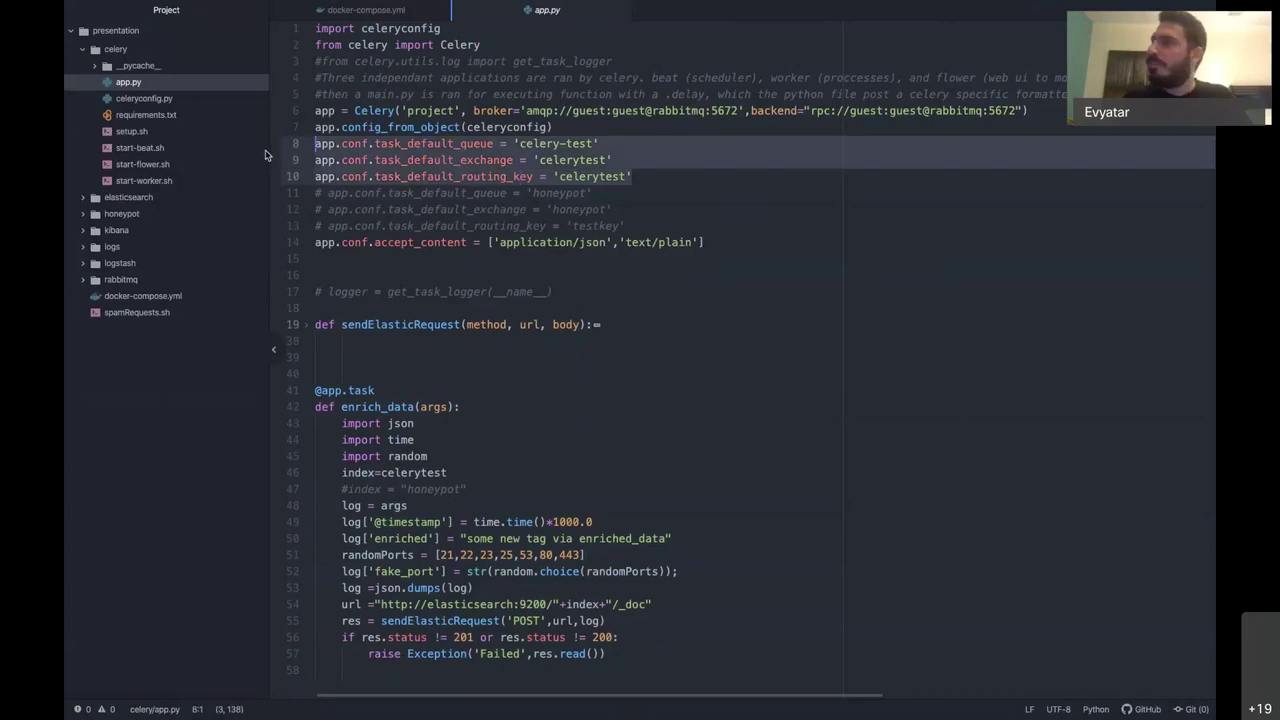
{"action": "key", "text": "ctrl+slash"}
{"action": "left_click_drag", "start_coordinate": [628, 226], "coordinate": [305, 199]}
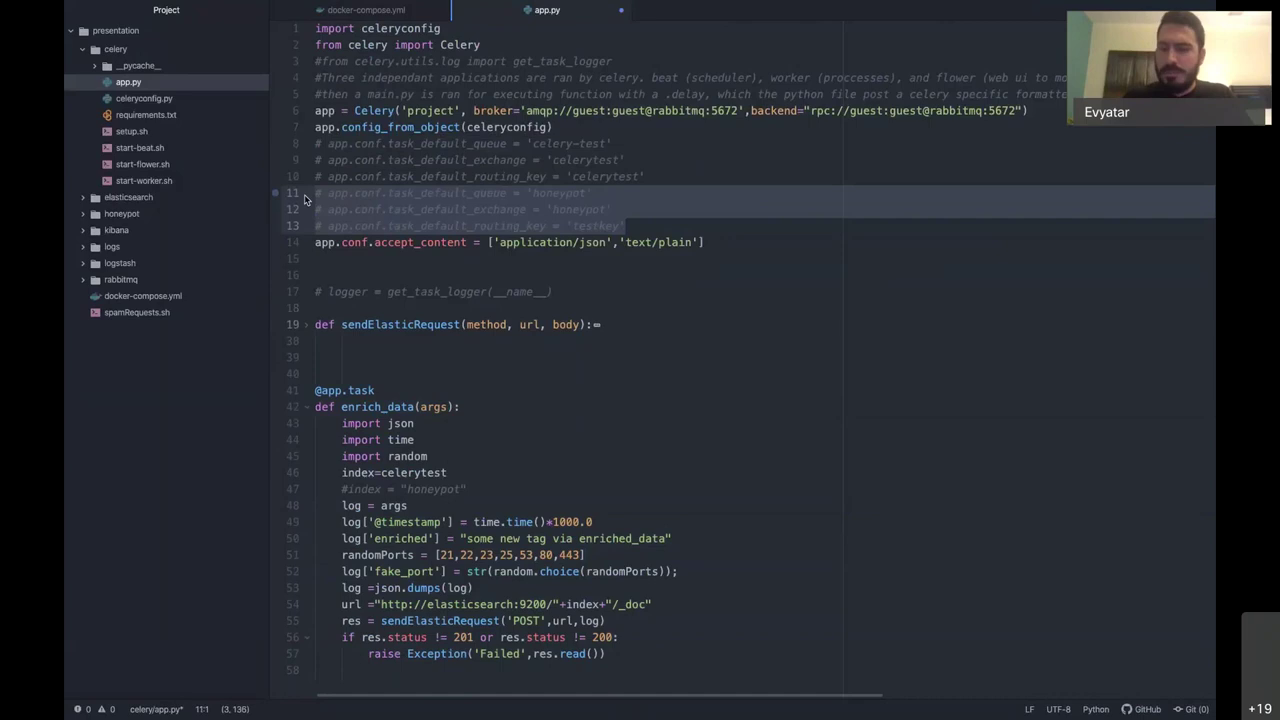
{"action": "key", "text": "ctrl+slash"}
{"action": "left_click", "coordinate": [716, 186]}
{"action": "left_click_drag", "start_coordinate": [606, 226], "coordinate": [560, 226]}
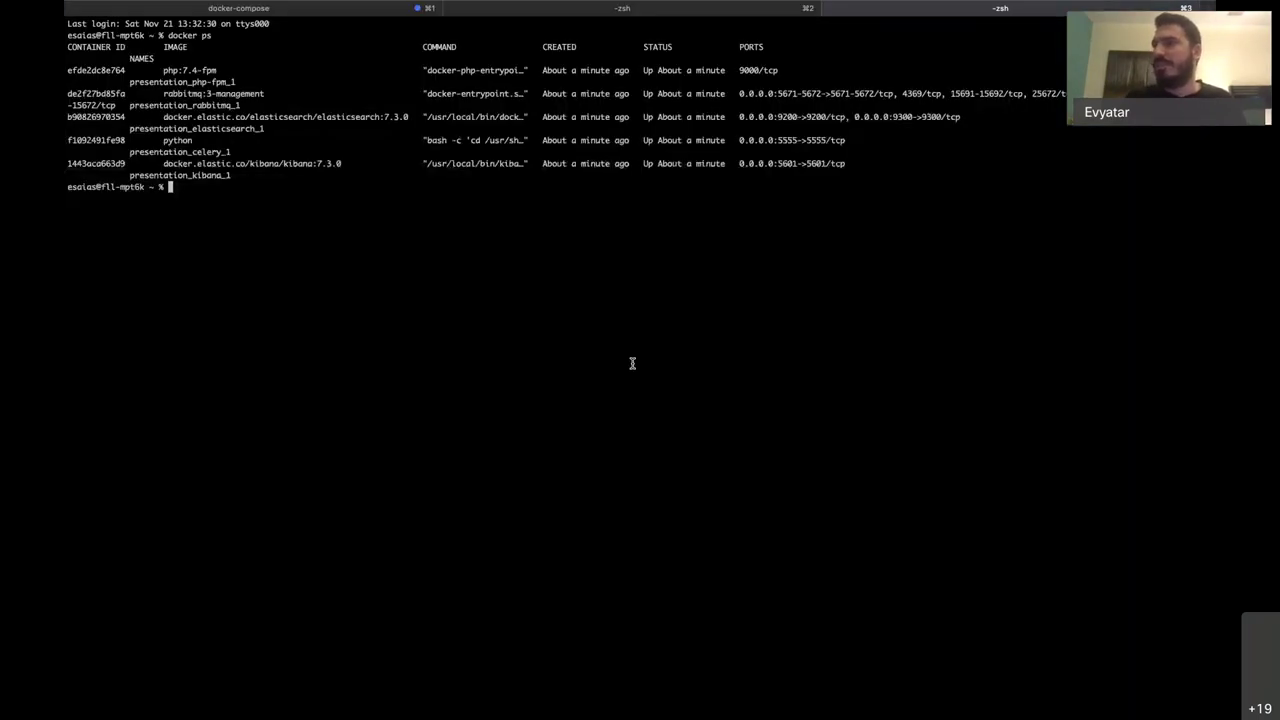
Step: Switch to Docker Desktop, open the presentation_celery_1 container's logs and restart the container
{"action": "key", "text": "super+Tab"}
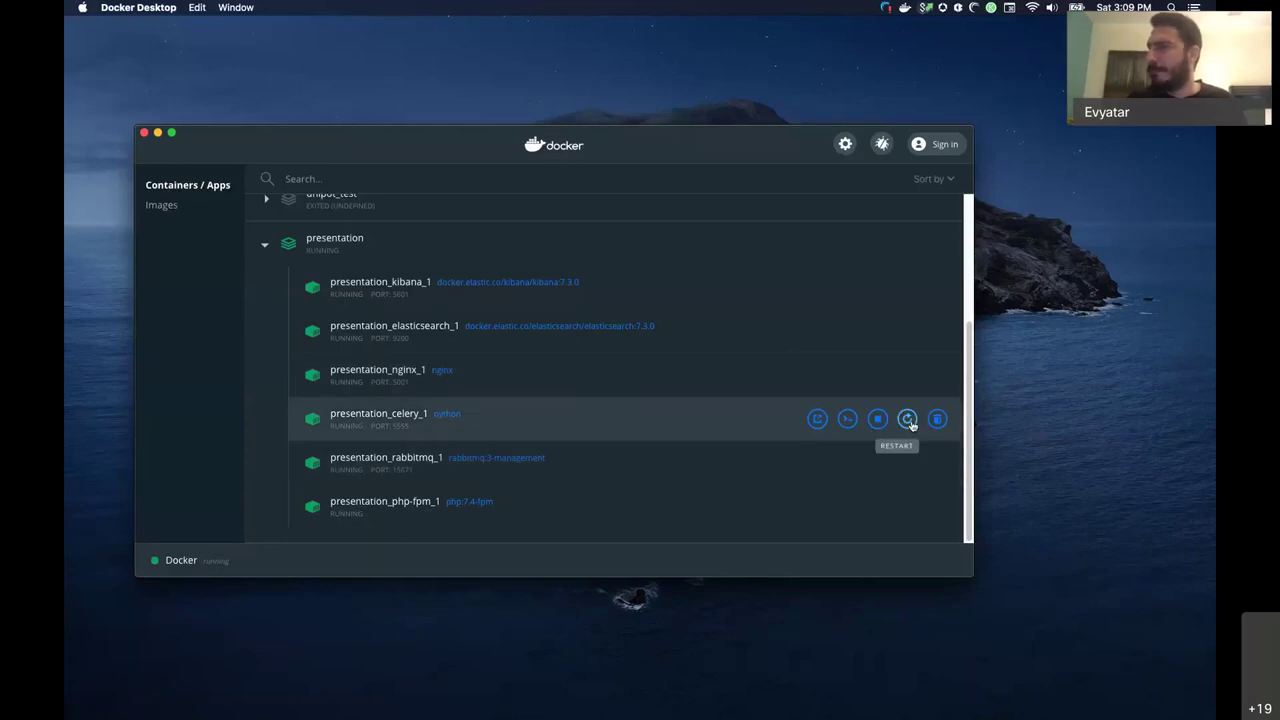
{"action": "left_click", "coordinate": [825, 421]}
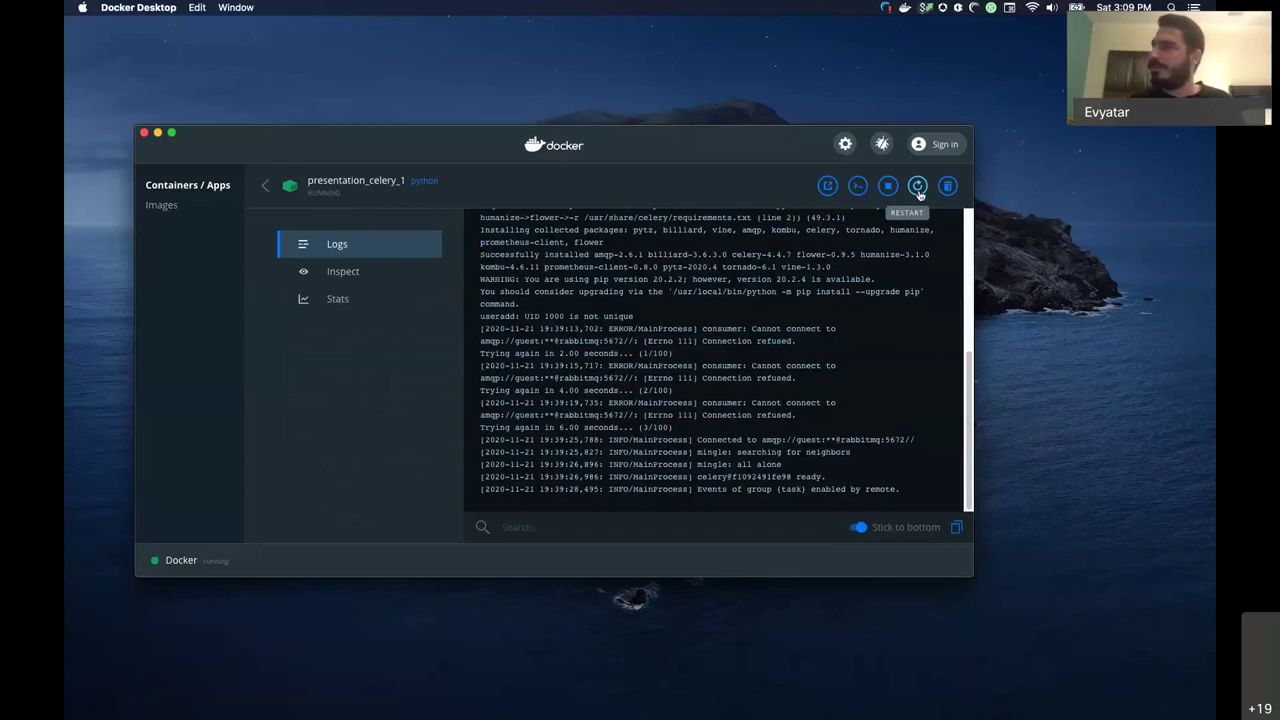
{"action": "left_click", "coordinate": [918, 188]}
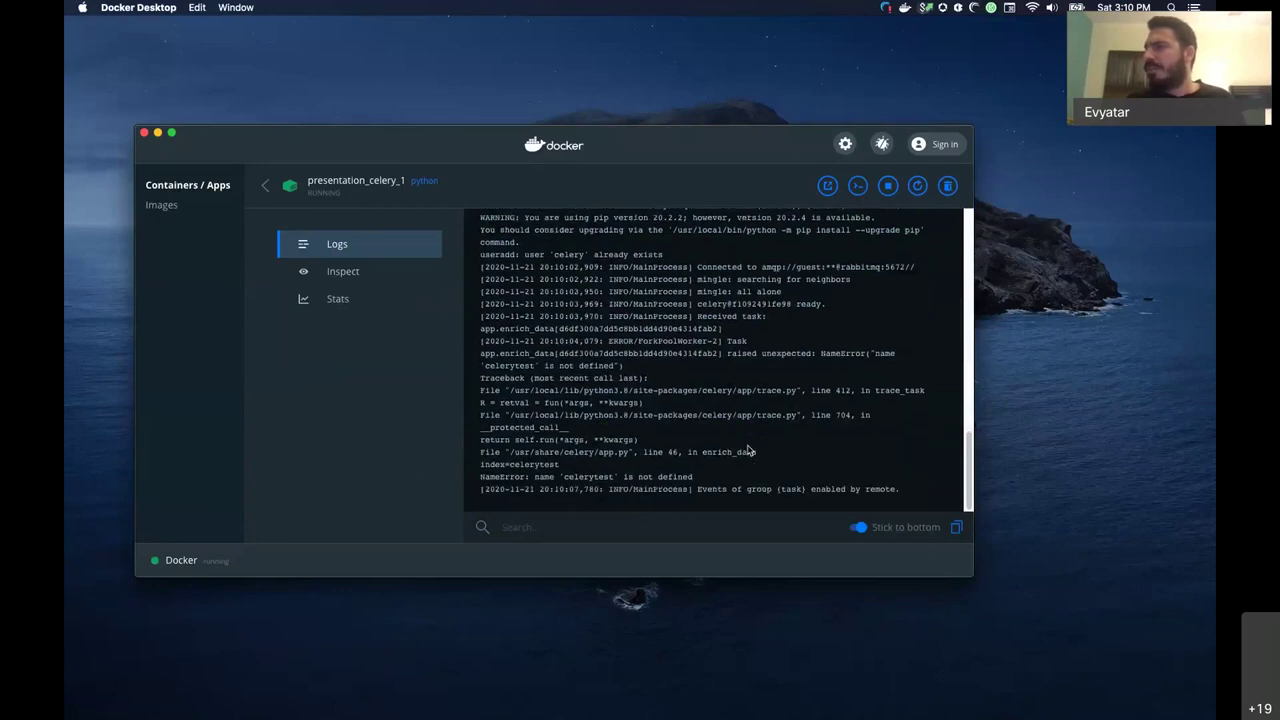
Step: Check the enrich_data code in app.py against the error in the presentation_celery_1 log
{"action": "key", "text": "ctrl+Left"}
{"action": "key", "text": "ctrl+Left"}
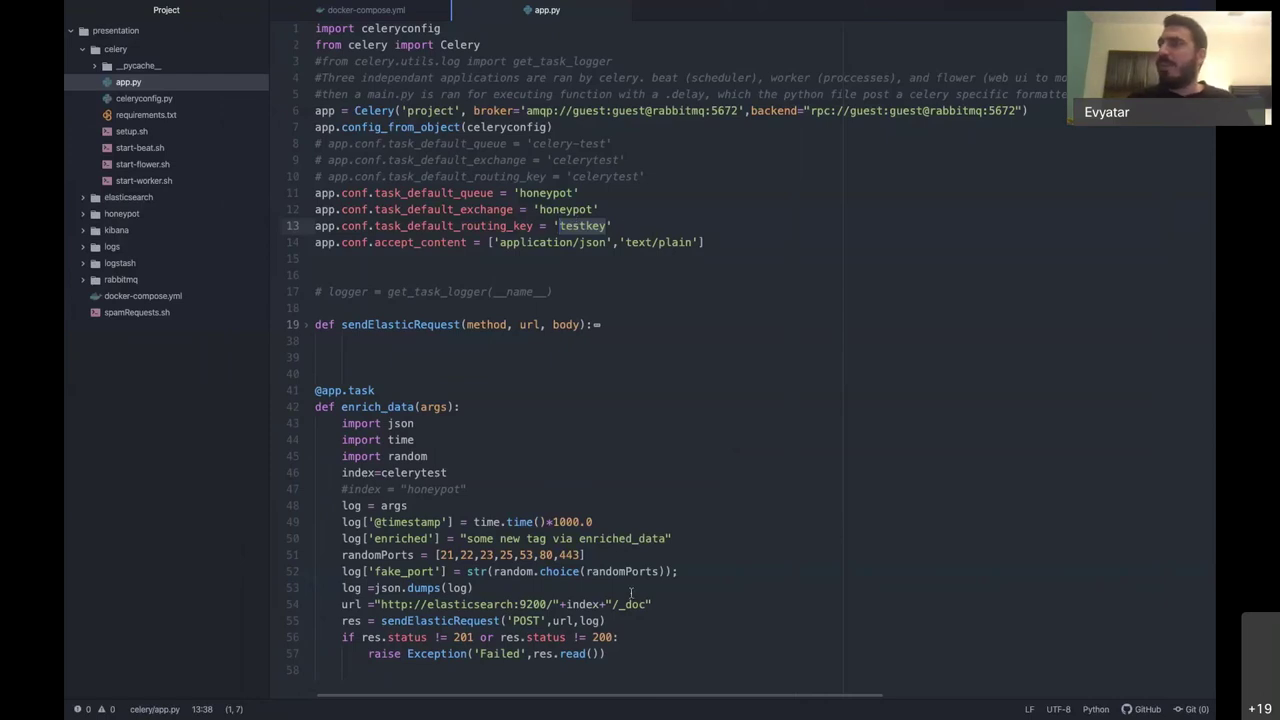
{"action": "key", "text": "ctrl+Right"}
{"action": "key", "text": "ctrl+Right"}
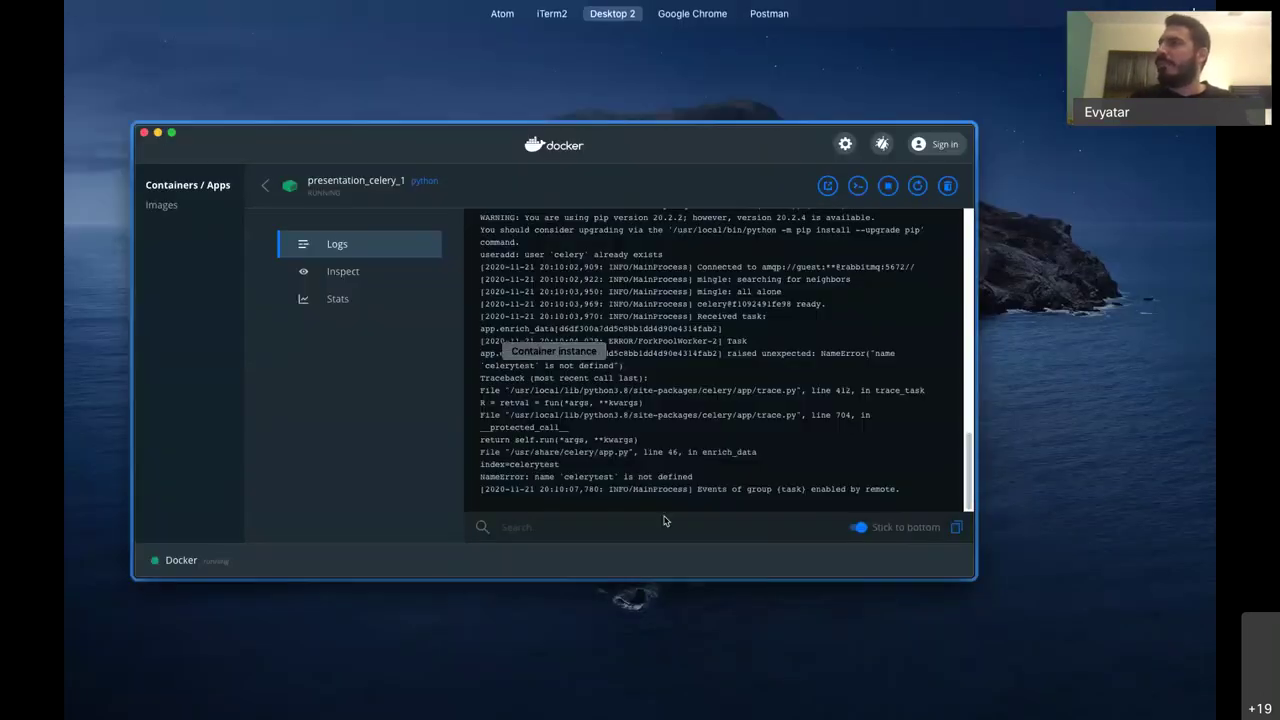
Step: Switch to RabbitMQ in Chrome and check the queued messages totals on the overview
{"action": "mouse_move", "coordinate": [457, 99]}
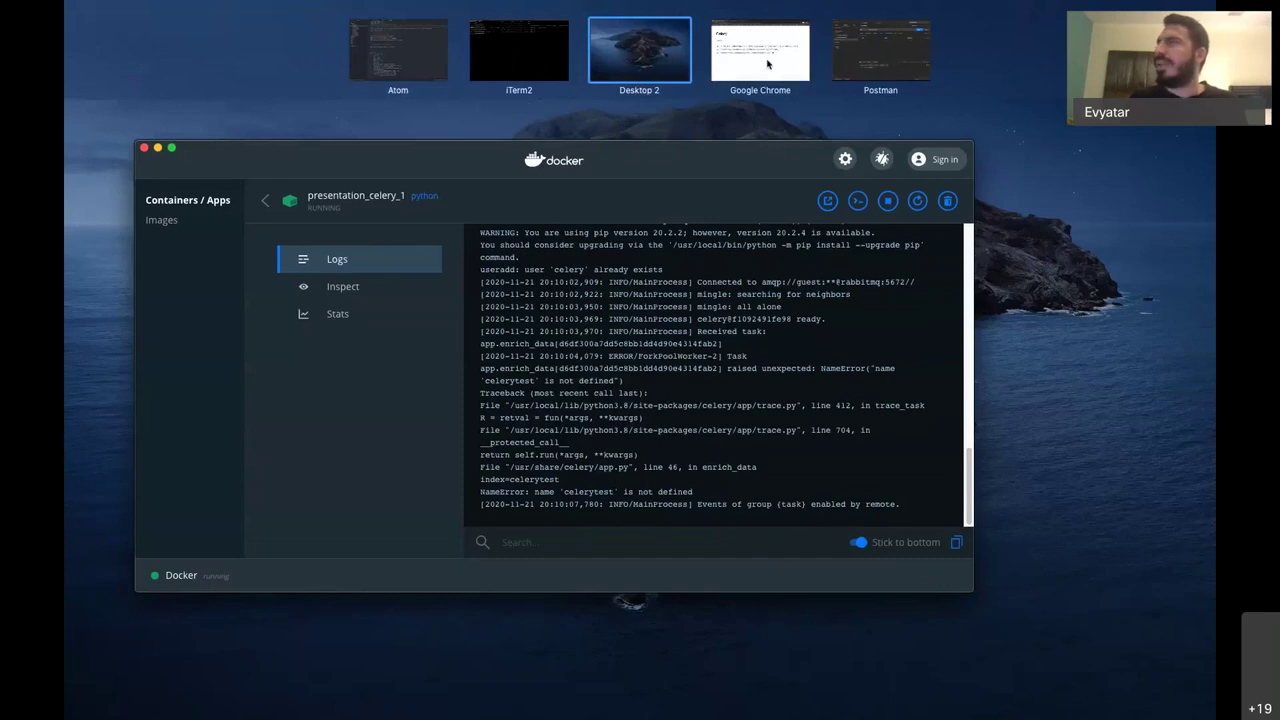
{"action": "left_click", "coordinate": [768, 64]}
{"action": "left_click", "coordinate": [455, 17]}
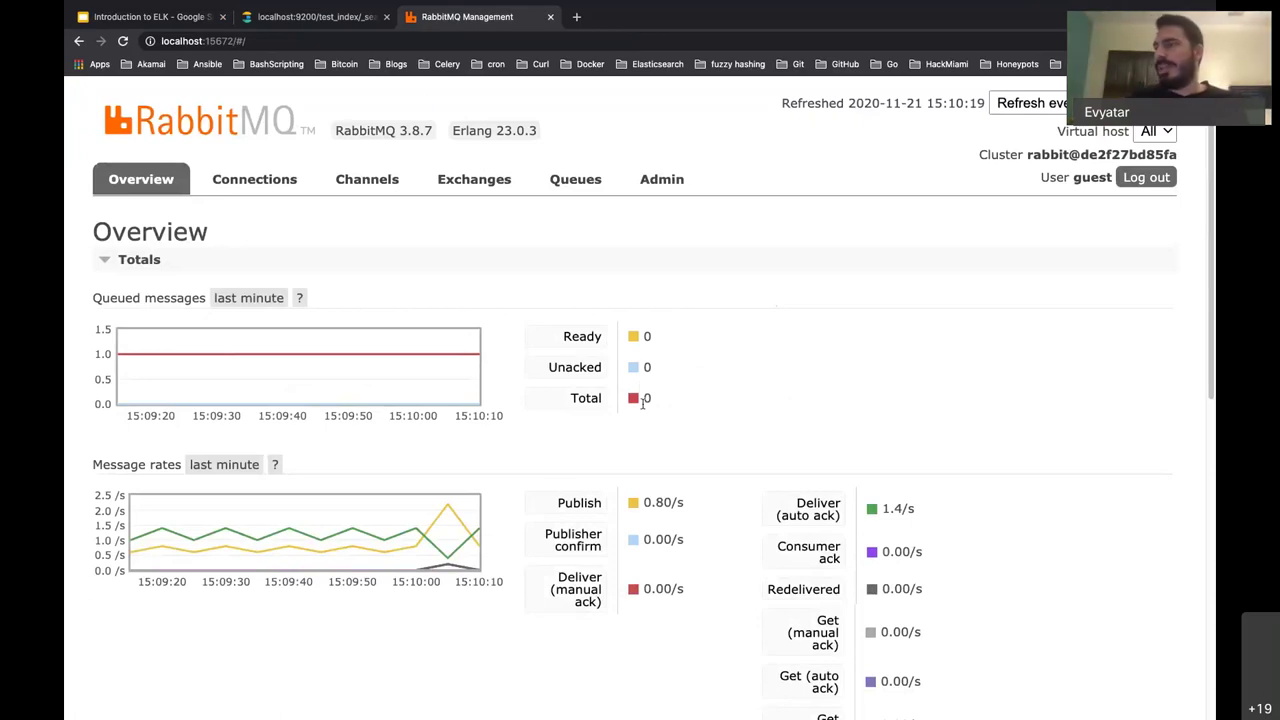
Step: Check the message rates on the overview, open the honeypot queue's details and inspect its message totals and consumers
{"action": "scroll", "coordinate": [688, 502], "scroll_direction": "down", "scroll_amount": 3}
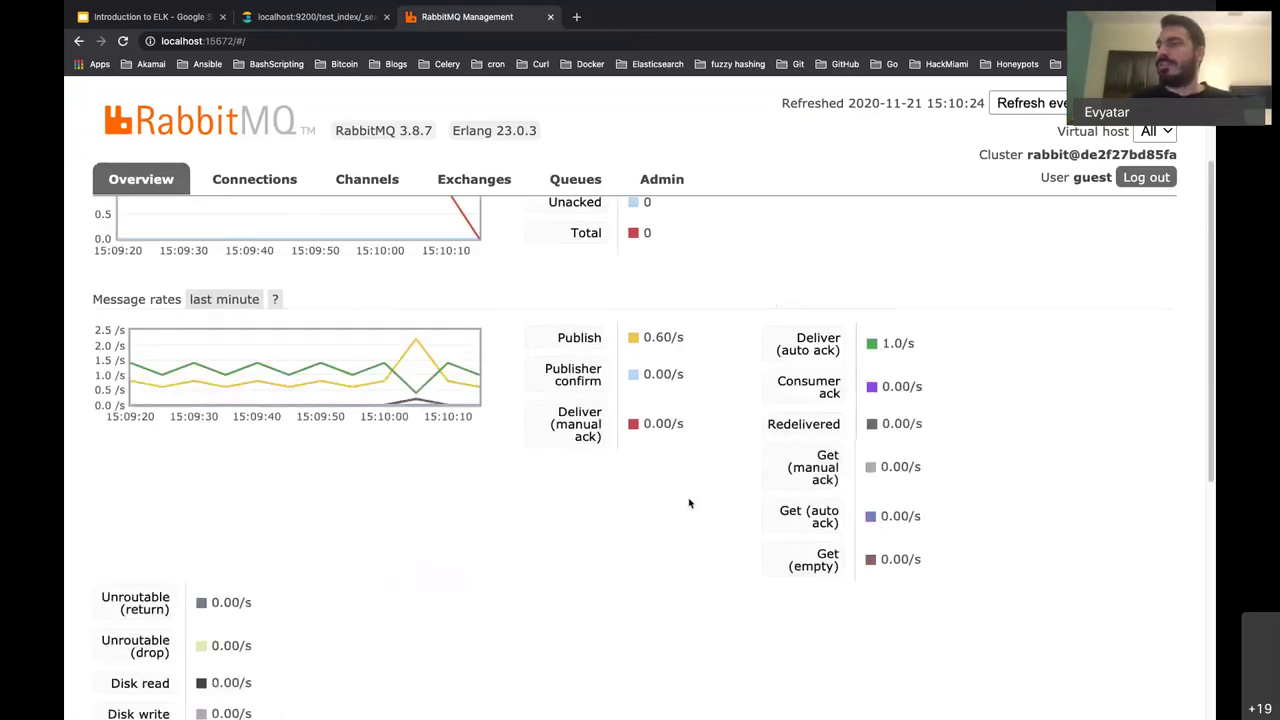
{"action": "scroll", "coordinate": [688, 502], "scroll_direction": "down", "scroll_amount": 3}
{"action": "scroll", "coordinate": [688, 502], "scroll_direction": "up", "scroll_amount": 1}
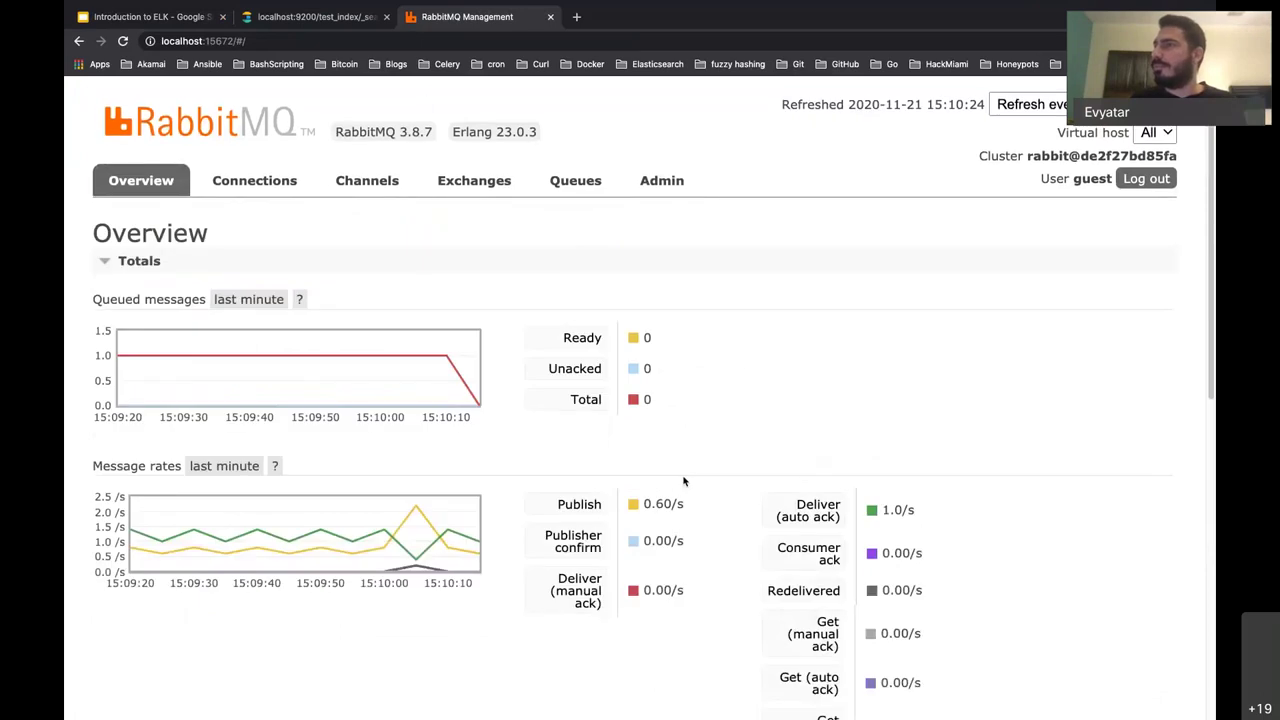
{"action": "left_click", "coordinate": [558, 179]}
{"action": "scroll", "coordinate": [280, 499], "scroll_direction": "down", "scroll_amount": 3}
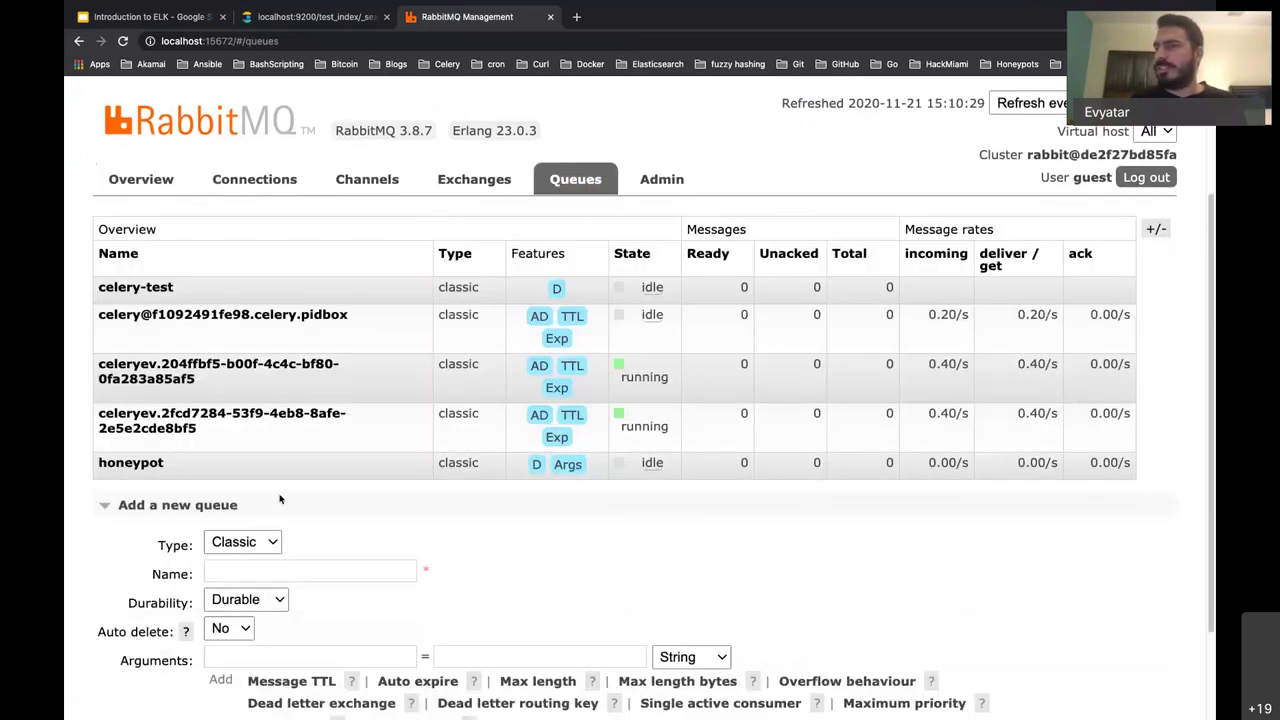
{"action": "left_click", "coordinate": [137, 469]}
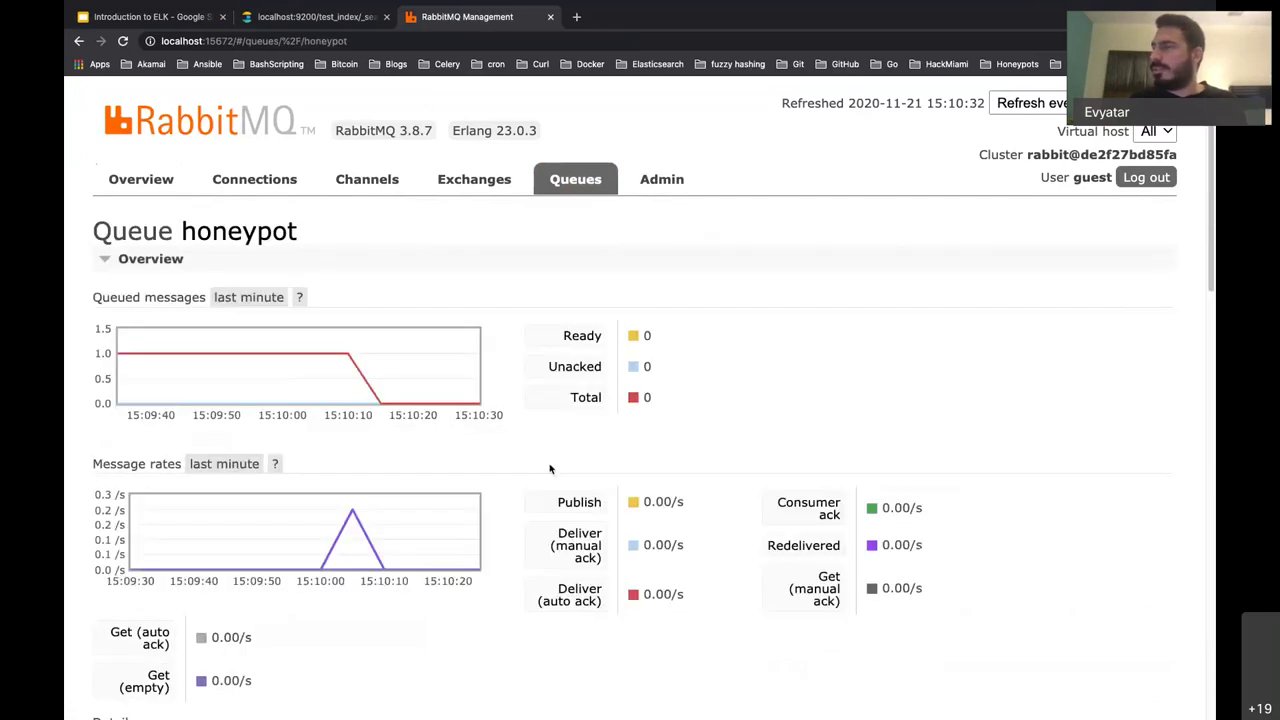
{"action": "scroll", "coordinate": [552, 466], "scroll_direction": "down", "scroll_amount": 3}
{"action": "left_click_drag", "start_coordinate": [752, 466], "coordinate": [640, 468]}
{"action": "left_click", "coordinate": [638, 470]}
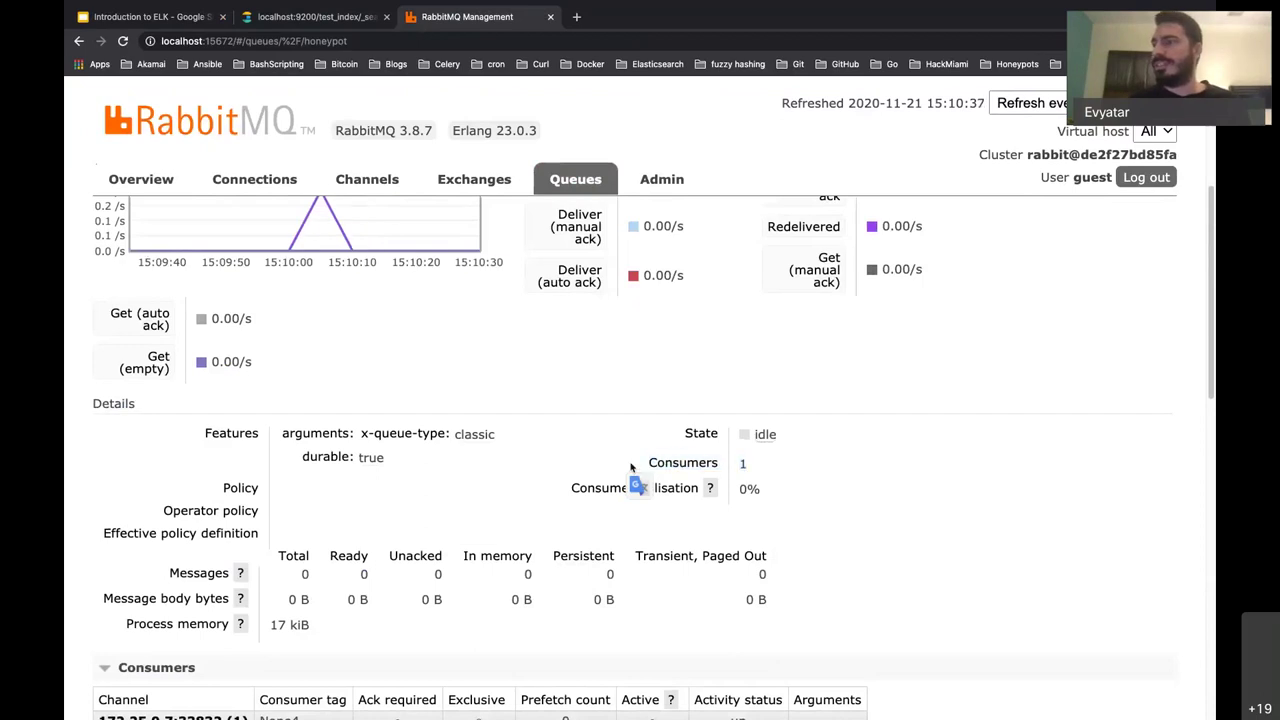
{"action": "left_click_drag", "start_coordinate": [718, 466], "coordinate": [632, 450]}
{"action": "scroll", "coordinate": [625, 463], "scroll_direction": "up", "scroll_amount": 4}
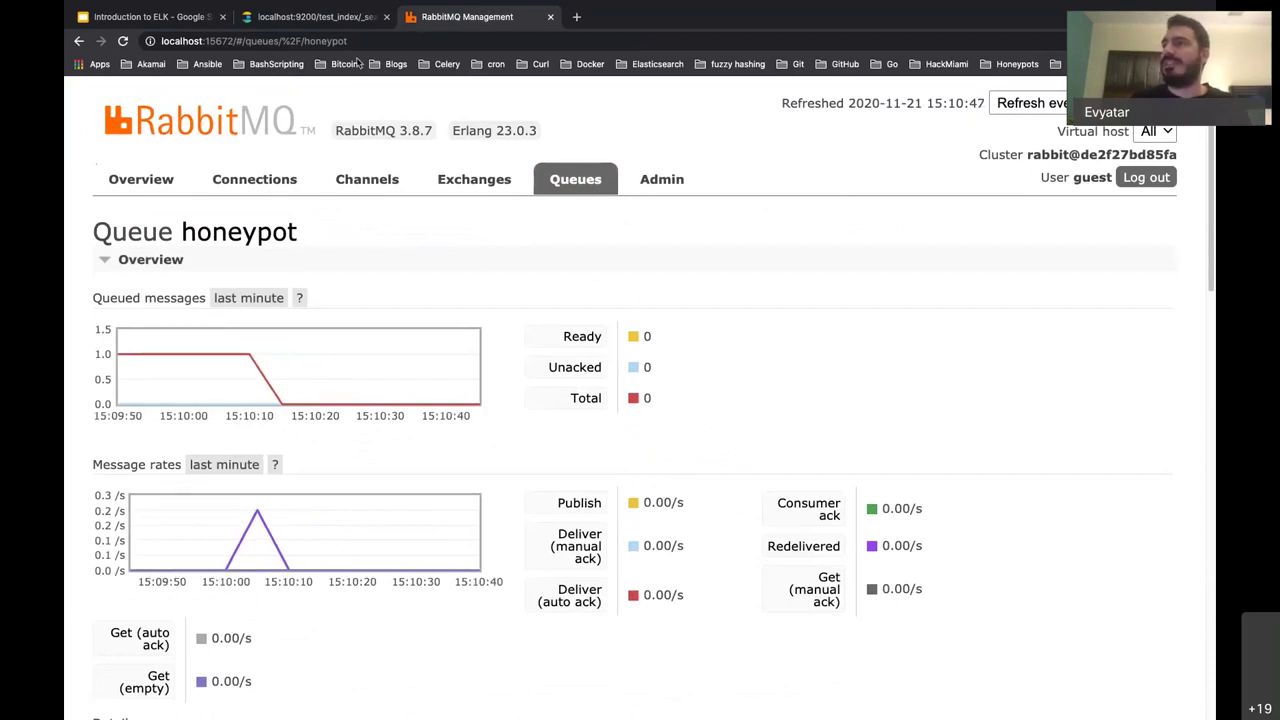
Step: Switch to Atom, collapse the celery folder and open index.php from the honeypot/phpfpm folder
{"action": "key", "text": "super+Tab"}
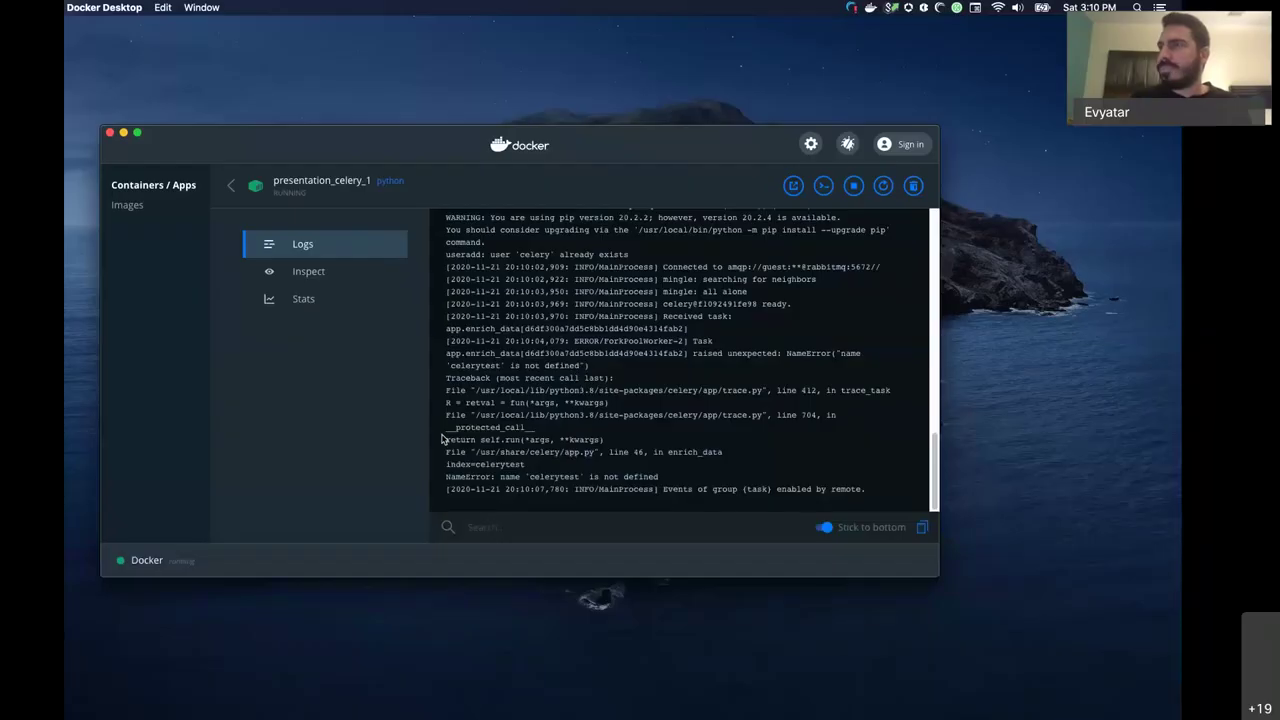
{"action": "key", "text": "super+Tab"}
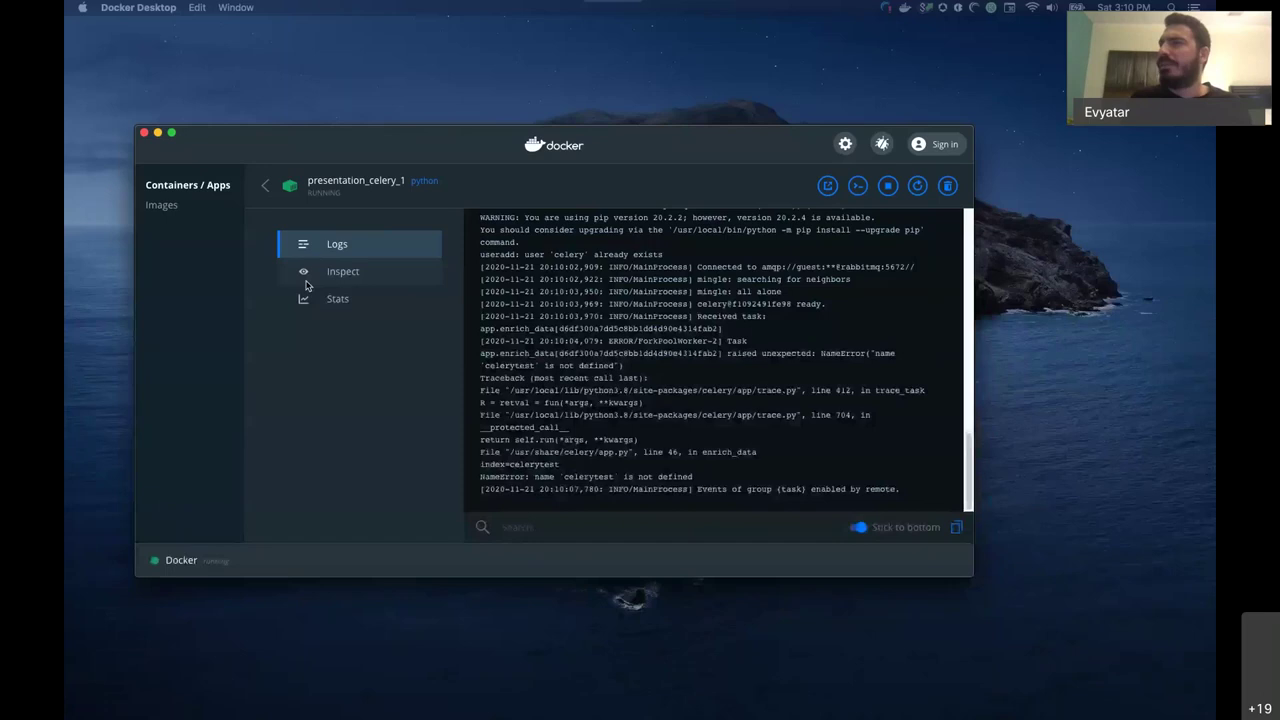
{"action": "key", "text": "ctrl+Up"}
{"action": "left_click", "coordinate": [445, 75]}
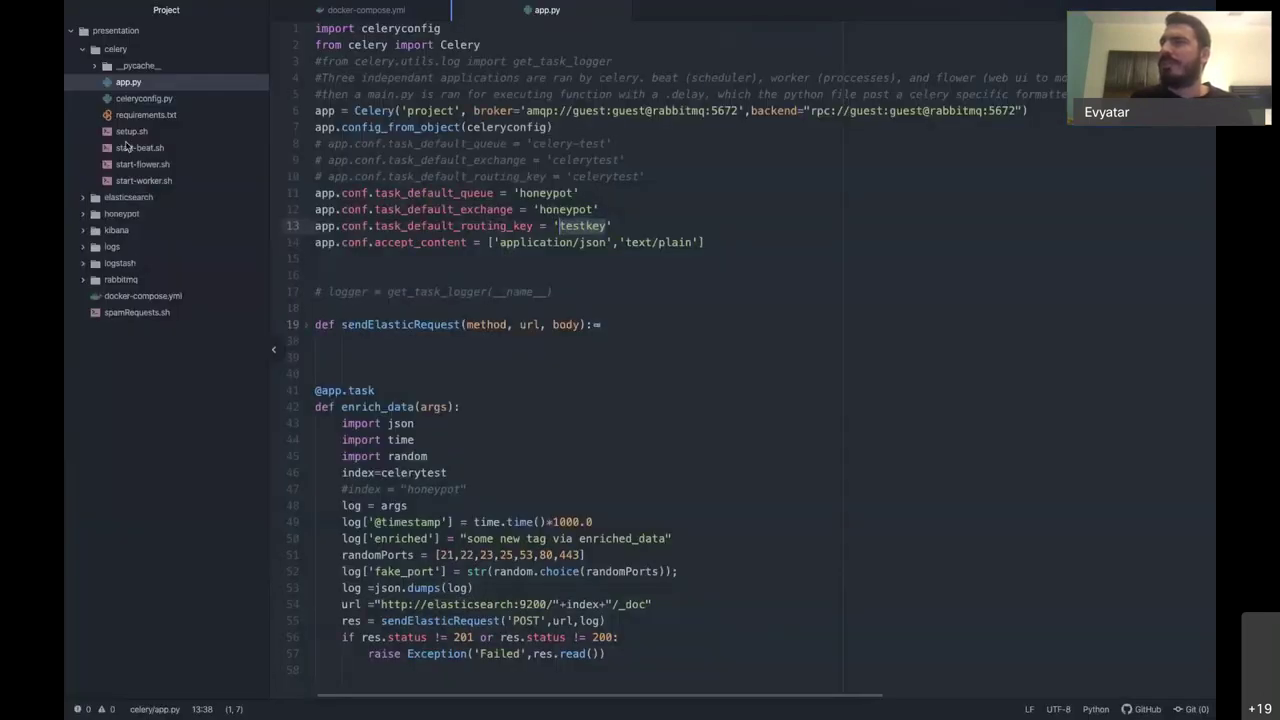
{"action": "left_click", "coordinate": [100, 49]}
{"action": "left_click", "coordinate": [86, 85]}
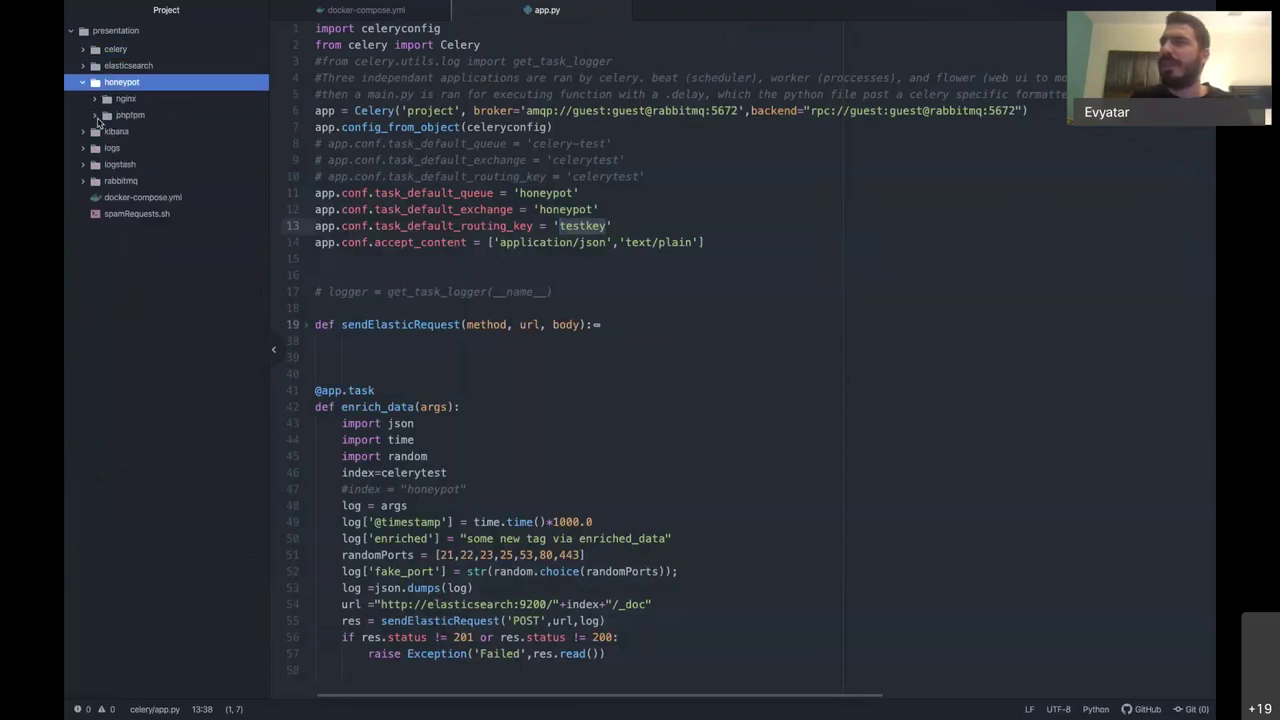
{"action": "left_click", "coordinate": [99, 118]}
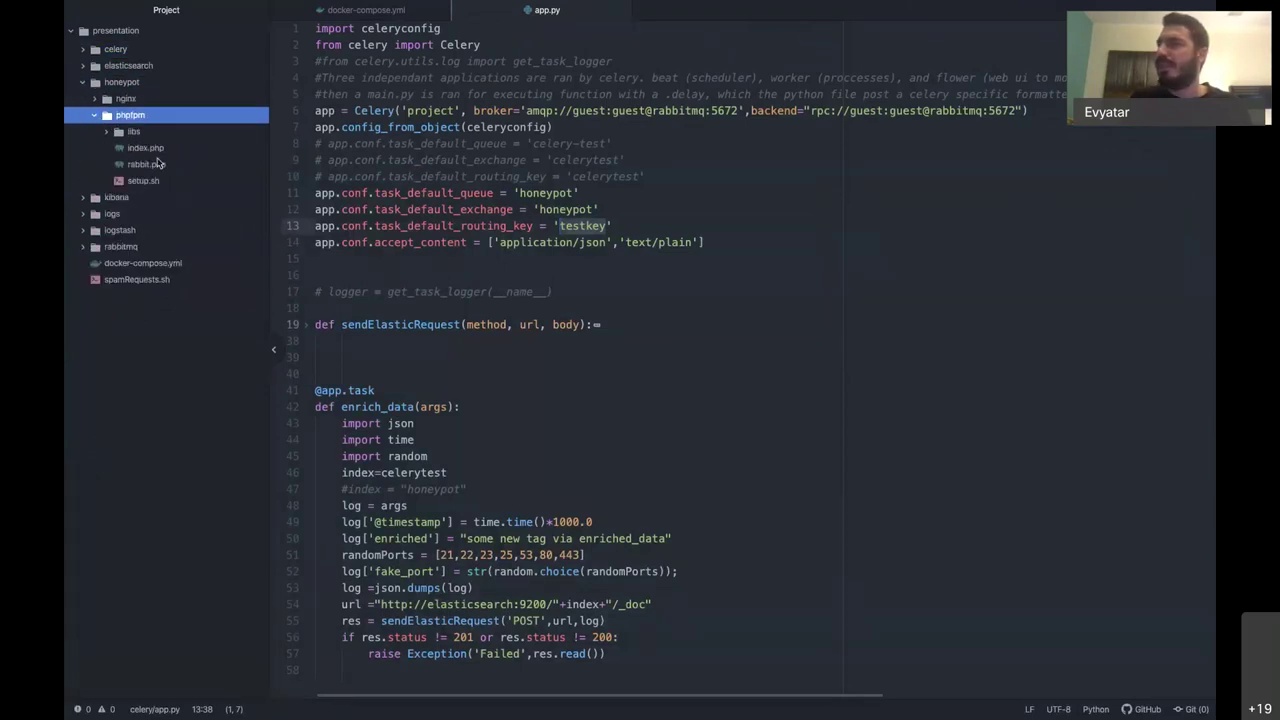
{"action": "left_click", "coordinate": [145, 148]}
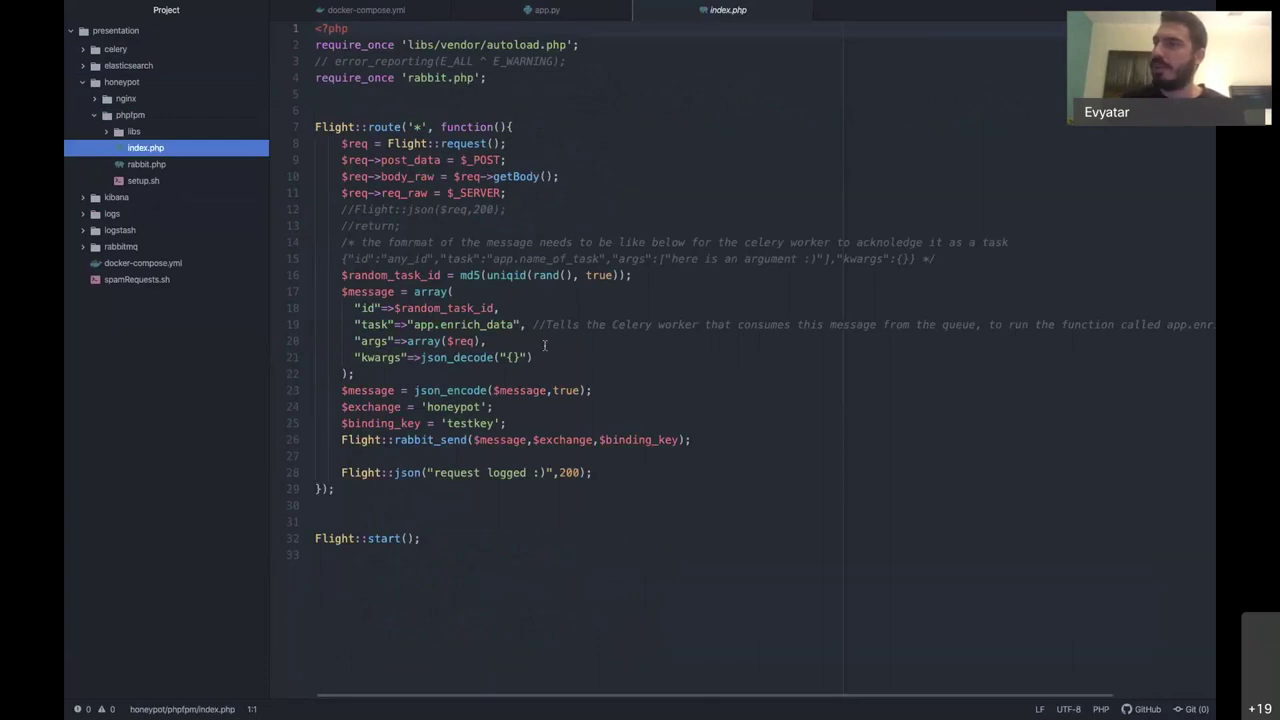
Step: Examine the message array in index.php, focusing on the id and the app.enrich_data task name
{"action": "left_click_drag", "start_coordinate": [349, 374], "coordinate": [316, 275]}
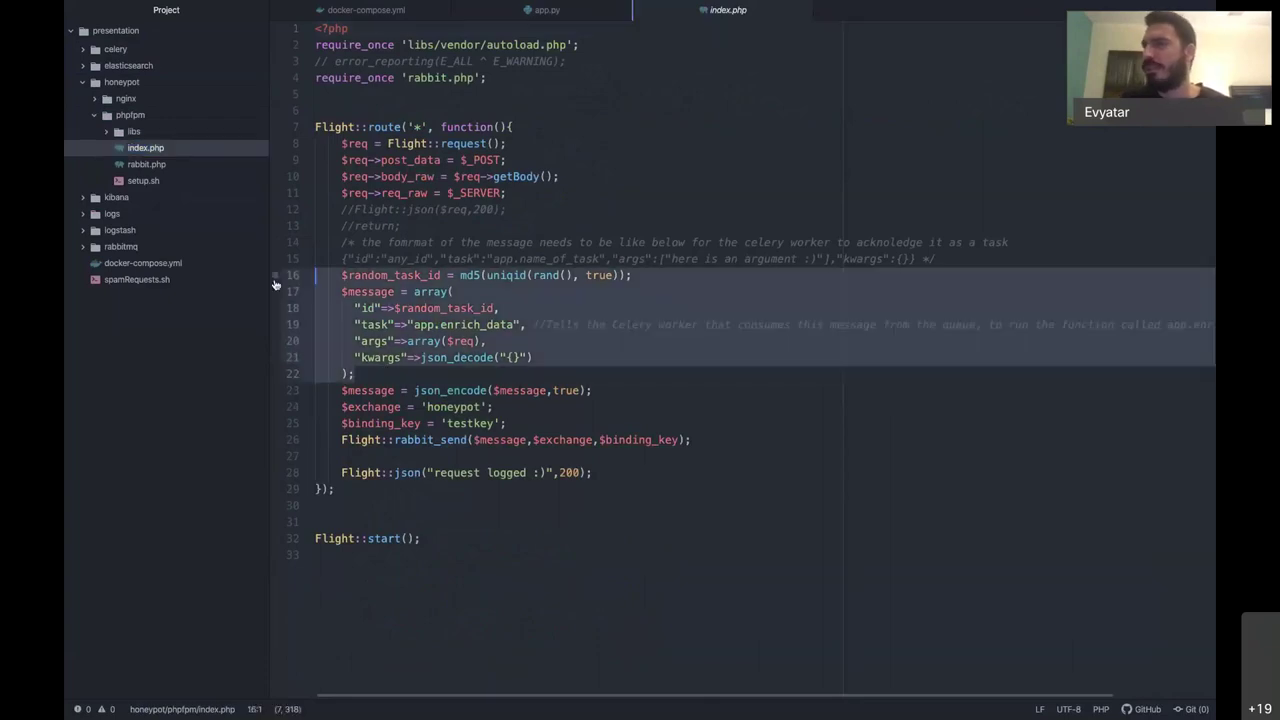
{"action": "left_click", "coordinate": [366, 308]}
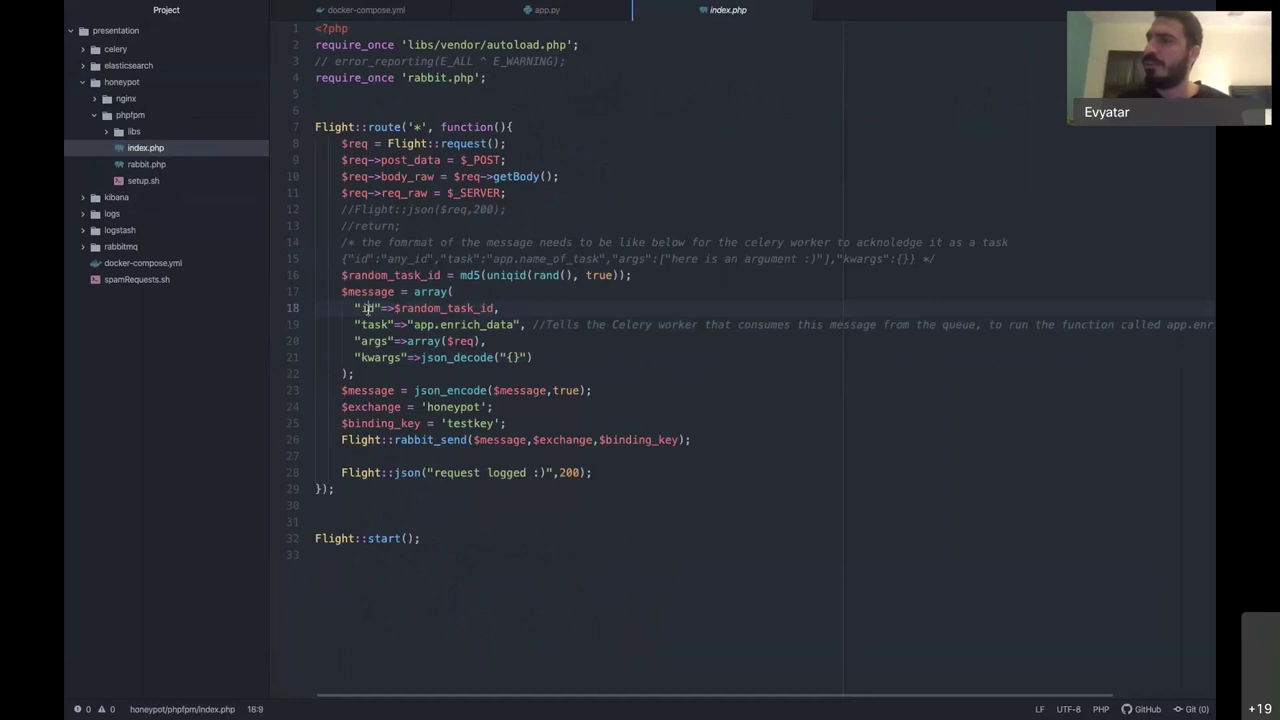
{"action": "left_click_drag", "start_coordinate": [415, 324], "coordinate": [517, 325]}
{"action": "left_click", "coordinate": [492, 340]}
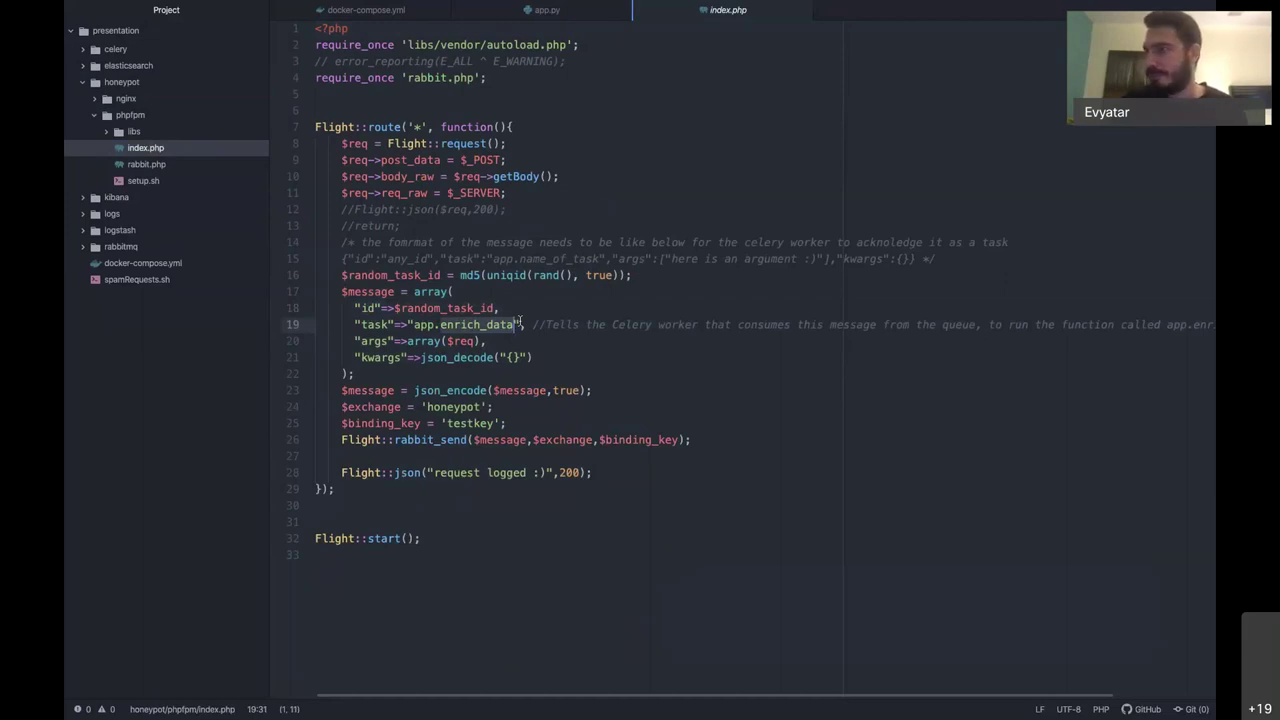
{"action": "left_click", "coordinate": [531, 325]}
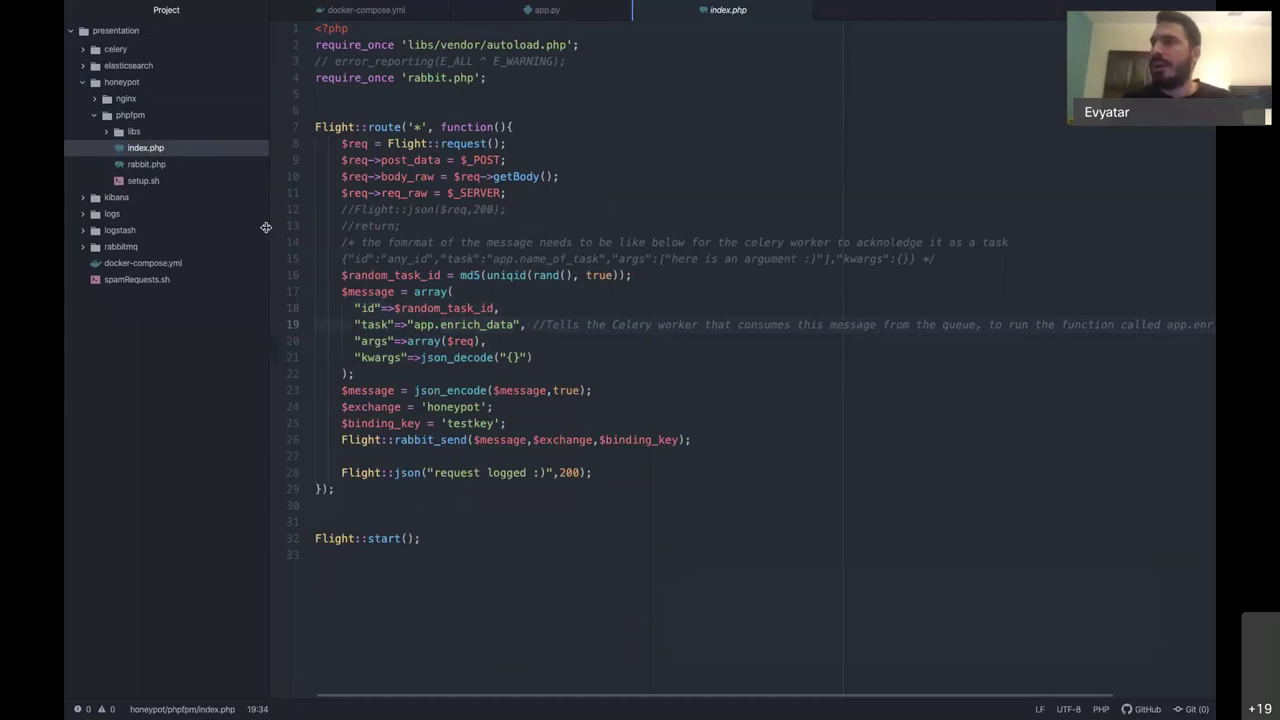
Step: Reopen app.py from the celery folder and review the enrich_data lines that build the log and send it to Elasticsearch
{"action": "left_click", "coordinate": [82, 49]}
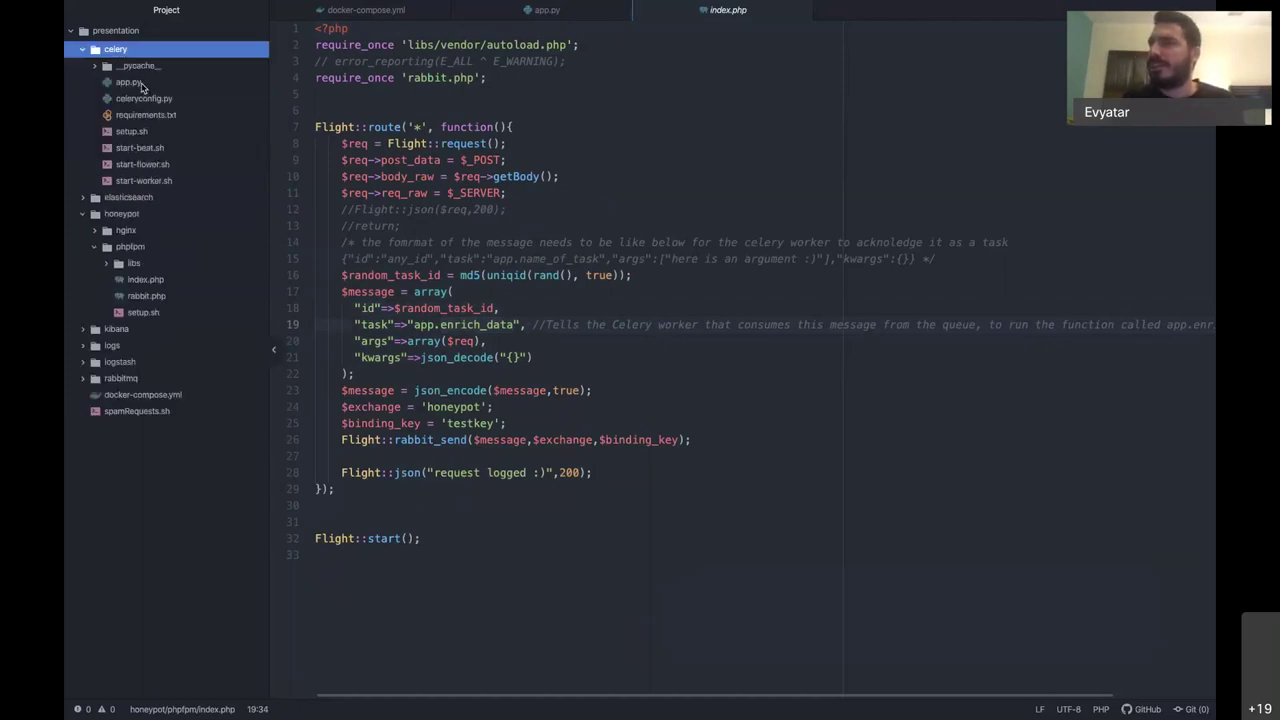
{"action": "left_click", "coordinate": [139, 84]}
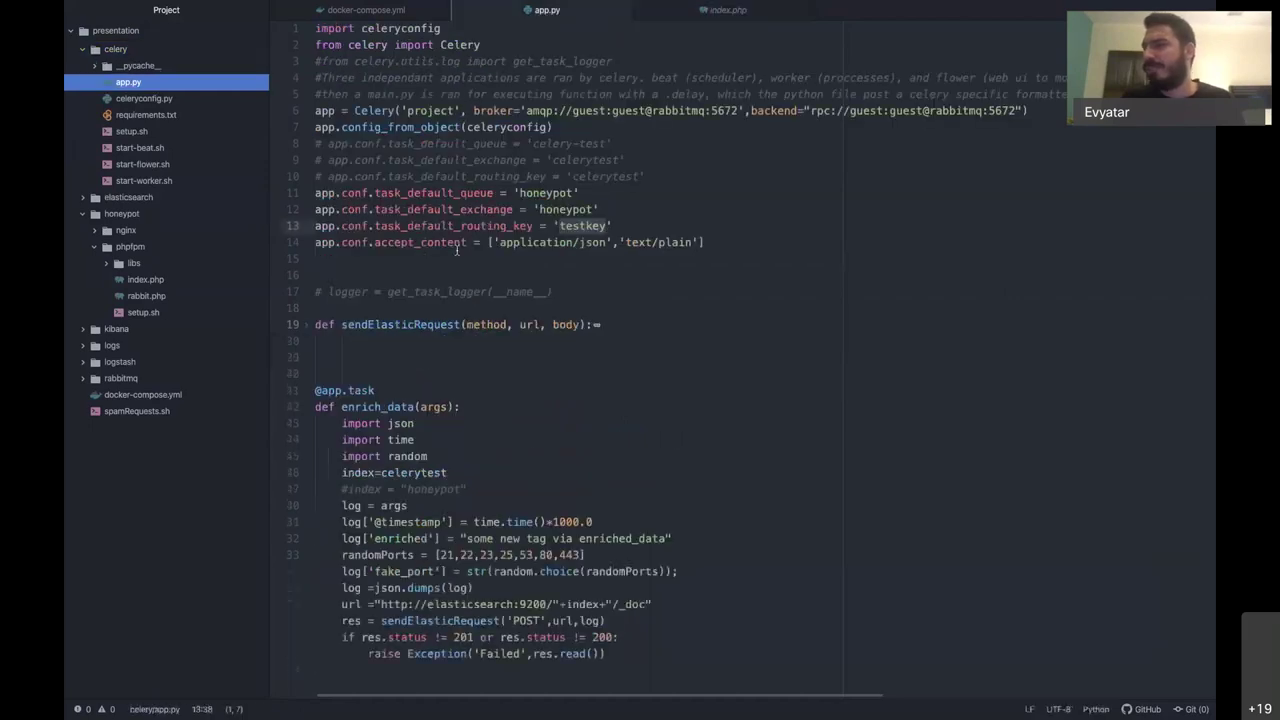
{"action": "left_click", "coordinate": [444, 584]}
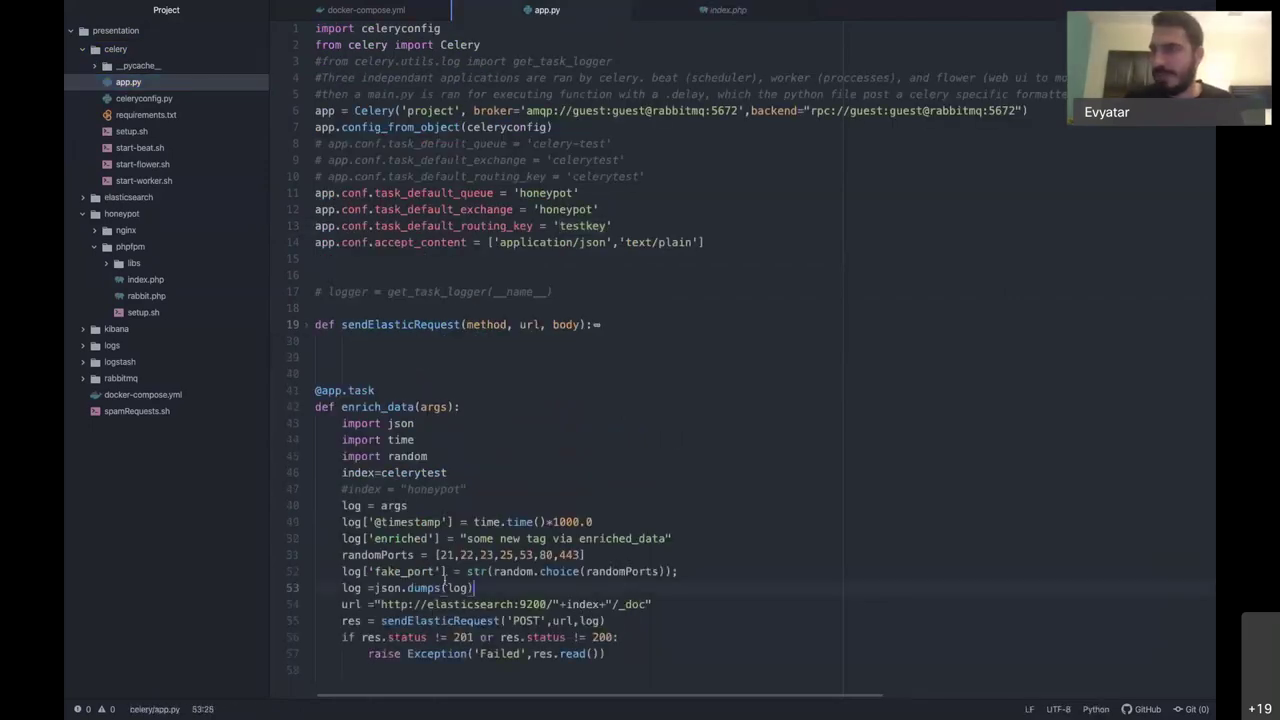
{"action": "left_click_drag", "start_coordinate": [444, 587], "coordinate": [265, 453]}
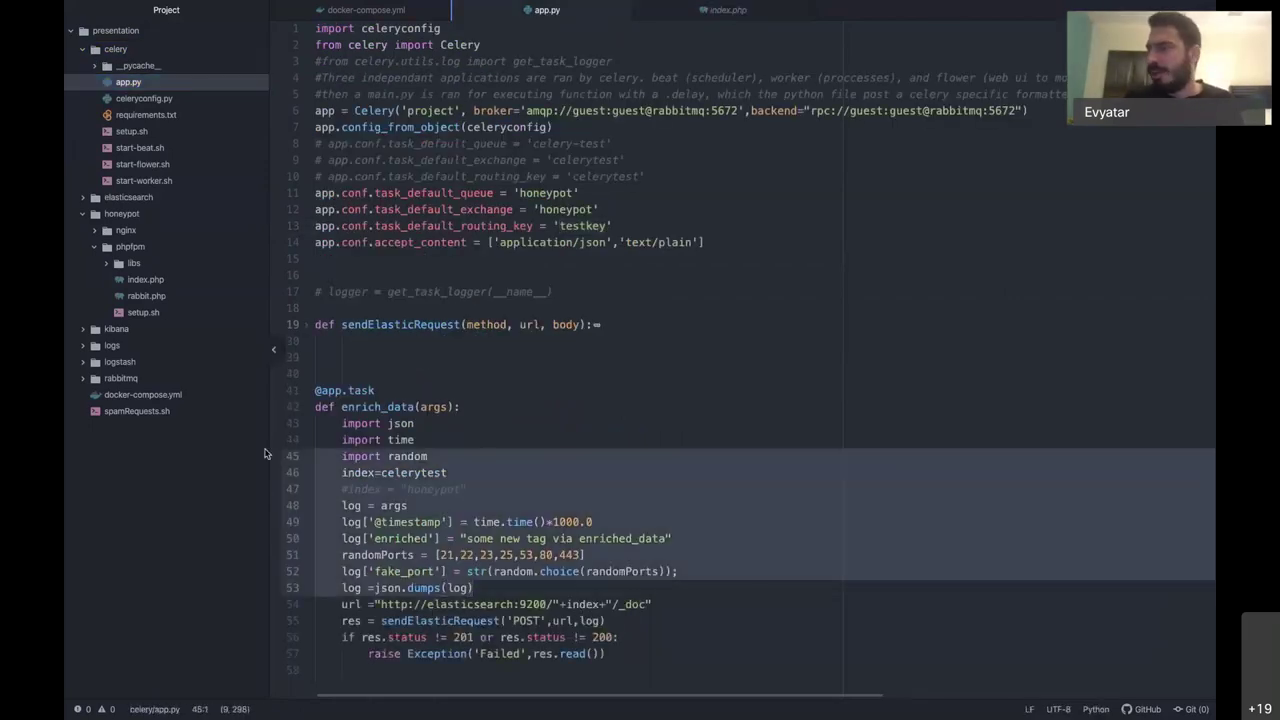
{"action": "left_click", "coordinate": [434, 620]}
{"action": "left_click_drag", "start_coordinate": [622, 657], "coordinate": [302, 627]}
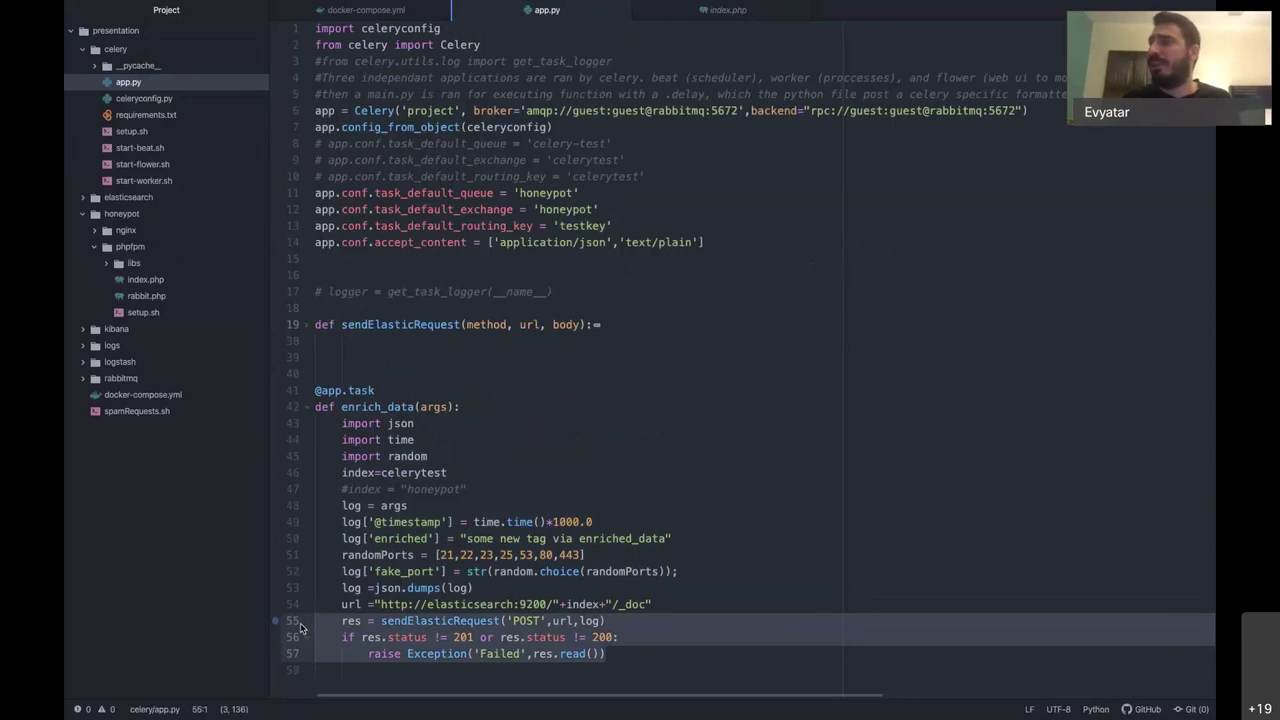
Step: Switch to Postman and open the request for creating the honeypot index from the elasticsearch first examples folder
{"action": "key", "text": "super+Tab"}
{"action": "key", "text": "super+Tab"}
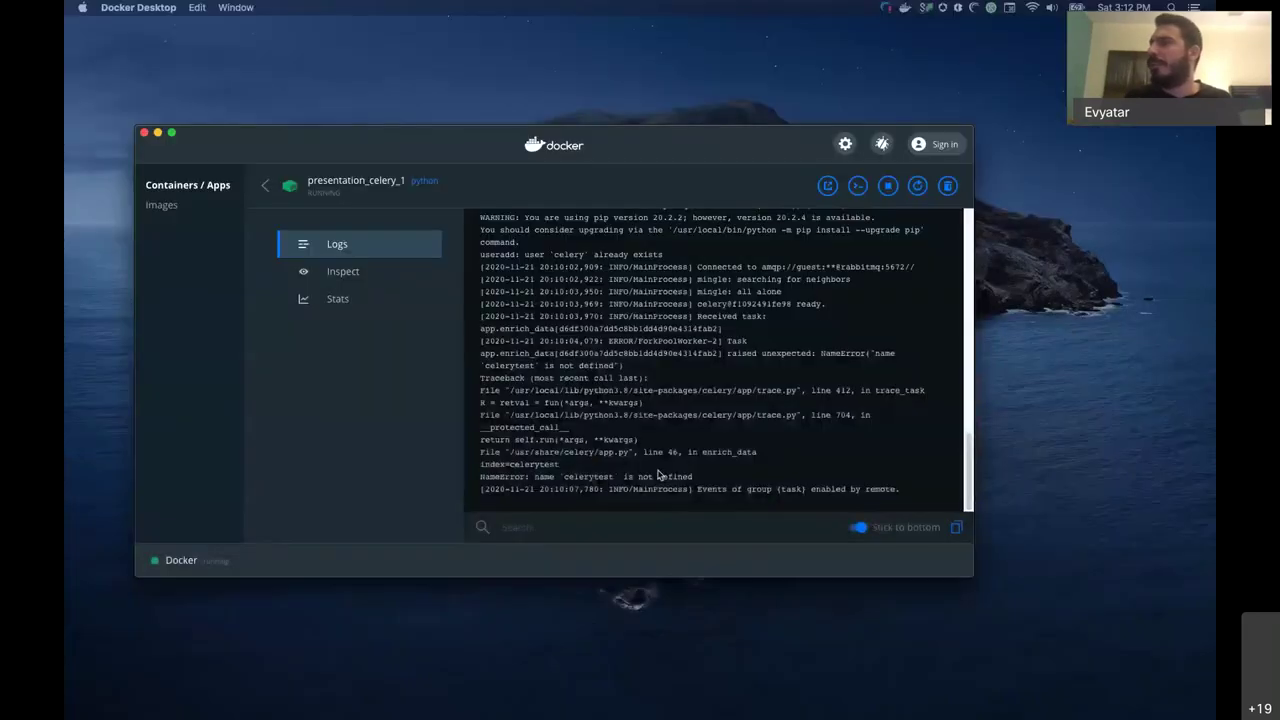
{"action": "key", "text": "ctrl+Up"}
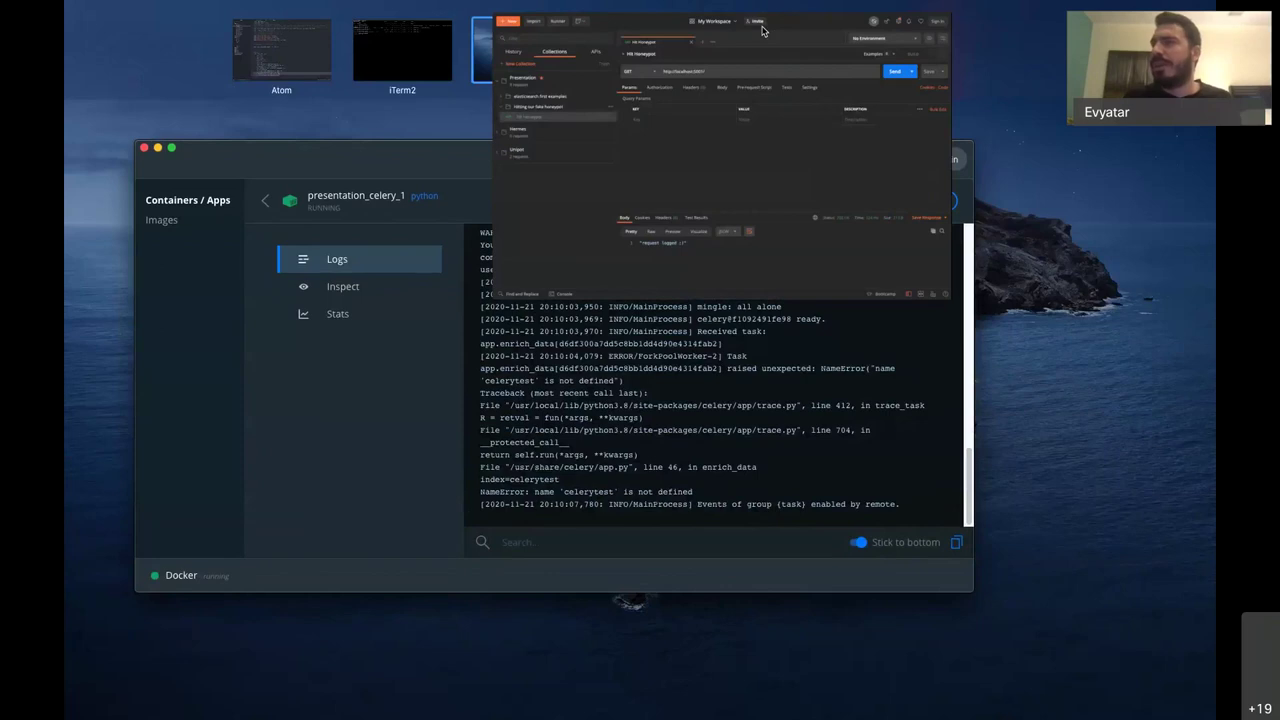
{"action": "left_click", "coordinate": [762, 30]}
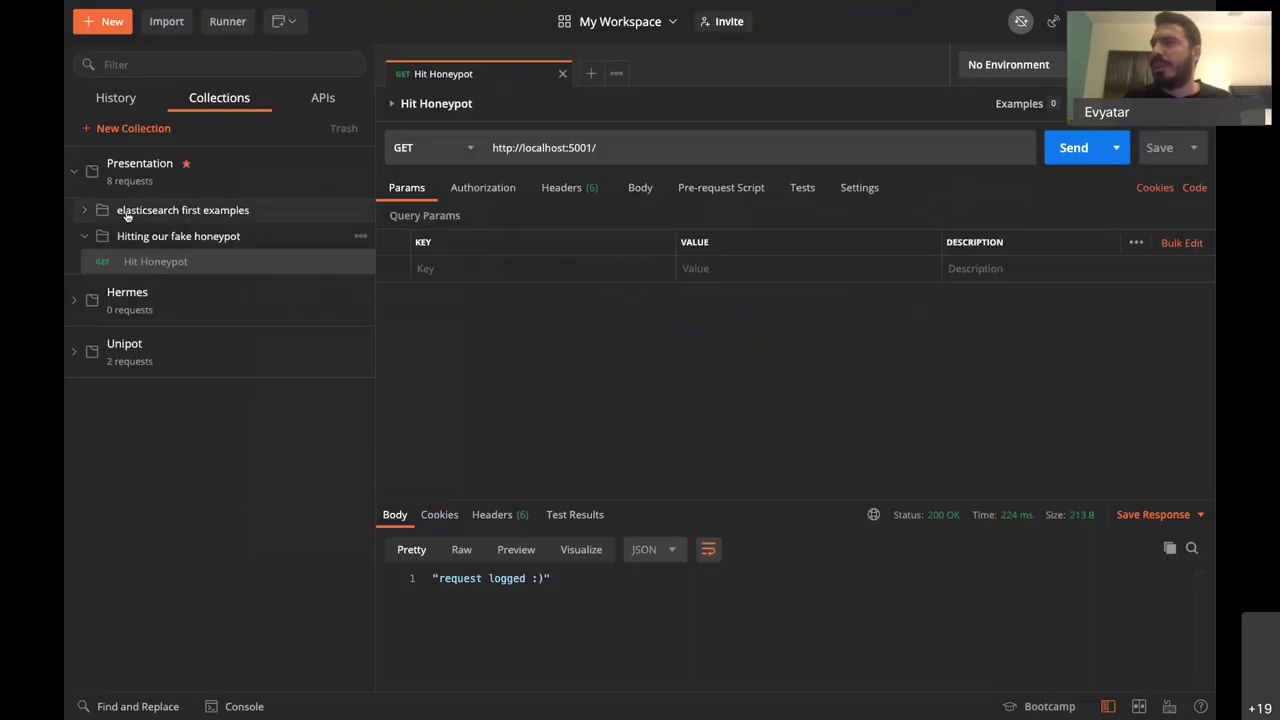
{"action": "left_click", "coordinate": [92, 211]}
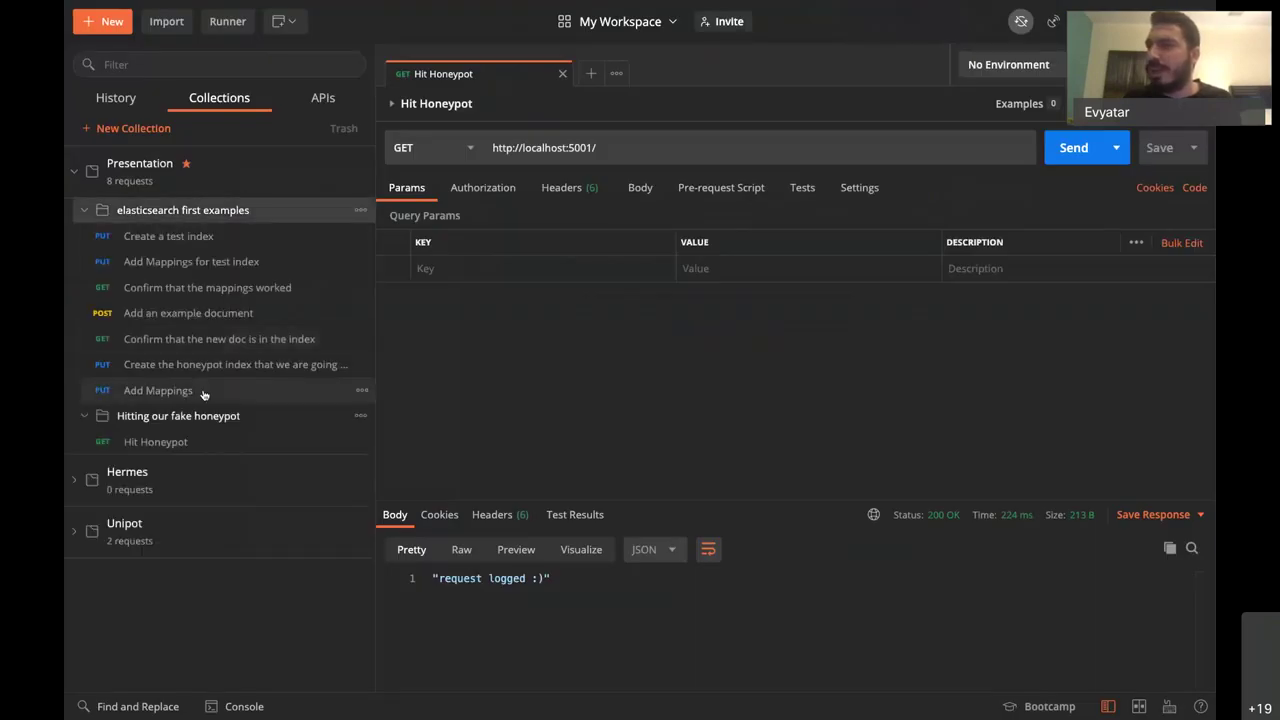
{"action": "left_click", "coordinate": [205, 365]}
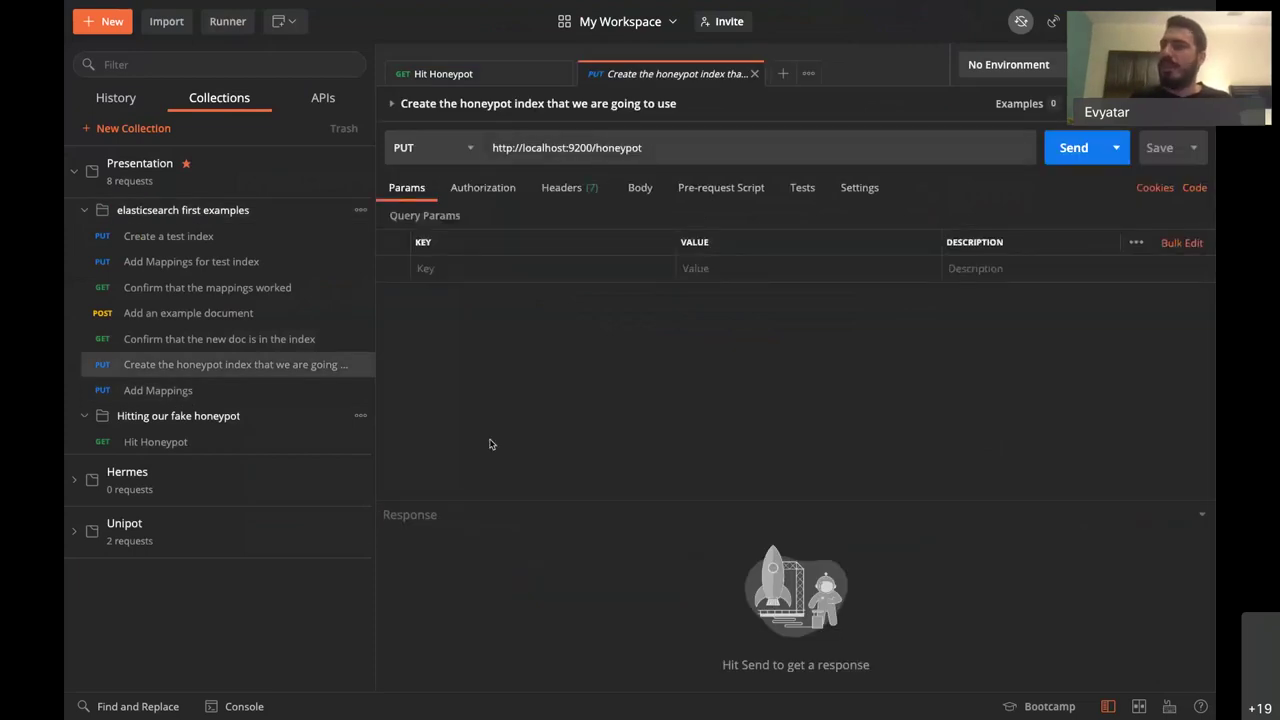
Step: Switch back to Atom, uncomment index = "honeypot" and comment out index=celerytest in the enrich_data function of app.py
{"action": "key", "text": "alt+Tab"}
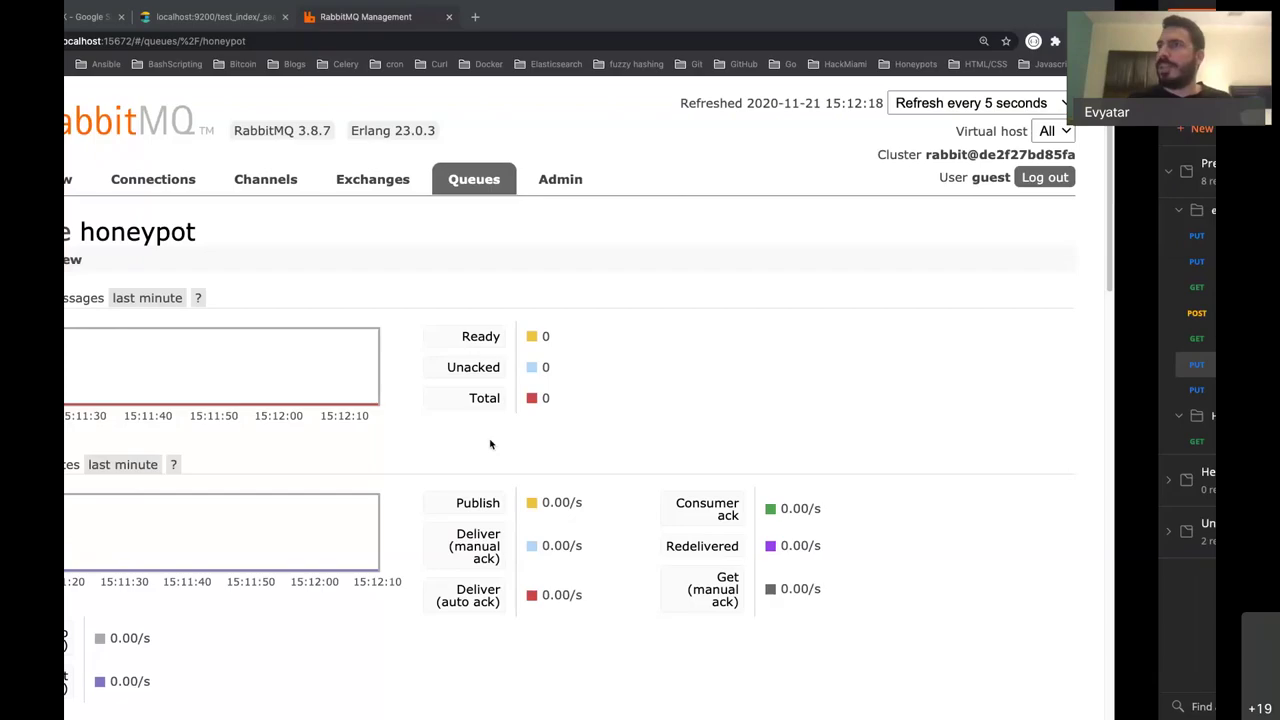
{"action": "key", "text": "ctrl+Up"}
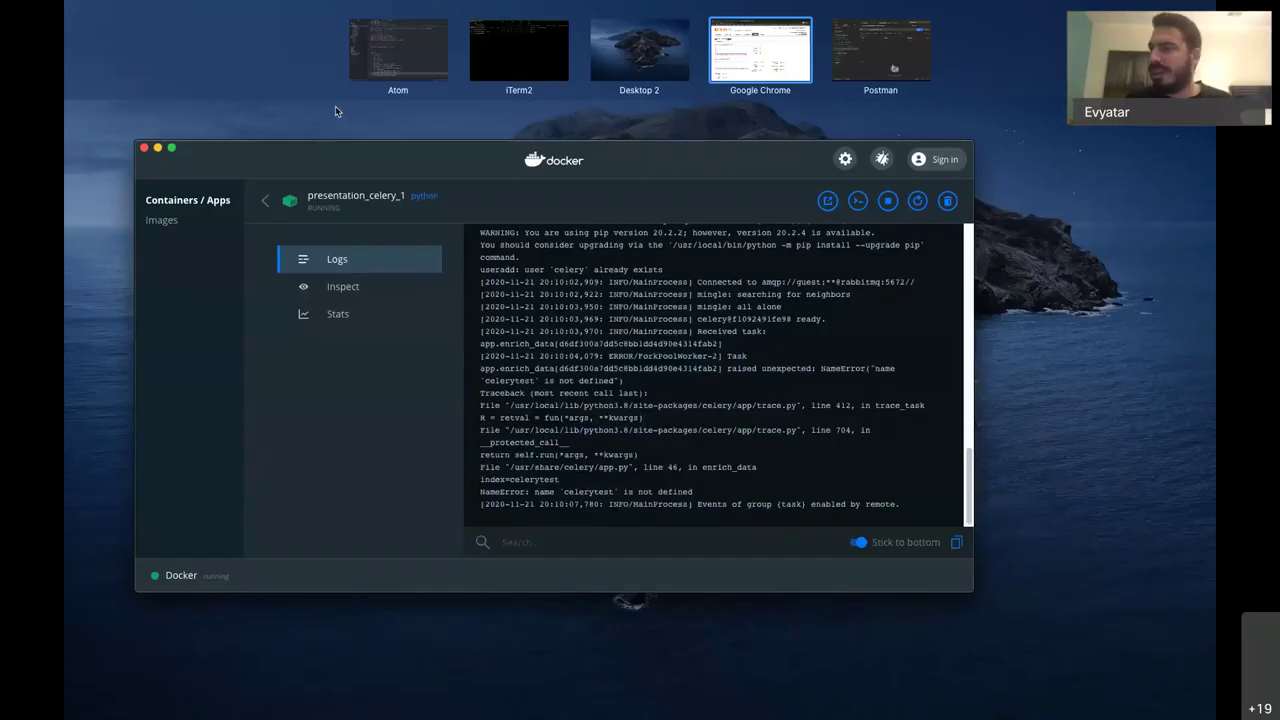
{"action": "left_click", "coordinate": [335, 106]}
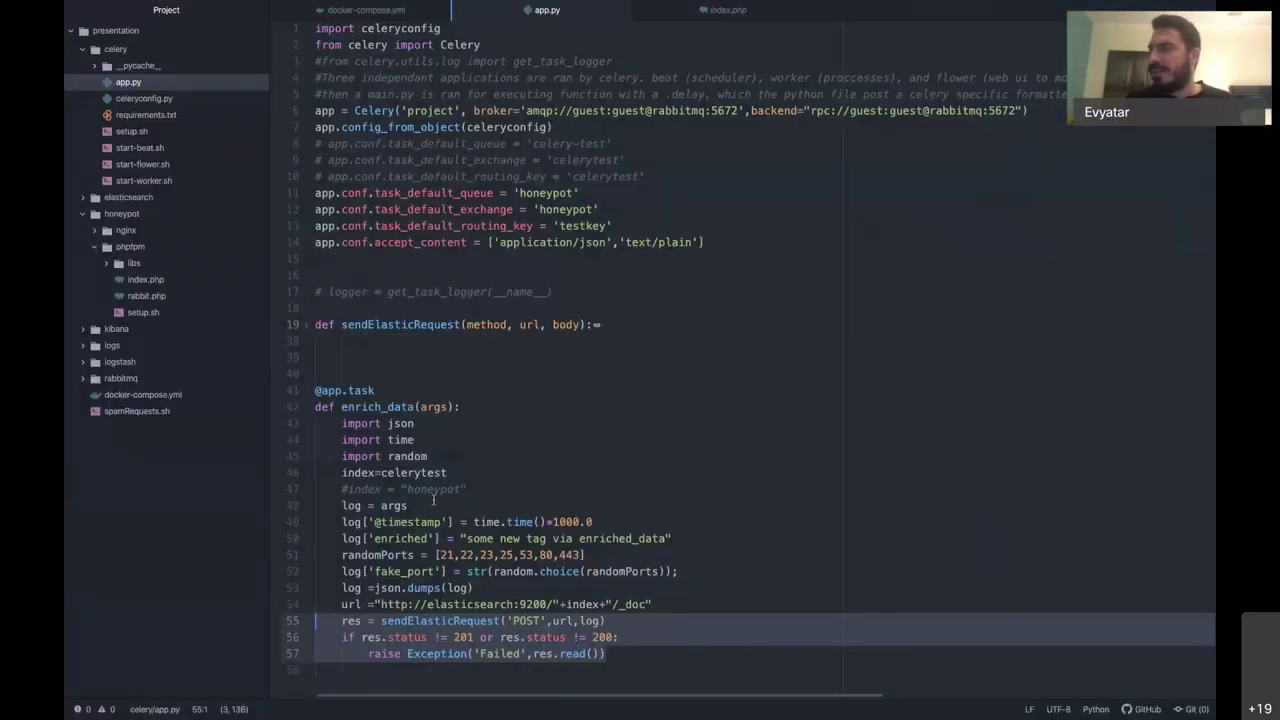
{"action": "left_click", "coordinate": [407, 473]}
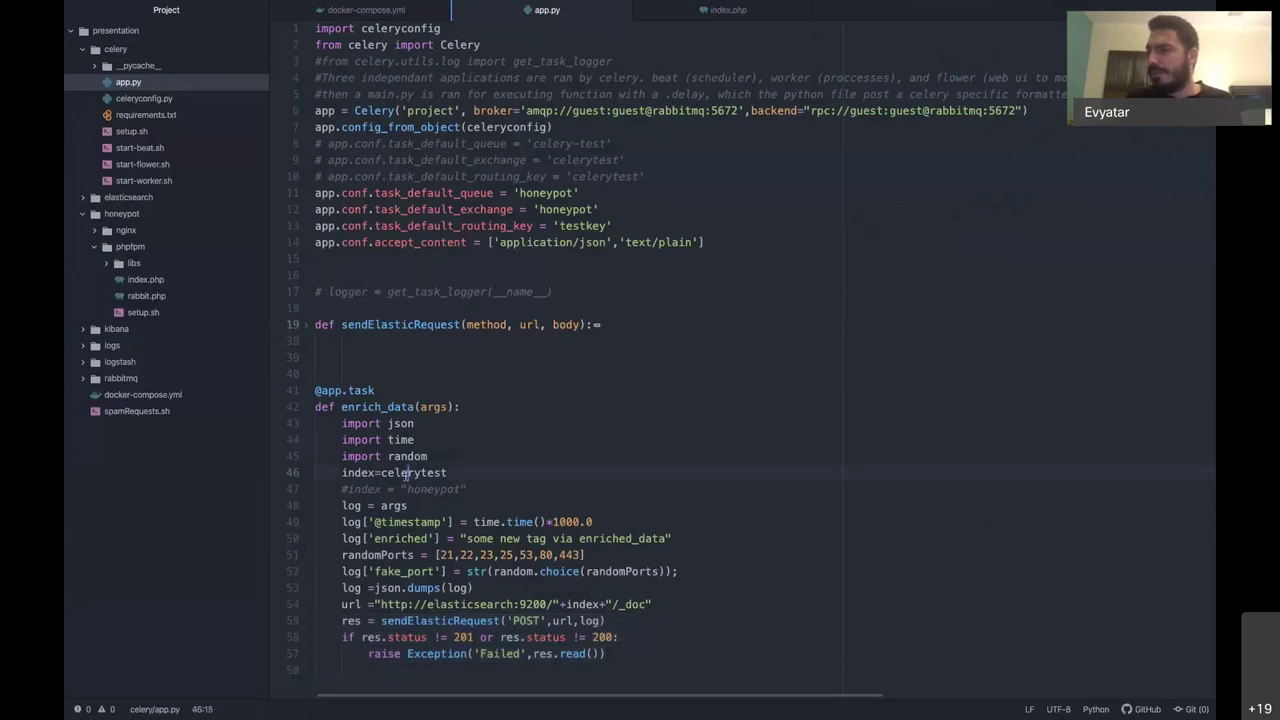
{"action": "left_click", "coordinate": [349, 489]}
{"action": "key", "text": "BackSpace"}
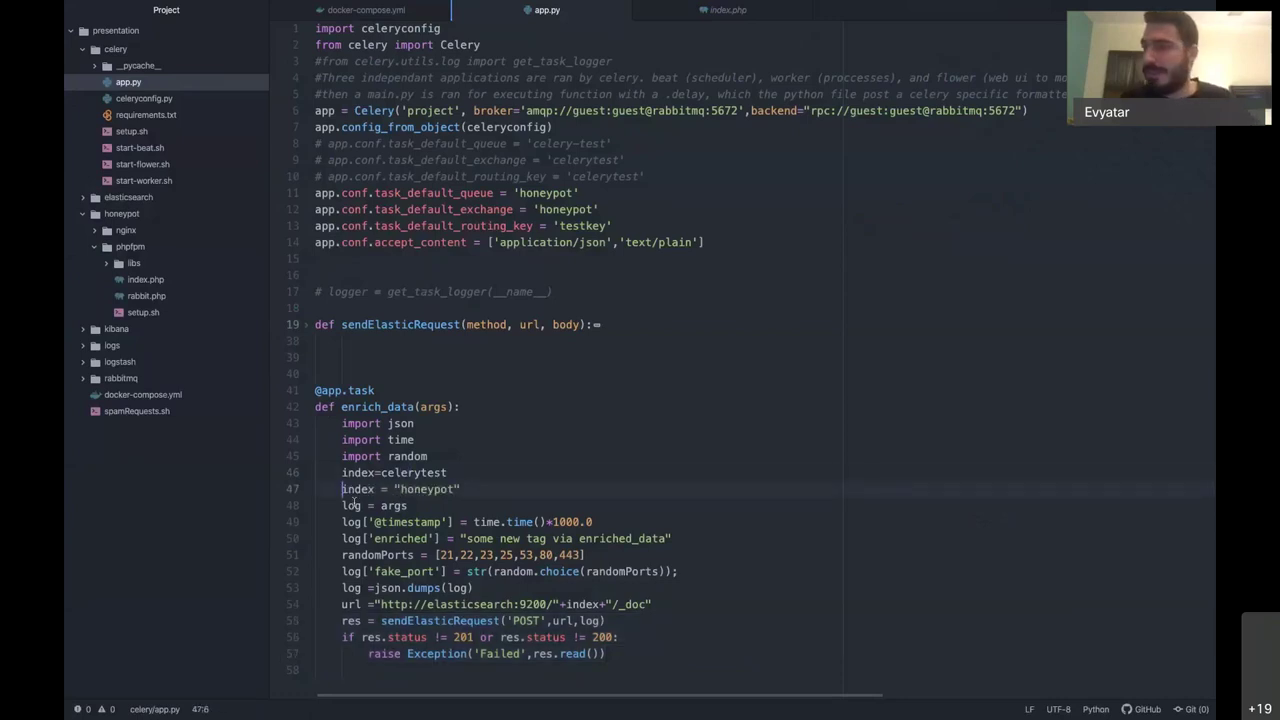
{"action": "key", "text": "Up"}
{"action": "type", "text": "#"}
{"action": "left_click", "coordinate": [404, 489]}
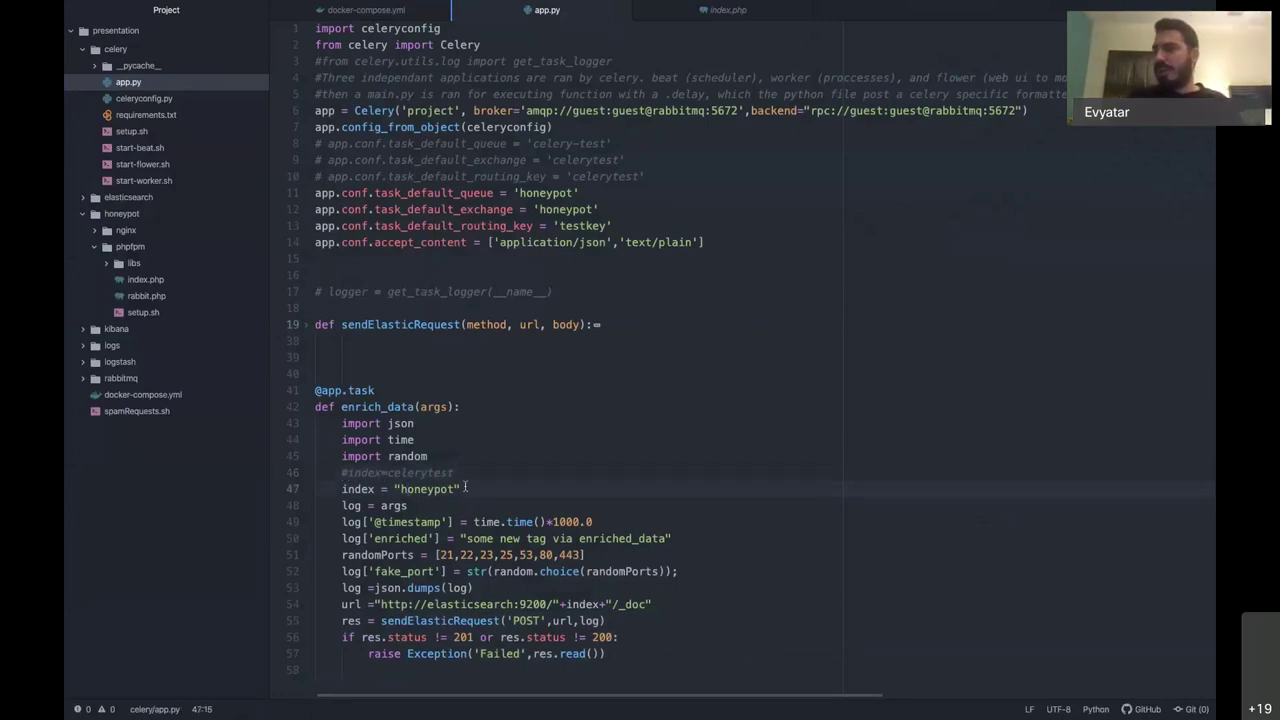
Step: Review the honeypot index value and how the index variable is used in the Elasticsearch _doc URL
{"action": "left_click", "coordinate": [465, 489]}
{"action": "double_click", "coordinate": [458, 489]}
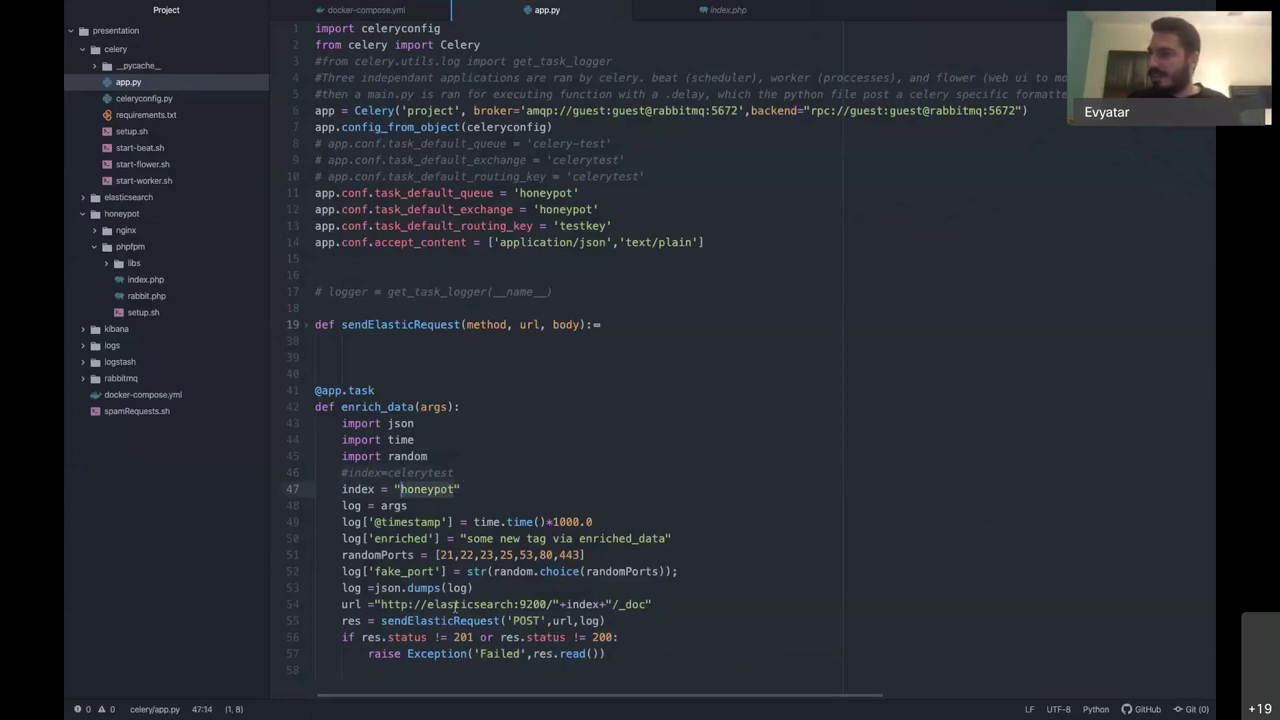
{"action": "left_click_drag", "start_coordinate": [380, 604], "coordinate": [630, 604]}
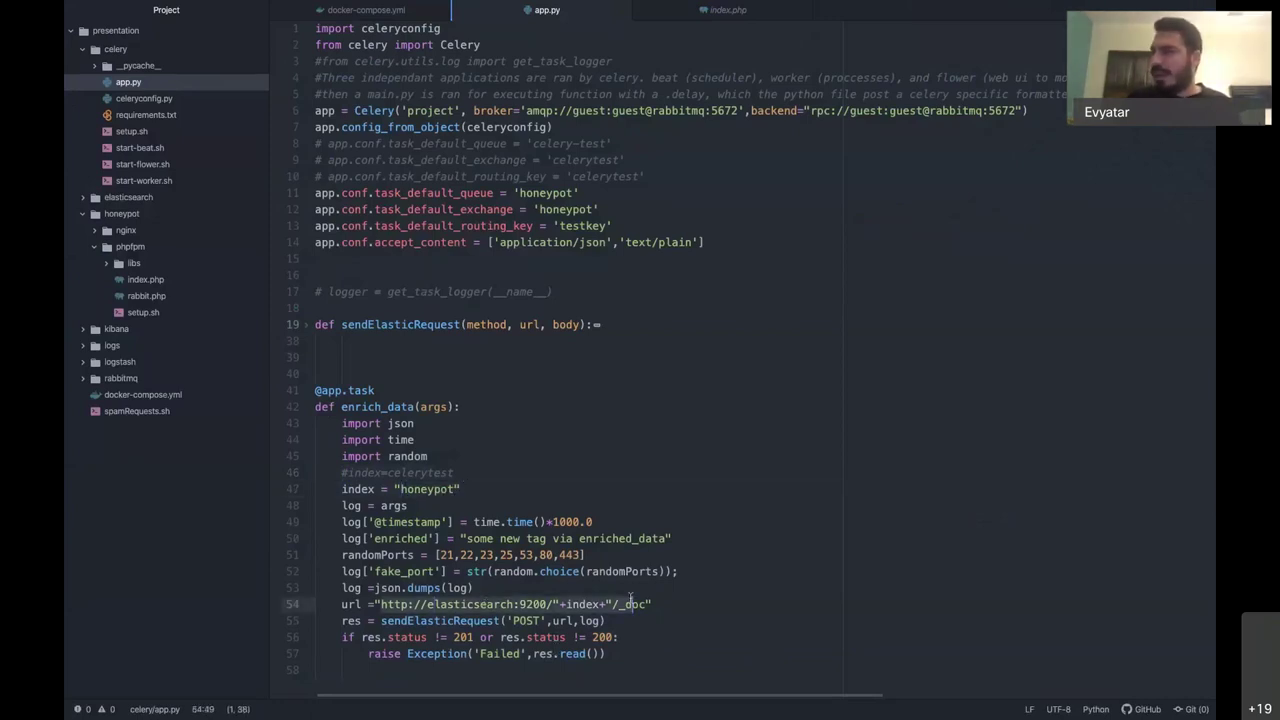
{"action": "double_click", "coordinate": [584, 604]}
{"action": "left_click", "coordinate": [751, 614]}
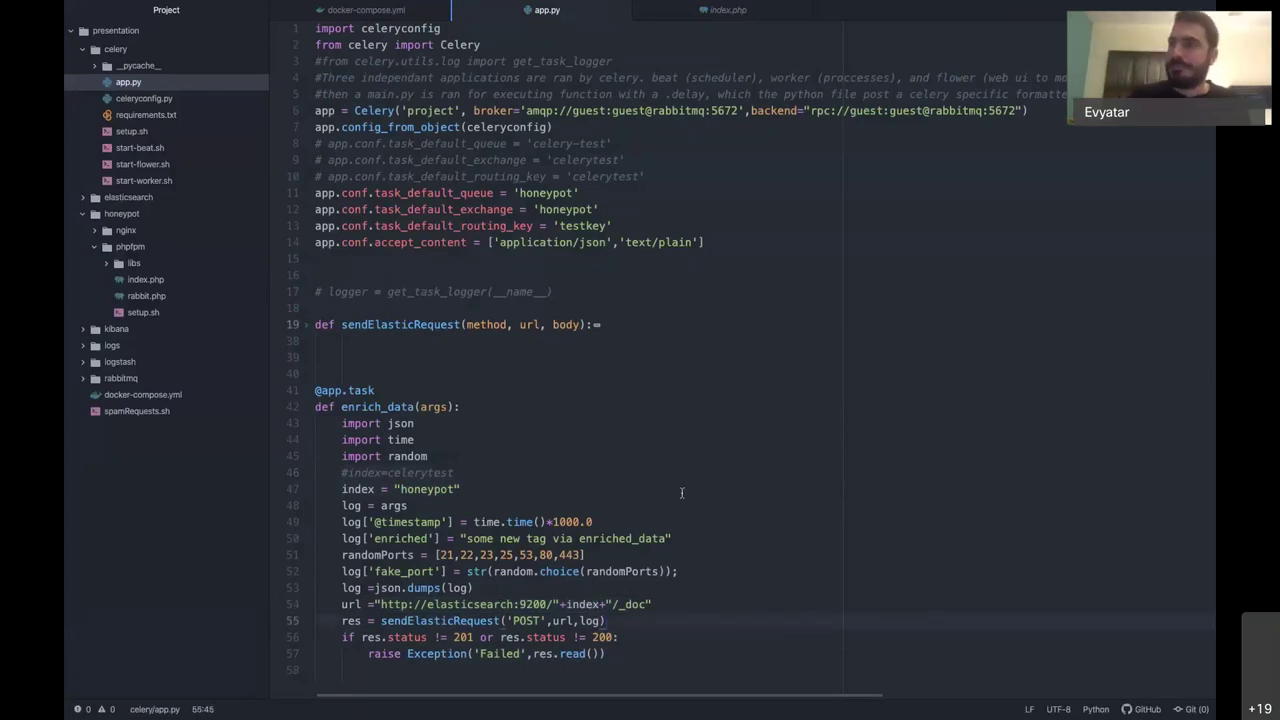
{"action": "key", "text": "ctrl+Right"}
{"action": "key", "text": "ctrl+Left"}
{"action": "left_click", "coordinate": [650, 451]}
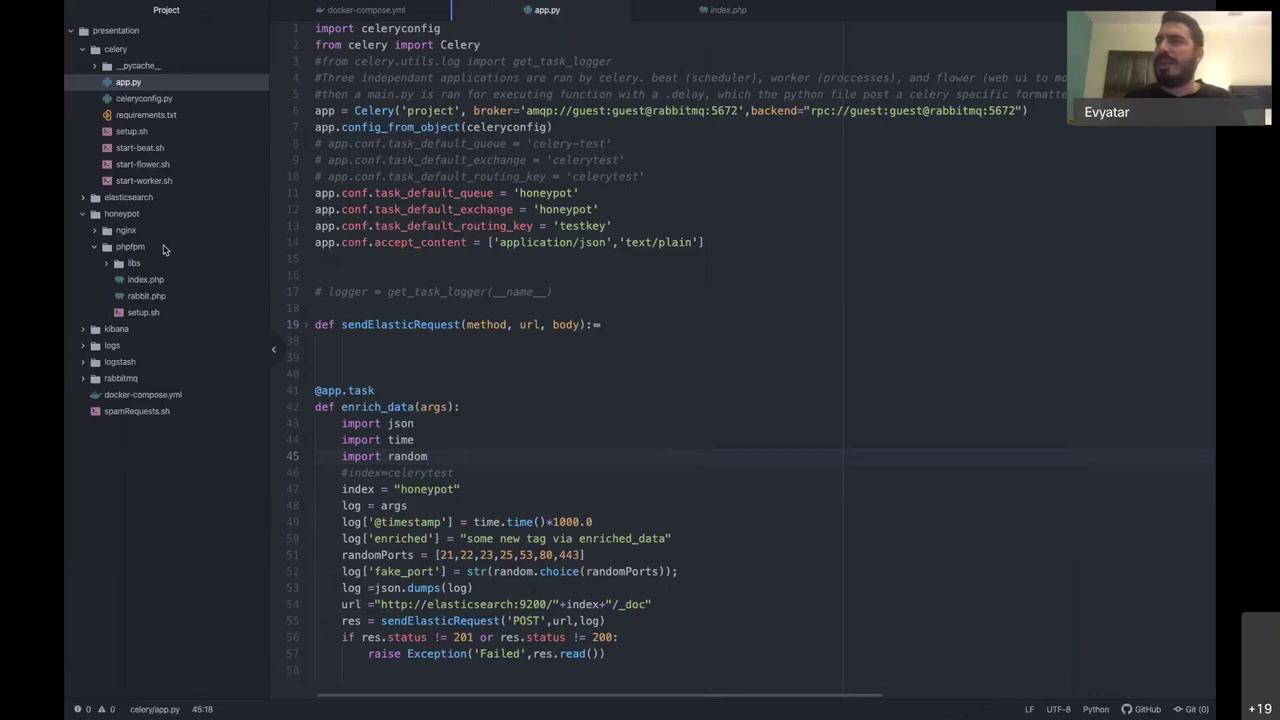
Step: Open setup.sh and start-worker.sh from the celery folder and review the celery worker start command and its --autoscale=10,3 option
{"action": "left_click", "coordinate": [131, 131]}
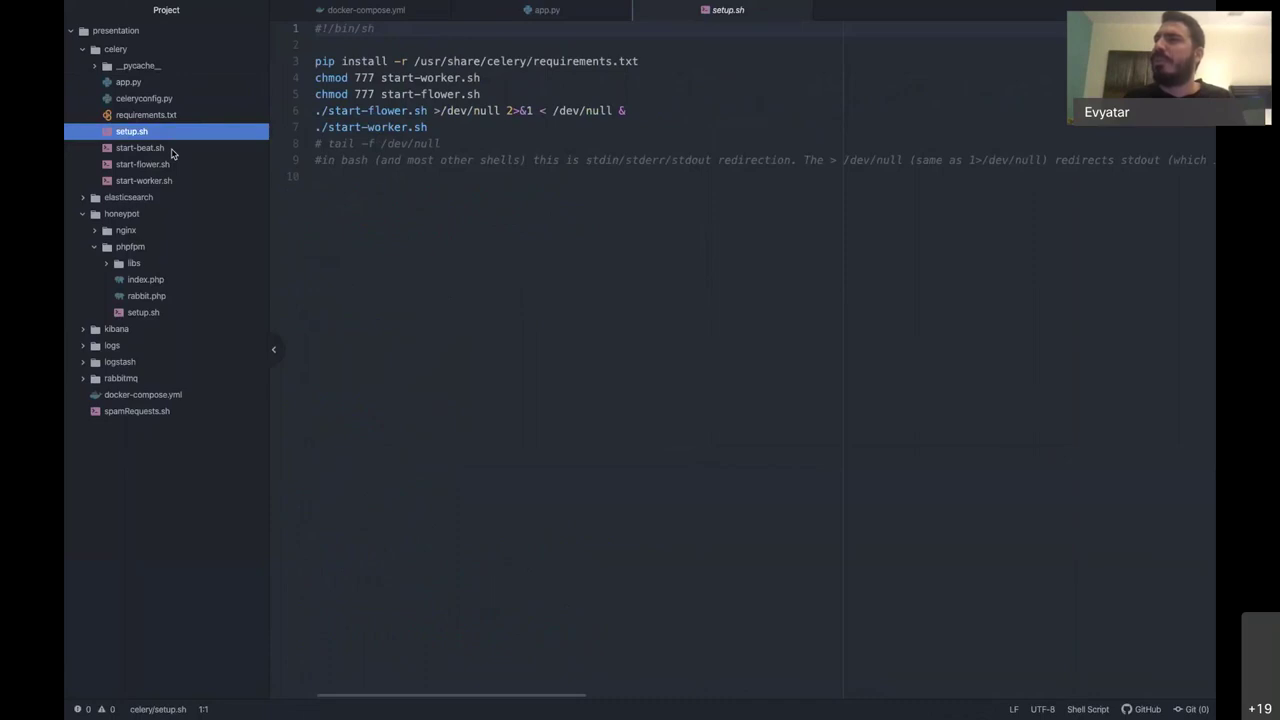
{"action": "left_click", "coordinate": [165, 181]}
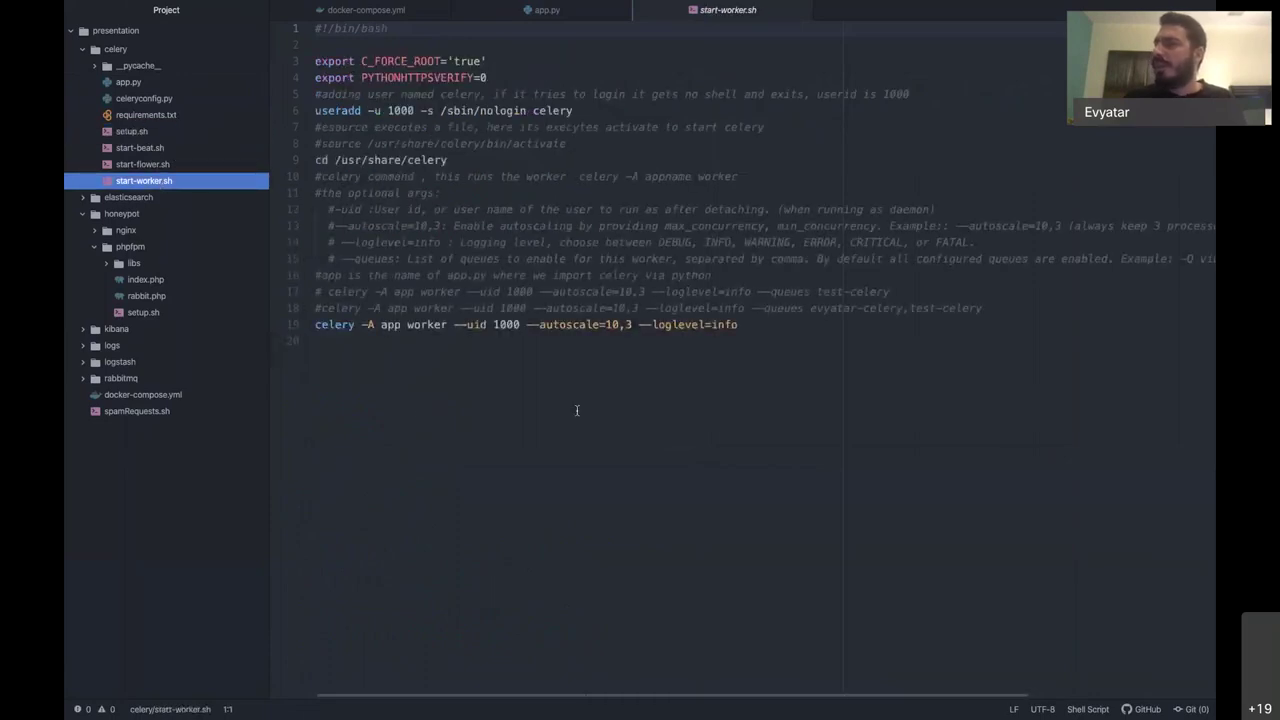
{"action": "left_click", "coordinate": [350, 336]}
{"action": "key", "text": "Up"}
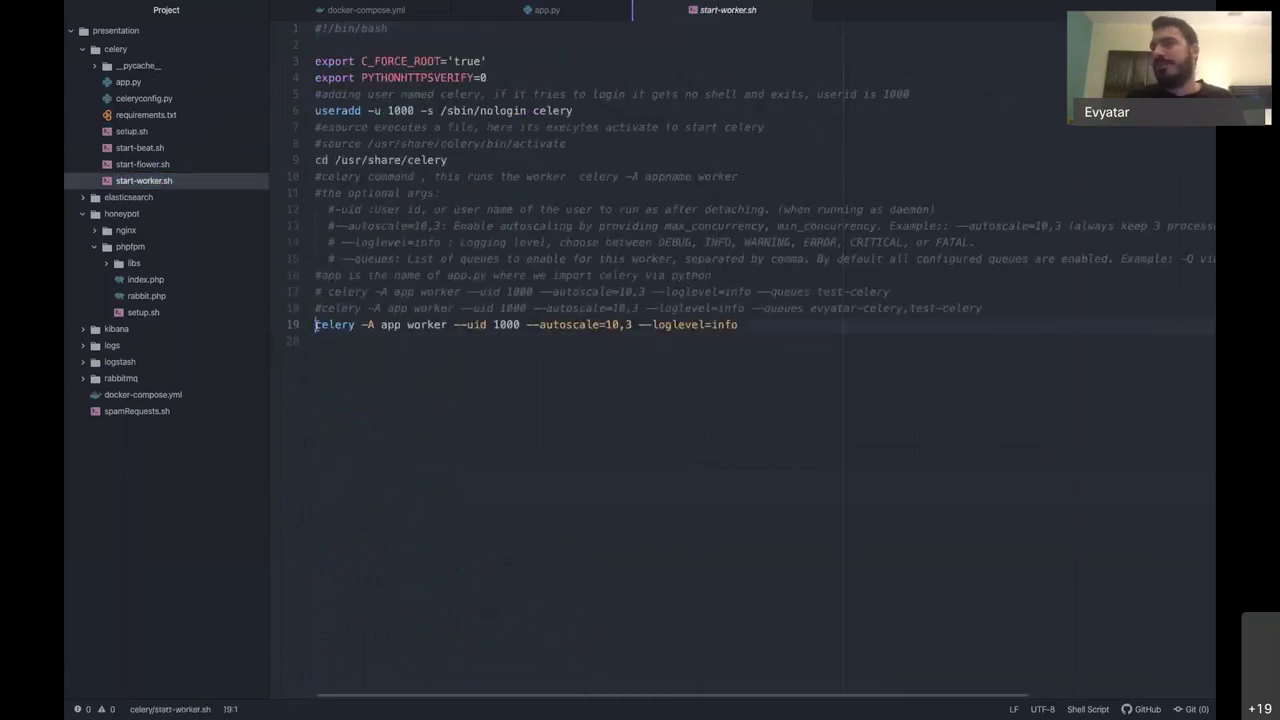
{"action": "left_click_drag", "start_coordinate": [315, 325], "coordinate": [358, 328]}
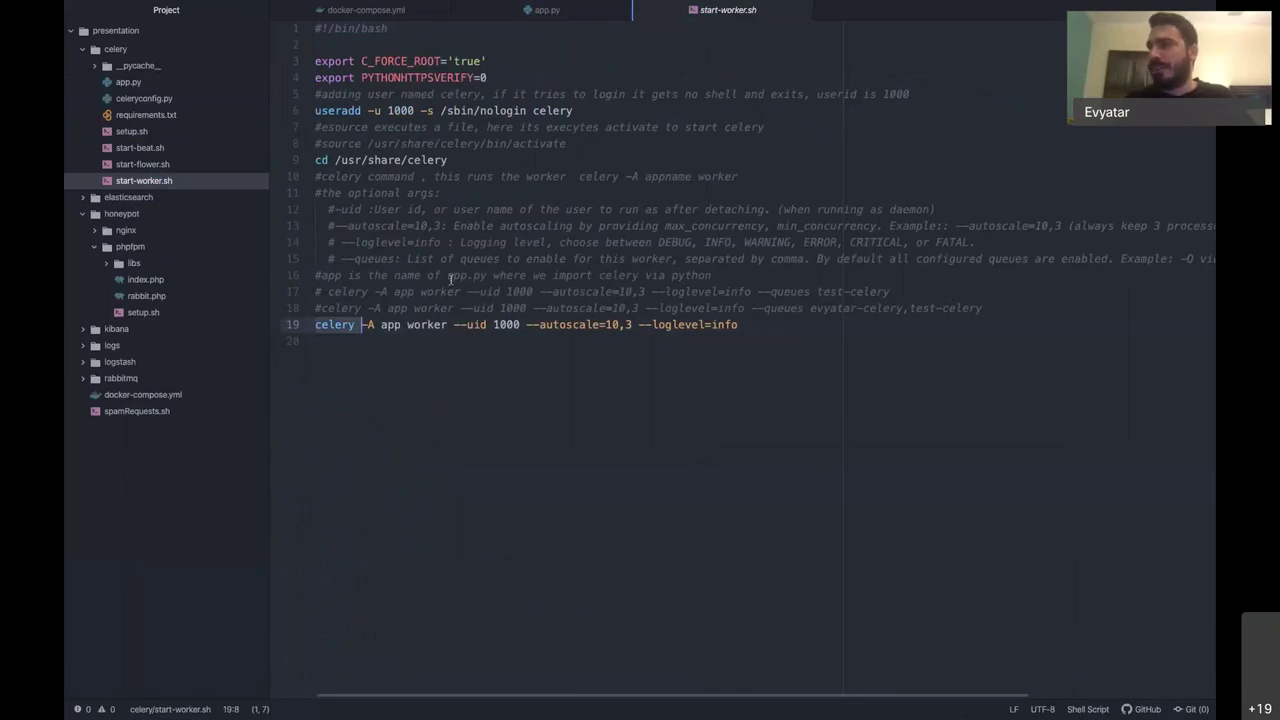
{"action": "left_click", "coordinate": [429, 372]}
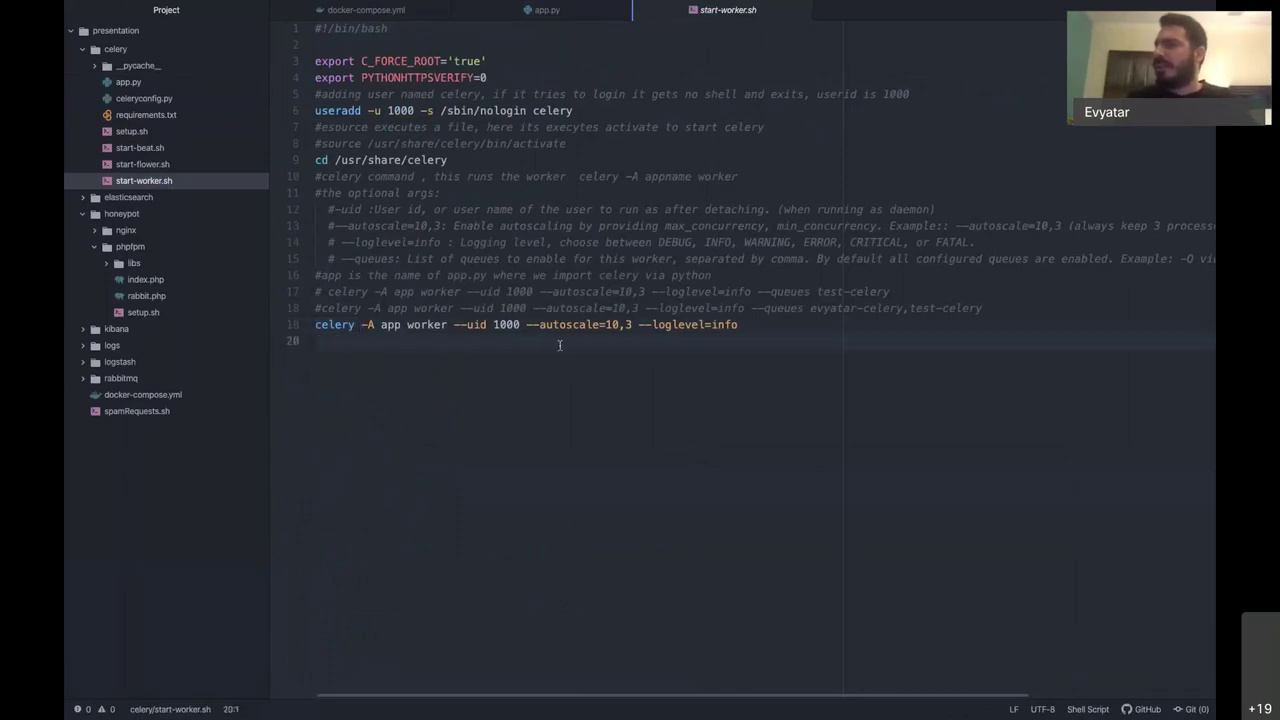
{"action": "left_click_drag", "start_coordinate": [547, 330], "coordinate": [628, 325]}
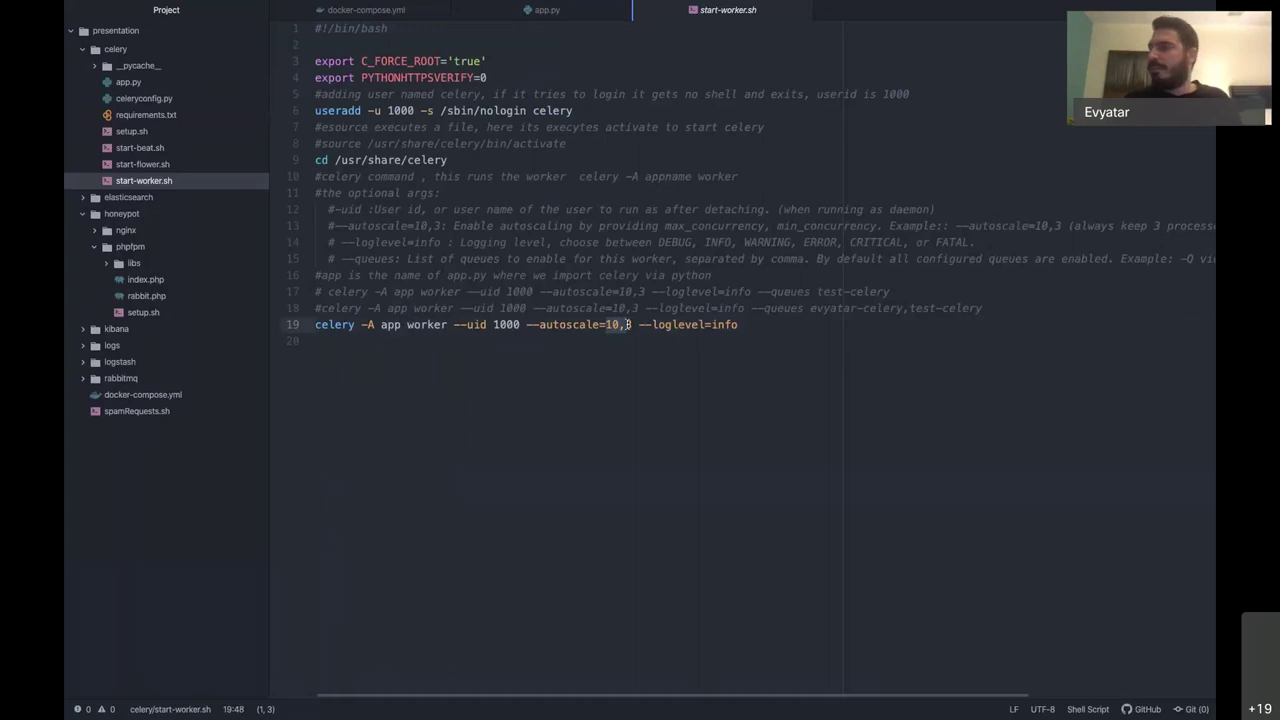
{"action": "left_click", "coordinate": [745, 335]}
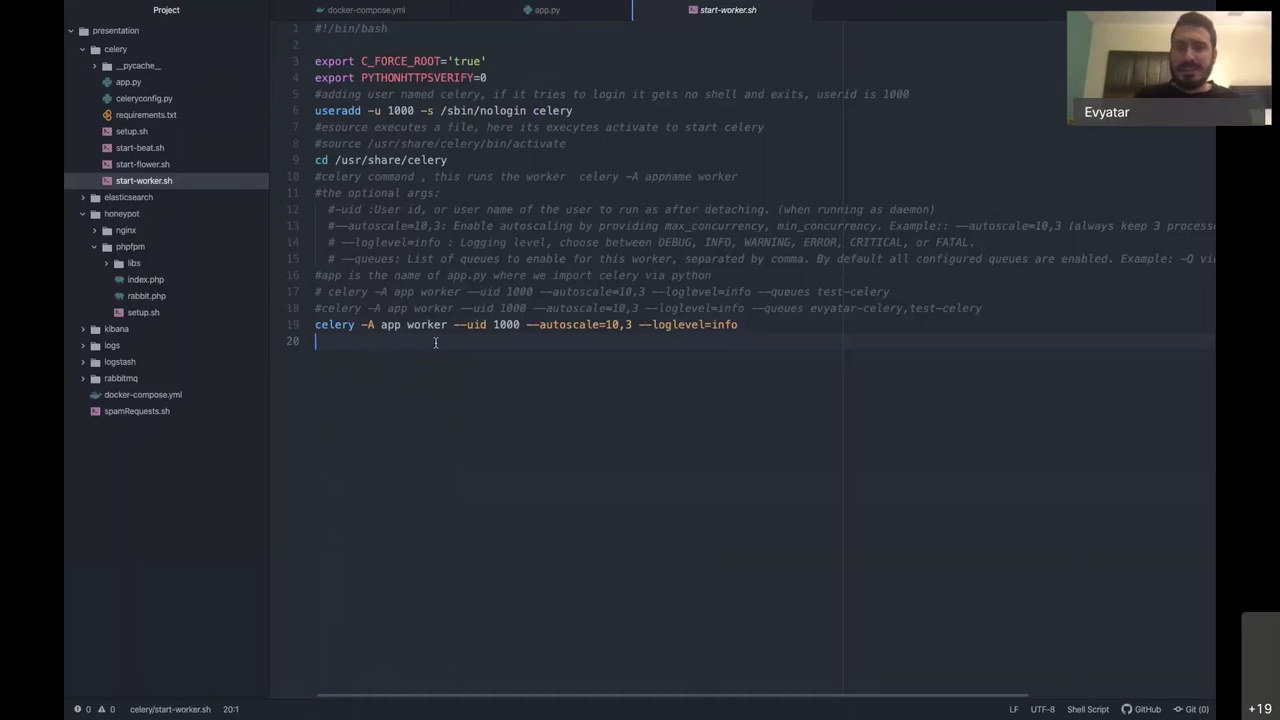
Step: Switch to Chrome and advance the Introduction to ELK presentation from the Celery demo slide to the Kibana demo slide
{"action": "key", "text": "super+Tab"}
{"action": "key", "text": "ctrl+Right"}
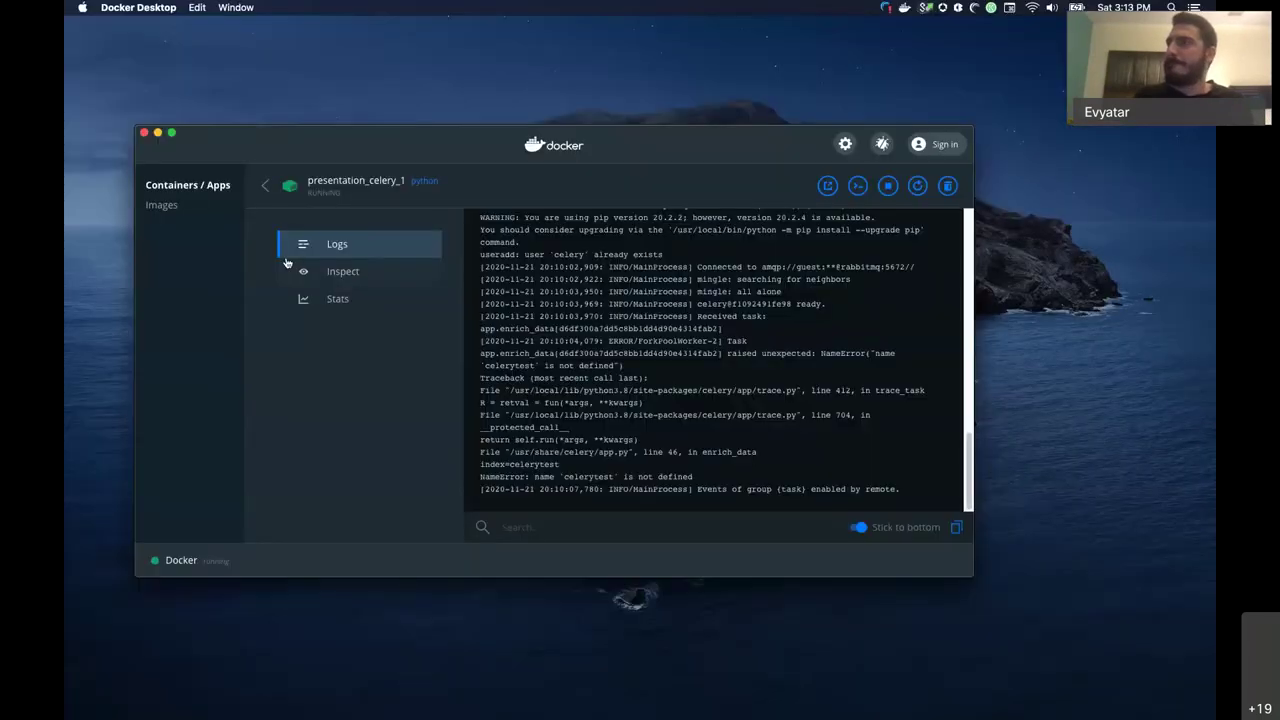
{"action": "key", "text": "ctrl+Up"}
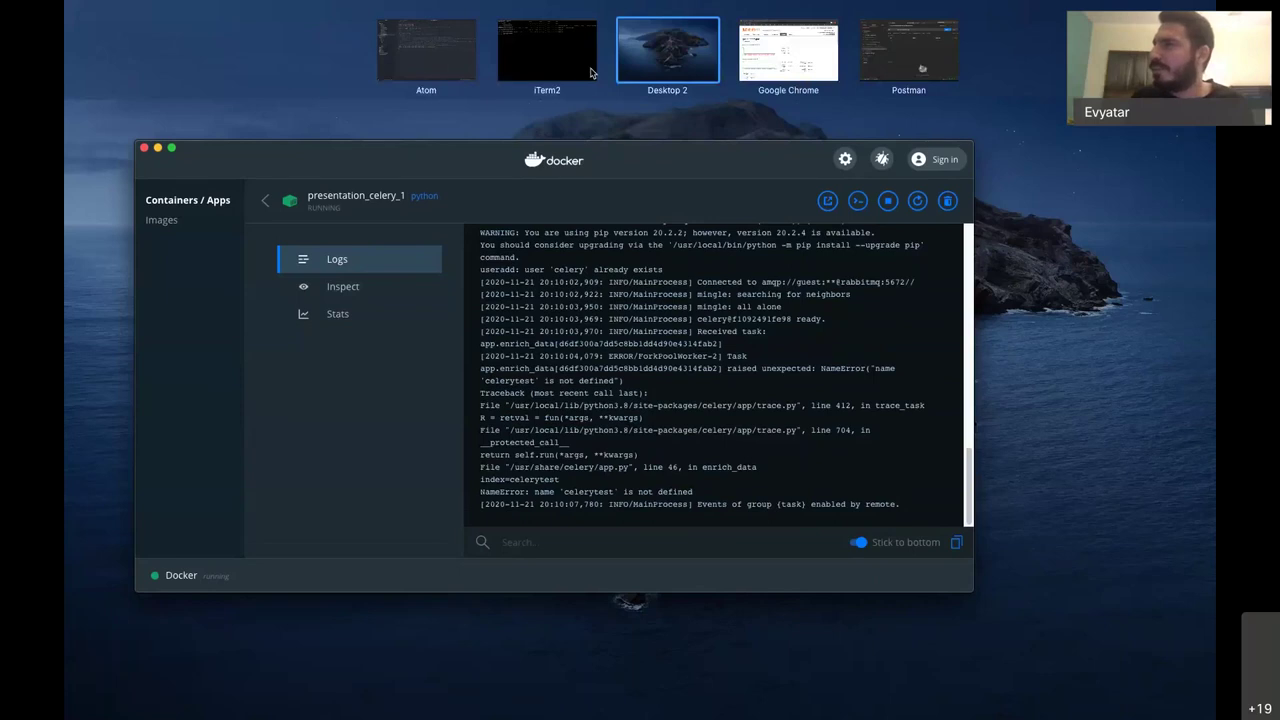
{"action": "left_click", "coordinate": [775, 63]}
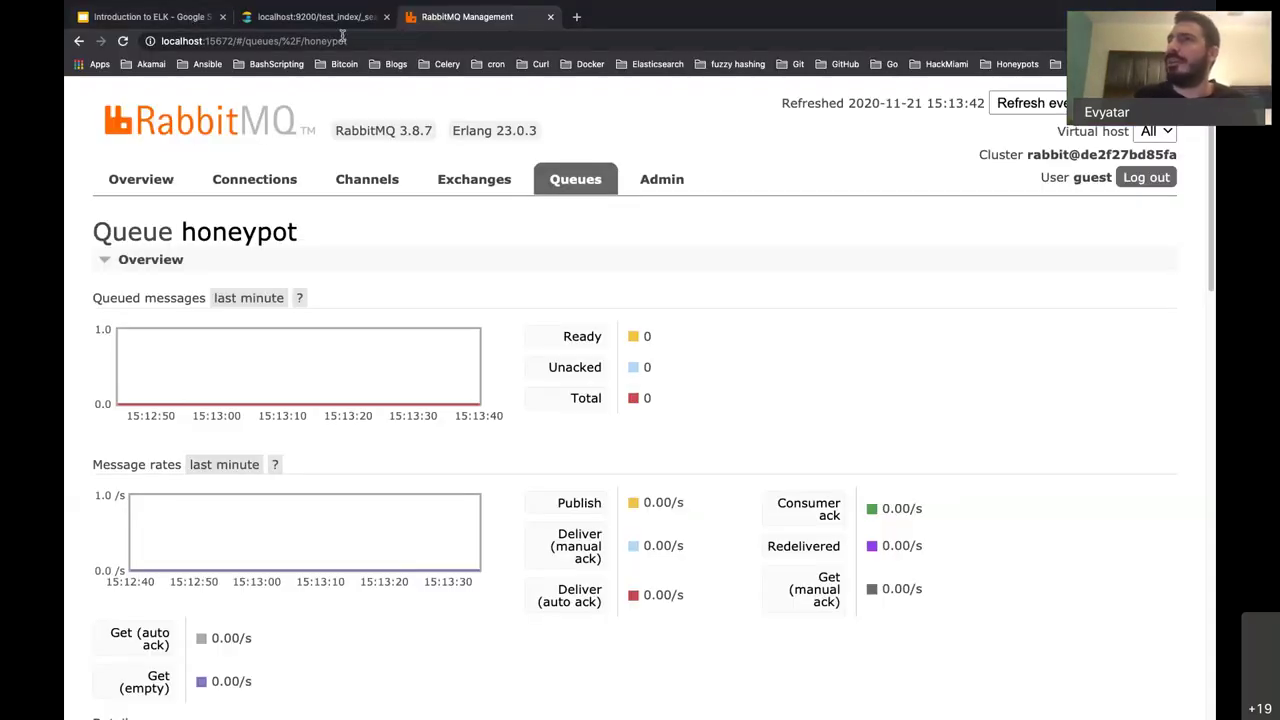
{"action": "left_click", "coordinate": [150, 17]}
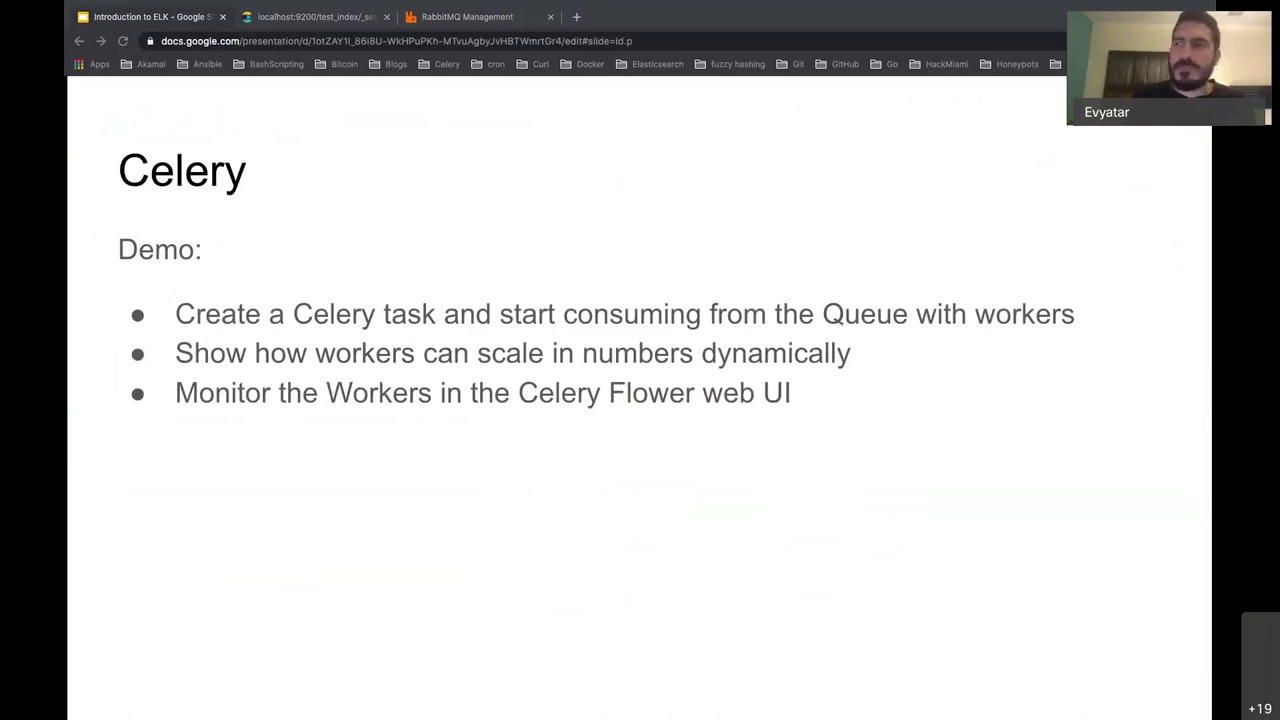
{"action": "key", "text": "Right"}
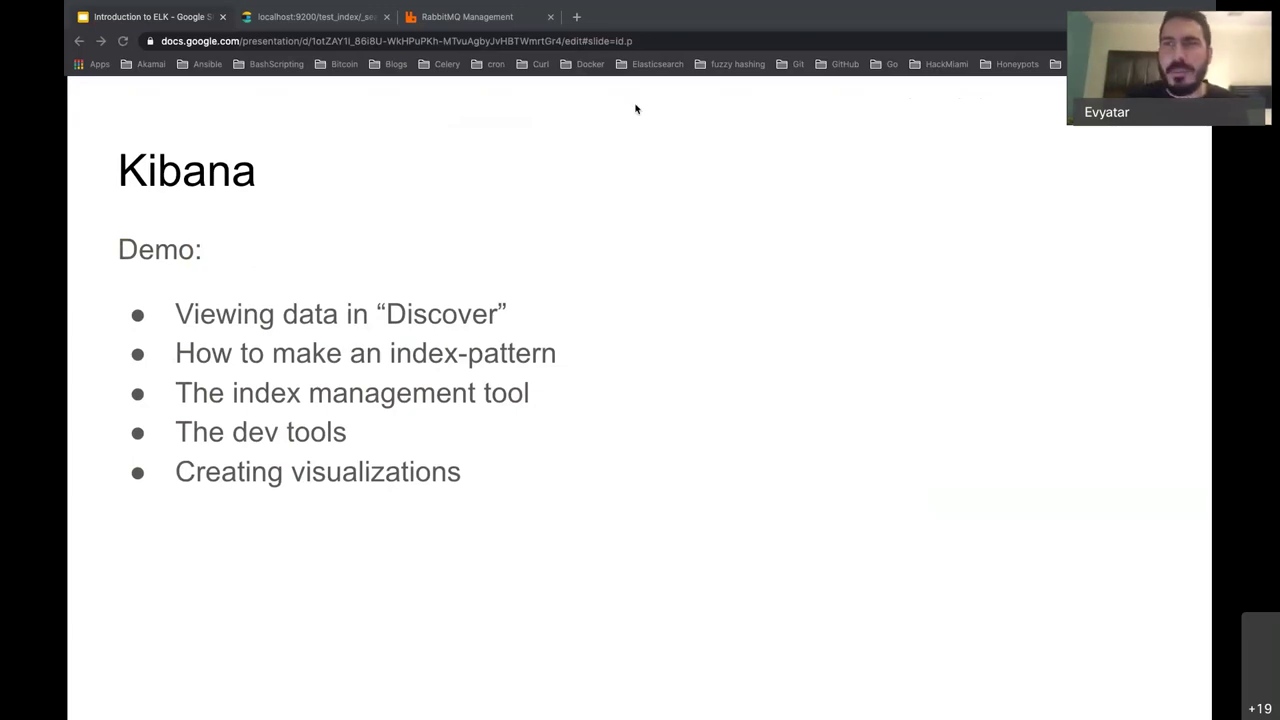
Step: Open Kibana at localhost:5601 in a new browser tab
{"action": "left_click", "coordinate": [576, 17]}
{"action": "left_click", "coordinate": [483, 46]}
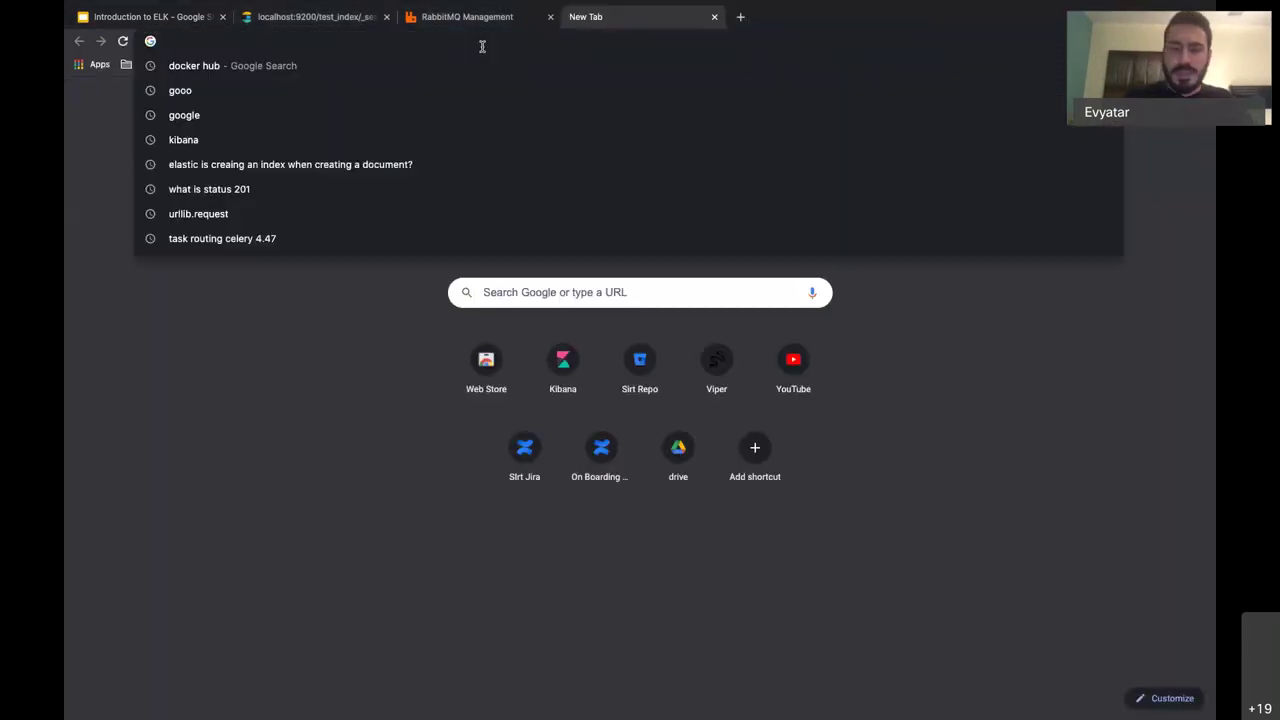
{"action": "type", "text": "loc"}
{"action": "key", "text": "Down"}
{"action": "key", "text": "Down"}
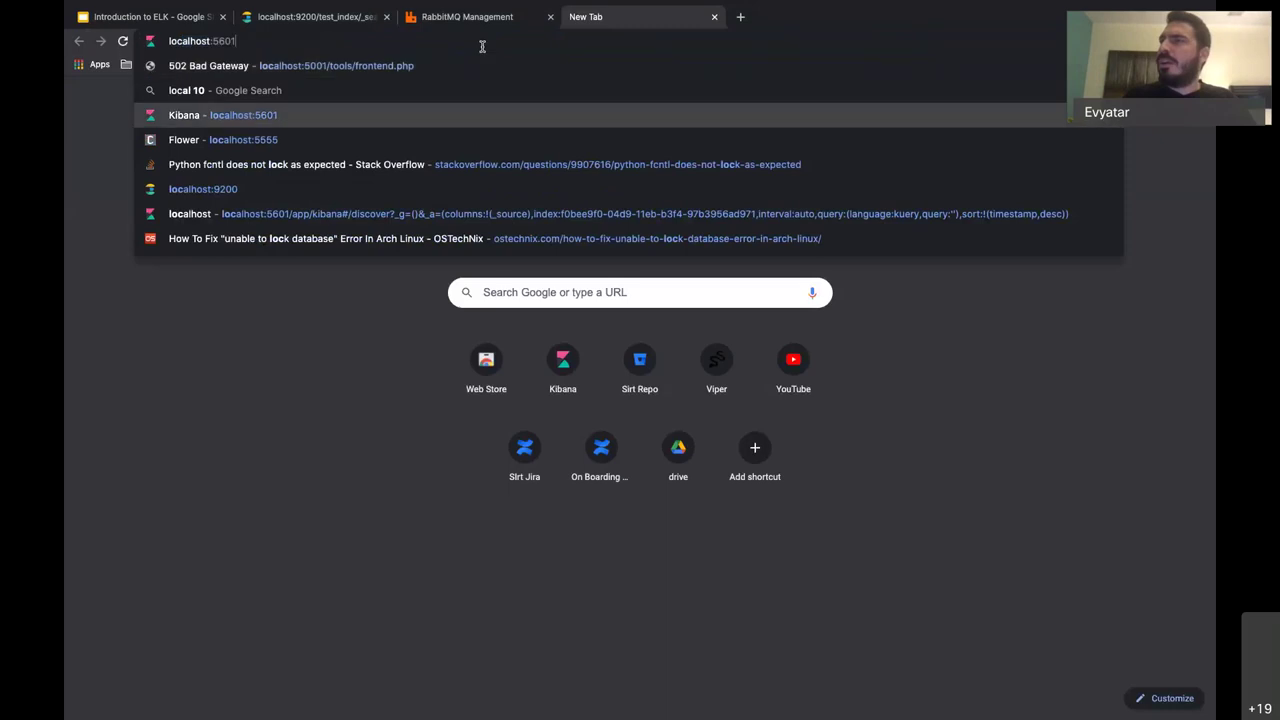
{"action": "key", "text": "Return"}
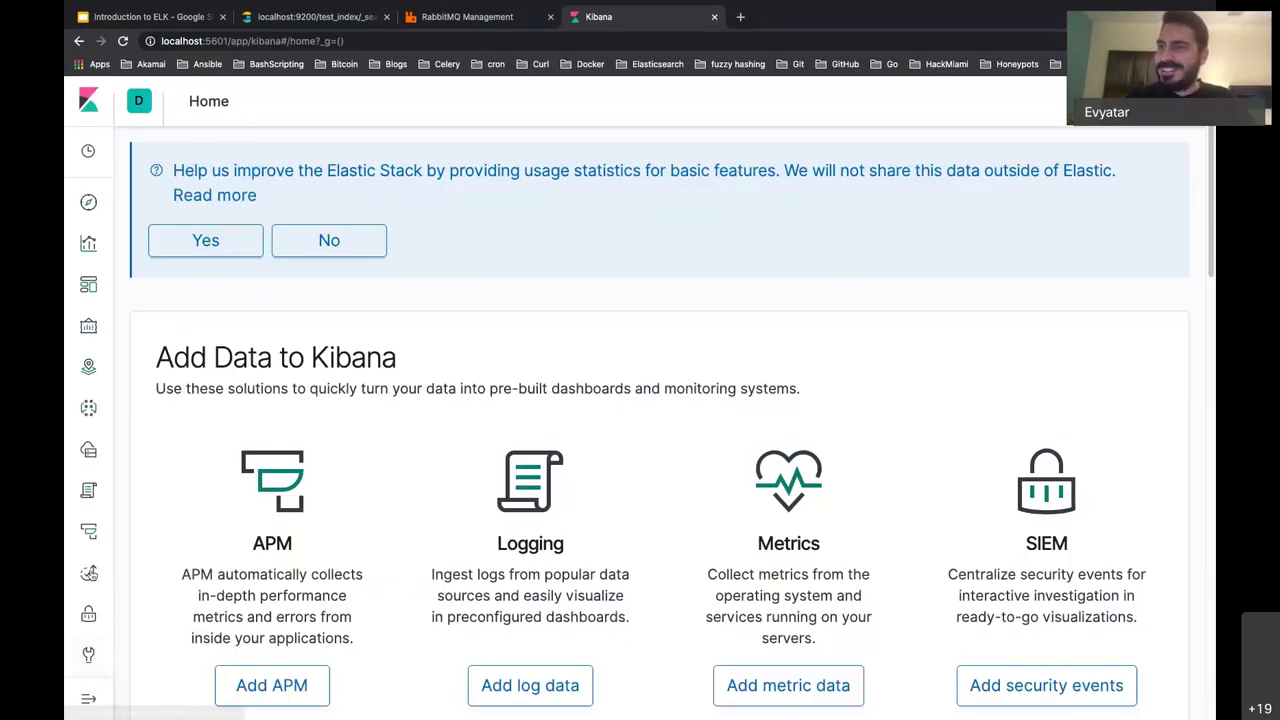
Step: Find the theme:darkMode option in Kibana's Advanced Settings, turn it on, save it and reload the page
{"action": "scroll", "coordinate": [113, 644], "scroll_direction": "down", "scroll_amount": 5}
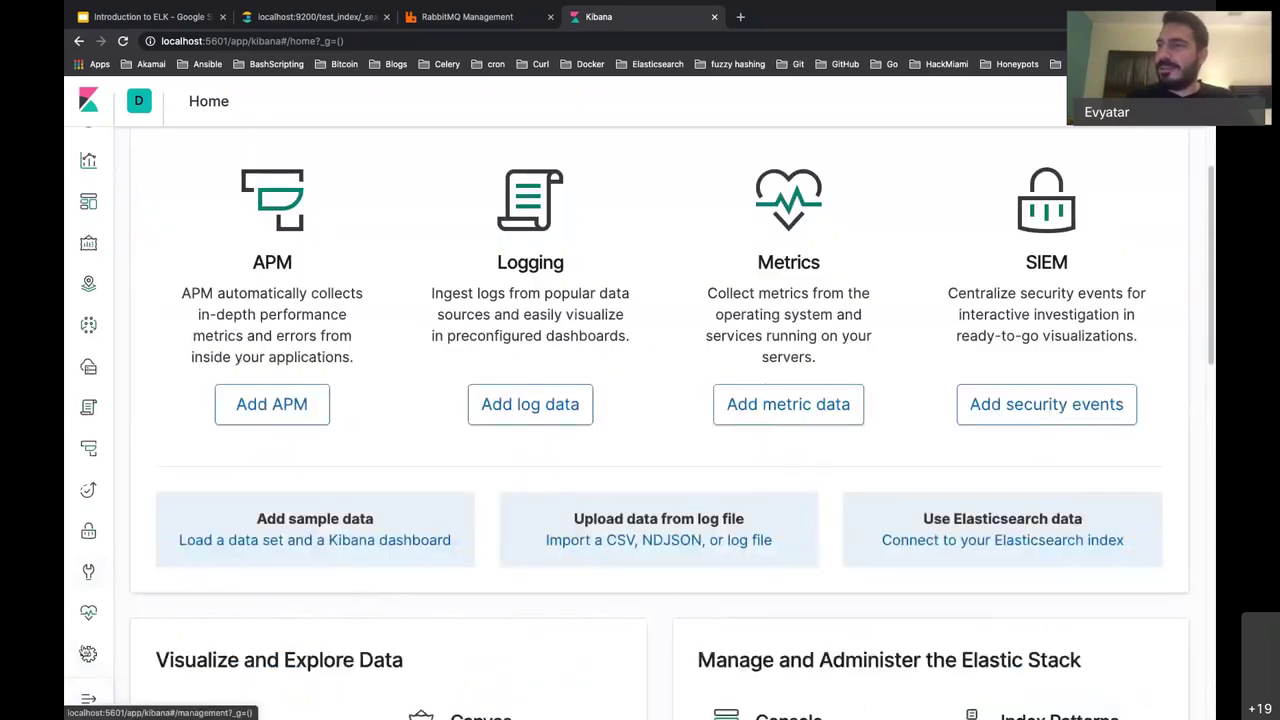
{"action": "left_click", "coordinate": [88, 654]}
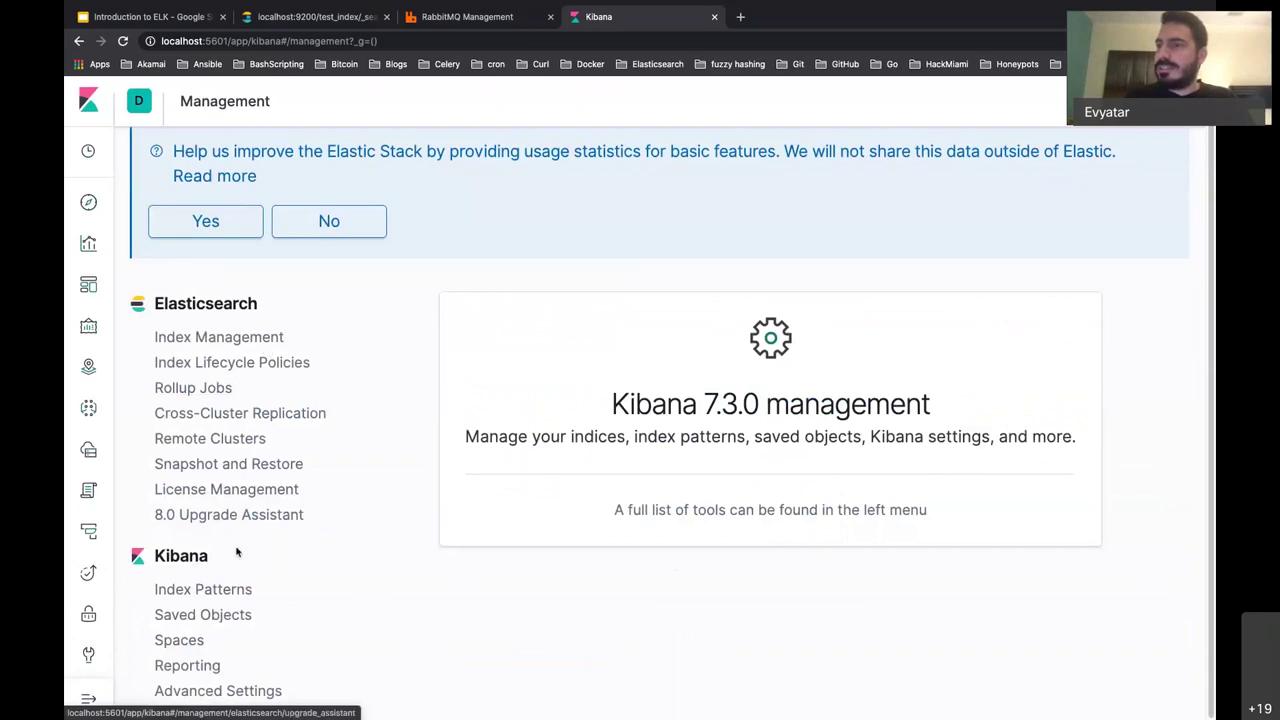
{"action": "left_click", "coordinate": [217, 695]}
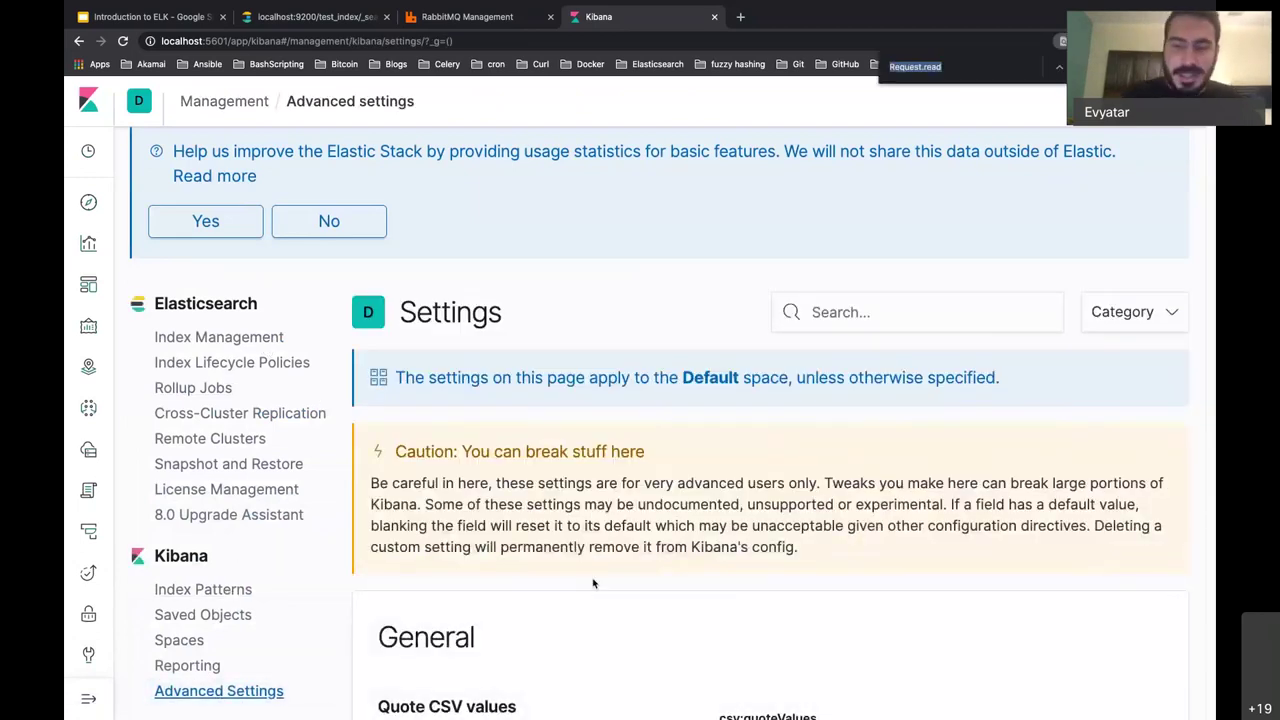
{"action": "type", "text": "dark"}
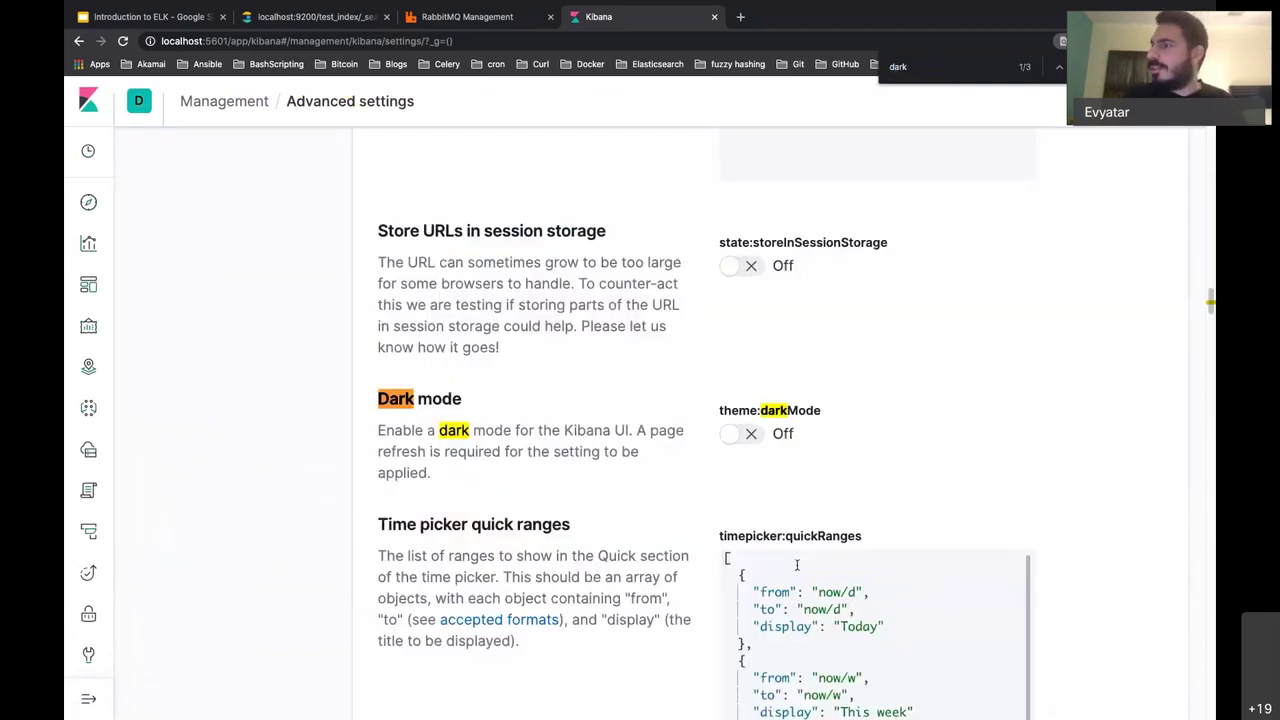
{"action": "left_click", "coordinate": [740, 436]}
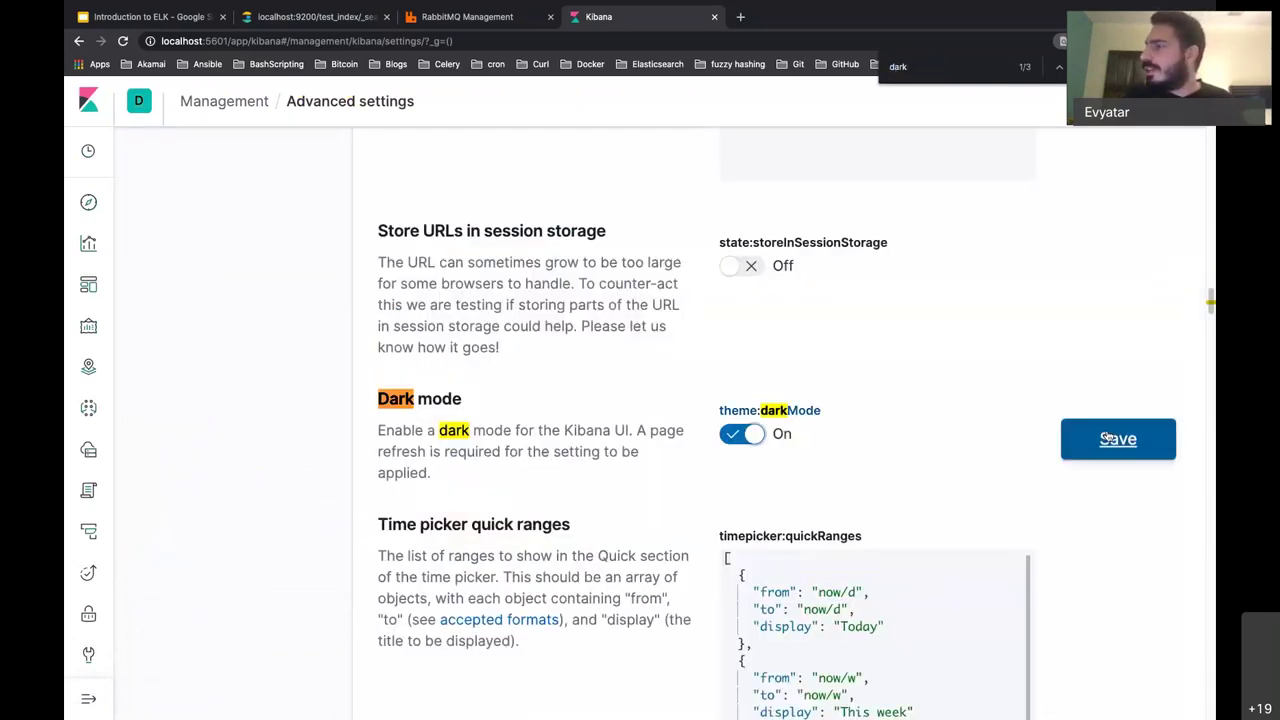
{"action": "left_click", "coordinate": [1117, 440]}
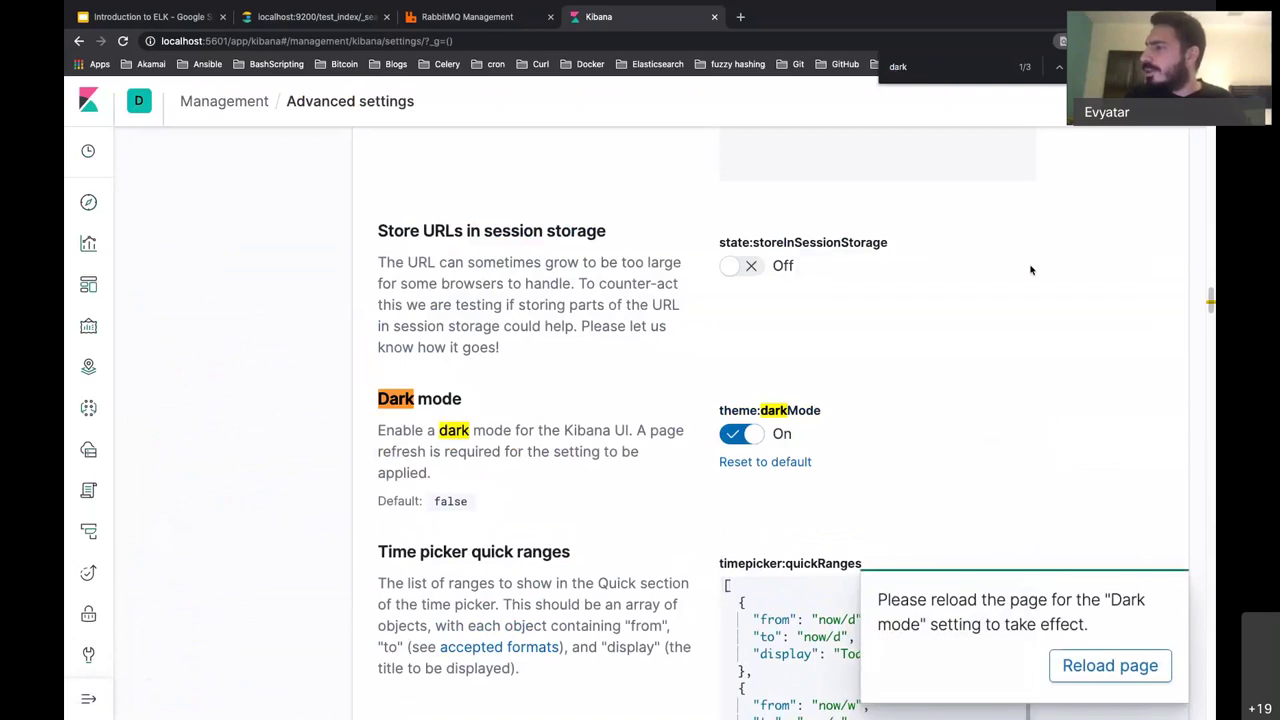
{"action": "left_click", "coordinate": [1104, 665]}
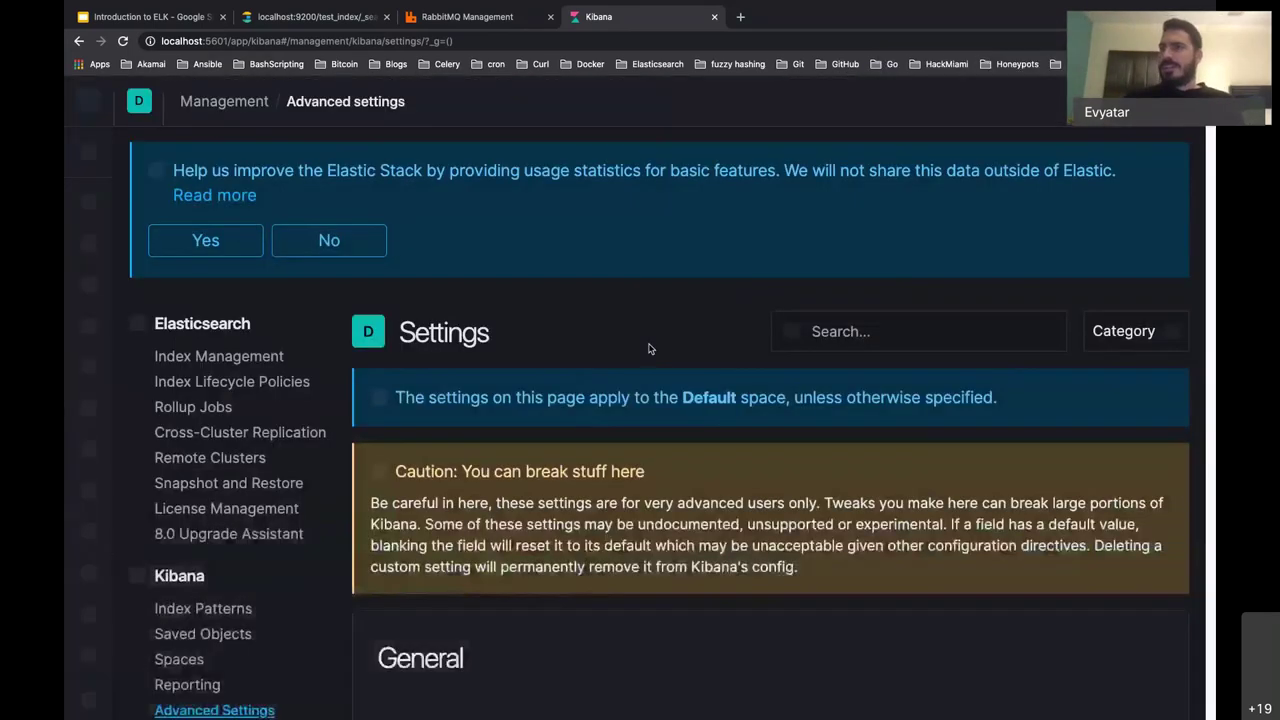
Step: Open Kibana's Discover page from the advanced settings
{"action": "scroll", "coordinate": [537, 280], "scroll_direction": "down", "scroll_amount": 2}
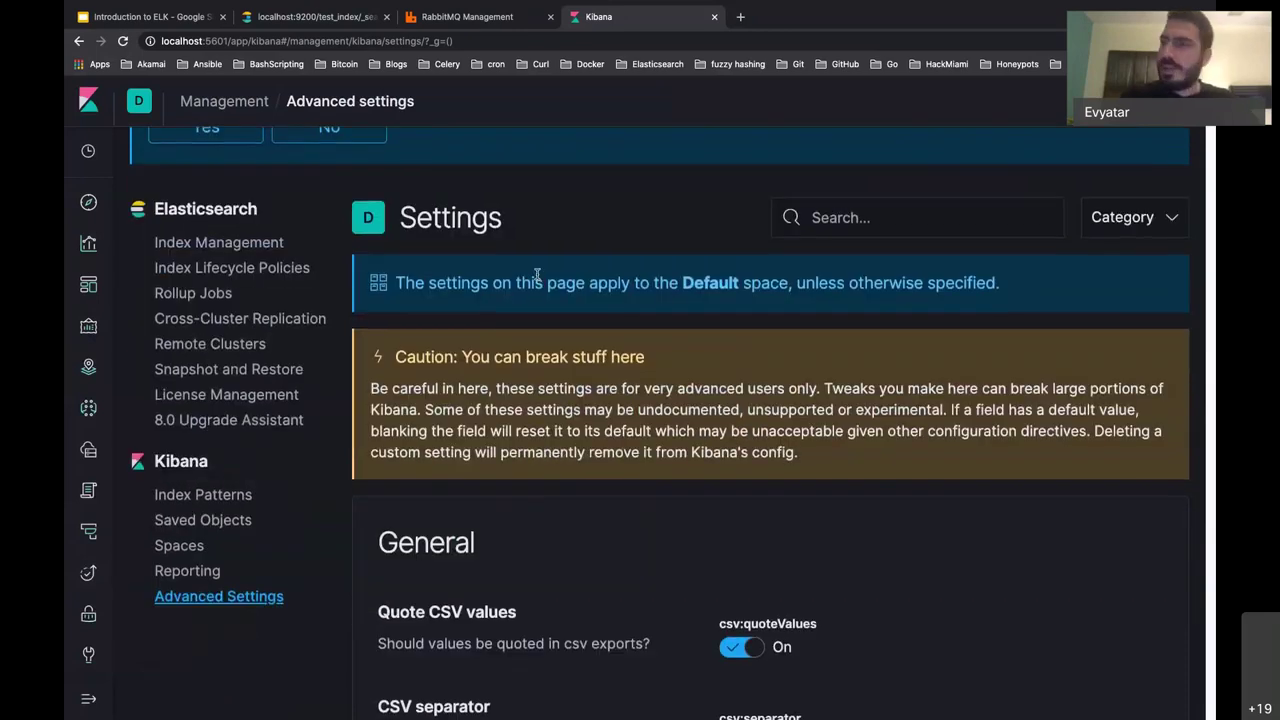
{"action": "key", "text": "ctrl+minus"}
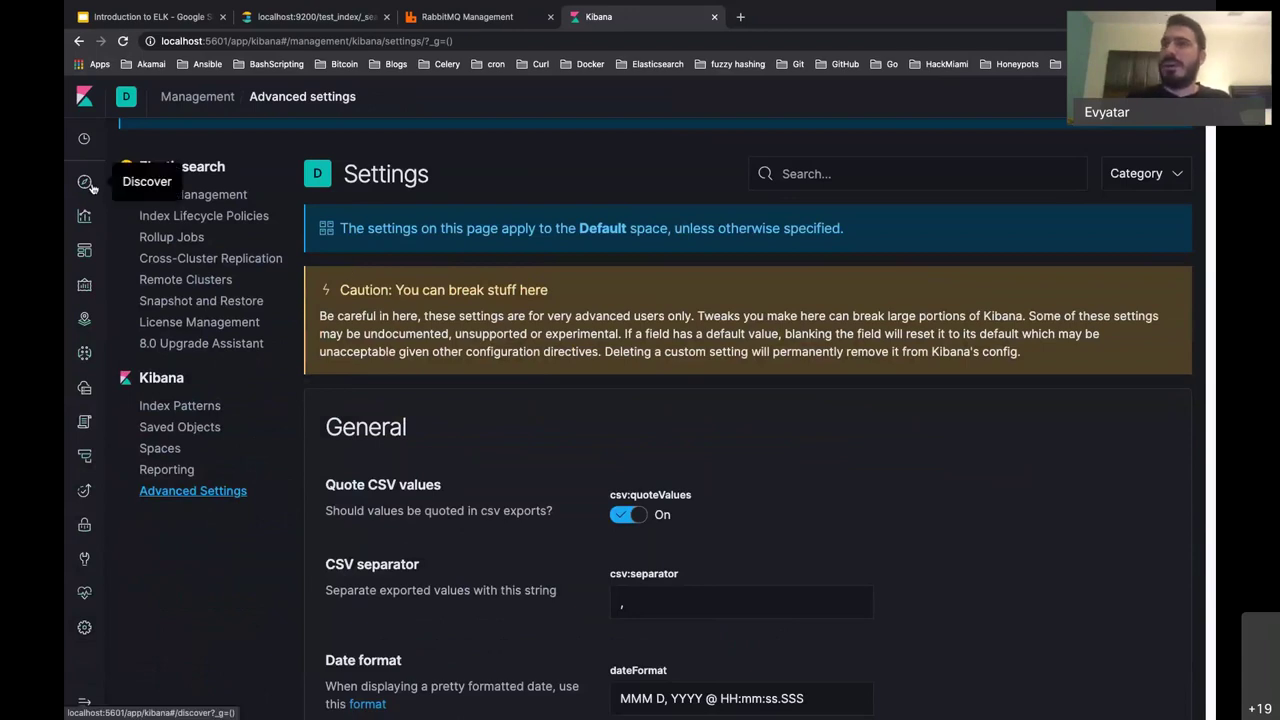
{"action": "left_click", "coordinate": [86, 183]}
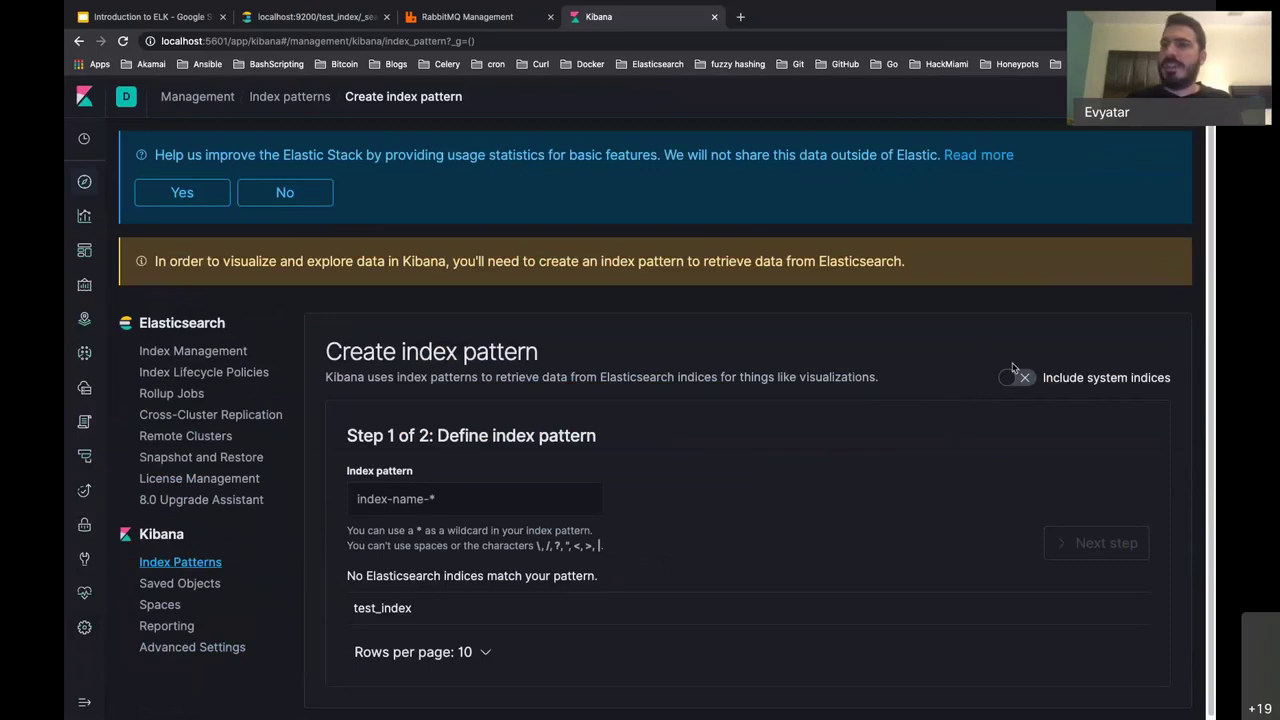
Step: Open the Dev Tools console and look through its saved Elasticsearch requests for the honeypot, another_index and blacklist indices
{"action": "left_click", "coordinate": [88, 562]}
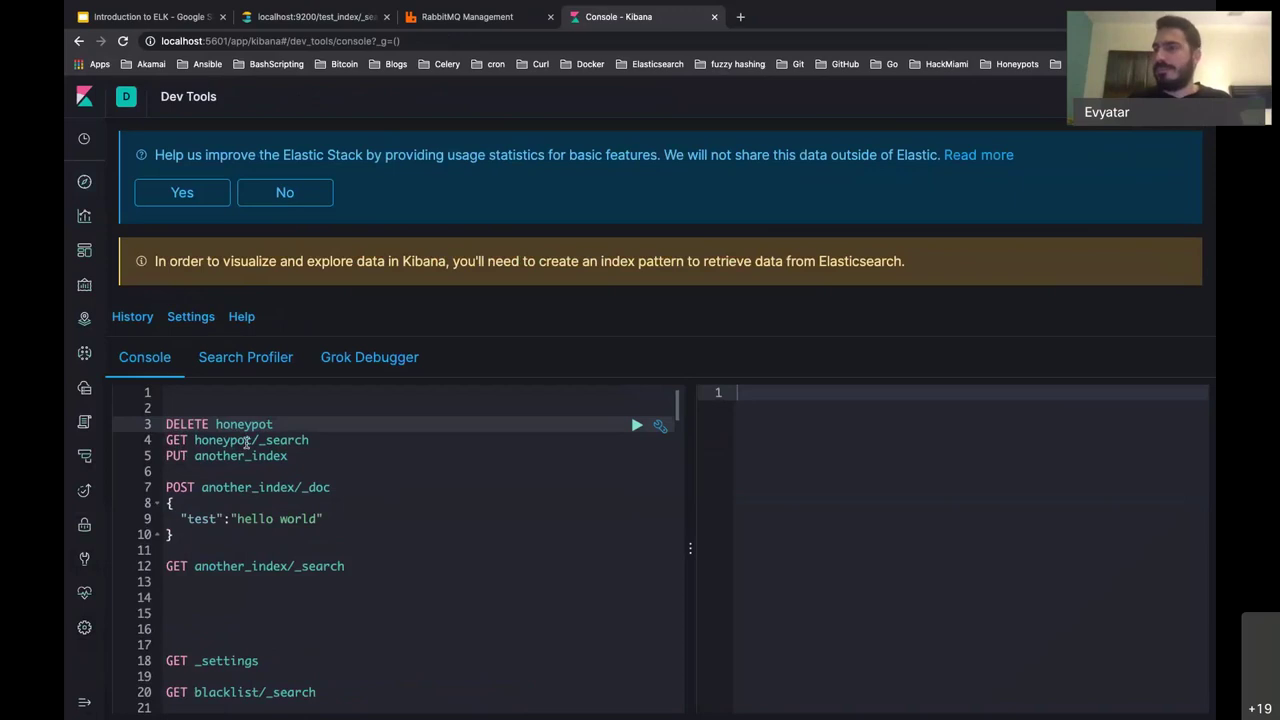
{"action": "left_click", "coordinate": [216, 407]}
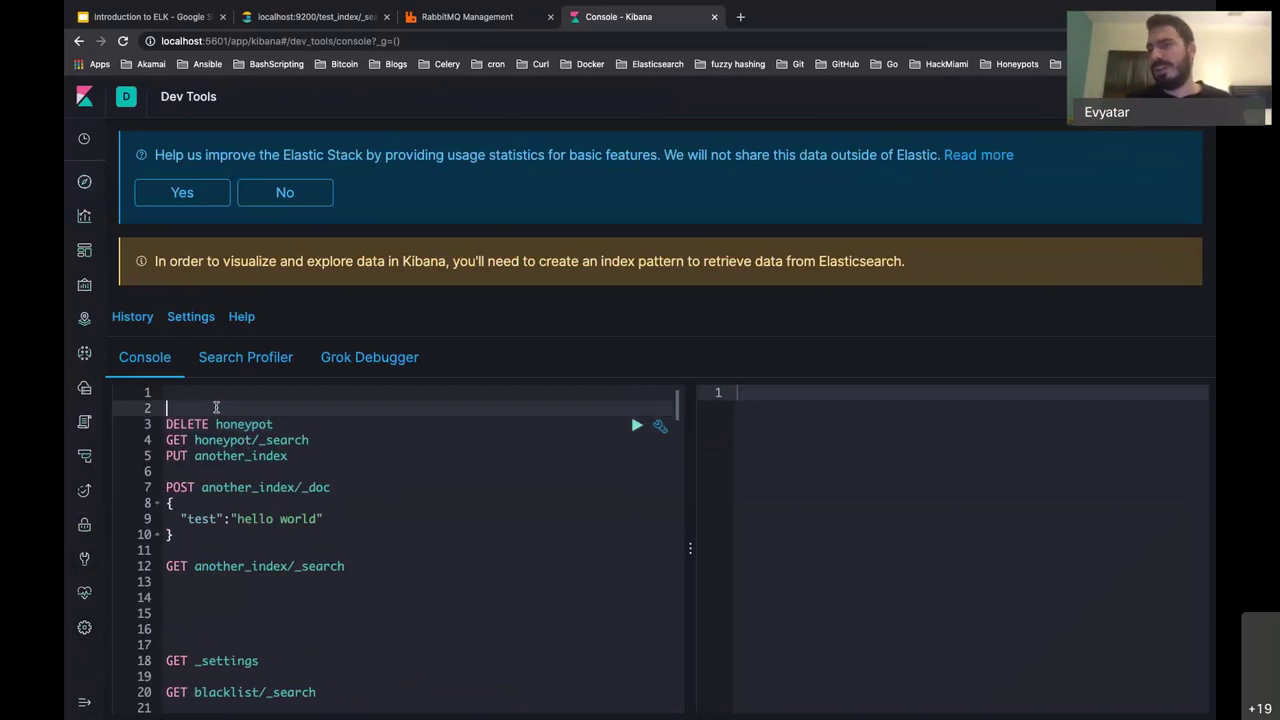
{"action": "scroll", "coordinate": [216, 407], "scroll_direction": "down", "scroll_amount": 1}
{"action": "scroll", "coordinate": [216, 407], "scroll_direction": "up", "scroll_amount": 1}
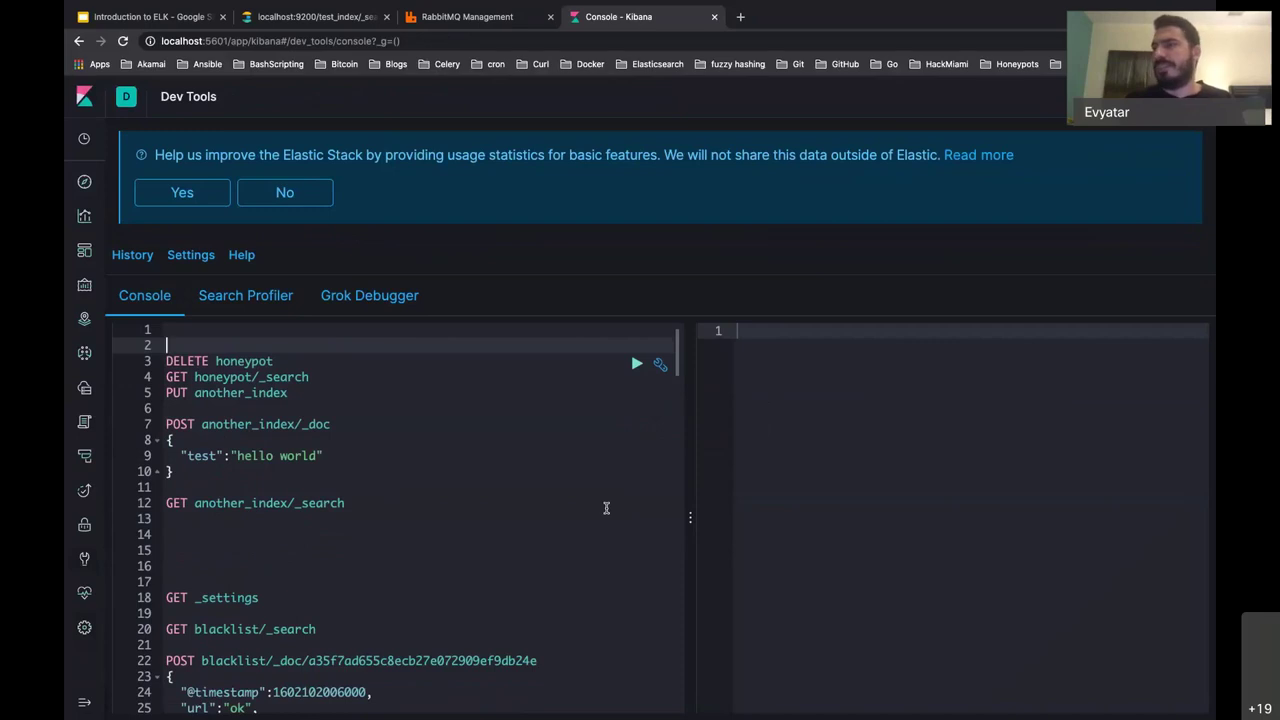
{"action": "scroll", "coordinate": [485, 446], "scroll_direction": "down", "scroll_amount": 5}
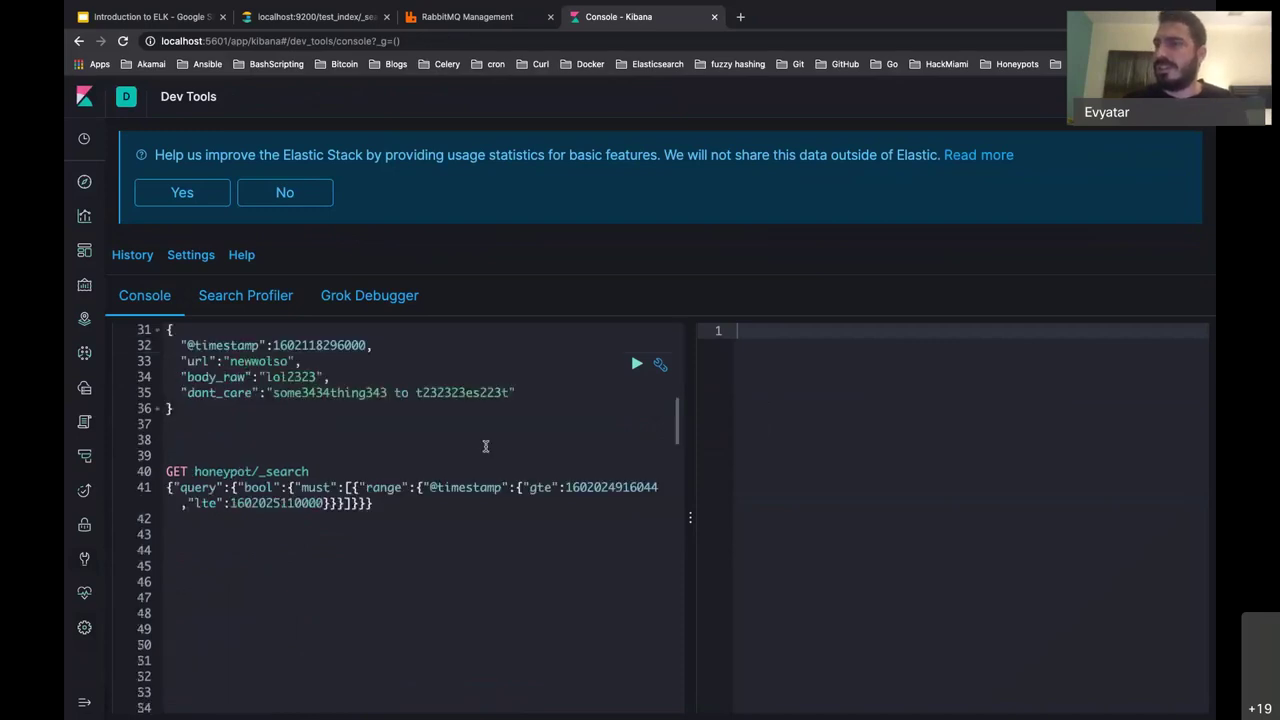
{"action": "scroll", "coordinate": [485, 446], "scroll_direction": "up", "scroll_amount": 5}
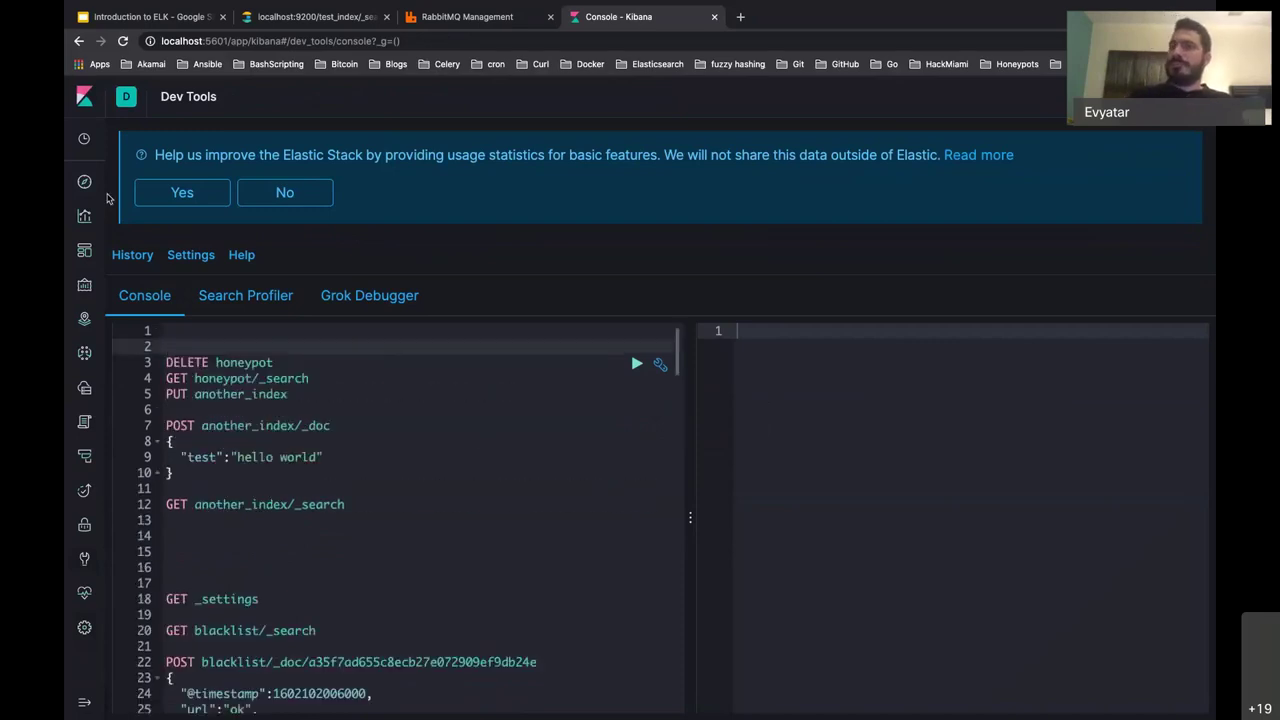
Step: Leave the Dev Tools console and open the Index Patterns list in Kibana's management area
{"action": "left_click", "coordinate": [84, 627]}
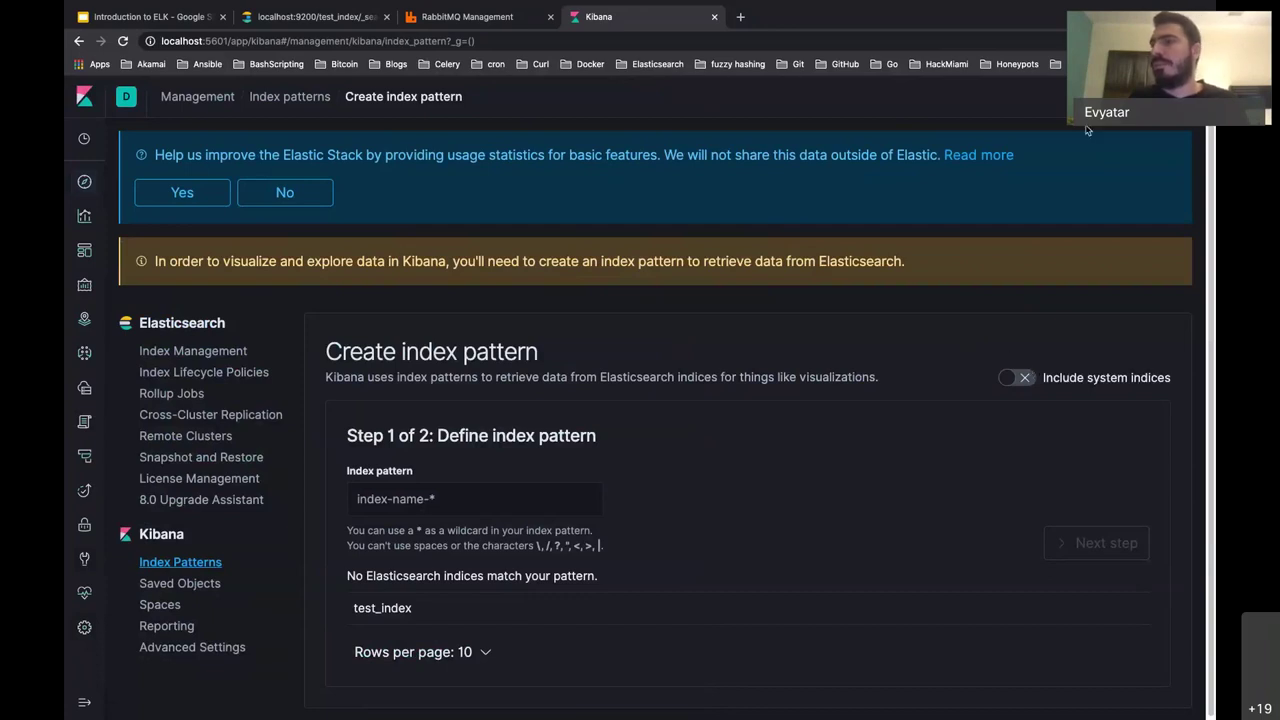
{"action": "left_click", "coordinate": [85, 183]}
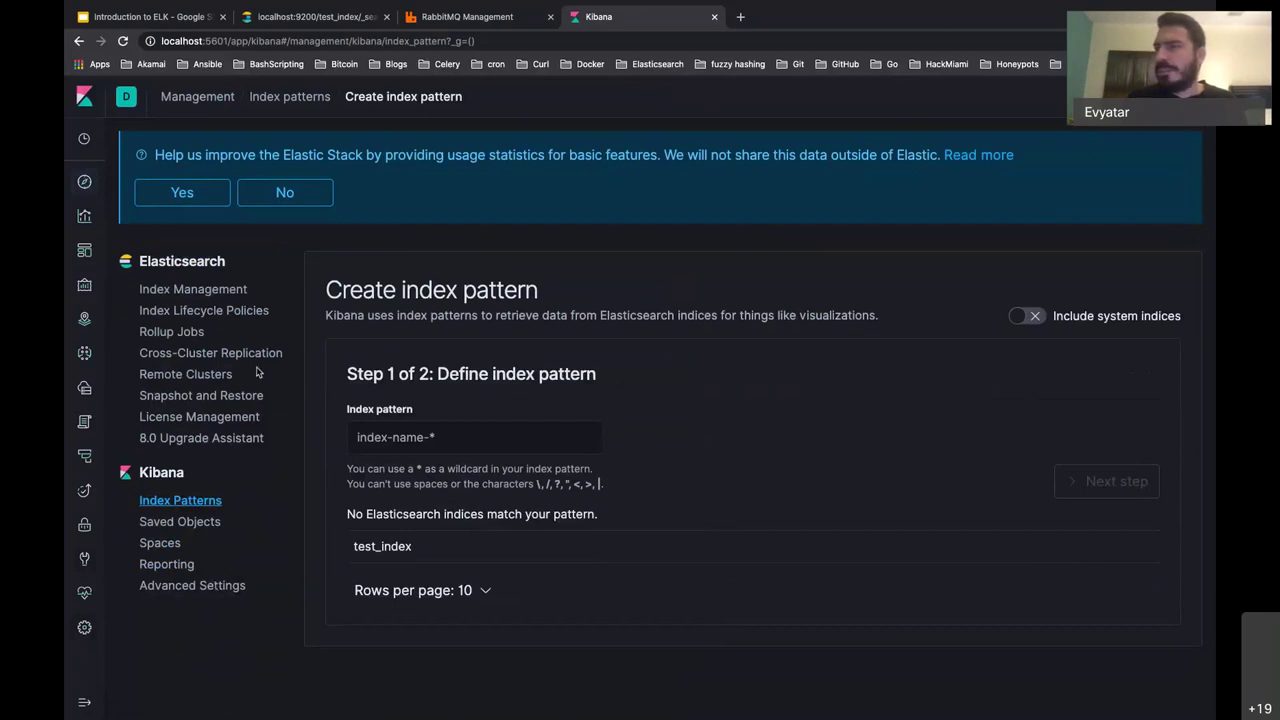
{"action": "left_click", "coordinate": [200, 500]}
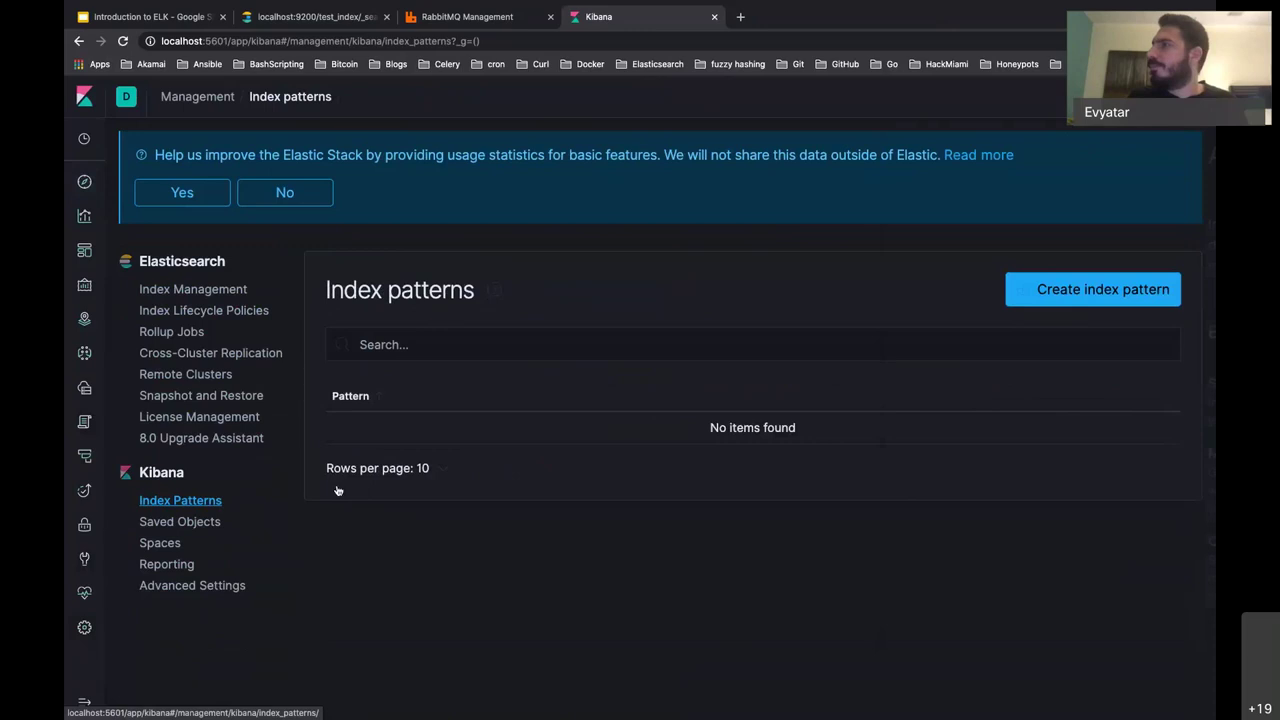
{"action": "key", "text": "Escape"}
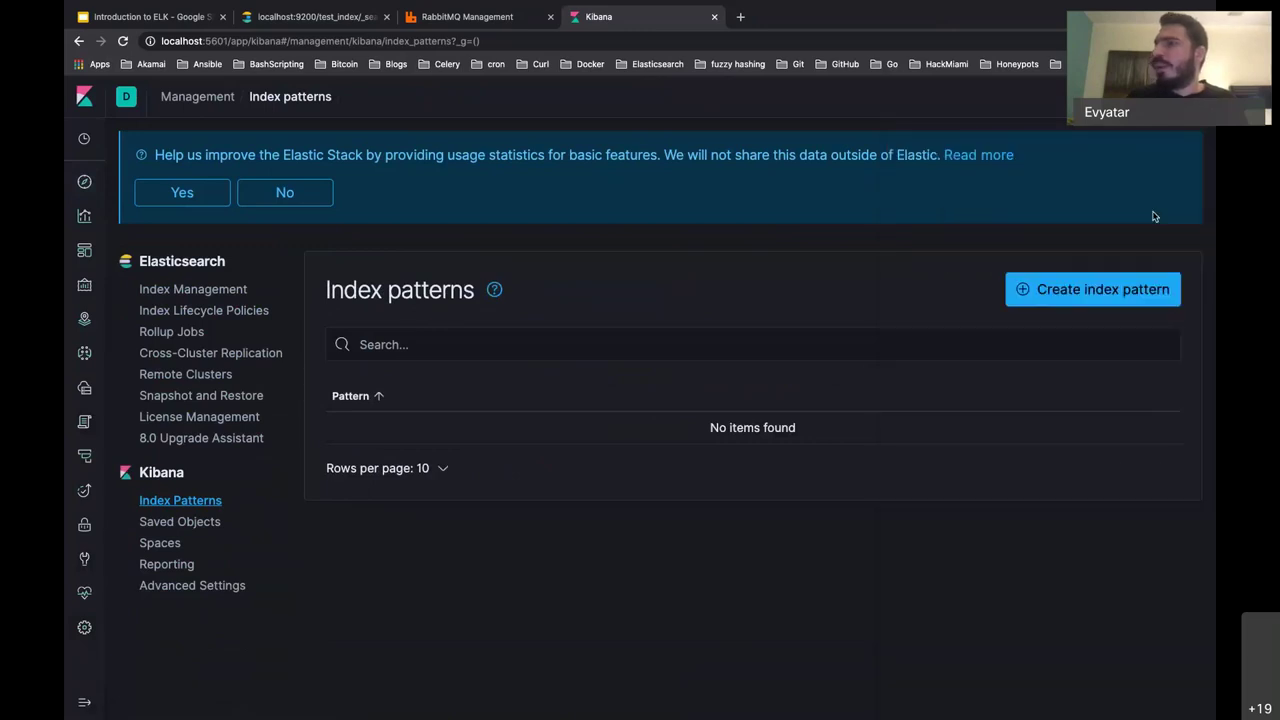
Step: Start a new index pattern, define it as test_index* and continue to its settings
{"action": "left_click", "coordinate": [1055, 288]}
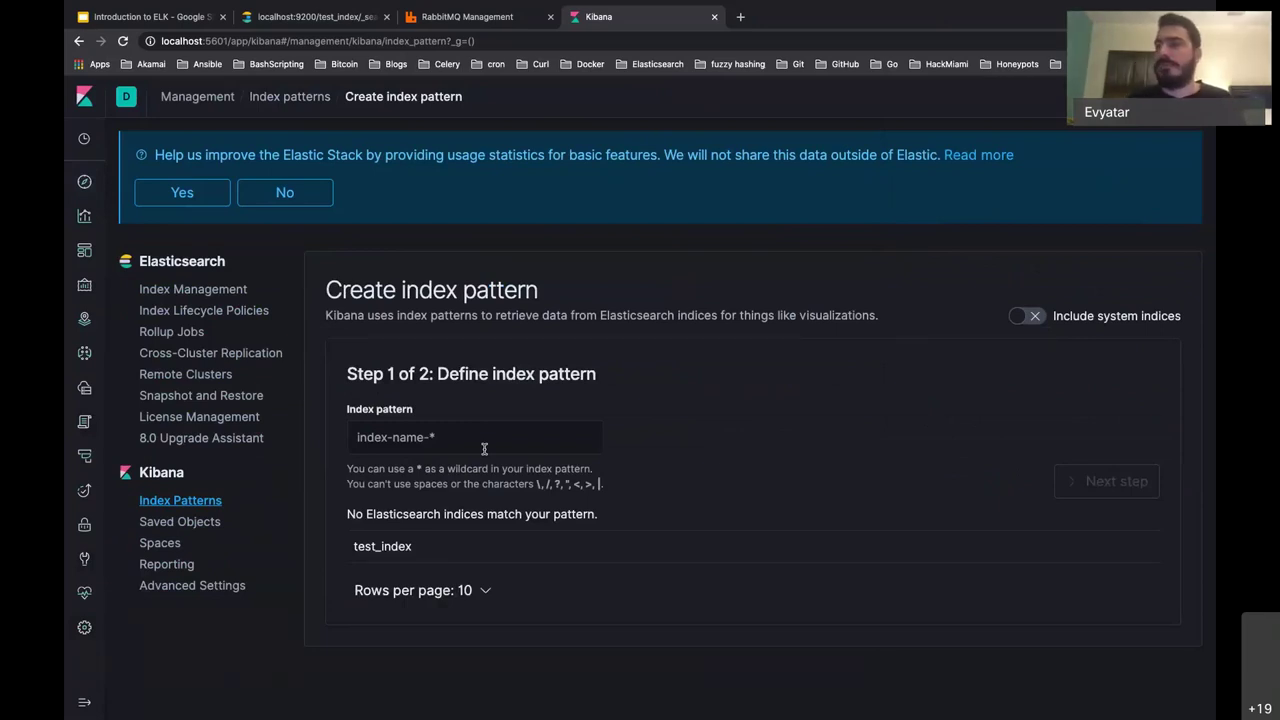
{"action": "left_click", "coordinate": [484, 449]}
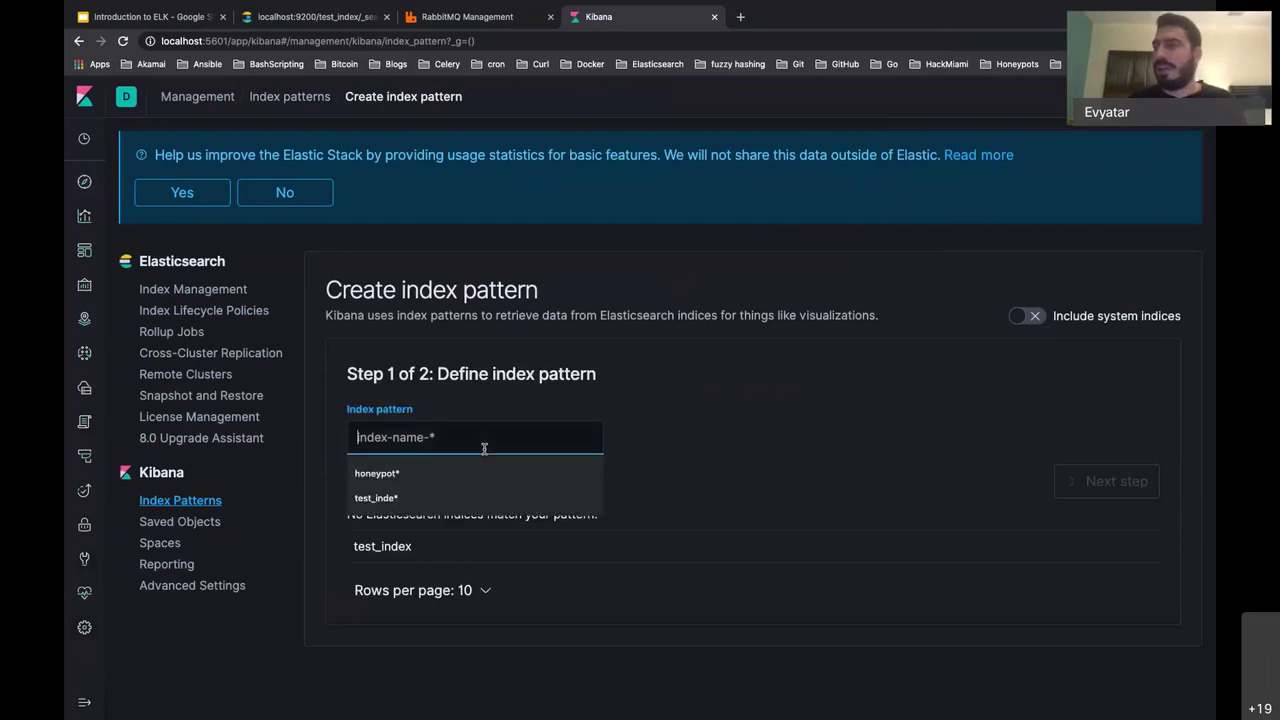
{"action": "left_click", "coordinate": [503, 397]}
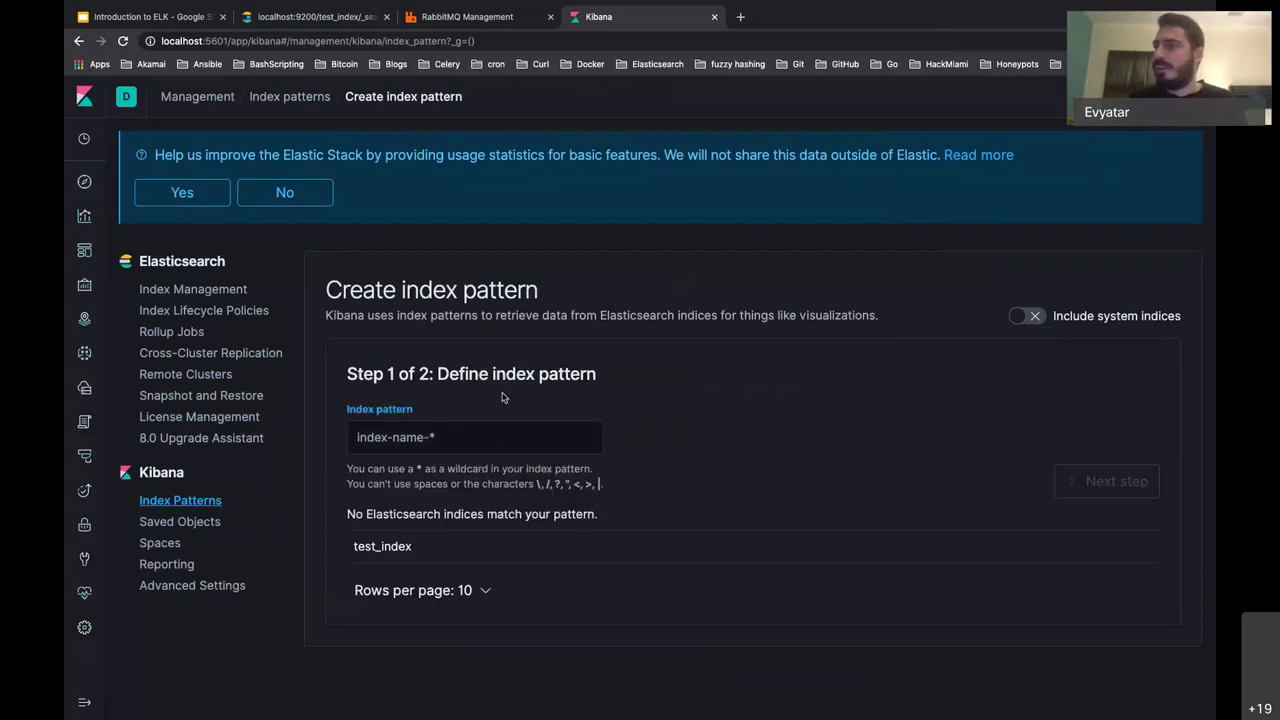
{"action": "left_click", "coordinate": [429, 441]}
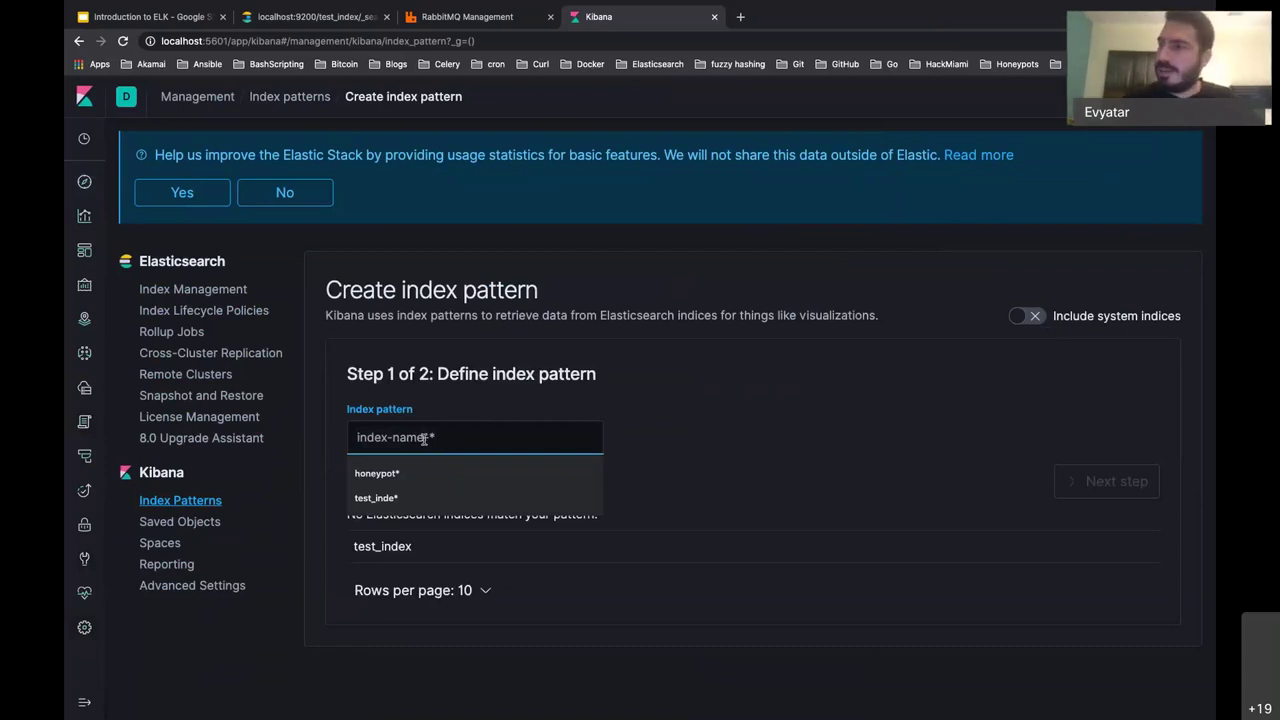
{"action": "type", "text": "Tsthe te"}
{"action": "left_click_drag", "start_coordinate": [418, 499], "coordinate": [314, 500]}
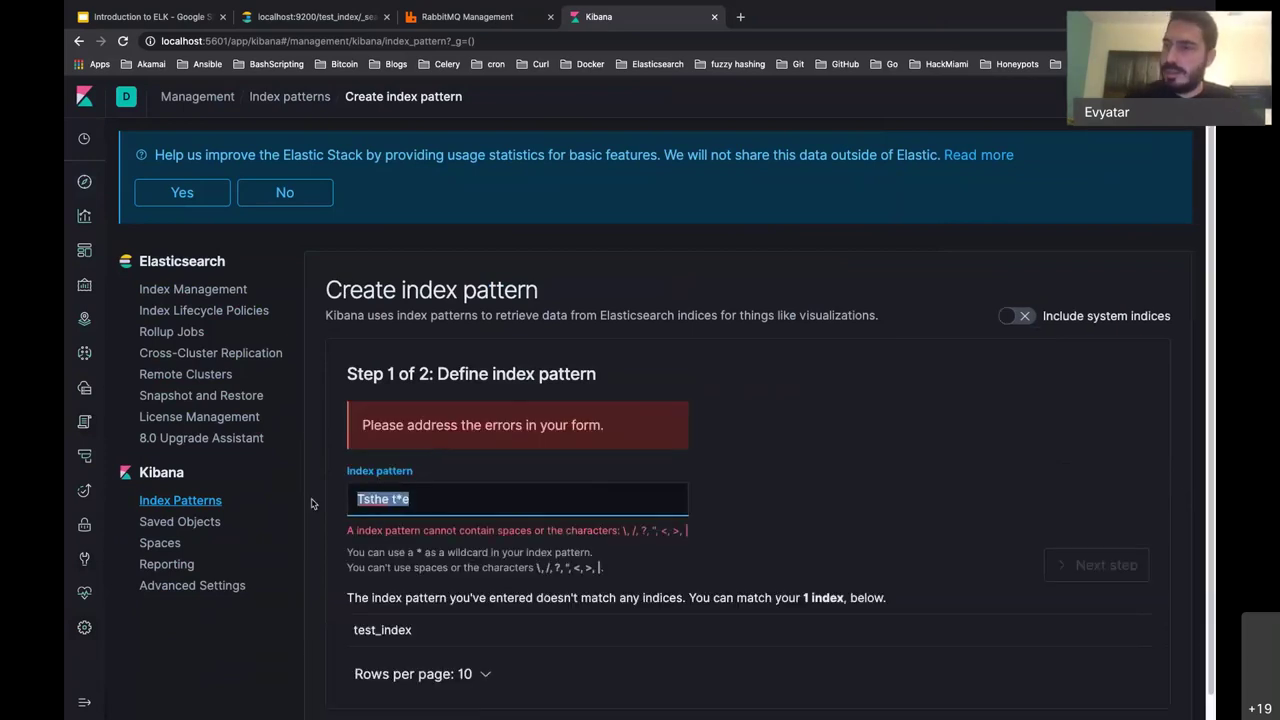
{"action": "key", "text": "BackSpace"}
{"action": "type", "text": "te"}
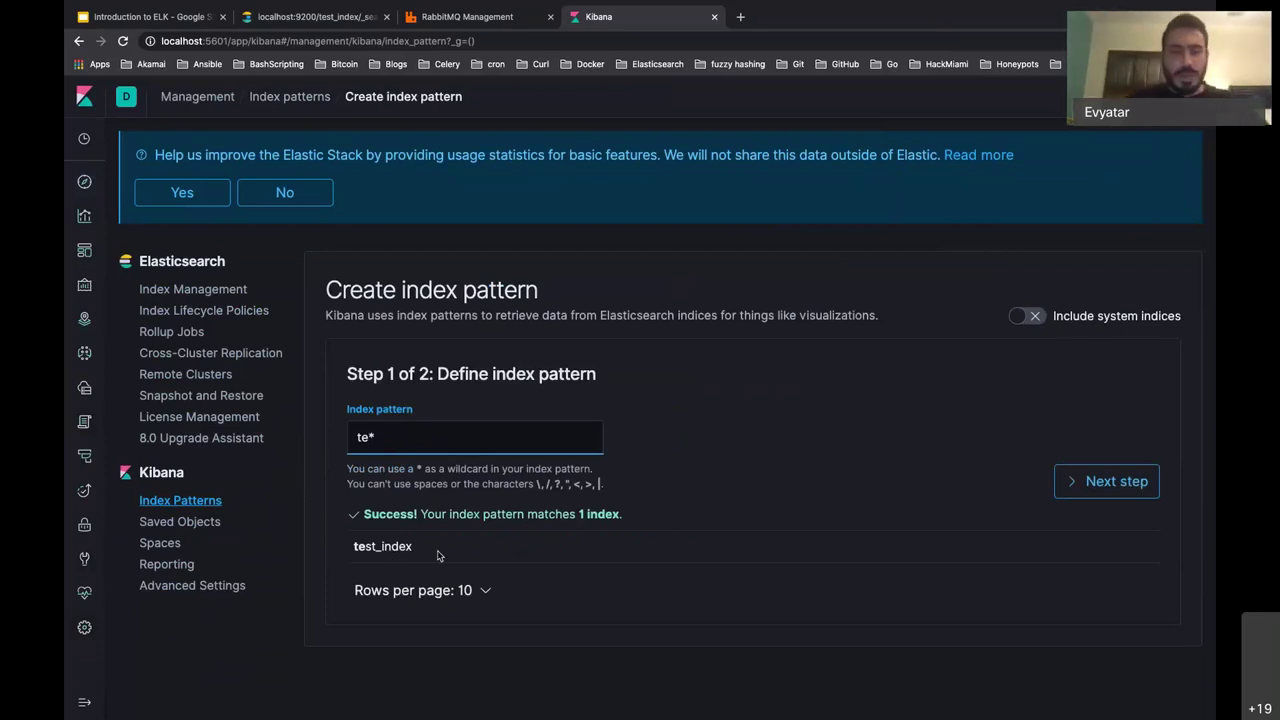
{"action": "type", "text": "st_"}
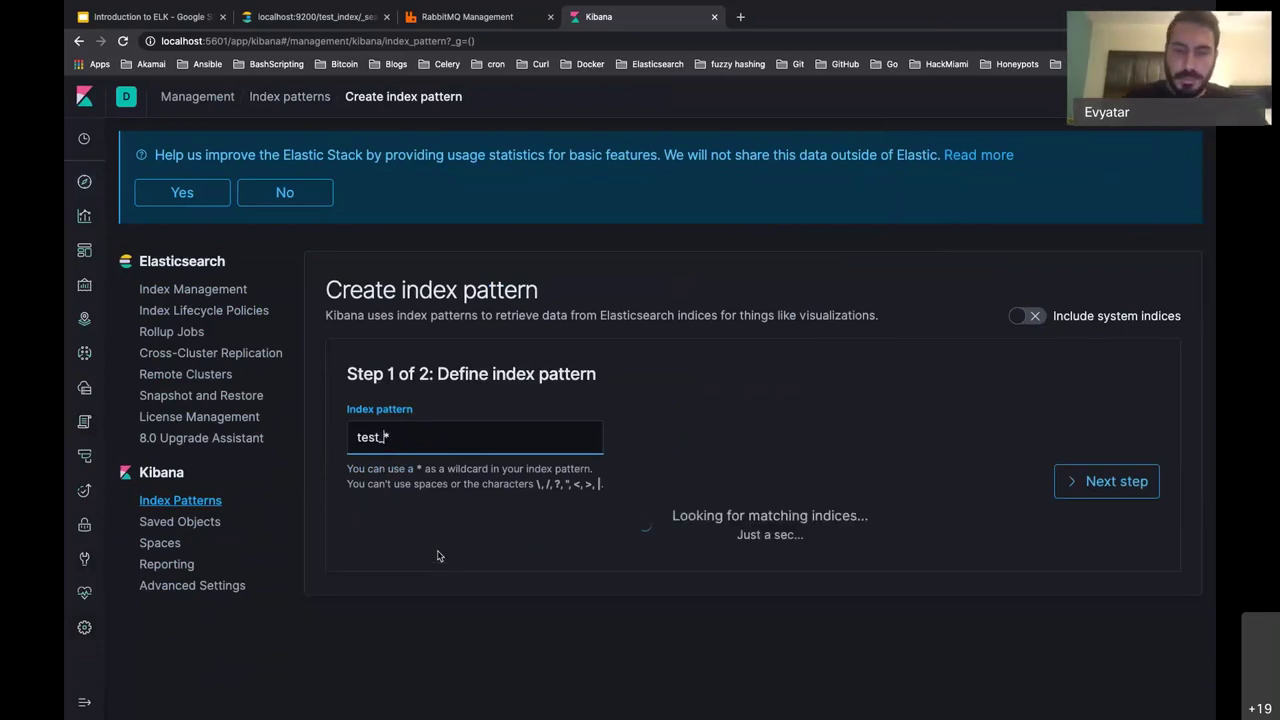
{"action": "type", "text": "index"}
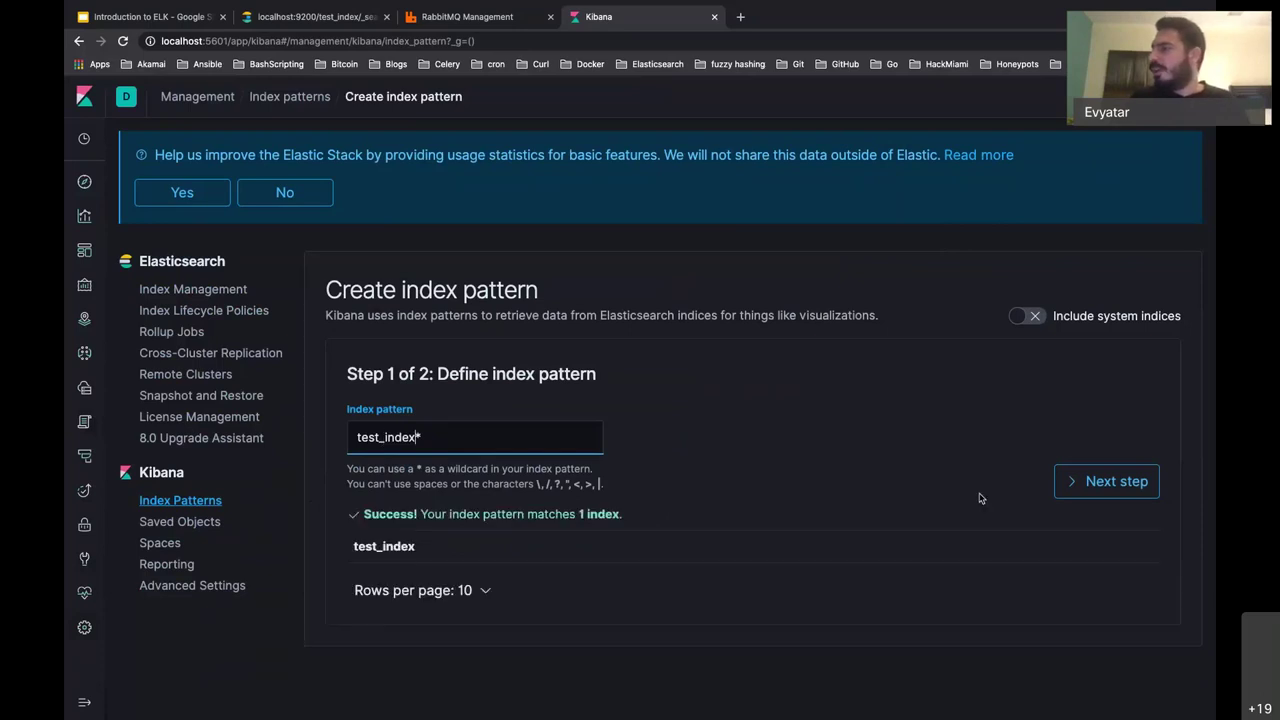
{"action": "left_click", "coordinate": [1096, 494]}
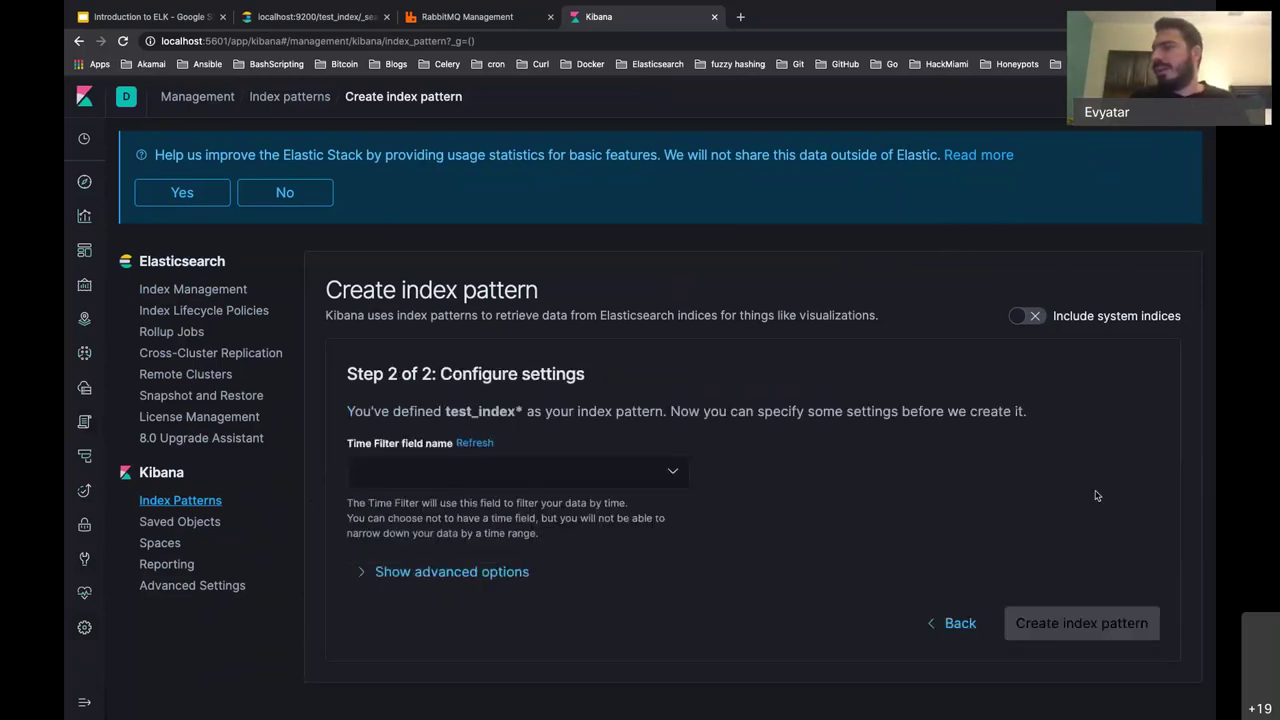
{"action": "left_click", "coordinate": [580, 470]}
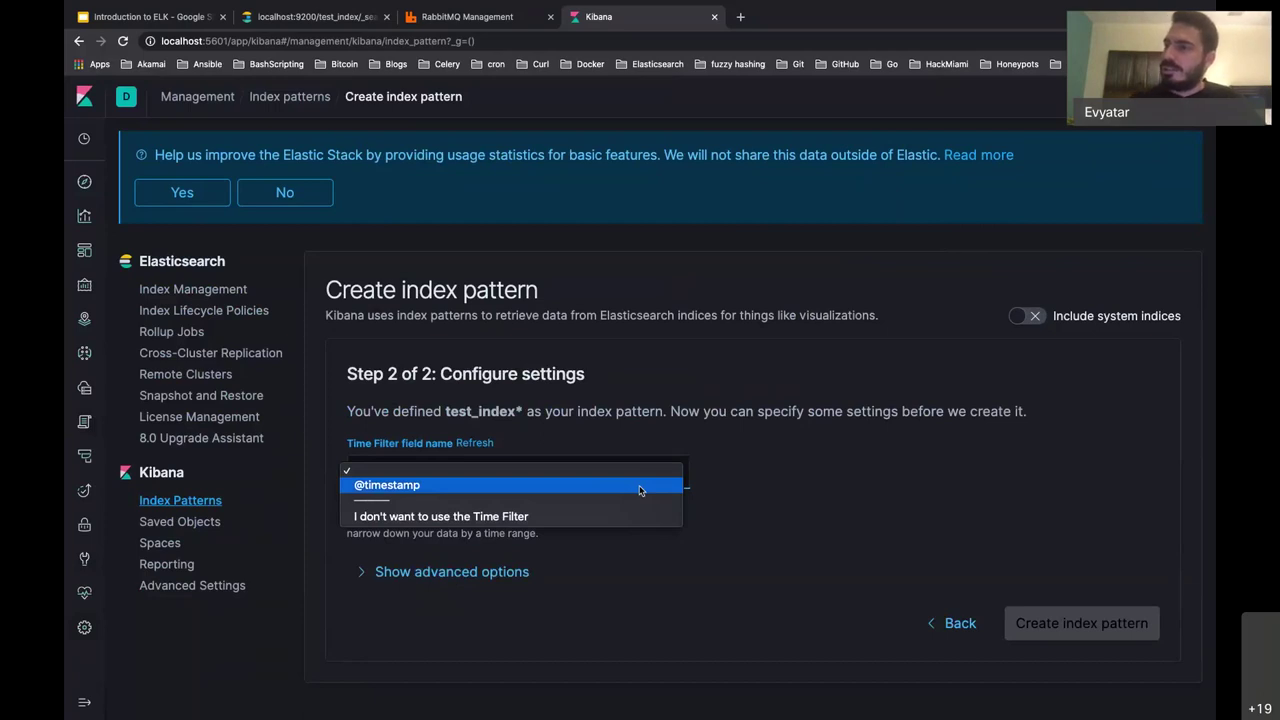
{"action": "left_click", "coordinate": [510, 484]}
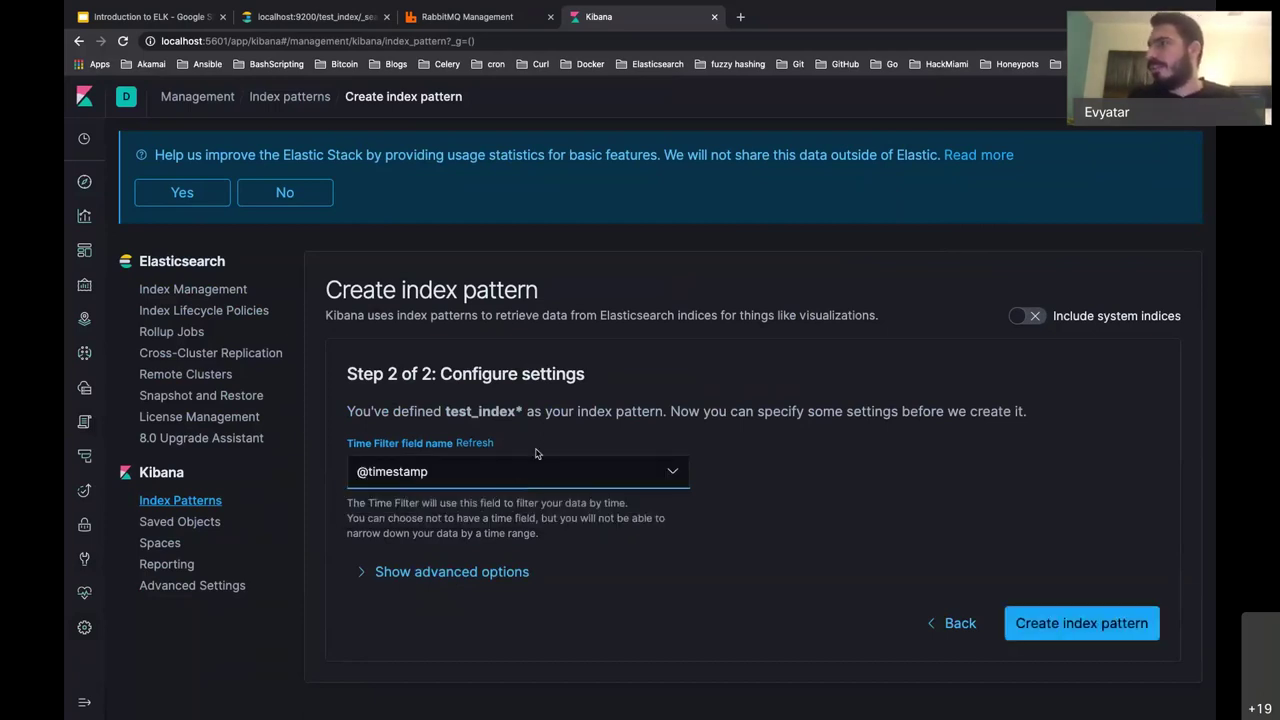
{"action": "left_click", "coordinate": [1075, 634]}
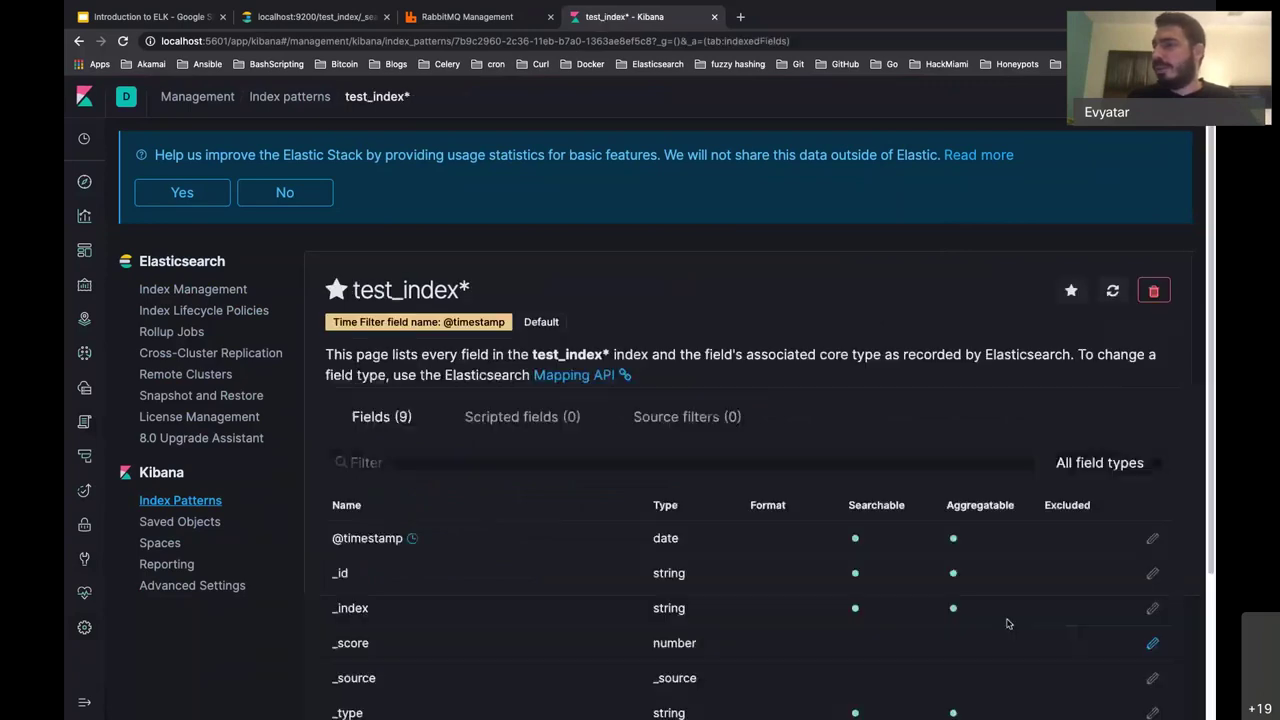
{"action": "scroll", "coordinate": [1008, 623], "scroll_direction": "down", "scroll_amount": 3}
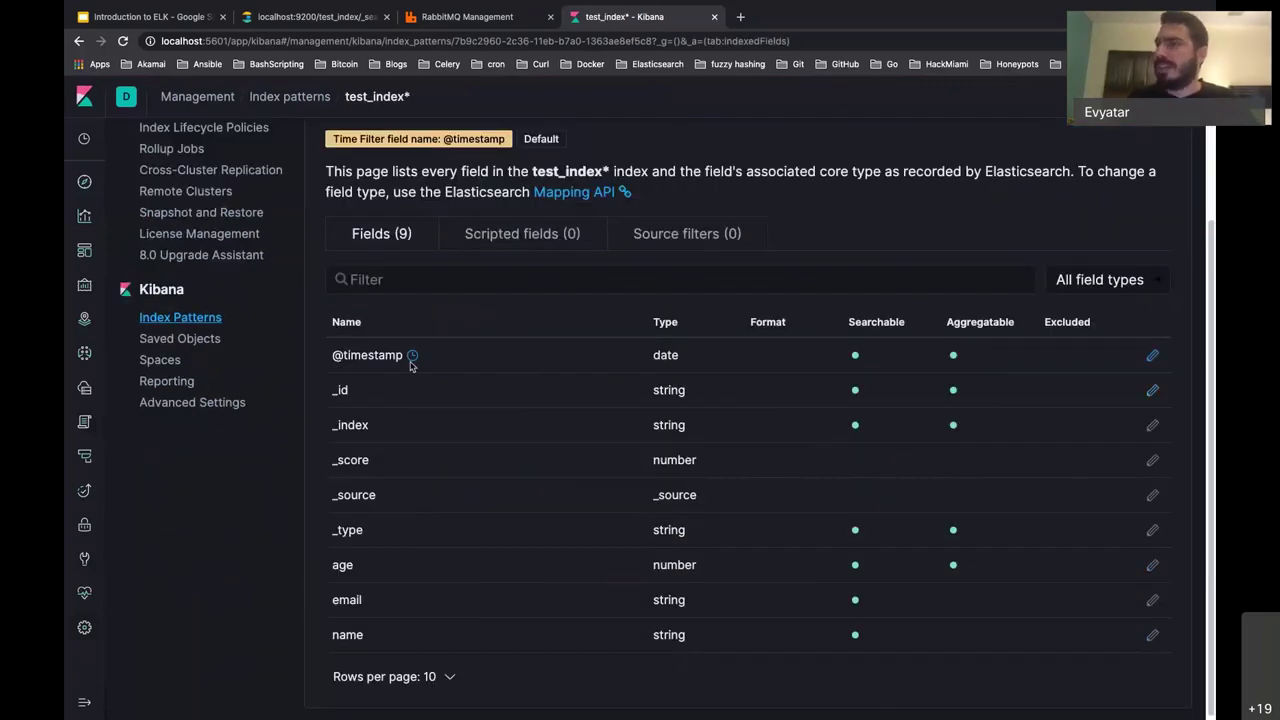
{"action": "mouse_move", "coordinate": [410, 366]}
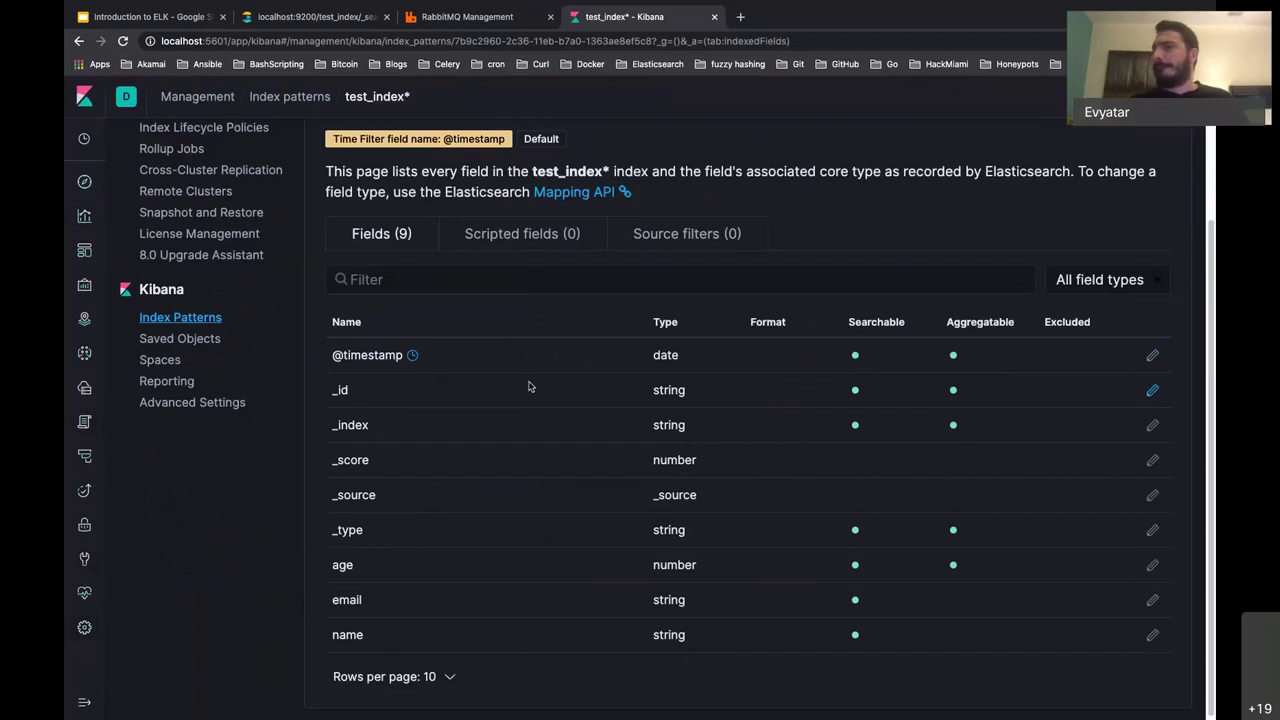
Step: Examine test_index's summary, mapping and editable settings in Index Management, and close its details
{"action": "scroll", "coordinate": [530, 386], "scroll_direction": "up", "scroll_amount": 1}
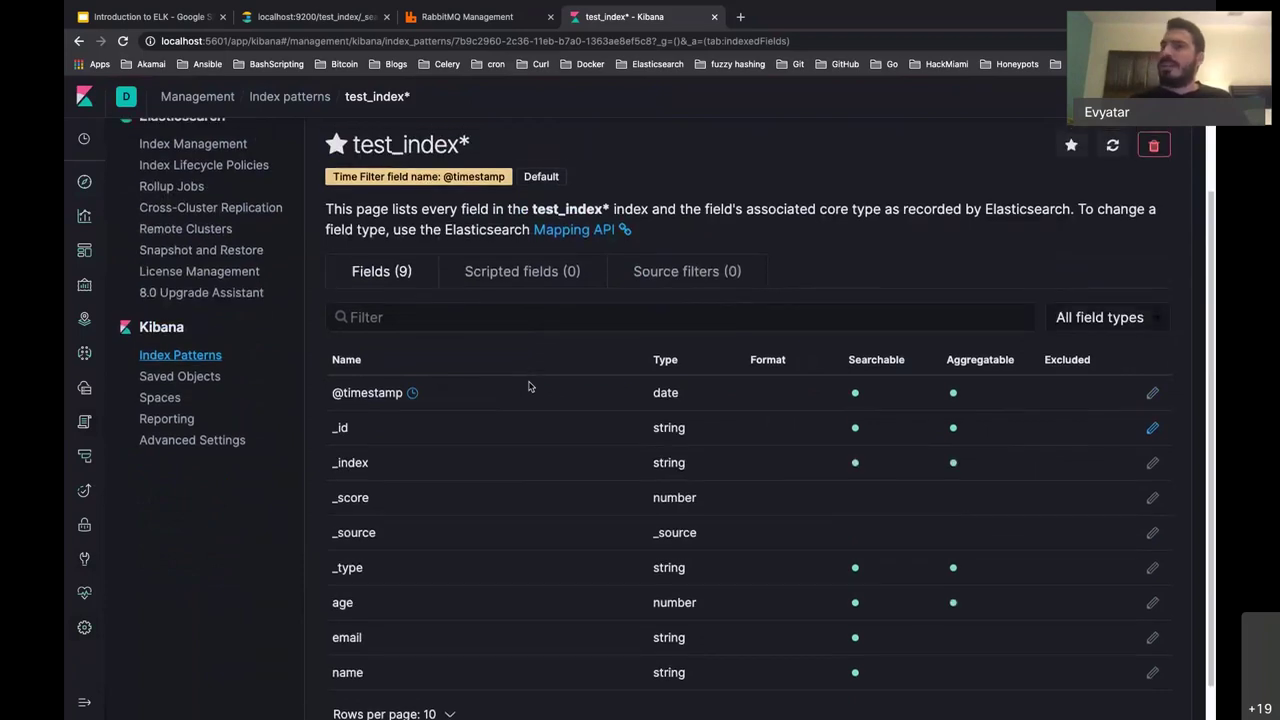
{"action": "scroll", "coordinate": [528, 385], "scroll_direction": "up", "scroll_amount": 1}
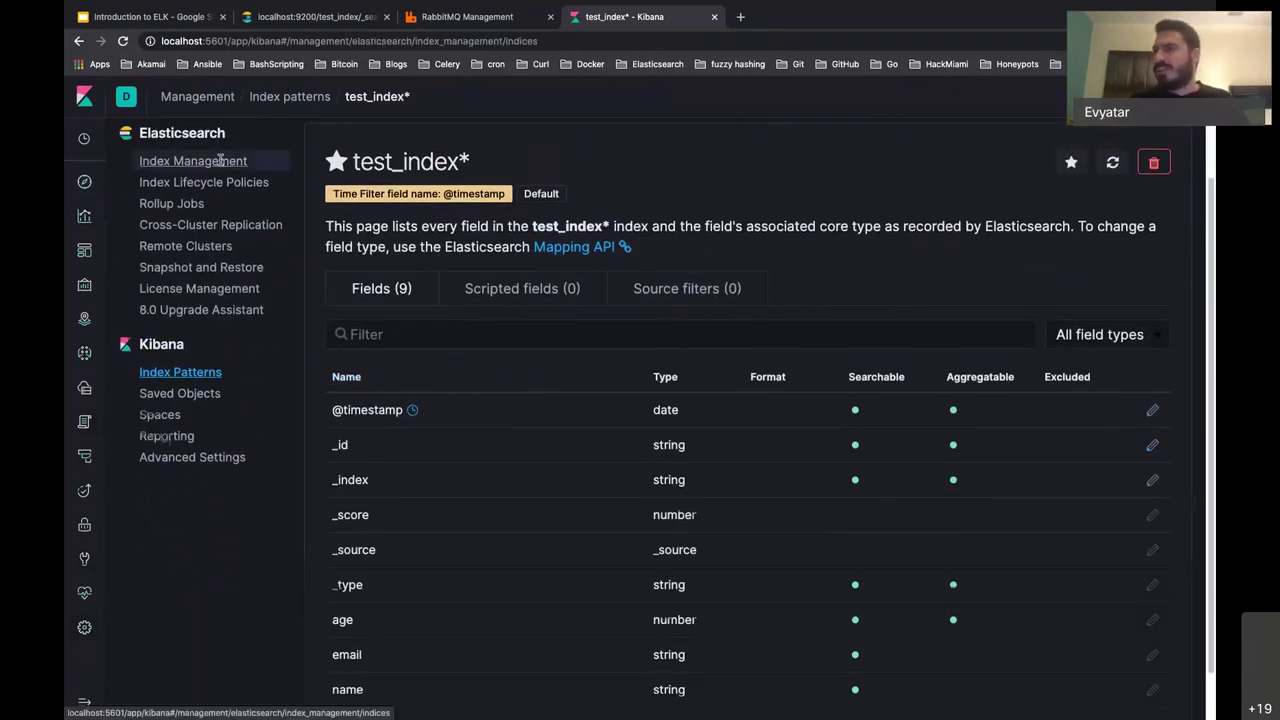
{"action": "left_click", "coordinate": [193, 160]}
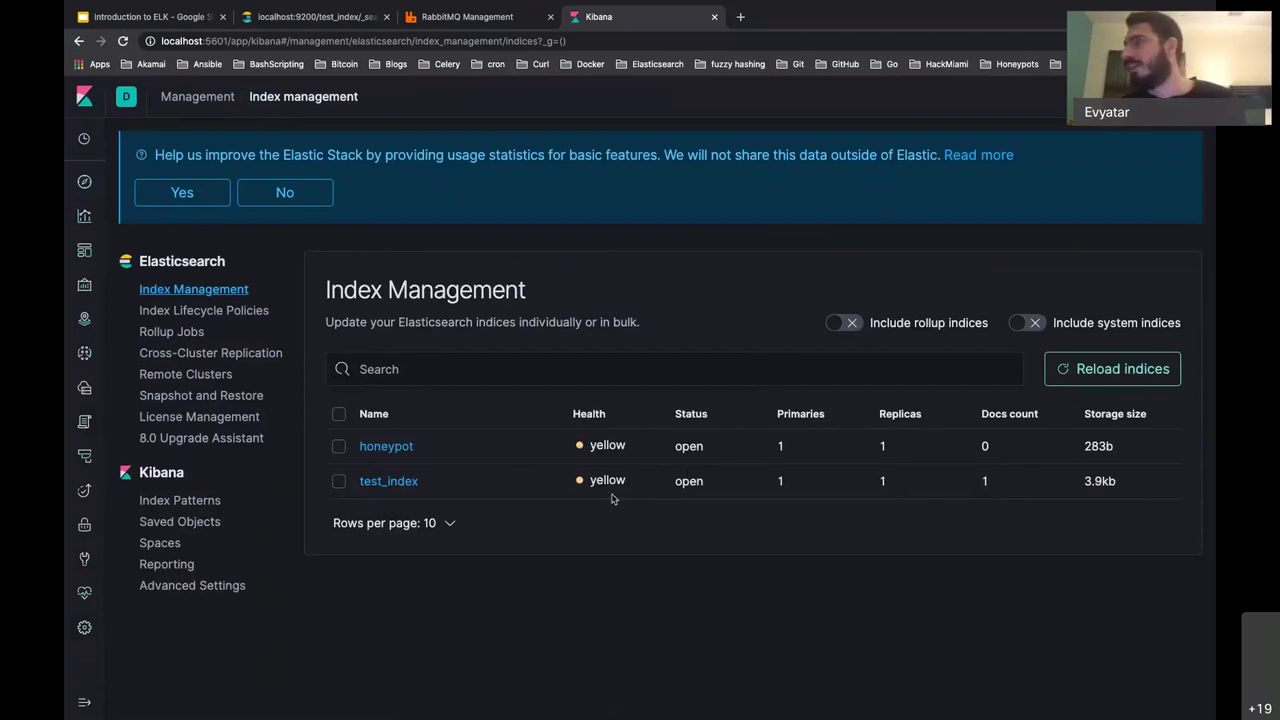
{"action": "left_click", "coordinate": [396, 484]}
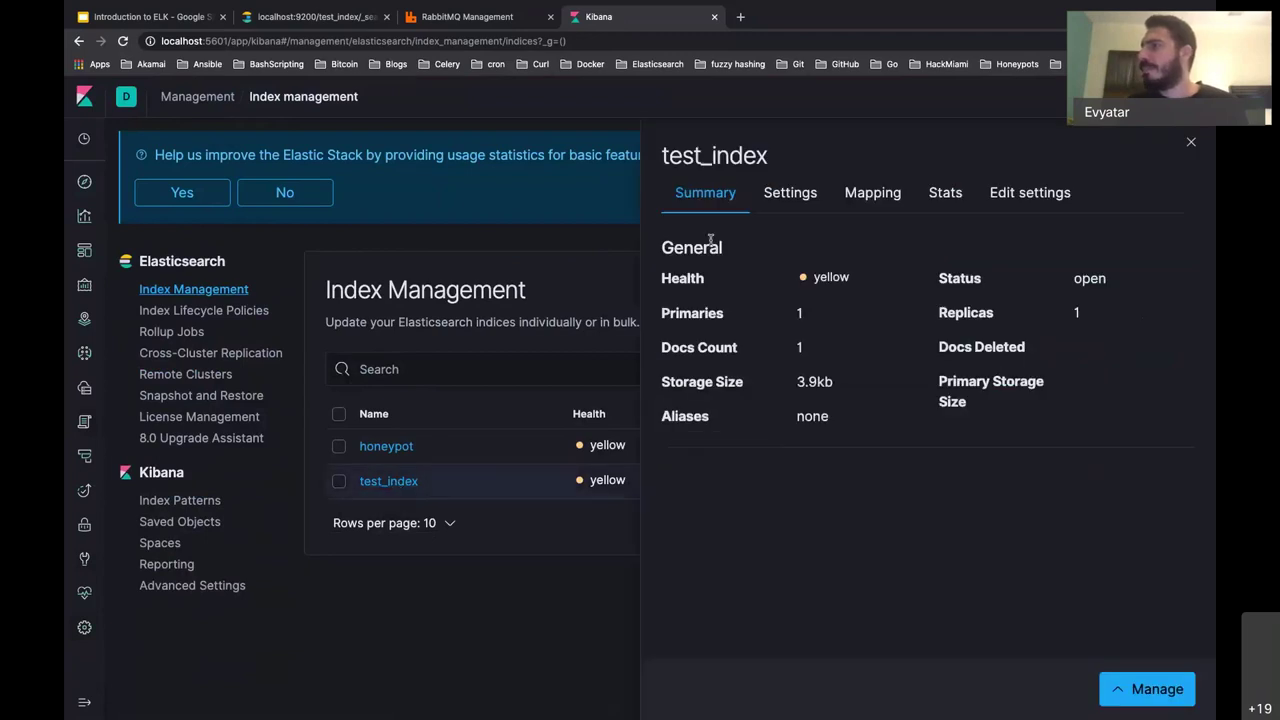
{"action": "left_click", "coordinate": [868, 200]}
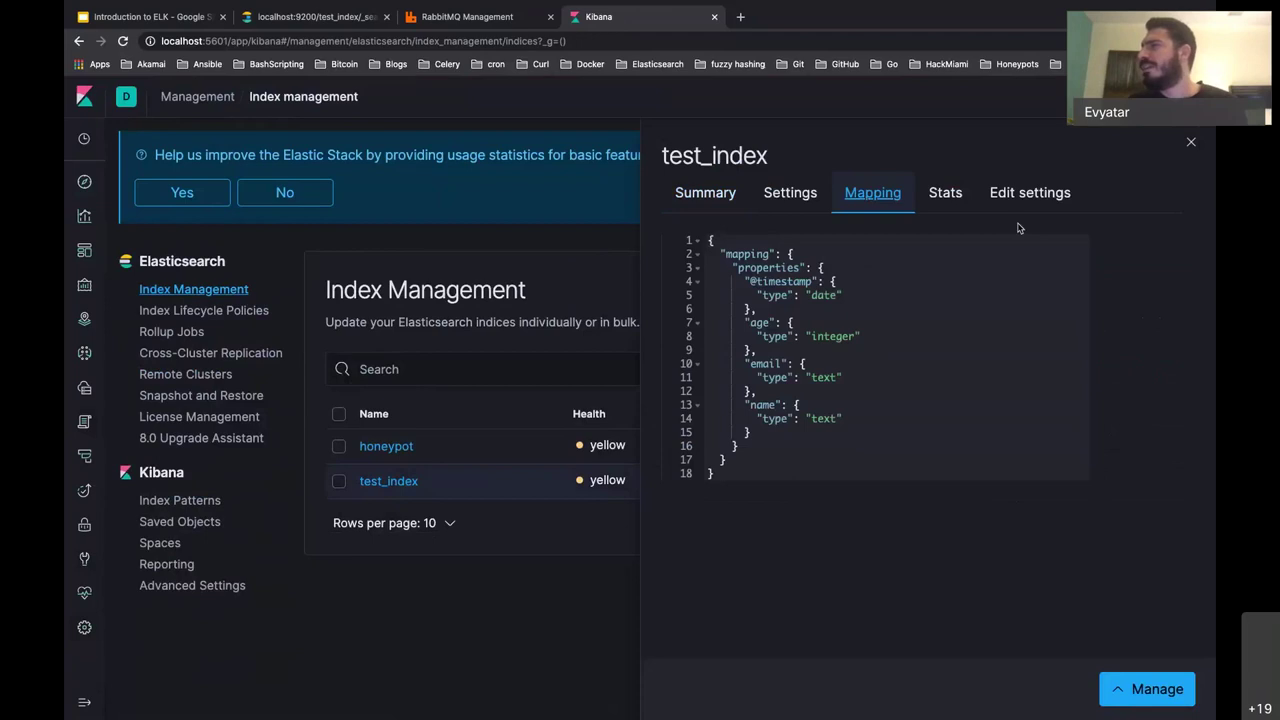
{"action": "left_click", "coordinate": [1038, 200]}
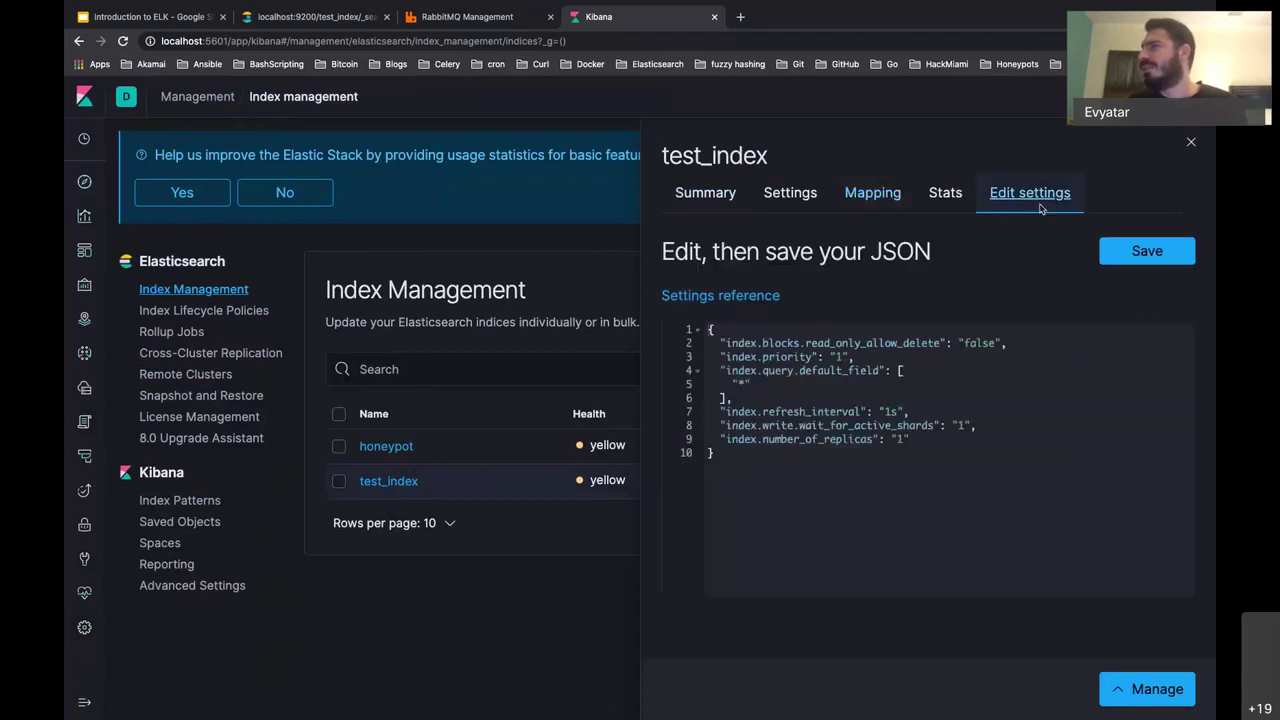
{"action": "left_click", "coordinate": [748, 195]}
{"action": "left_click", "coordinate": [1191, 144]}
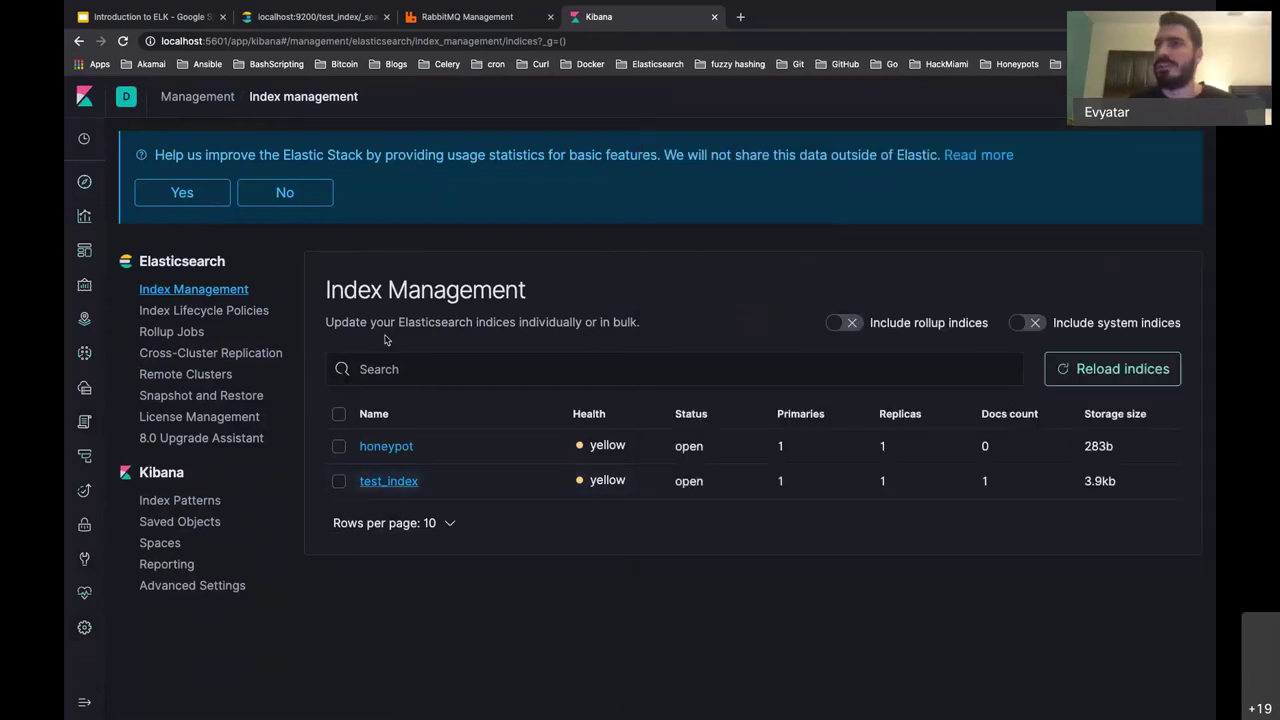
Step: Open Discover, decline the usage-statistics request and set the time range's relative start to 15 years ago
{"action": "left_click", "coordinate": [84, 181]}
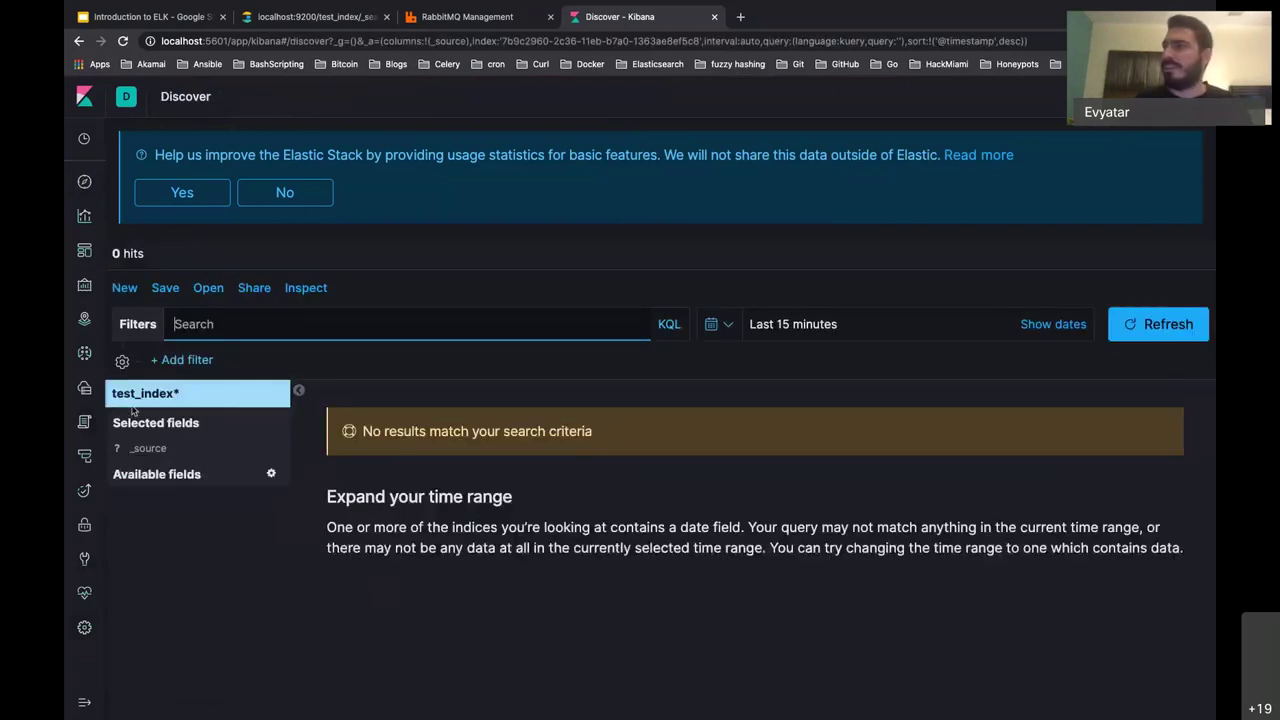
{"action": "left_click", "coordinate": [1140, 337]}
{"action": "left_click", "coordinate": [843, 336]}
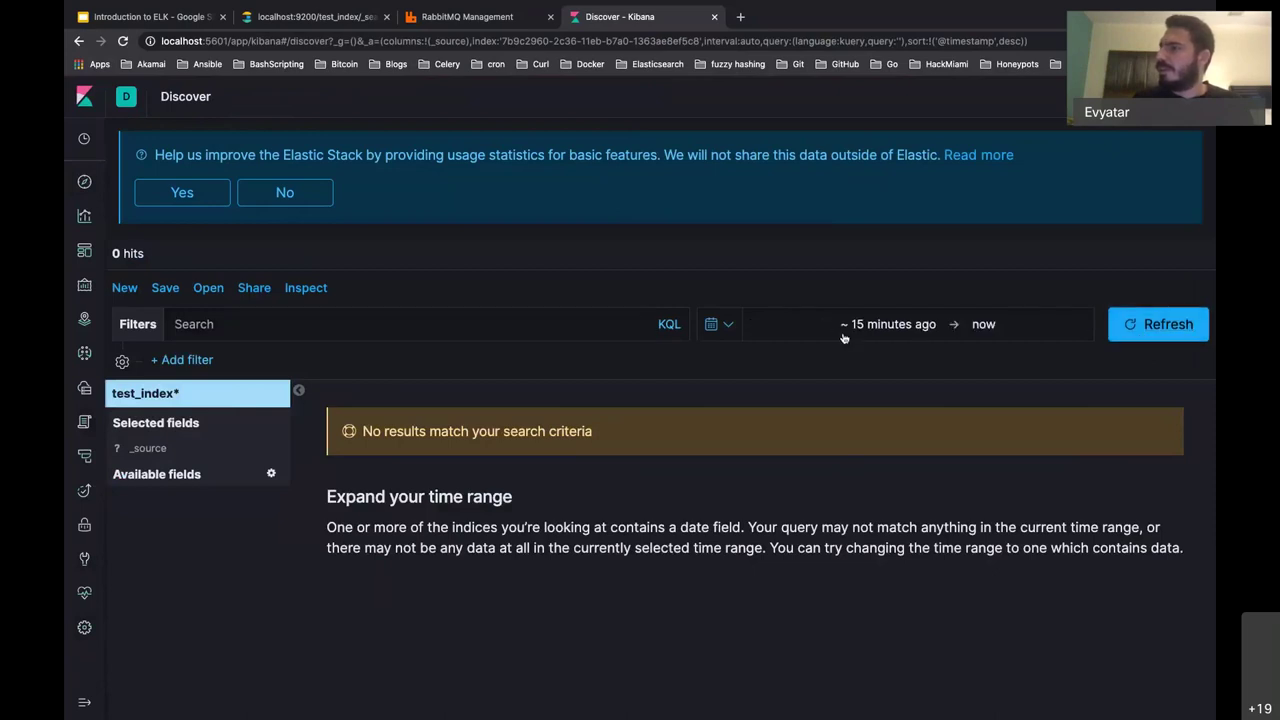
{"action": "left_click", "coordinate": [843, 337]}
{"action": "left_click", "coordinate": [1033, 399]}
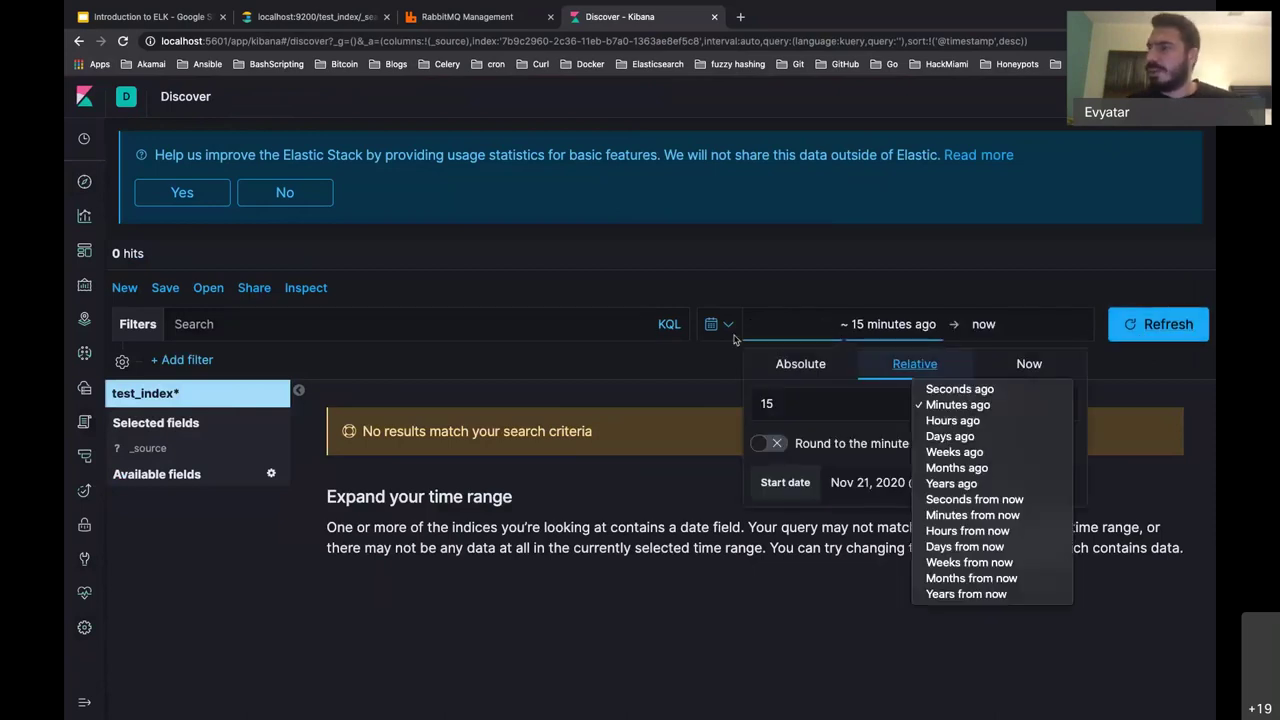
{"action": "left_click", "coordinate": [826, 283]}
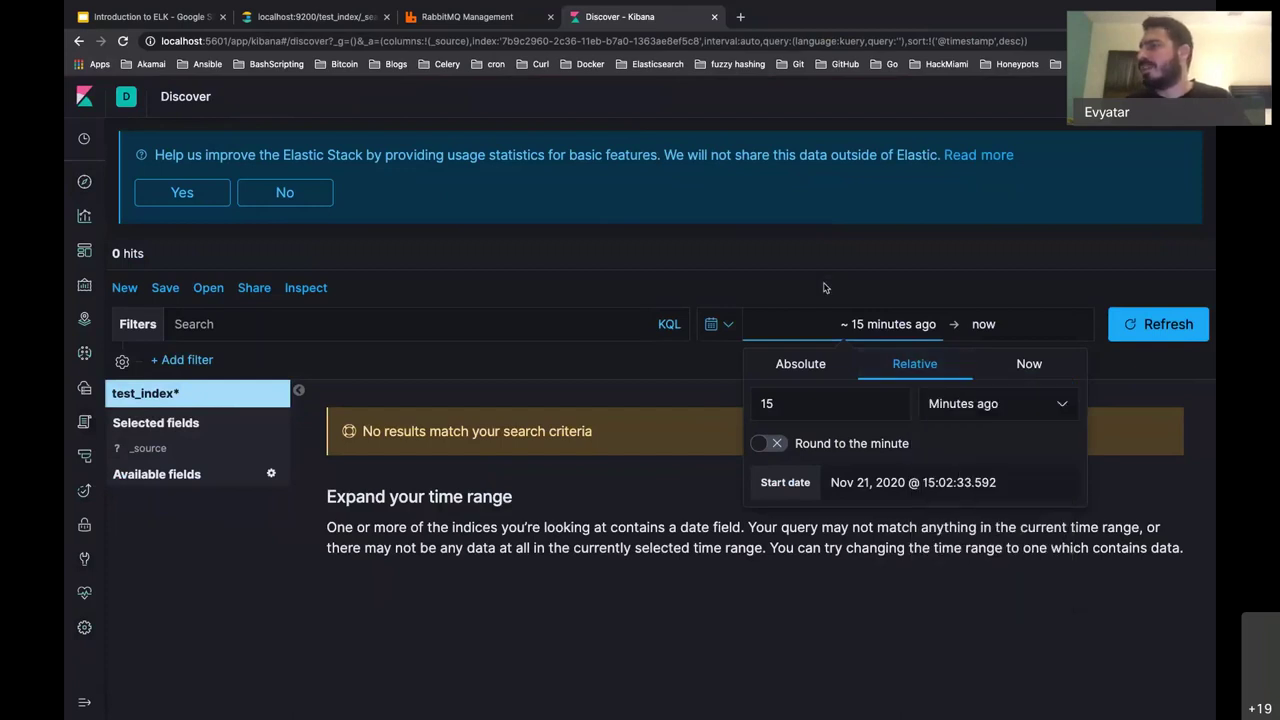
{"action": "left_click", "coordinate": [1010, 403]}
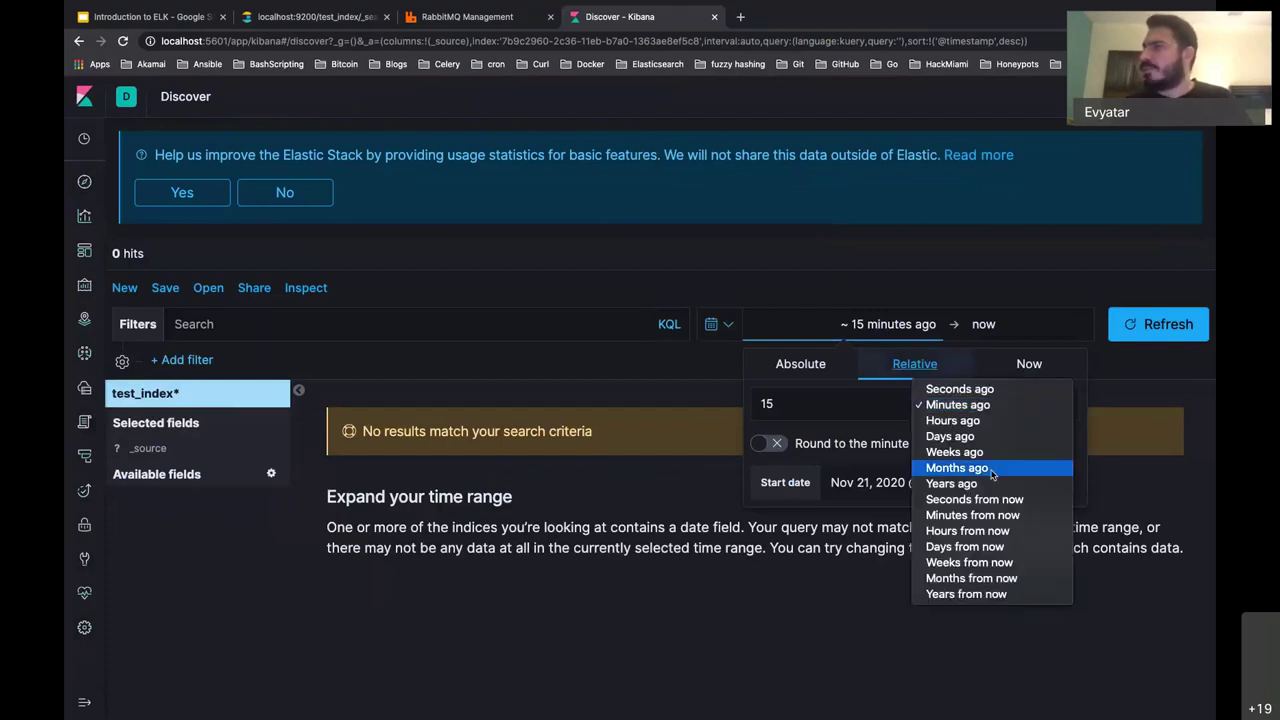
{"action": "key", "text": "Escape"}
{"action": "left_click", "coordinate": [286, 193]}
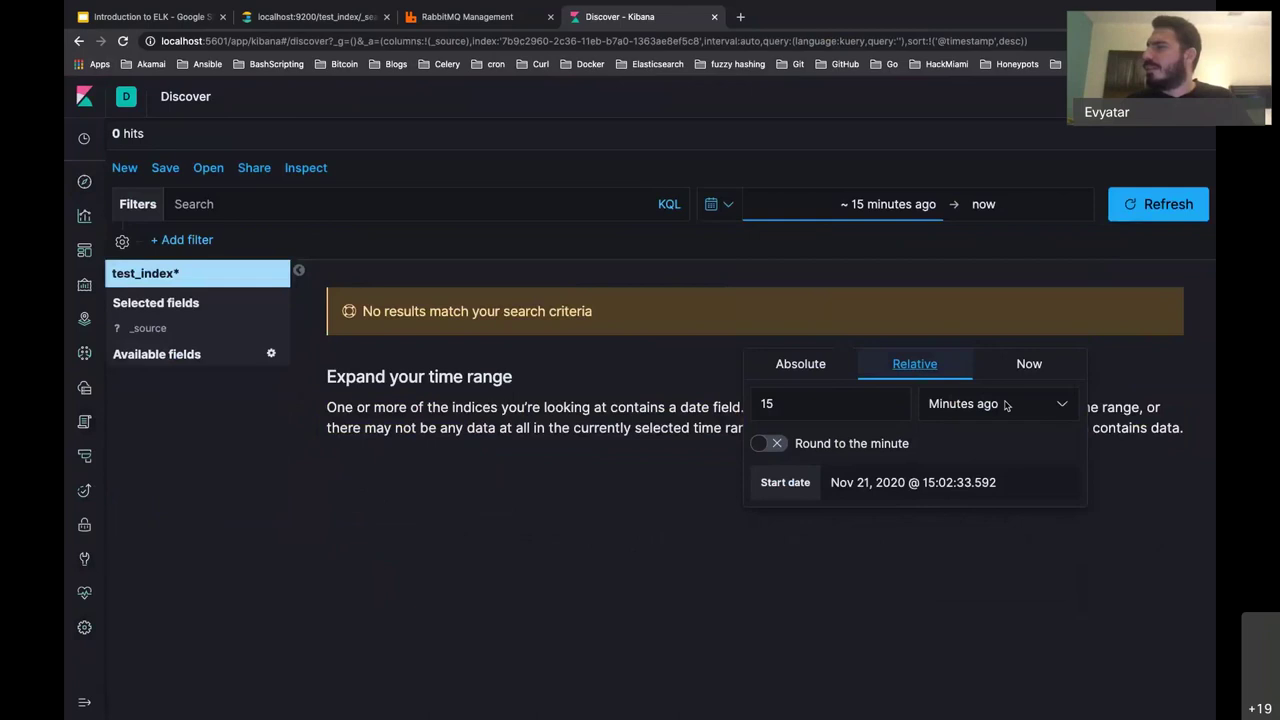
{"action": "left_click", "coordinate": [1006, 405]}
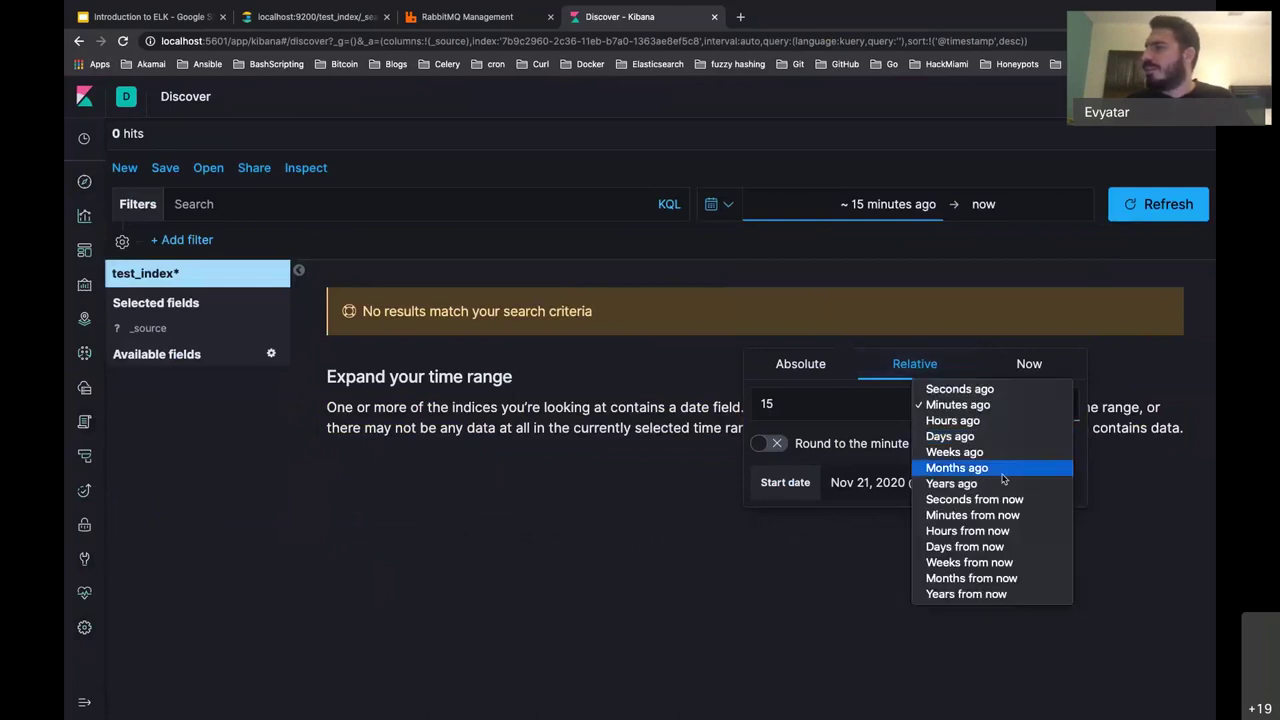
{"action": "left_click", "coordinate": [998, 482]}
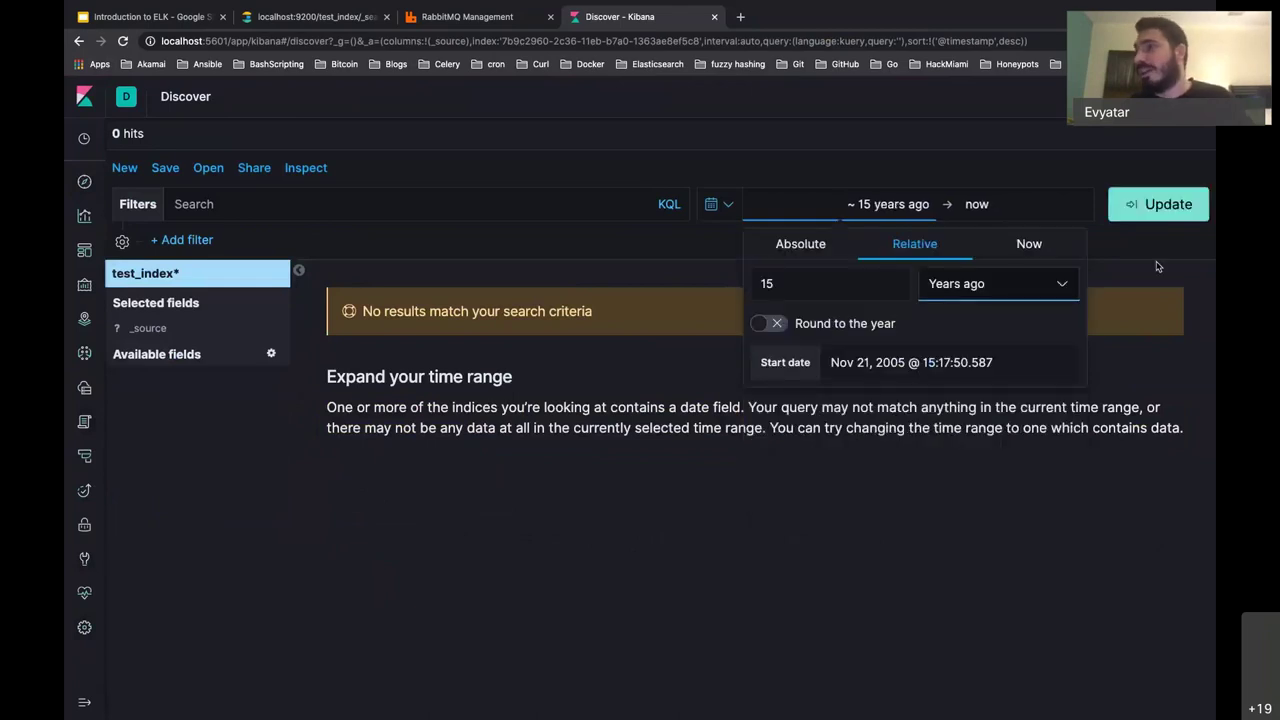
Step: Apply the time range from 15 years ago to now in Discover and inspect the test_index document's table and JSON details
{"action": "left_click", "coordinate": [1158, 204]}
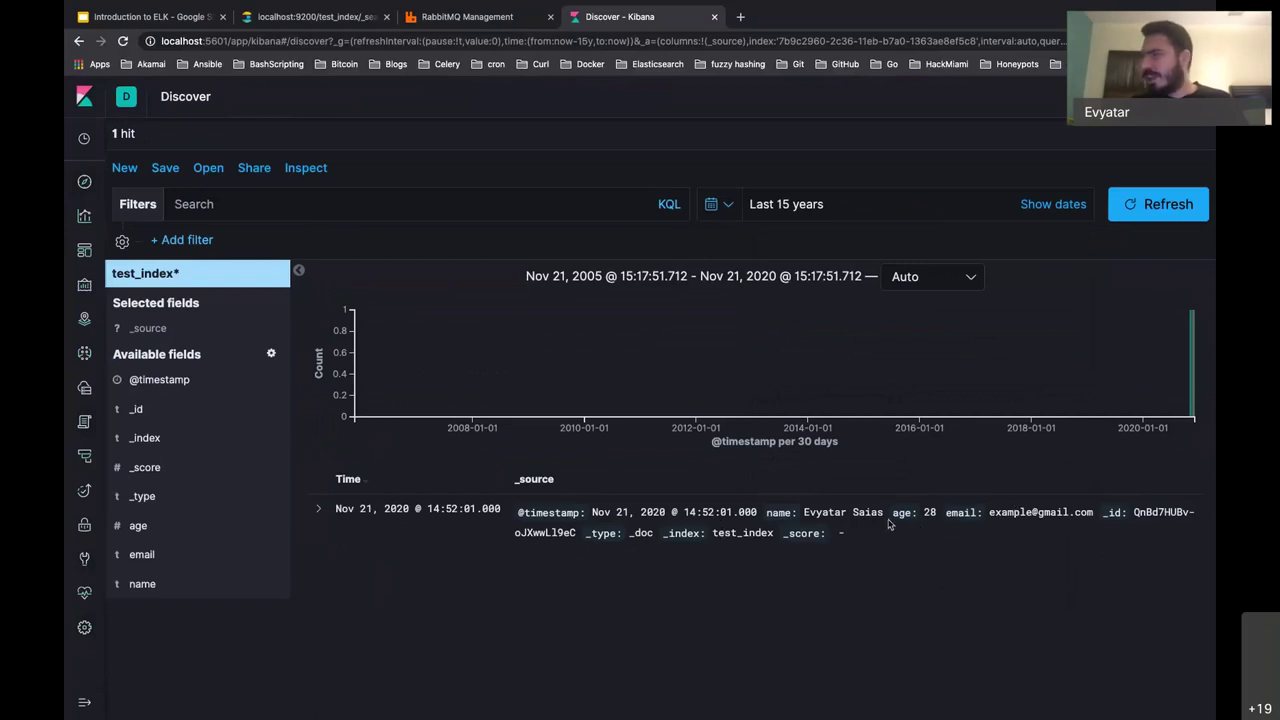
{"action": "left_click", "coordinate": [321, 512]}
{"action": "scroll", "coordinate": [478, 549], "scroll_direction": "down", "scroll_amount": 2}
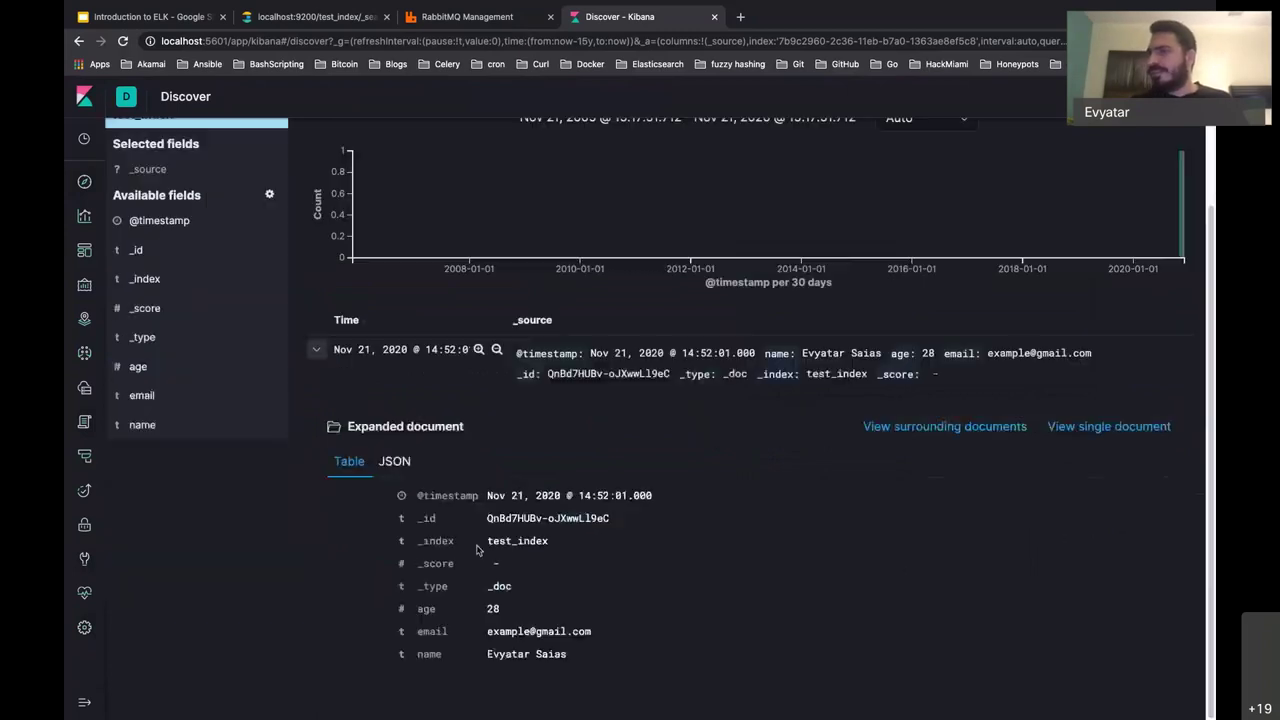
{"action": "left_click", "coordinate": [394, 461]}
{"action": "scroll", "coordinate": [400, 450], "scroll_direction": "down", "scroll_amount": 2}
{"action": "left_click", "coordinate": [318, 292]}
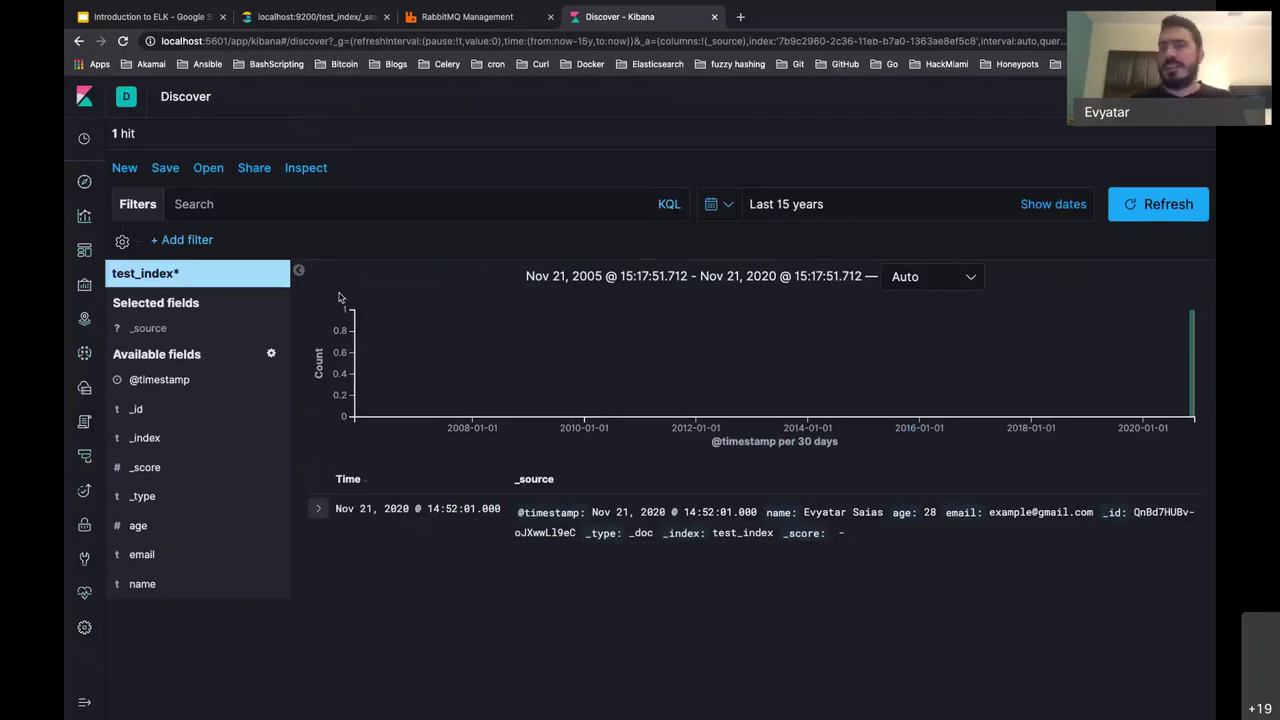
Step: Switch to the Introduction to ELK presentation in Chrome and show the "Putting it all together" slide
{"action": "key", "text": "alt+Tab"}
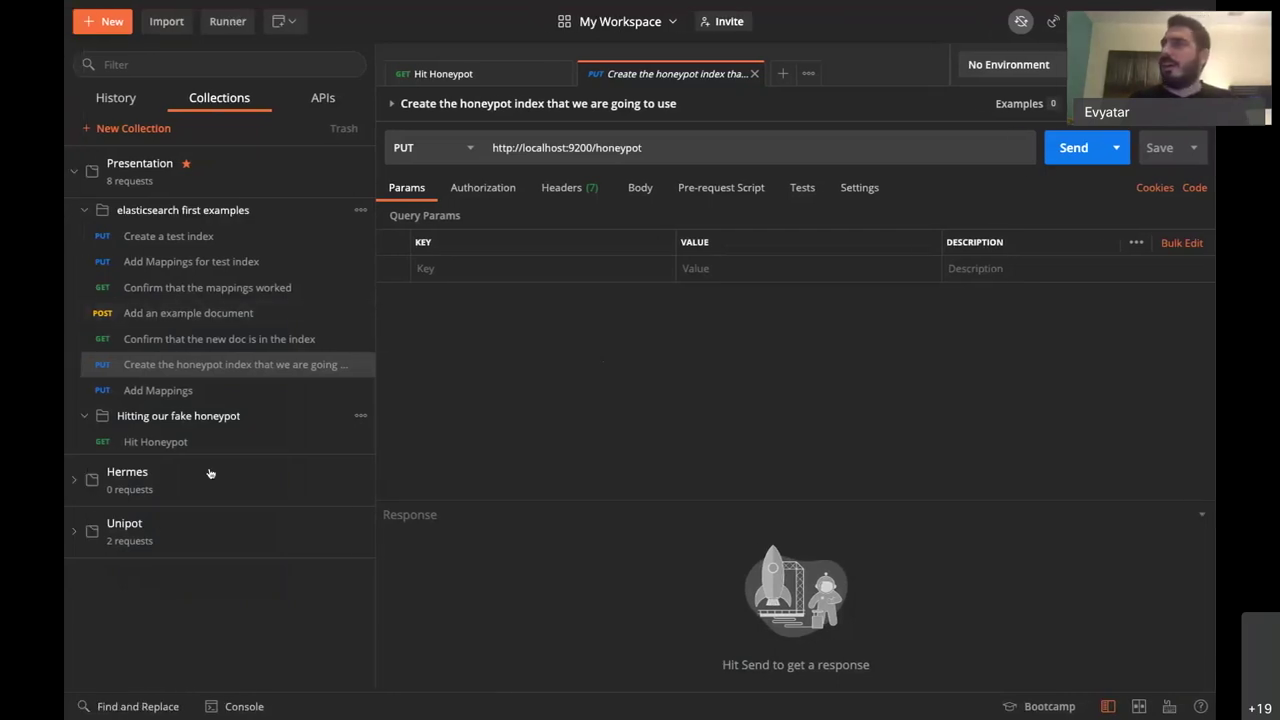
{"action": "key", "text": "ctrl+Up"}
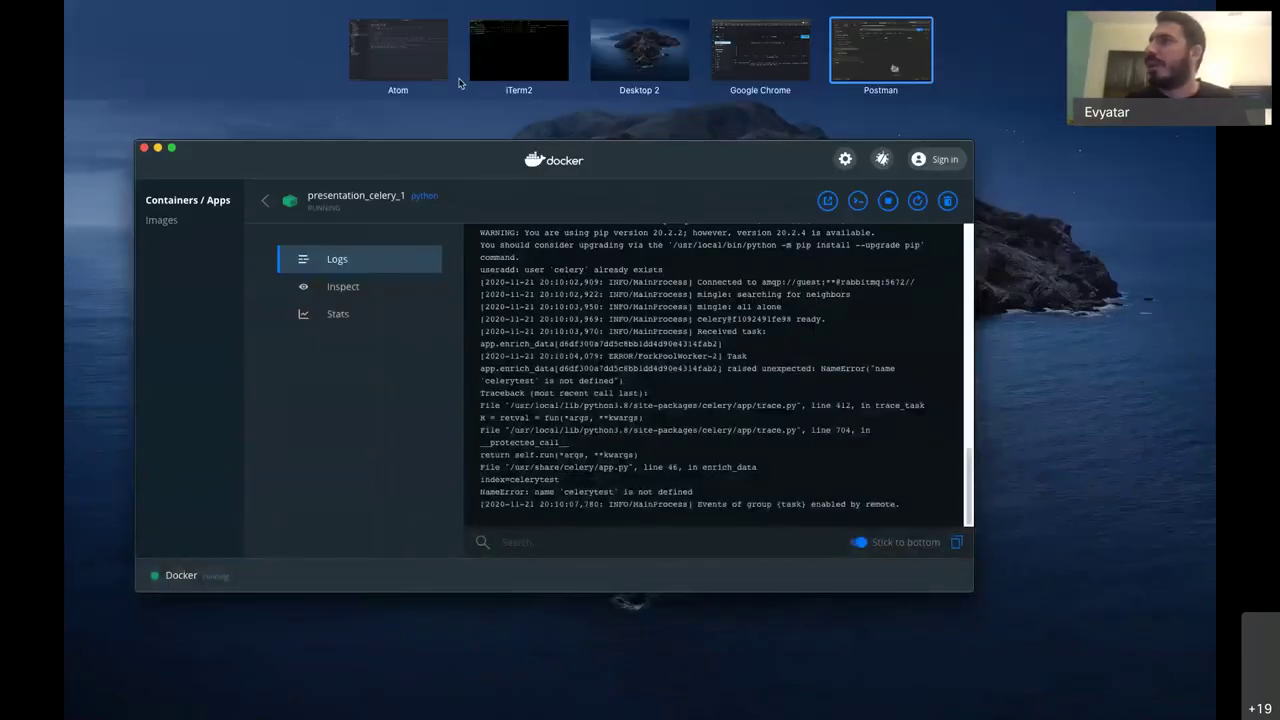
{"action": "left_click", "coordinate": [755, 66]}
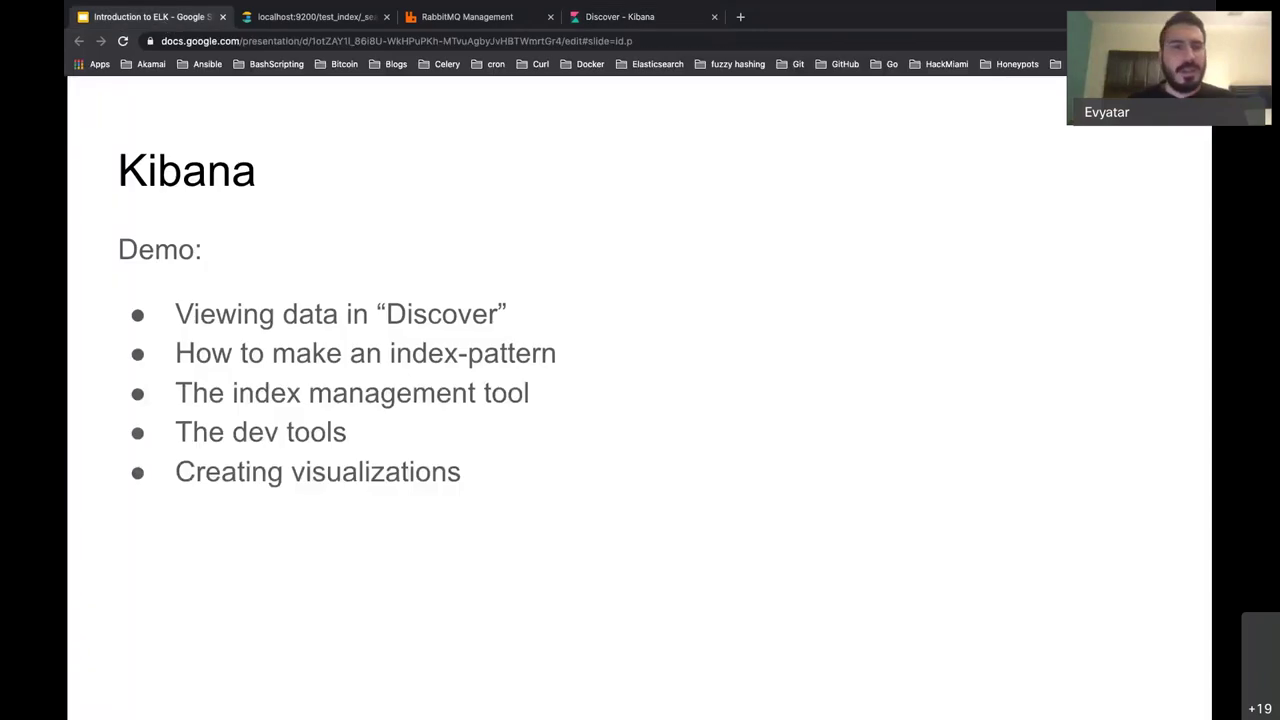
{"action": "key", "text": "Right"}
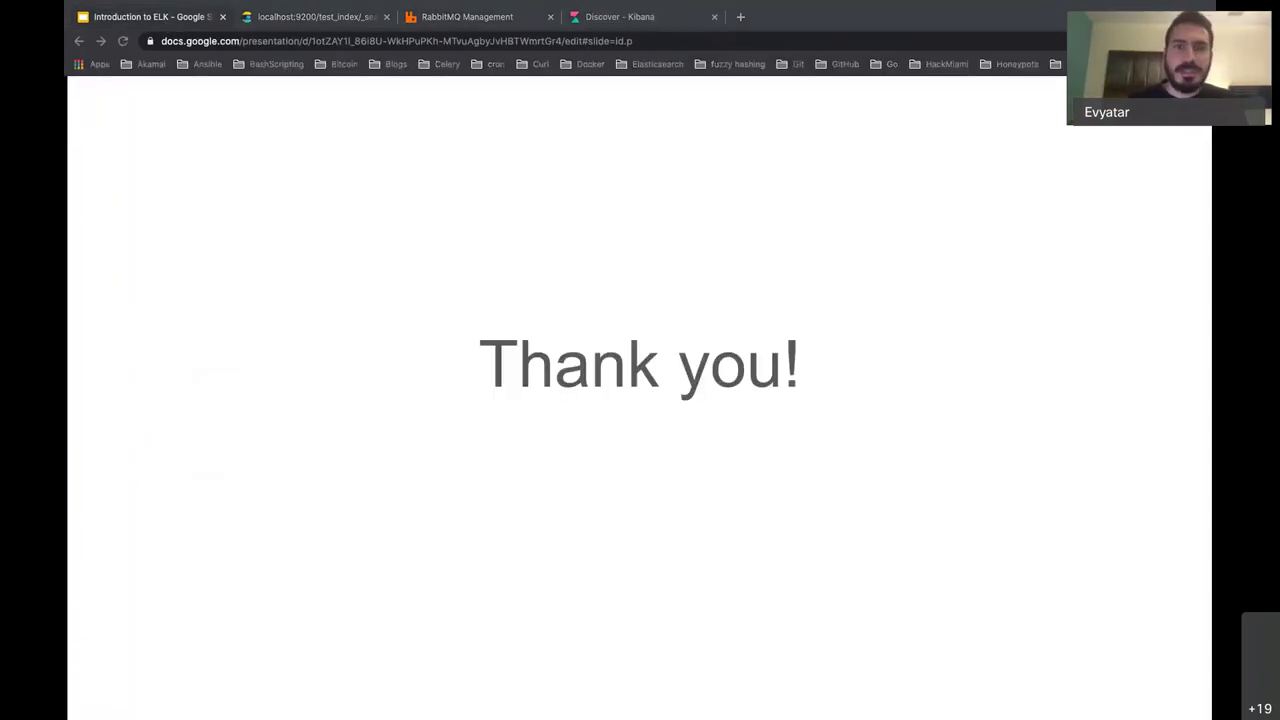
{"action": "key", "text": "Left"}
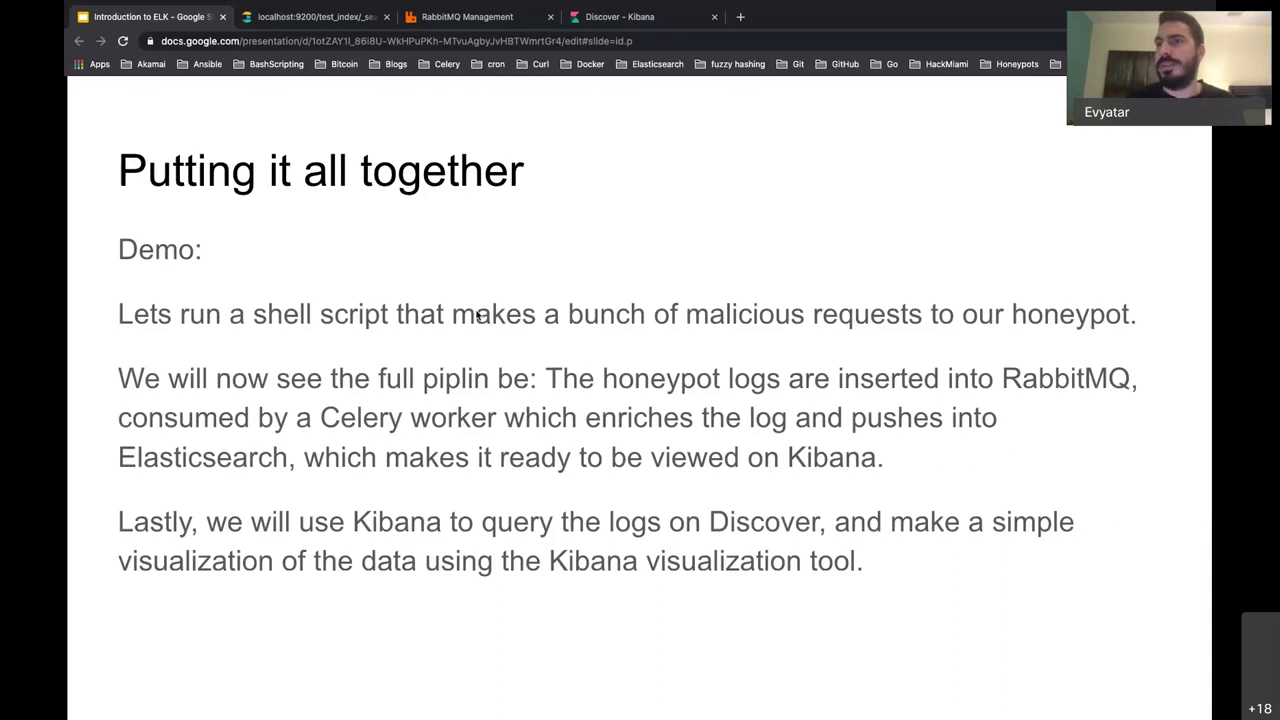
{"action": "key", "text": "super+Tab"}
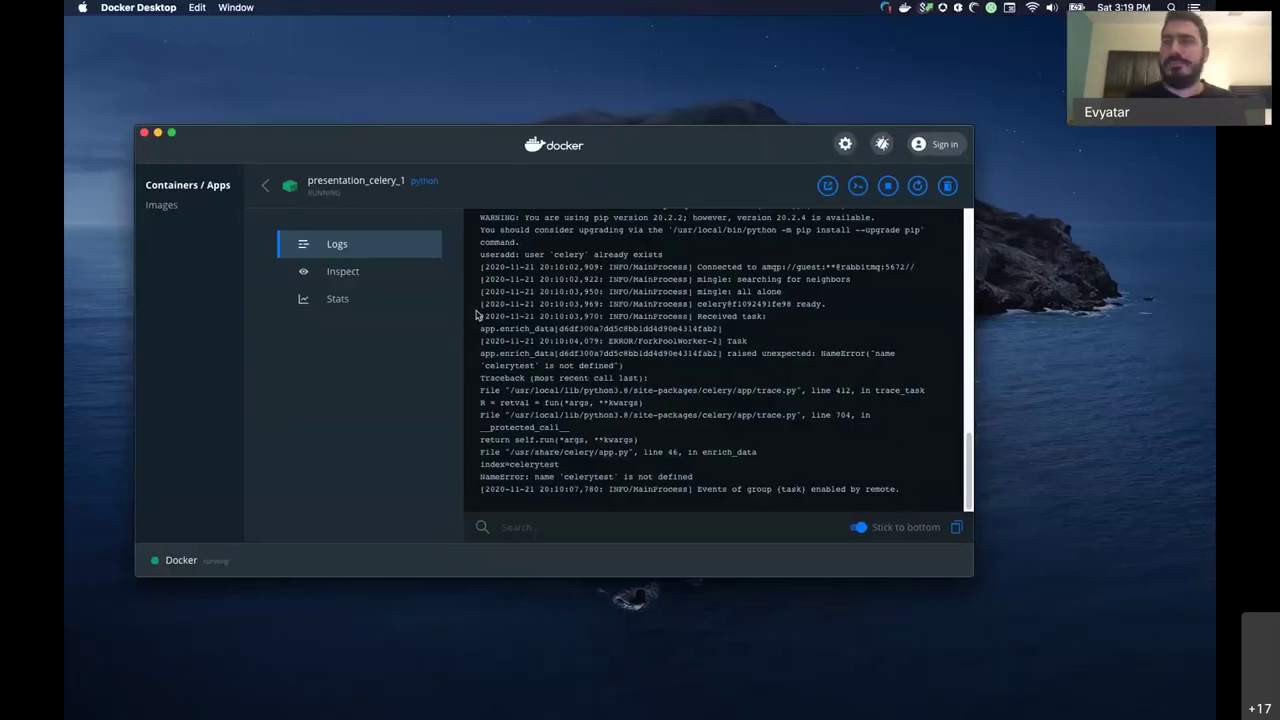
{"action": "key", "text": "super+Tab"}
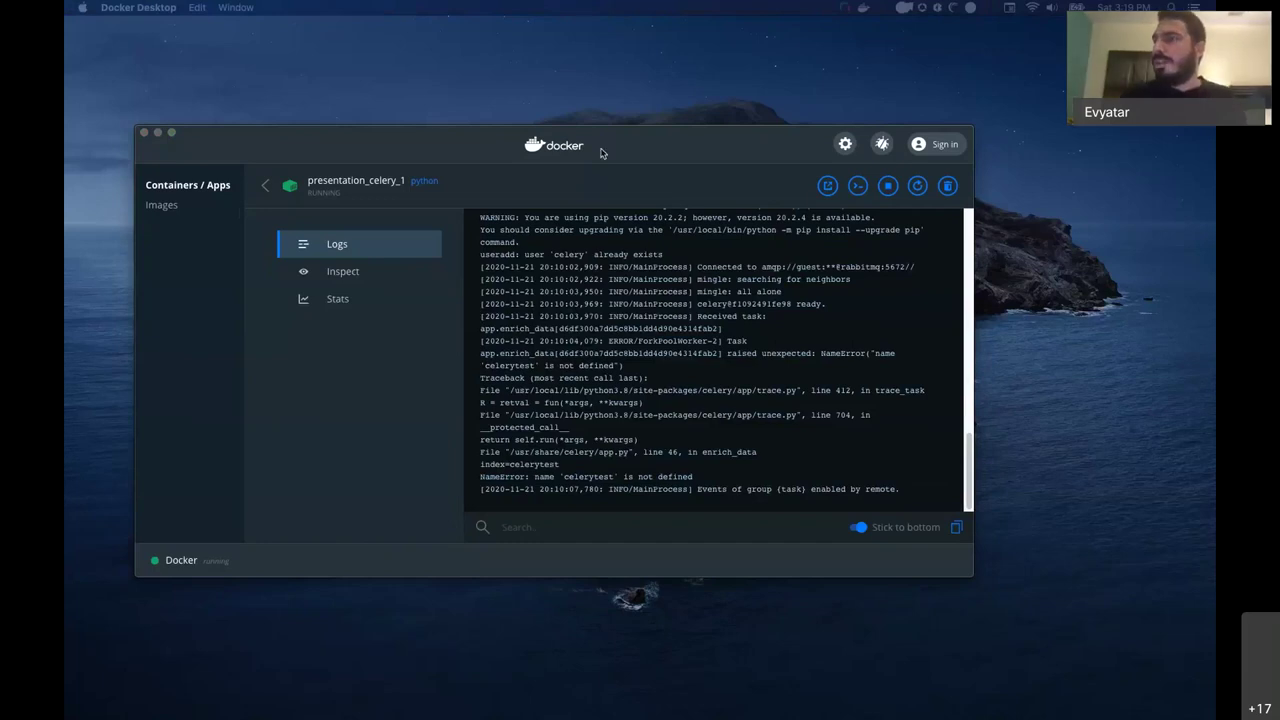
{"action": "key", "text": "super+Tab"}
{"action": "key", "text": "Right"}
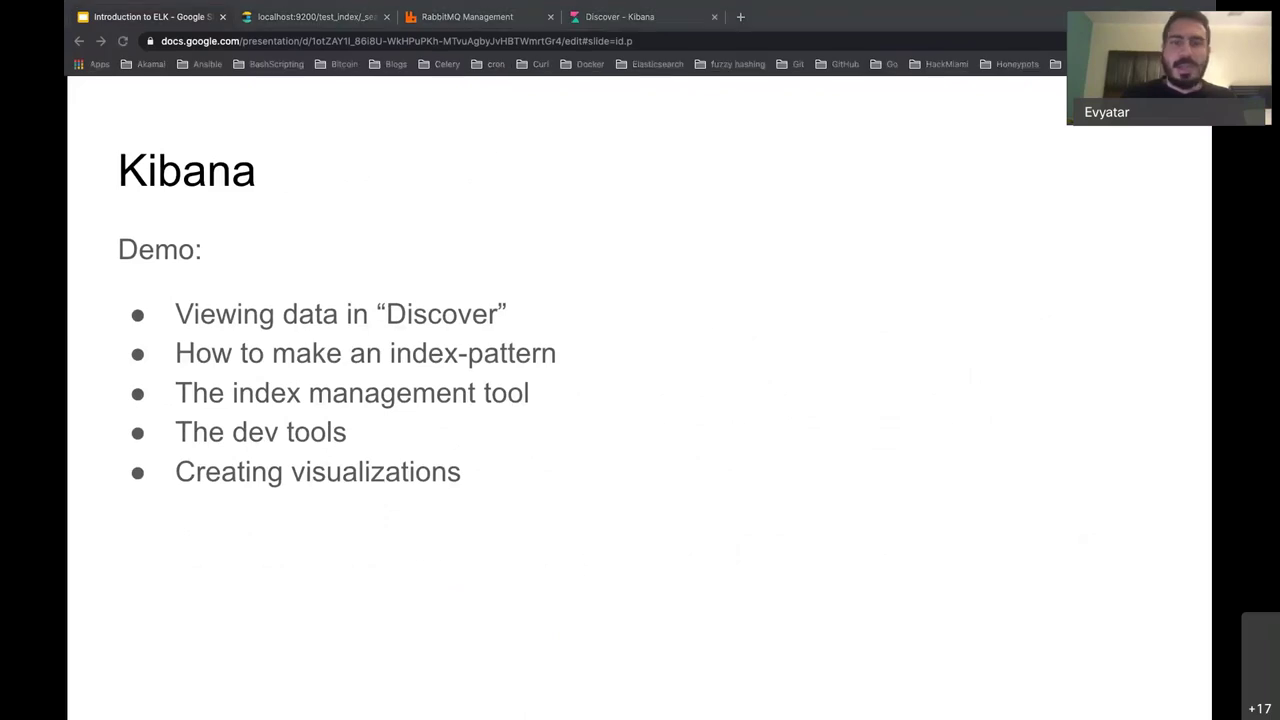
Step: Switch to Atom and open spamRequests.sh from the presentation project to review the request loop
{"action": "key", "text": "ctrl+Left"}
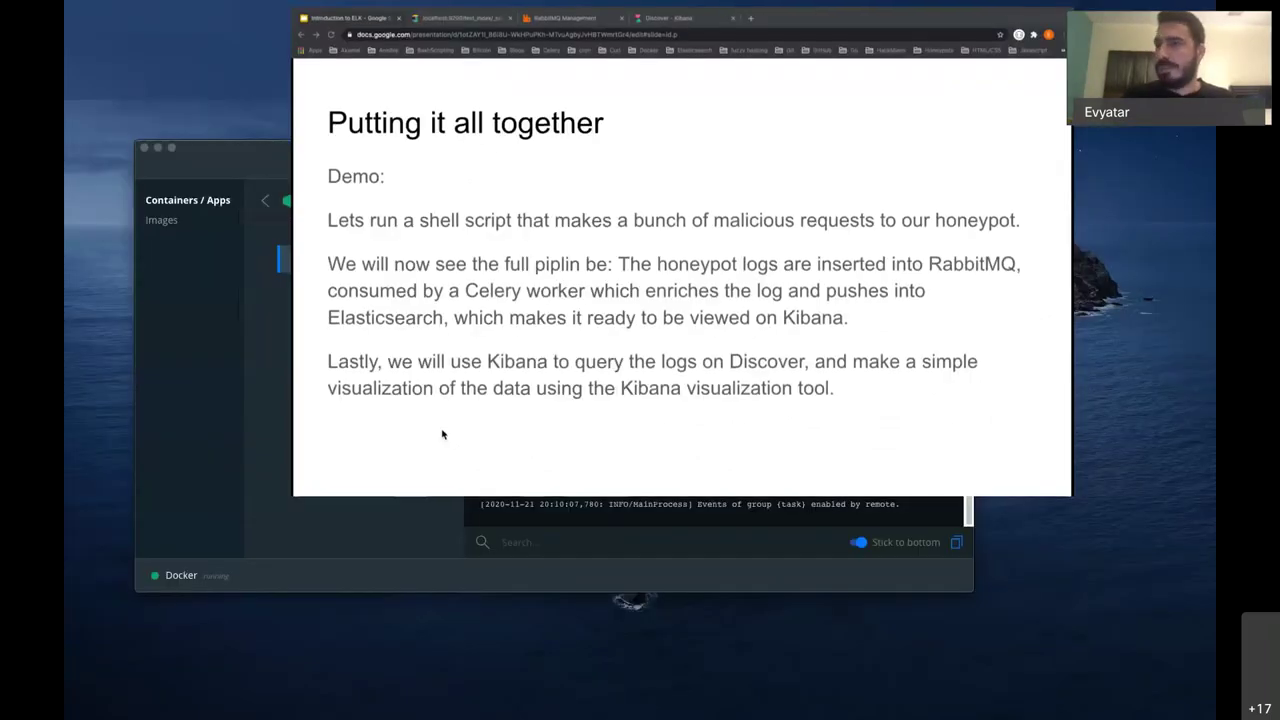
{"action": "key", "text": "ctrl+Up"}
{"action": "left_click", "coordinate": [403, 60]}
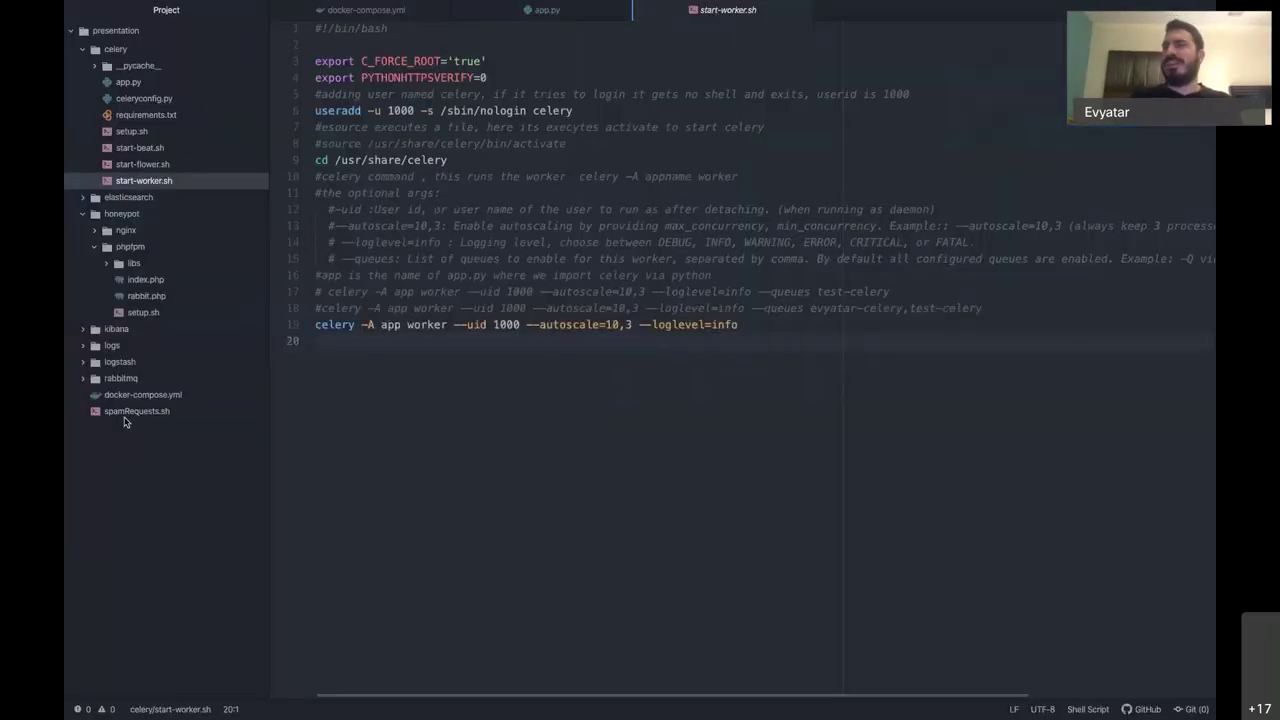
{"action": "left_click", "coordinate": [127, 413]}
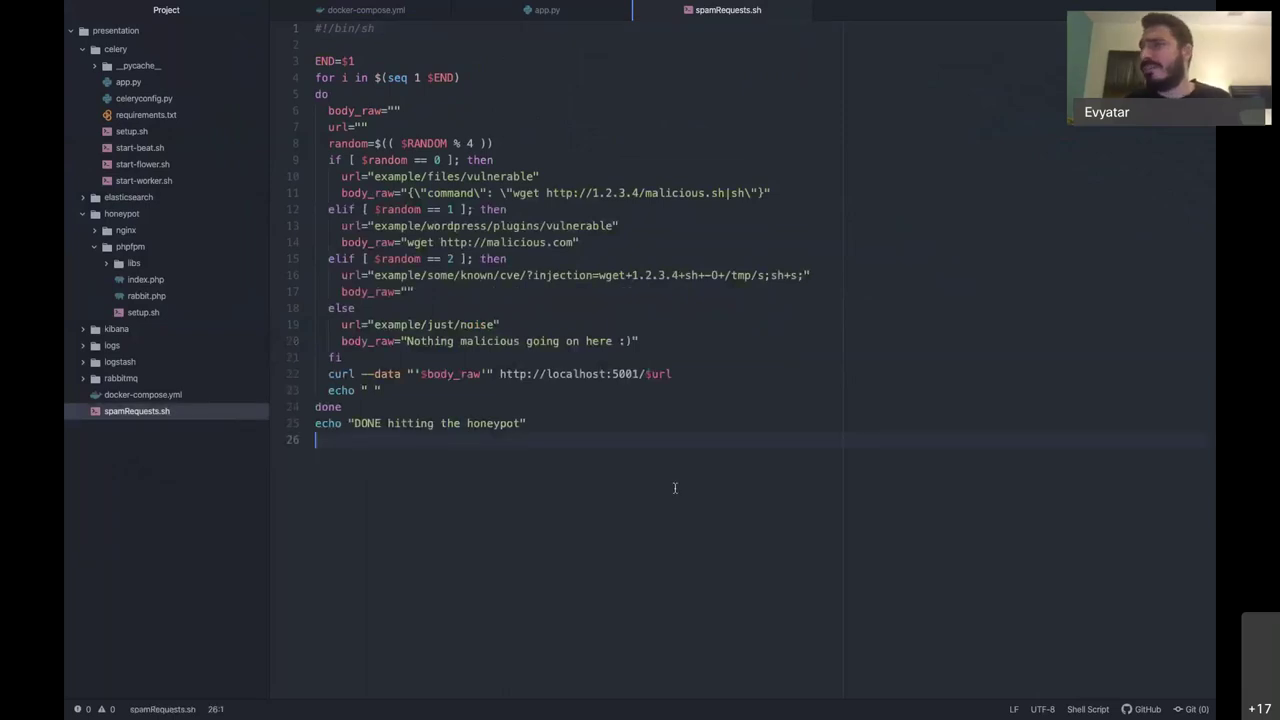
{"action": "left_click", "coordinate": [510, 162]}
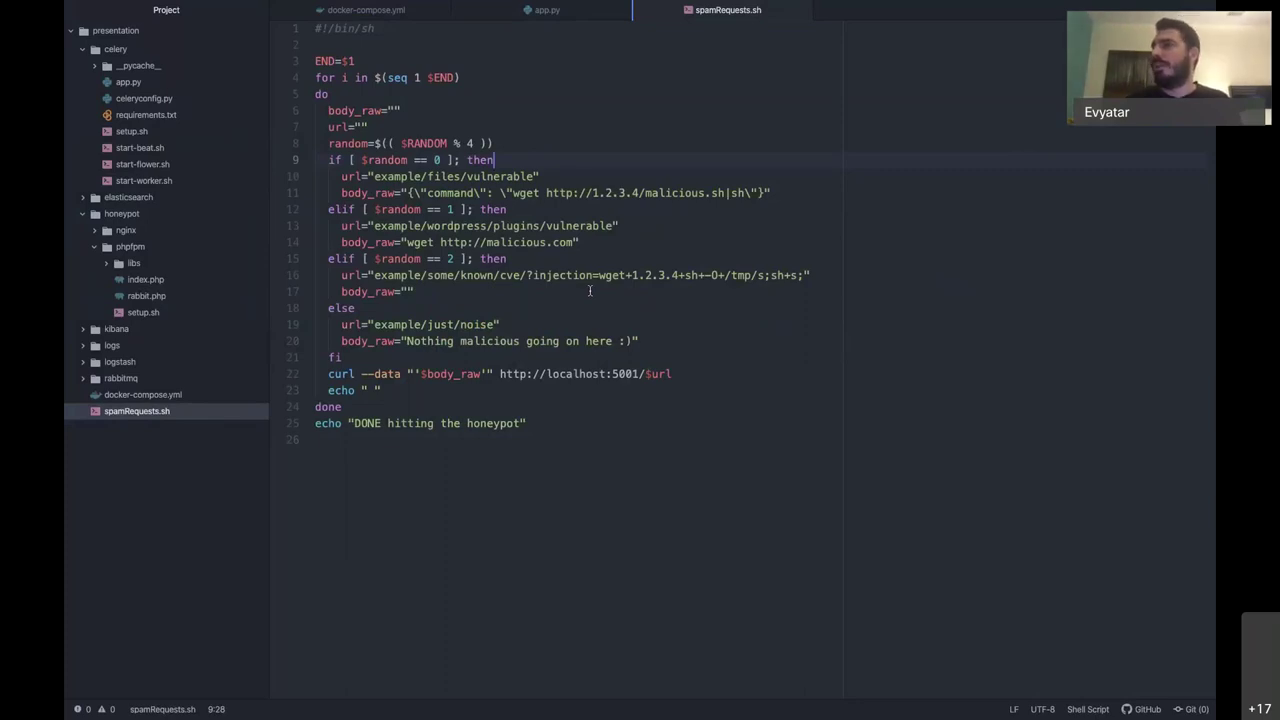
Step: Switch to iTerm2, clear the terminal and list the home directory's contents
{"action": "key", "text": "super+Tab"}
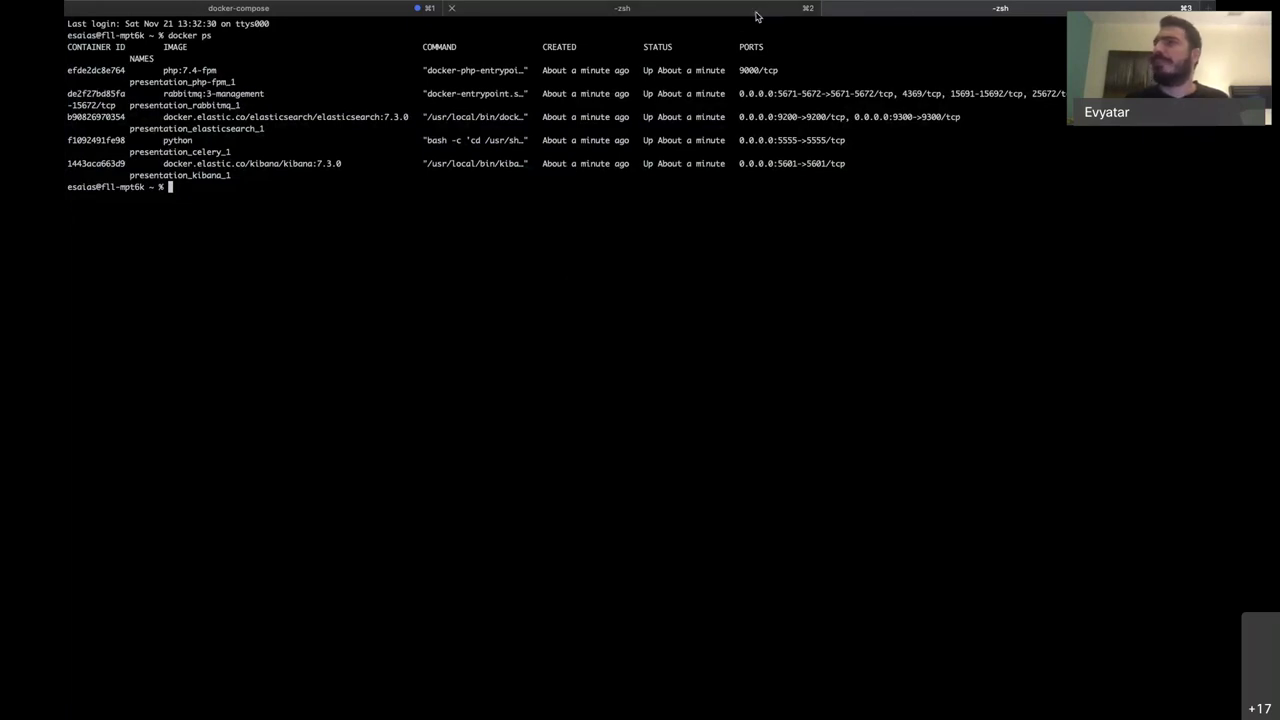
{"action": "type", "text": "clea"}
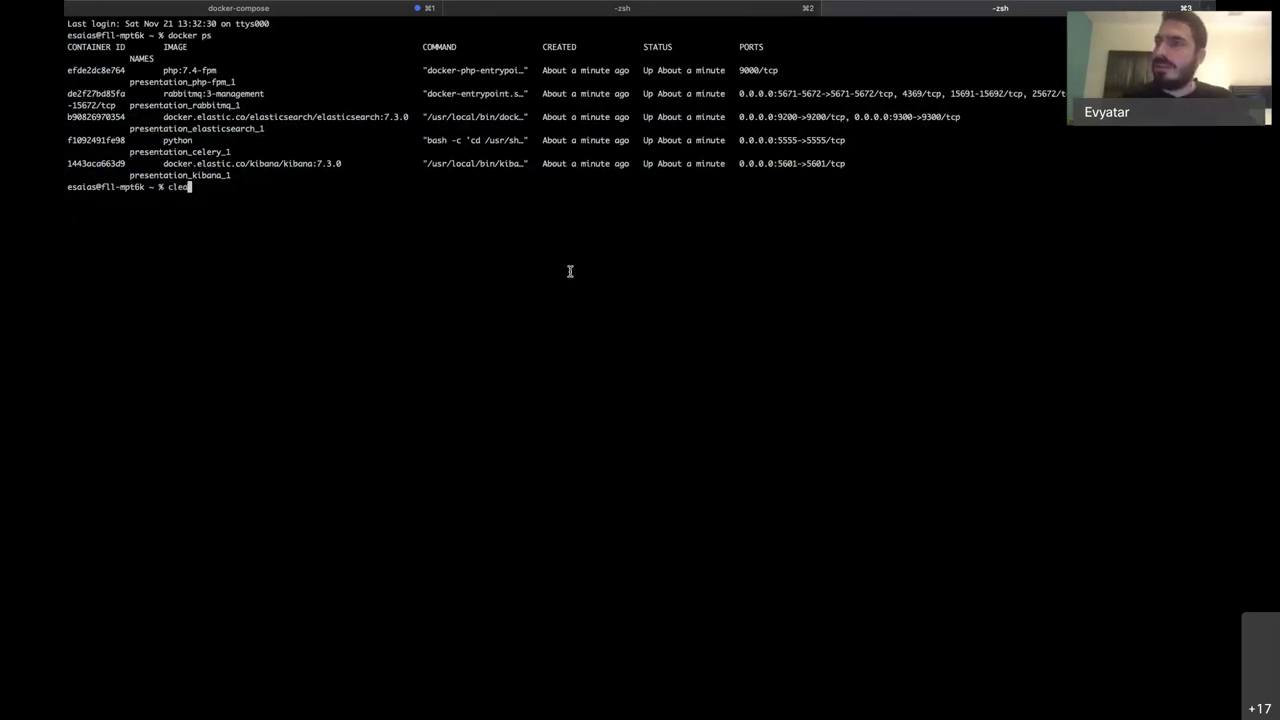
{"action": "type", "text": "r"}
{"action": "key", "text": "Return"}
{"action": "type", "text": "ls"}
{"action": "key", "text": "Return"}
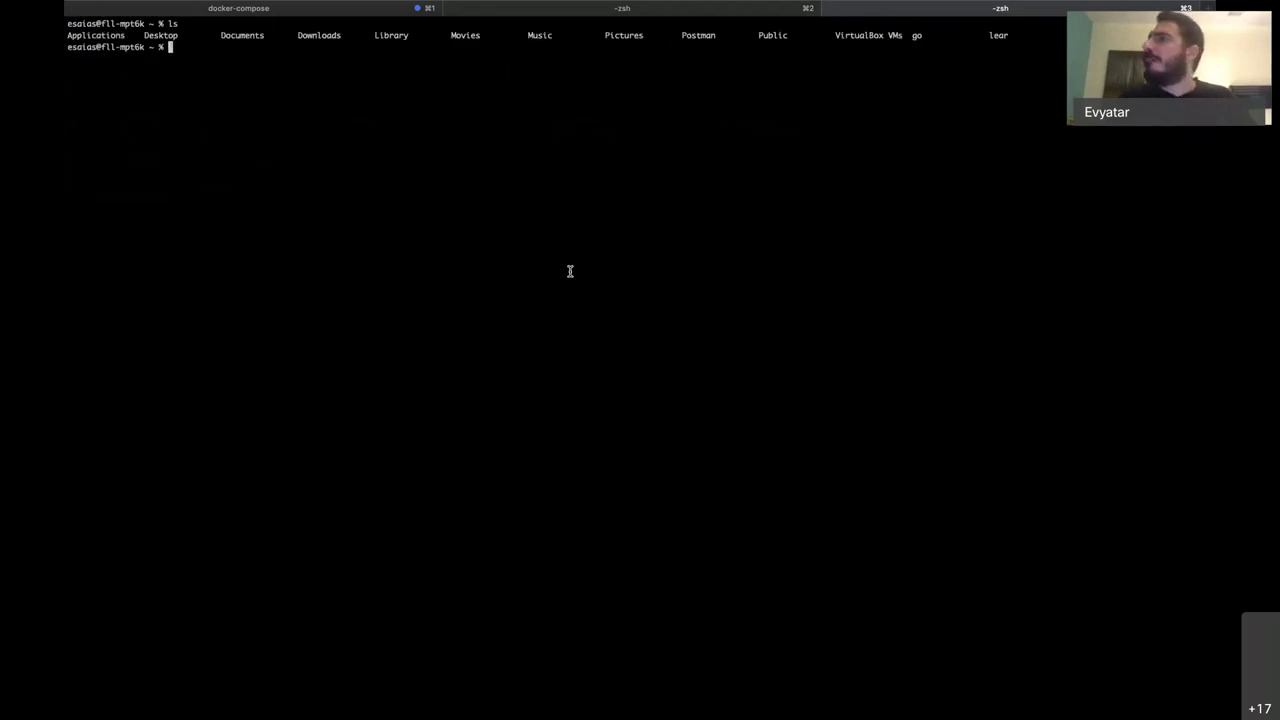
Step: Change to the ~/Desktop/presentation directory and list its files
{"action": "type", "text": "cd"}
{"action": "type", "text": " /Des"}
{"action": "key", "text": "BackSpace"}
{"action": "key", "text": "BackSpace"}
{"action": "key", "text": "BackSpace"}
{"action": "key", "text": "BackSpace"}
{"action": "type", "text": "~/Desktop/"}
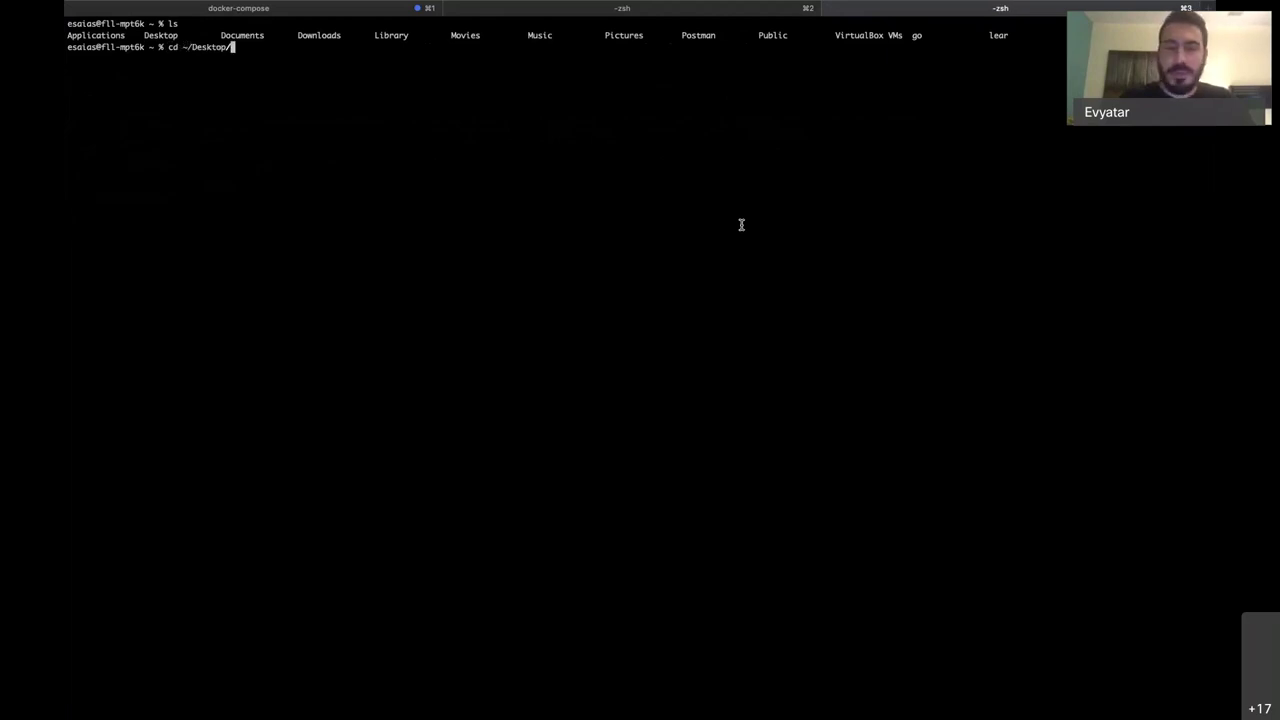
{"action": "type", "text": "pre"}
{"action": "key", "text": "Tab"}
{"action": "key", "text": "Return"}
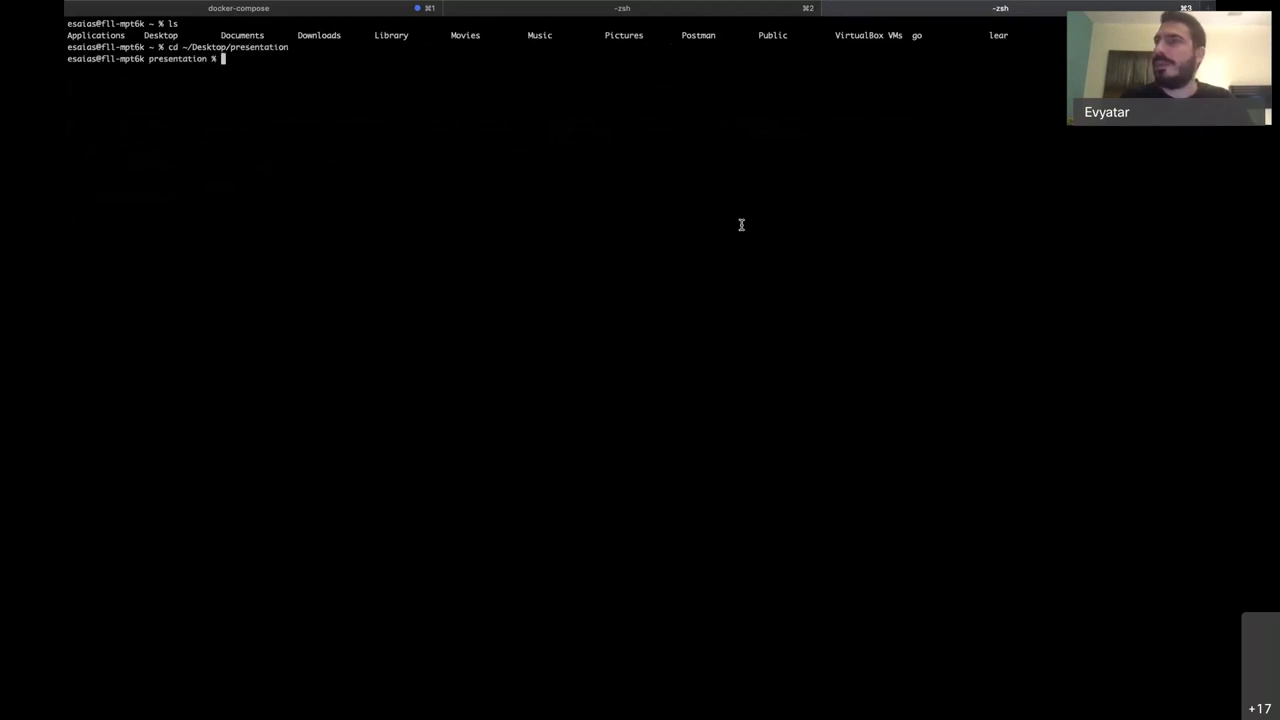
{"action": "type", "text": "ls"}
{"action": "key", "text": "Return"}
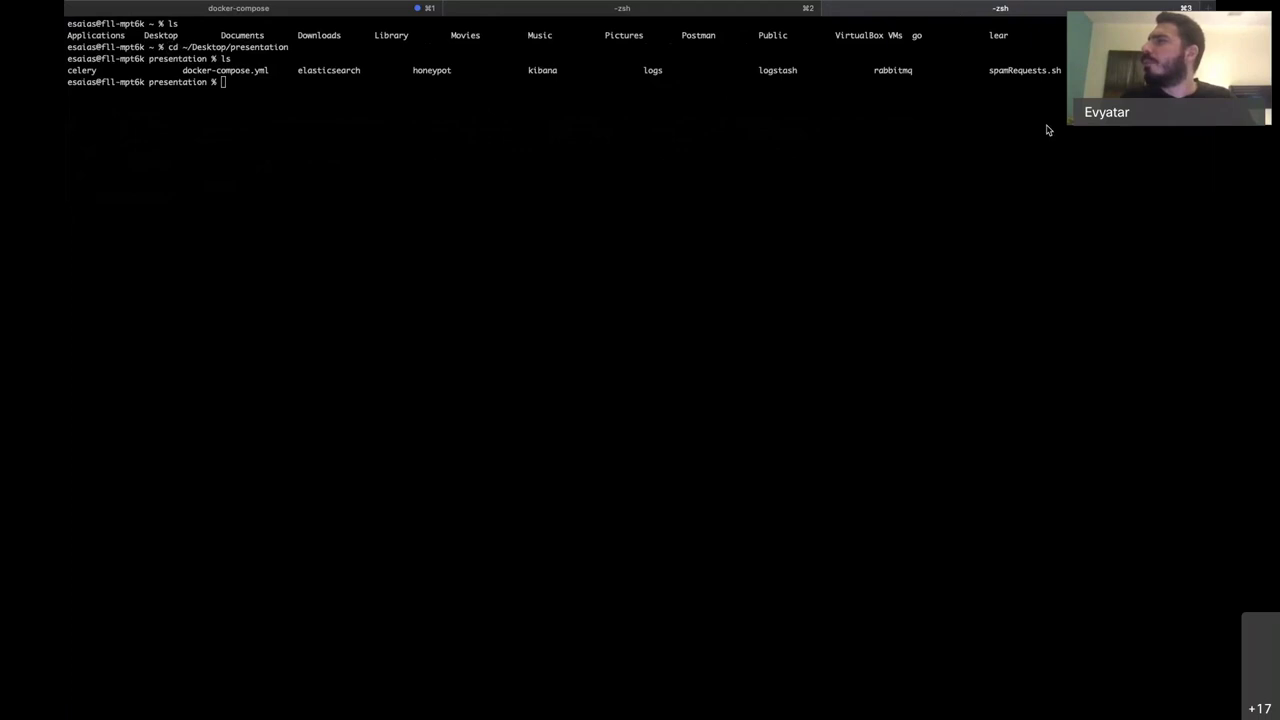
Step: Run ./spamRequests.sh with 400 as its argument to send requests to the honeypot
{"action": "left_click", "coordinate": [582, 90]}
{"action": "type", "text": "."}
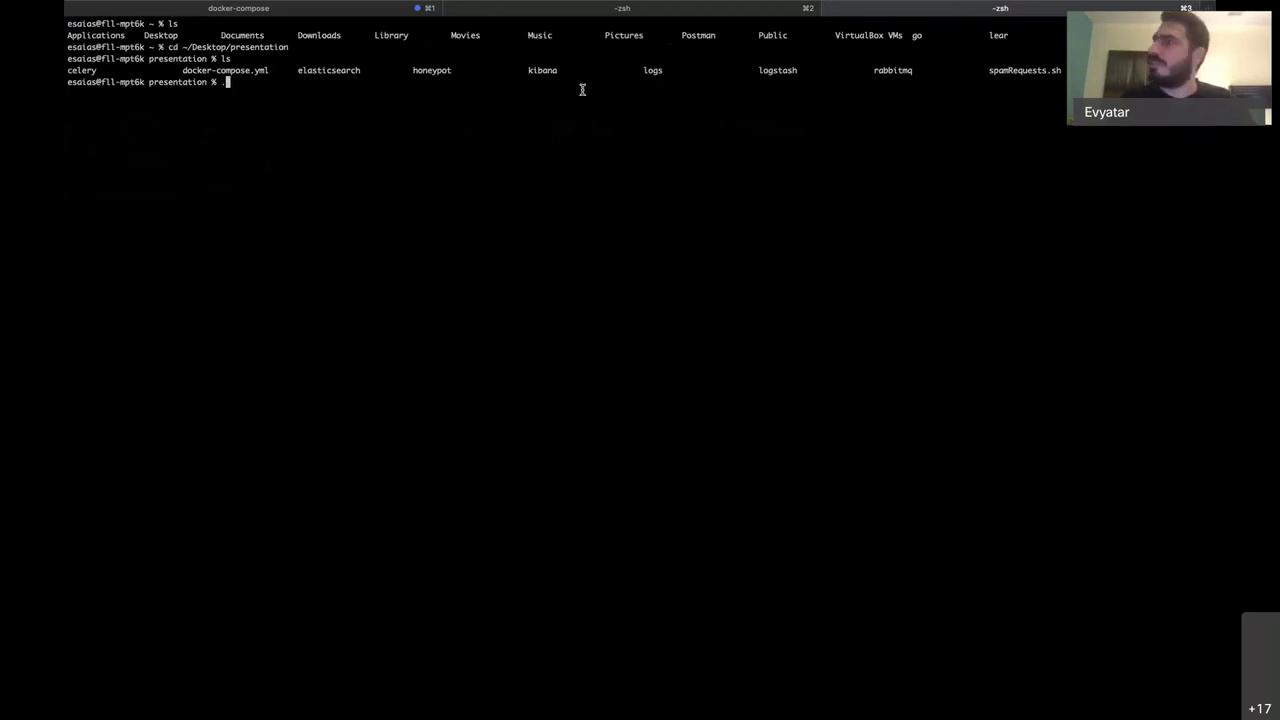
{"action": "type", "text": "/sp"}
{"action": "key", "text": "Tab"}
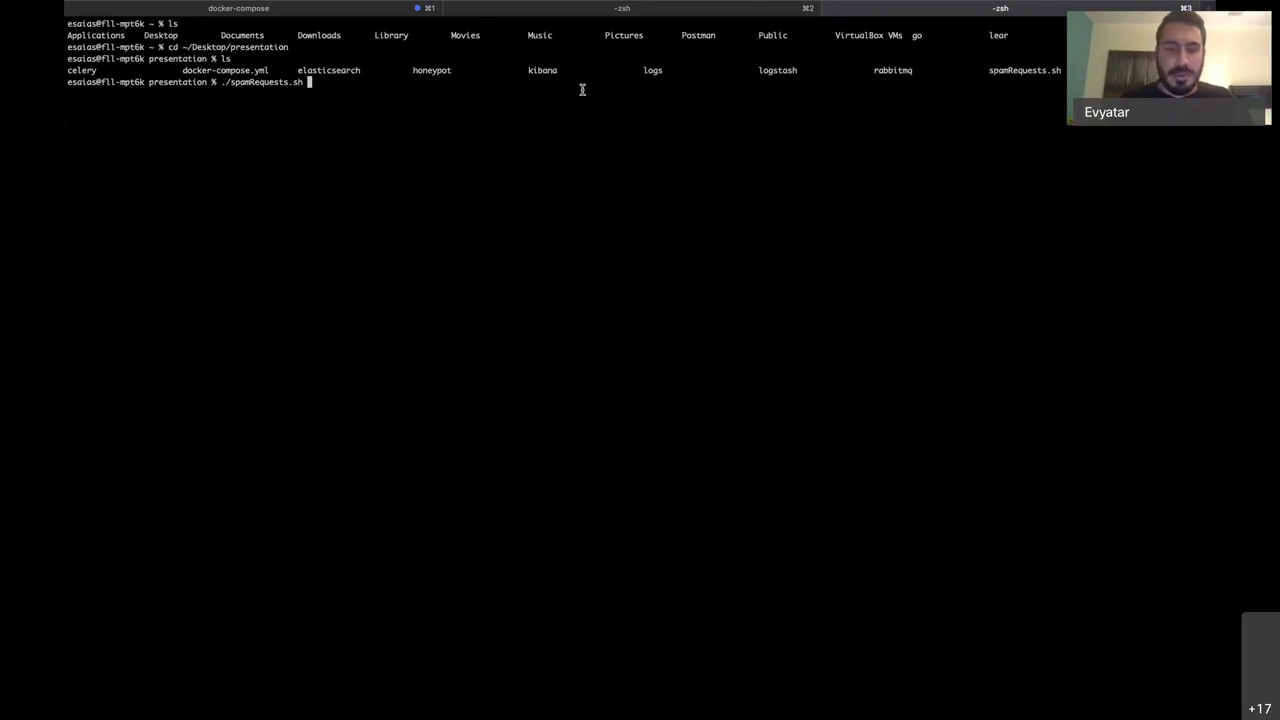
{"action": "type", "text": "400"}
{"action": "key", "text": "Return"}
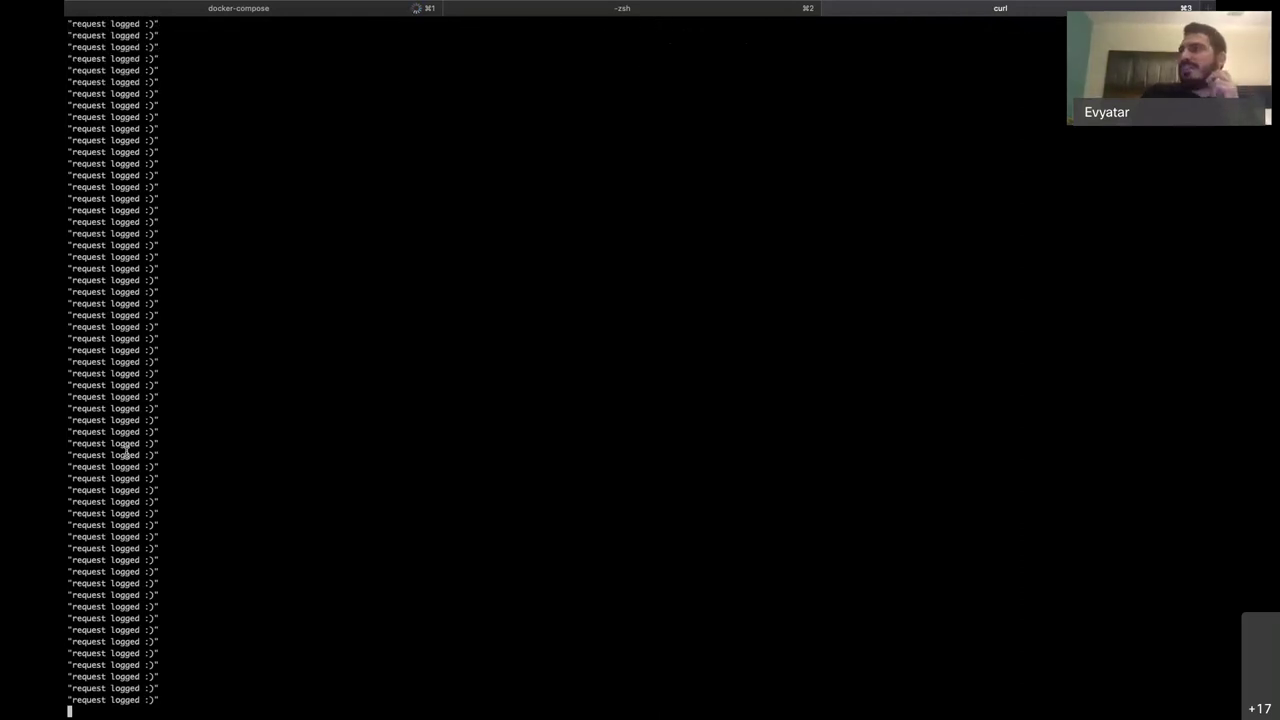
Step: Switch to RabbitMQ Management in Chrome and examine the honeypot queue's overview and the list of all queues
{"action": "key", "text": "ctrl+Right"}
{"action": "key", "text": "ctrl+Up"}
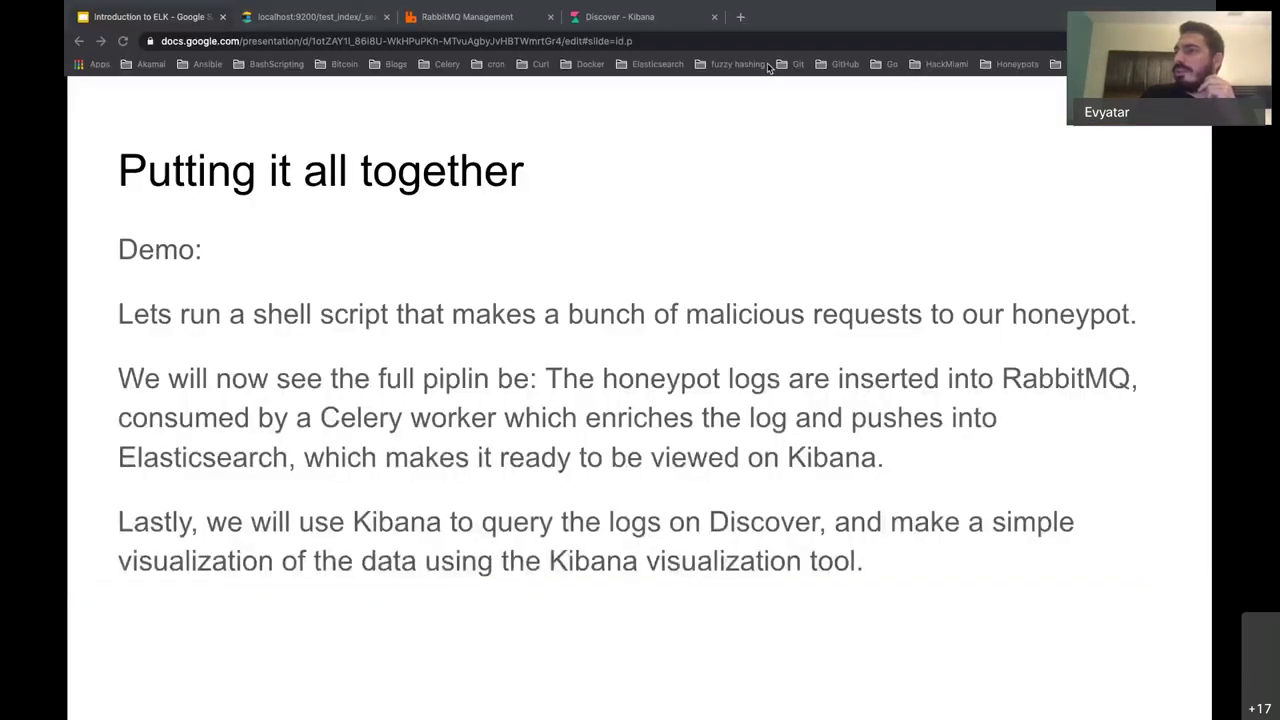
{"action": "left_click", "coordinate": [443, 18]}
{"action": "scroll", "coordinate": [660, 538], "scroll_direction": "down", "scroll_amount": 1}
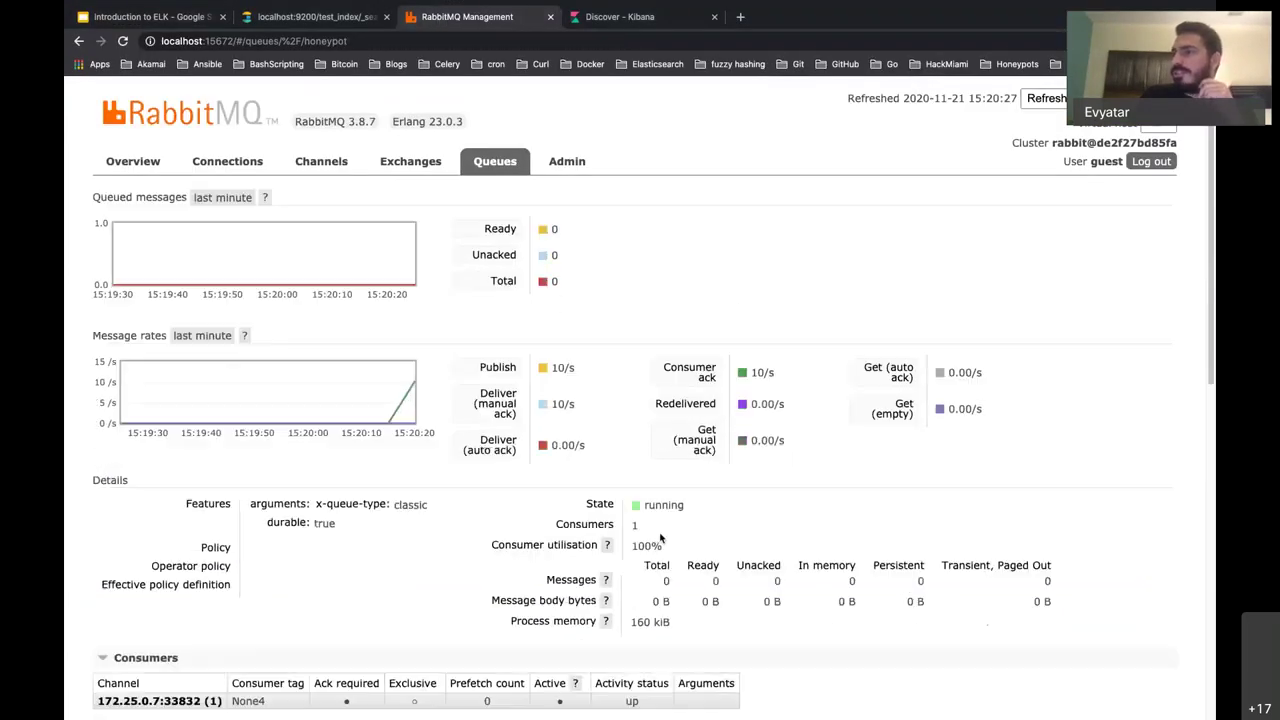
{"action": "scroll", "coordinate": [660, 538], "scroll_direction": "down", "scroll_amount": 1}
{"action": "scroll", "coordinate": [534, 217], "scroll_direction": "up", "scroll_amount": 2}
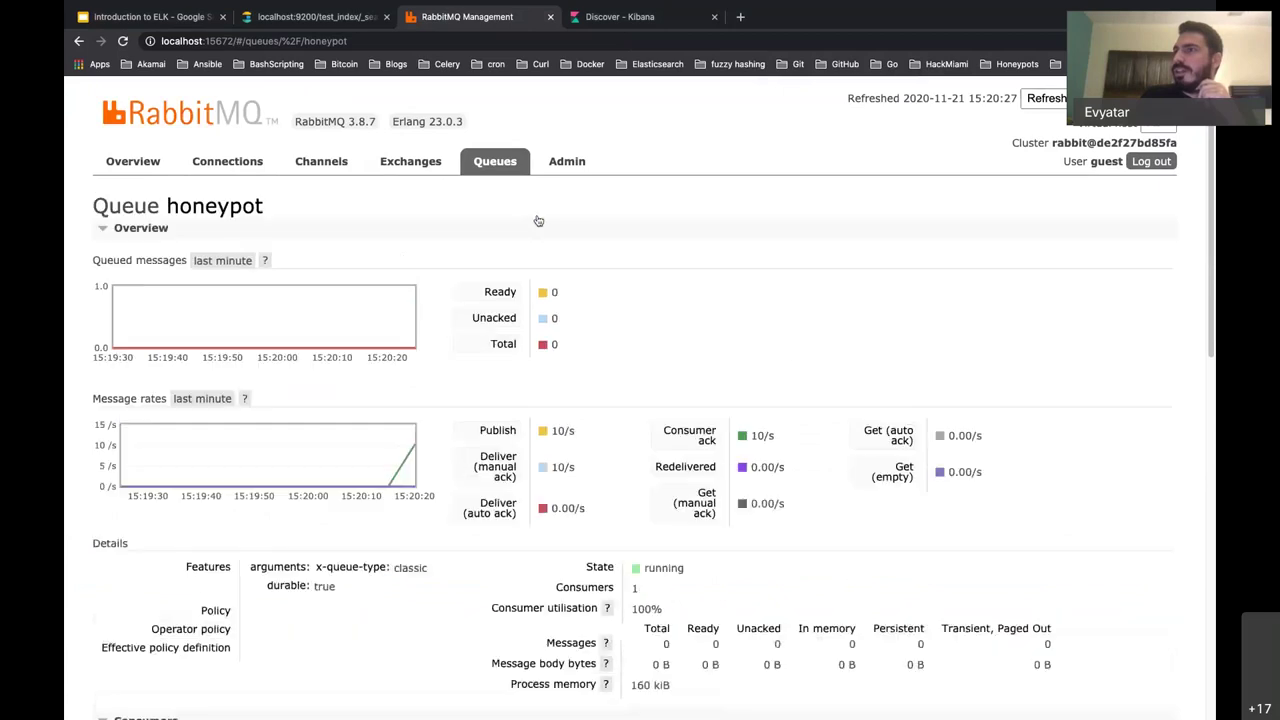
{"action": "left_click", "coordinate": [502, 172]}
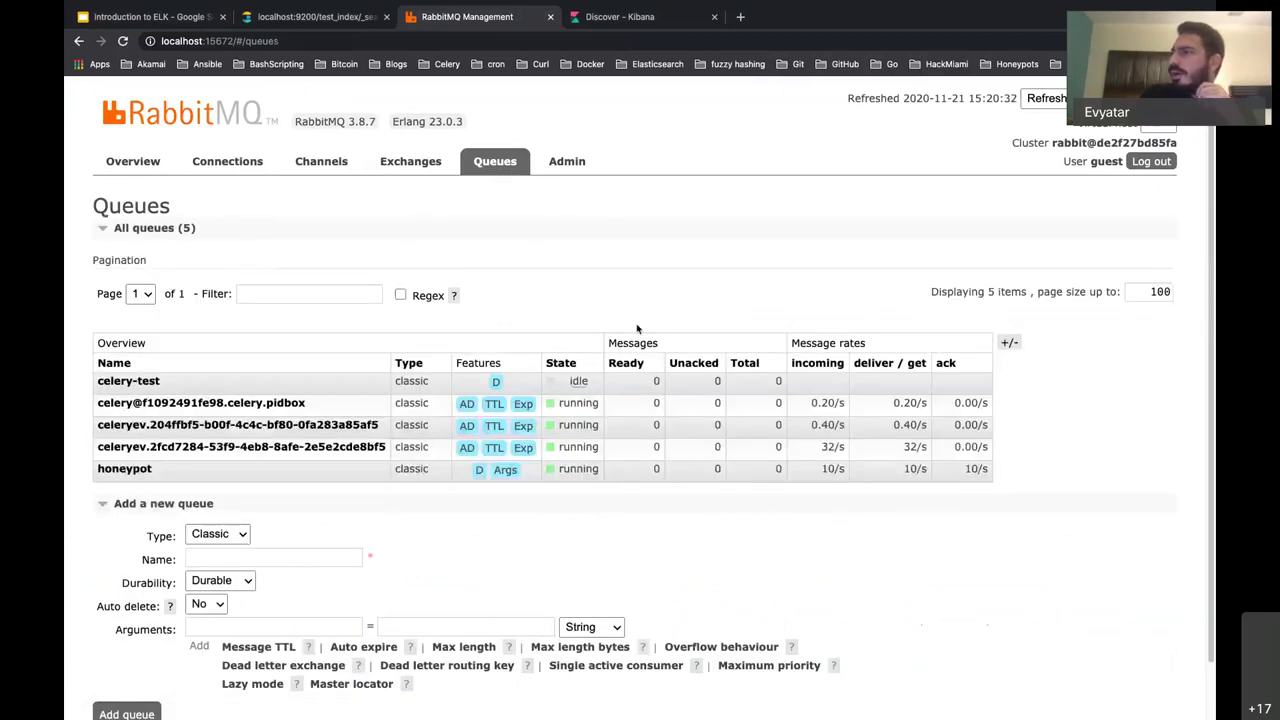
Step: Check the presentation_celery_1 logs in Docker Desktop and the honeypot queue's incoming message rate in RabbitMQ Management
{"action": "key", "text": "super+Tab"}
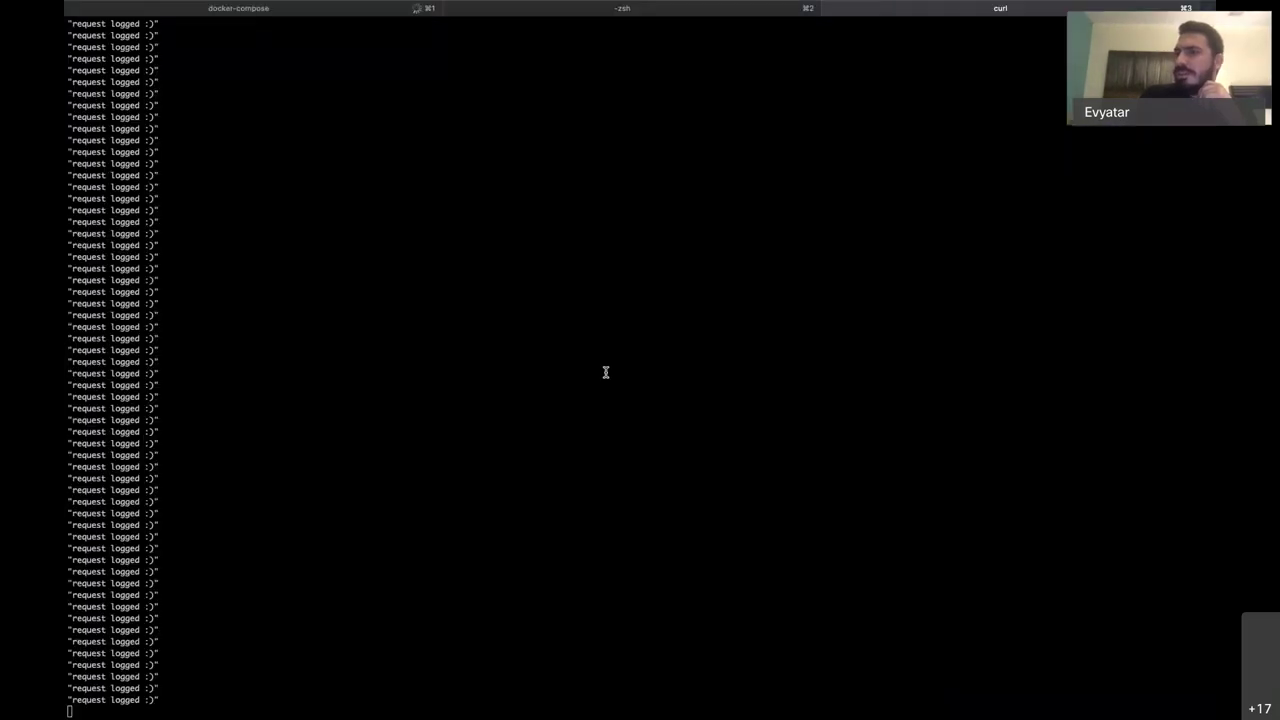
{"action": "key", "text": "ctrl+Left"}
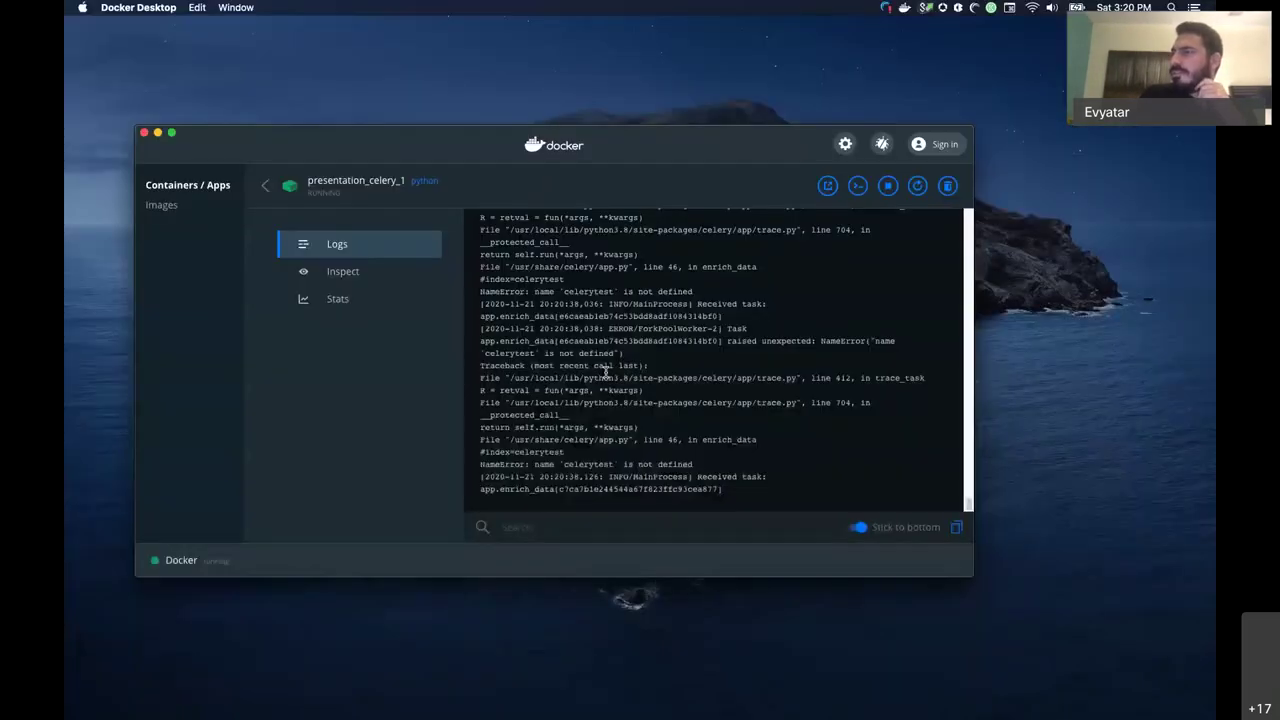
{"action": "key", "text": "ctrl+Left"}
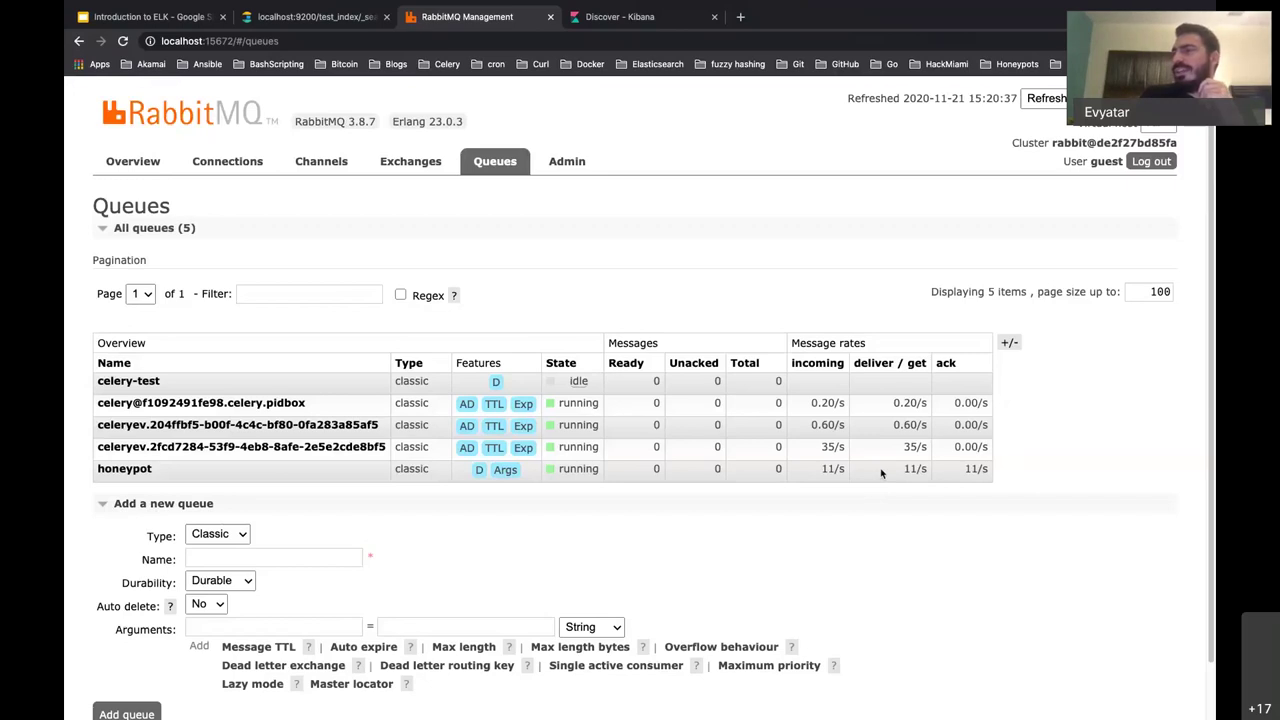
{"action": "left_click_drag", "start_coordinate": [833, 474], "coordinate": [817, 476]}
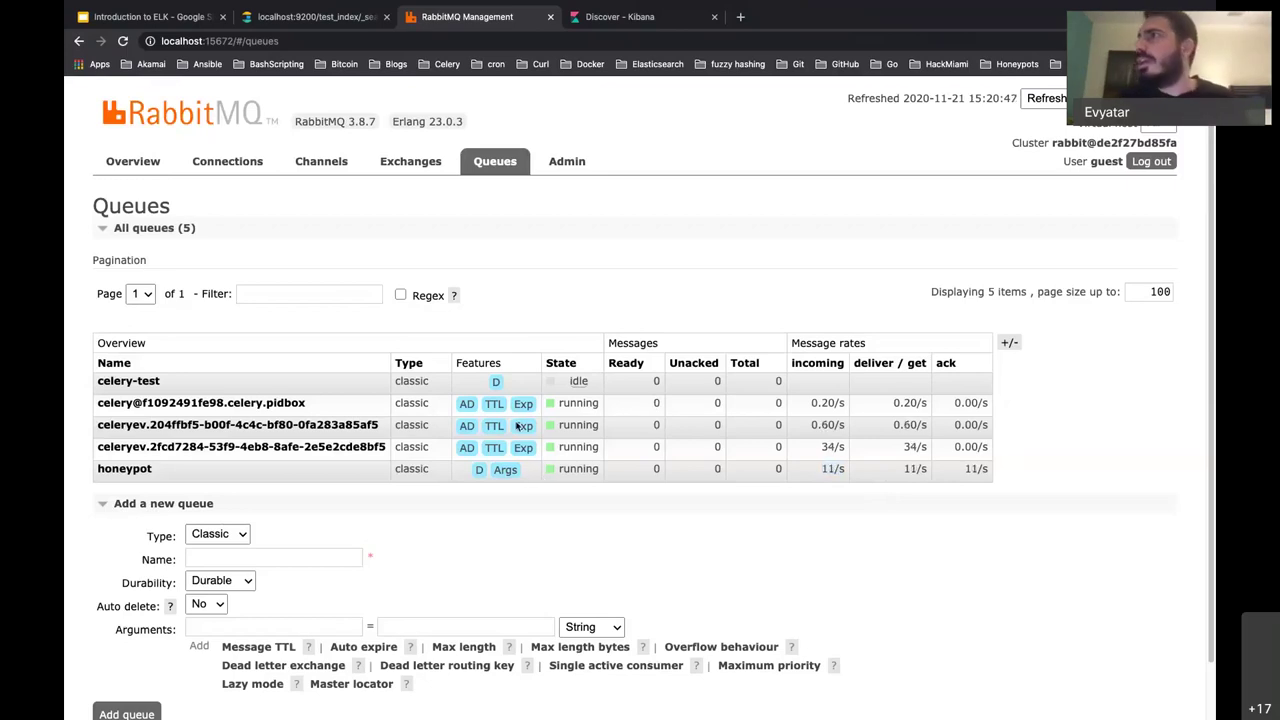
Step: Open the Flower monitoring page at localhost:5555 in a new browser tab
{"action": "left_click", "coordinate": [740, 17]}
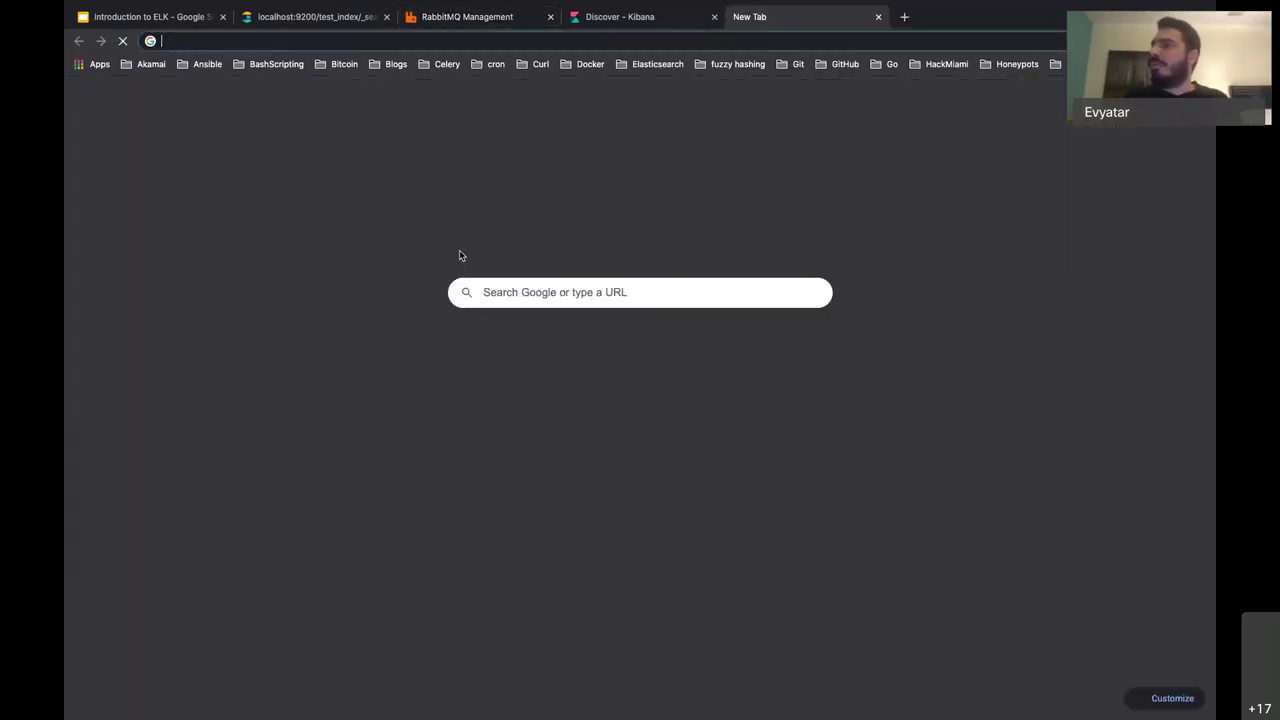
{"action": "left_click", "coordinate": [330, 44]}
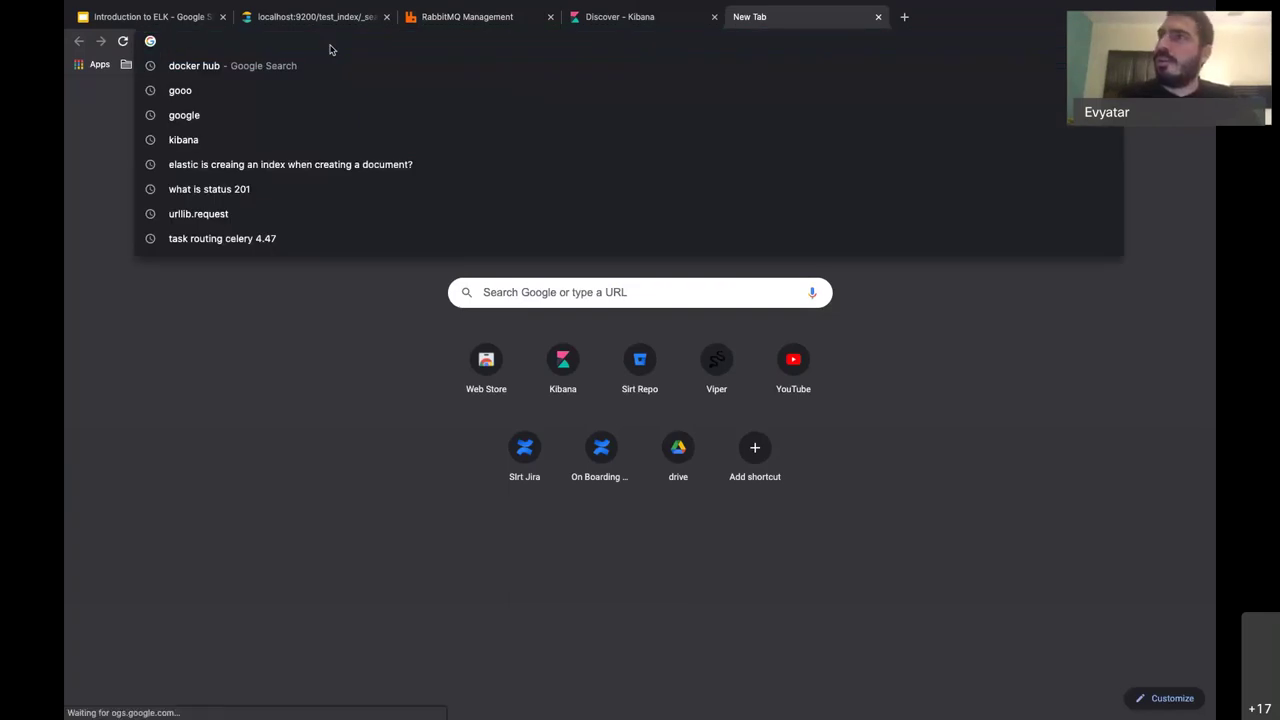
{"action": "type", "text": "local"}
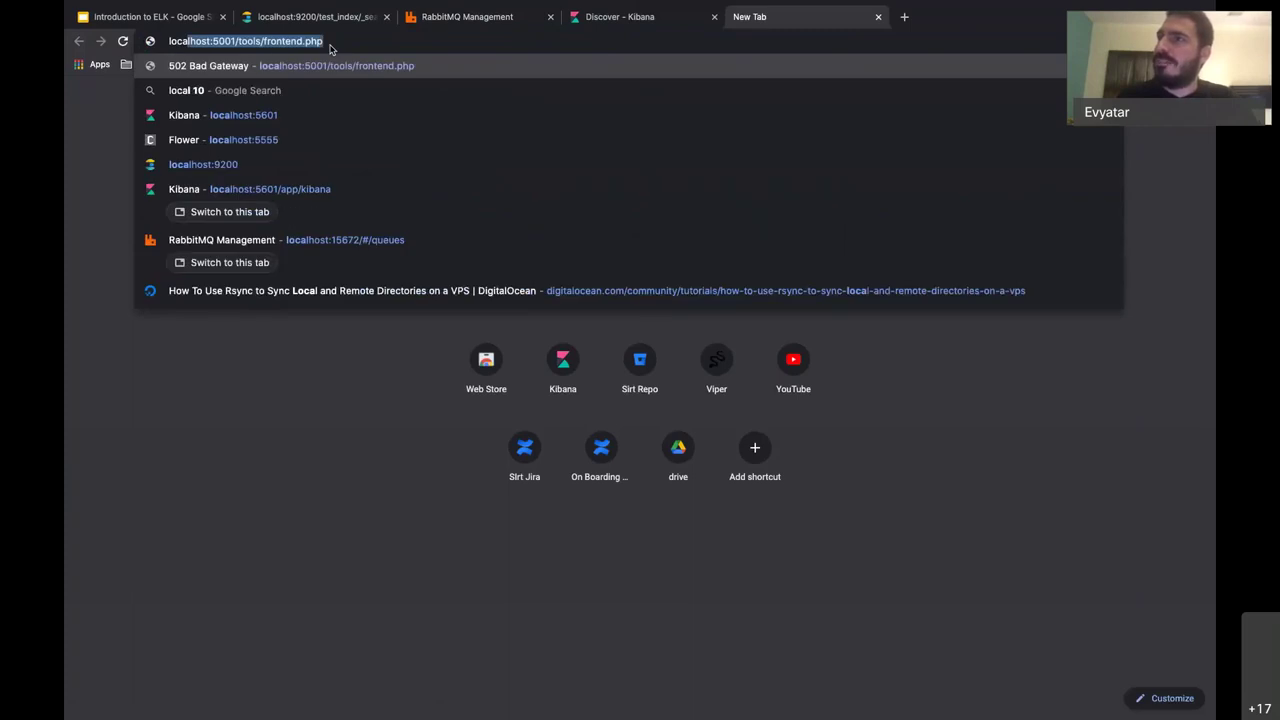
{"action": "key", "text": "Right"}
{"action": "key", "text": "BackSpace"}
{"action": "key", "text": "BackSpace"}
{"action": "key", "text": "BackSpace"}
{"action": "key", "text": "BackSpace"}
{"action": "key", "text": "BackSpace"}
{"action": "key", "text": "BackSpace"}
{"action": "key", "text": "BackSpace"}
{"action": "key", "text": "BackSpace"}
{"action": "key", "text": "BackSpace"}
{"action": "key", "text": "BackSpace"}
{"action": "key", "text": "BackSpace"}
{"action": "key", "text": "BackSpace"}
{"action": "key", "text": "BackSpace"}
{"action": "key", "text": "BackSpace"}
{"action": "key", "text": "BackSpace"}
{"action": "key", "text": "BackSpace"}
{"action": "key", "text": "BackSpace"}
{"action": "key", "text": "BackSpace"}
{"action": "key", "text": "BackSpace"}
{"action": "key", "text": "BackSpace"}
{"action": "key", "text": "BackSpace"}
{"action": "key", "text": "BackSpace"}
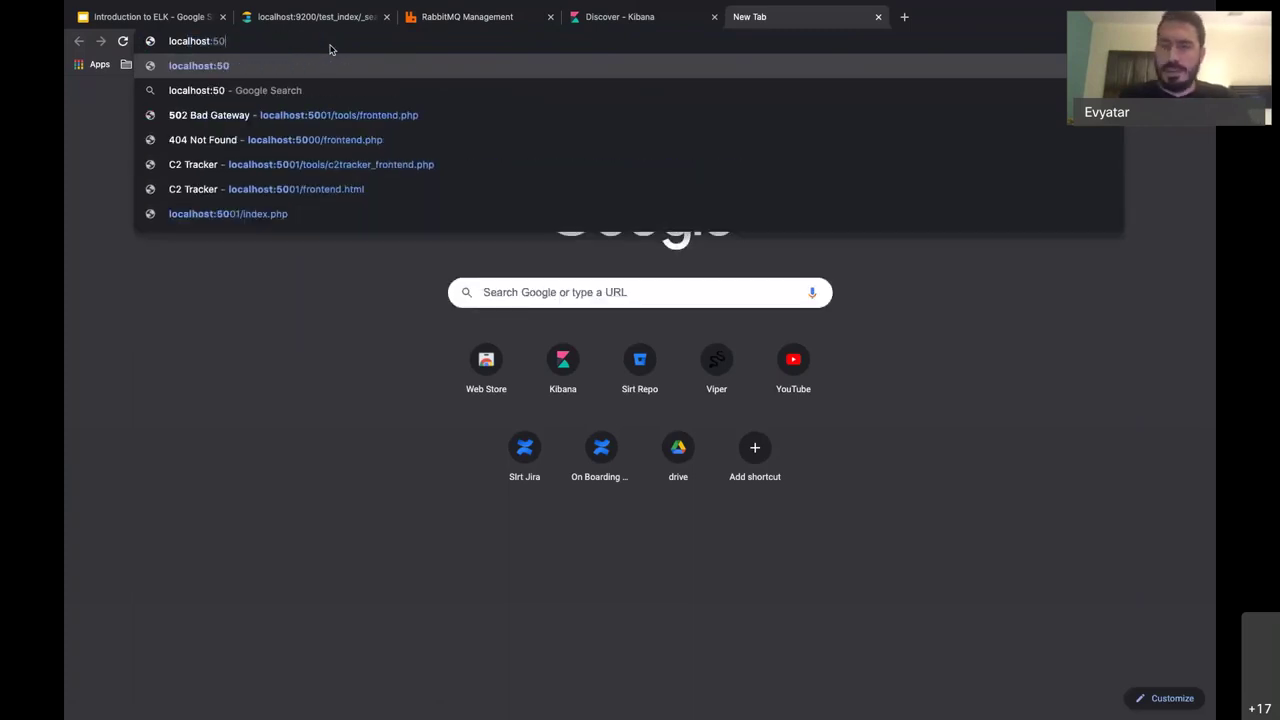
{"action": "type", "text": "555"}
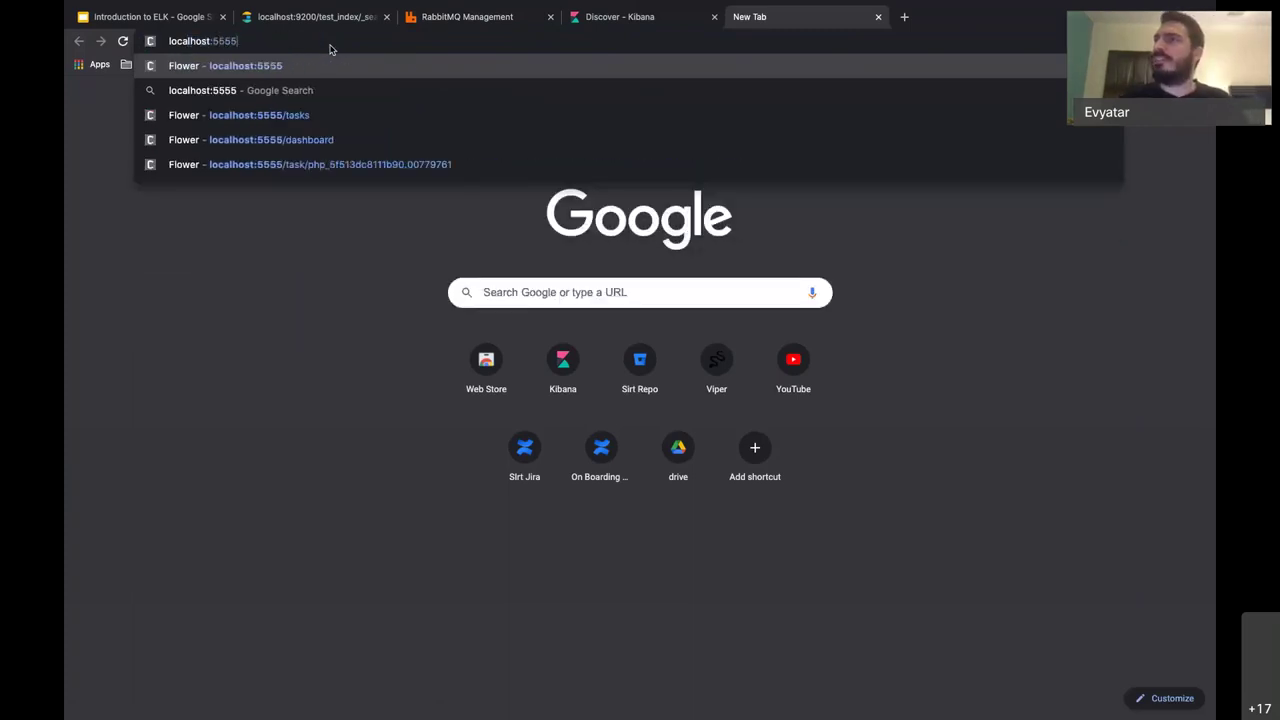
{"action": "key", "text": "Return"}
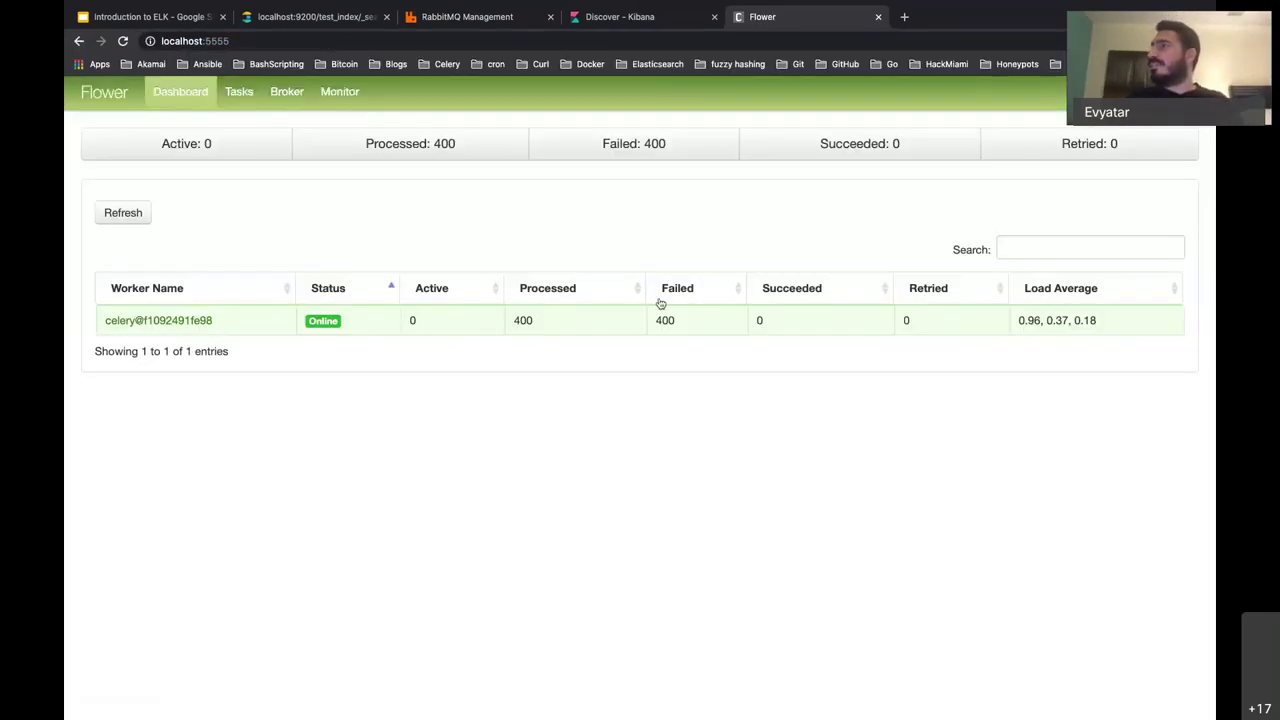
Step: Review Flower's retried tasks, full task list, broker page and worker dashboard
{"action": "left_click", "coordinate": [1035, 138]}
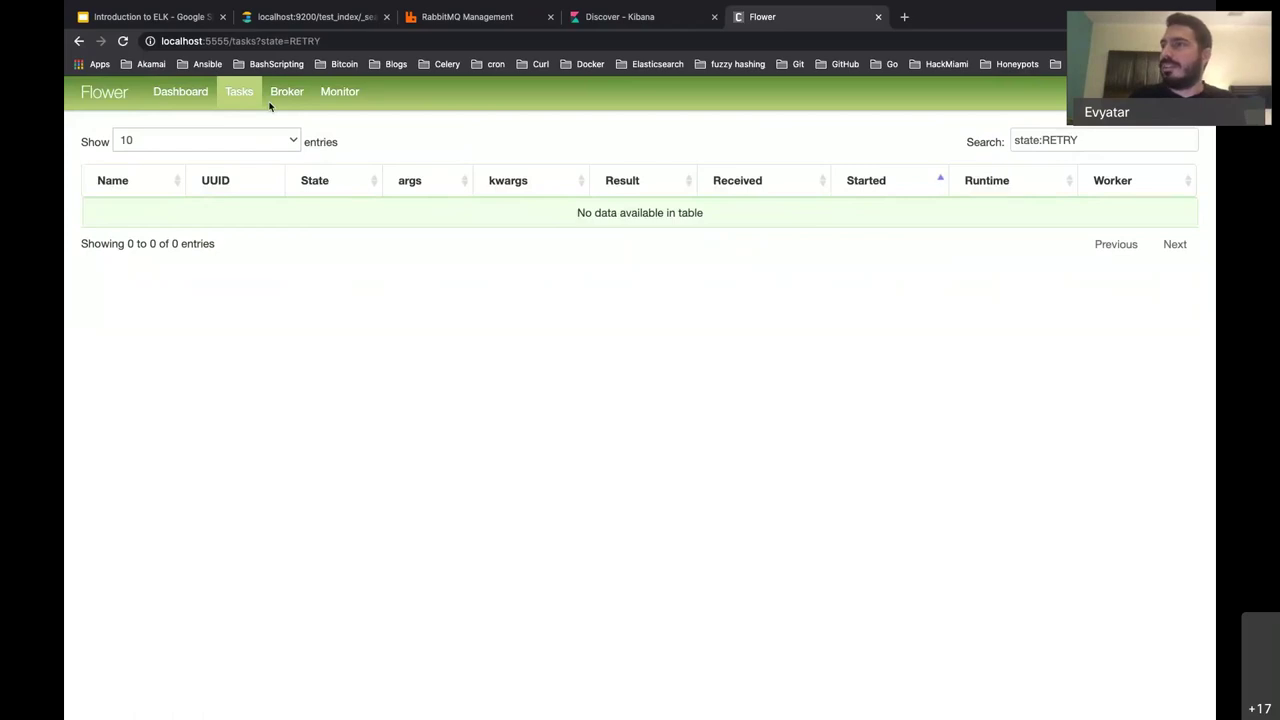
{"action": "left_click", "coordinate": [245, 94]}
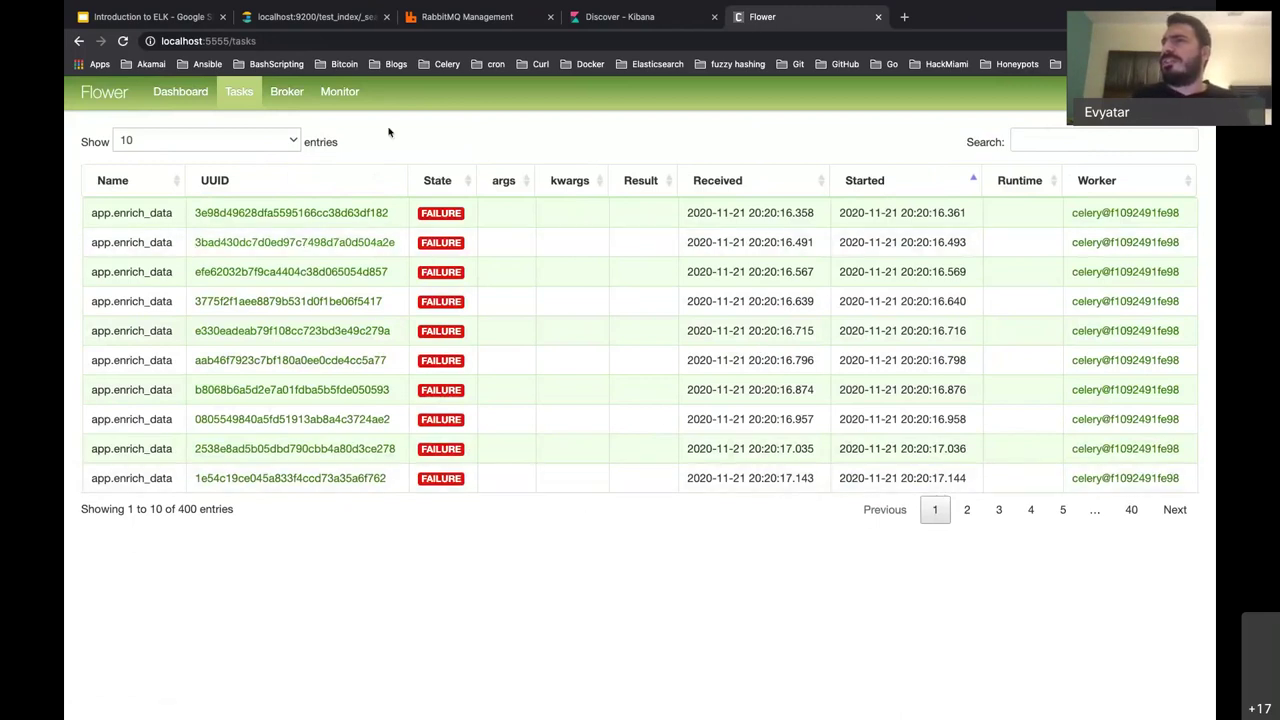
{"action": "left_click", "coordinate": [272, 94]}
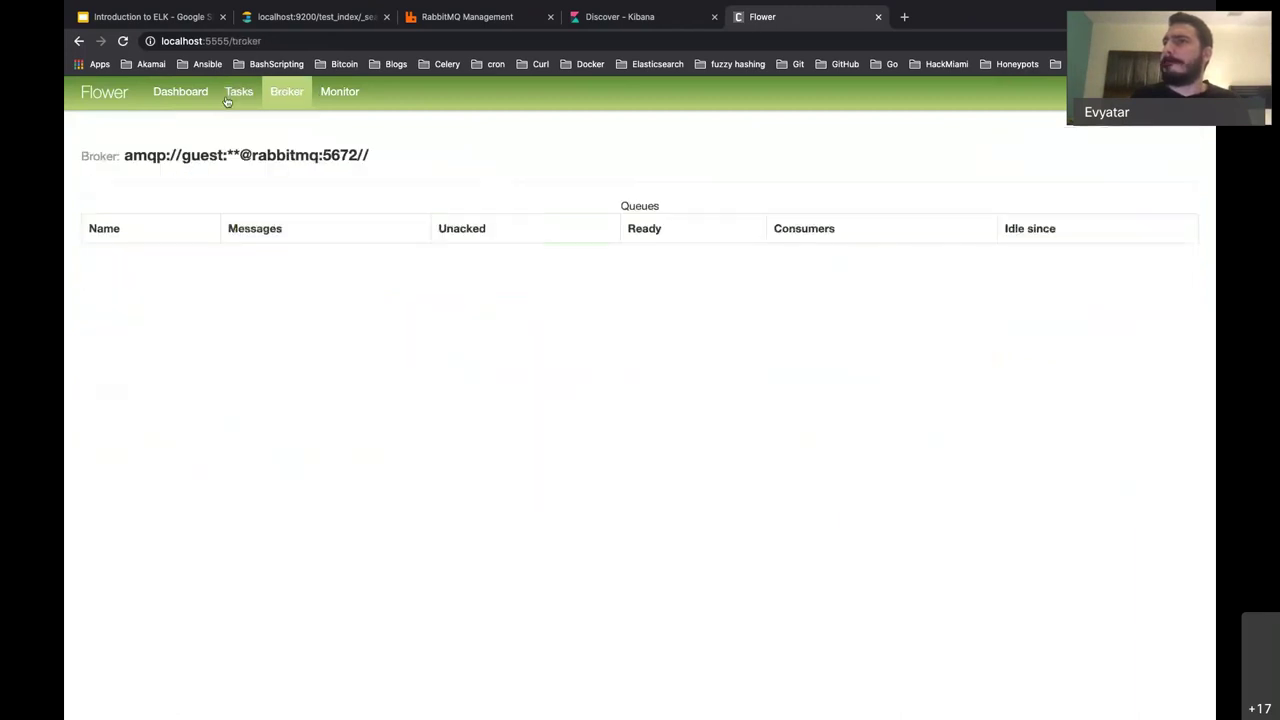
{"action": "left_click", "coordinate": [228, 92]}
{"action": "left_click", "coordinate": [180, 91]}
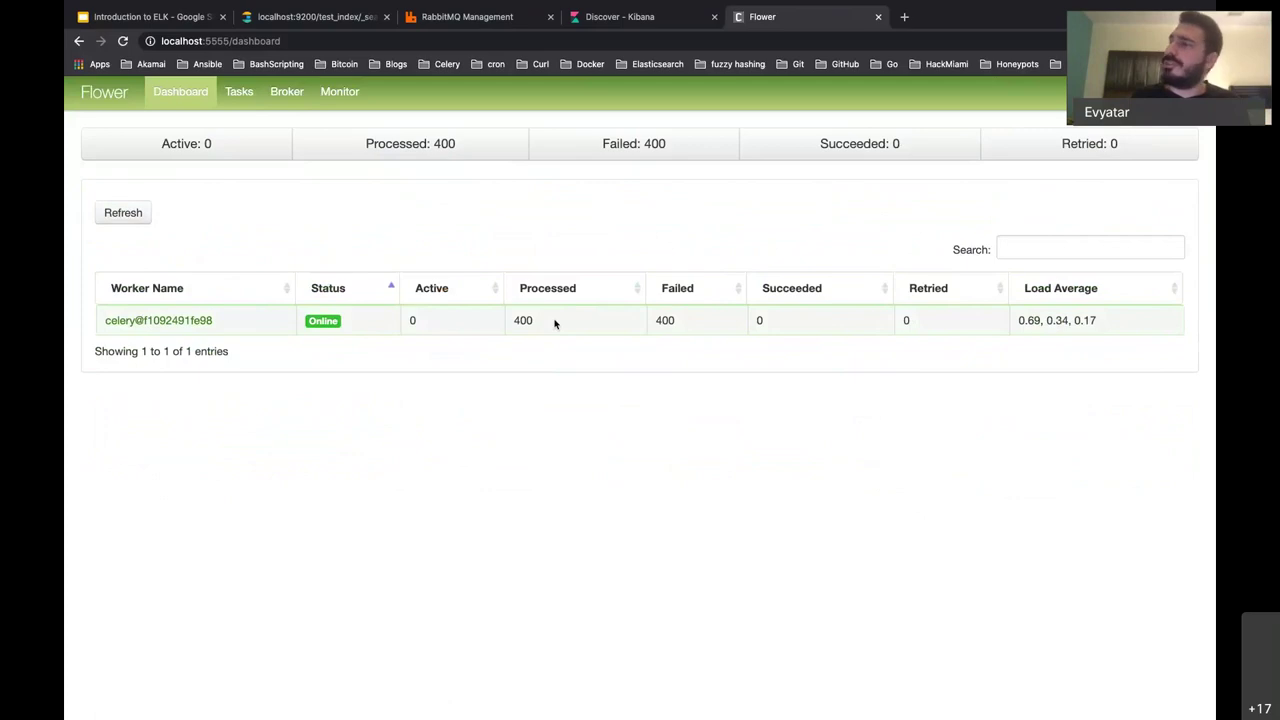
Step: Sort Flower's task list by received time and examine the earliest app.enrich_data task's exception and traceback, finishing back on the task list
{"action": "left_click", "coordinate": [245, 94]}
{"action": "left_click", "coordinate": [827, 182]}
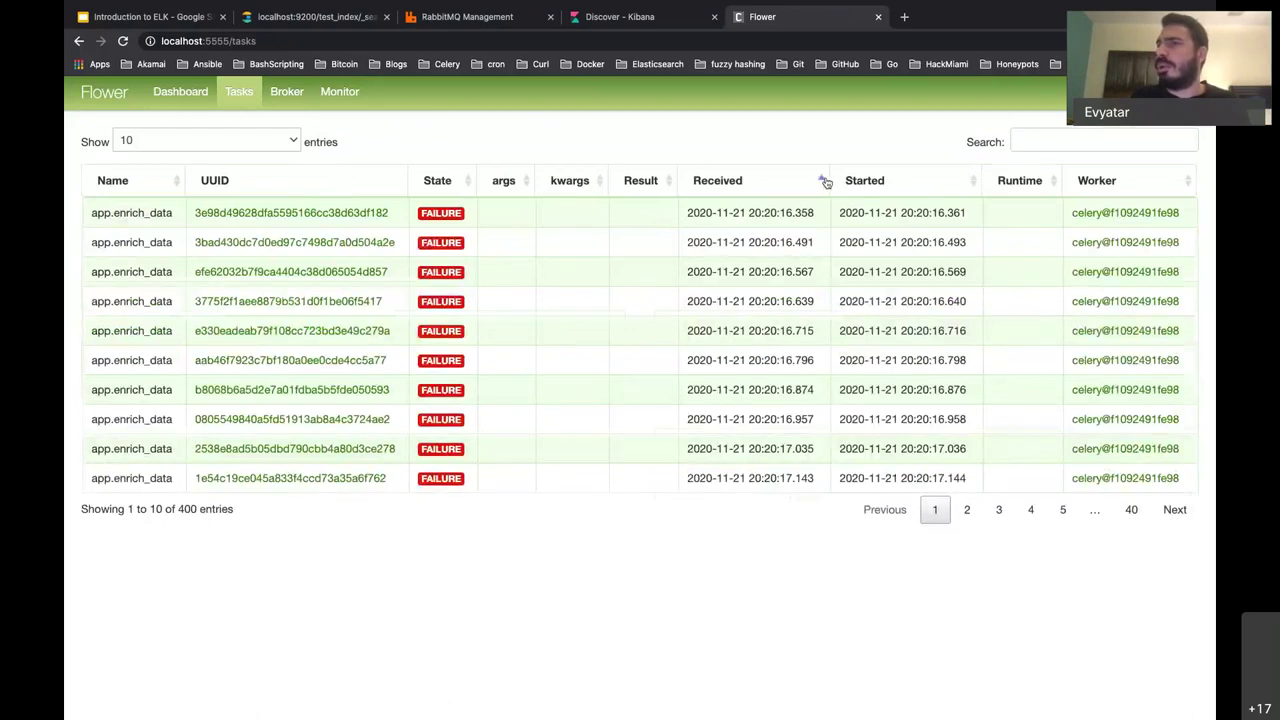
{"action": "left_click", "coordinate": [300, 212]}
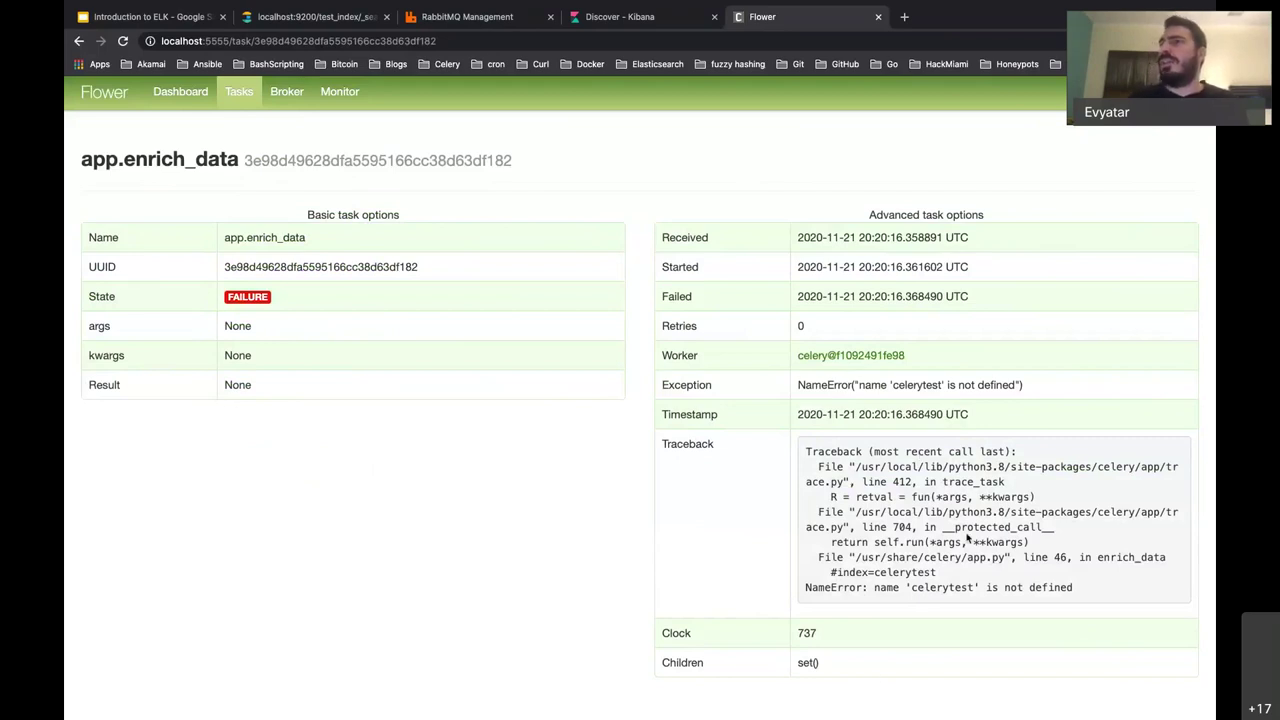
{"action": "left_click", "coordinate": [287, 92]}
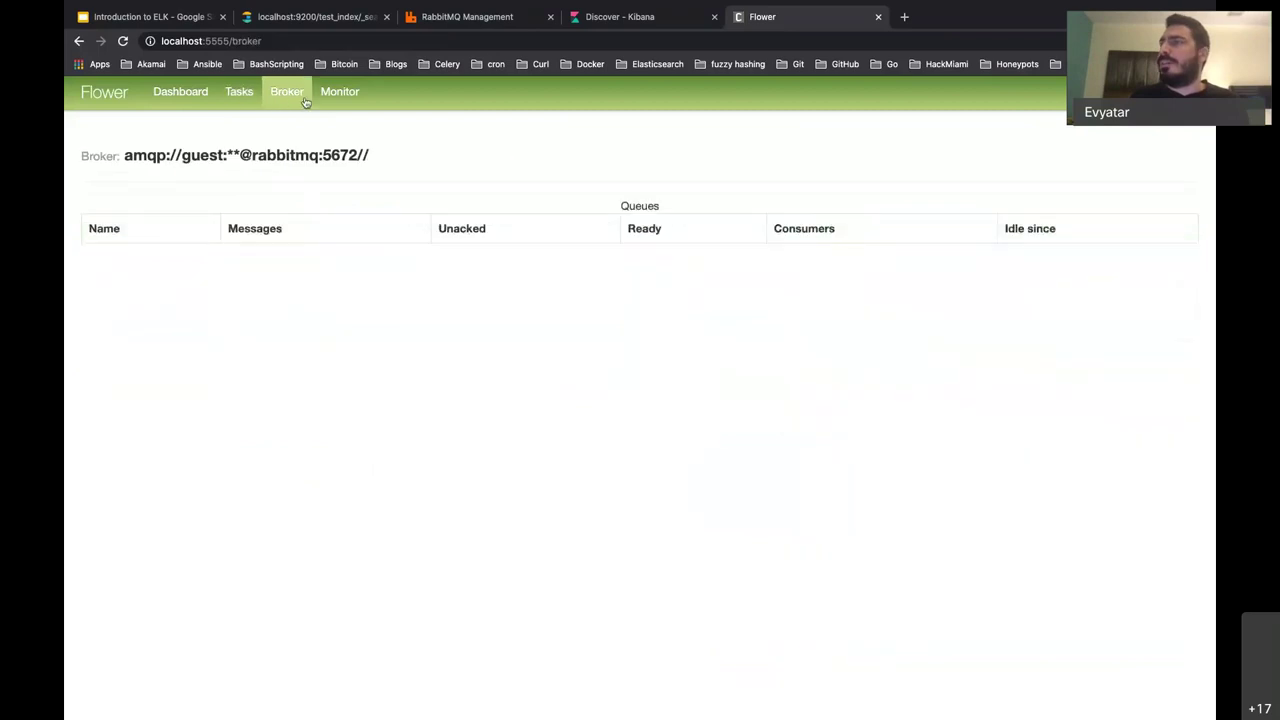
{"action": "left_click", "coordinate": [239, 91]}
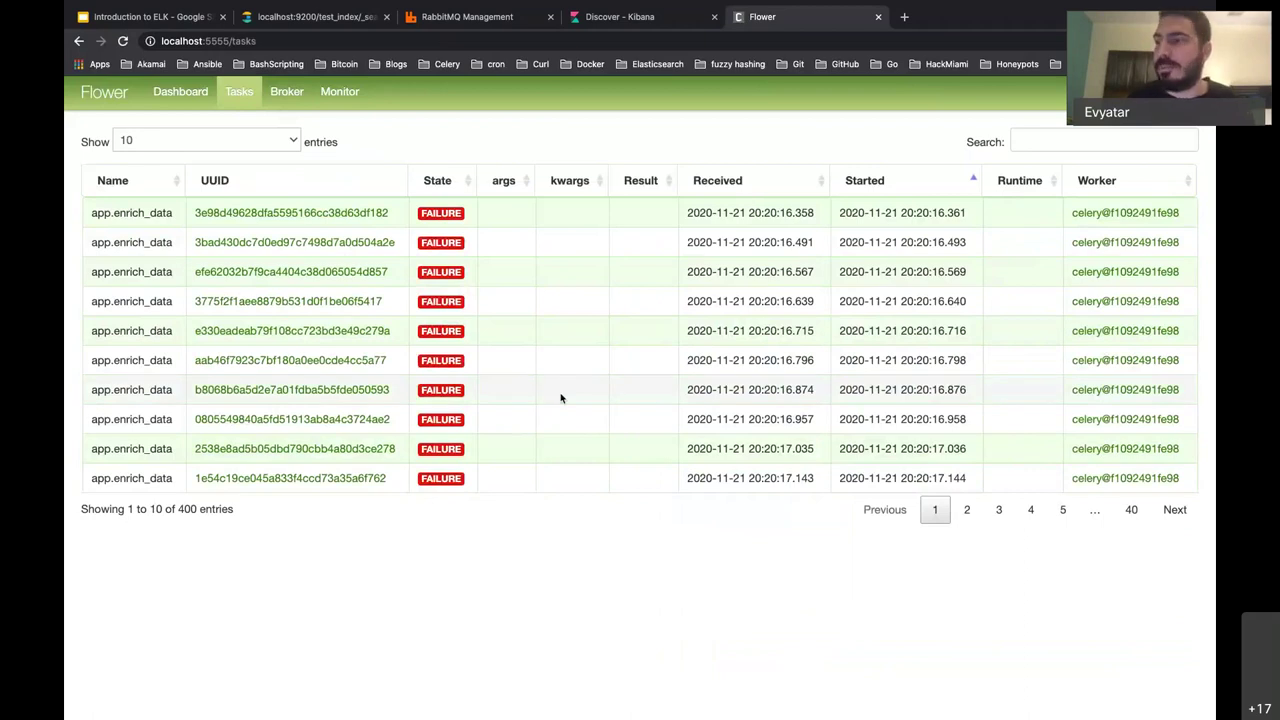
Step: Switch to Atom and delete the commented-out #index=celerytest line from the enrich_data function in celery/app.py
{"action": "key", "text": "super+Tab"}
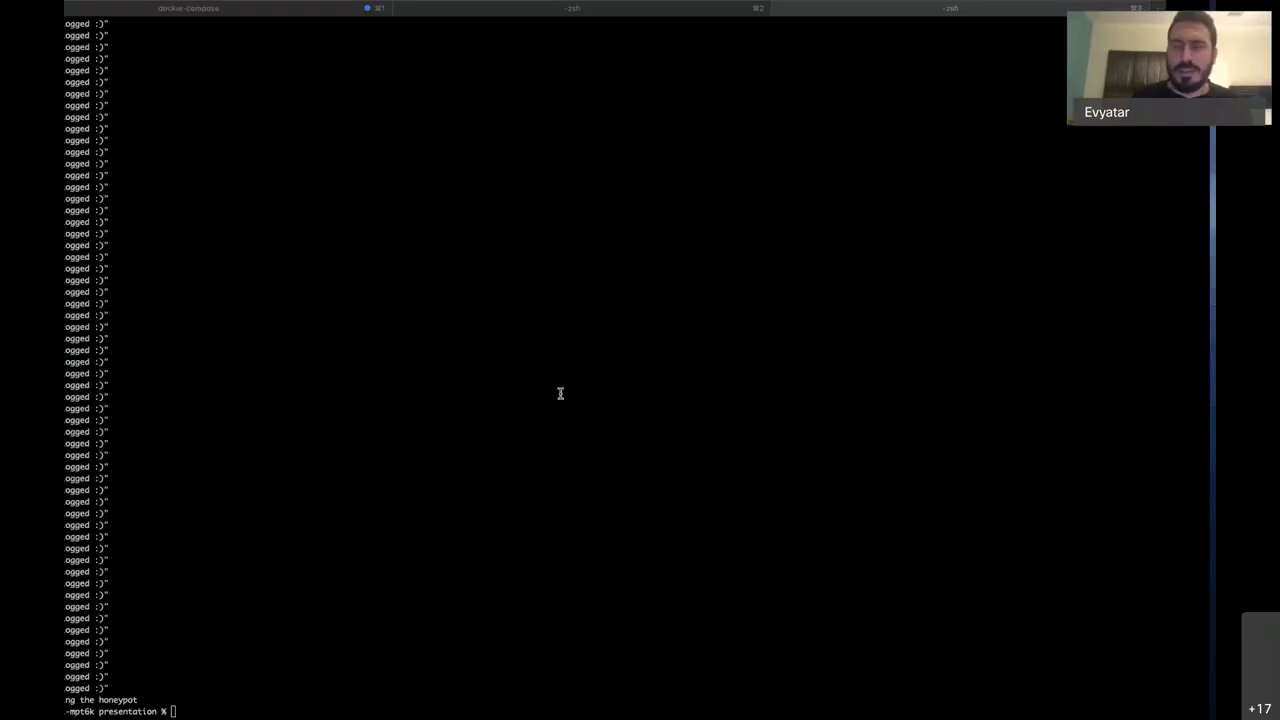
{"action": "key", "text": "ctrl+Up"}
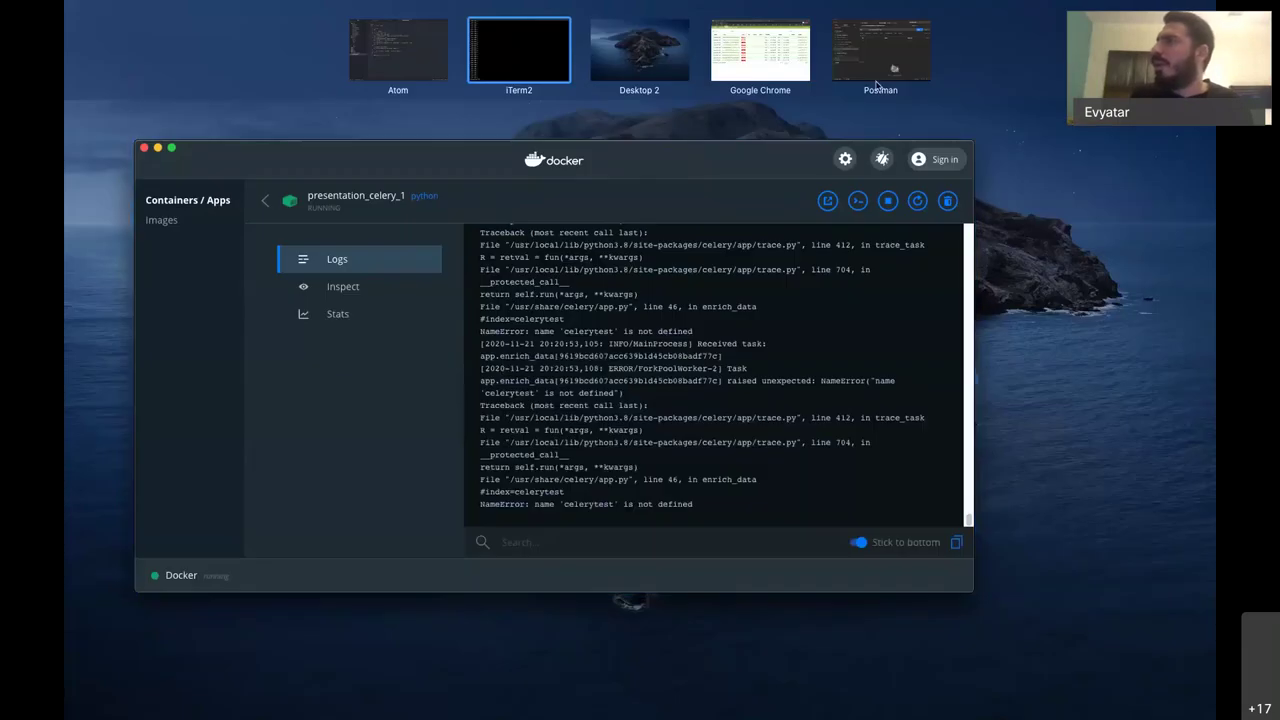
{"action": "left_click", "coordinate": [440, 80]}
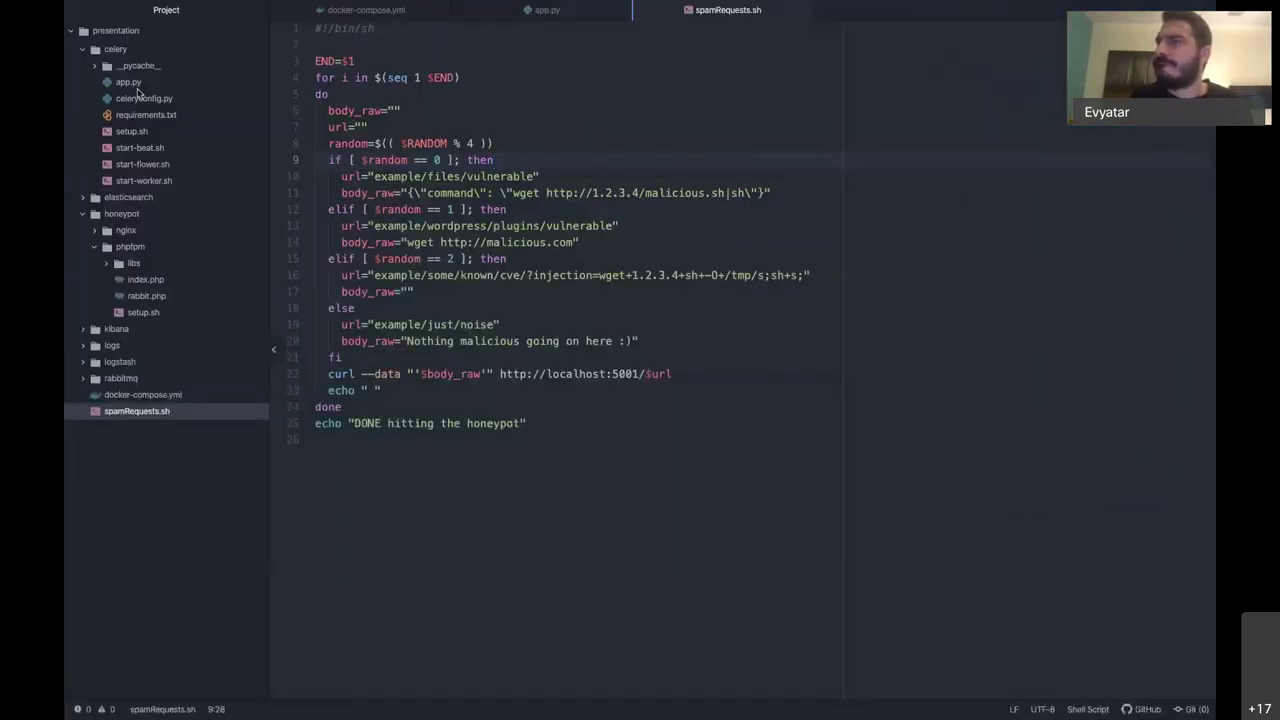
{"action": "left_click", "coordinate": [130, 82]}
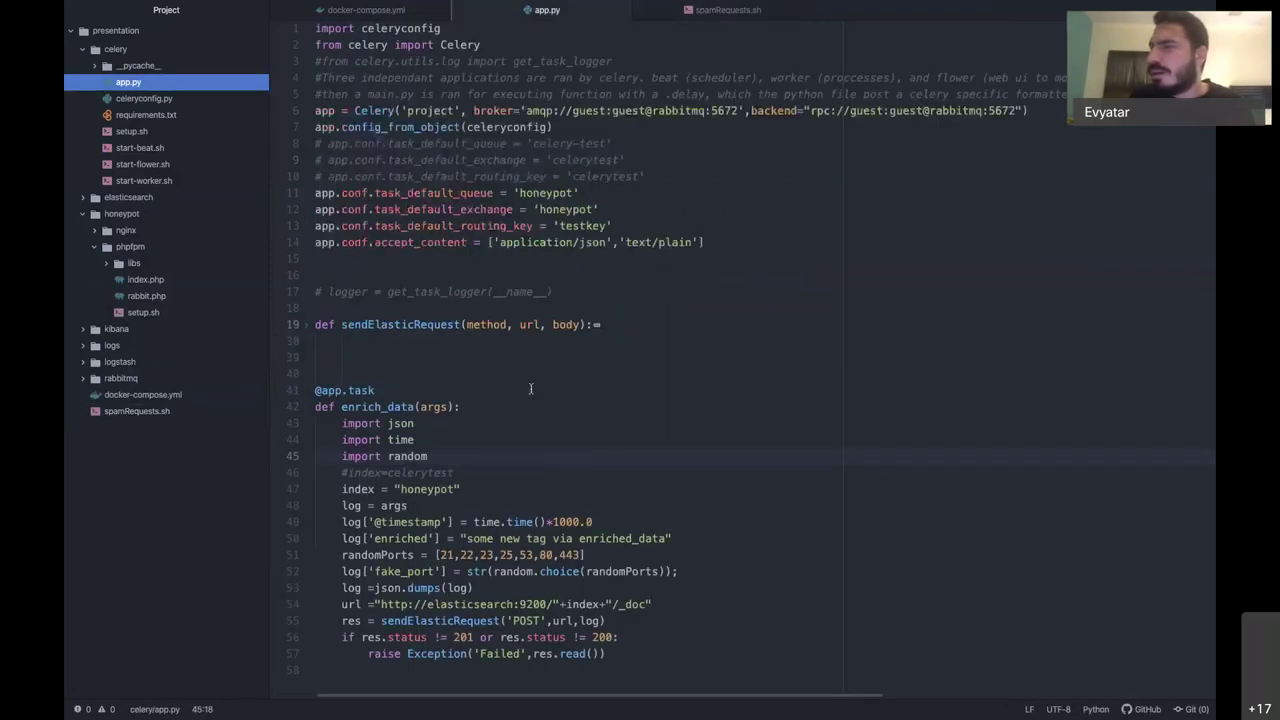
{"action": "left_click", "coordinate": [463, 487]}
{"action": "left_click_drag", "start_coordinate": [460, 474], "coordinate": [290, 477]}
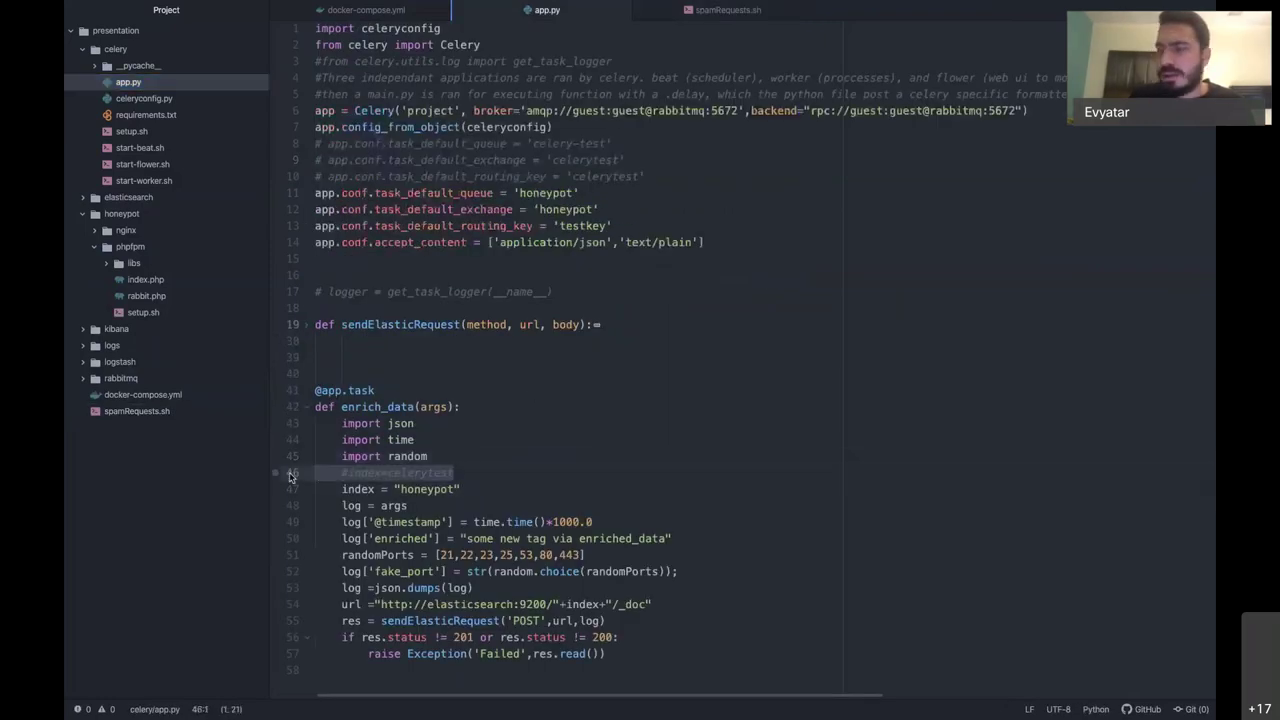
{"action": "key", "text": "BackSpace"}
{"action": "key", "text": "BackSpace"}
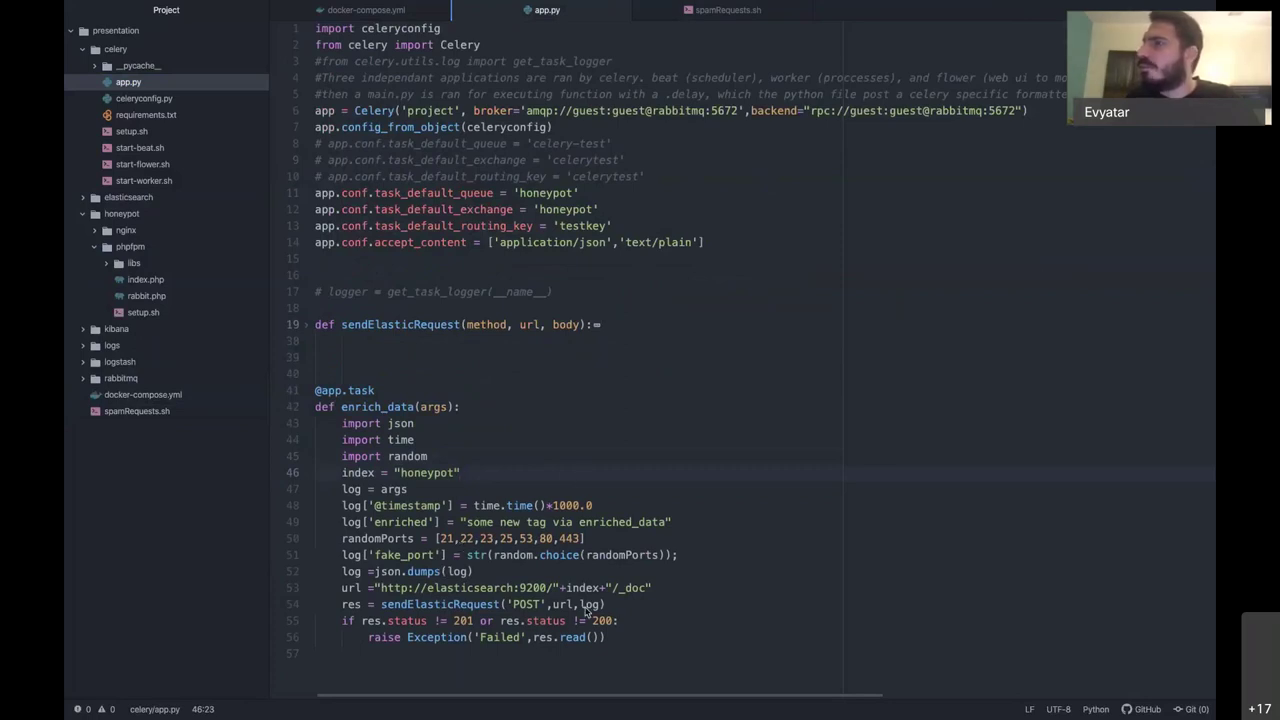
{"action": "left_click", "coordinate": [586, 209]}
{"action": "left_click", "coordinate": [585, 555]}
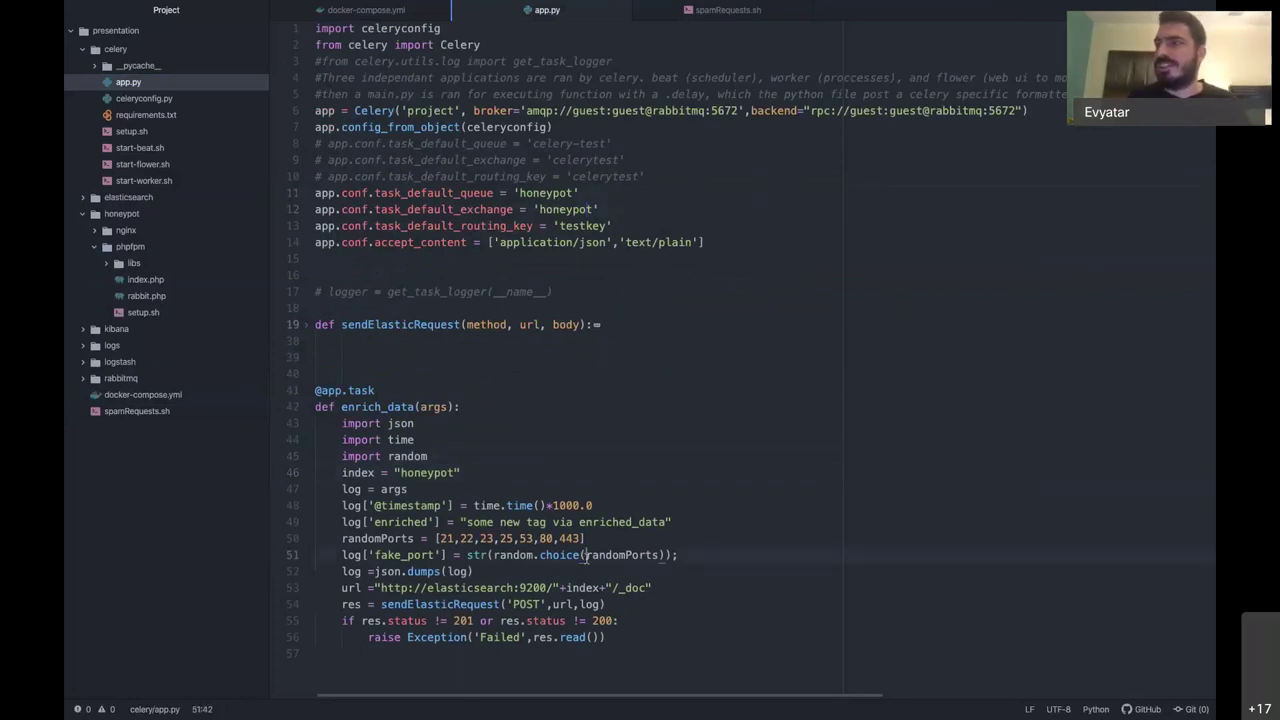
Step: Check the presentation_celery_1 logs in Docker Desktop and return to app.py in Atom
{"action": "key", "text": "super+Tab"}
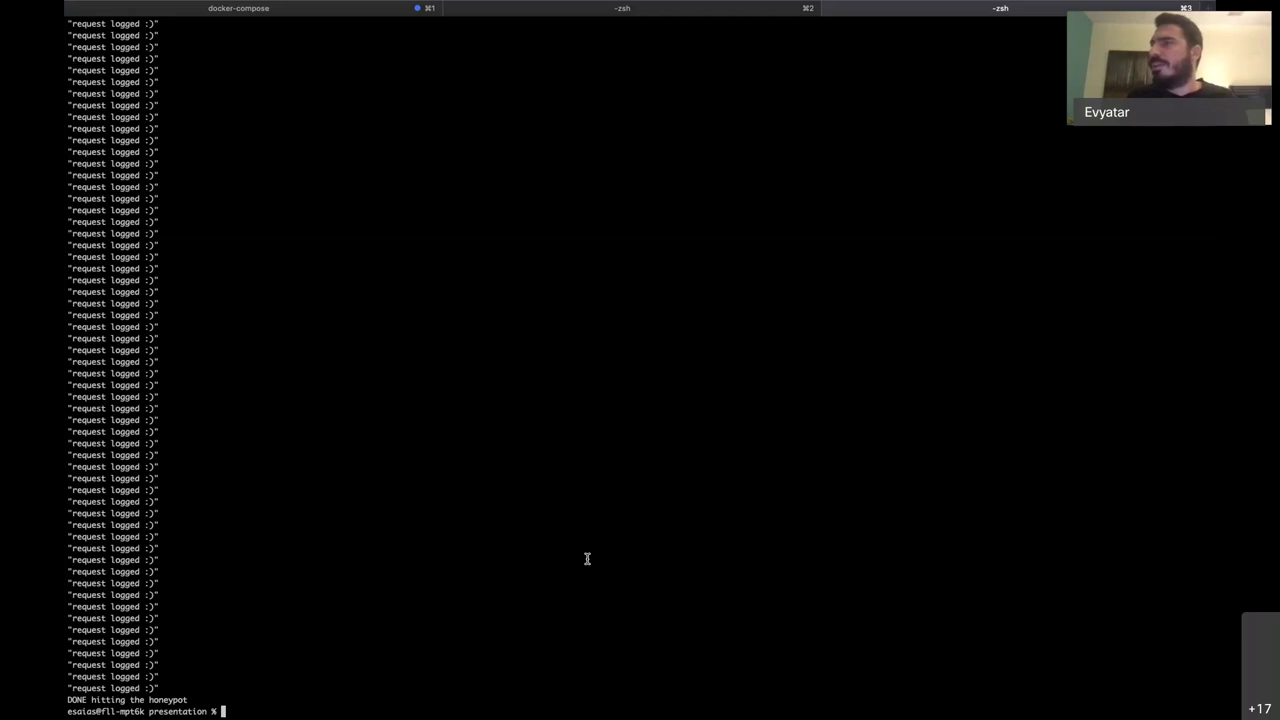
{"action": "key", "text": "super+Tab"}
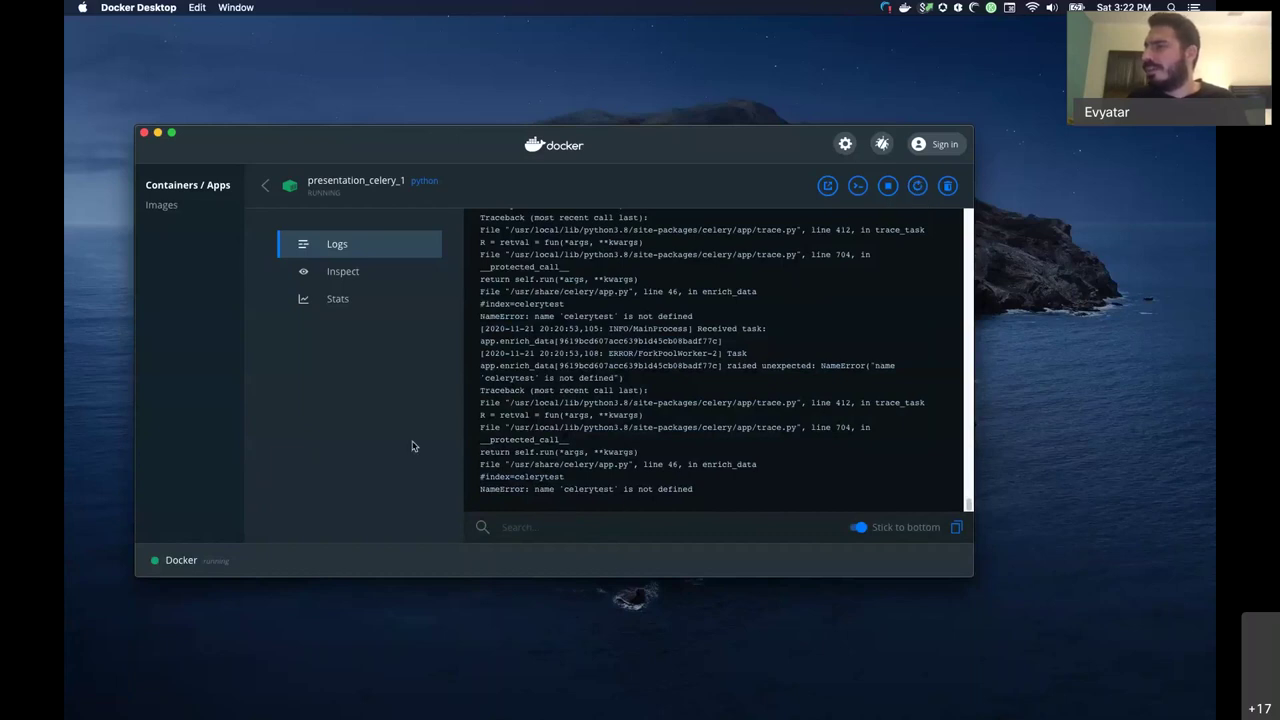
{"action": "key", "text": "super+Tab"}
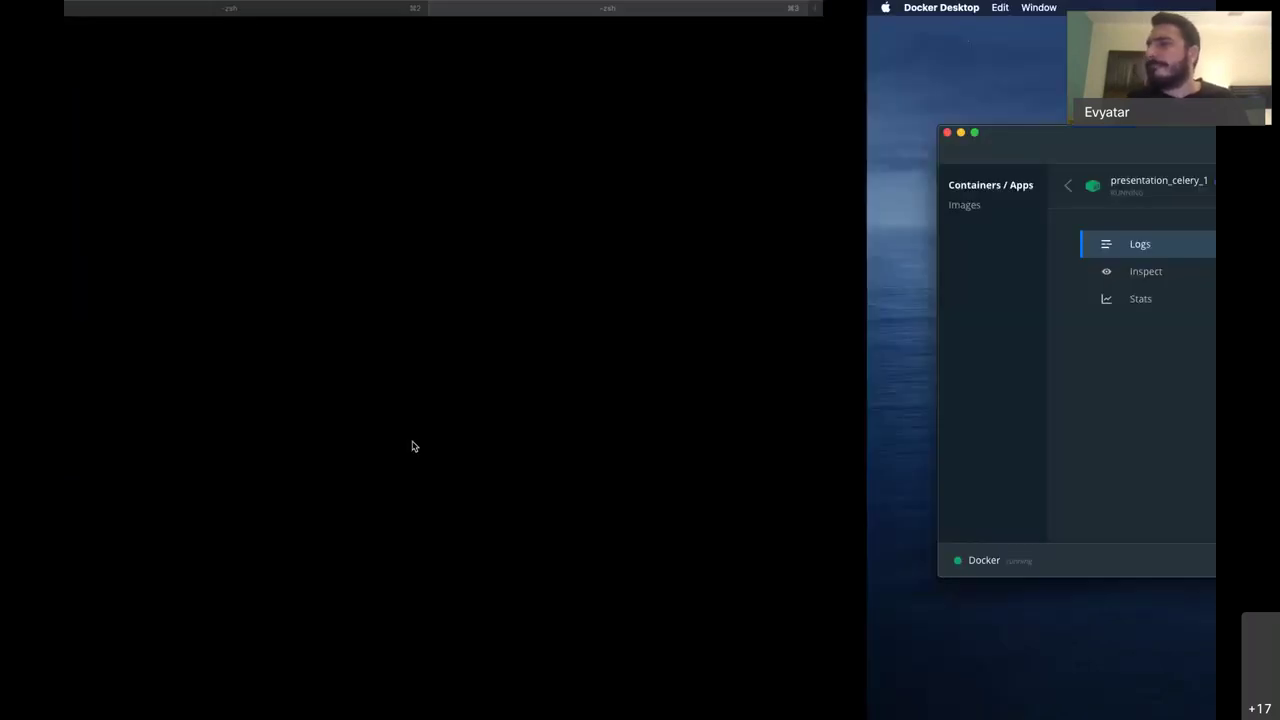
{"action": "key", "text": "ctrl+Left"}
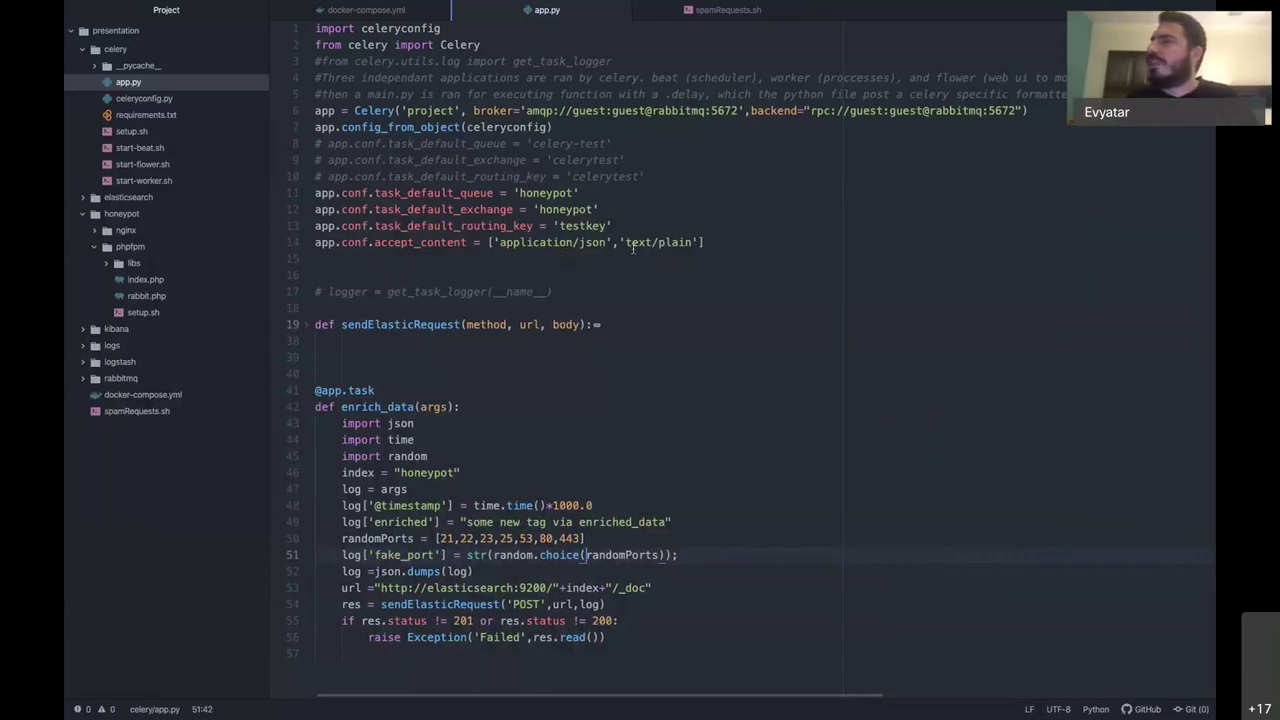
Step: Search celery/app.py for all remaining occurrences of celerytest
{"action": "left_click", "coordinate": [534, 413]}
{"action": "key", "text": "ctrl+f"}
{"action": "type", "text": "c"}
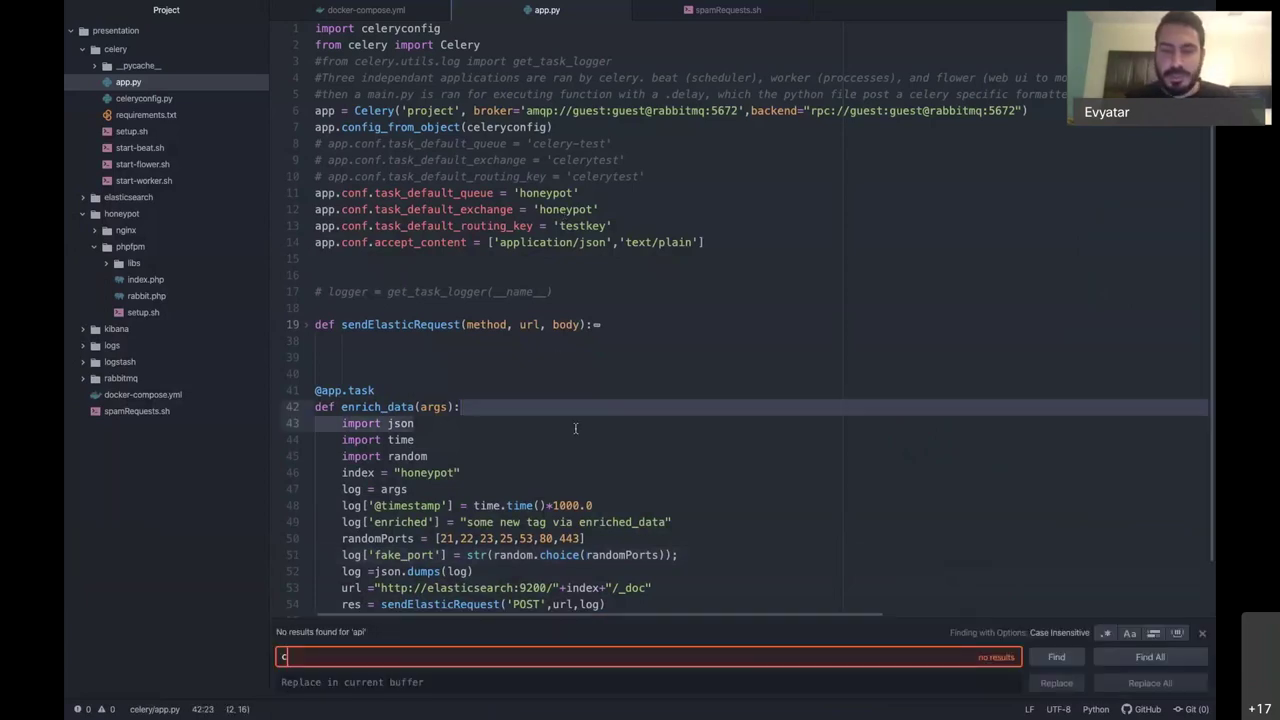
{"action": "type", "text": "elerytest"}
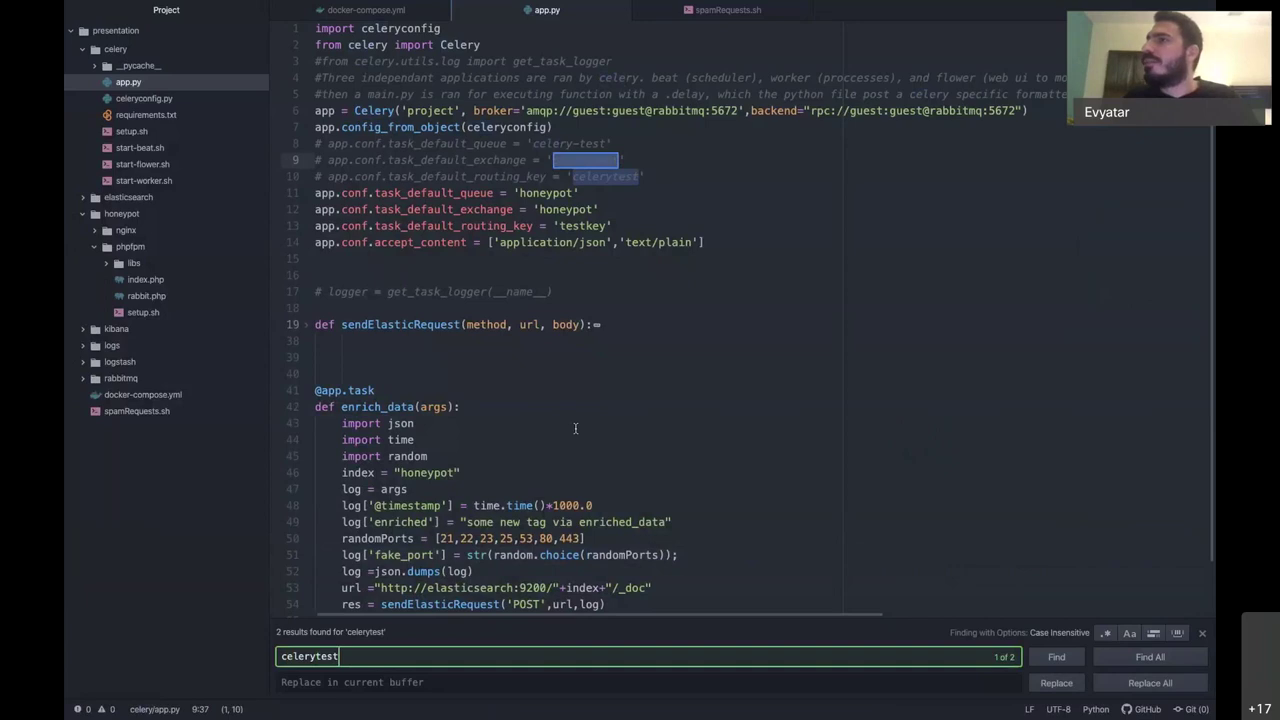
{"action": "key", "text": "alt+Return"}
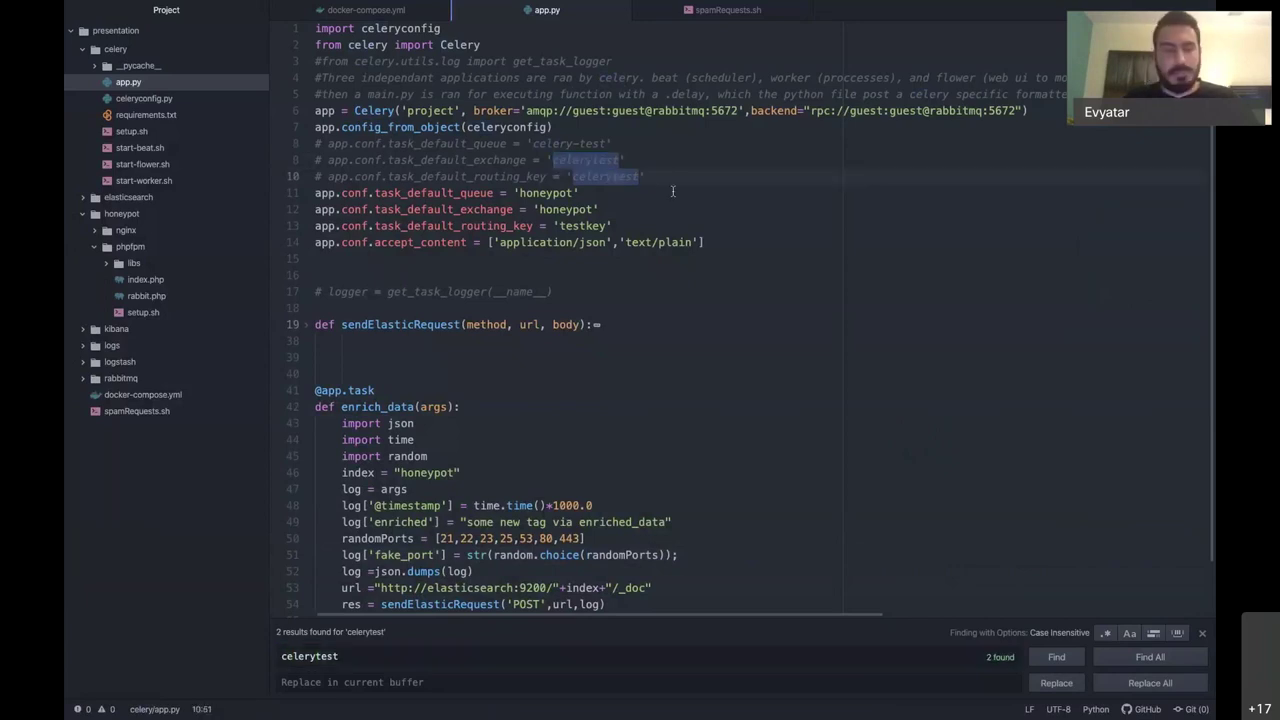
{"action": "left_click", "coordinate": [617, 310]}
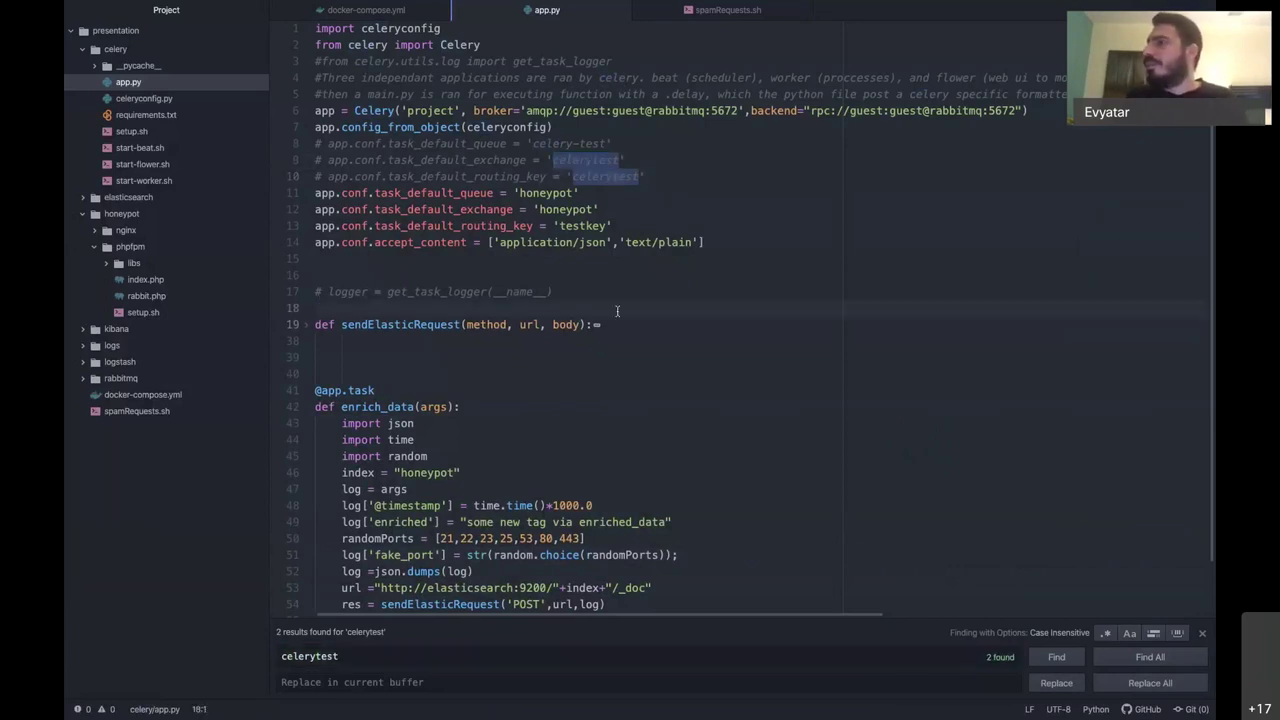
Step: Switch to Docker Desktop, check the presentation_celery_1 logs and expand the presentation app to view its containers
{"action": "key", "text": "super+Tab"}
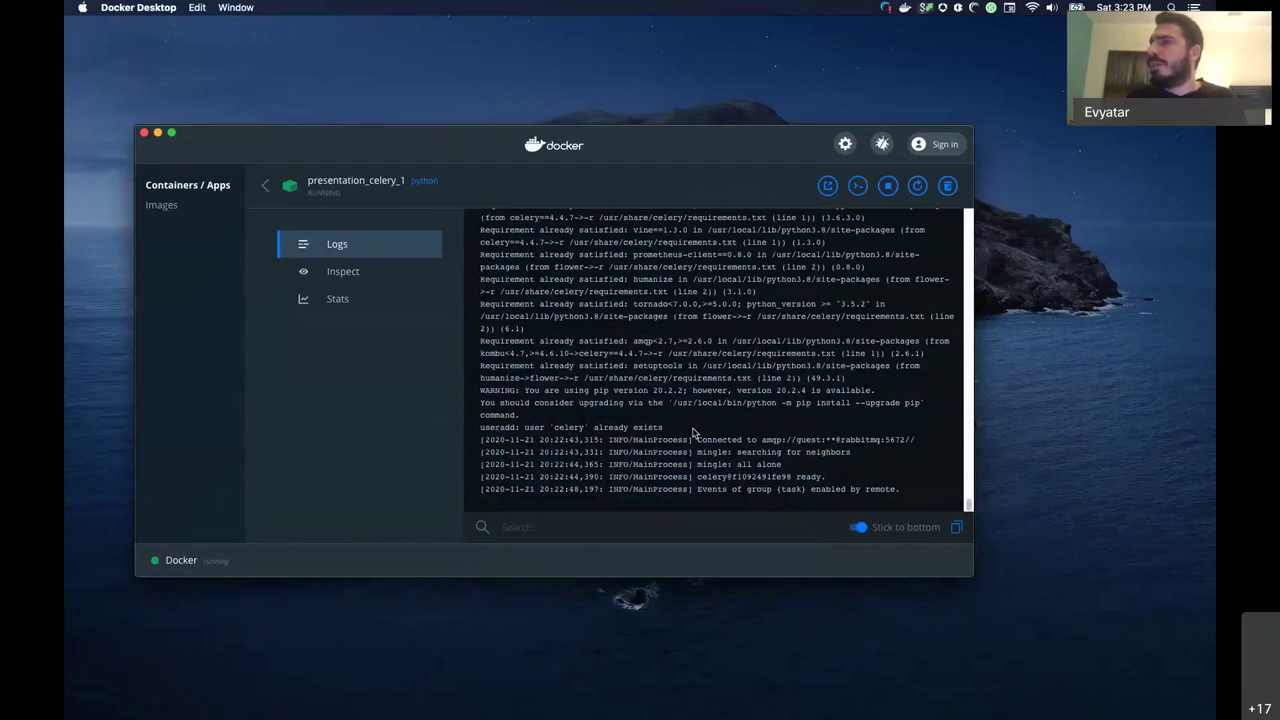
{"action": "left_click", "coordinate": [264, 185]}
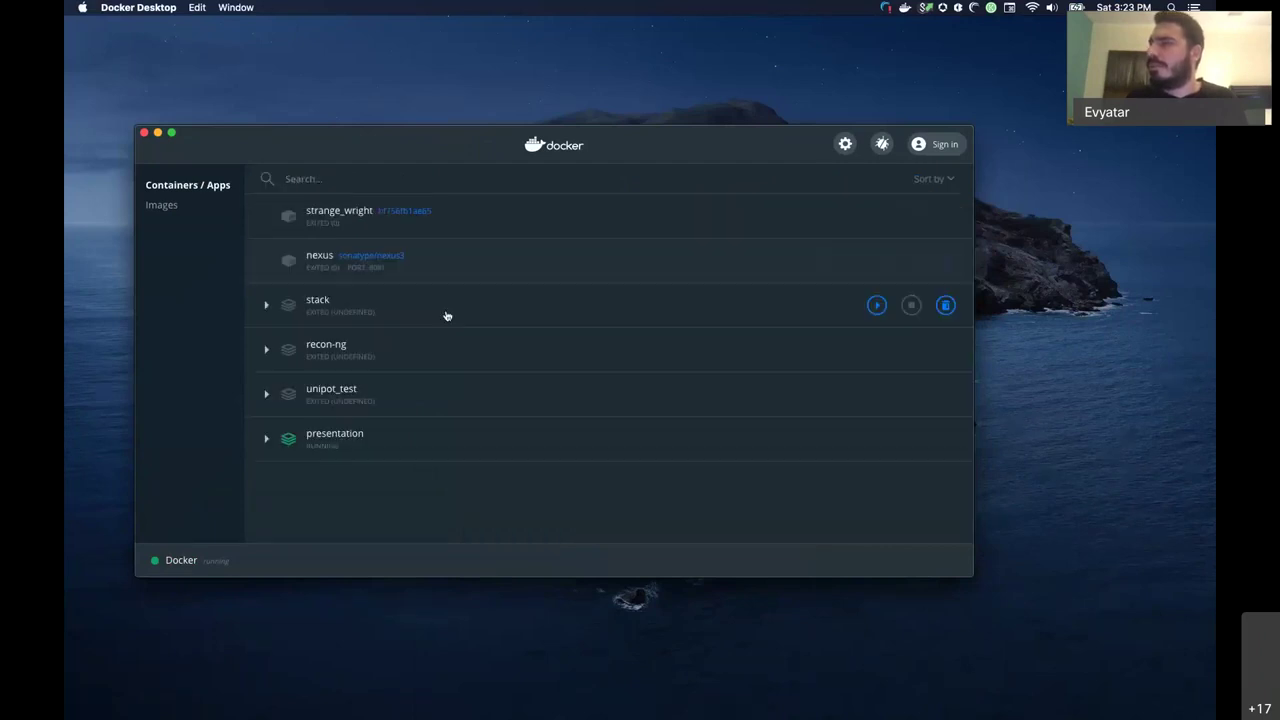
{"action": "left_click", "coordinate": [264, 439]}
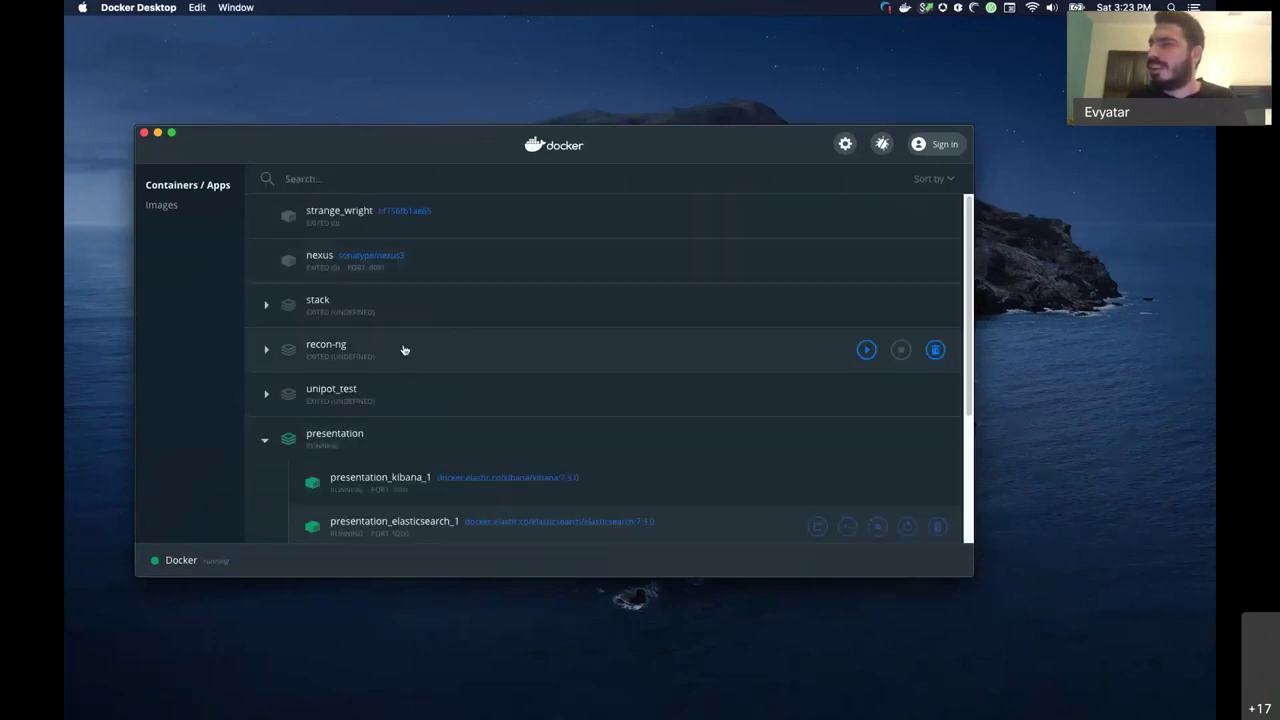
{"action": "scroll", "coordinate": [404, 349], "scroll_direction": "down", "scroll_amount": 5}
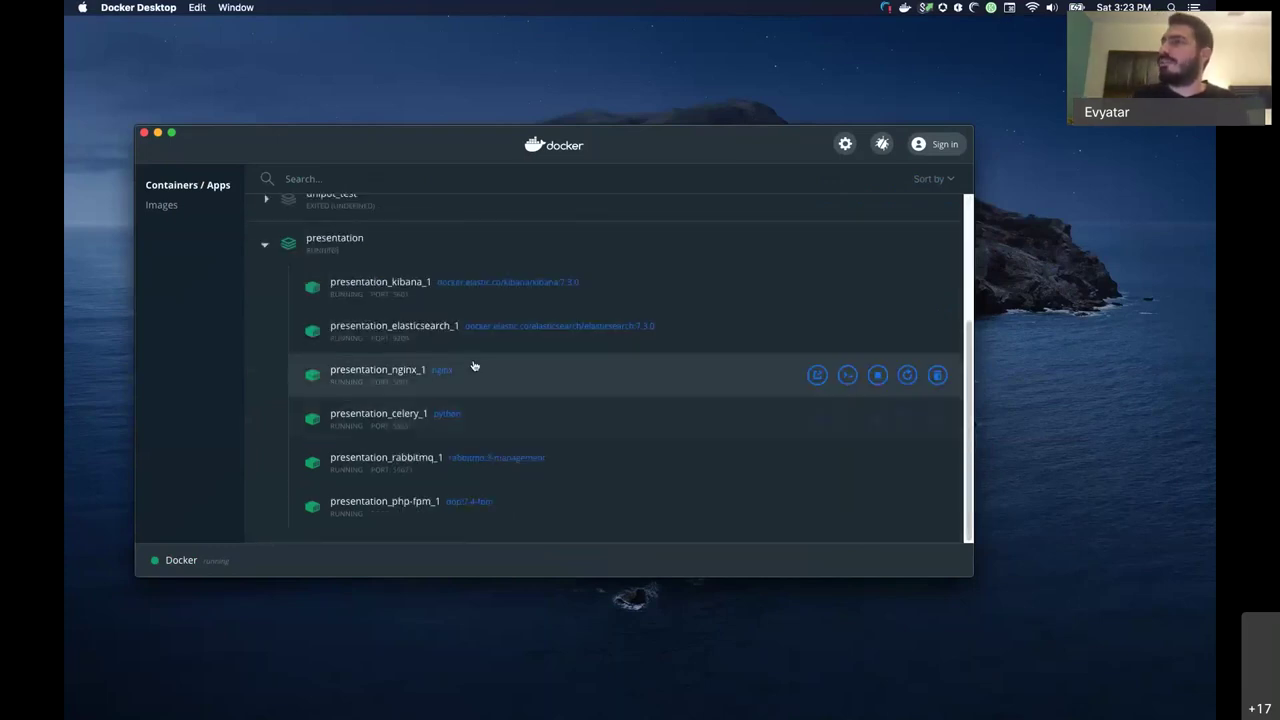
Step: Switch to Flower in Chrome and reload its task list
{"action": "key", "text": "super+Tab"}
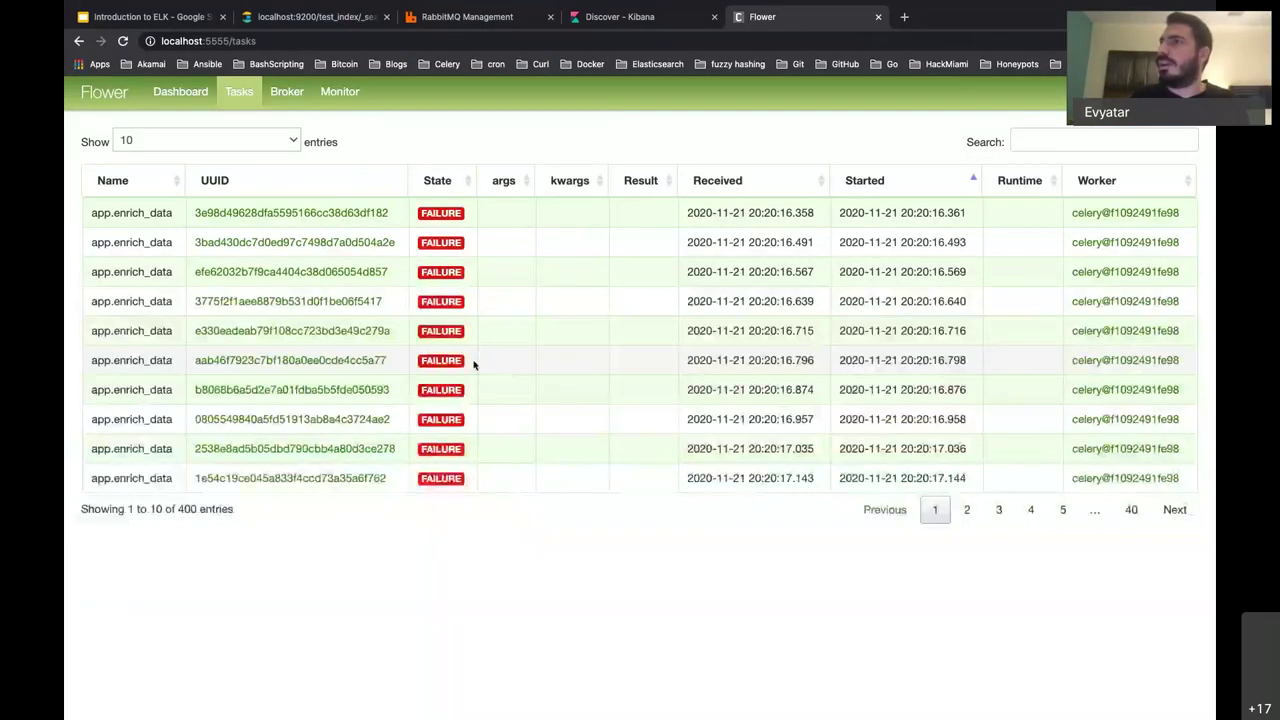
{"action": "left_click", "coordinate": [503, 47]}
{"action": "key", "text": "Return"}
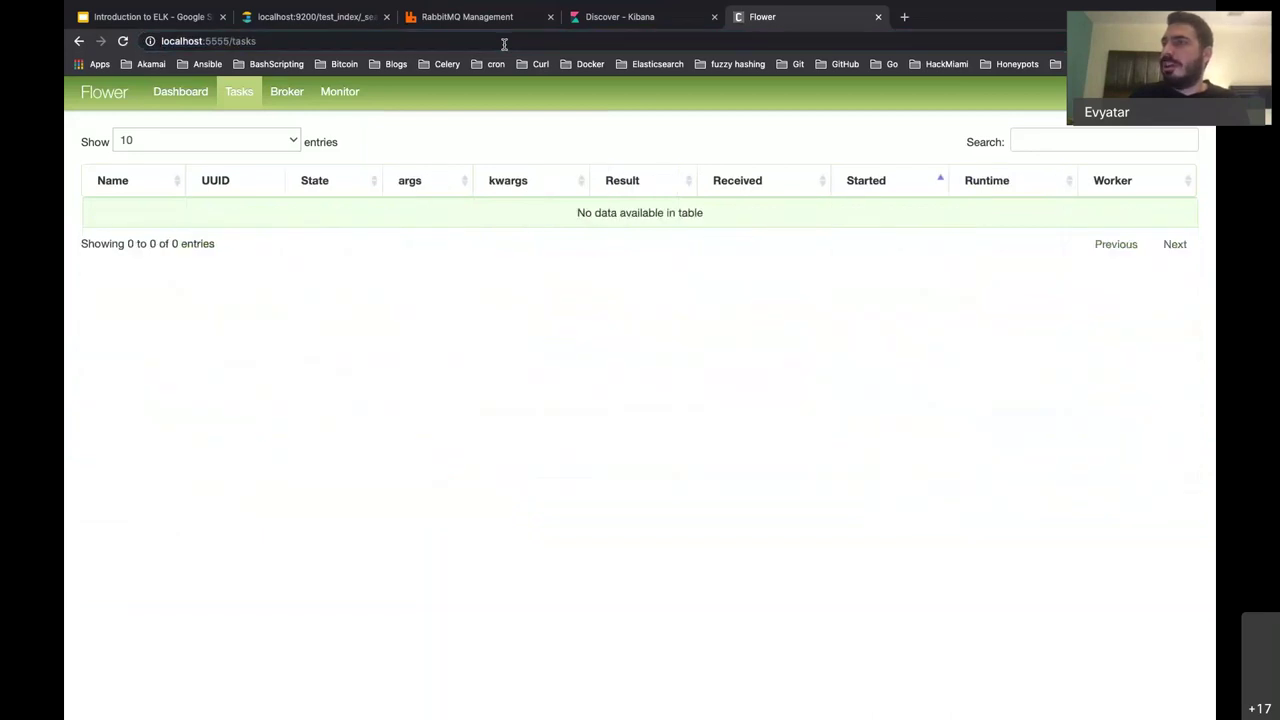
Step: Switch to iTerm2, clear the terminal output and rerun ./spamRequests.sh 400 against the honeypot
{"action": "key", "text": "super+Tab"}
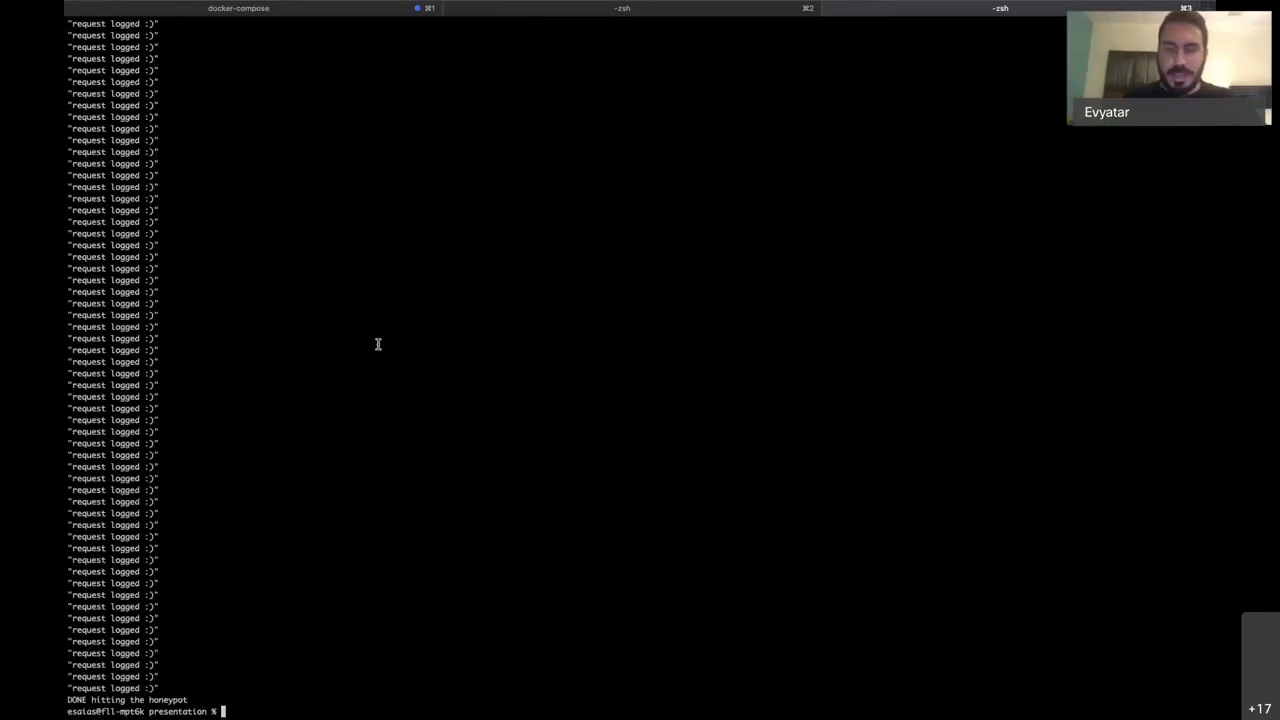
{"action": "key", "text": "super+k"}
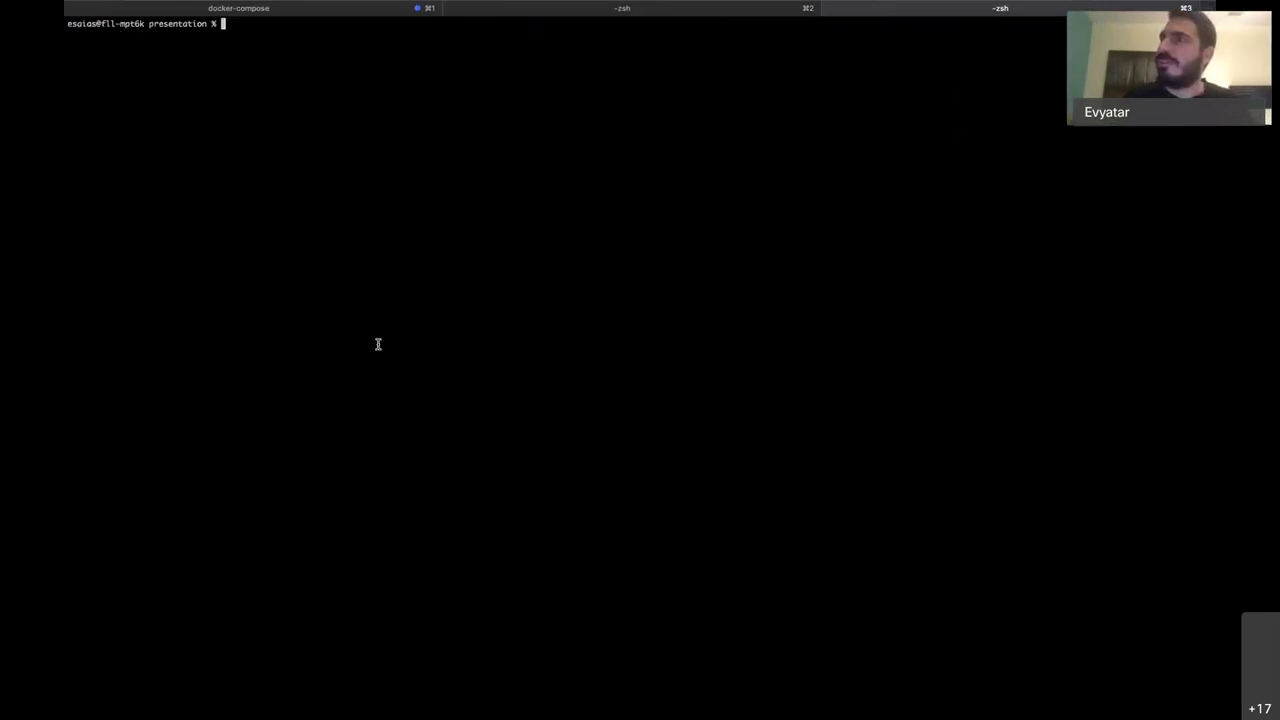
{"action": "key", "text": "Up"}
{"action": "key", "text": "Return"}
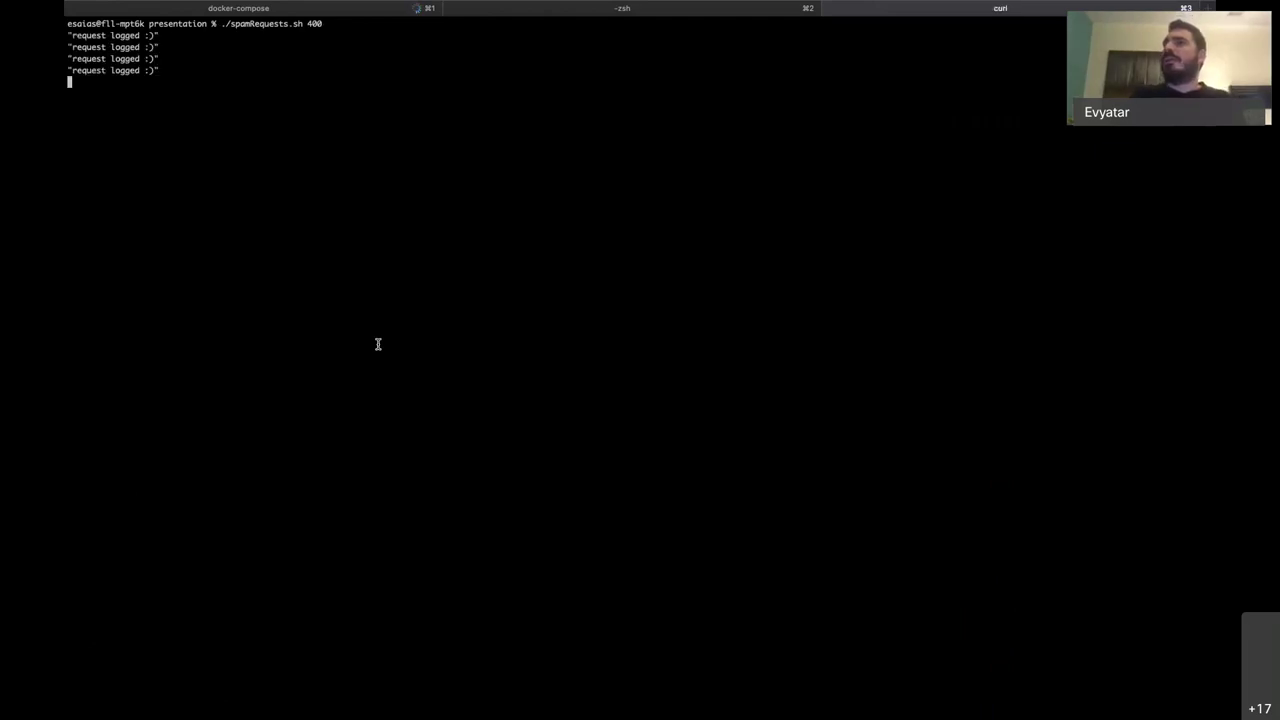
Step: Switch to Flower in Chrome and examine the exception and traceback of the first listed app.enrich_data task
{"action": "key", "text": "super+Tab"}
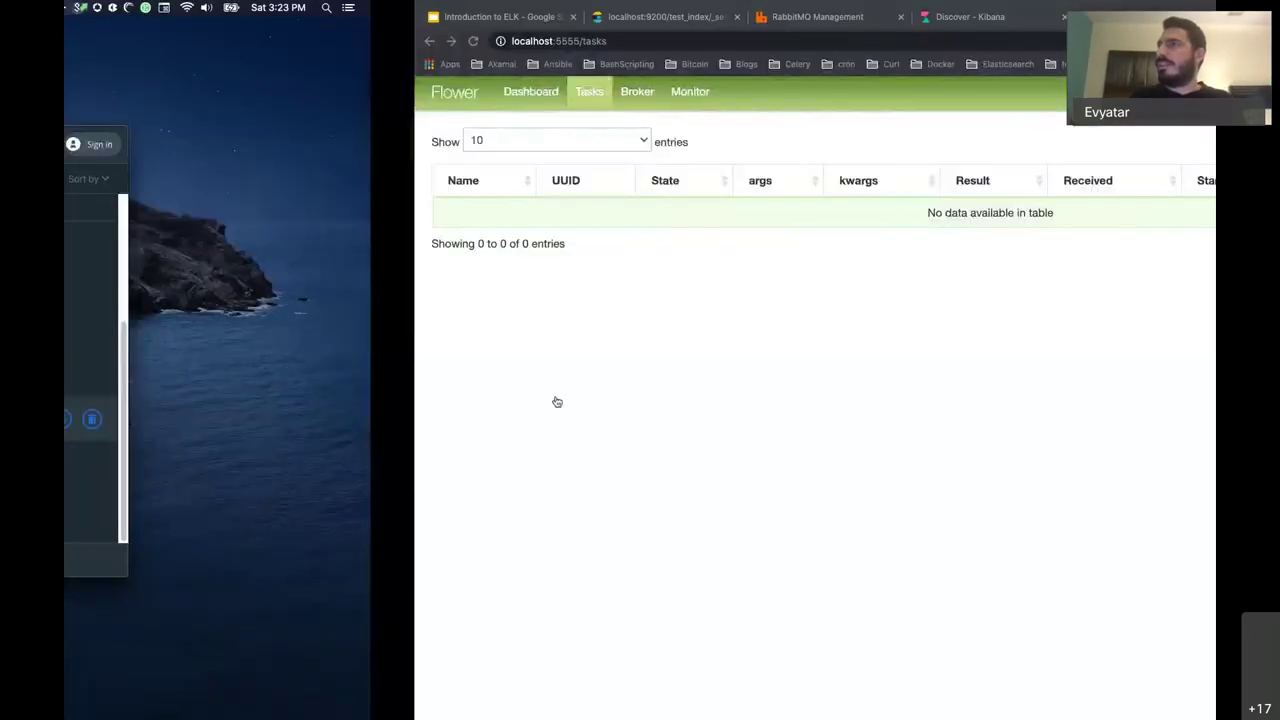
{"action": "key", "text": "Return"}
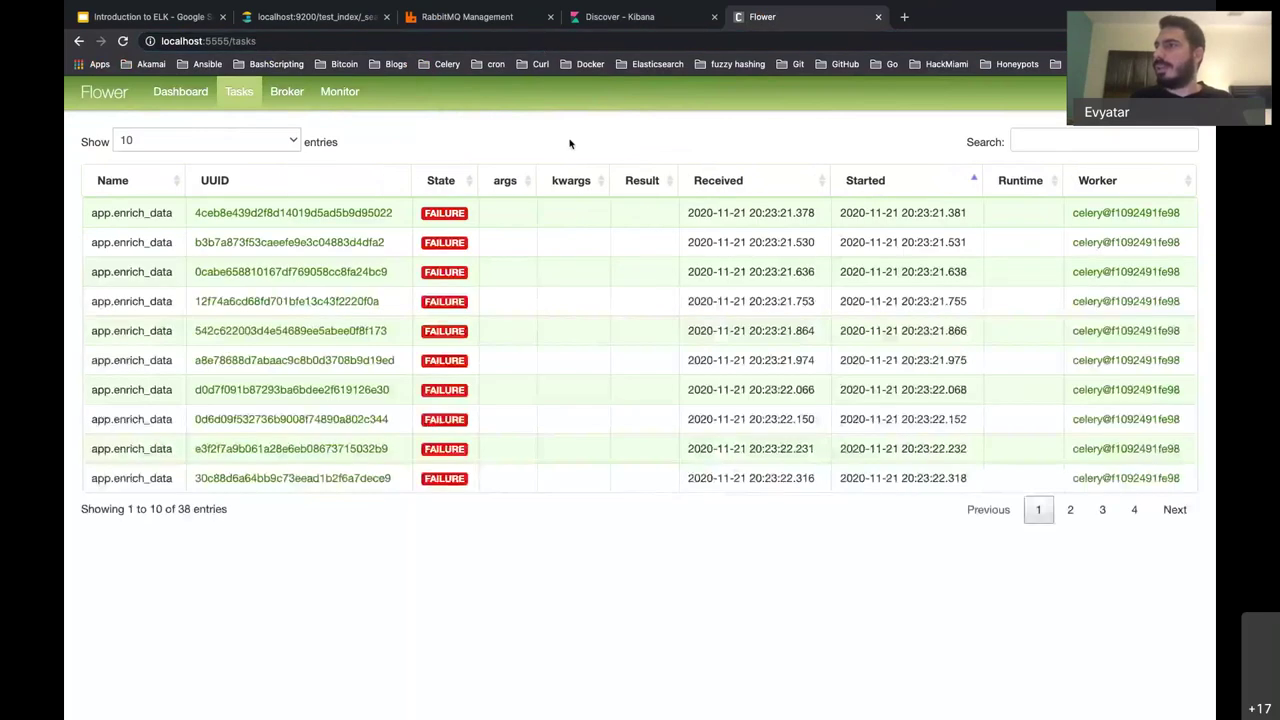
{"action": "left_click", "coordinate": [383, 214]}
{"action": "scroll", "coordinate": [754, 411], "scroll_direction": "down", "scroll_amount": 1}
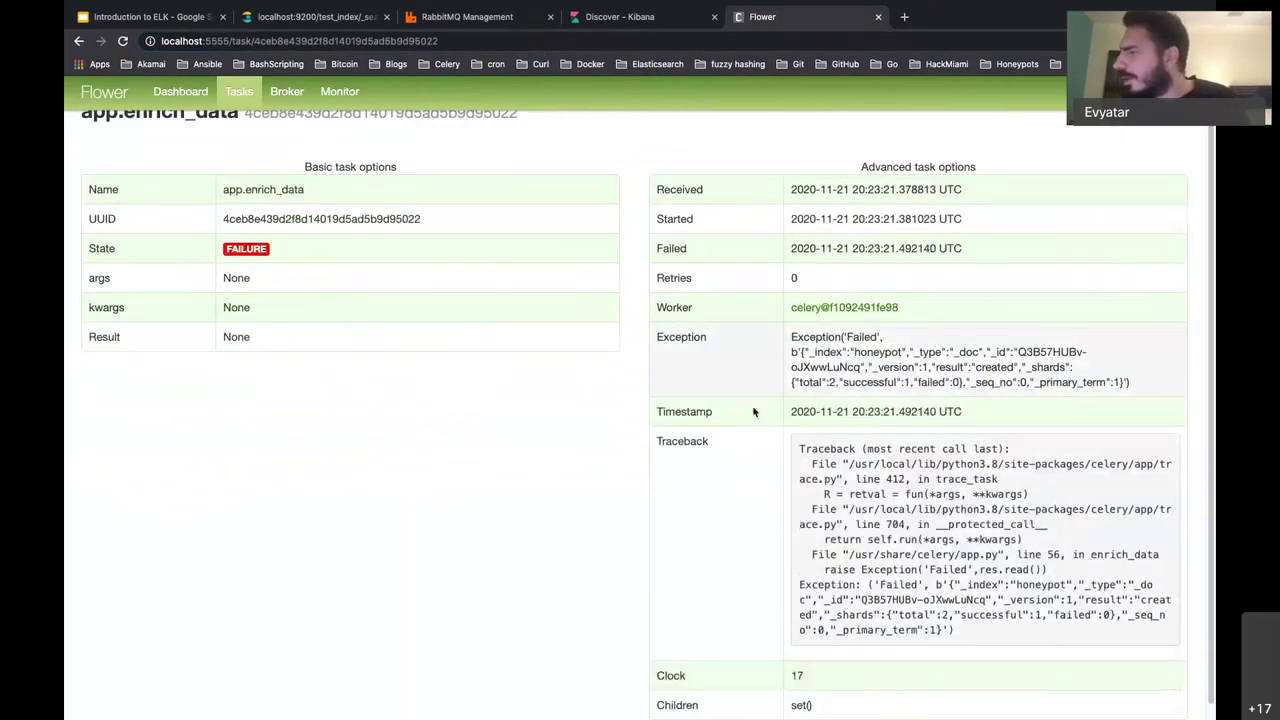
{"action": "scroll", "coordinate": [754, 411], "scroll_direction": "down", "scroll_amount": 1}
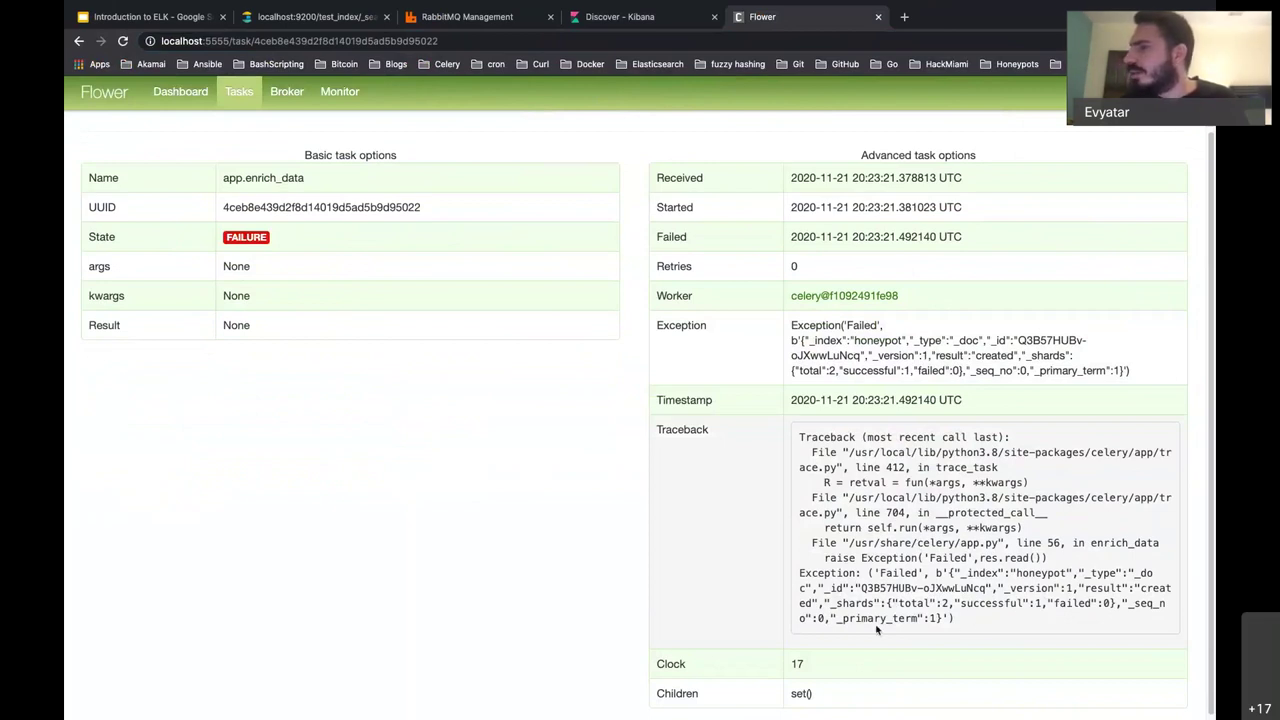
Step: Switch to app.py in Atom and comment out the res.status check and its raise Exception line in enrich_data
{"action": "key", "text": "super+Tab"}
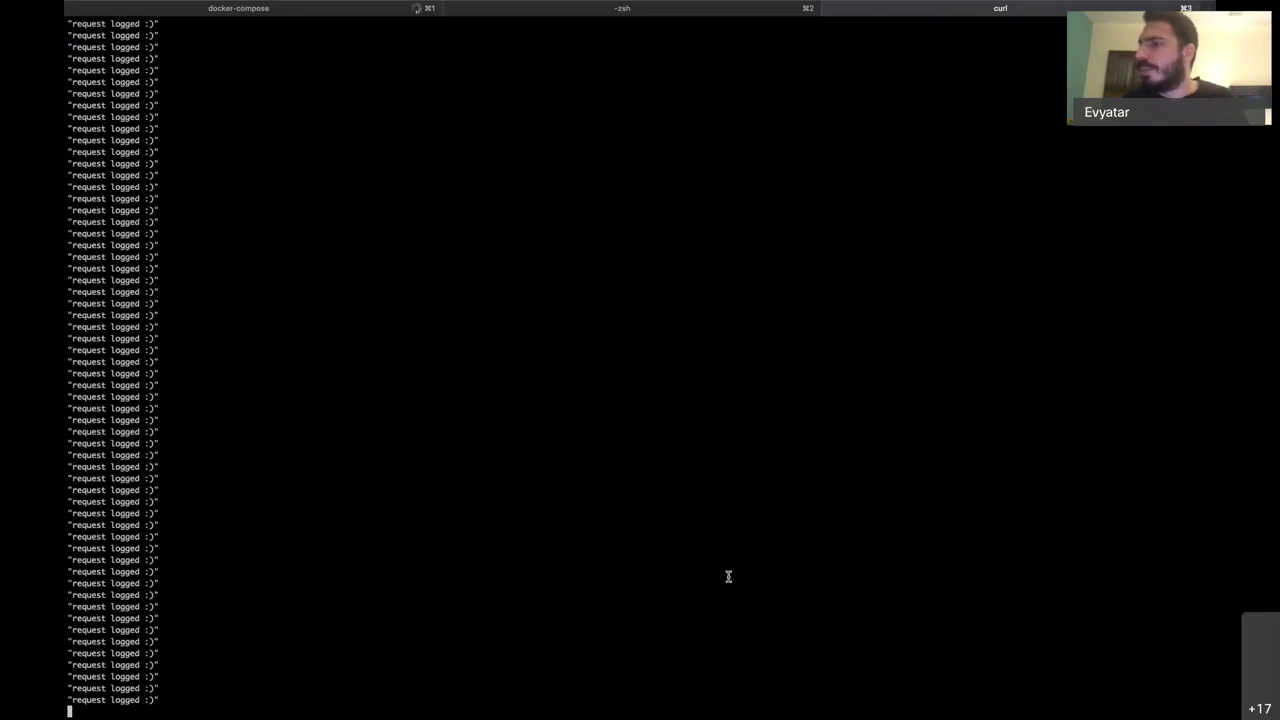
{"action": "key", "text": "super+Tab"}
{"action": "left_click_drag", "start_coordinate": [605, 586], "coordinate": [335, 563]}
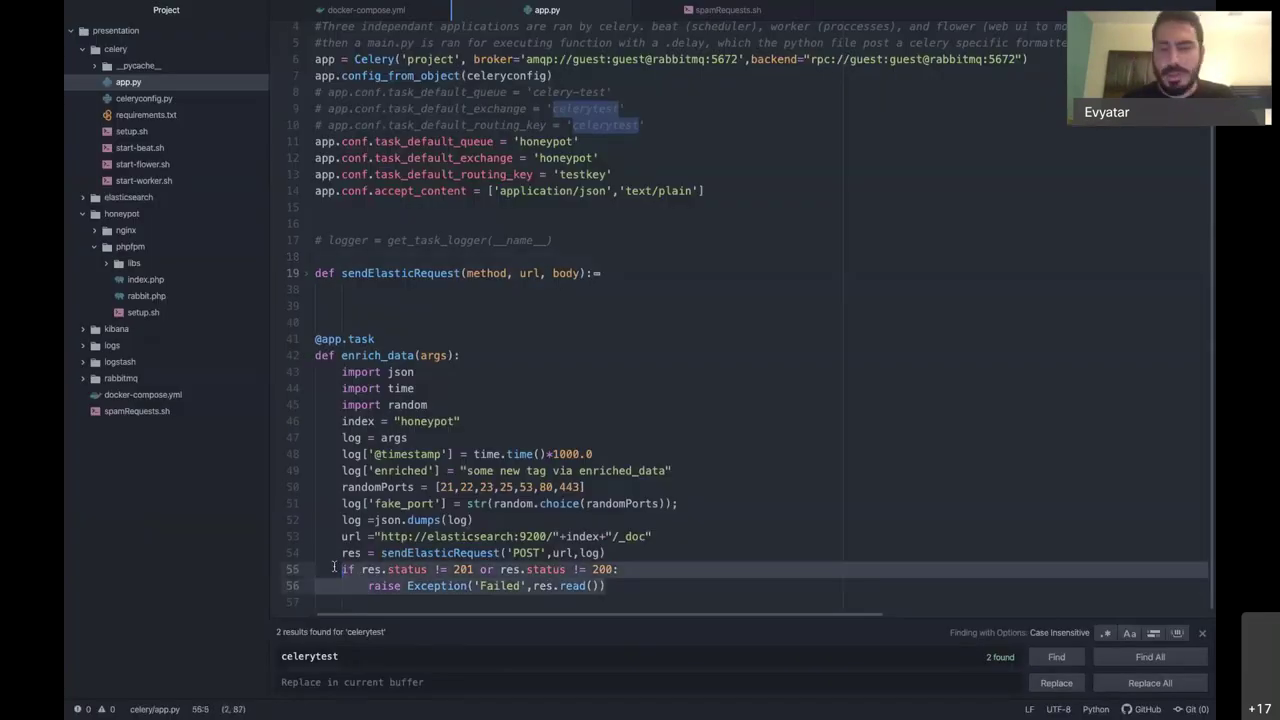
{"action": "key", "text": "super+slash"}
Step: Switch to Docker Desktop and stop and start the presentation_celery_1 container so it loads the edited app.py
{"action": "key", "text": "super+Tab"}
{"action": "key", "text": "super+Tab"}
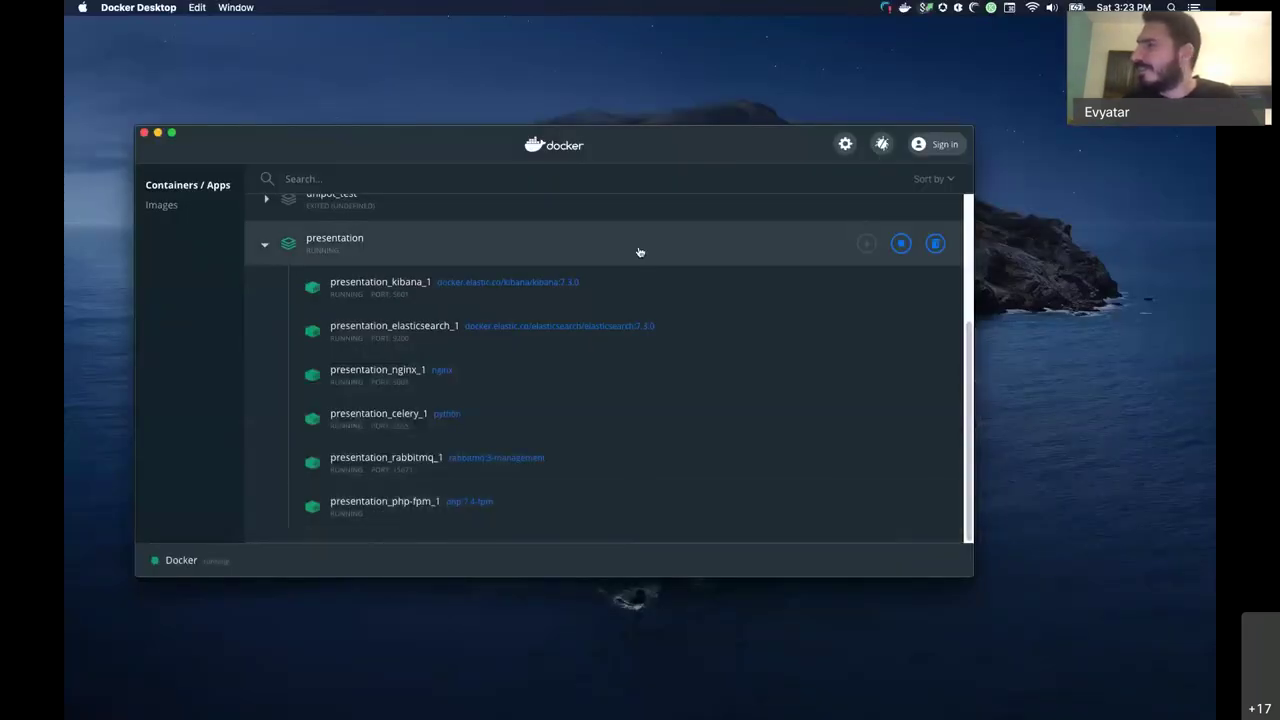
{"action": "left_click", "coordinate": [901, 243]}
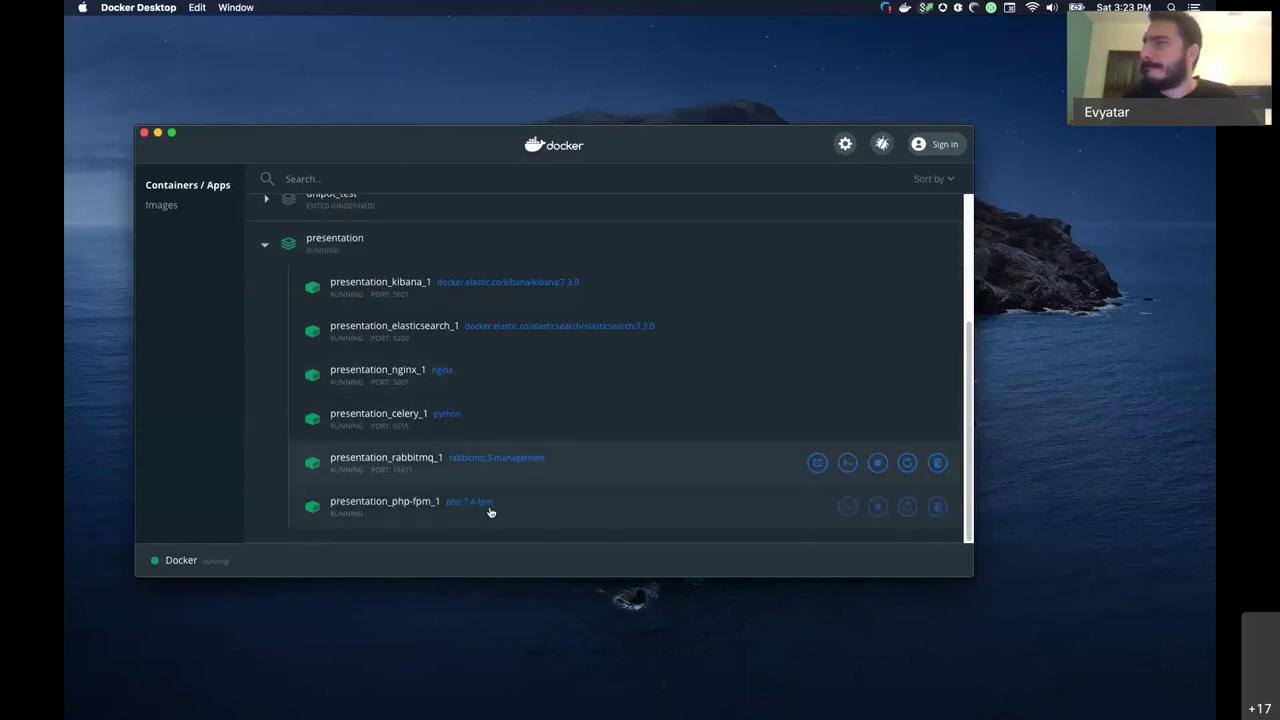
{"action": "left_click", "coordinate": [439, 415]}
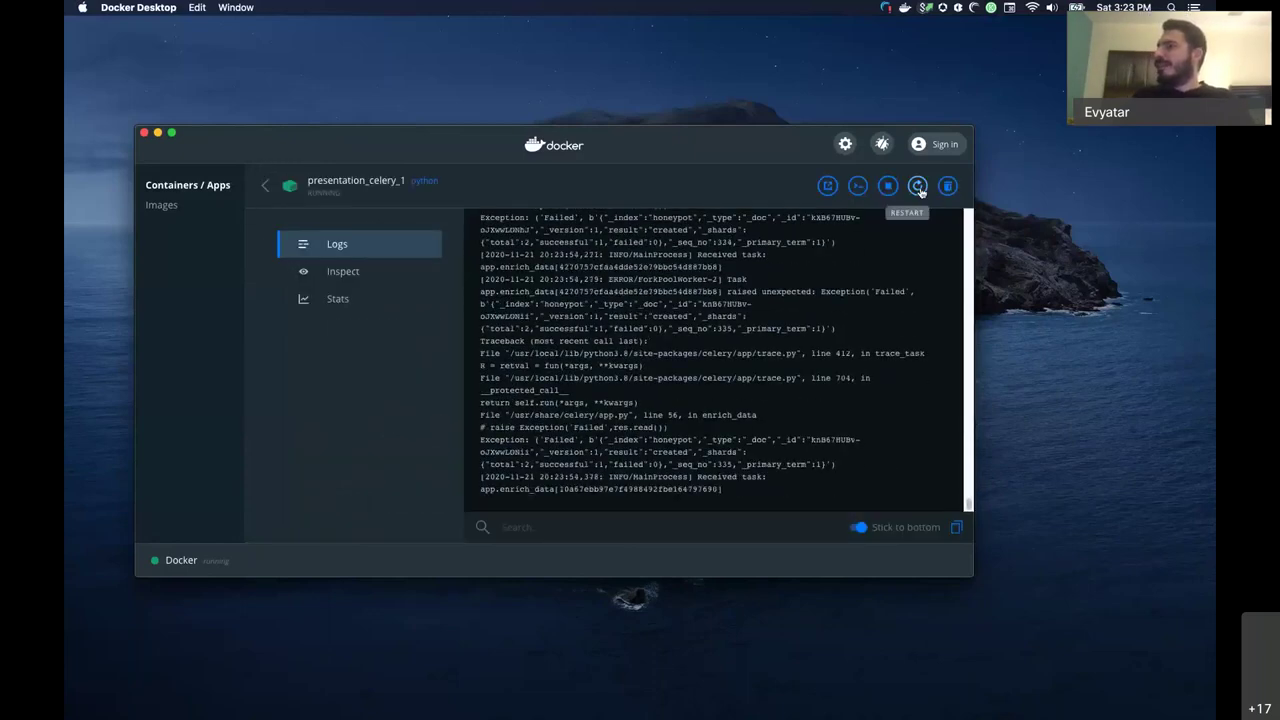
{"action": "left_click", "coordinate": [890, 188]}
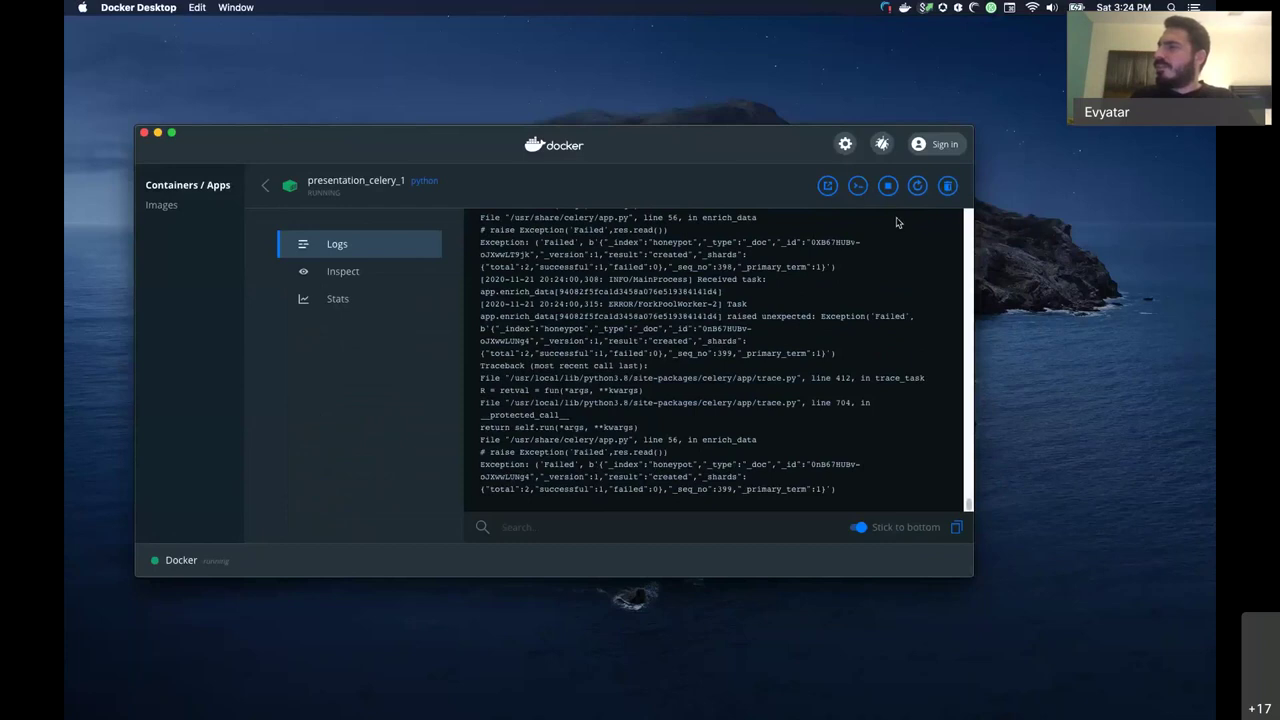
{"action": "left_click", "coordinate": [888, 187]}
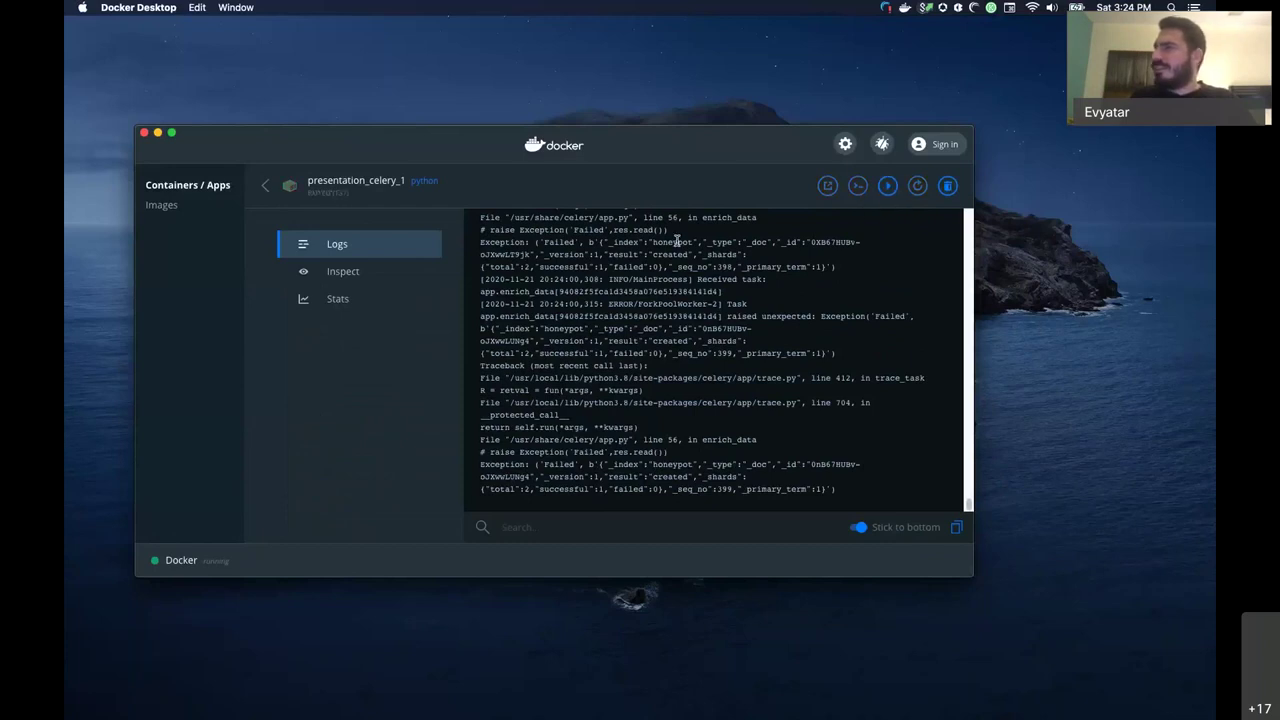
{"action": "left_click", "coordinate": [888, 187]}
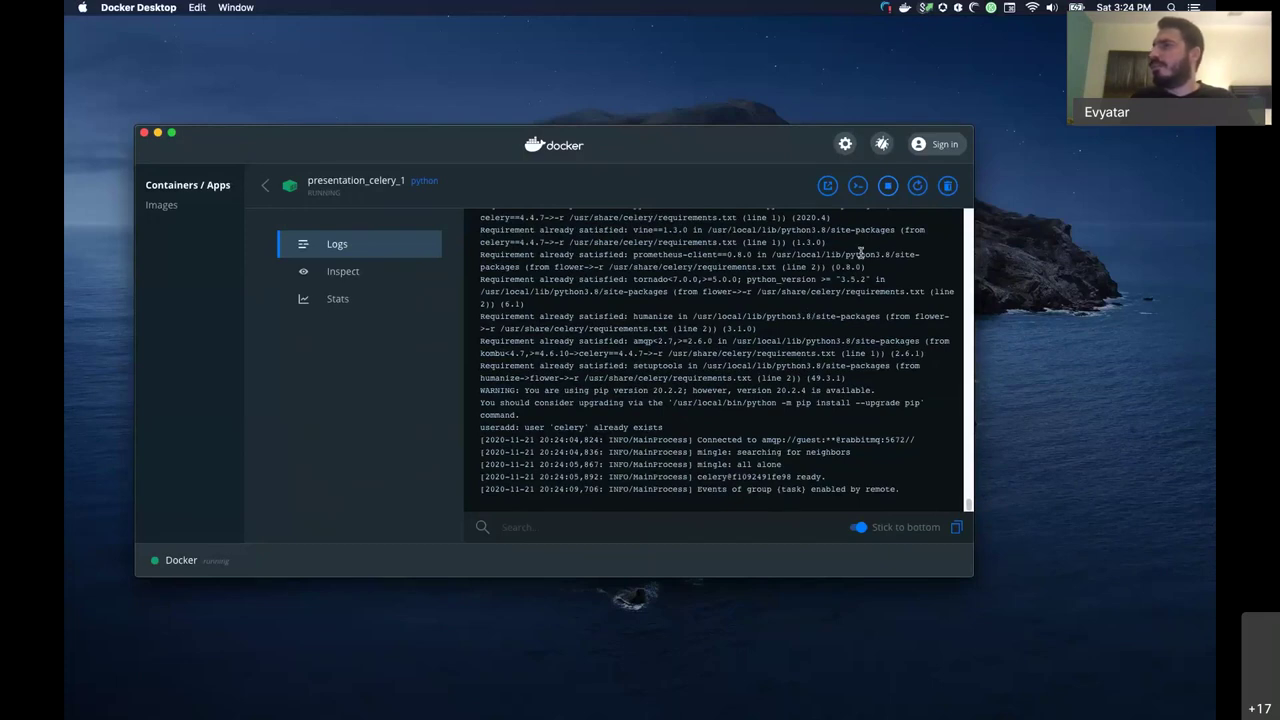
{"action": "left_click", "coordinate": [887, 188]}
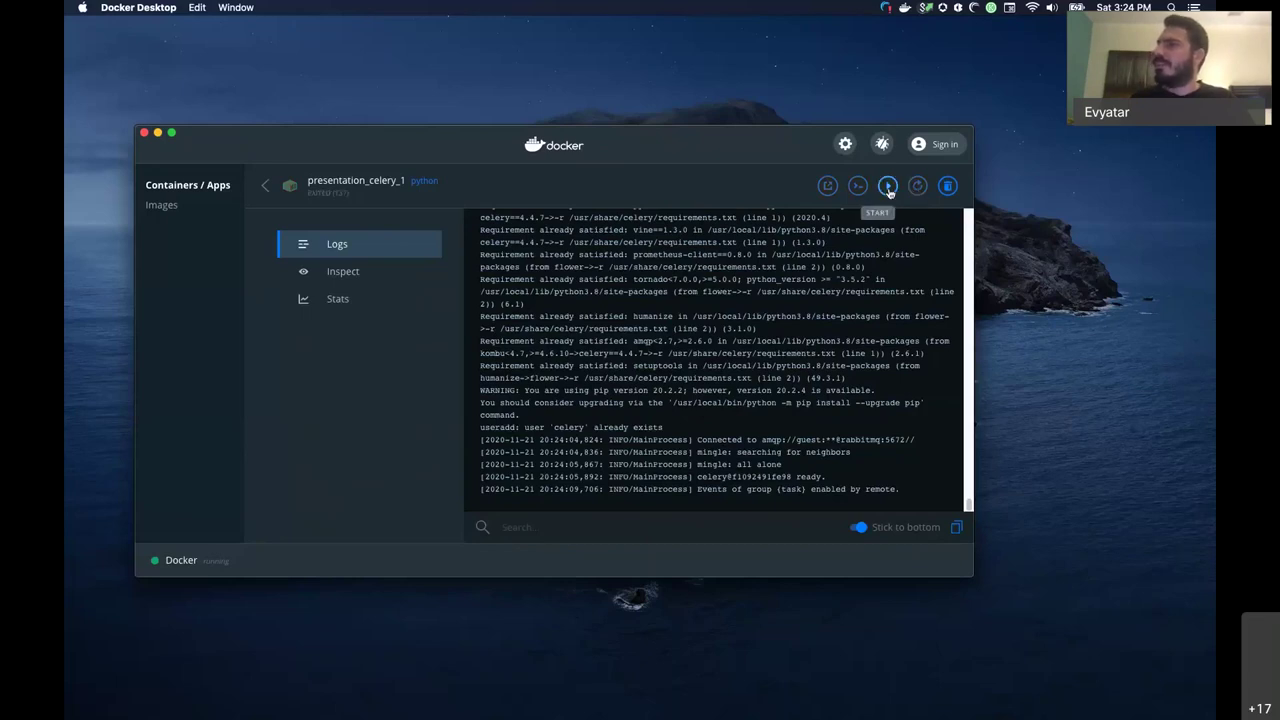
{"action": "left_click", "coordinate": [888, 188]}
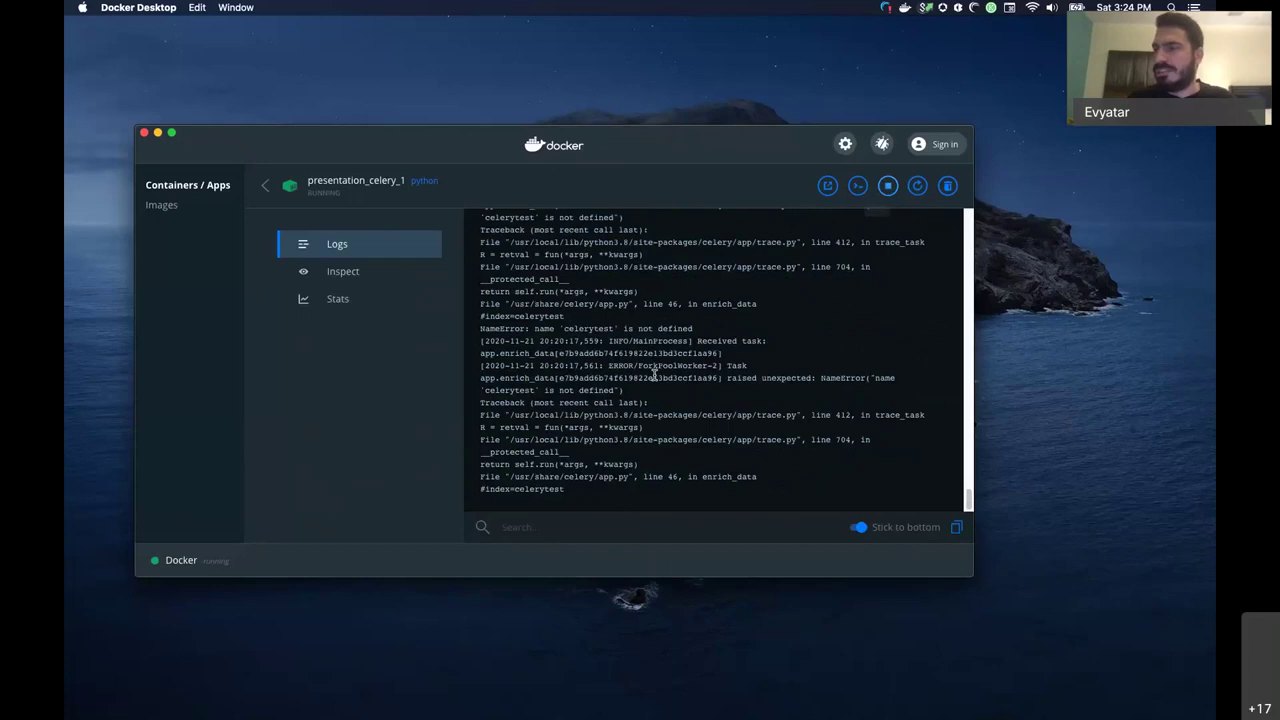
Step: Clear the iTerm2 terminal and reopen the task list in Flower in Chrome
{"action": "key", "text": "super+Tab"}
{"action": "type", "text": "clear"}
{"action": "key", "text": "Return"}
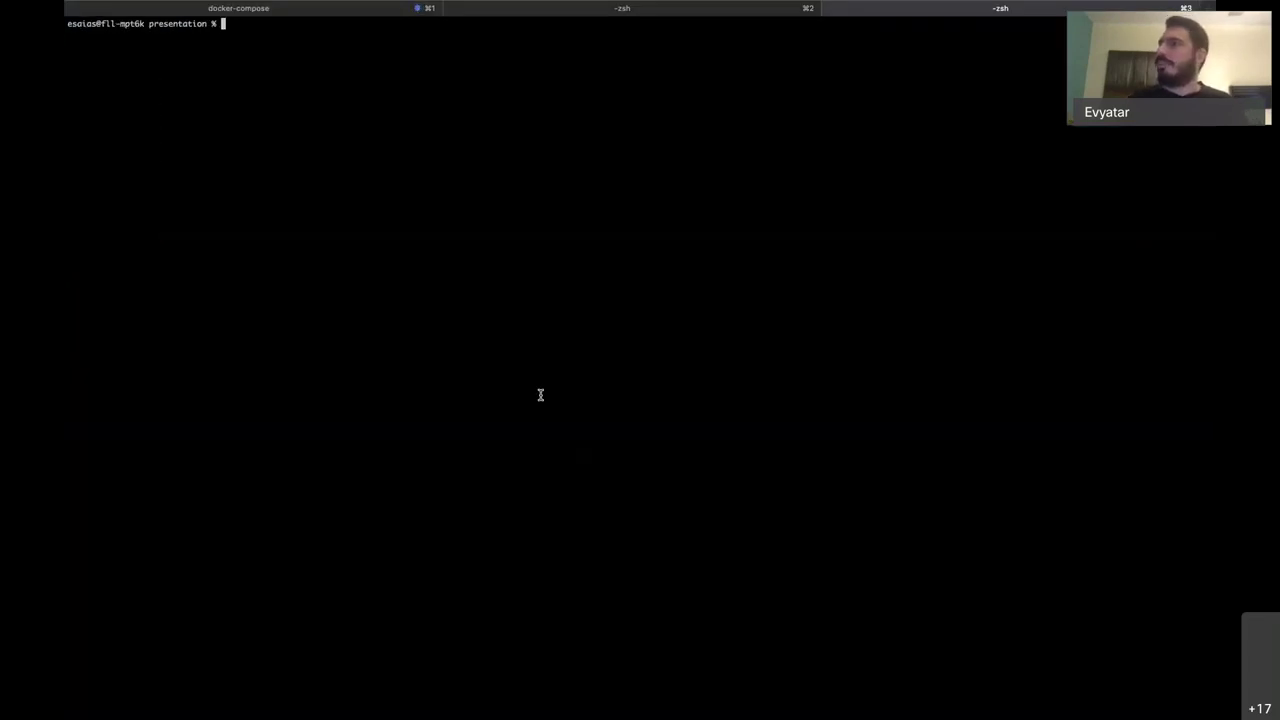
{"action": "key", "text": "super+Tab"}
{"action": "left_click", "coordinate": [239, 91]}
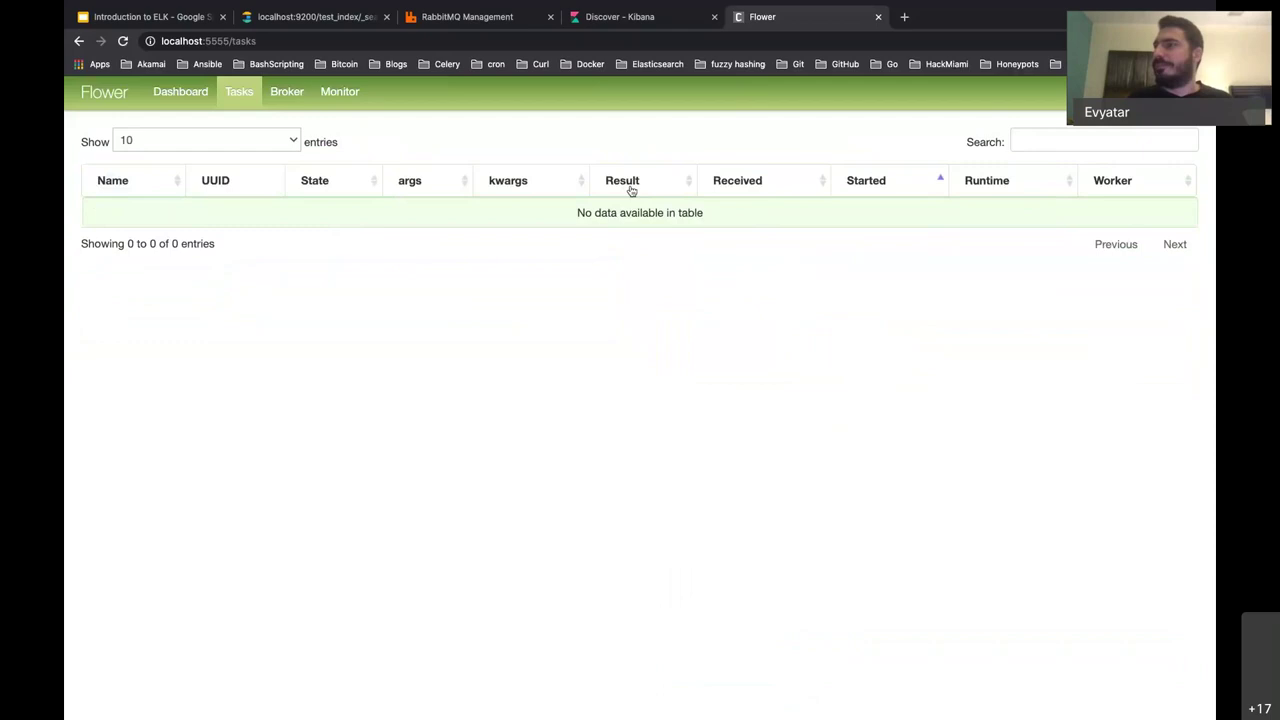
Step: Check the presentation_celery_1 logs in Docker Desktop and rerun ./spamRequests.sh 400 in iTerm2
{"action": "key", "text": "ctrl+Left"}
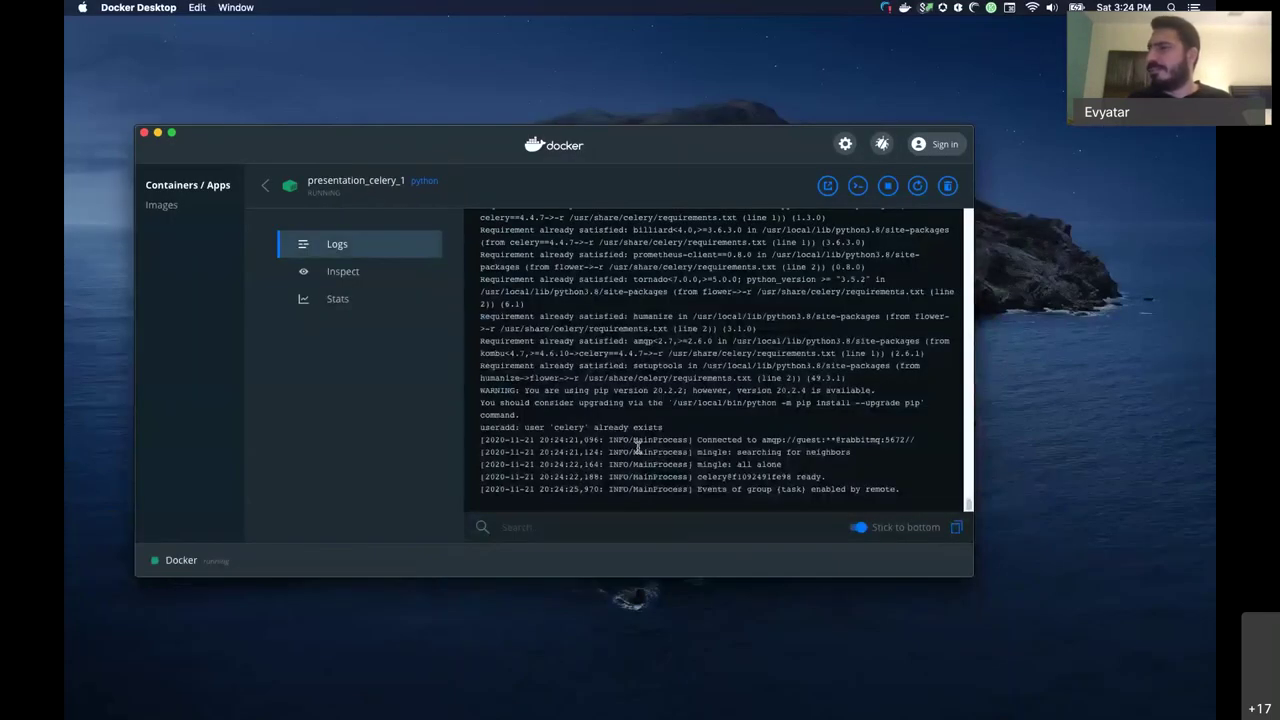
{"action": "key", "text": "ctrl+Left"}
{"action": "type", "text": "./spamRequests.sh 400"}
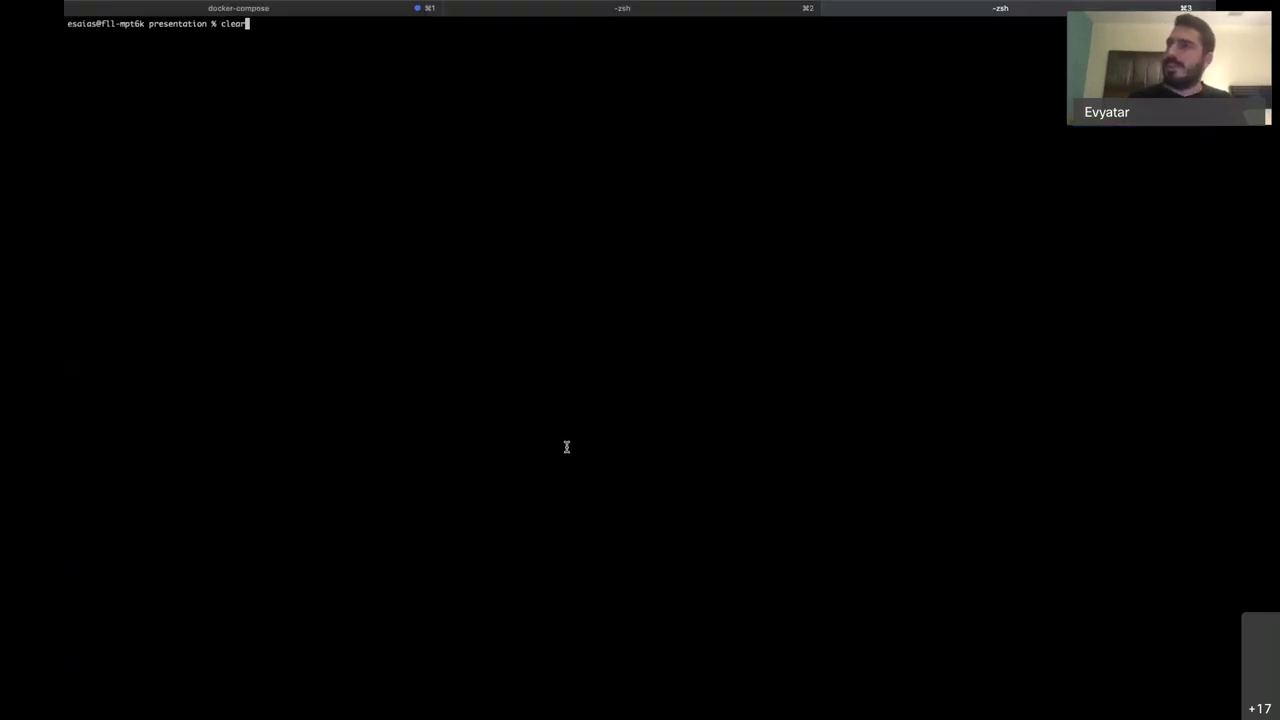
{"action": "key", "text": "Return"}
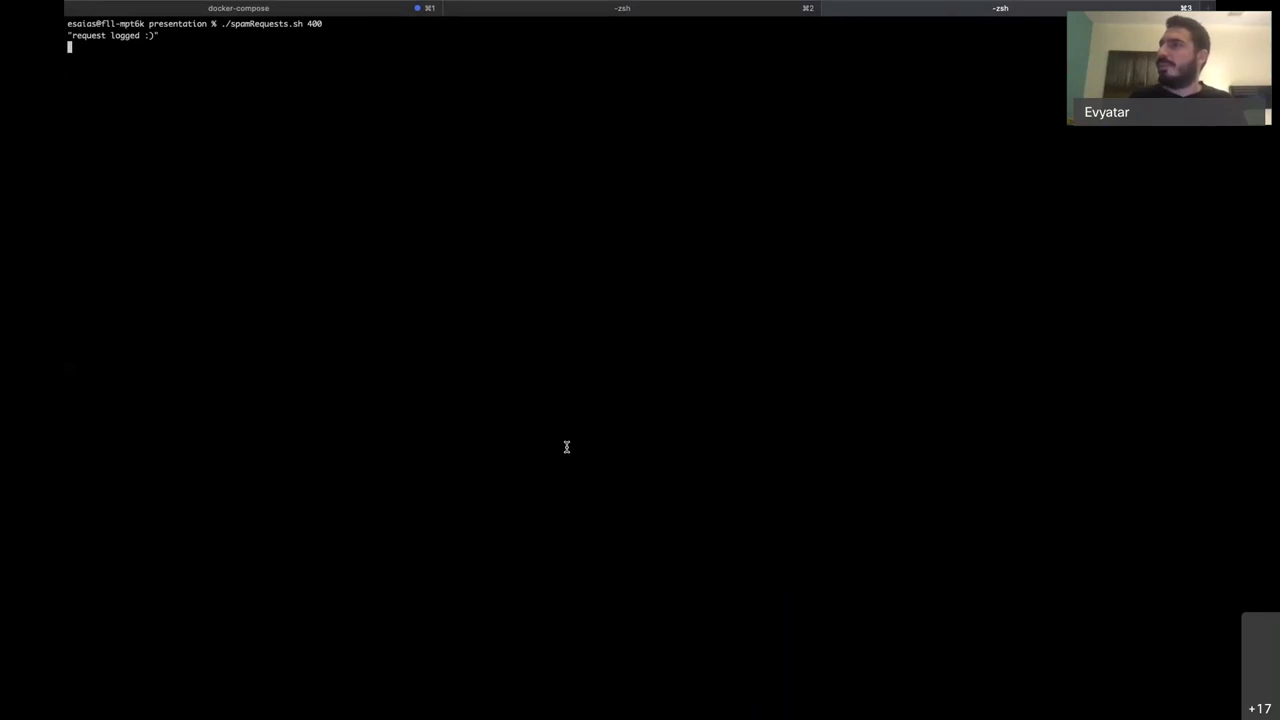
Step: Check the states of the app.enrich_data tasks in Flower and switch to the presentation_celery_1 logs in Docker Desktop
{"action": "key", "text": "ctrl+Right"}
{"action": "key", "text": "ctrl+Right"}
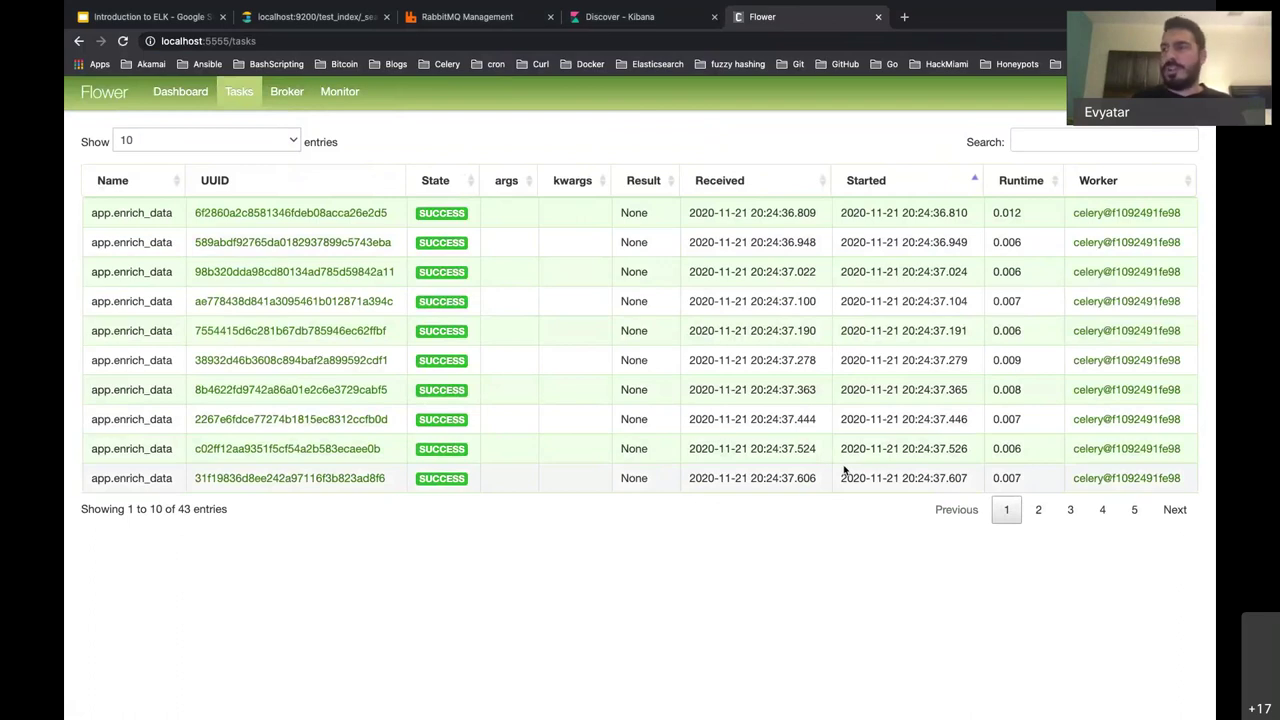
{"action": "key", "text": "ctrl+Left"}
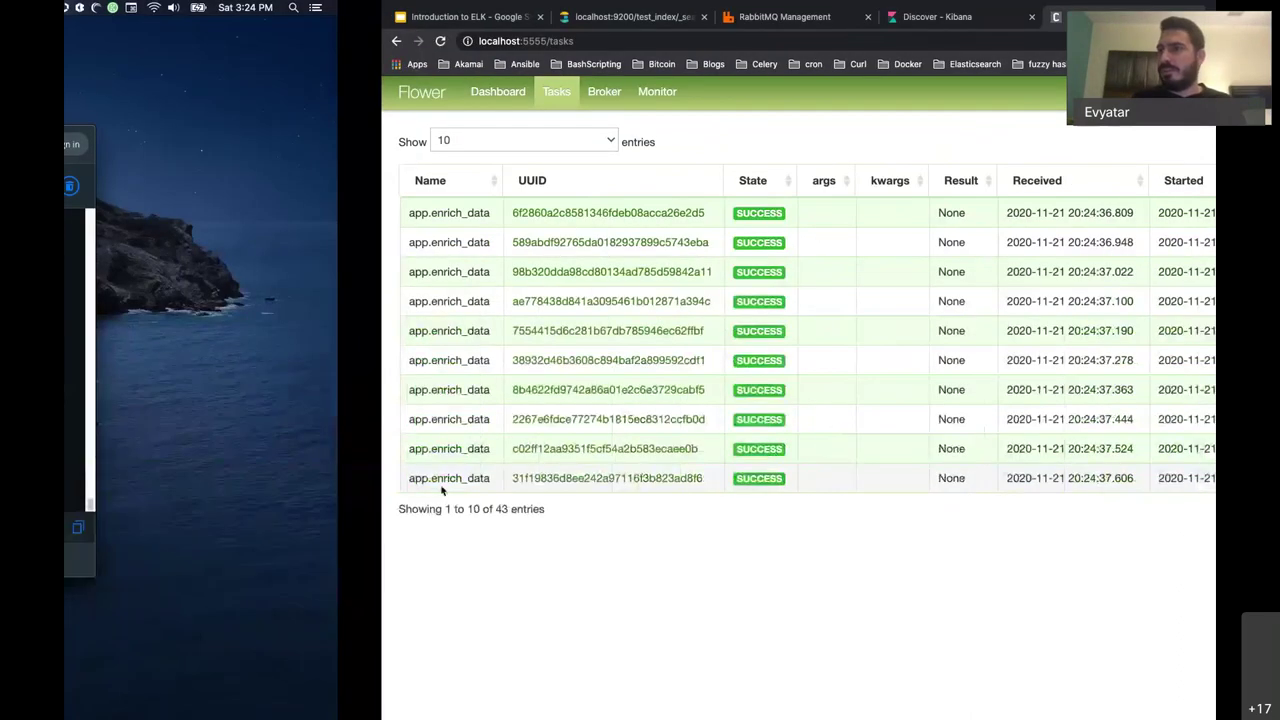
{"action": "key", "text": "ctrl+Left"}
Step: Switch to Atom to review the enrich_data function in app.py and return to Flower in Chrome
{"action": "key", "text": "ctrl+Up"}
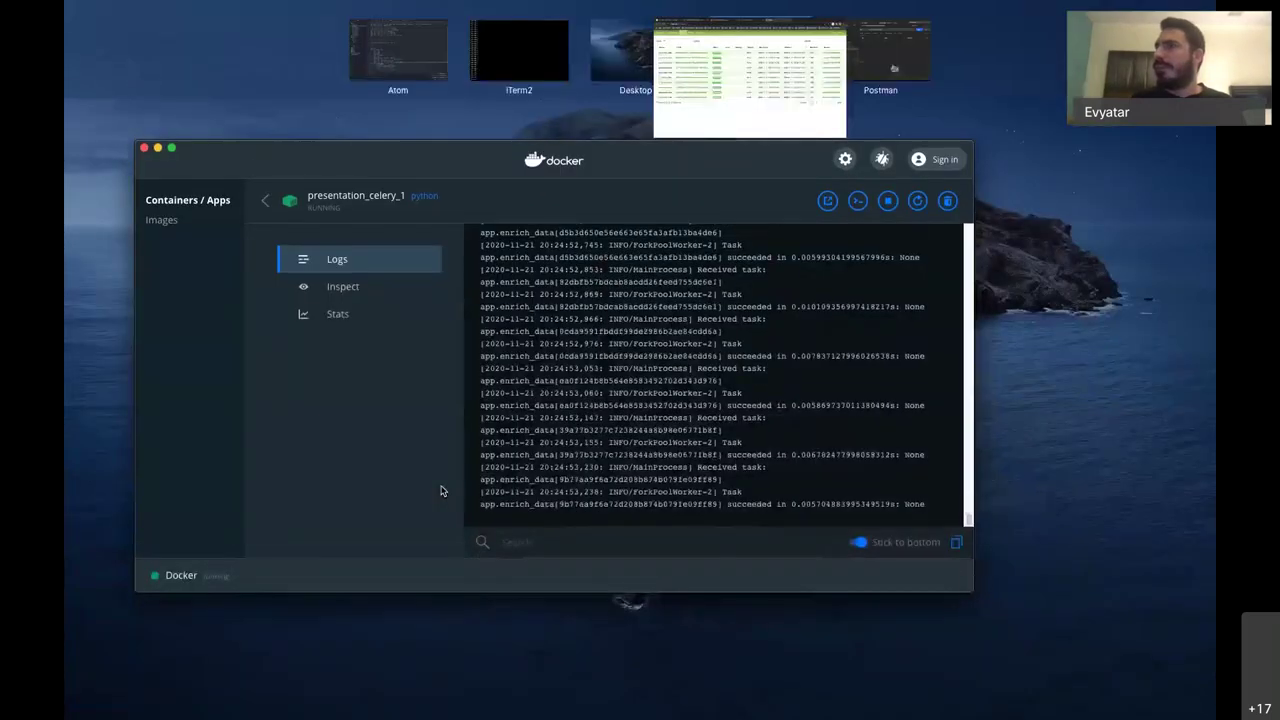
{"action": "left_click", "coordinate": [398, 52]}
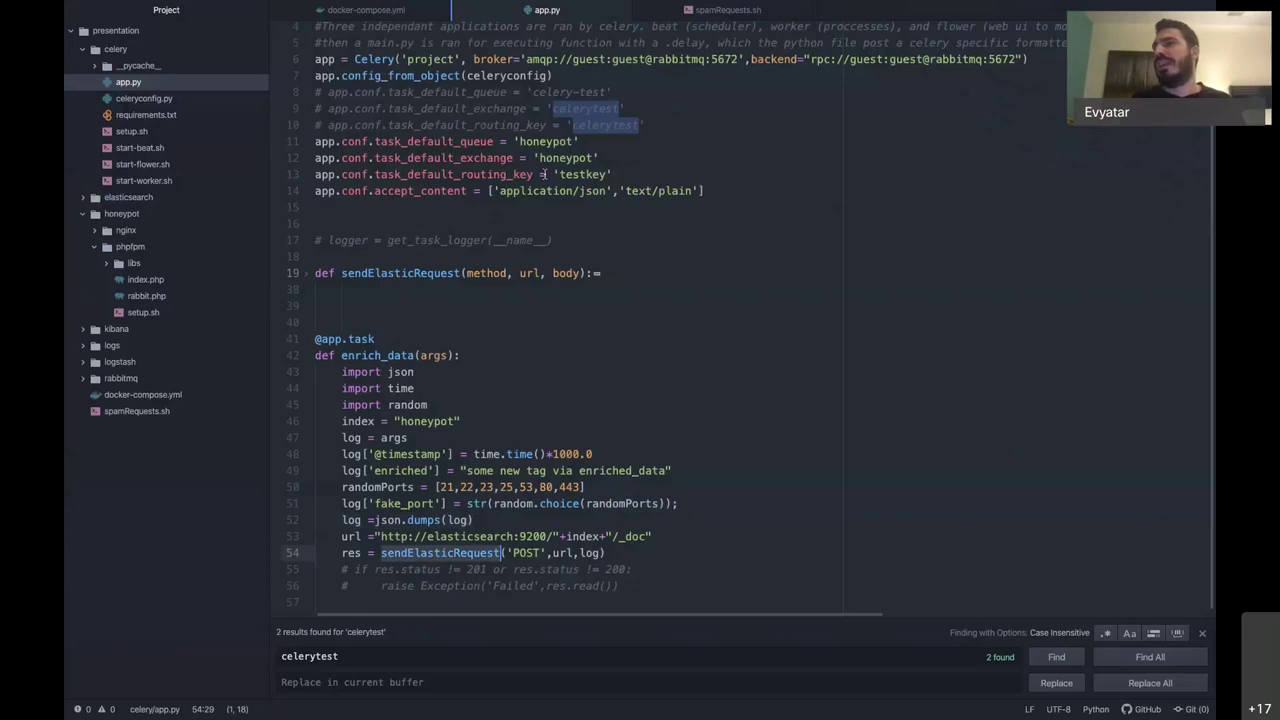
{"action": "key", "text": "ctrl+Right"}
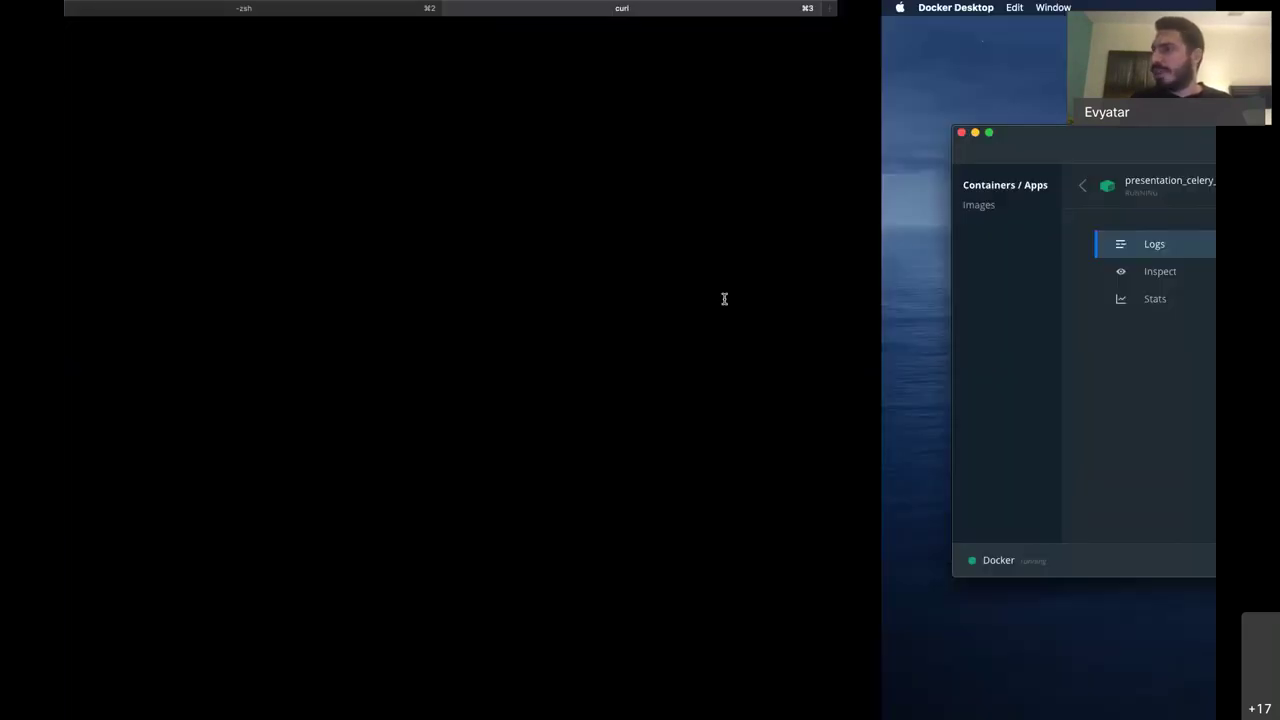
{"action": "key", "text": "ctrl+Right"}
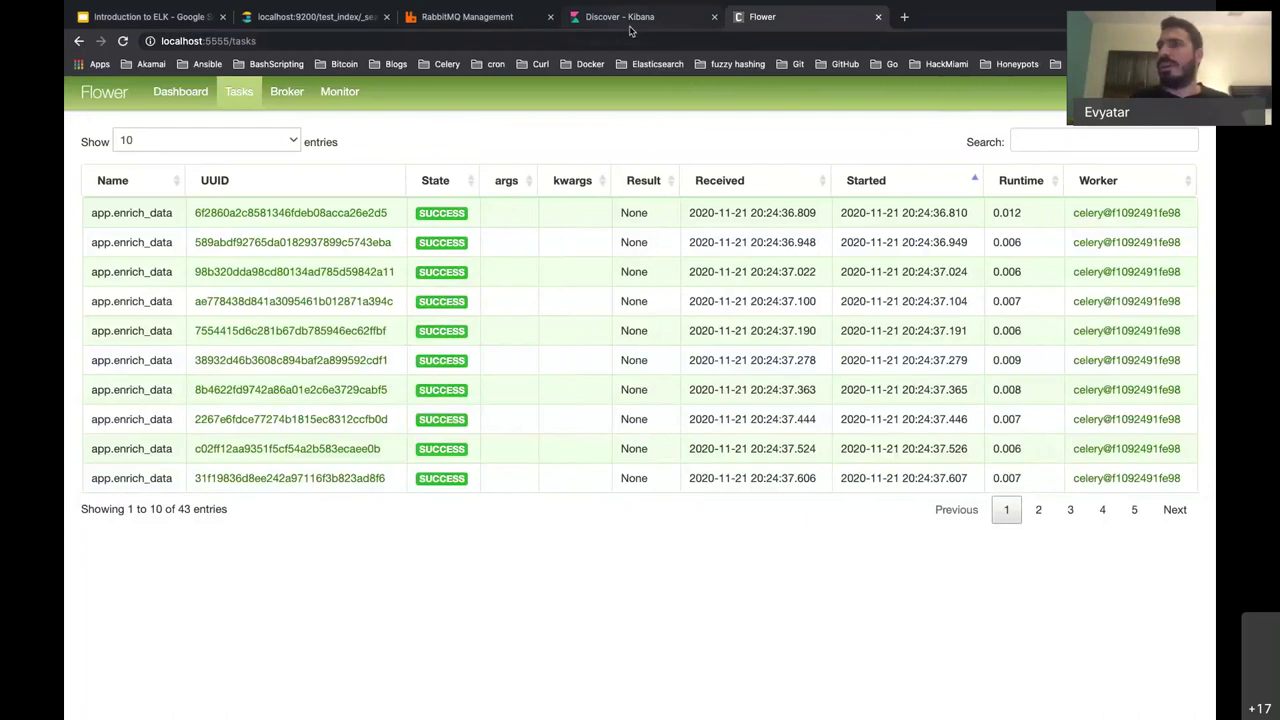
Step: Switch to Kibana and start creating a new index pattern in its index pattern management
{"action": "left_click", "coordinate": [630, 20]}
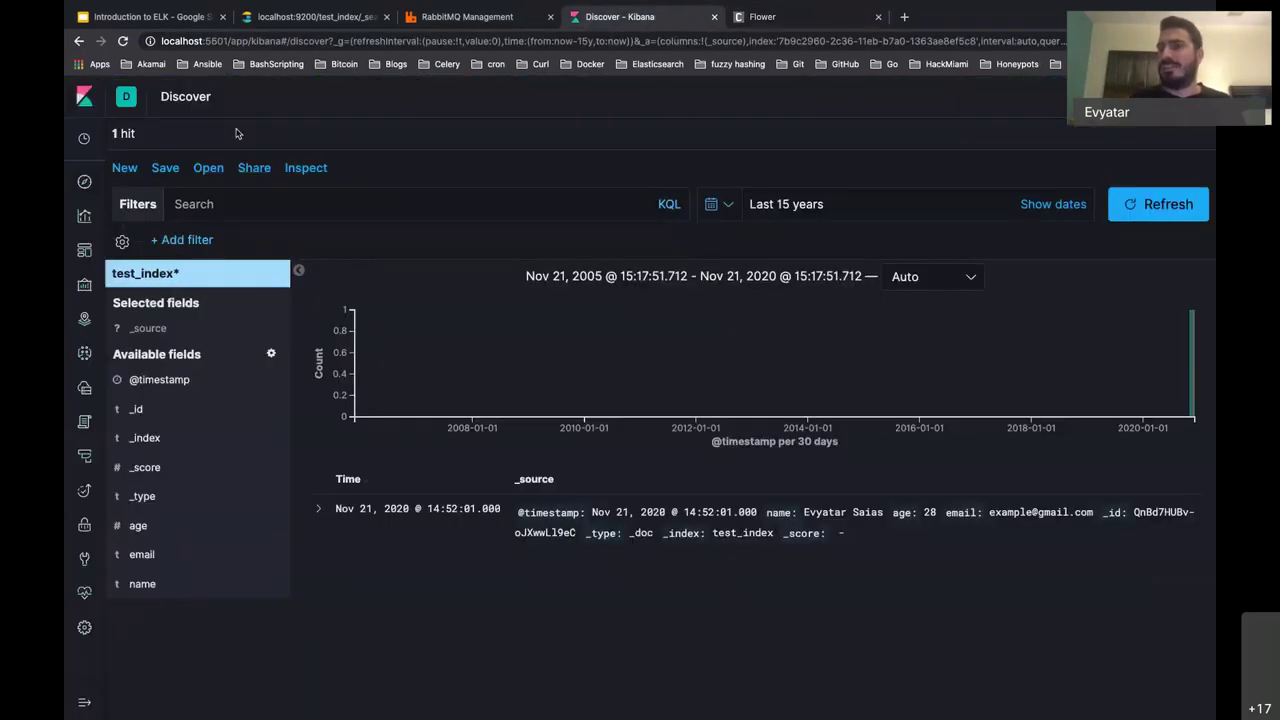
{"action": "left_click", "coordinate": [86, 628]}
{"action": "left_click", "coordinate": [217, 382]}
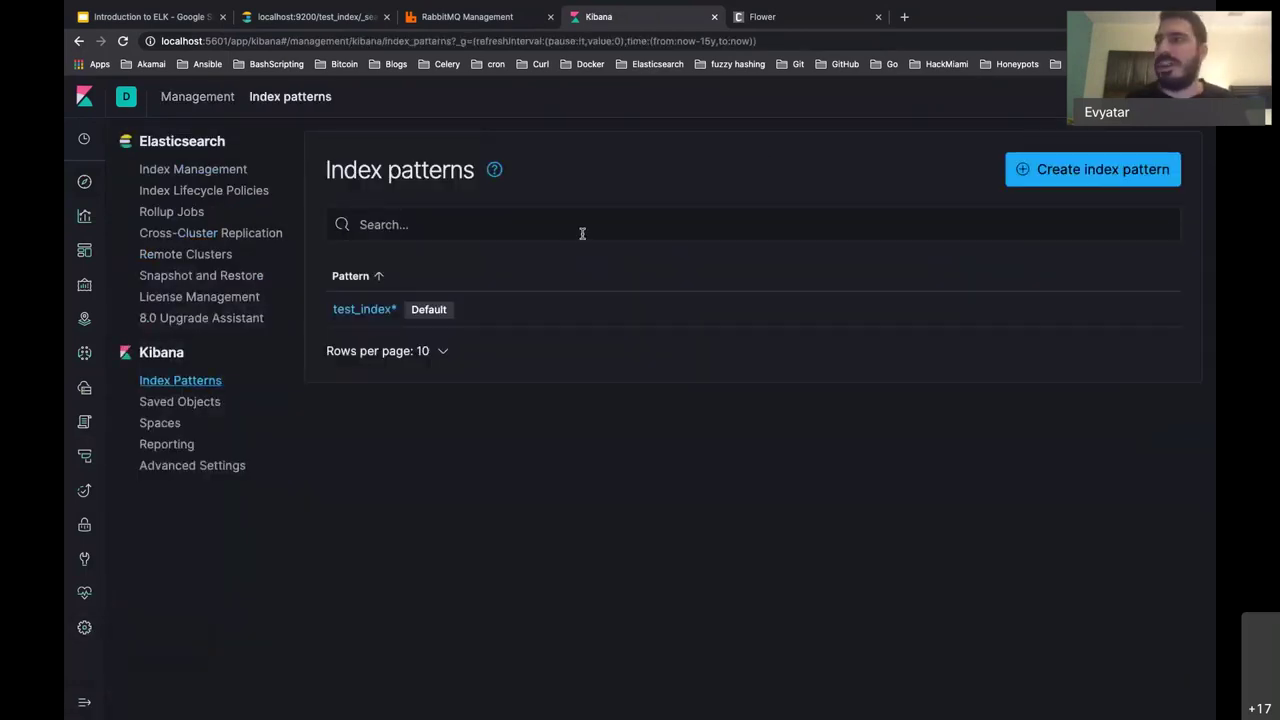
{"action": "left_click", "coordinate": [1110, 176]}
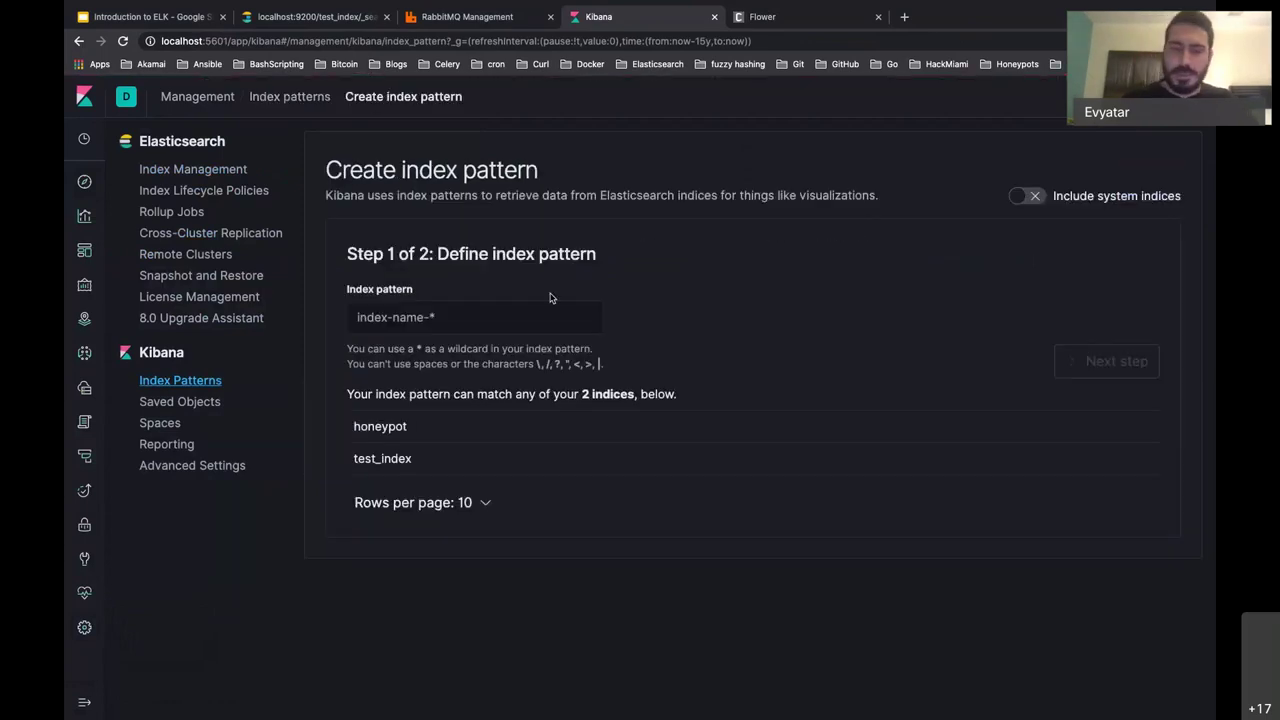
Step: Define the new index pattern as honeypot* and proceed to its settings
{"action": "left_click", "coordinate": [514, 316]}
{"action": "type", "text": "e"}
{"action": "key", "text": "BackSpace"}
{"action": "key", "text": "BackSpace"}
{"action": "type", "text": "hon"}
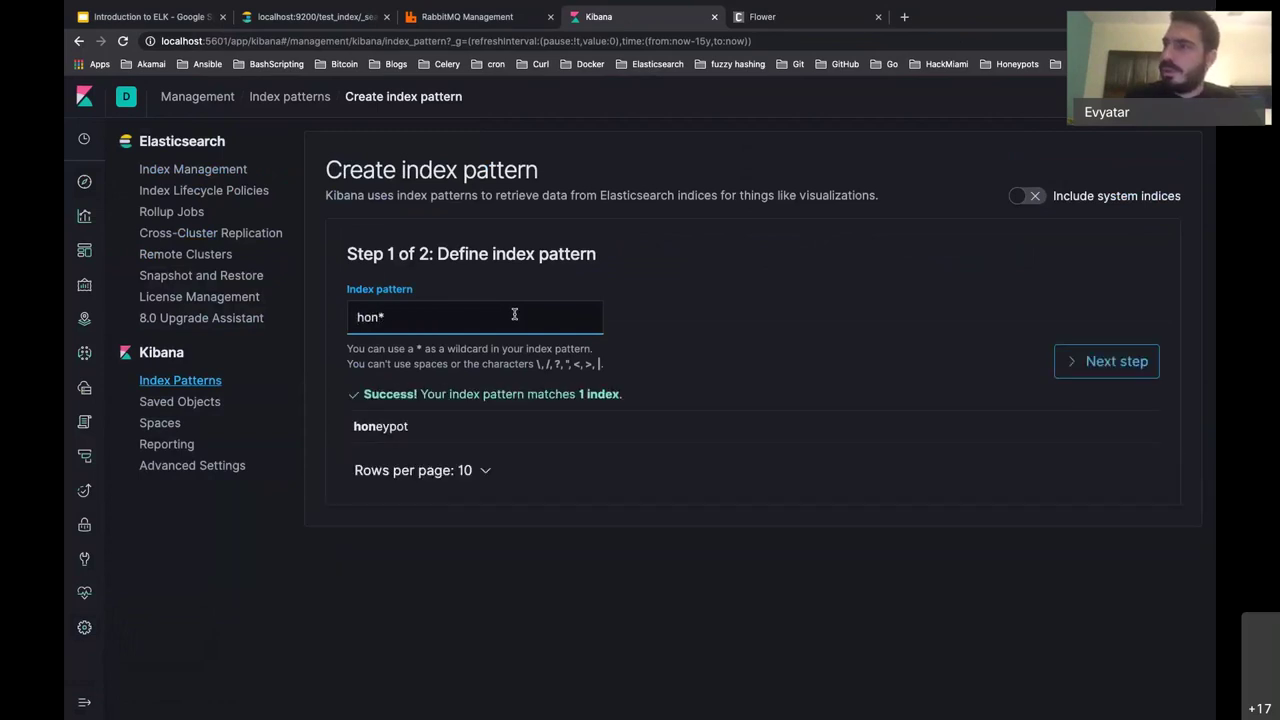
{"action": "type", "text": "eypot"}
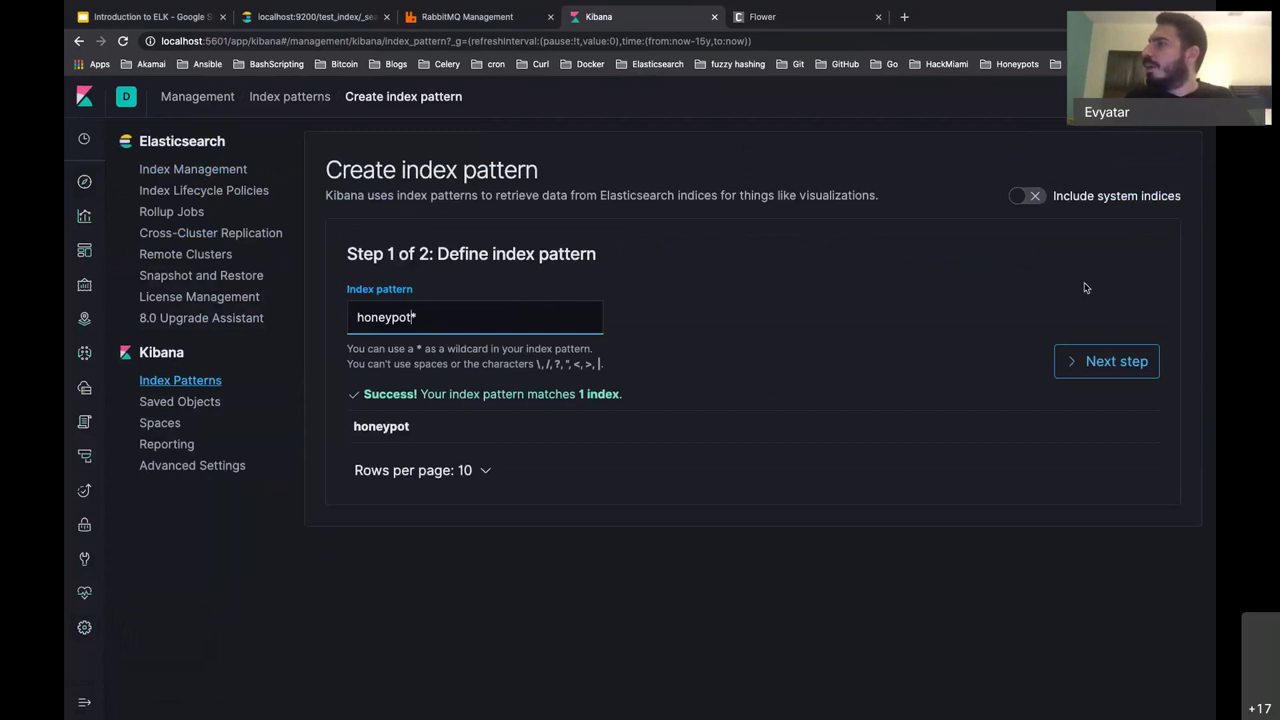
{"action": "left_click", "coordinate": [1141, 362]}
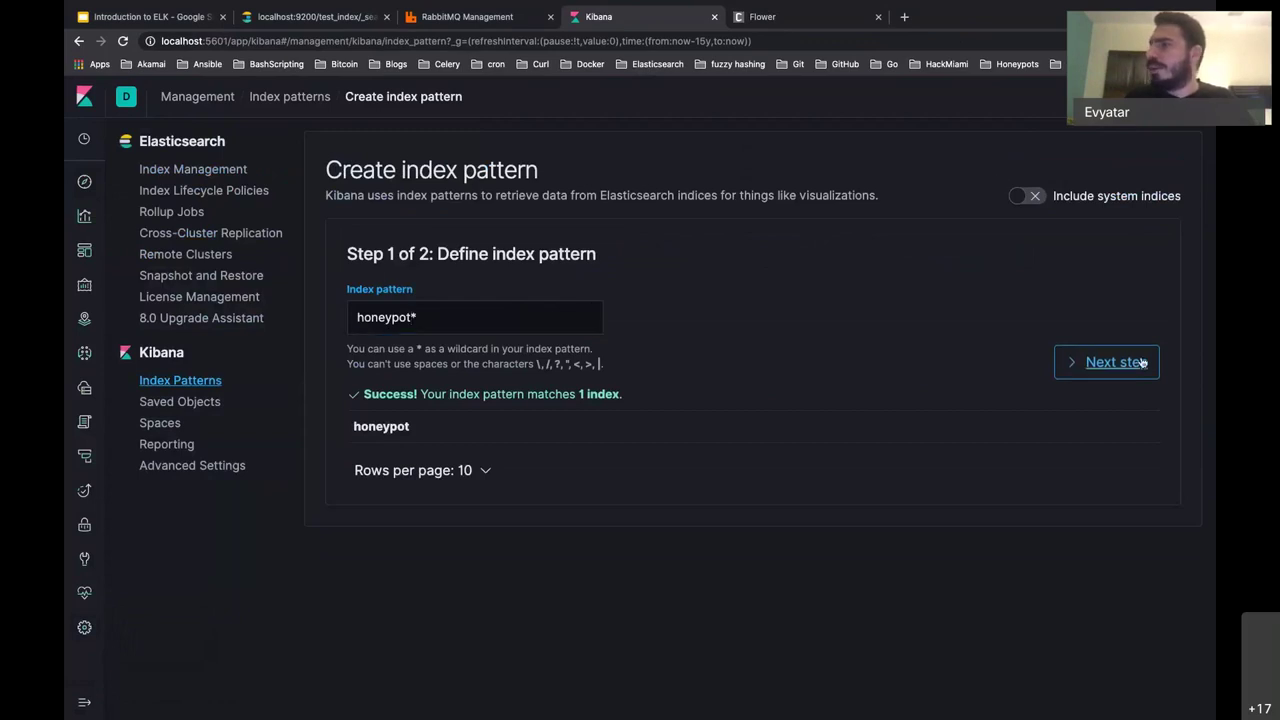
{"action": "left_click", "coordinate": [510, 351]}
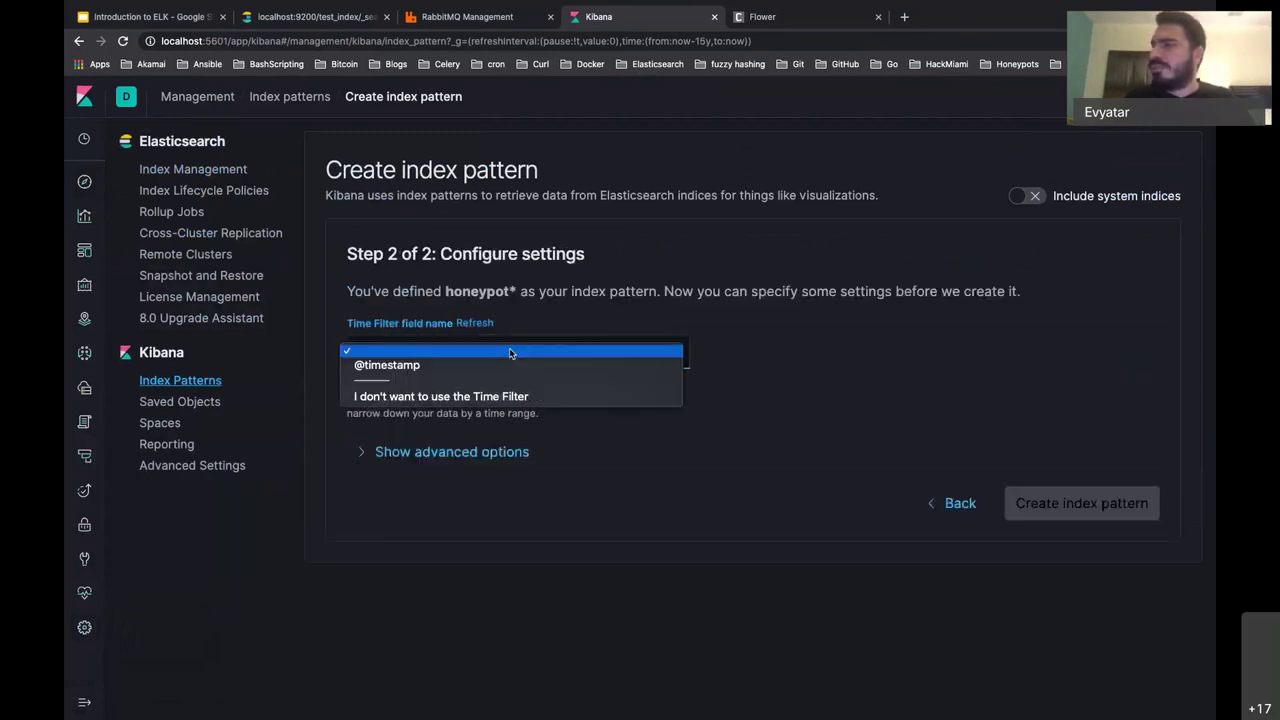
{"action": "left_click", "coordinate": [493, 366]}
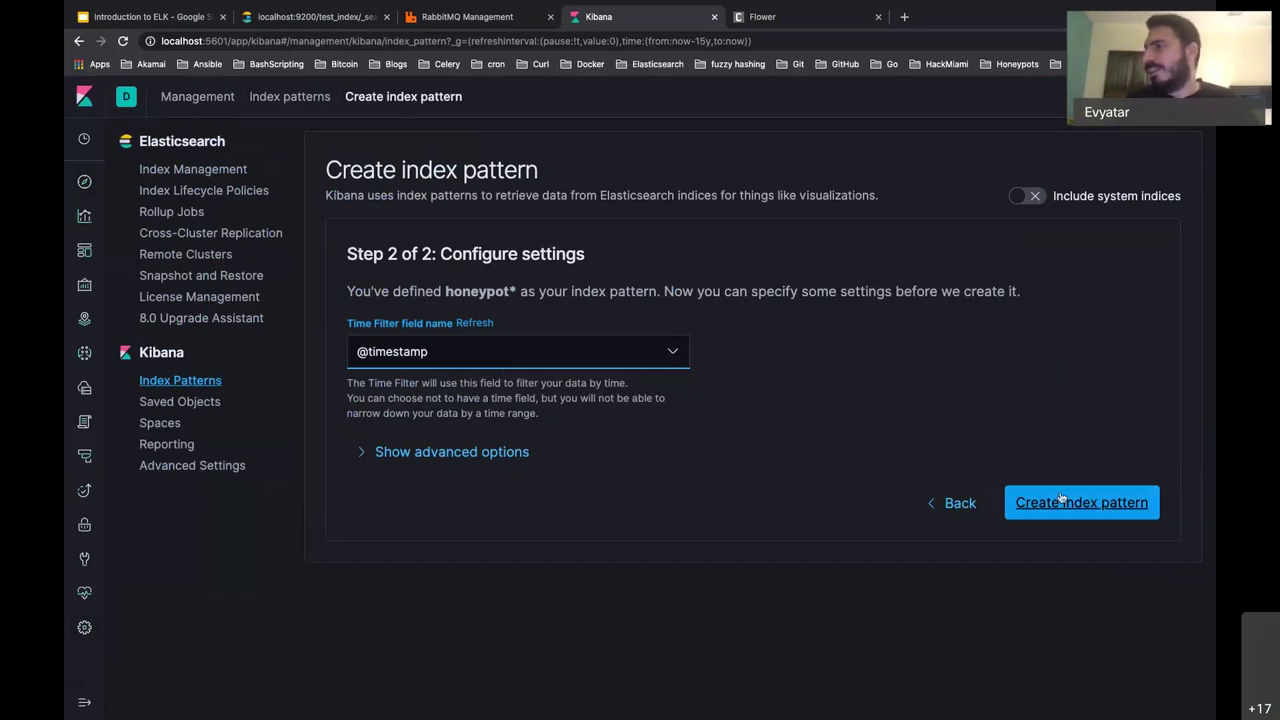
{"action": "left_click", "coordinate": [1088, 518]}
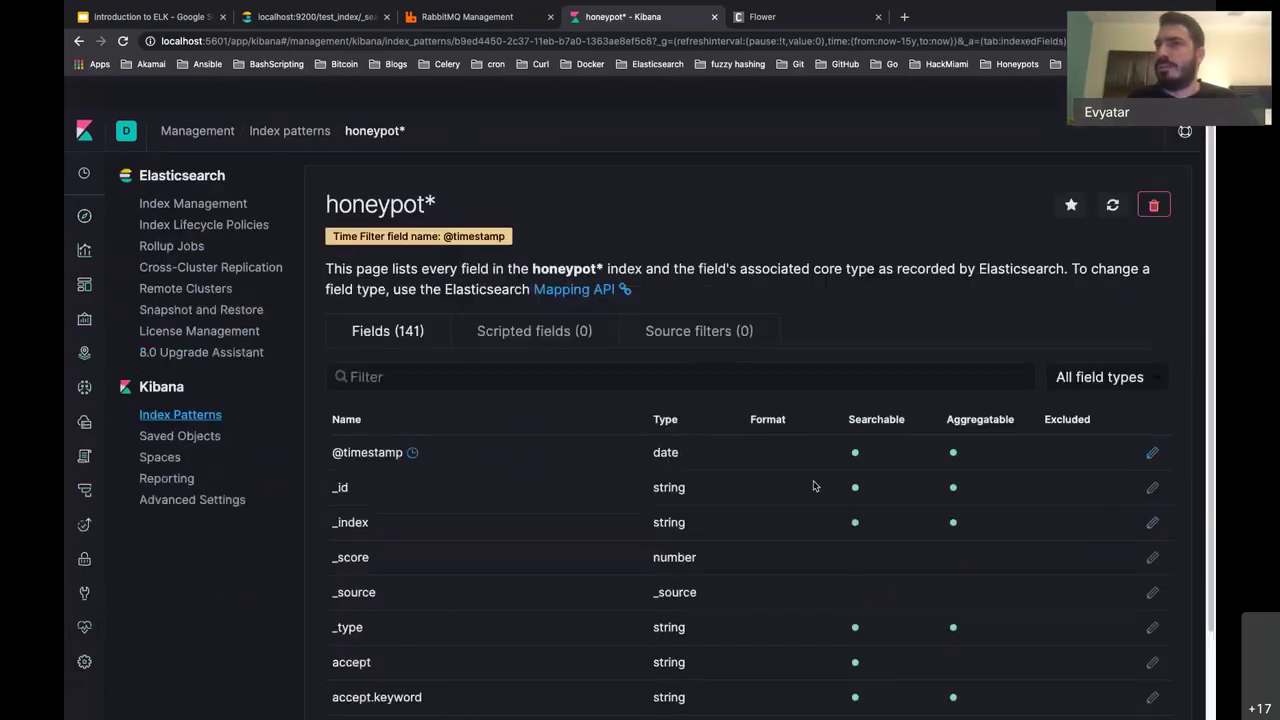
Step: Open Discover and switch the displayed data to the honeypot* index pattern
{"action": "left_click", "coordinate": [84, 181]}
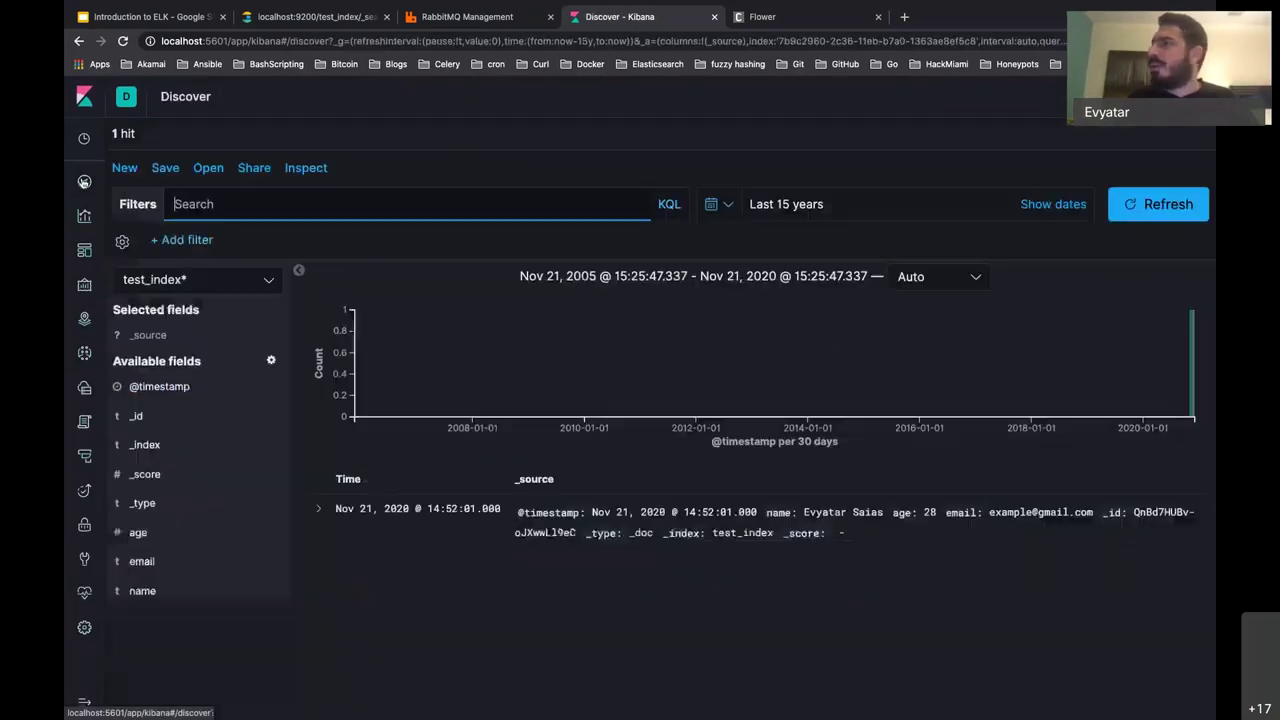
{"action": "left_click", "coordinate": [255, 287]}
{"action": "left_click", "coordinate": [209, 314]}
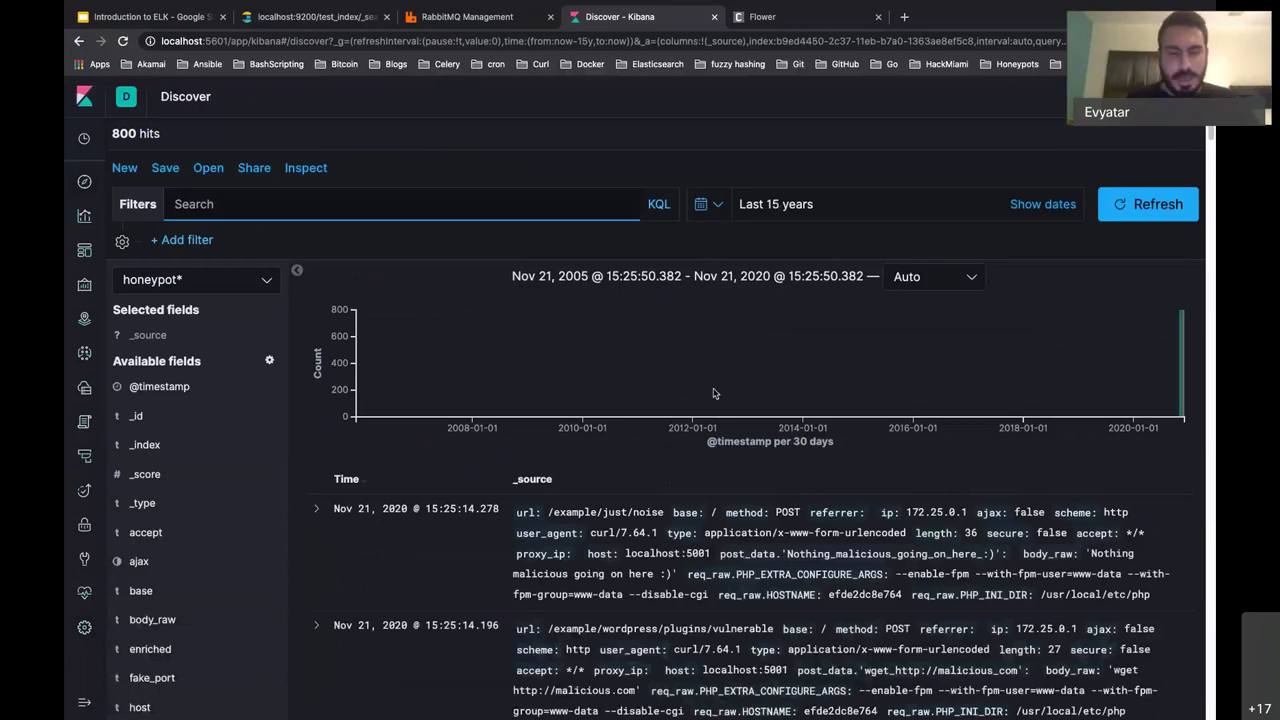
{"action": "key", "text": "ctrl+plus"}
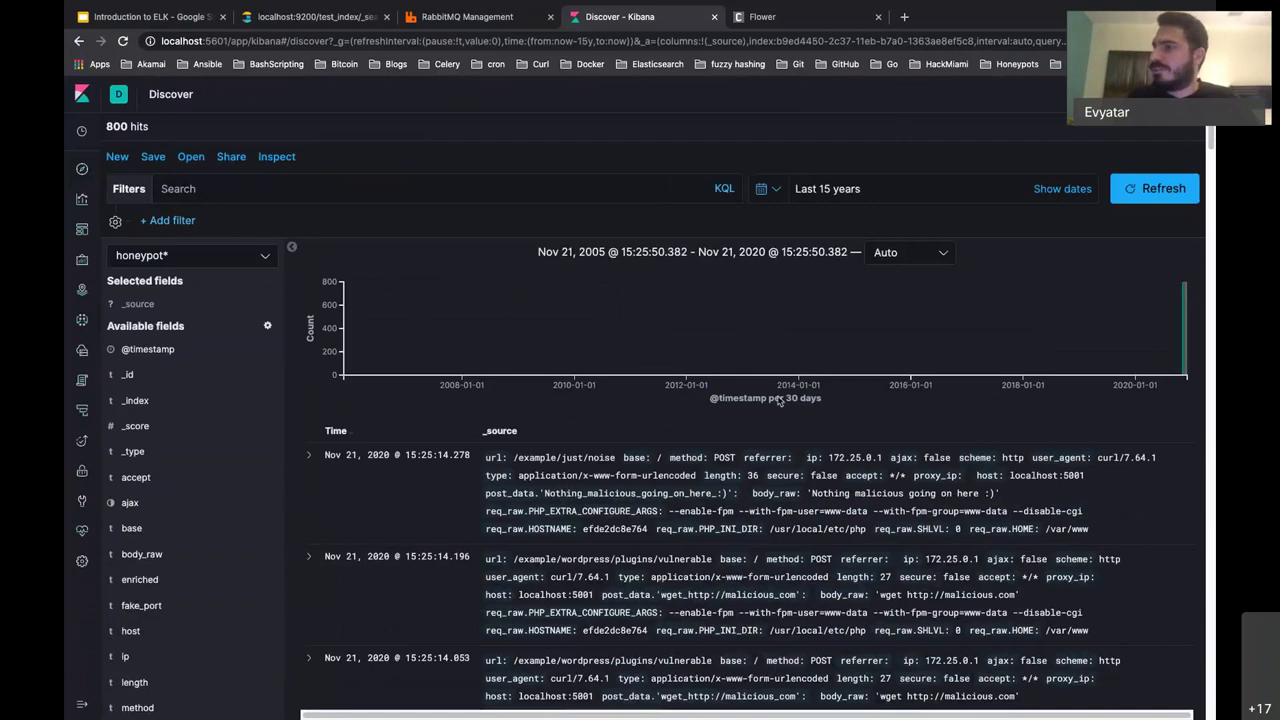
{"action": "scroll", "coordinate": [779, 400], "scroll_direction": "down", "scroll_amount": 2}
{"action": "scroll", "coordinate": [1035, 126], "scroll_direction": "up", "scroll_amount": 2}
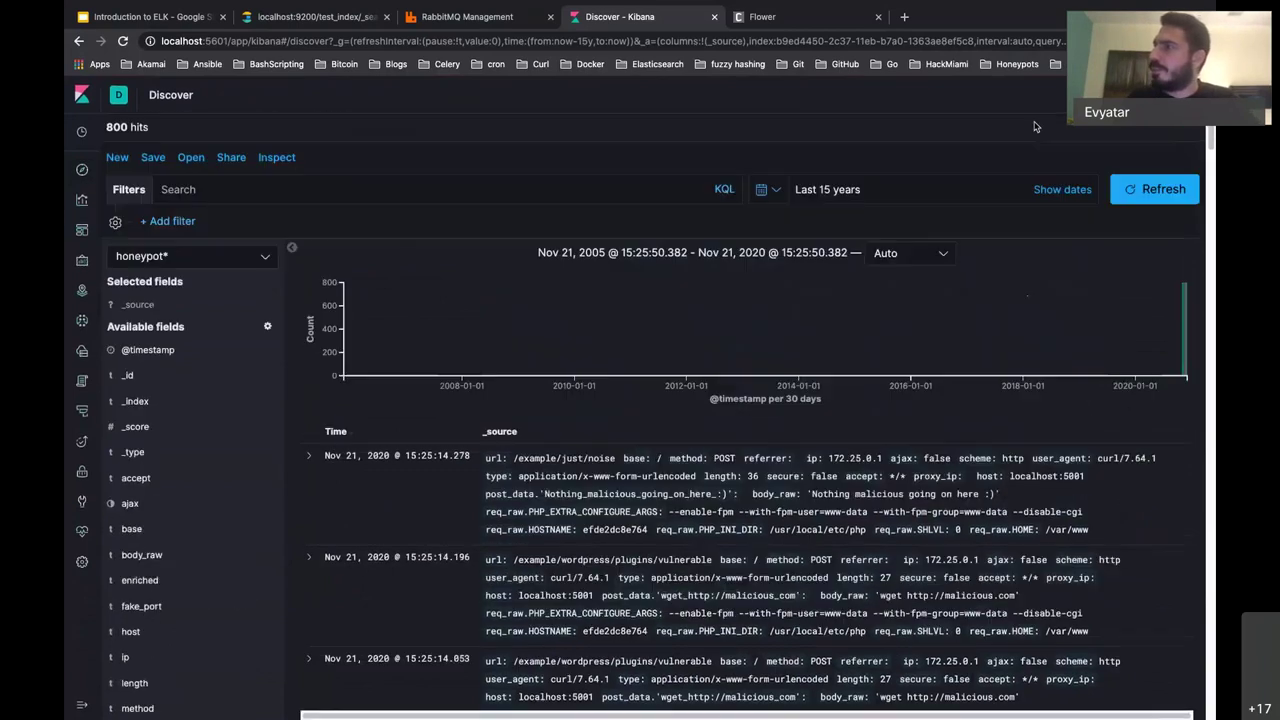
Step: Expand the newest honeypot document and examine its fields, including the enriched tag, raw request data and url
{"action": "left_click", "coordinate": [309, 456]}
{"action": "scroll", "coordinate": [703, 395], "scroll_direction": "down", "scroll_amount": 4}
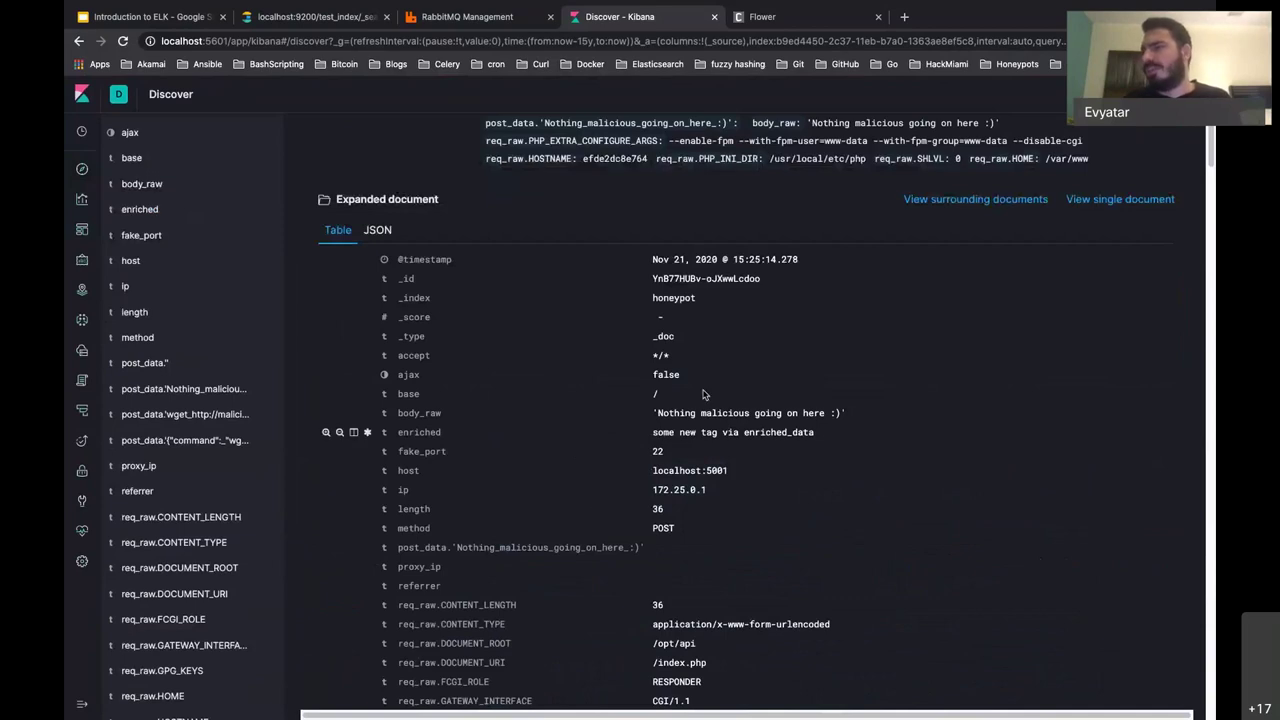
{"action": "scroll", "coordinate": [703, 395], "scroll_direction": "down", "scroll_amount": 1}
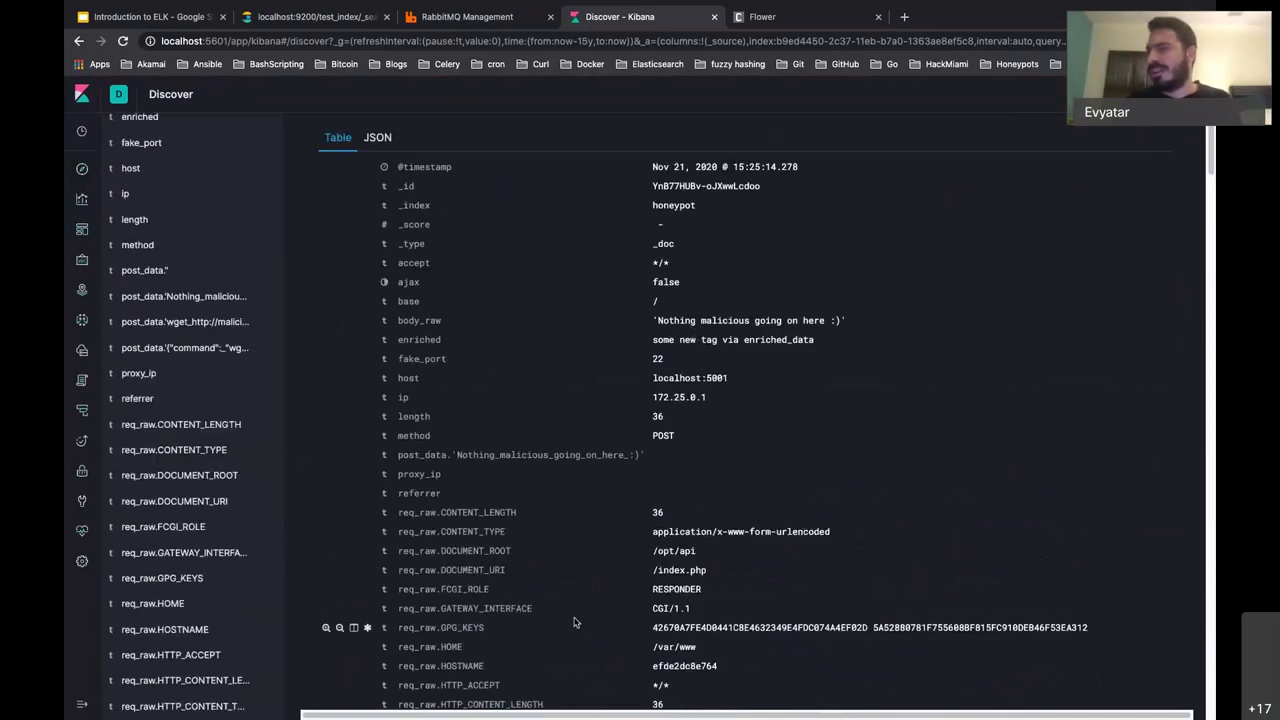
{"action": "scroll", "coordinate": [574, 622], "scroll_direction": "down", "scroll_amount": 1}
{"action": "scroll", "coordinate": [538, 622], "scroll_direction": "down", "scroll_amount": 4}
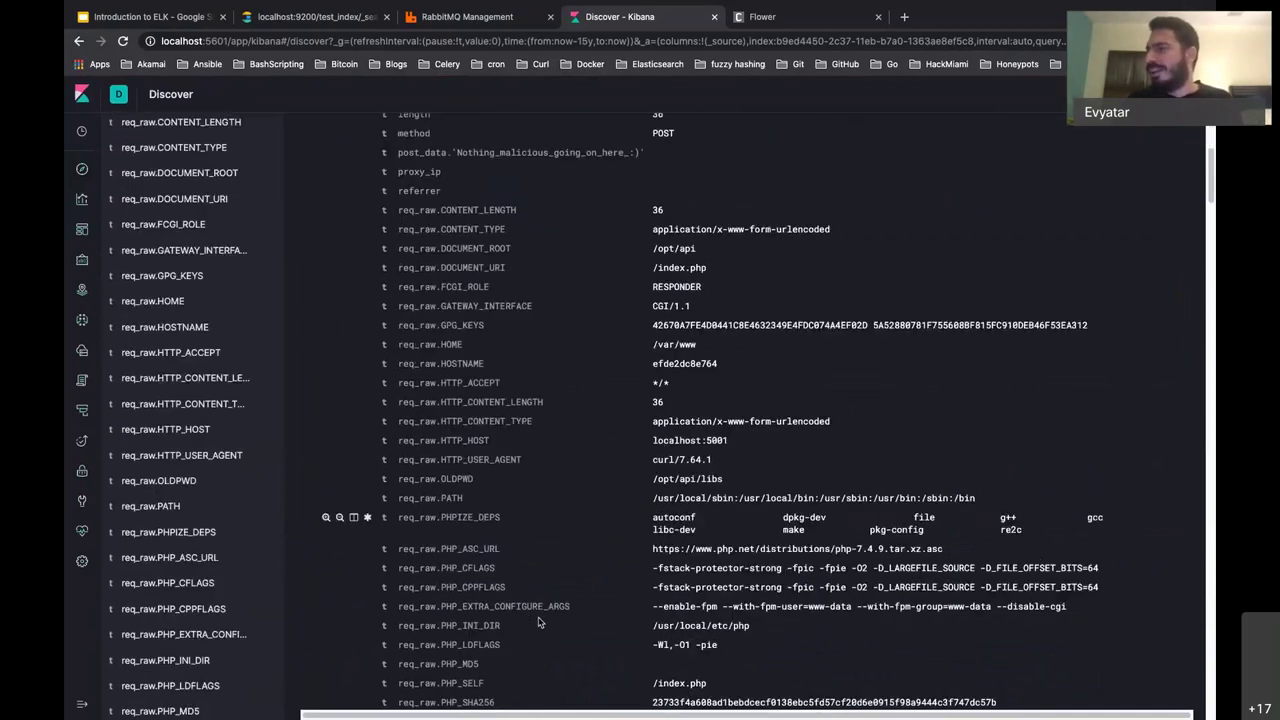
{"action": "scroll", "coordinate": [538, 622], "scroll_direction": "down", "scroll_amount": 5}
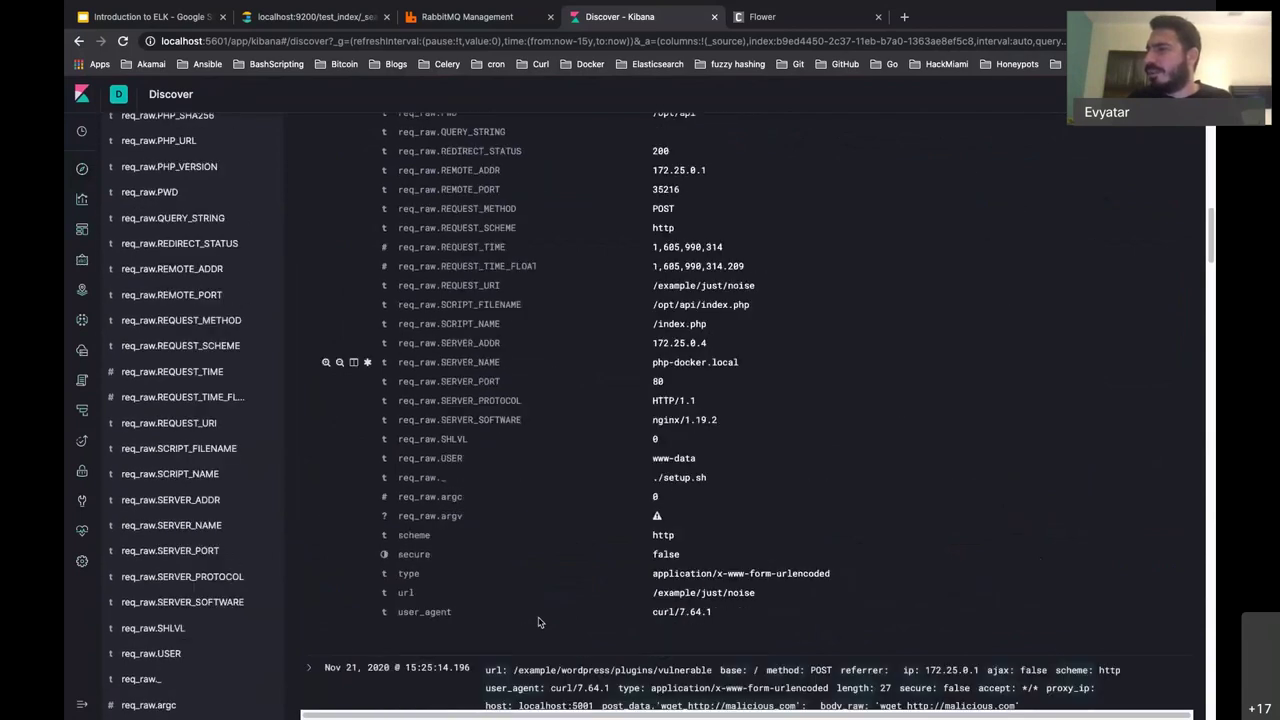
{"action": "scroll", "coordinate": [640, 535], "scroll_direction": "up", "scroll_amount": 2}
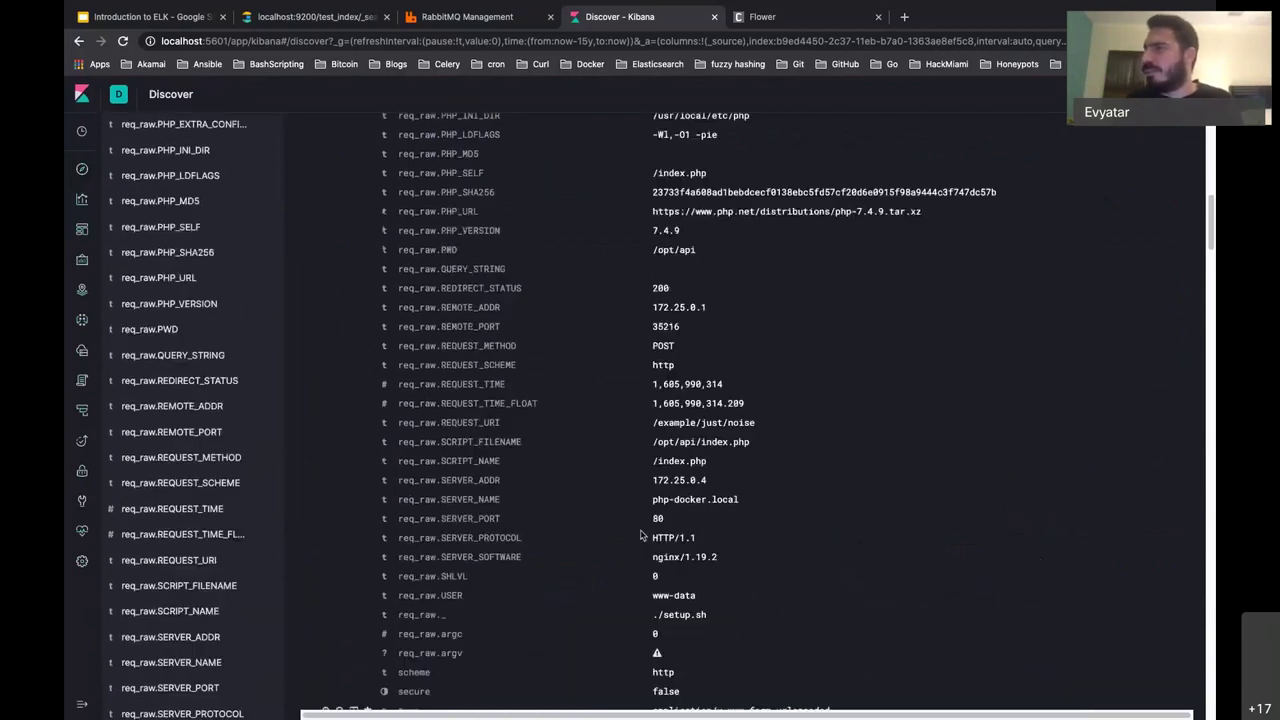
{"action": "scroll", "coordinate": [640, 535], "scroll_direction": "down", "scroll_amount": 1}
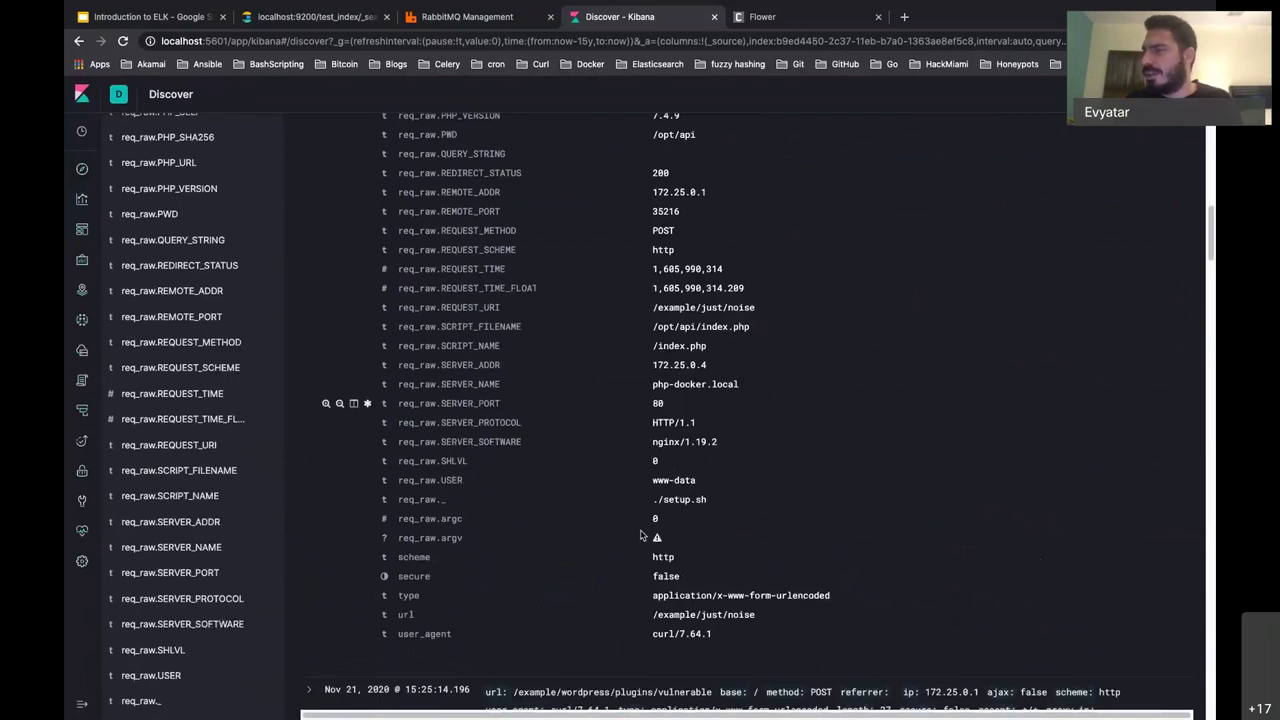
{"action": "left_click_drag", "start_coordinate": [758, 617], "coordinate": [643, 619]}
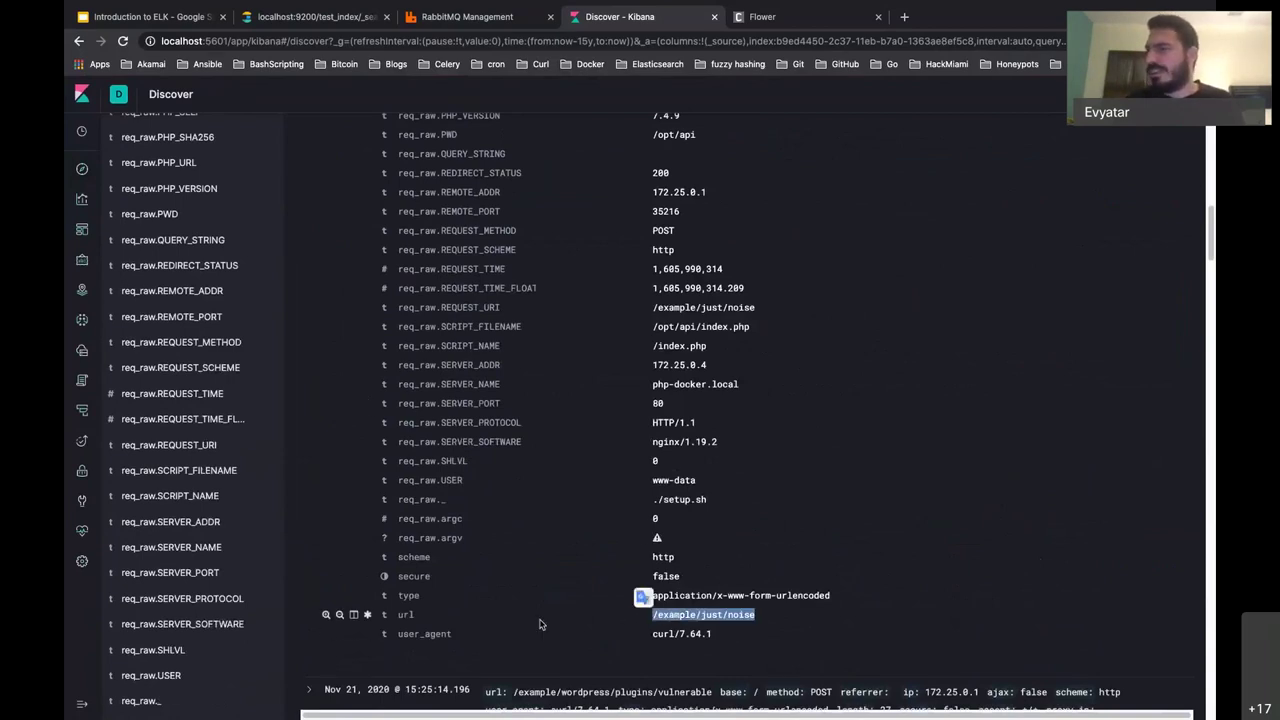
{"action": "left_click", "coordinate": [539, 624]}
{"action": "scroll", "coordinate": [539, 624], "scroll_direction": "down", "scroll_amount": 1}
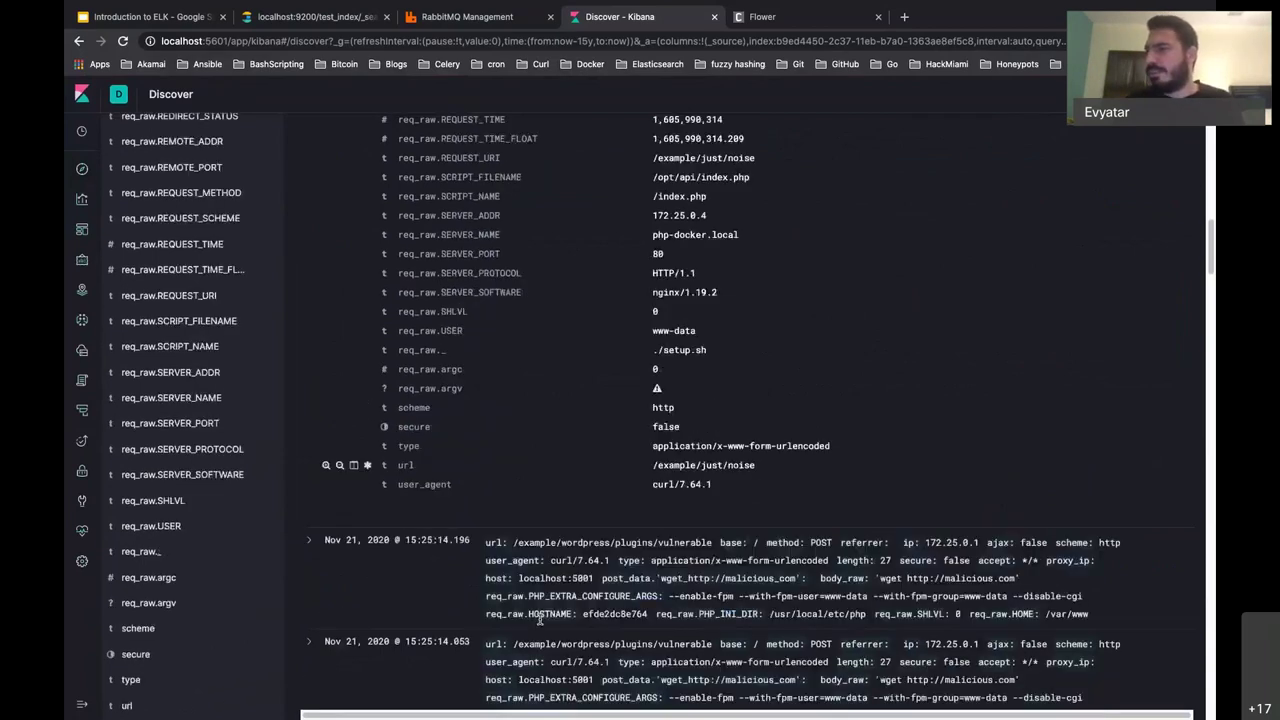
Step: Expand the second honeypot document to examine its url and body_raw values, and collapse the first document
{"action": "left_click", "coordinate": [309, 542]}
{"action": "scroll", "coordinate": [555, 606], "scroll_direction": "down", "scroll_amount": 2}
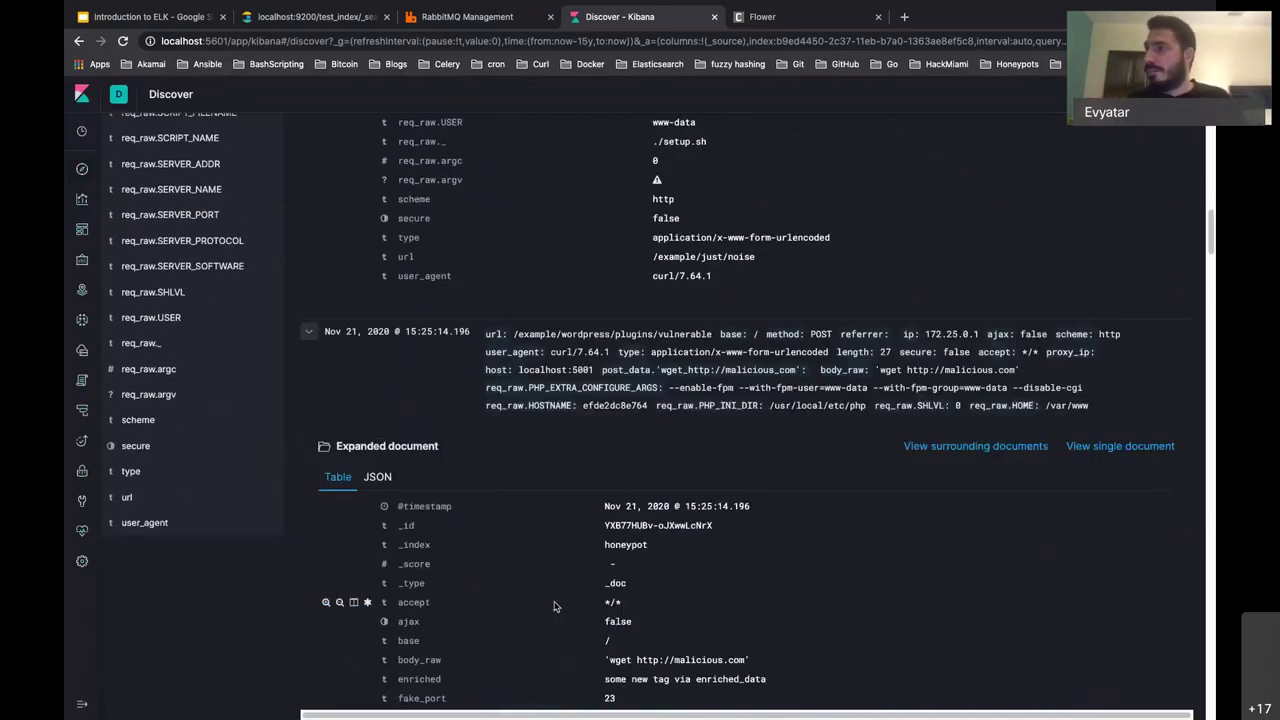
{"action": "left_click_drag", "start_coordinate": [514, 334], "coordinate": [713, 329]}
{"action": "scroll", "coordinate": [715, 478], "scroll_direction": "down", "scroll_amount": 2}
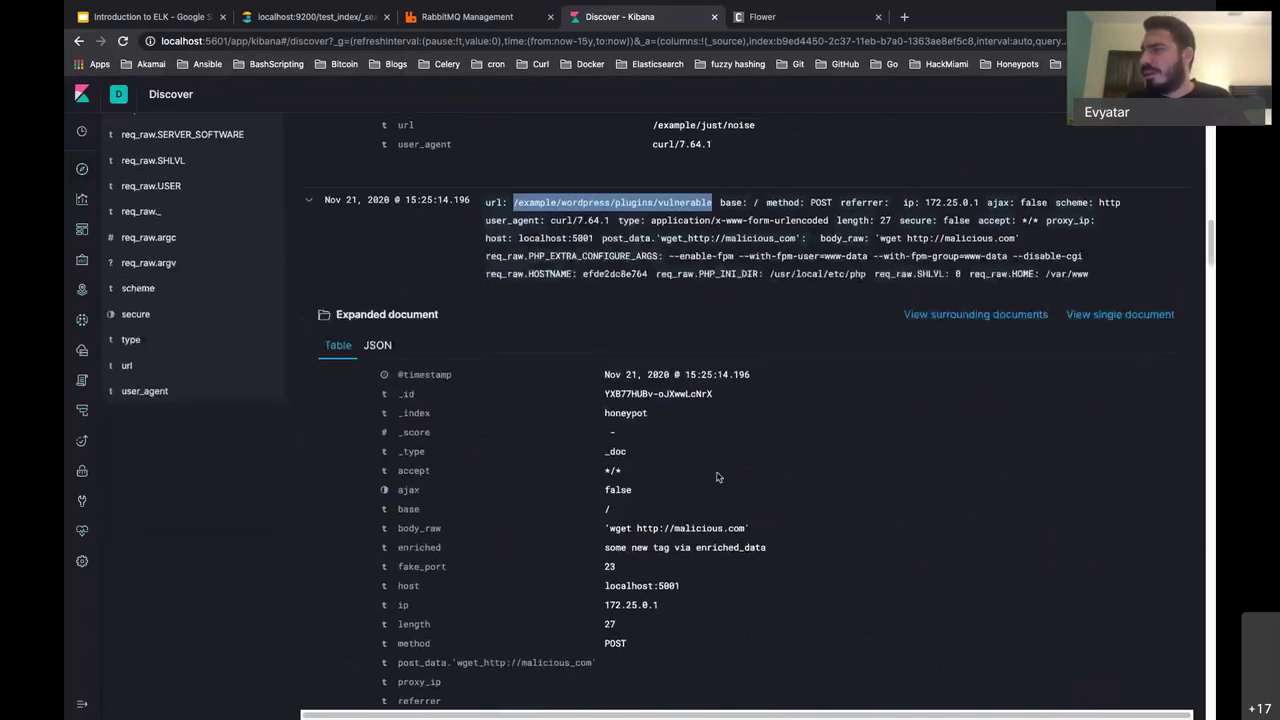
{"action": "left_click", "coordinate": [606, 530]}
{"action": "left_click_drag", "start_coordinate": [606, 528], "coordinate": [746, 528]}
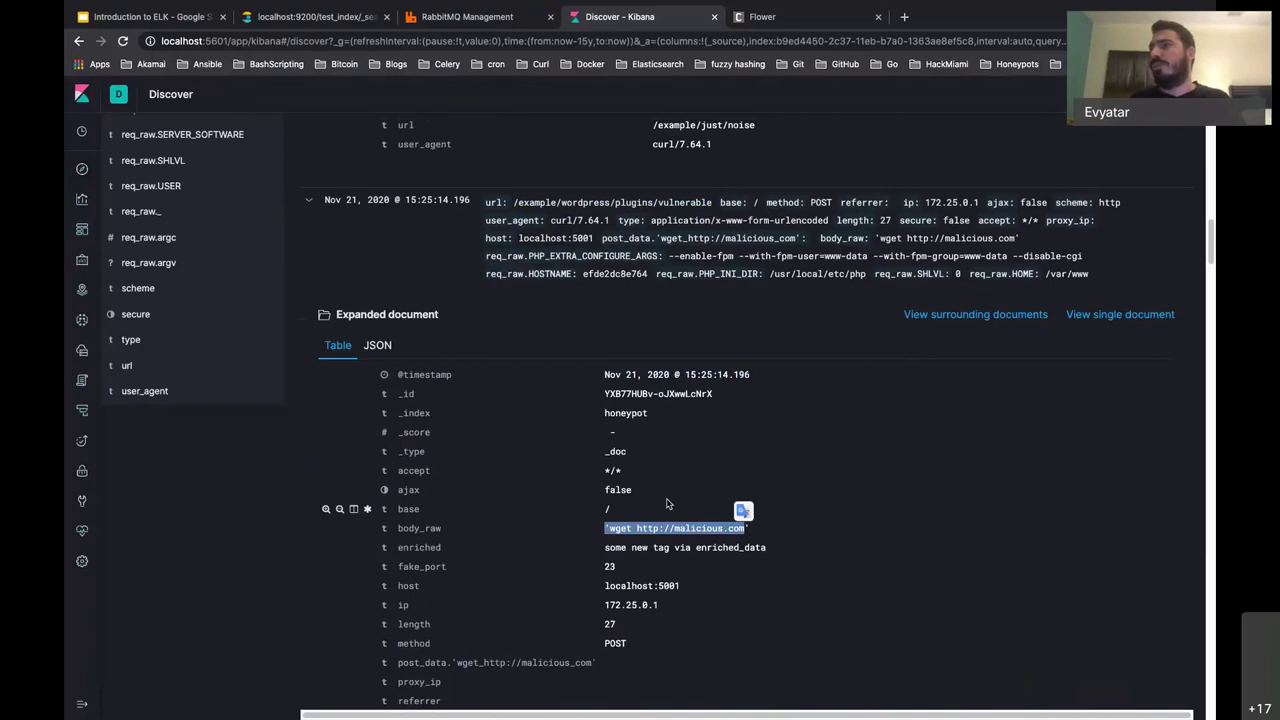
{"action": "scroll", "coordinate": [667, 503], "scroll_direction": "up", "scroll_amount": 15}
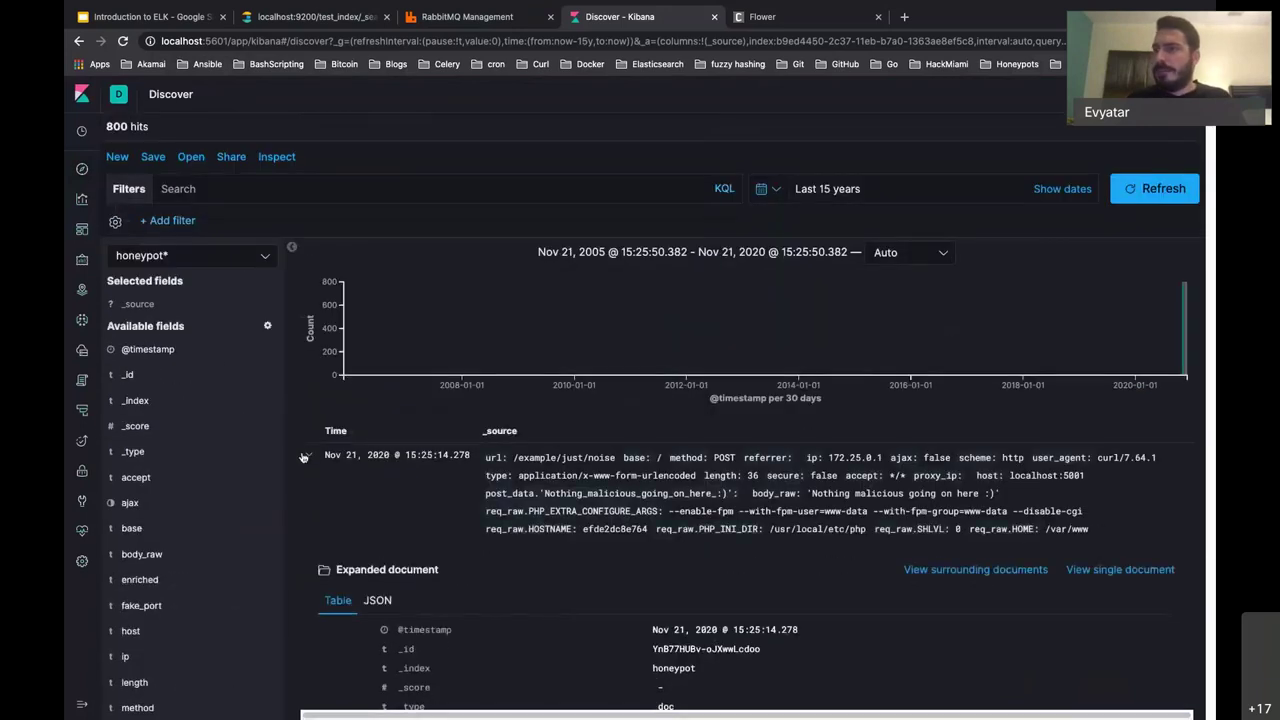
{"action": "left_click", "coordinate": [308, 457]}
Step: Search the honeypot documents for wget
{"action": "left_click", "coordinate": [318, 189]}
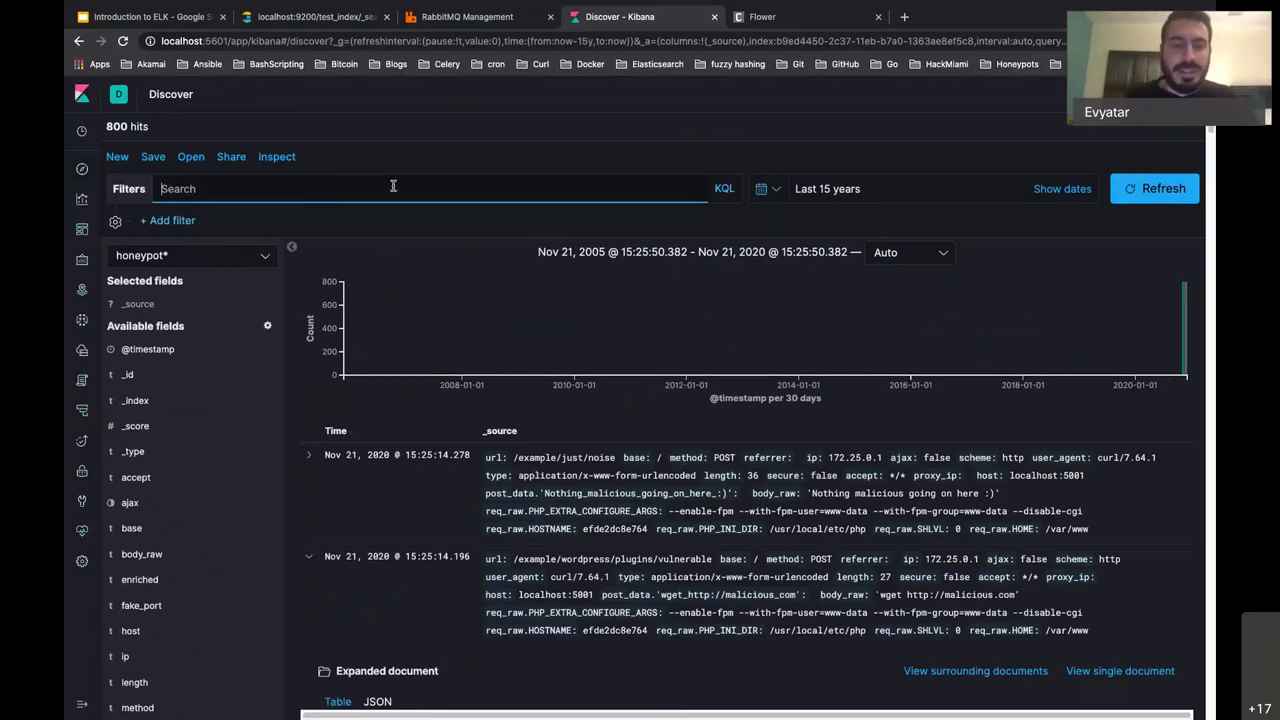
{"action": "type", "text": "wg"}
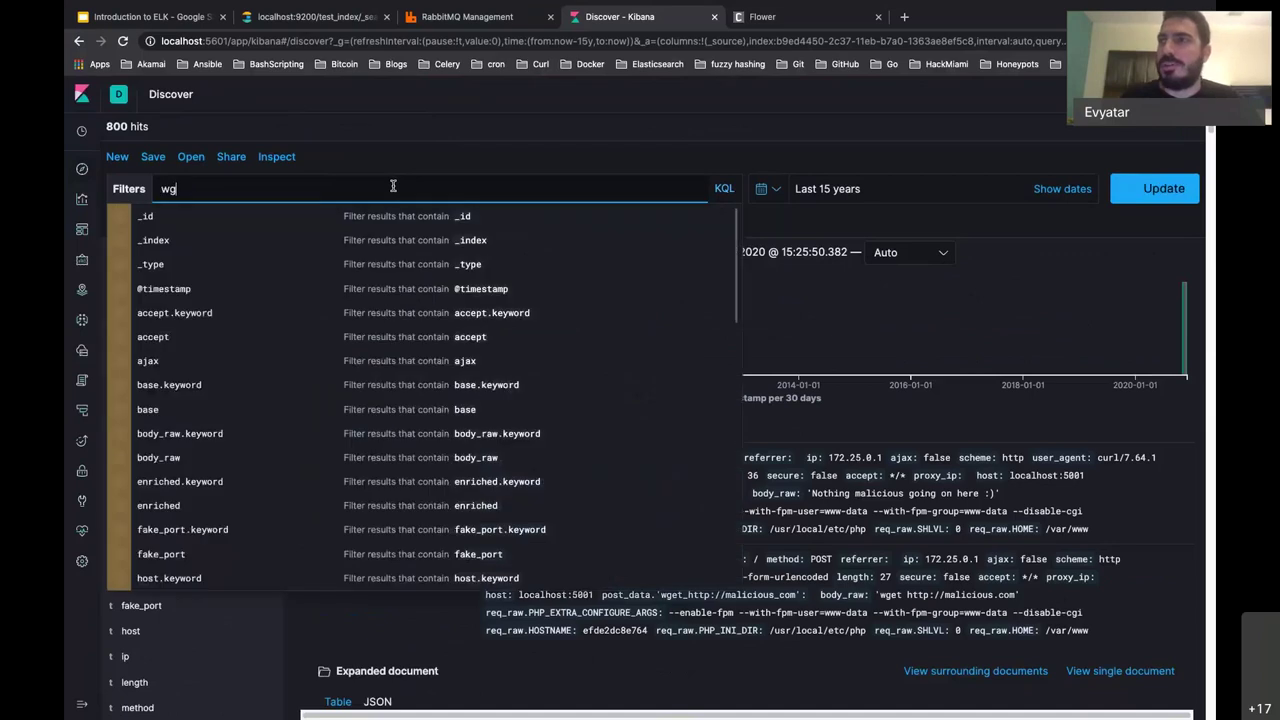
{"action": "type", "text": "et"}
{"action": "key", "text": "BackSpace"}
{"action": "key", "text": "BackSpace"}
{"action": "key", "text": "BackSpace"}
{"action": "key", "text": "BackSpace"}
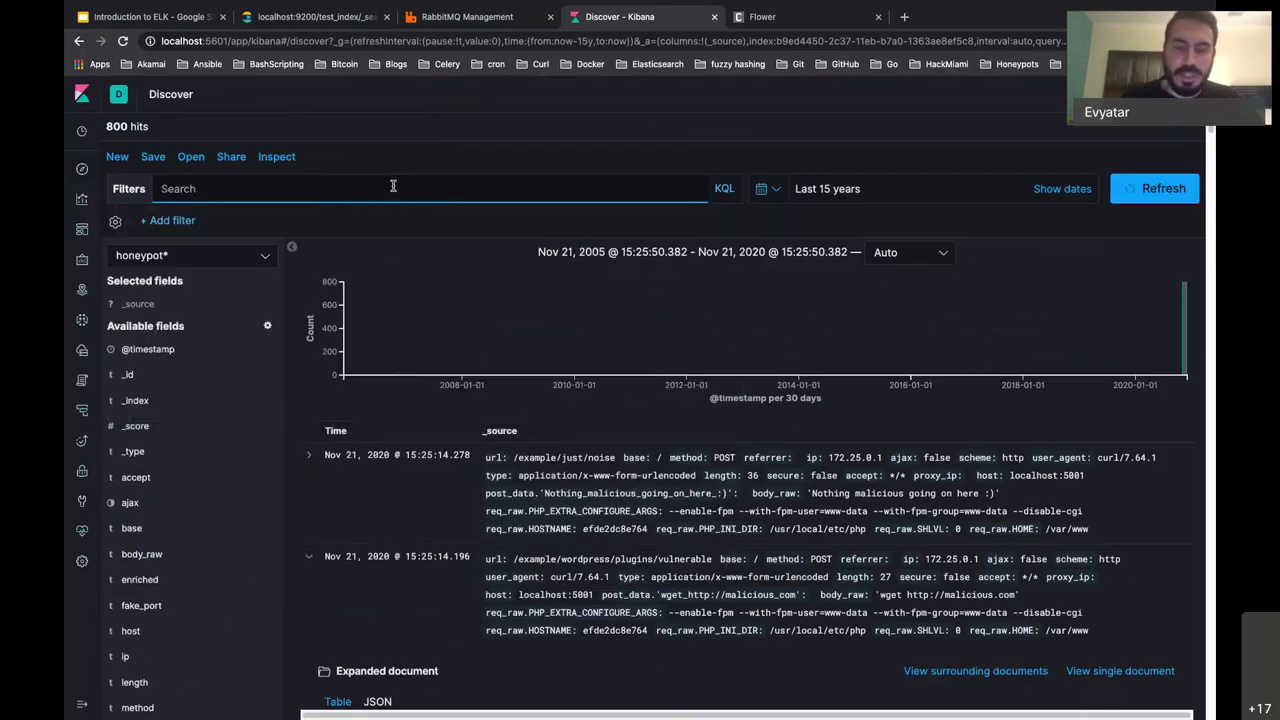
{"action": "type", "text": "wget"}
{"action": "key", "text": "Return"}
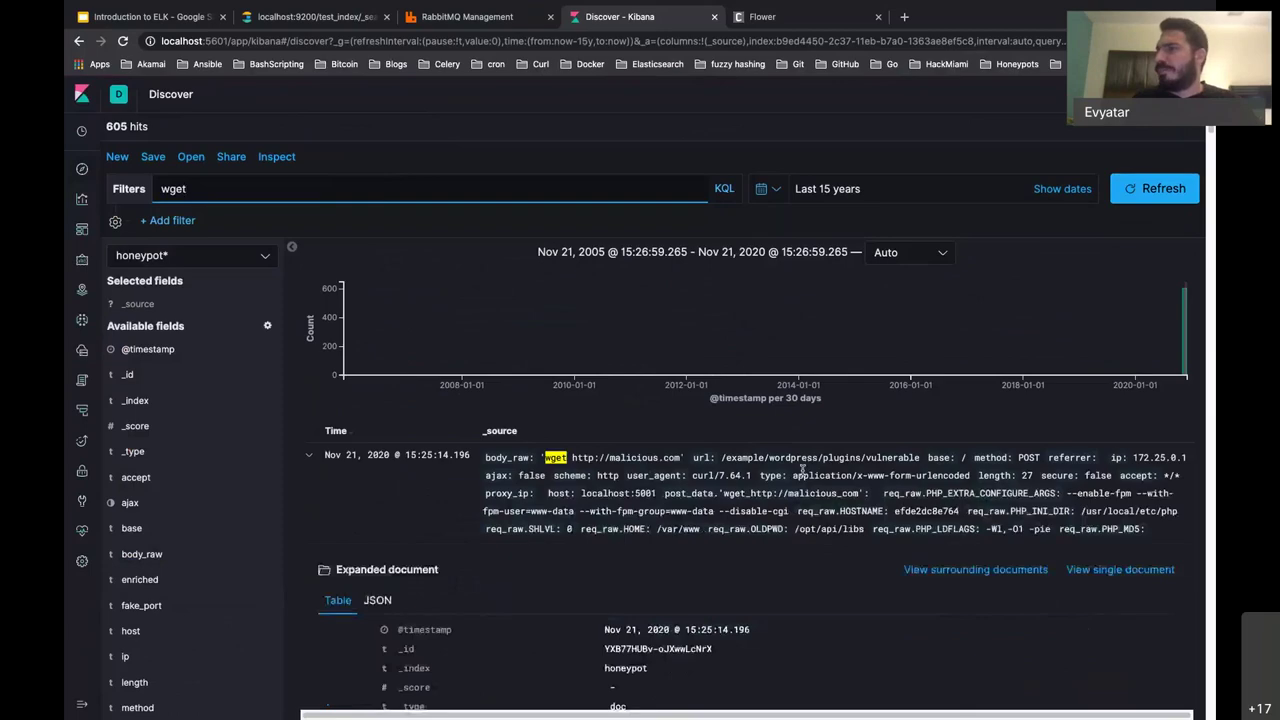
Step: Collapse the expanded document and look through the wget matches in the results list
{"action": "left_click", "coordinate": [386, 469]}
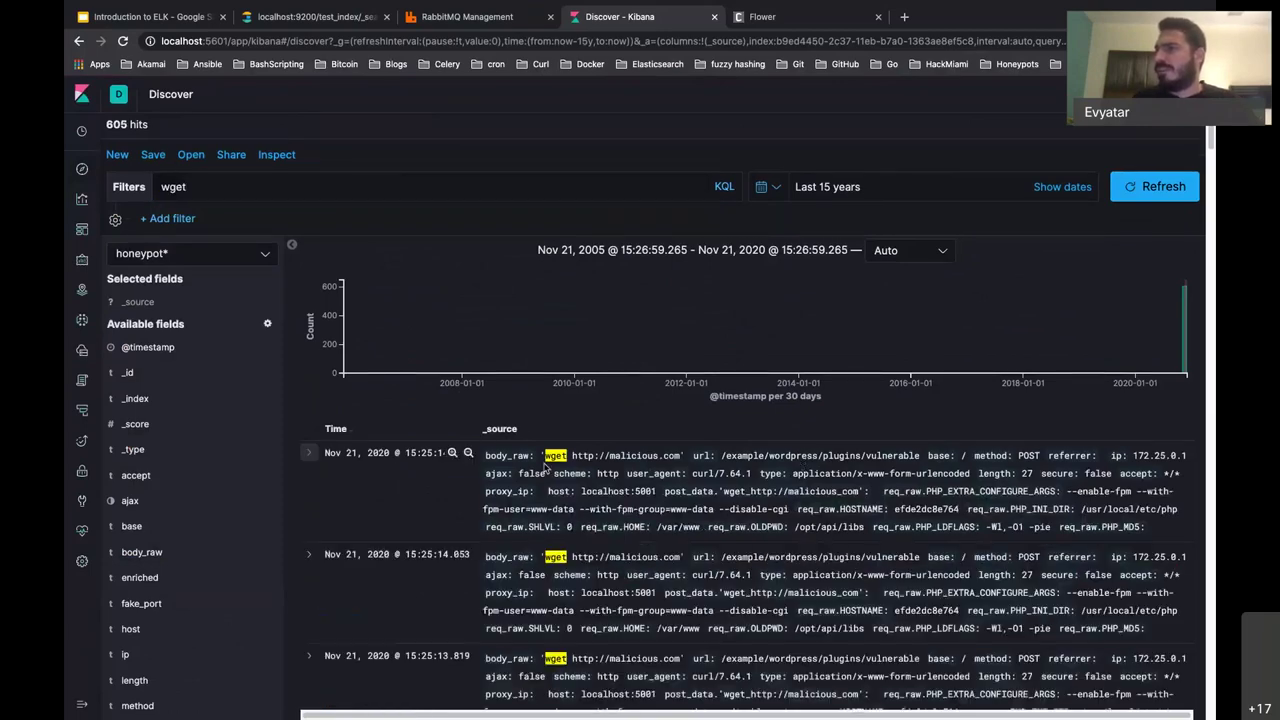
{"action": "scroll", "coordinate": [545, 467], "scroll_direction": "down", "scroll_amount": 10}
{"action": "scroll", "coordinate": [545, 467], "scroll_direction": "down", "scroll_amount": 10}
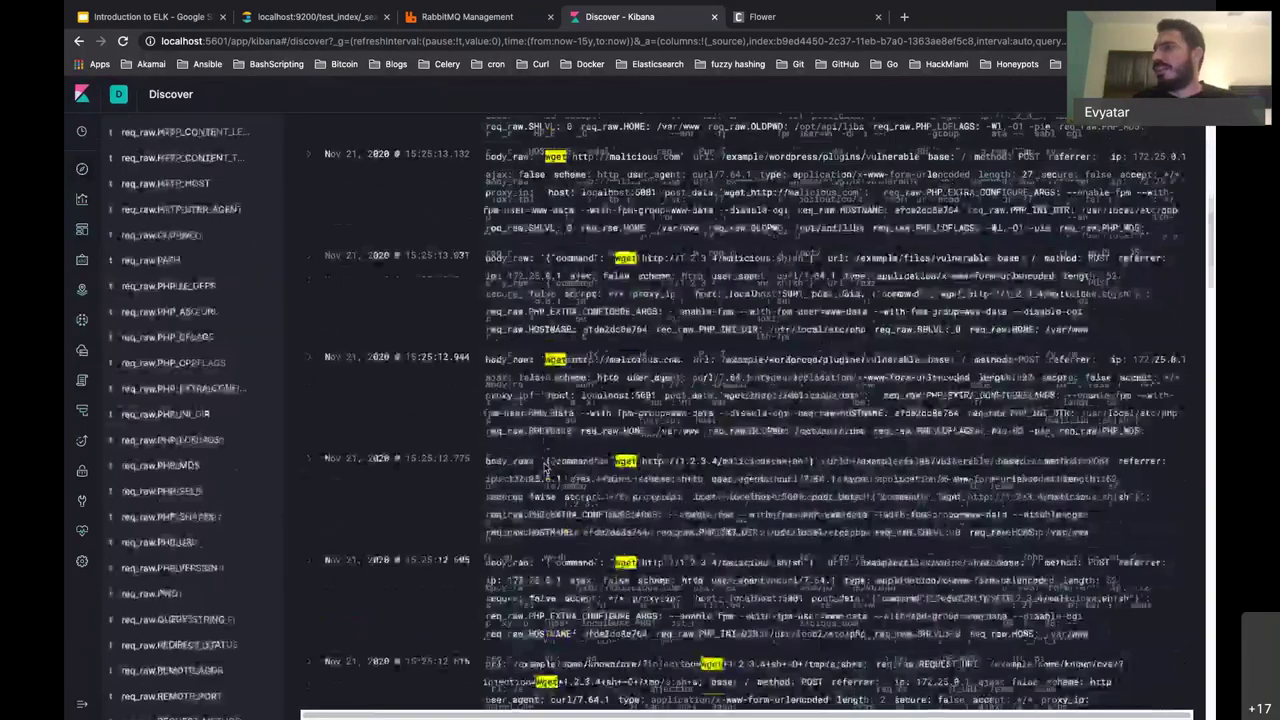
{"action": "scroll", "coordinate": [400, 420], "scroll_direction": "up", "scroll_amount": 20}
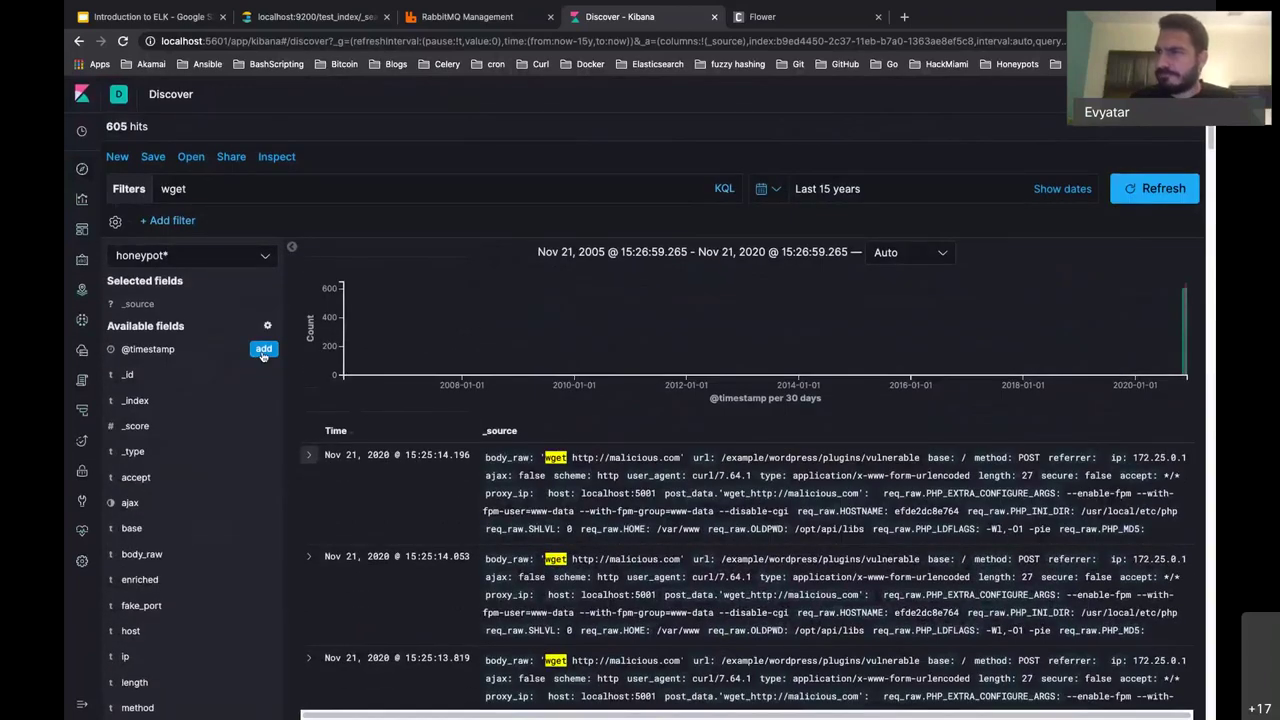
{"action": "left_click", "coordinate": [263, 350]}
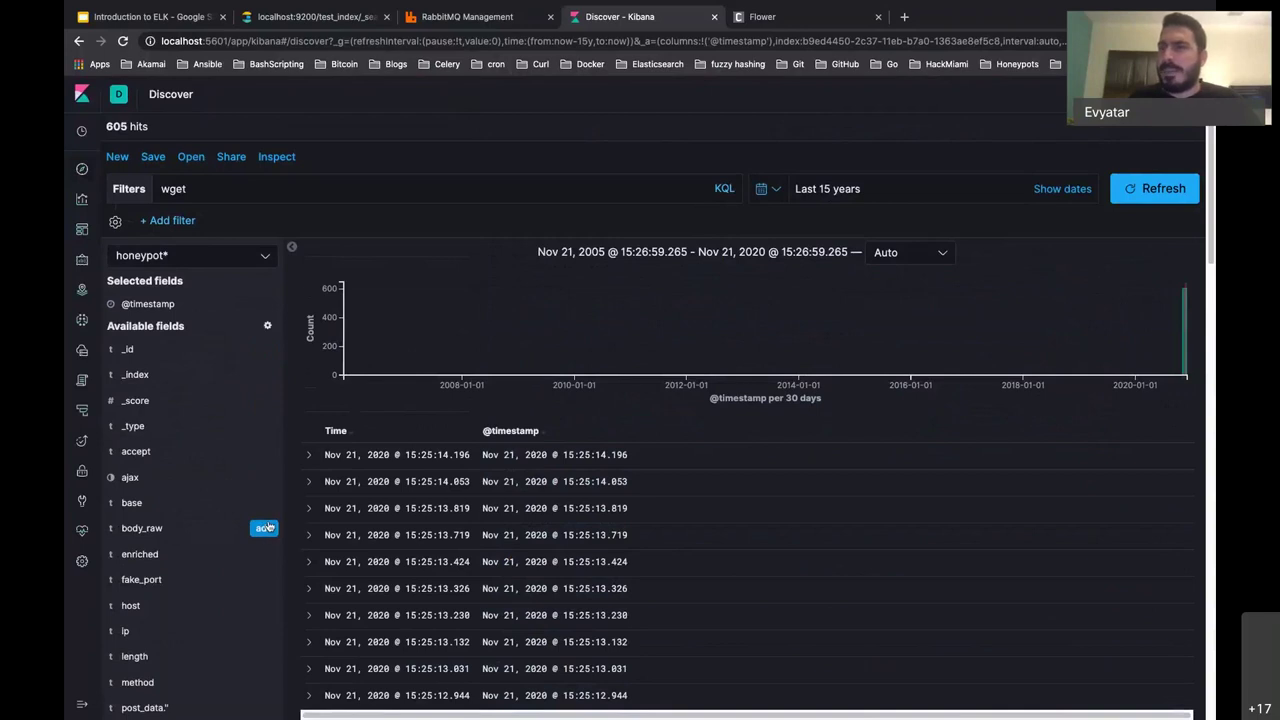
{"action": "left_click", "coordinate": [264, 528]}
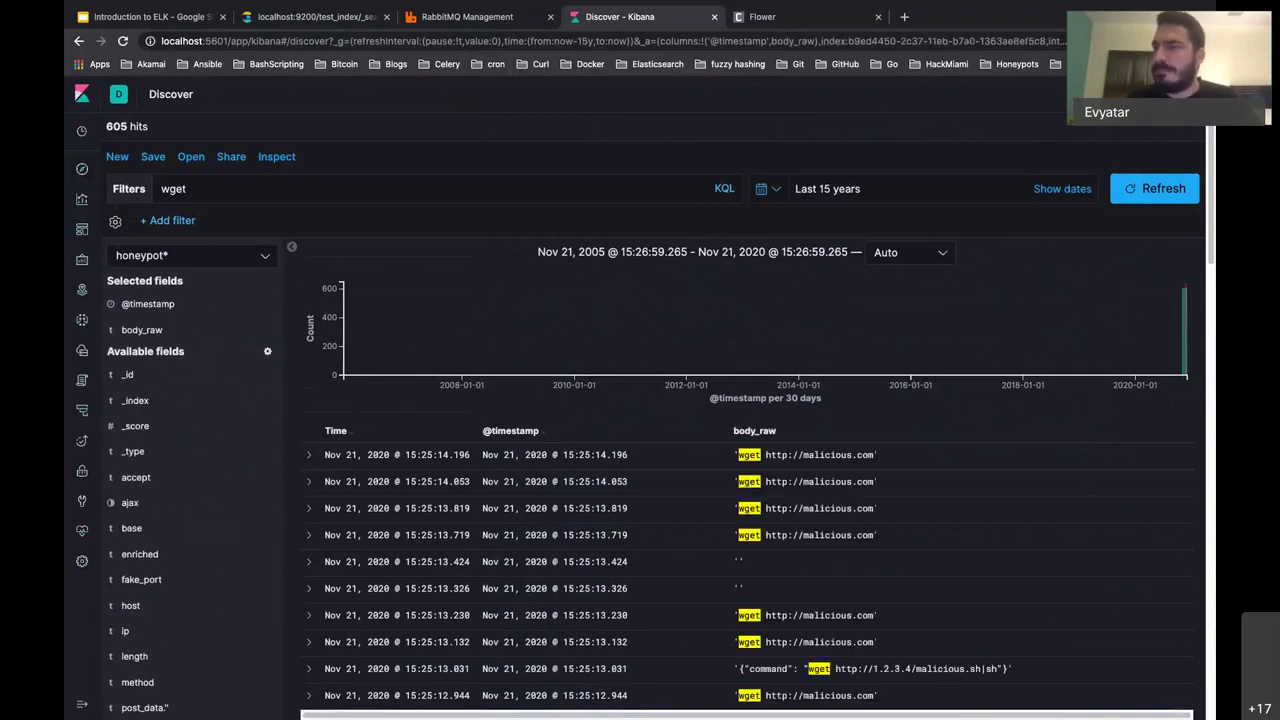
{"action": "scroll", "coordinate": [175, 595], "scroll_direction": "down", "scroll_amount": 5}
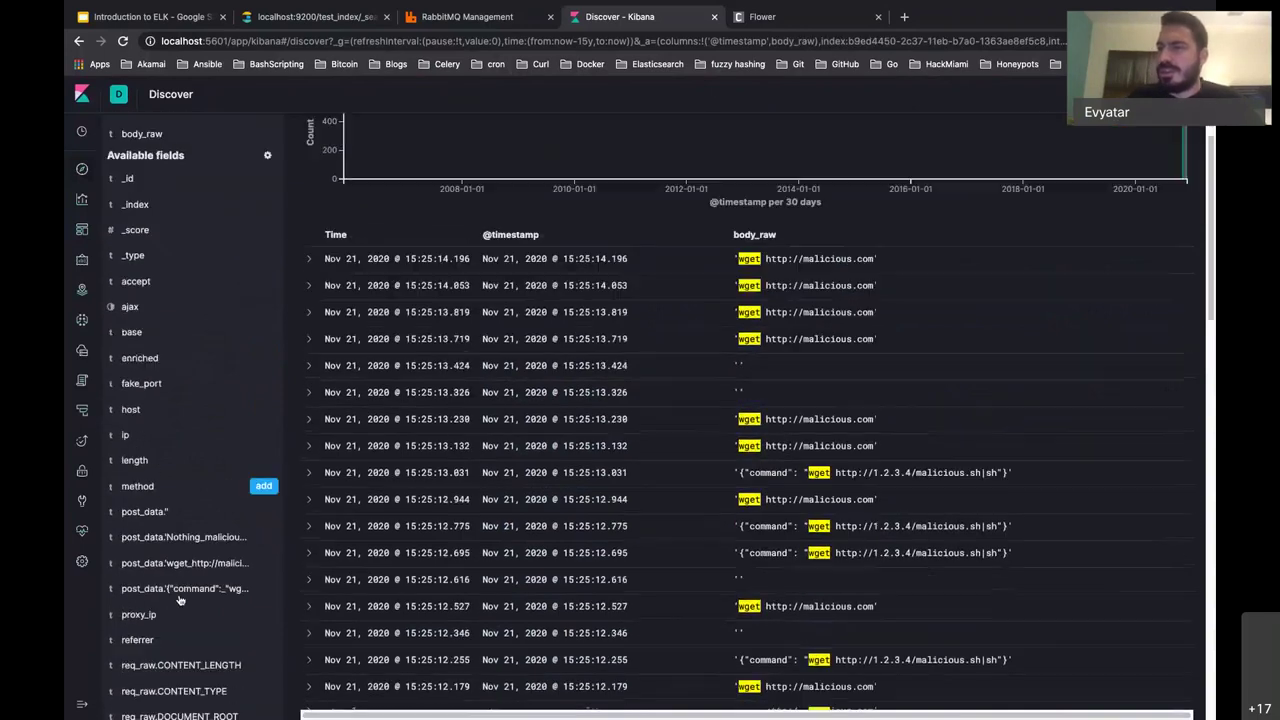
{"action": "scroll", "coordinate": [178, 598], "scroll_direction": "down", "scroll_amount": 15}
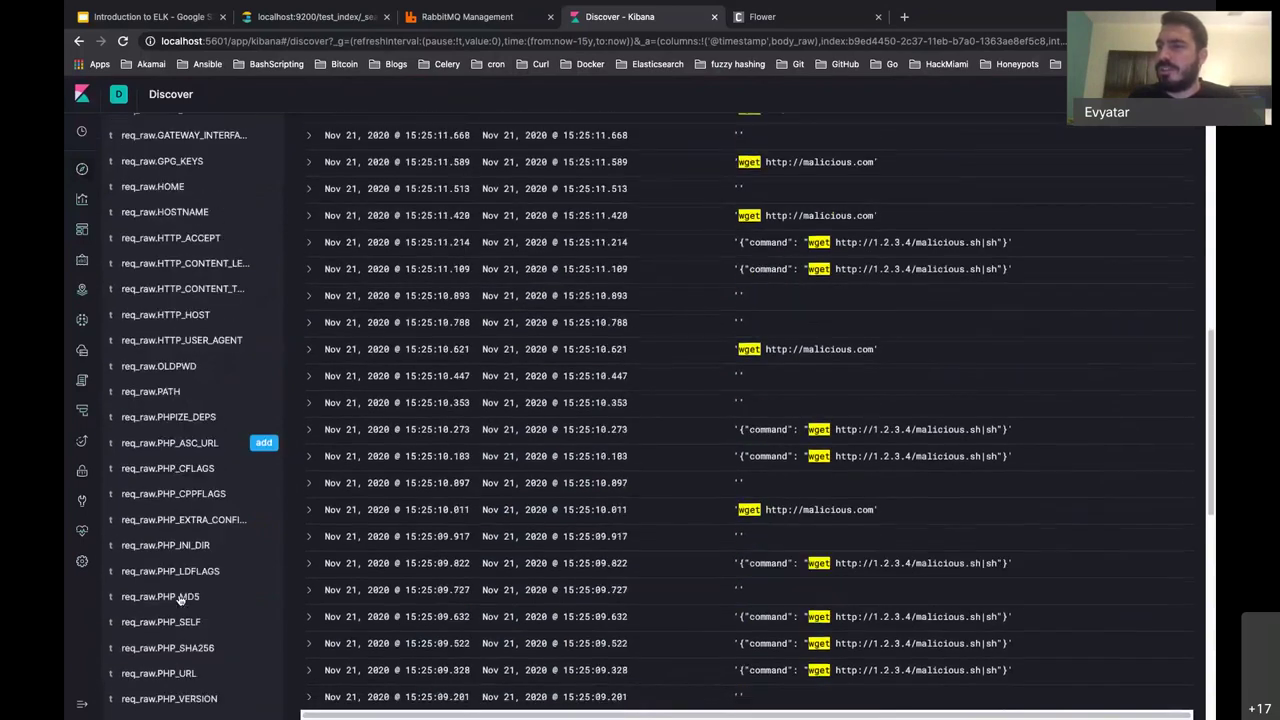
{"action": "scroll", "coordinate": [180, 597], "scroll_direction": "down", "scroll_amount": 15}
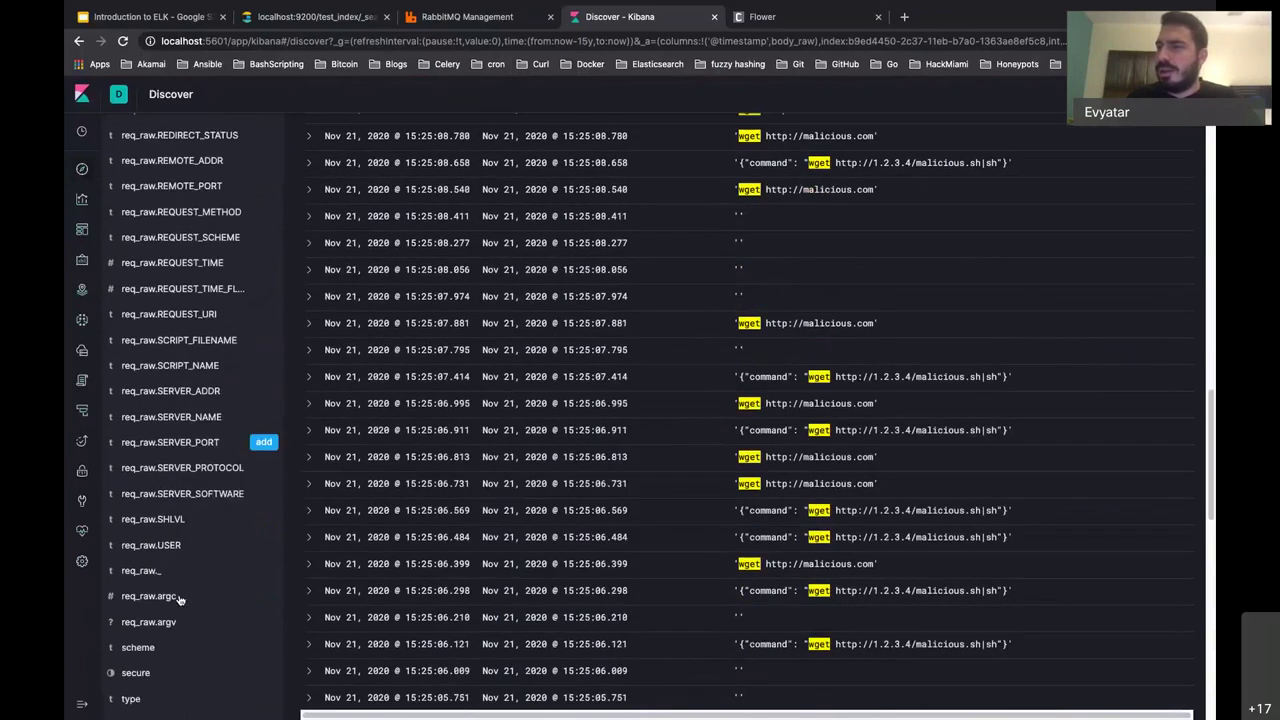
{"action": "scroll", "coordinate": [180, 597], "scroll_direction": "down", "scroll_amount": 4}
{"action": "left_click", "coordinate": [255, 557]}
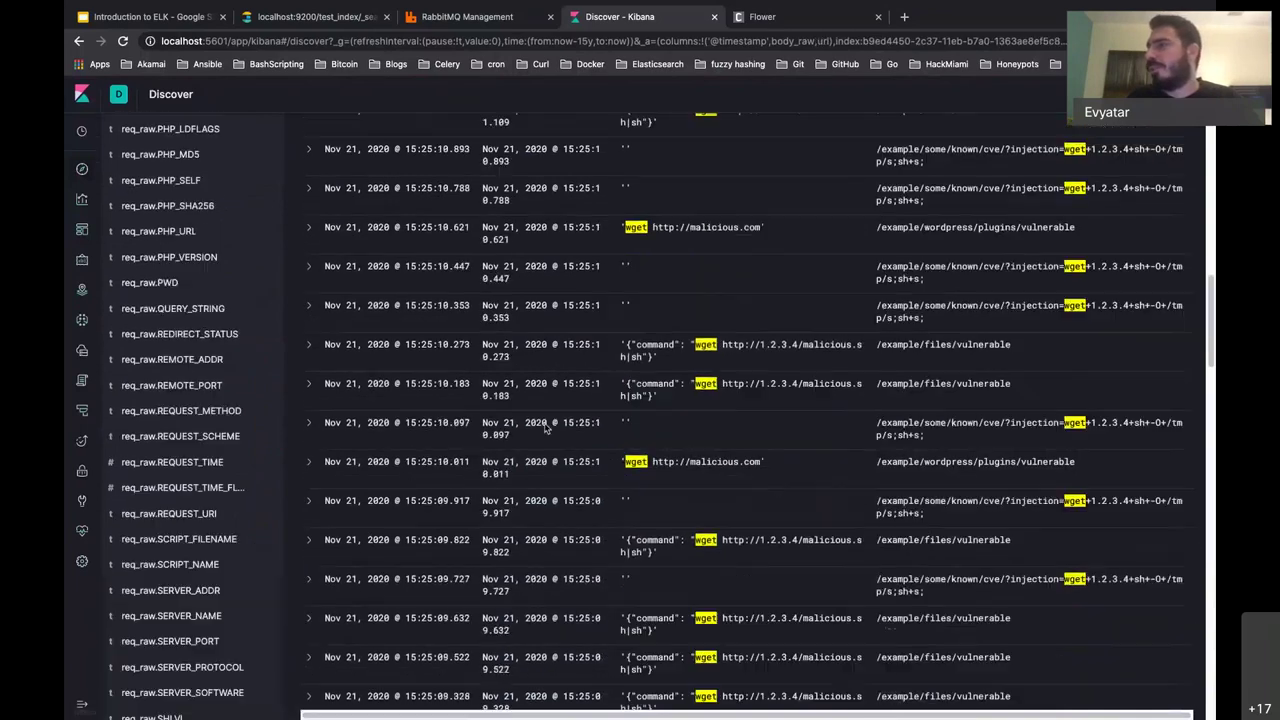
Step: Restrict the honeypot search to url:wget and look through the matching requests
{"action": "scroll", "coordinate": [545, 428], "scroll_direction": "up", "scroll_amount": 20}
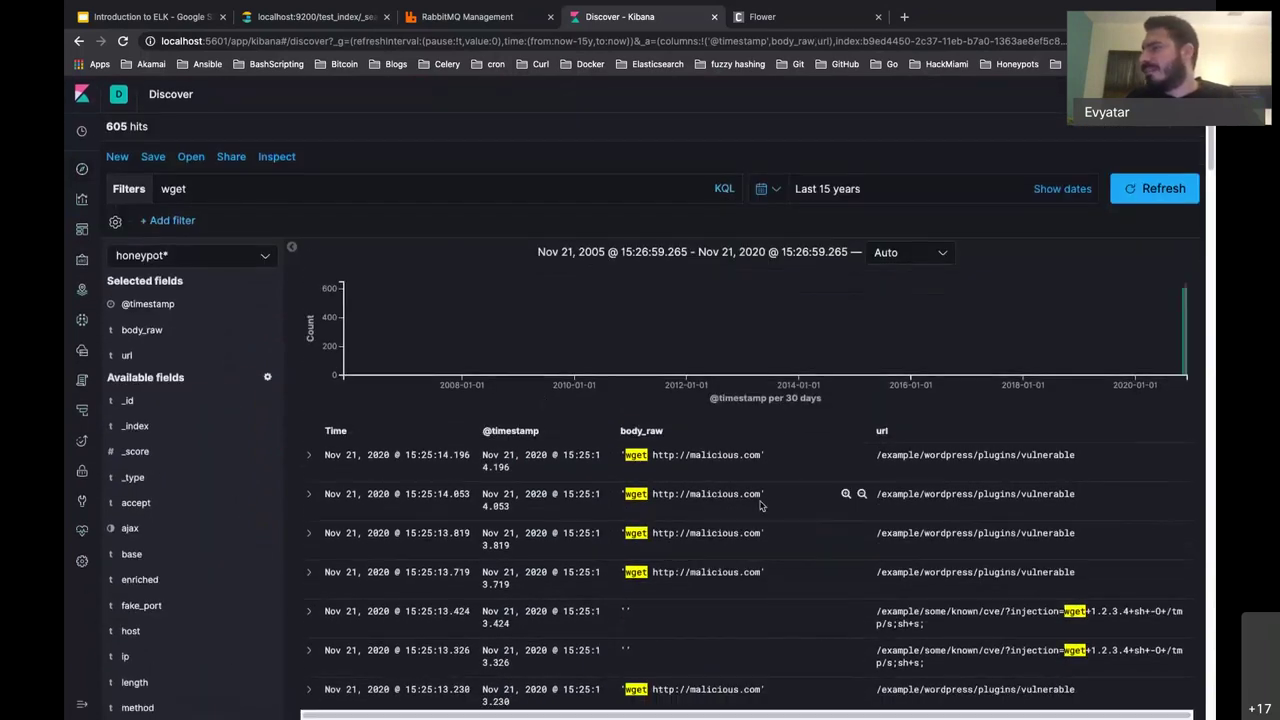
{"action": "left_click", "coordinate": [270, 190]}
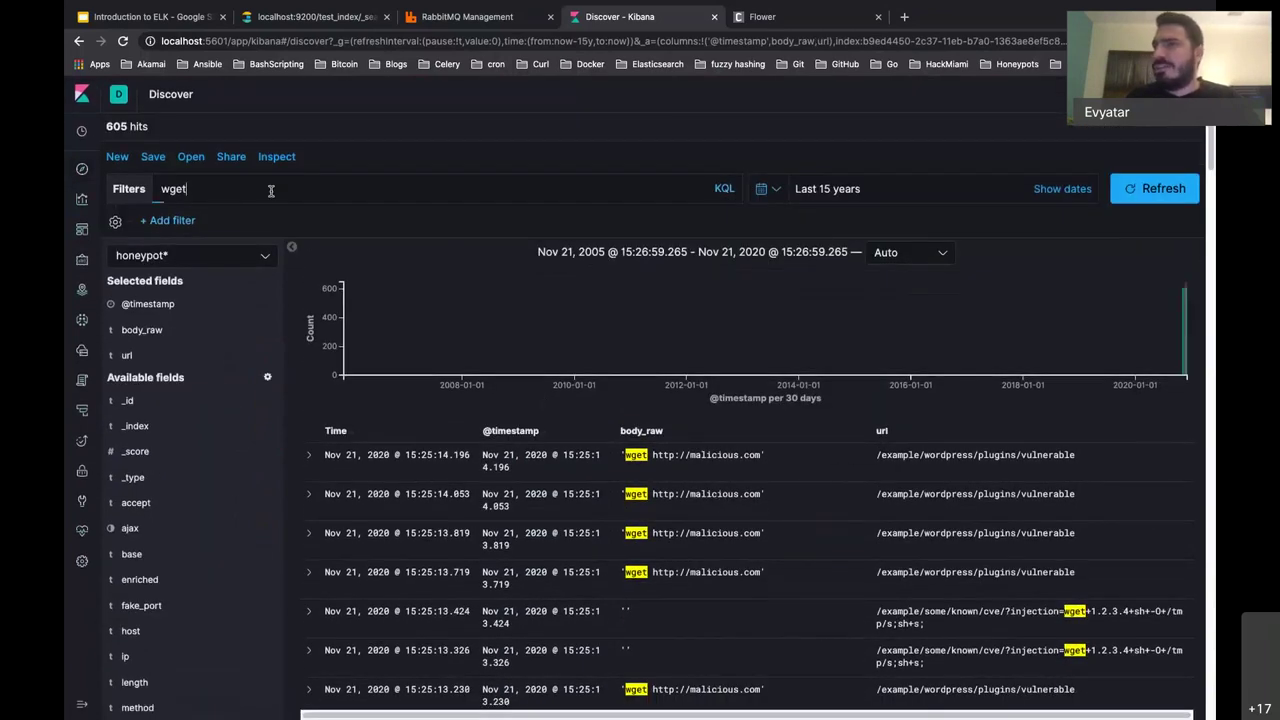
{"action": "left_click", "coordinate": [160, 189]}
{"action": "type", "text": "url:"}
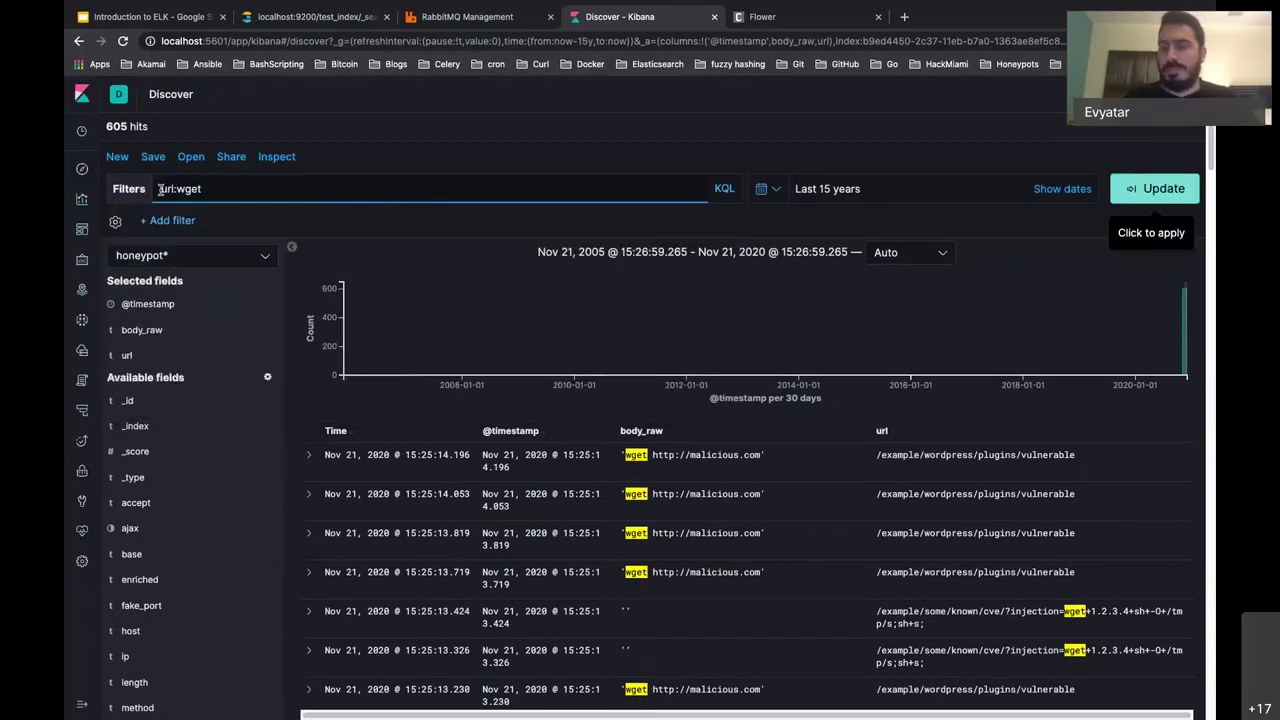
{"action": "left_click", "coordinate": [248, 188]}
{"action": "key", "text": "Return"}
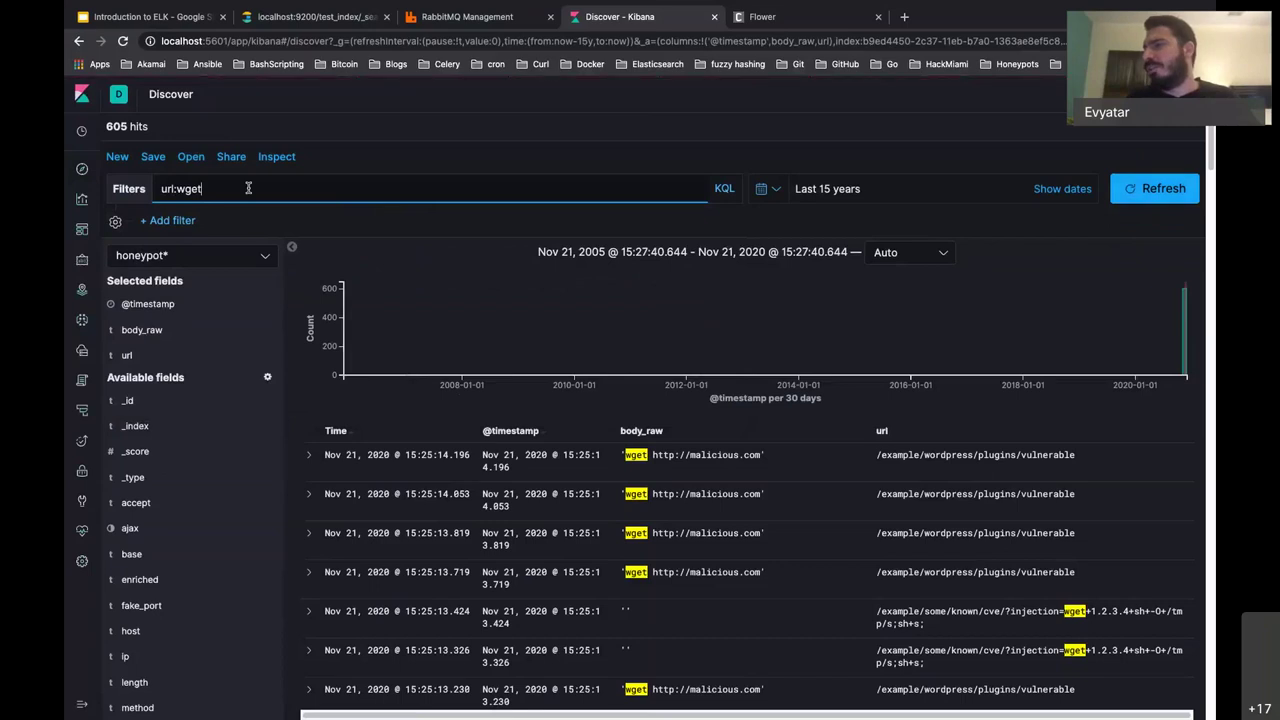
{"action": "scroll", "coordinate": [757, 455], "scroll_direction": "down", "scroll_amount": 5}
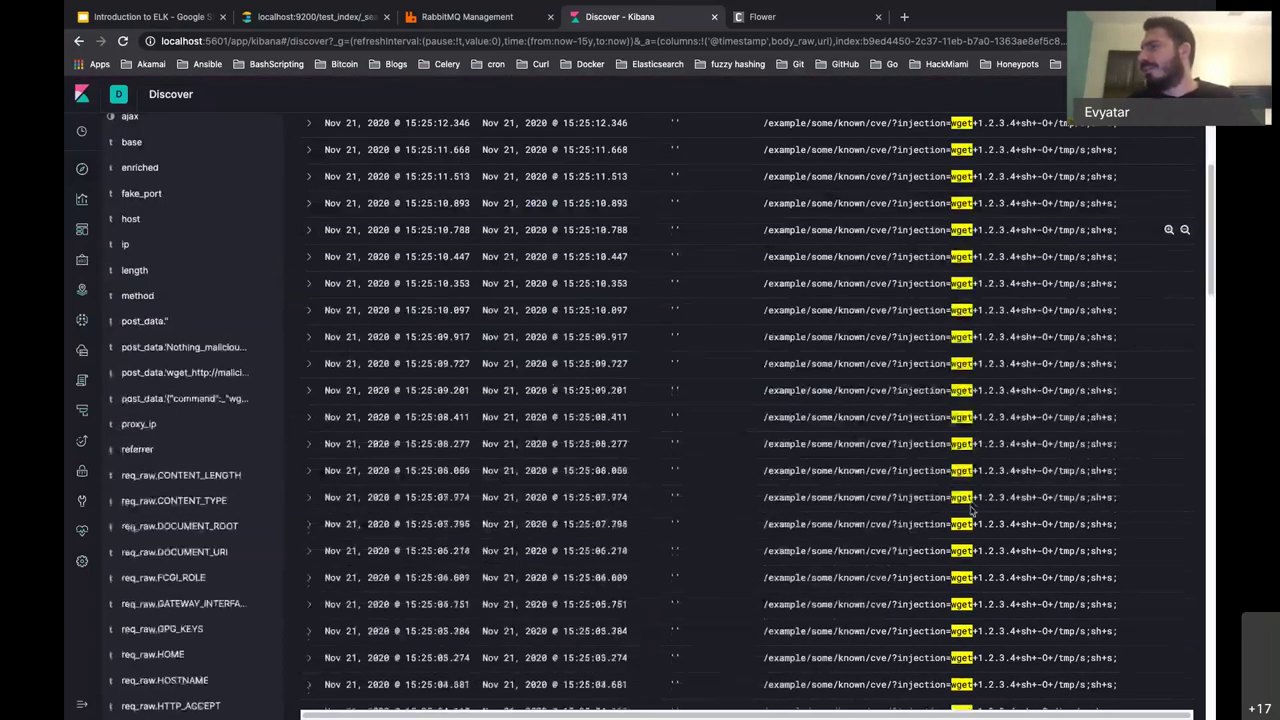
{"action": "scroll", "coordinate": [970, 512], "scroll_direction": "up", "scroll_amount": 5}
{"action": "scroll", "coordinate": [371, 186], "scroll_direction": "up", "scroll_amount": 1}
Step: Try extending the url:wget query with an AND condition, and clear the whole query
{"action": "left_click", "coordinate": [373, 188]}
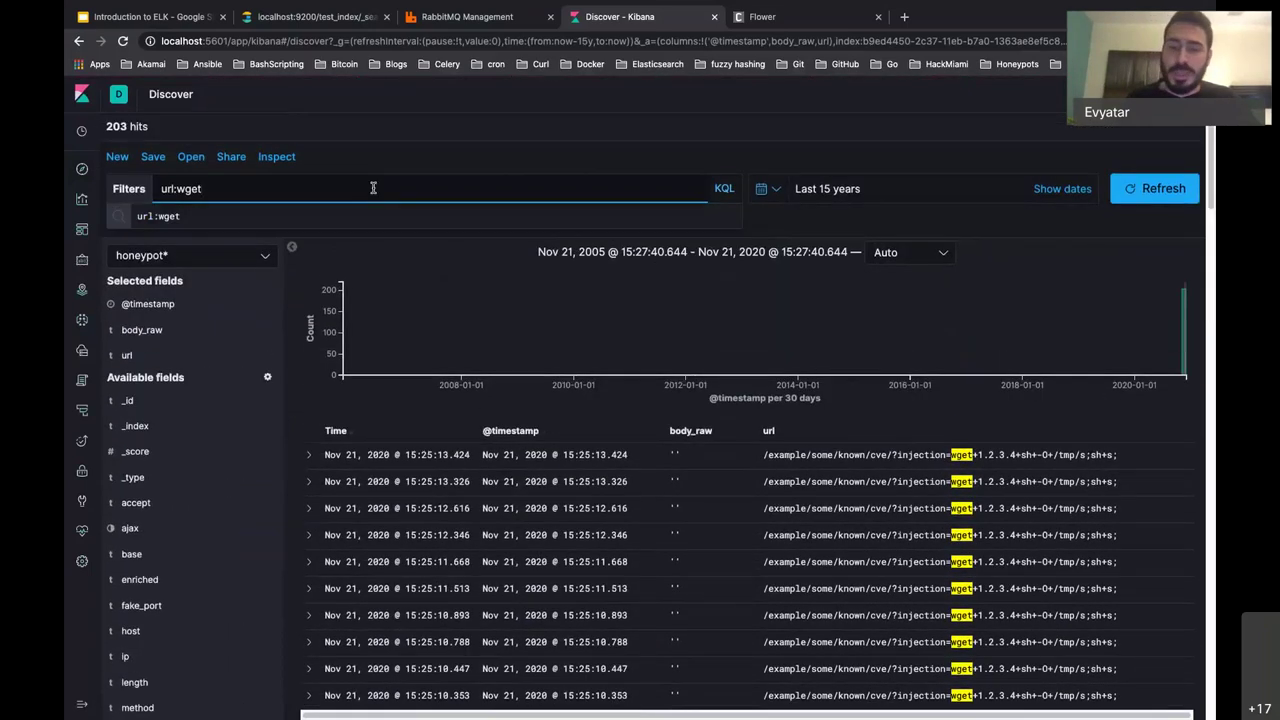
{"action": "type", "text": "AND"}
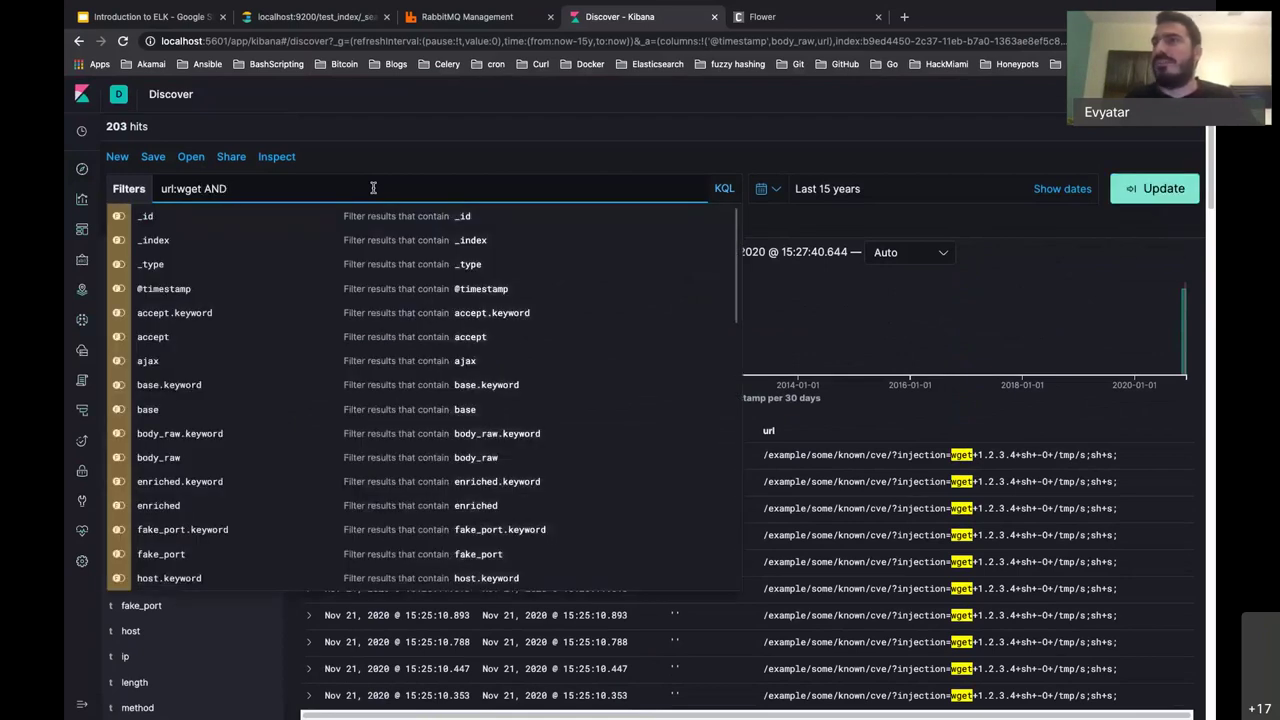
{"action": "key", "text": "ctrl+a"}
{"action": "key", "text": "BackSpace"}
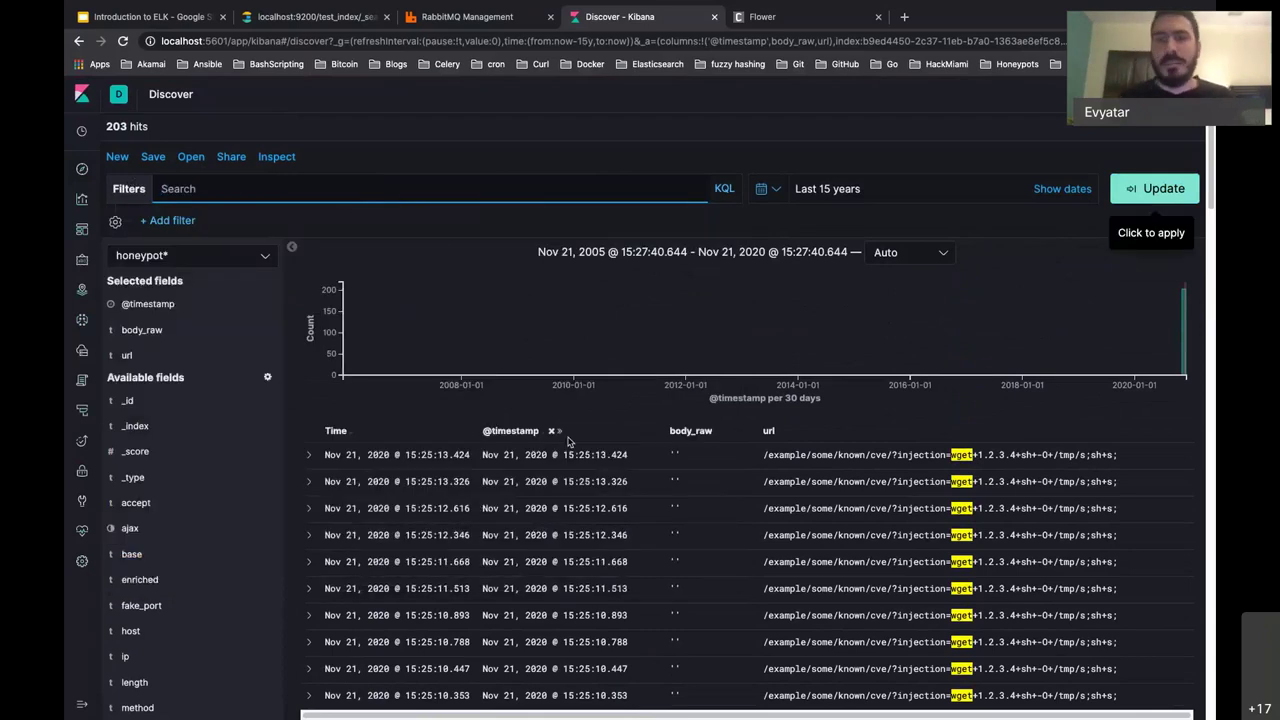
{"action": "key", "text": "alt+Tab"}
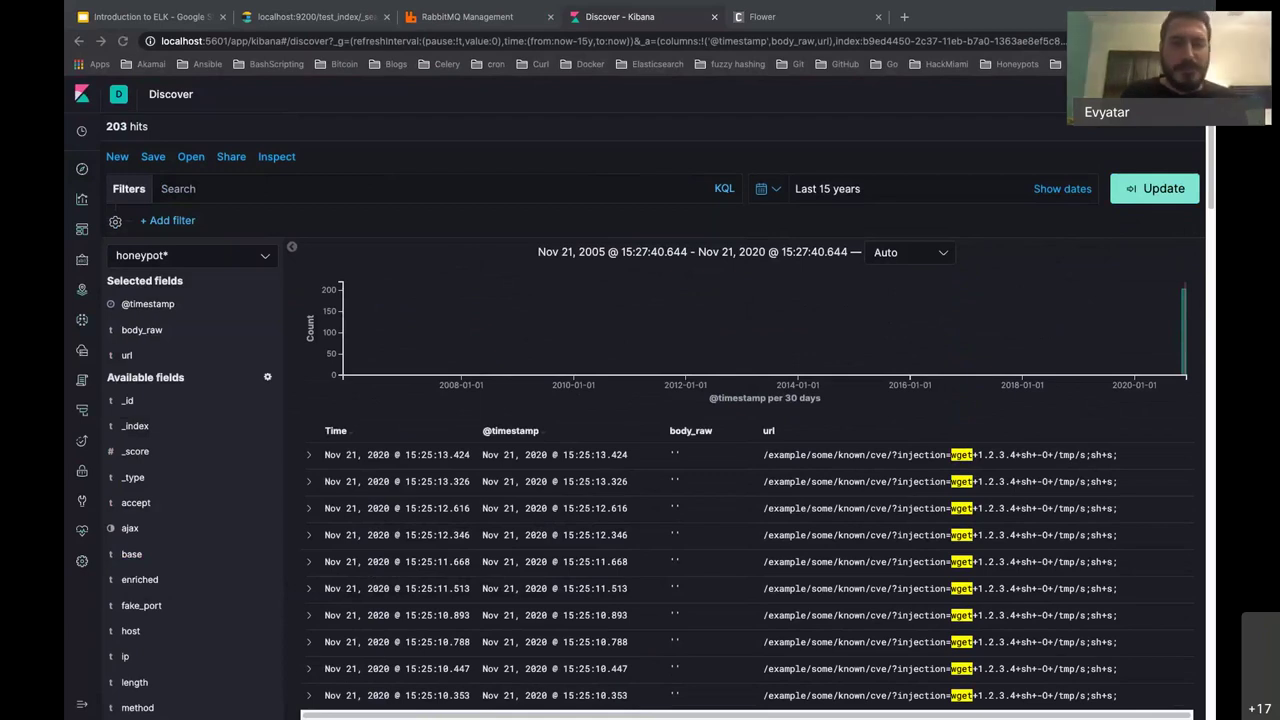
{"action": "key", "text": "alt+Tab"}
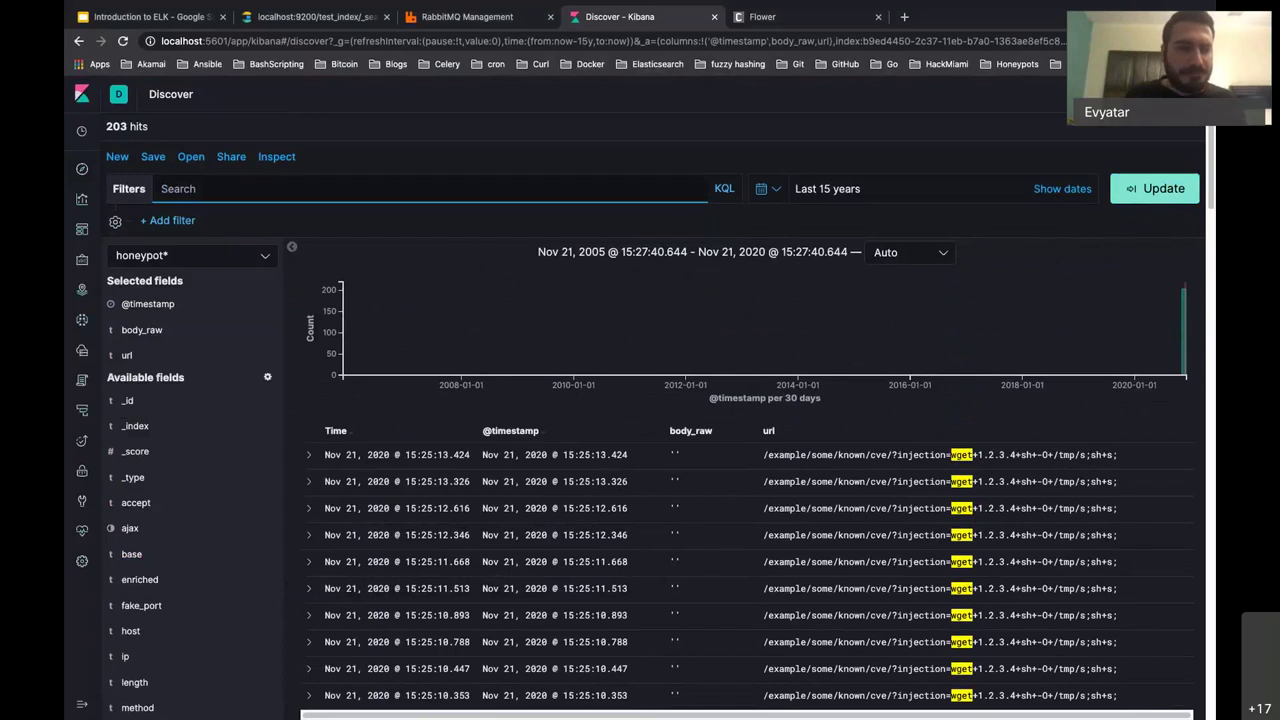
{"action": "key", "text": "alt+Tab"}
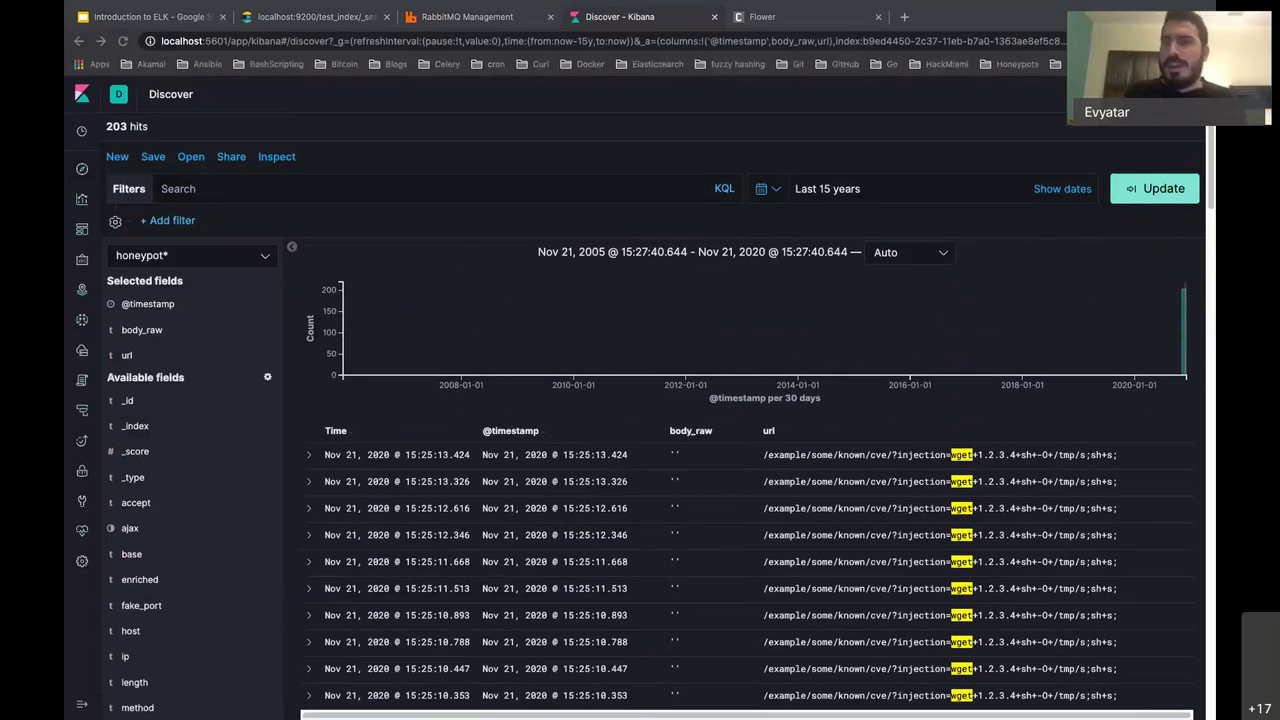
{"action": "key", "text": "alt+Tab"}
{"action": "scroll", "coordinate": [548, 366], "scroll_direction": "down", "scroll_amount": 6}
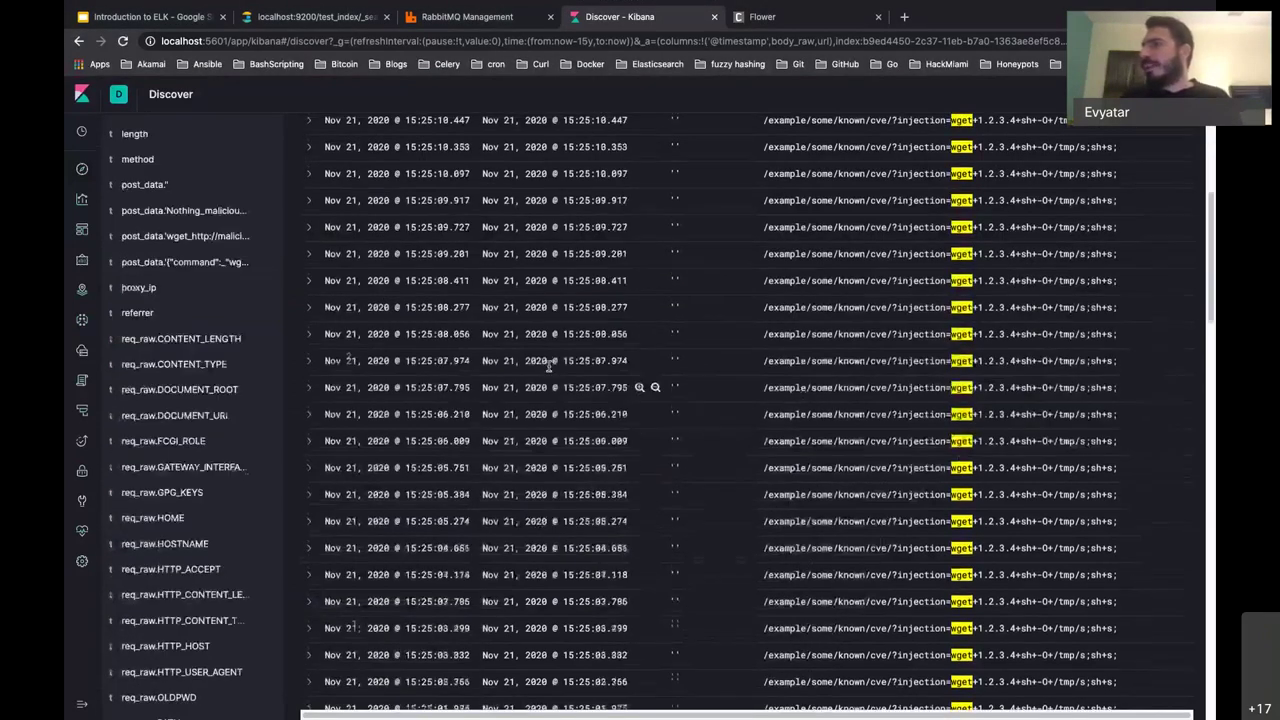
{"action": "scroll", "coordinate": [548, 366], "scroll_direction": "up", "scroll_amount": 6}
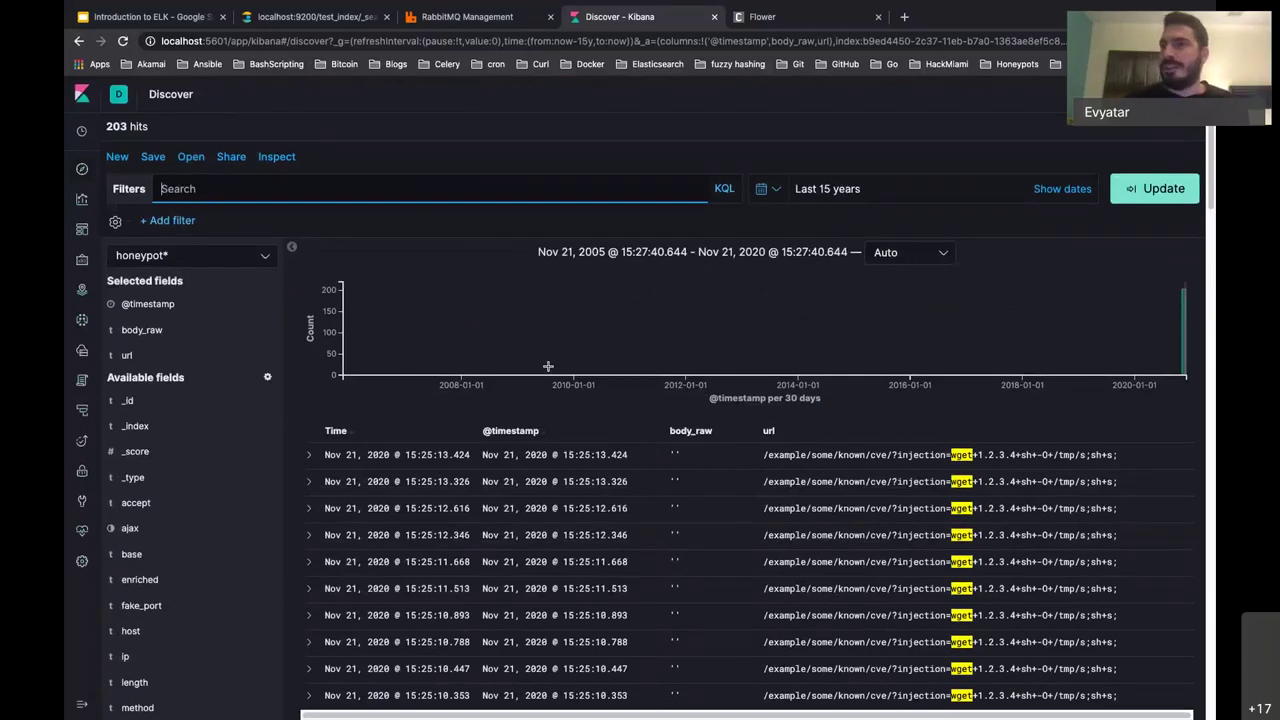
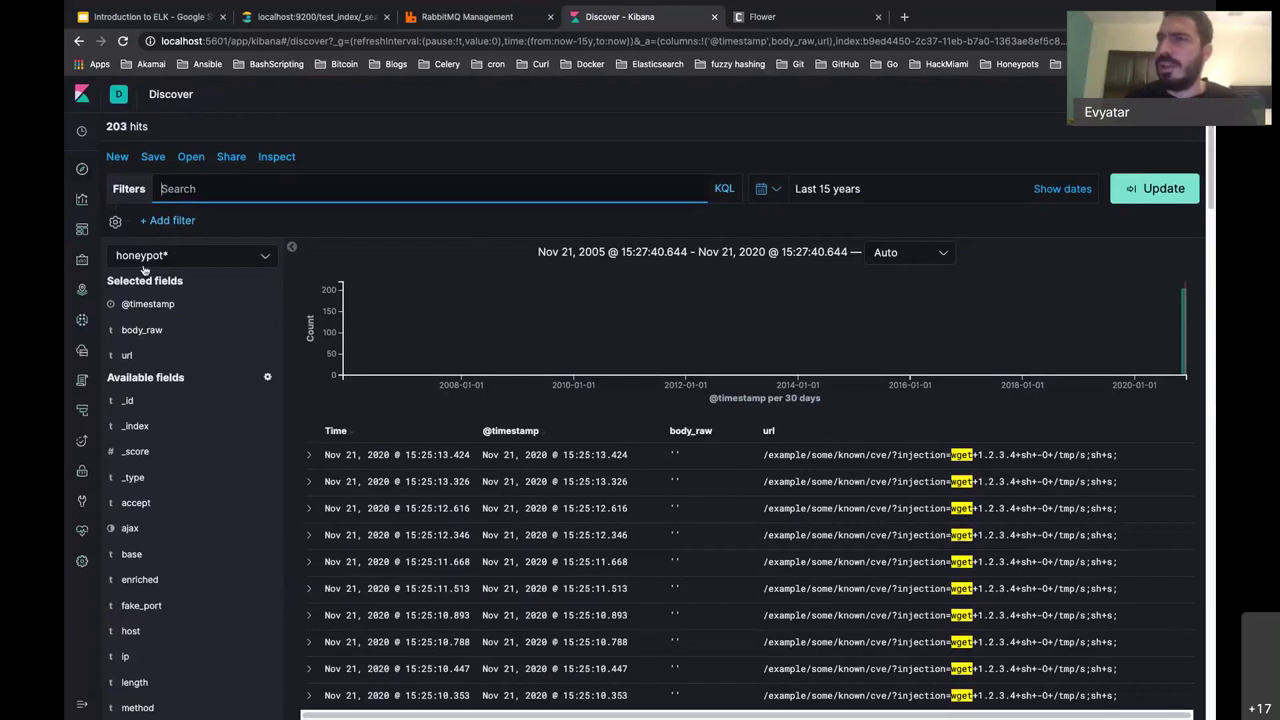
Step: Open the Visualize page, and switch to Atom to highlight the fake_port assignment in app.py's enrich_data task before returning to Kibana
{"action": "left_click", "coordinate": [82, 200]}
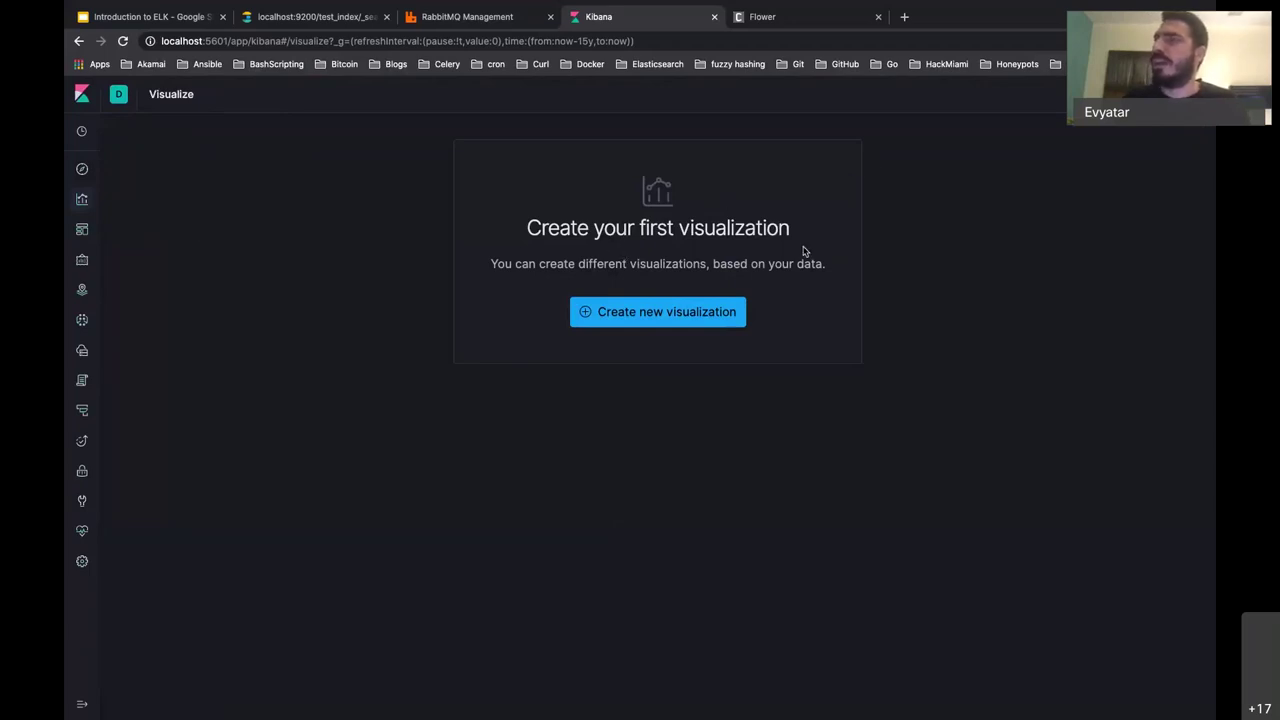
{"action": "key", "text": "ctrl+Up"}
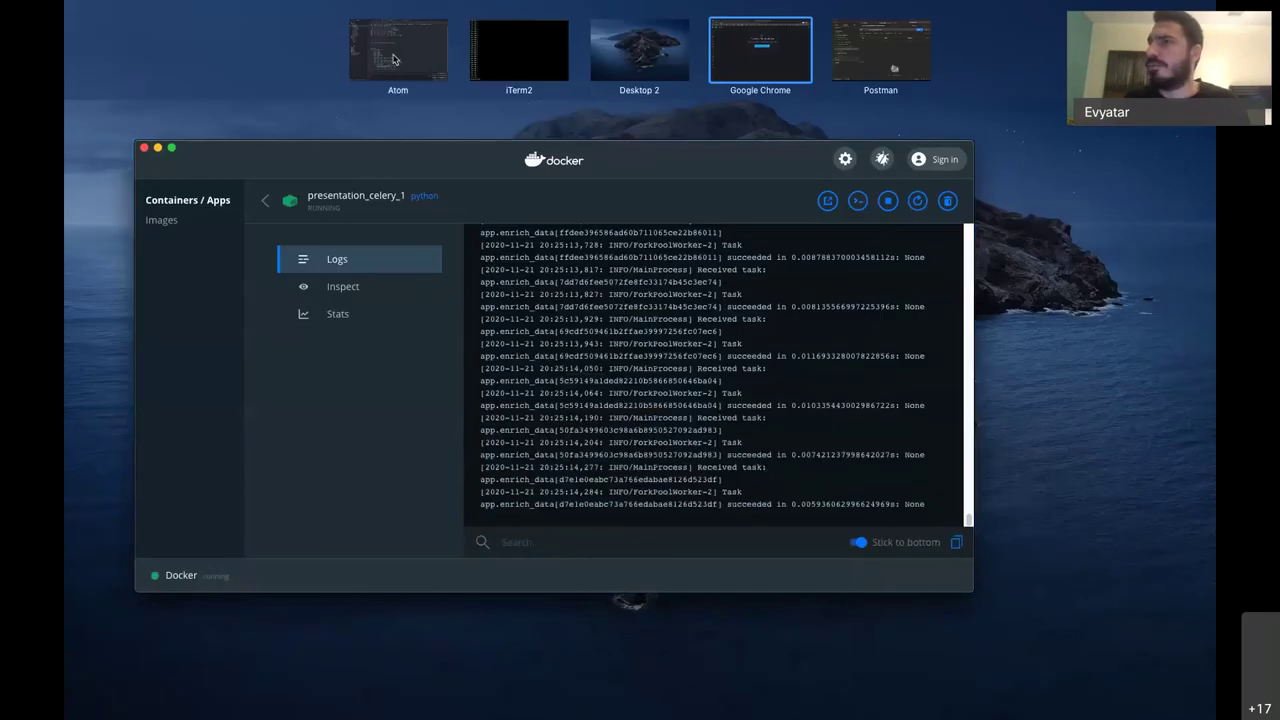
{"action": "left_click", "coordinate": [393, 60]}
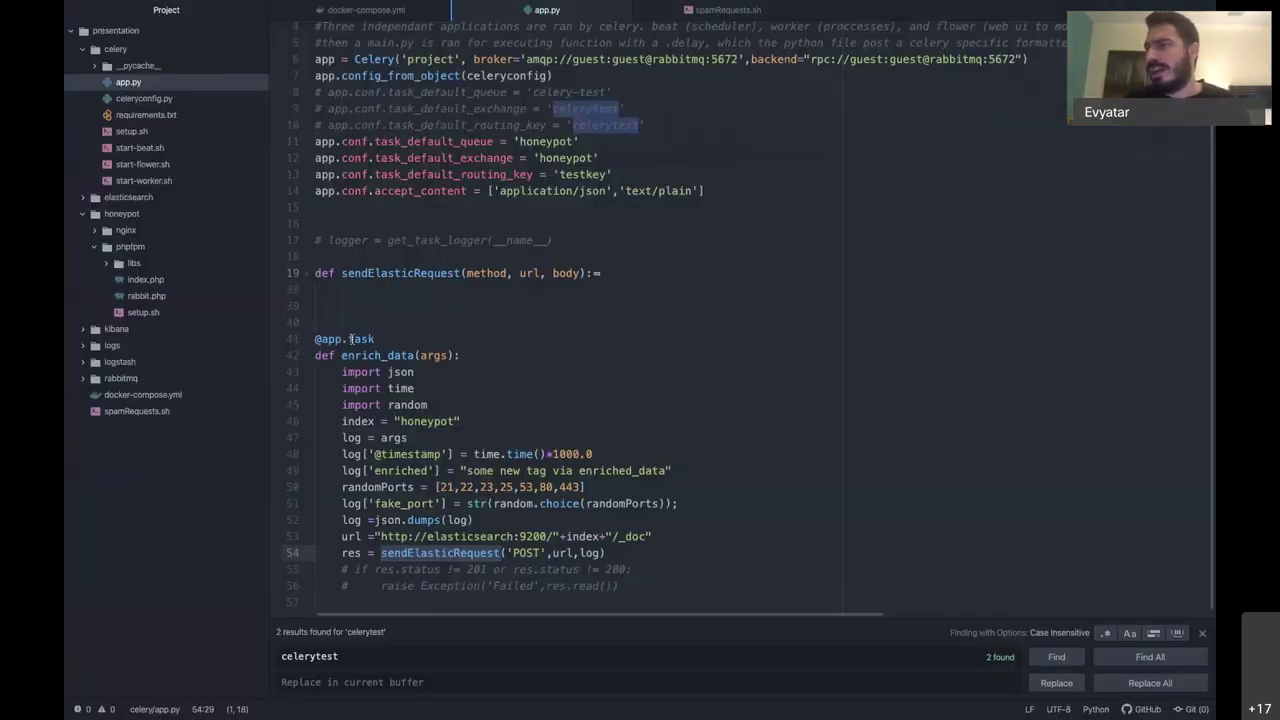
{"action": "left_click", "coordinate": [721, 503]}
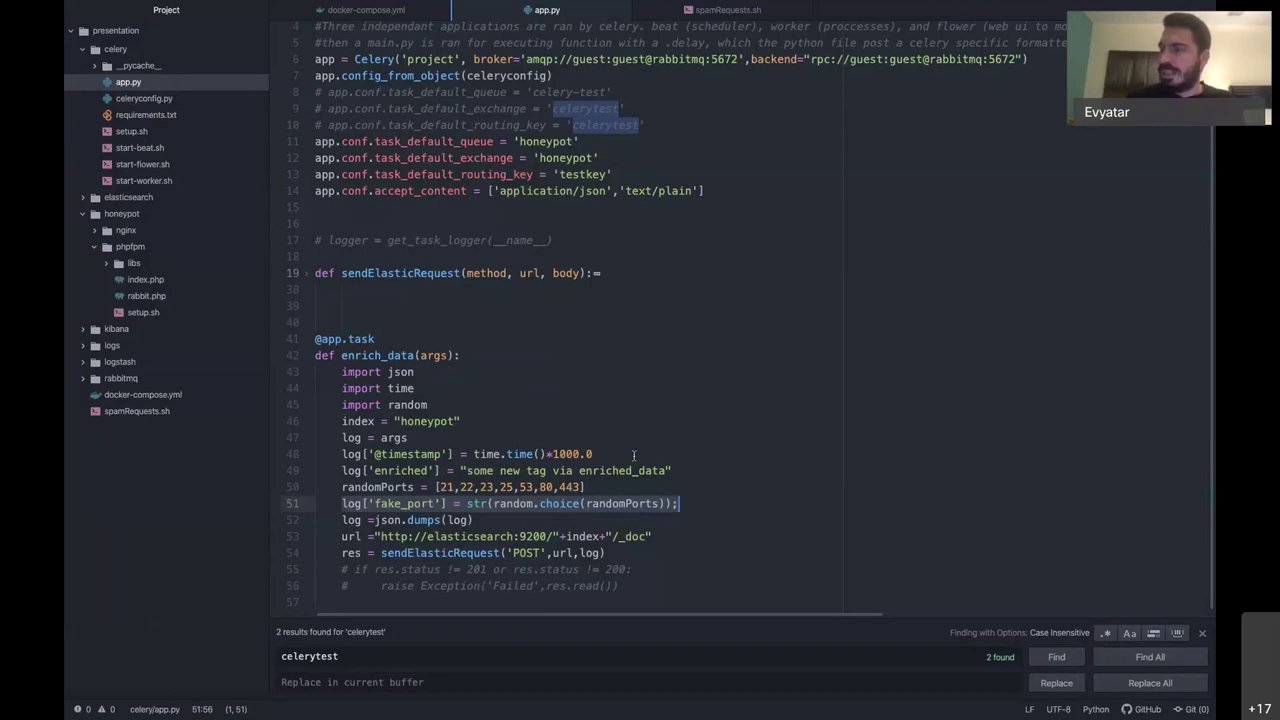
{"action": "key", "text": "super+Tab"}
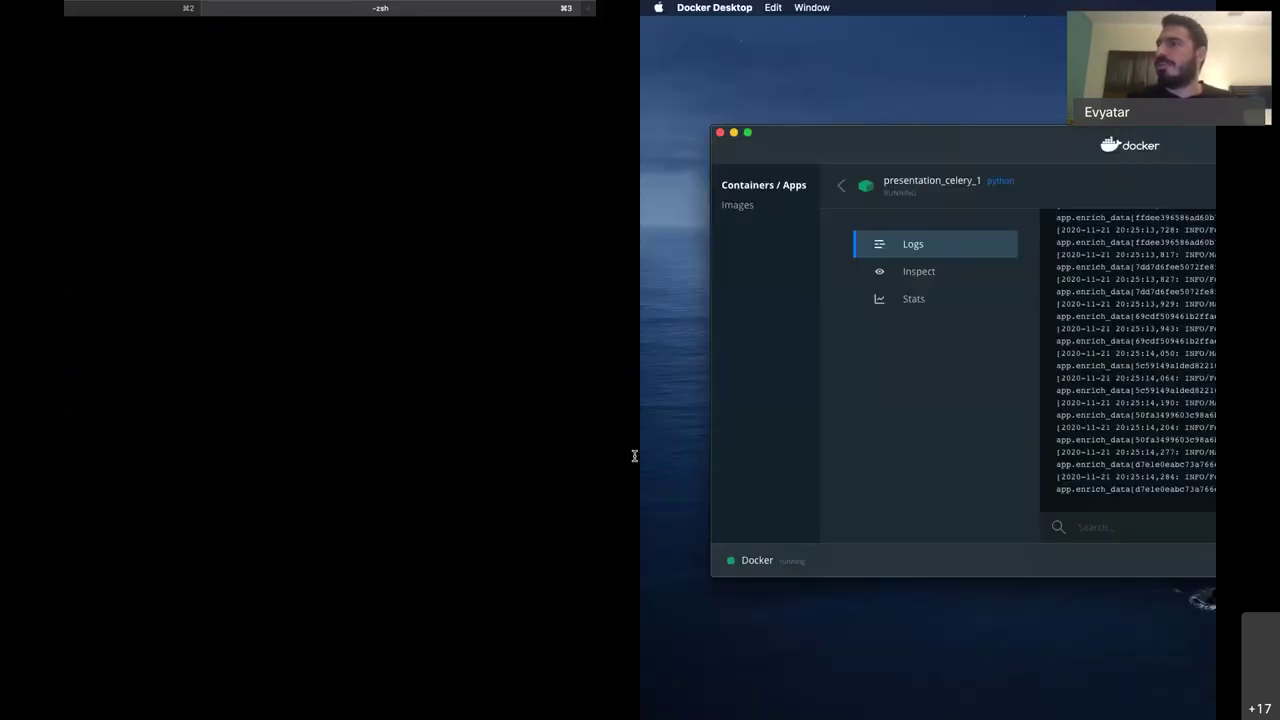
{"action": "key", "text": "super+Tab"}
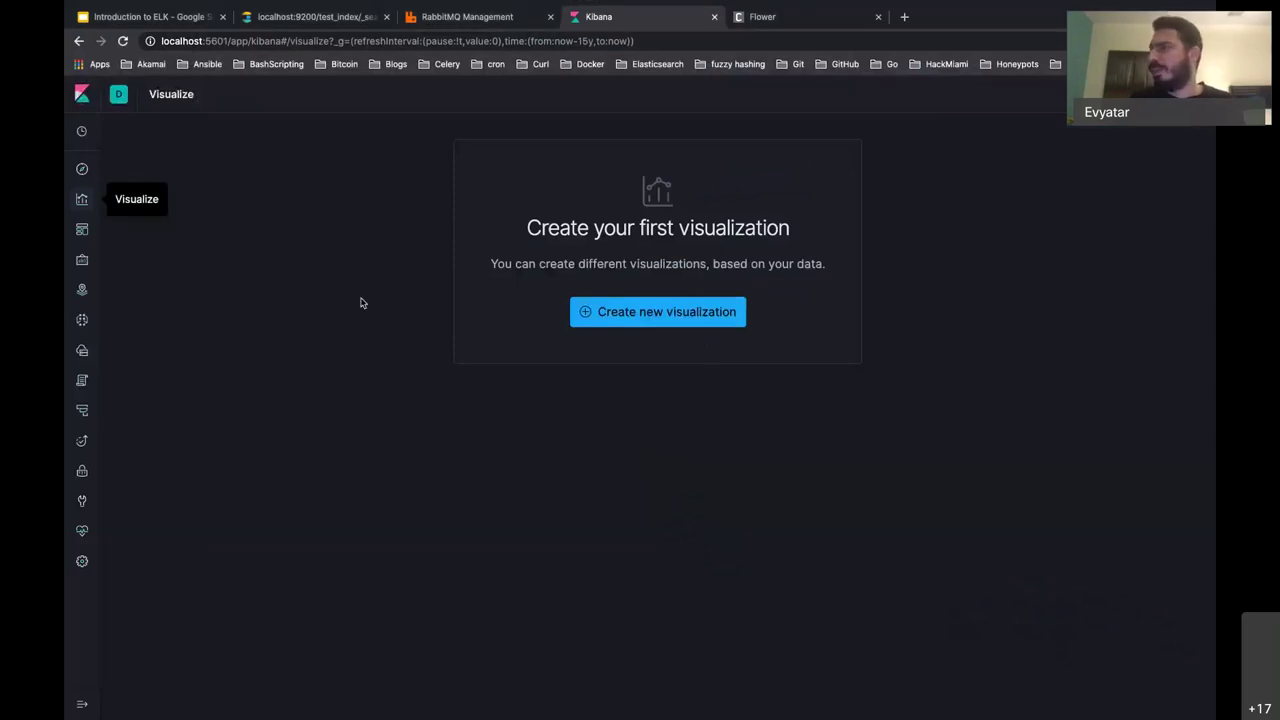
Step: Create a new pie visualization using the honeypot* index pattern as its source
{"action": "left_click", "coordinate": [645, 312]}
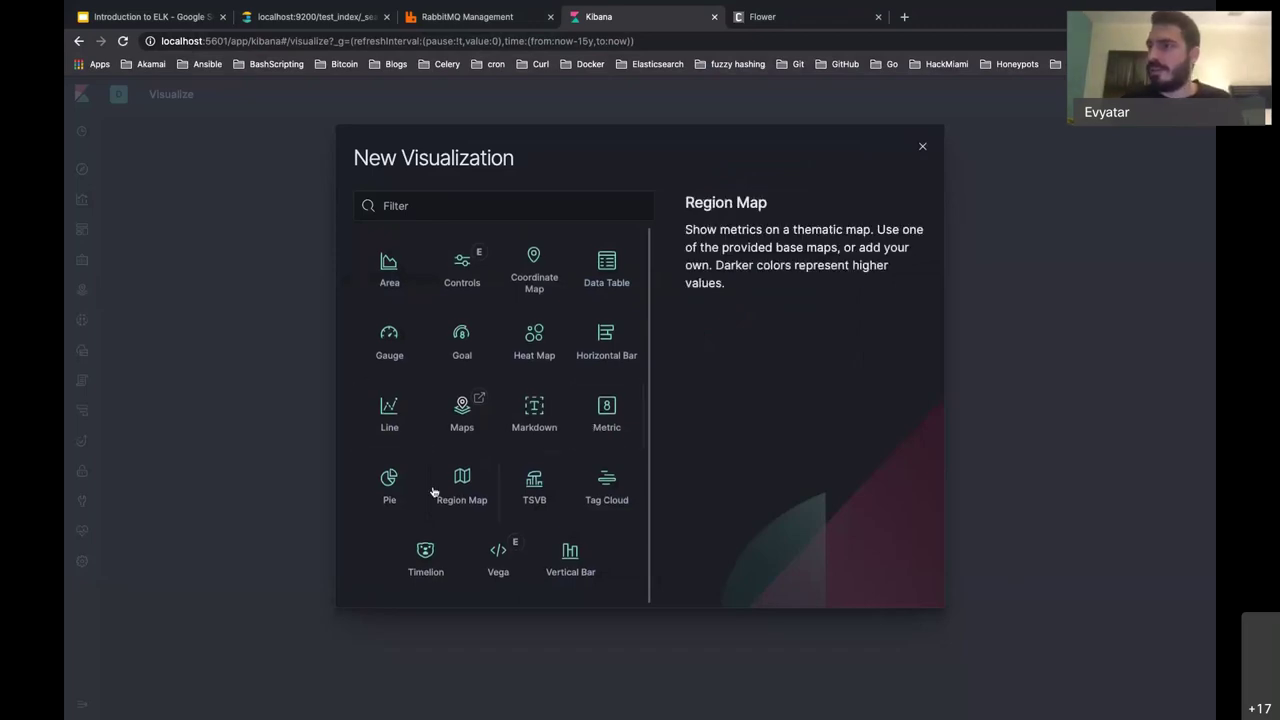
{"action": "left_click", "coordinate": [387, 488]}
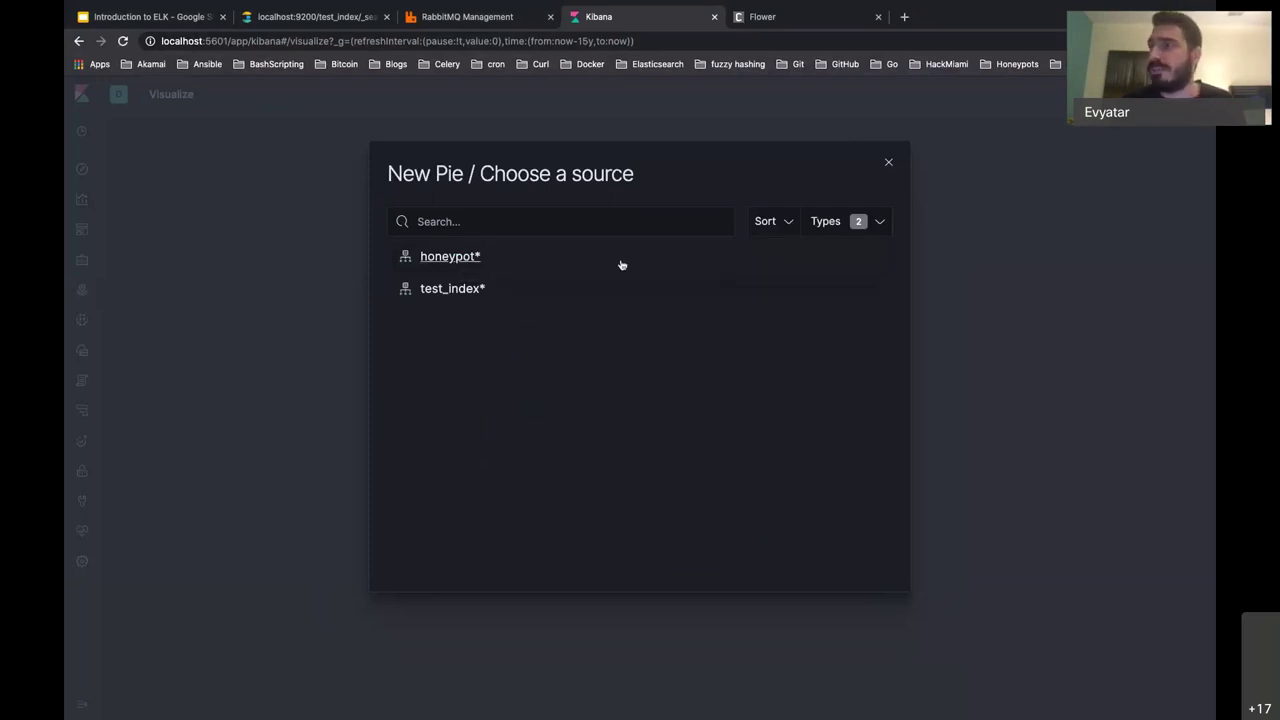
{"action": "left_click", "coordinate": [463, 259]}
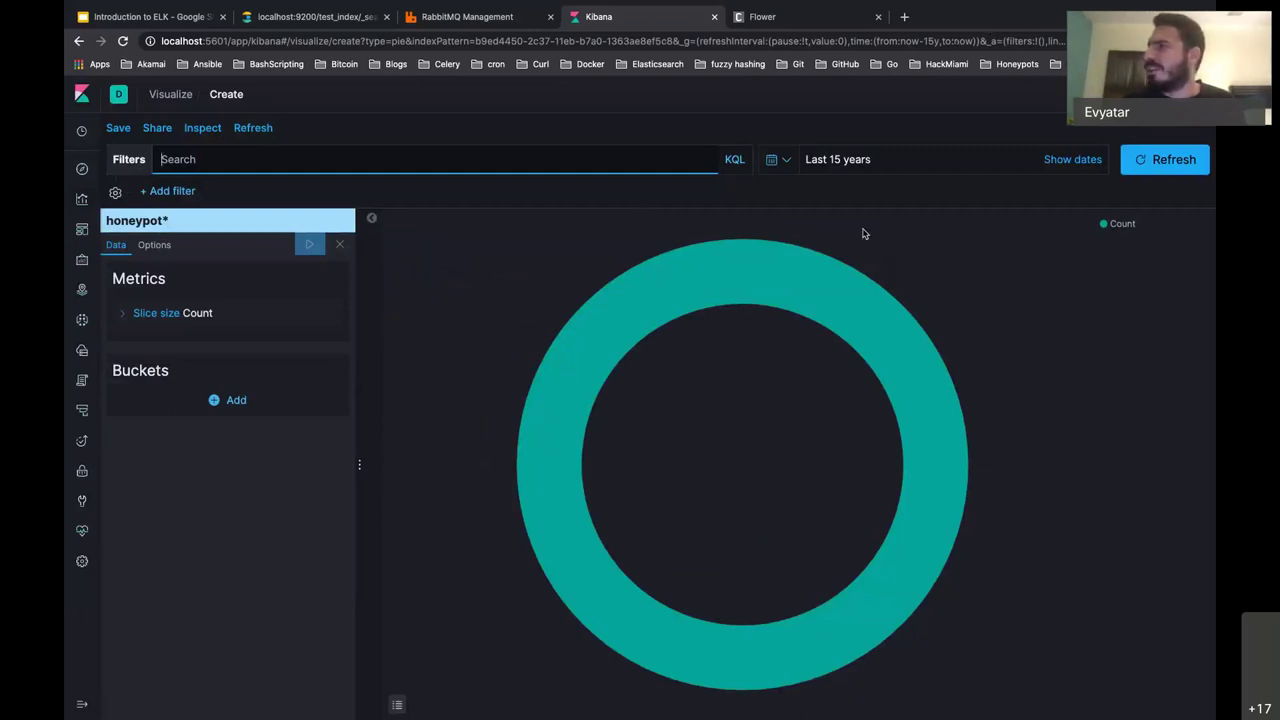
{"action": "left_click", "coordinate": [866, 170]}
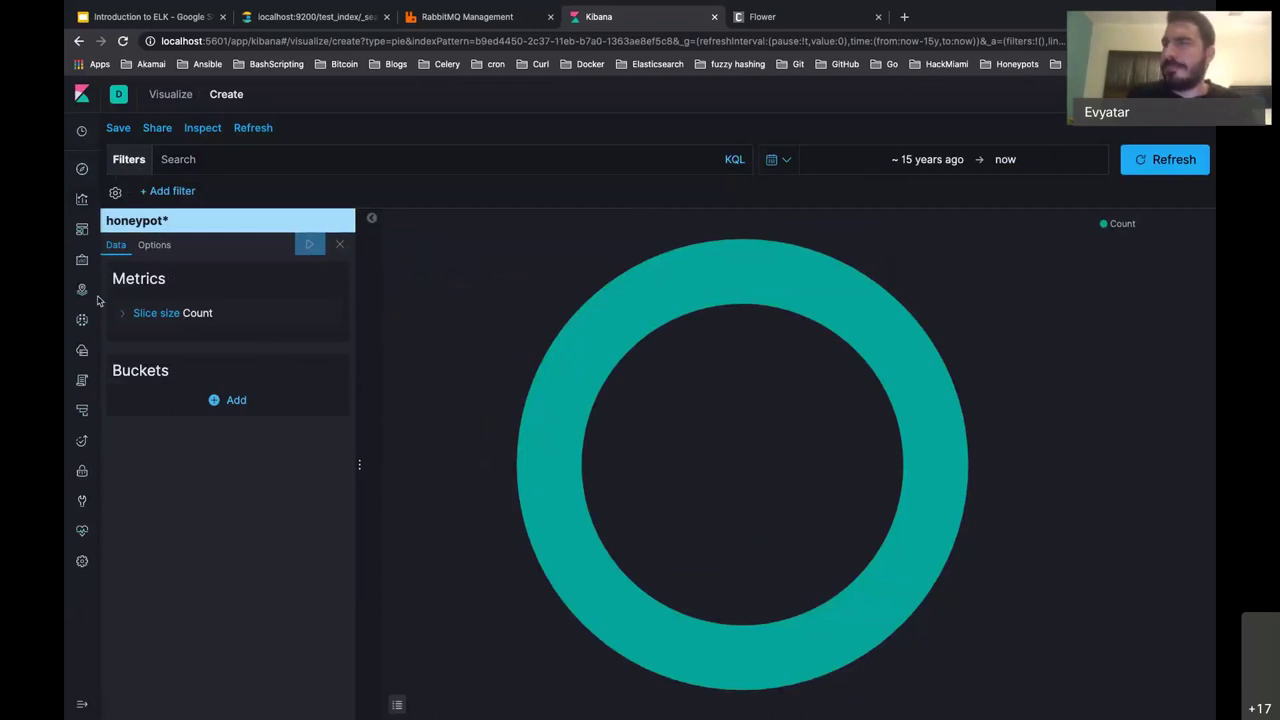
Step: Add a Split slices bucket to the pie chart with the Terms aggregation
{"action": "left_click", "coordinate": [236, 402]}
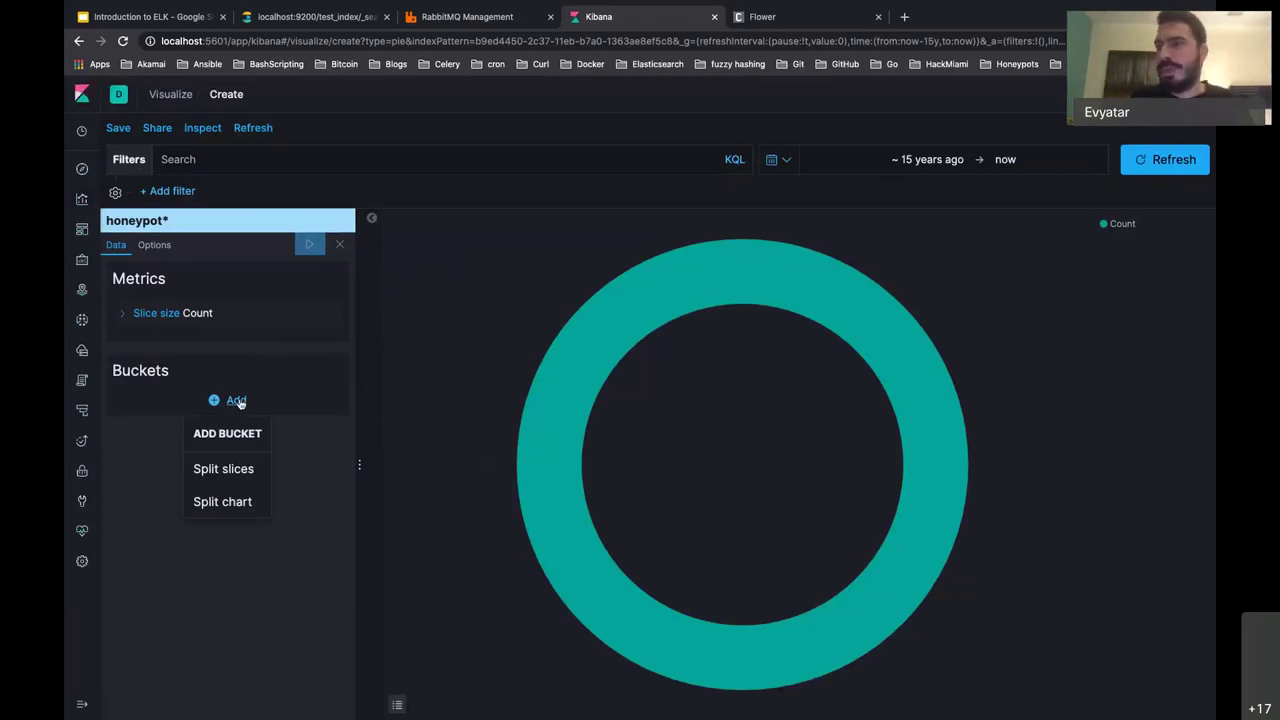
{"action": "left_click", "coordinate": [242, 472]}
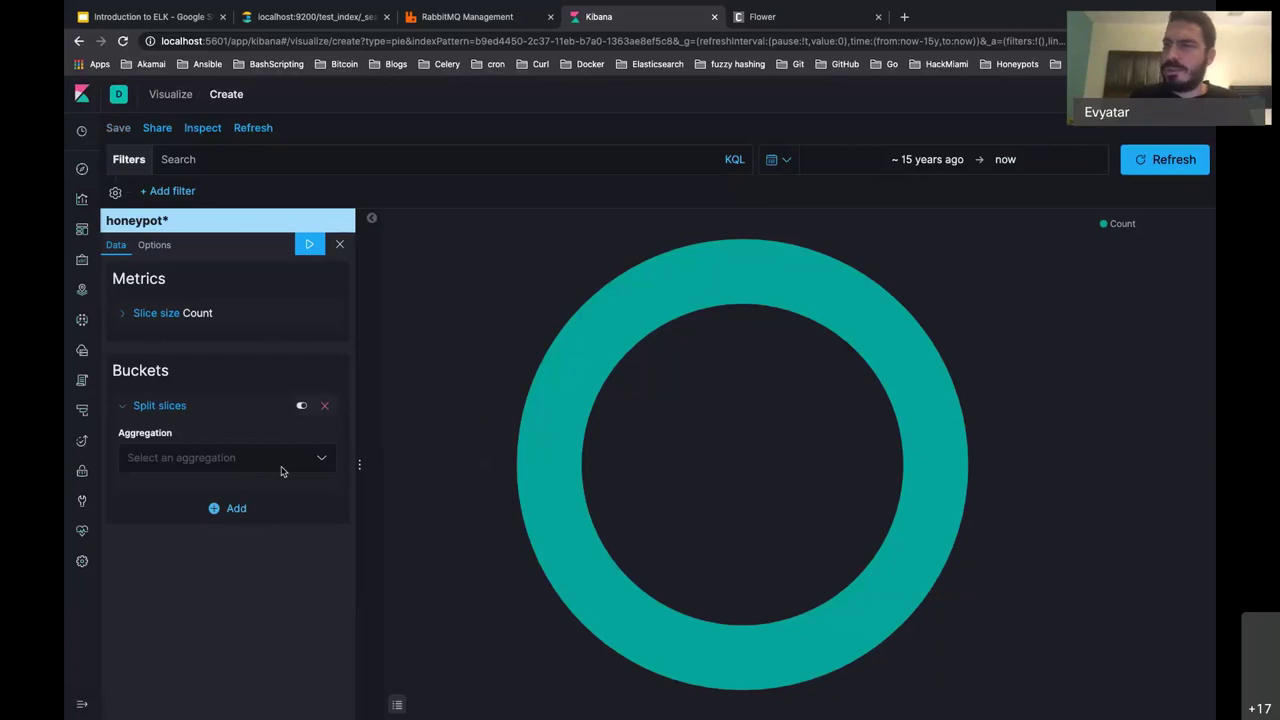
{"action": "left_click", "coordinate": [282, 462]}
{"action": "scroll", "coordinate": [200, 580], "scroll_direction": "down", "scroll_amount": 1}
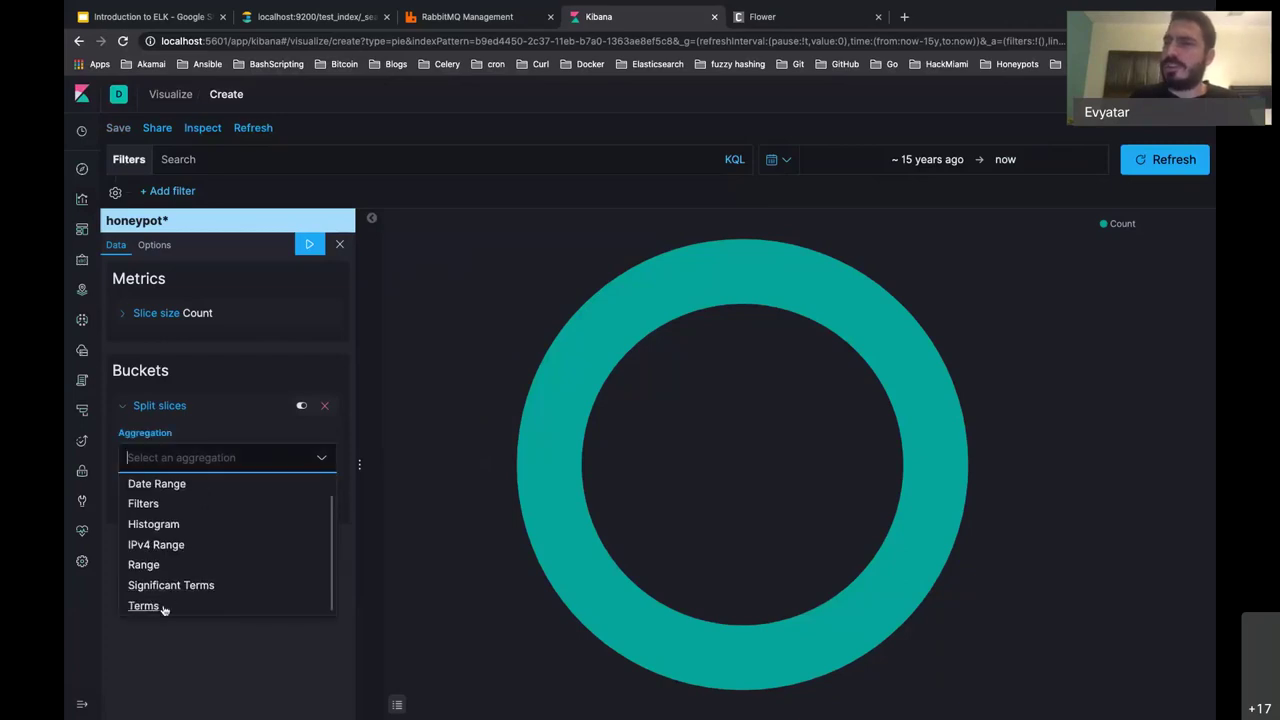
{"action": "left_click", "coordinate": [143, 606]}
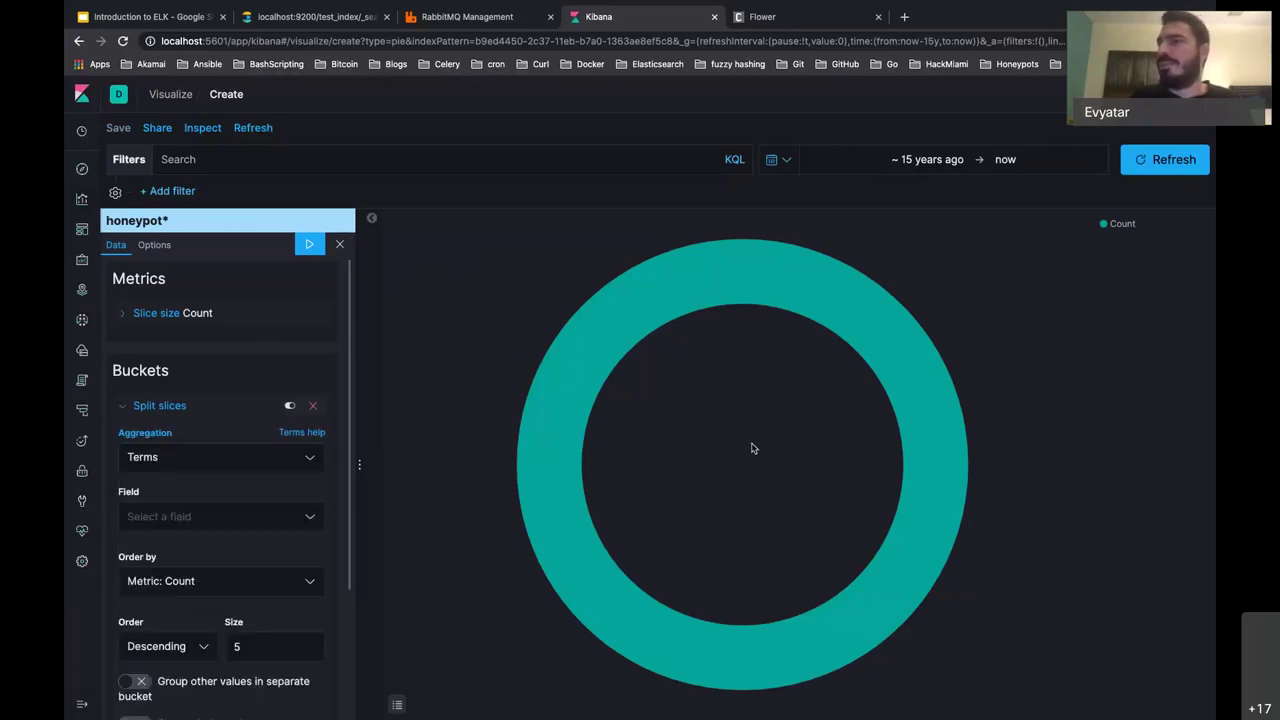
Step: Set the Terms field to fake_port.keyword, apply it to the pie chart and review the remaining bucket settings
{"action": "scroll", "coordinate": [236, 421], "scroll_direction": "down", "scroll_amount": 1}
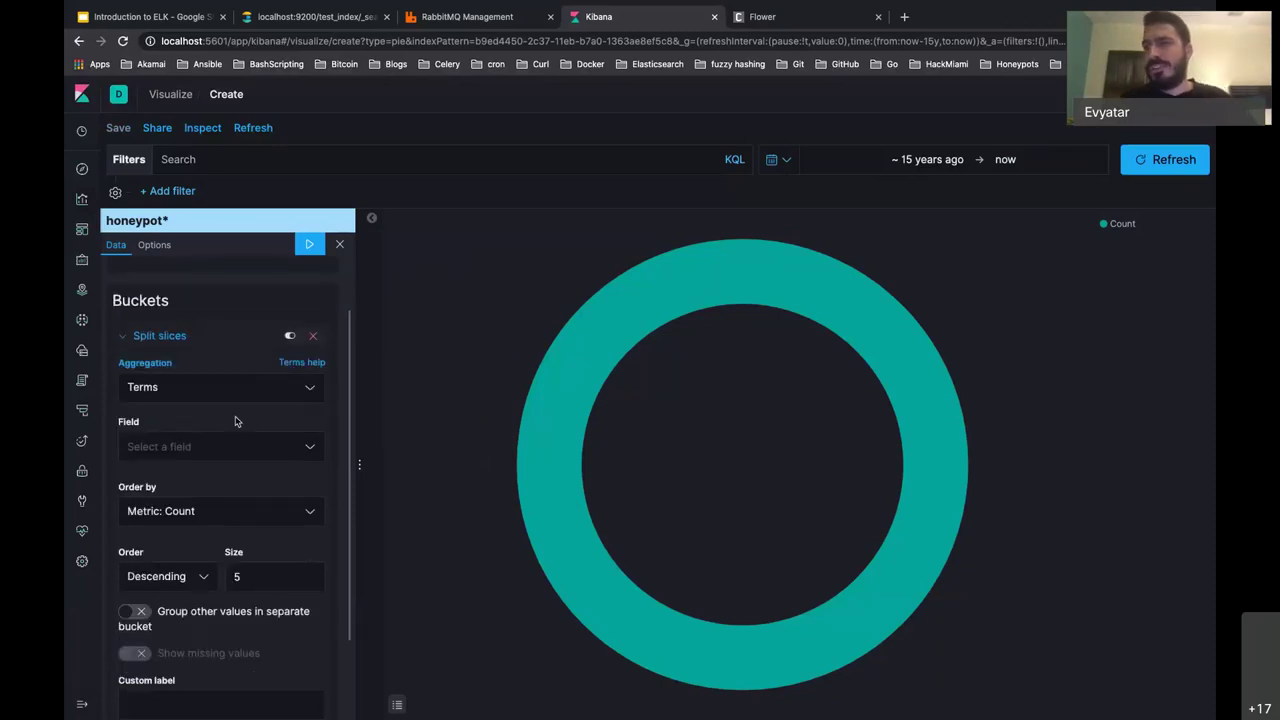
{"action": "left_click", "coordinate": [196, 447]}
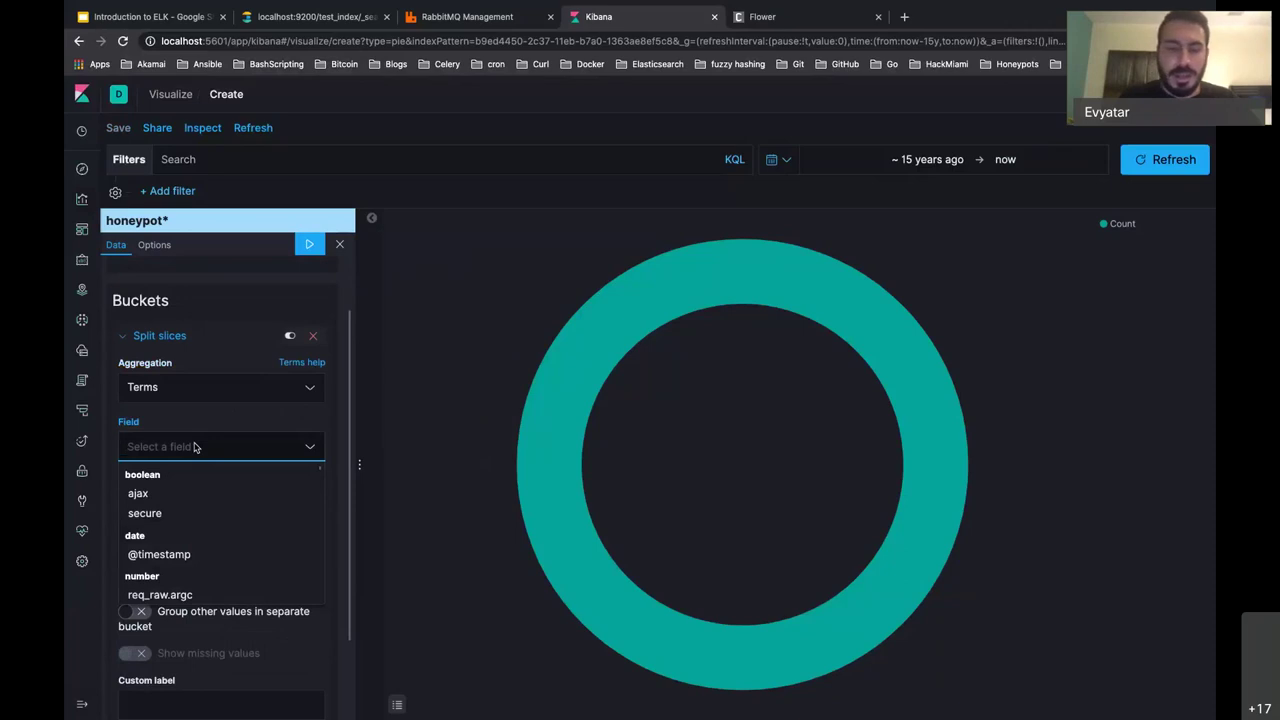
{"action": "type", "text": "f"}
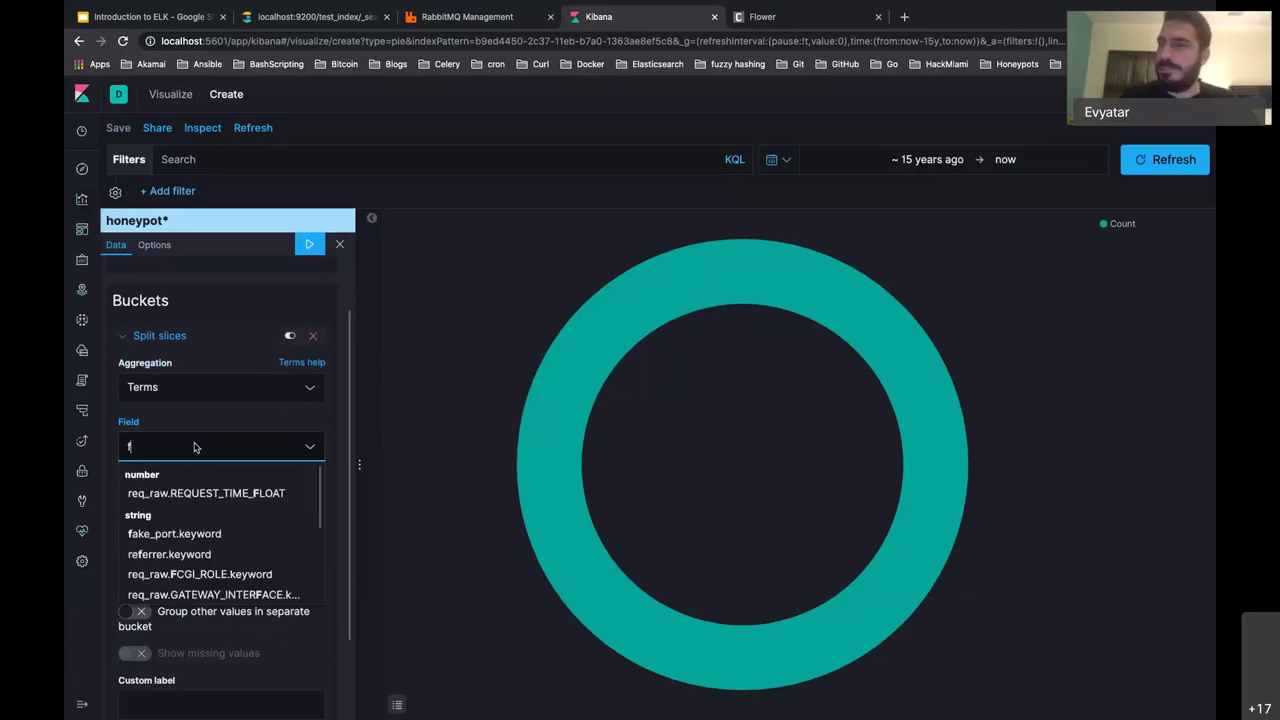
{"action": "type", "text": "ak"}
{"action": "key", "text": "Down"}
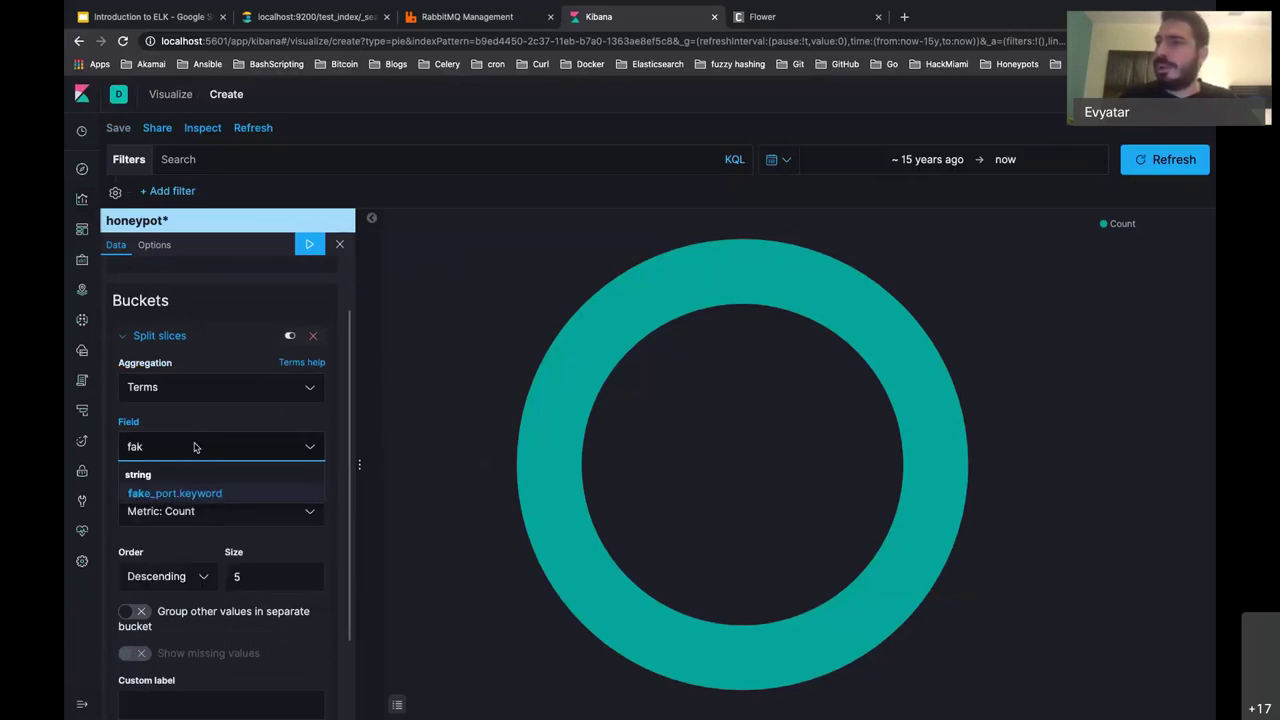
{"action": "key", "text": "Return"}
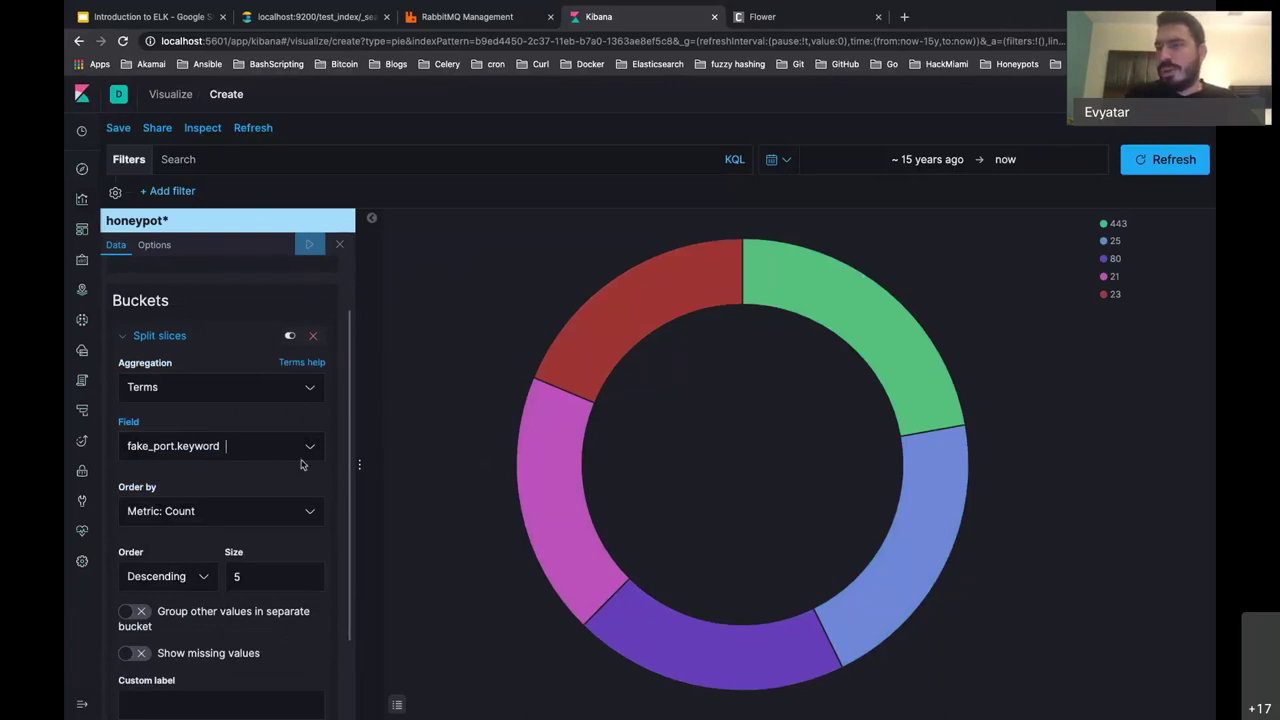
{"action": "scroll", "coordinate": [301, 464], "scroll_direction": "down", "scroll_amount": 3}
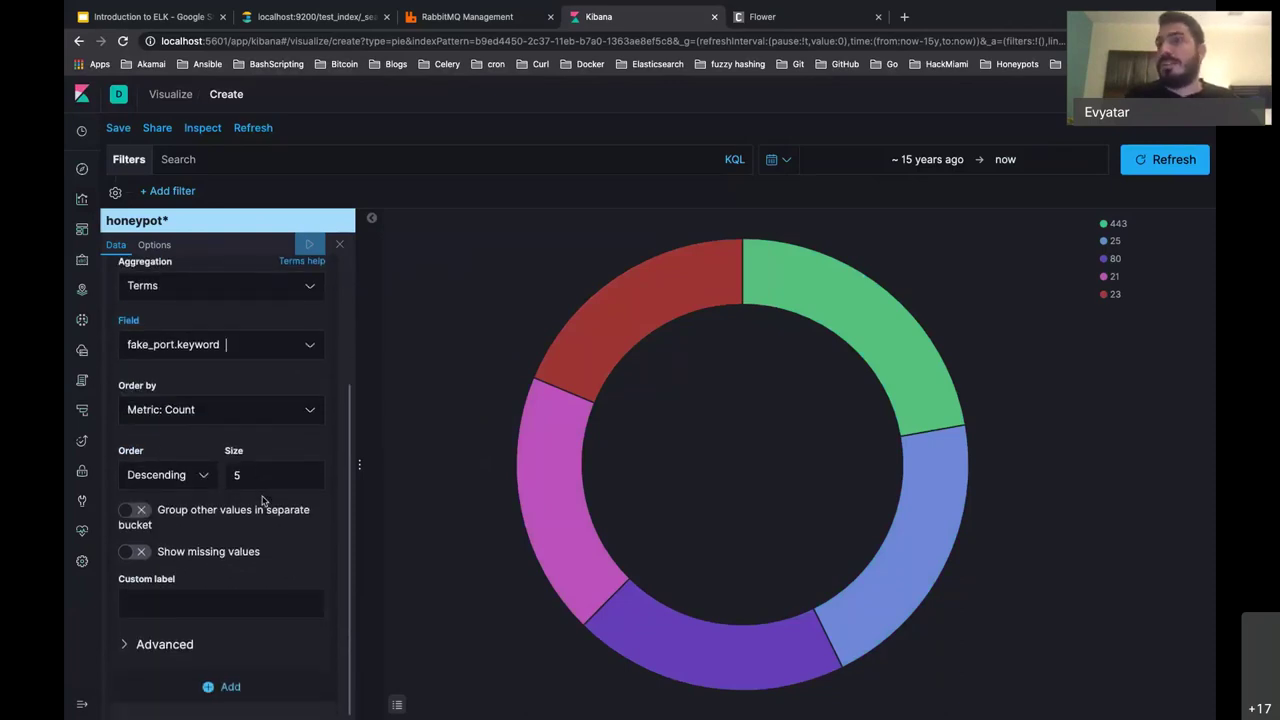
{"action": "scroll", "coordinate": [171, 266], "scroll_direction": "up", "scroll_amount": 2}
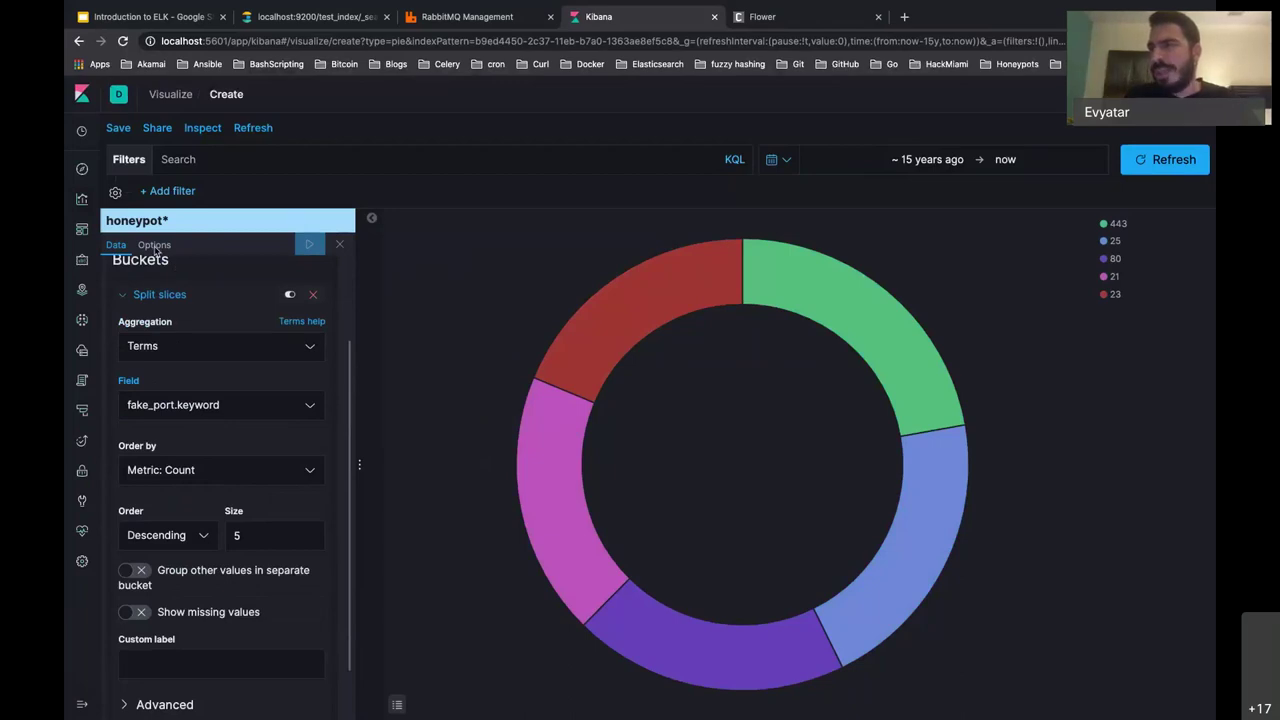
Step: Enable Show Labels in the pie chart's label settings and apply the change to the chart
{"action": "left_click", "coordinate": [155, 246]}
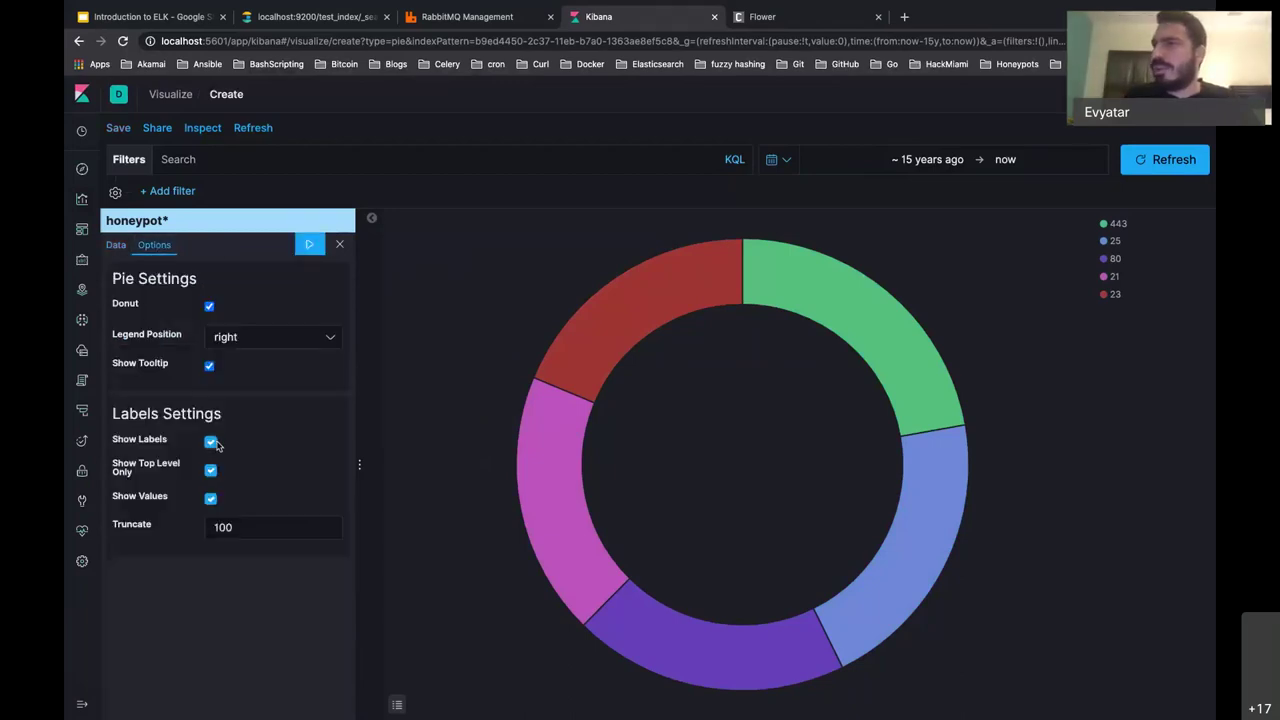
{"action": "left_click", "coordinate": [309, 244]}
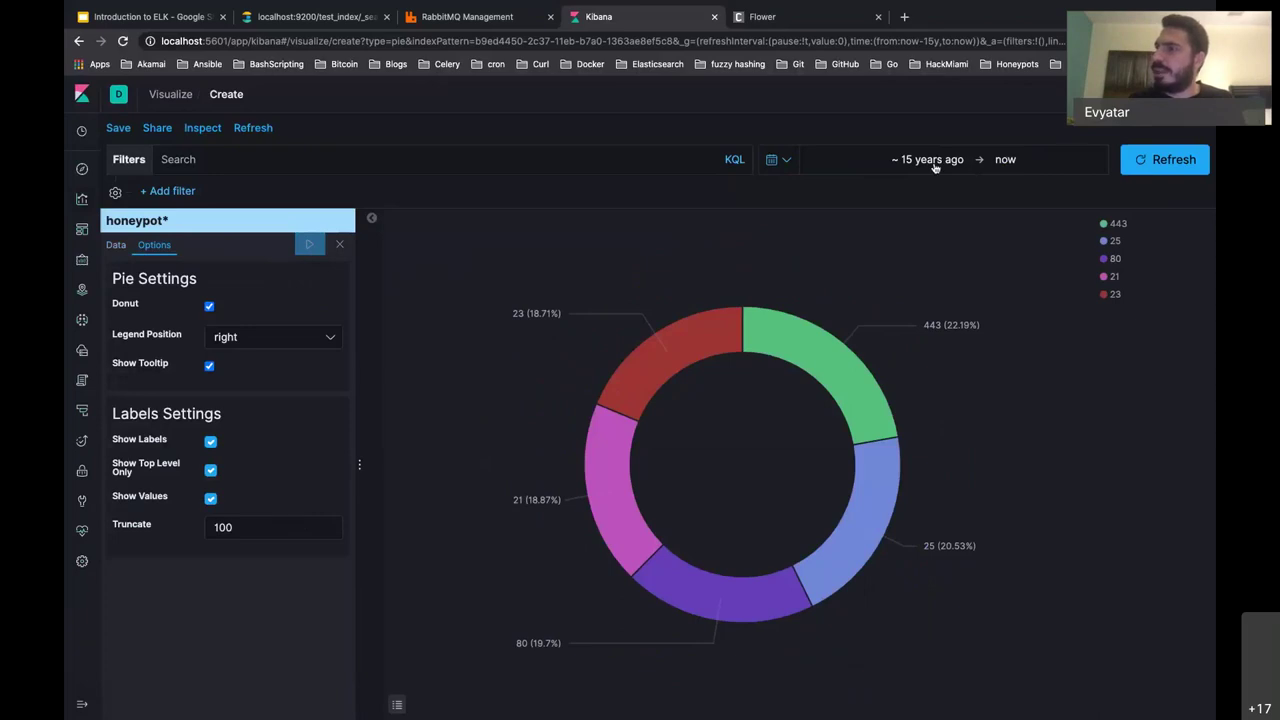
{"action": "mouse_move", "coordinate": [604, 455]}
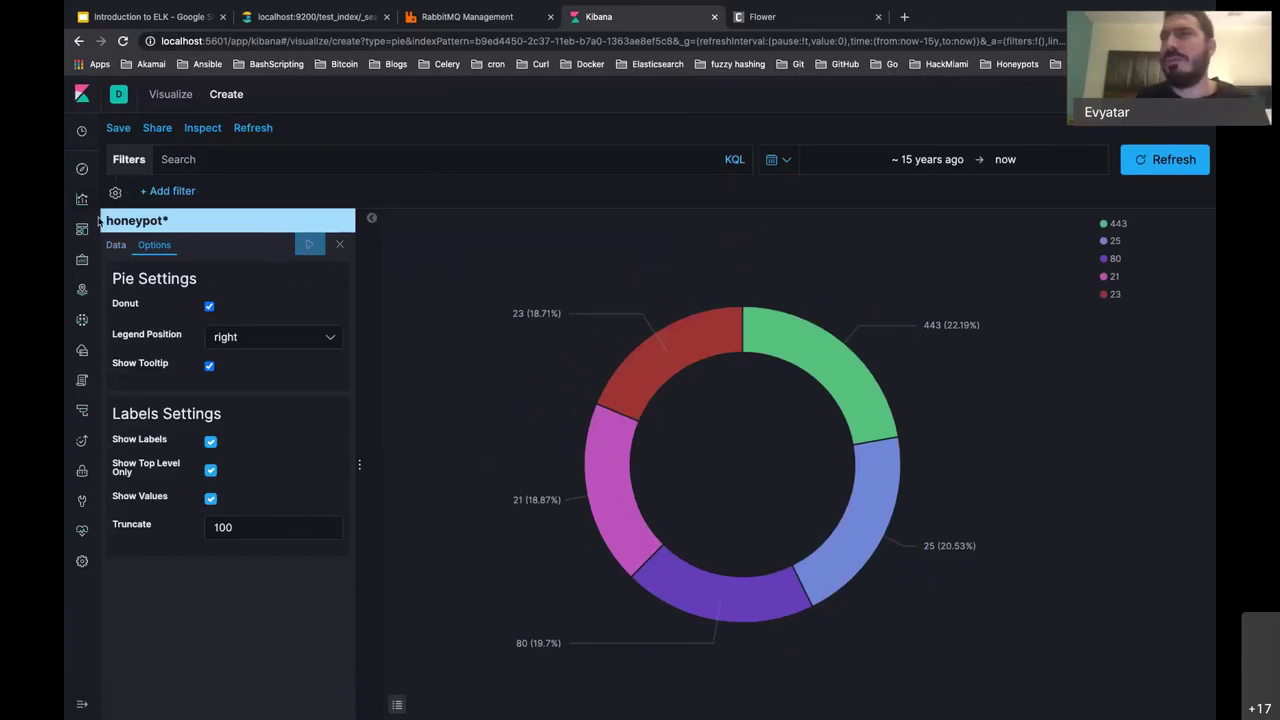
Step: Save the pie chart visualization with the title pie
{"action": "left_click", "coordinate": [118, 129]}
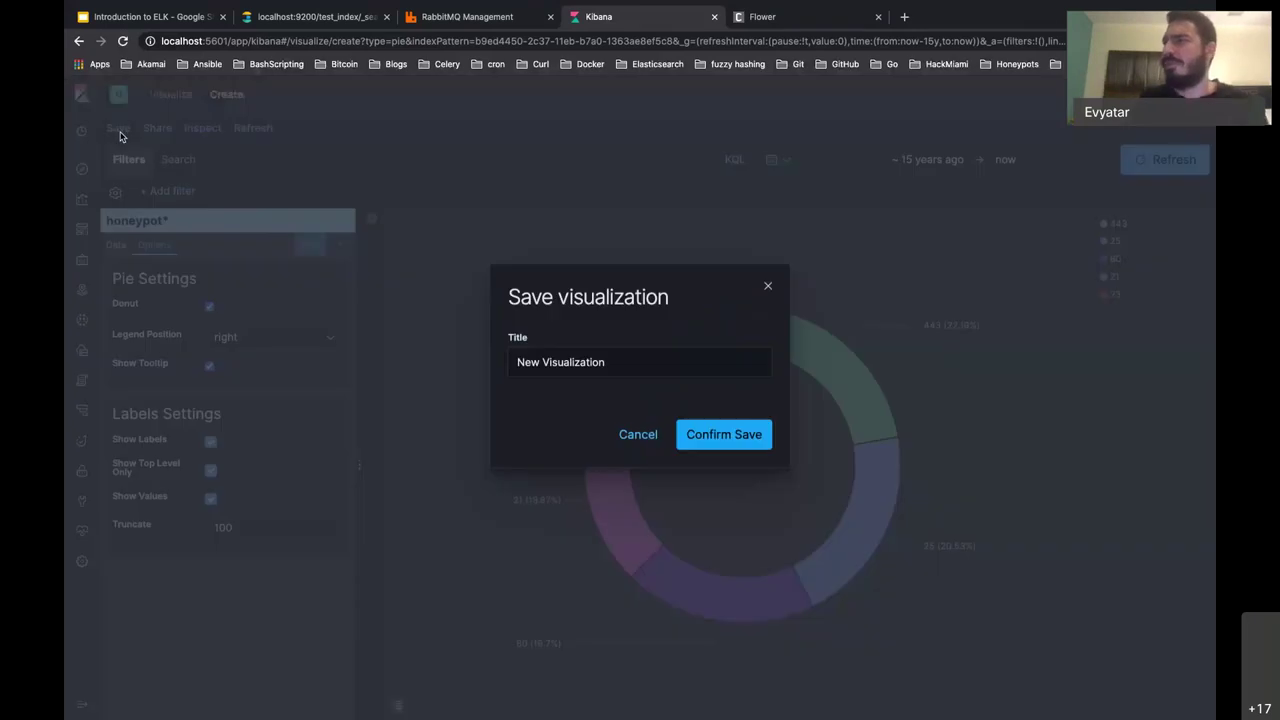
{"action": "triple_click", "coordinate": [620, 373]}
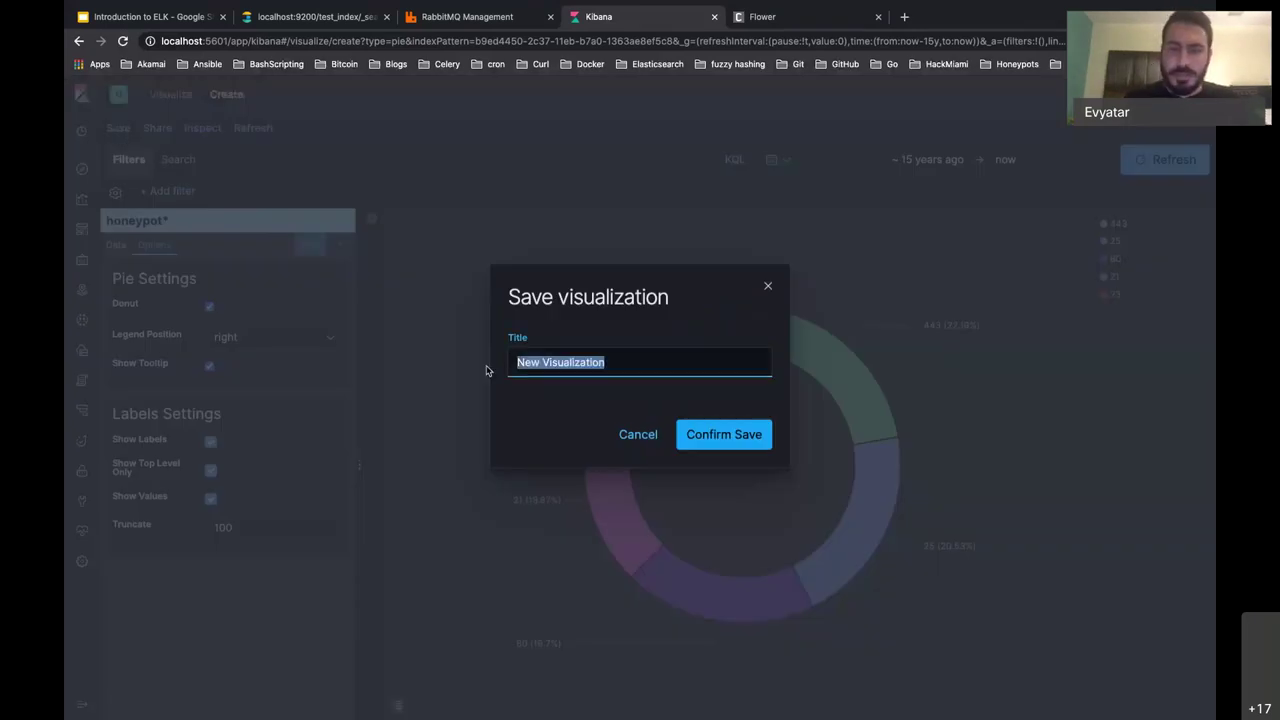
{"action": "type", "text": "pie"}
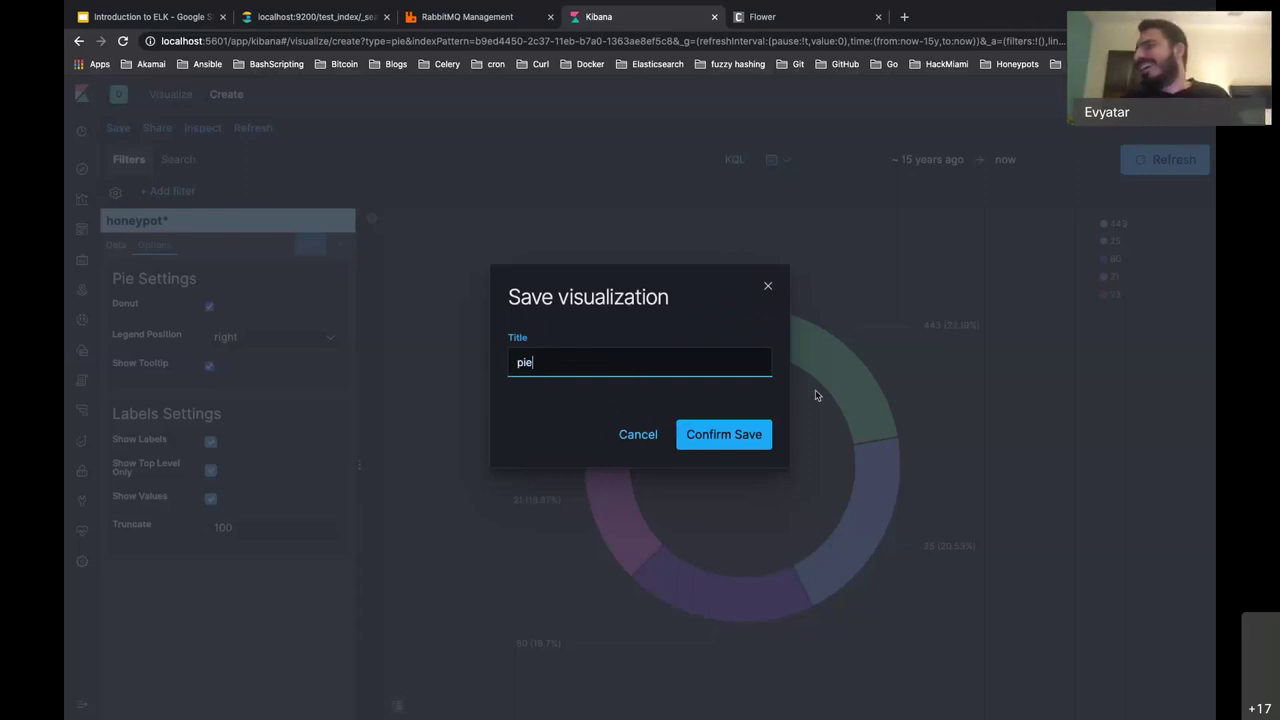
{"action": "left_click", "coordinate": [741, 438]}
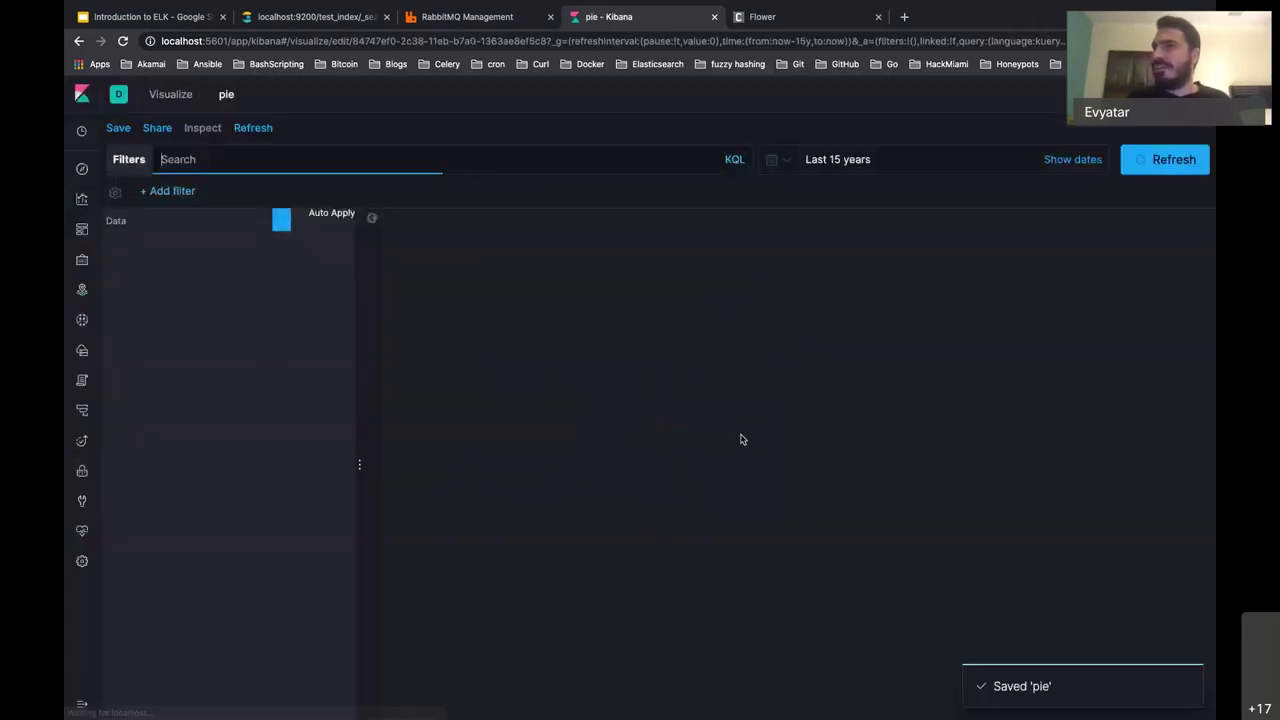
Step: Review the permalink sharing options for the saved pie visualization, including the Short URL setting, and close them
{"action": "left_click", "coordinate": [147, 129]}
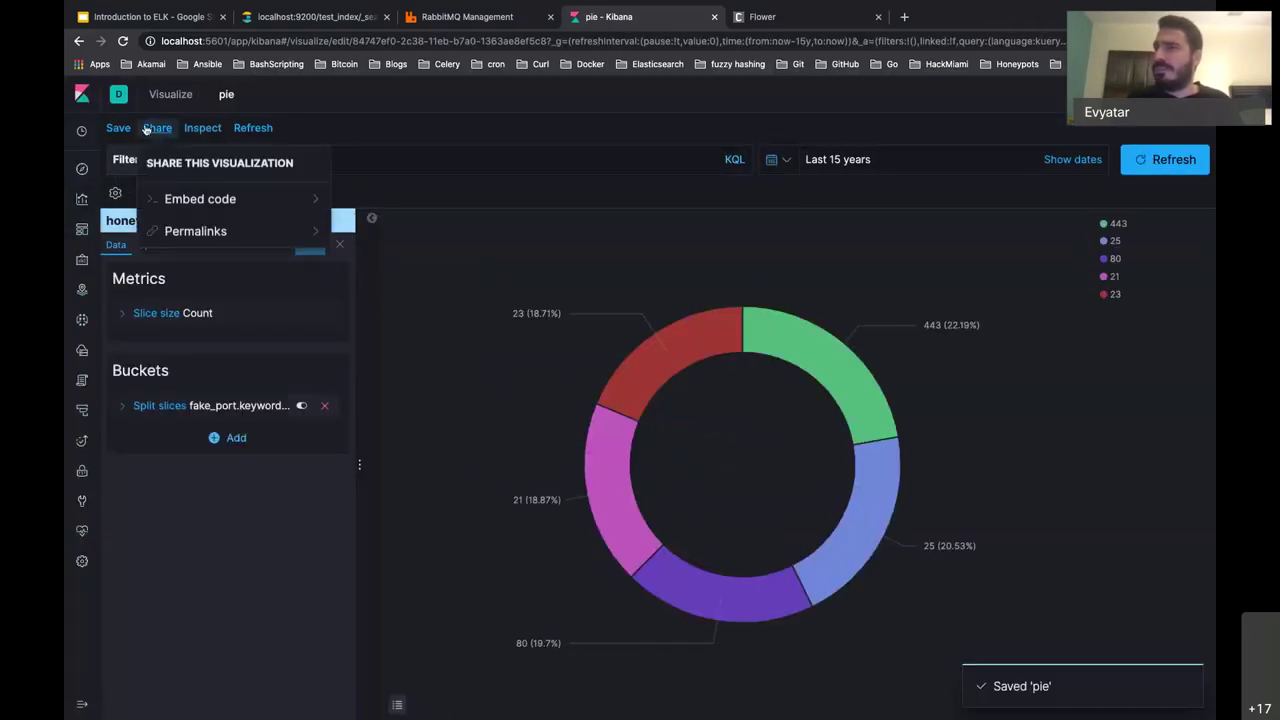
{"action": "left_click", "coordinate": [228, 231]}
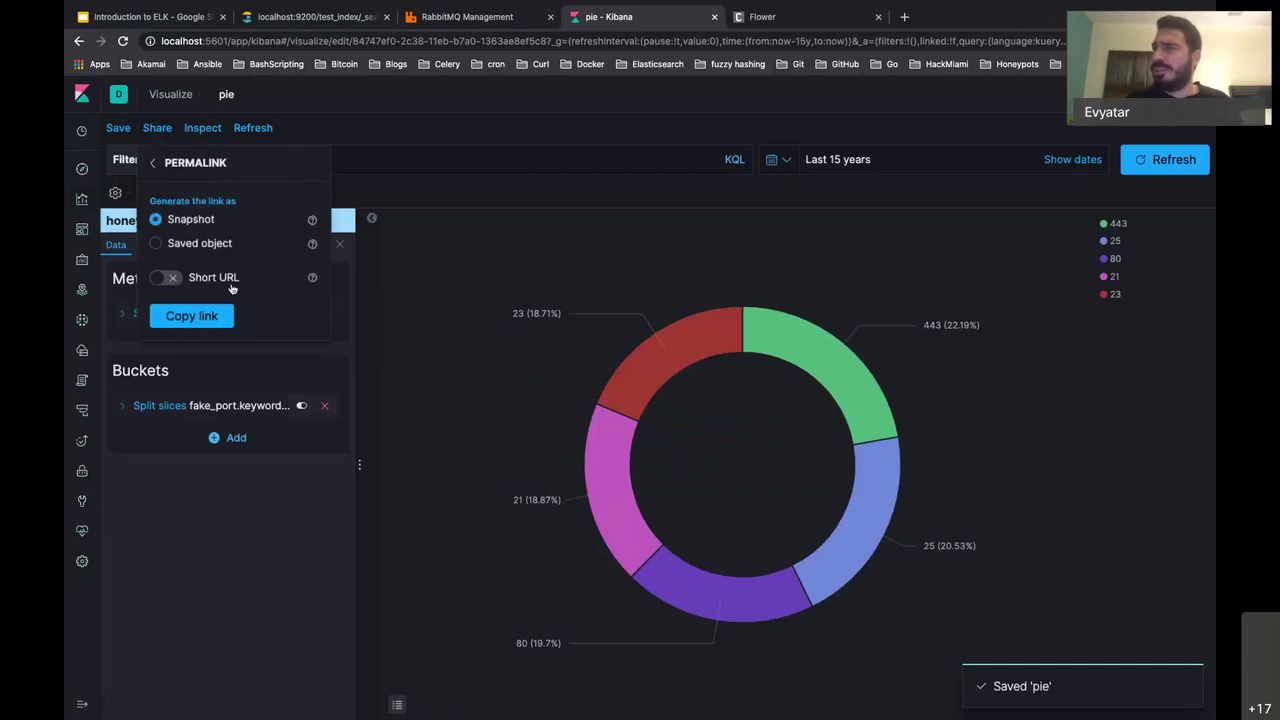
{"action": "left_click", "coordinate": [166, 278]}
{"action": "left_click", "coordinate": [430, 200]}
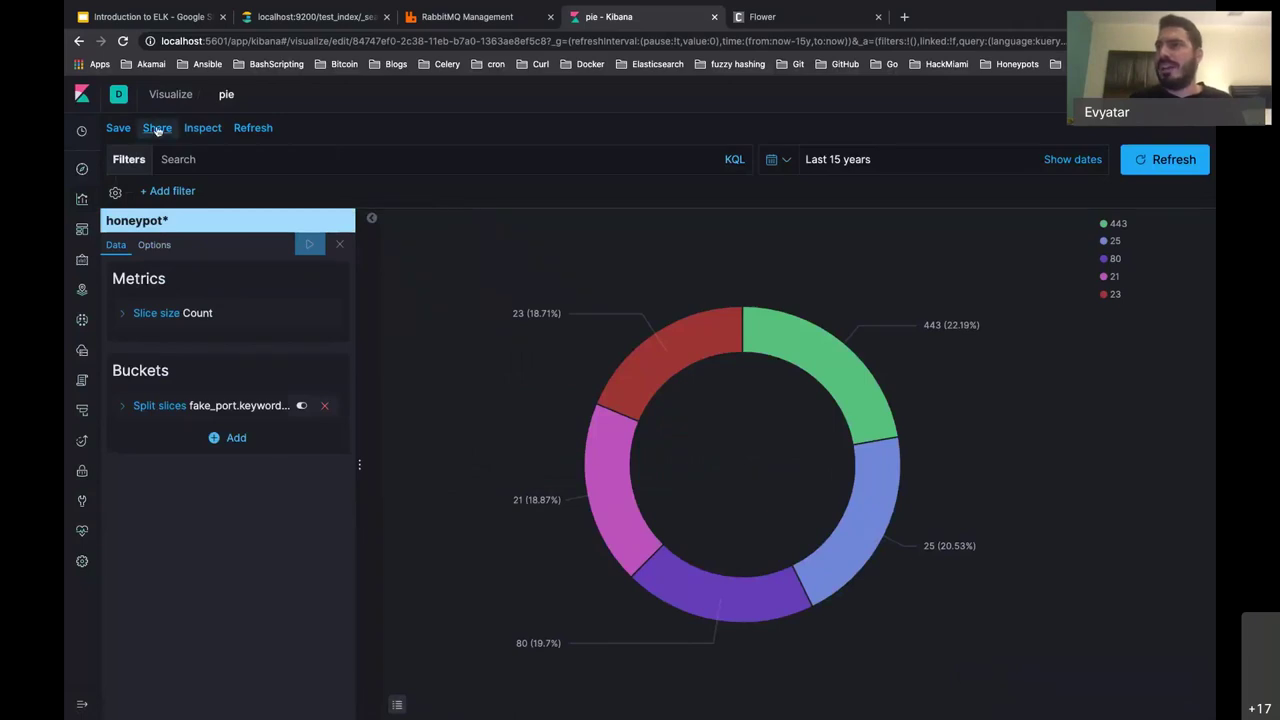
Step: Create a new Metric visualization using the honeypot* index pattern as its source
{"action": "left_click", "coordinate": [83, 204]}
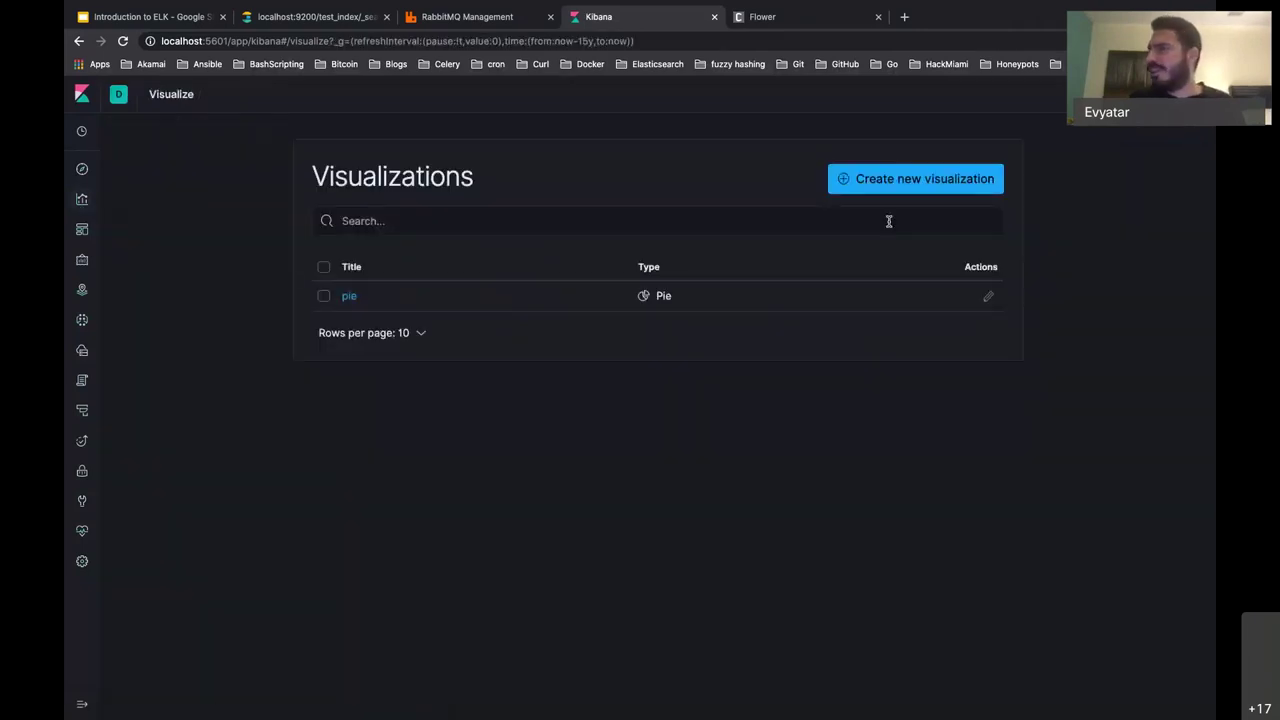
{"action": "left_click", "coordinate": [890, 180]}
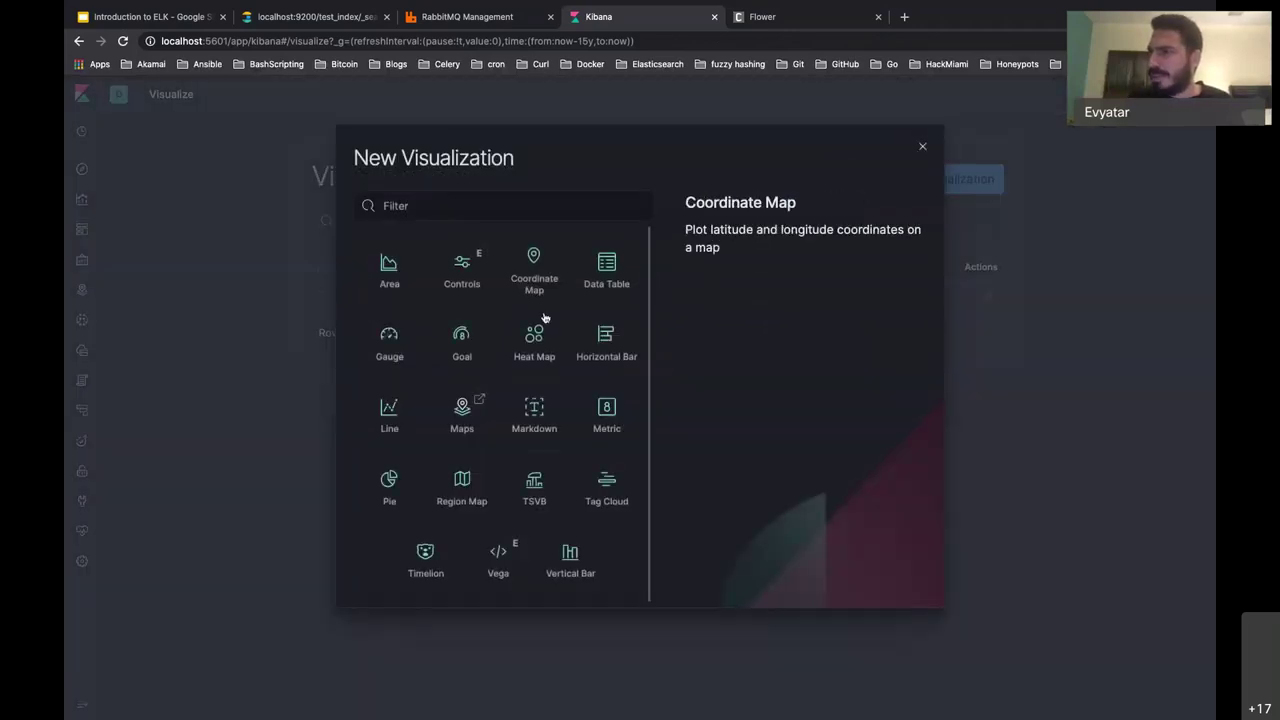
{"action": "left_click", "coordinate": [619, 428]}
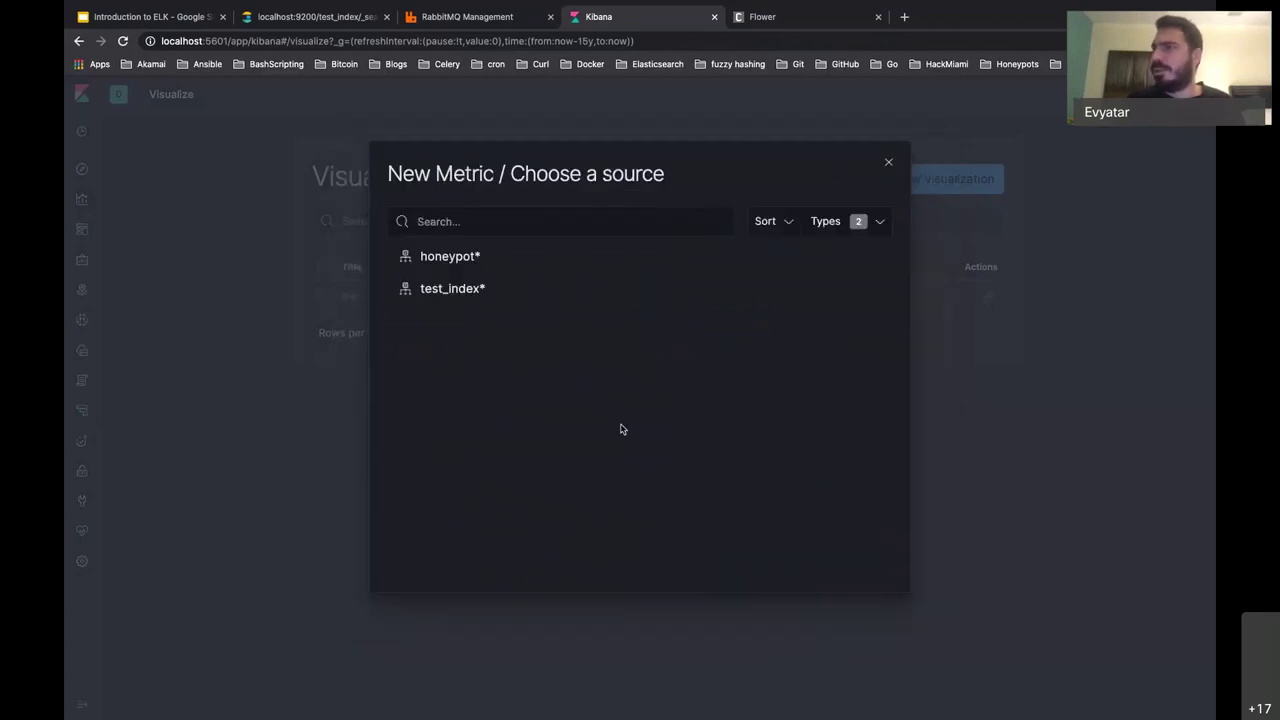
{"action": "left_click", "coordinate": [472, 287]}
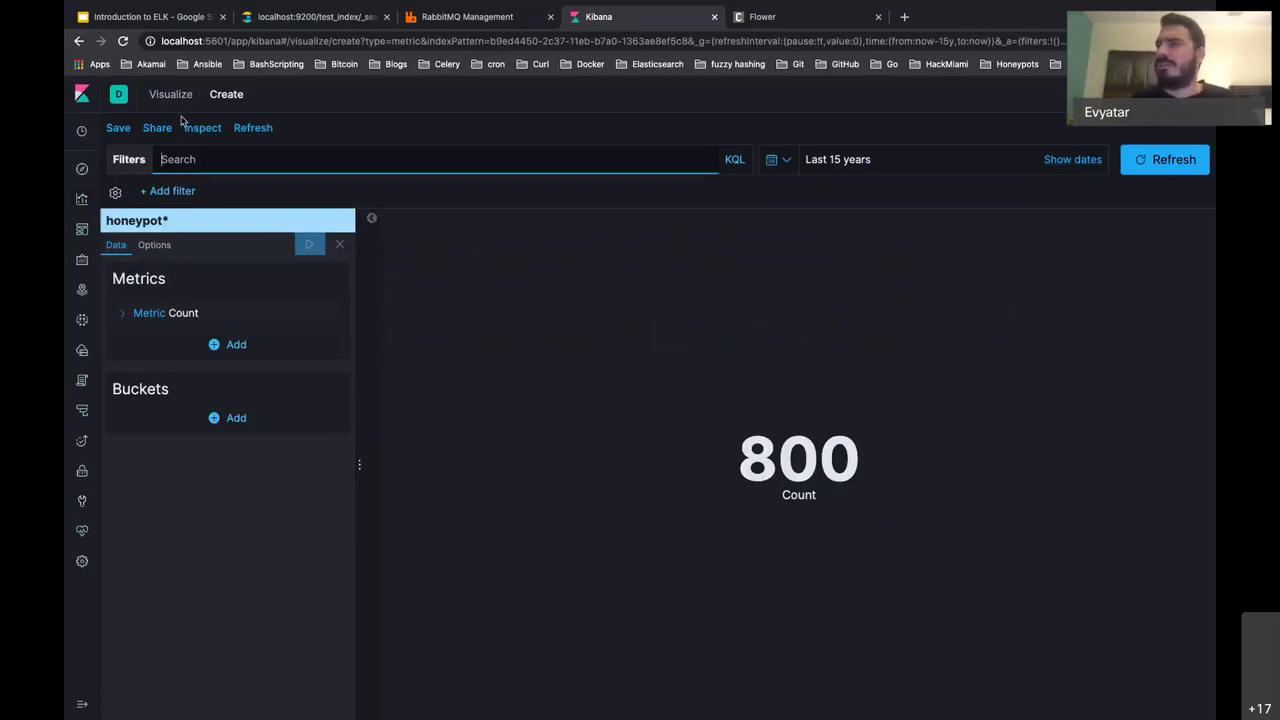
Step: Save the metric visualization with the title log-count
{"action": "left_click", "coordinate": [118, 127]}
{"action": "left_click_drag", "start_coordinate": [611, 361], "coordinate": [481, 363]}
{"action": "type", "text": "count"}
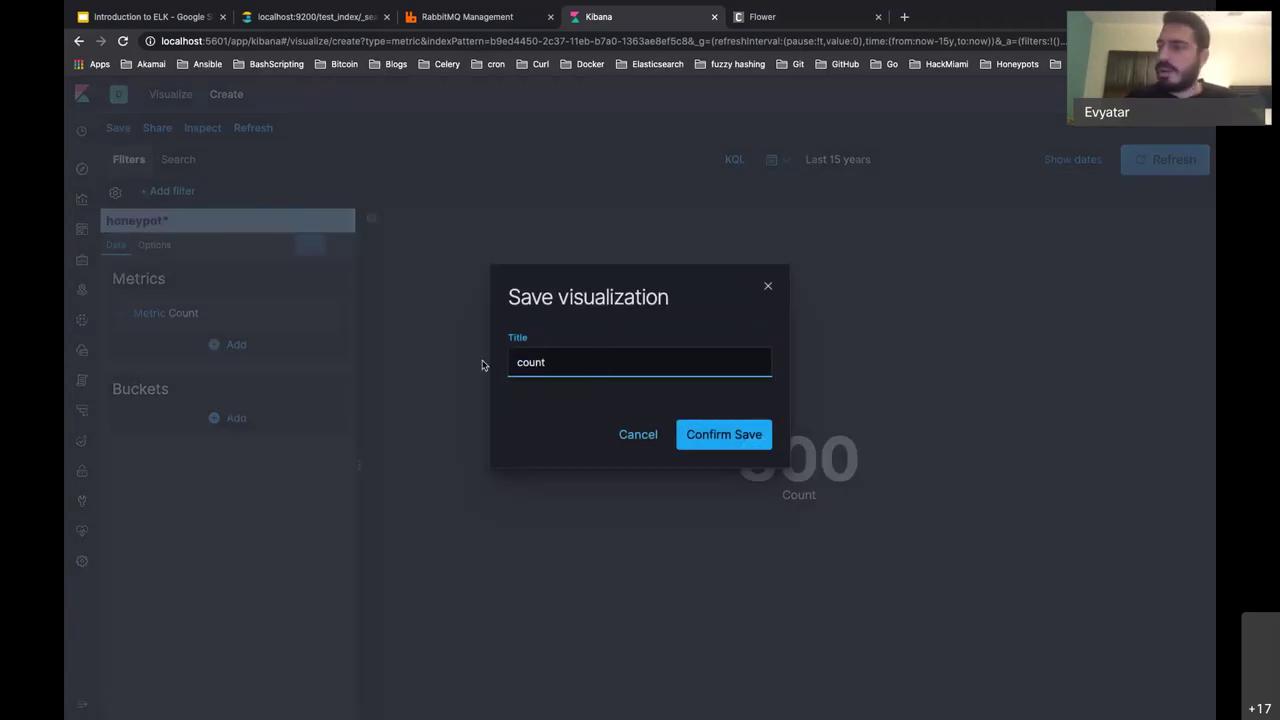
{"action": "key", "text": "BackSpace"}
{"action": "key", "text": "BackSpace"}
{"action": "key", "text": "BackSpace"}
{"action": "key", "text": "BackSpace"}
{"action": "key", "text": "BackSpace"}
{"action": "type", "text": "log"}
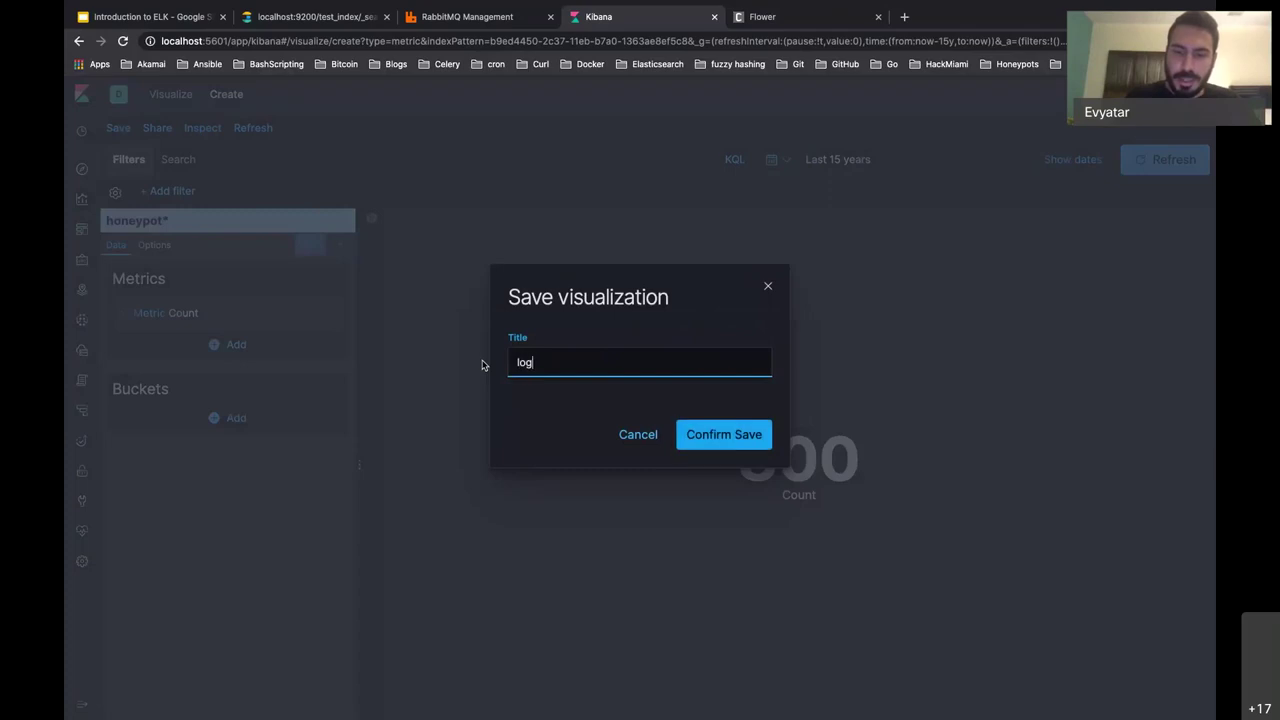
{"action": "type", "text": "-count"}
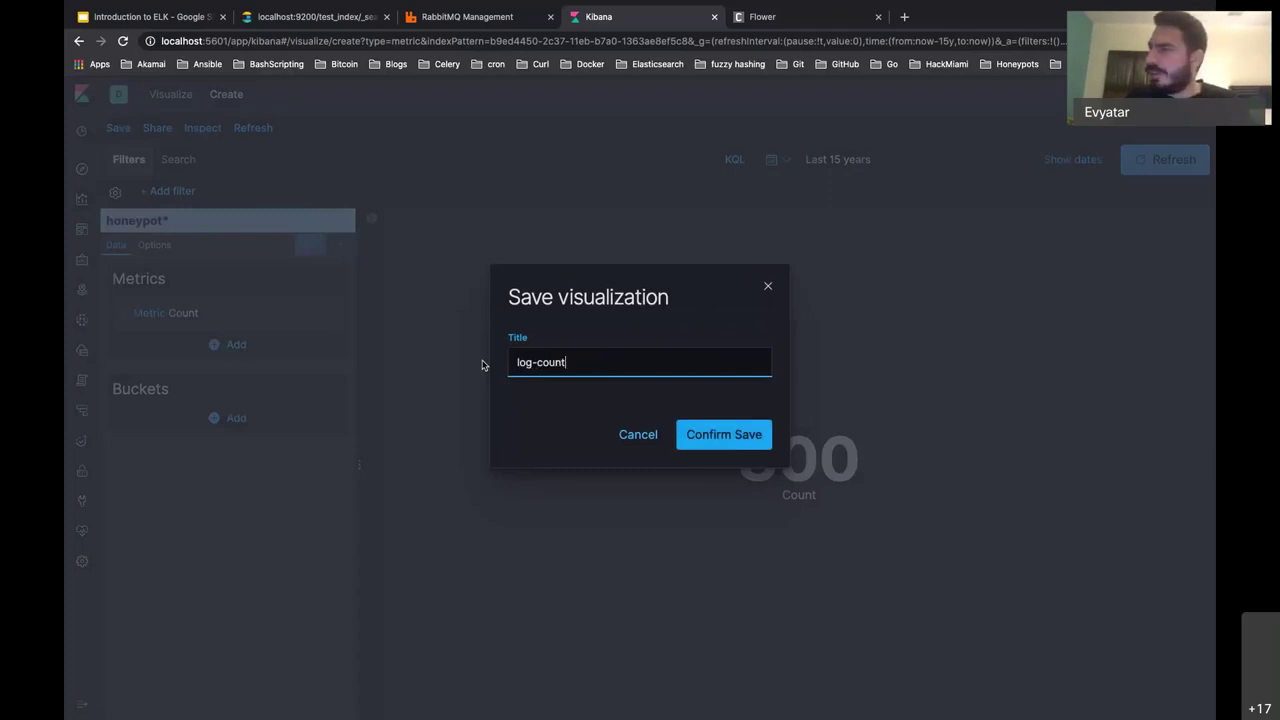
{"action": "left_click", "coordinate": [701, 432]}
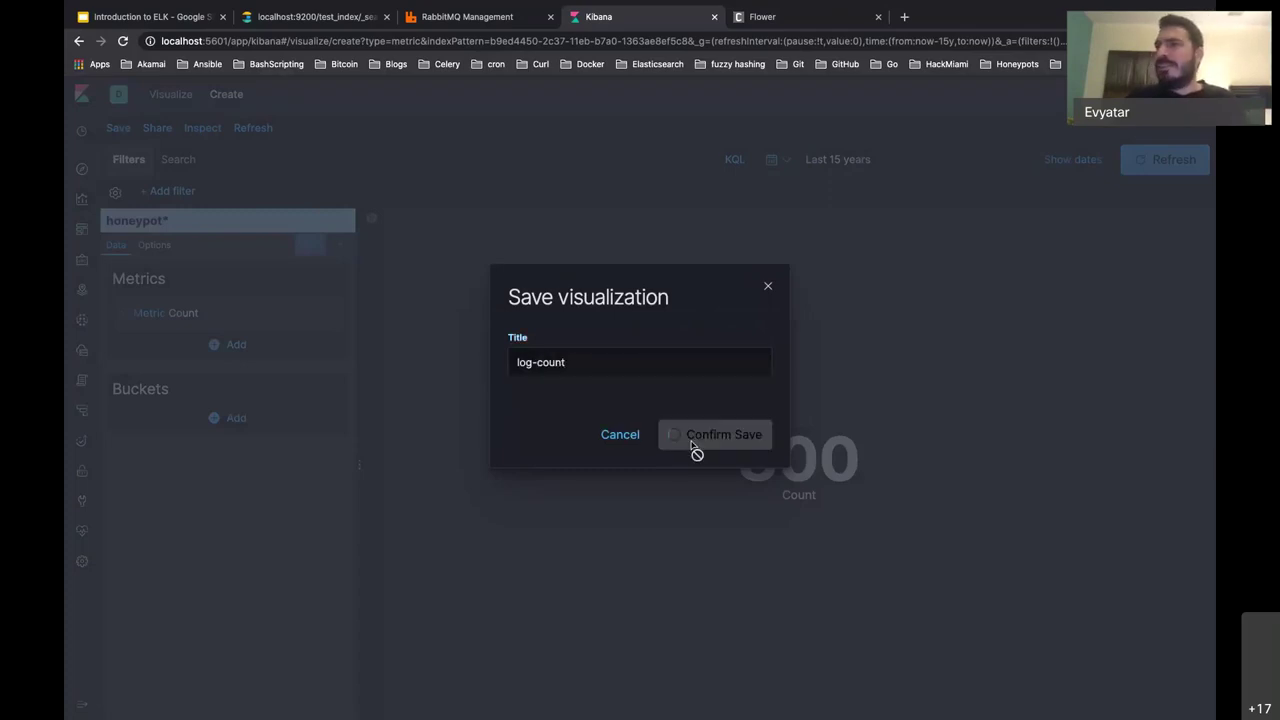
Step: Return to the visualizations list and create a new Markdown visualization
{"action": "left_click", "coordinate": [81, 201]}
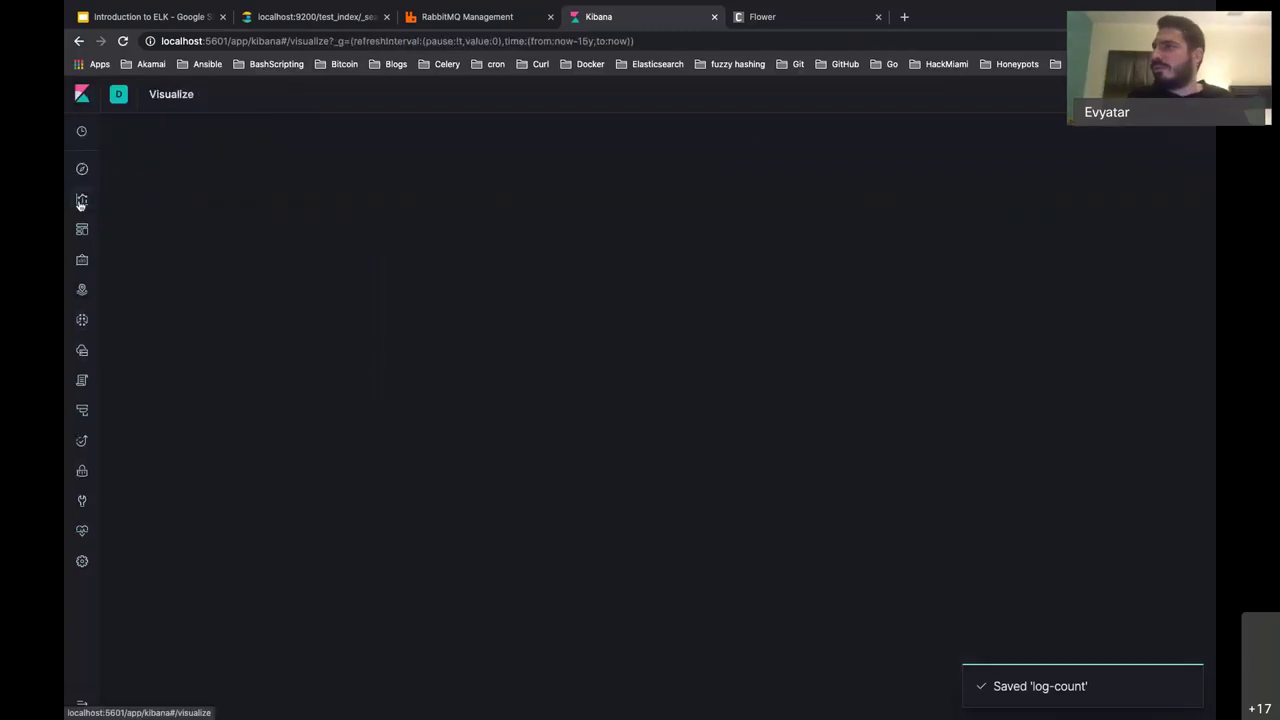
{"action": "left_click", "coordinate": [920, 174]}
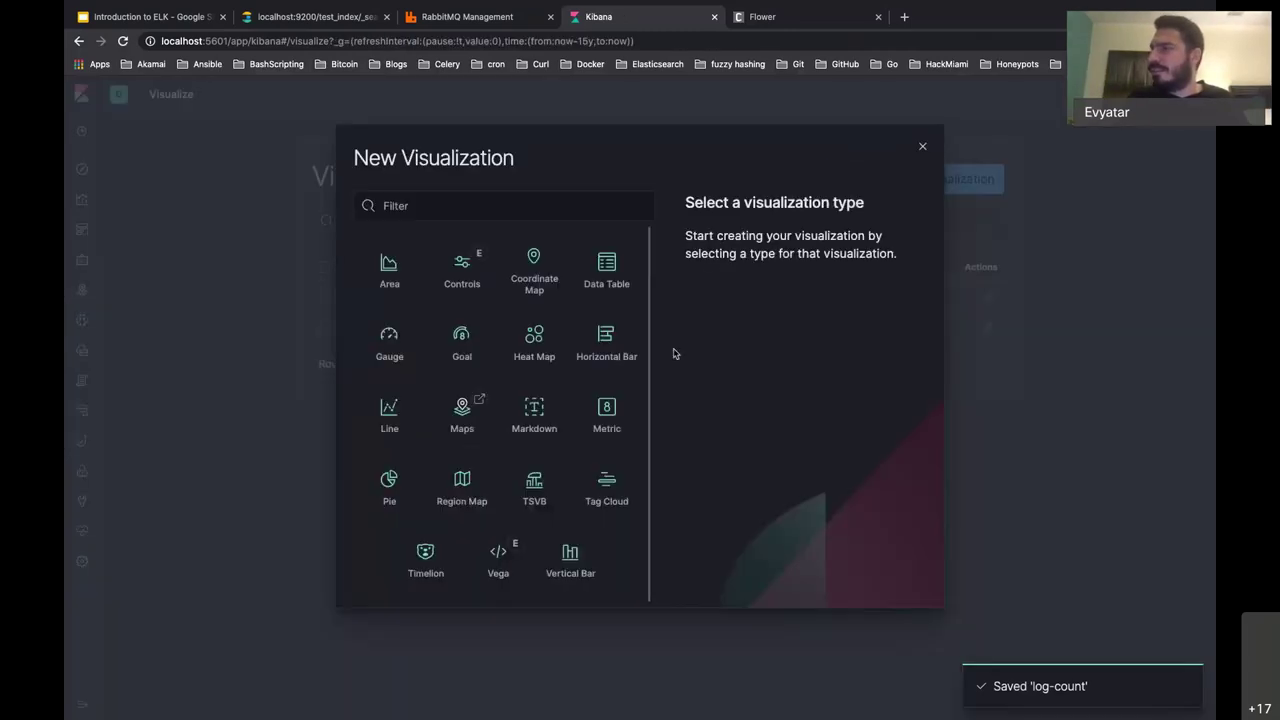
{"action": "left_click", "coordinate": [528, 410]}
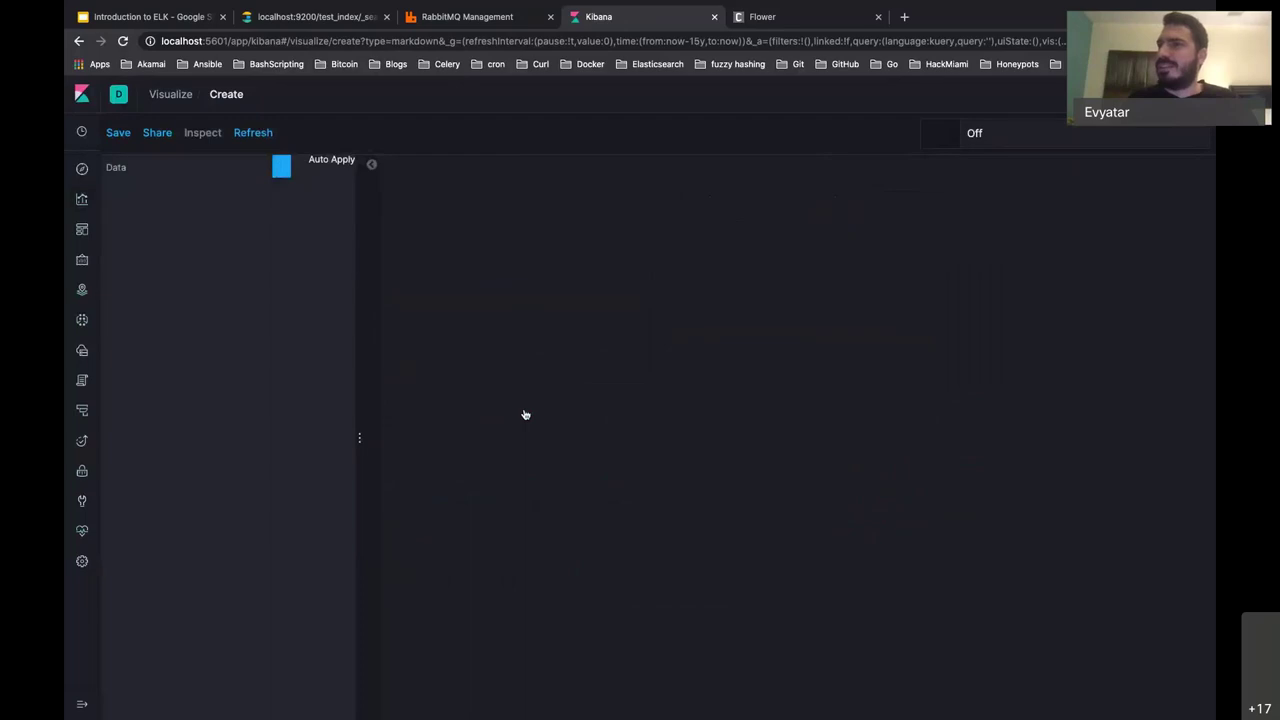
Step: Enter "These popular ports" as the Markdown text and apply it to the preview
{"action": "type", "text": "This"}
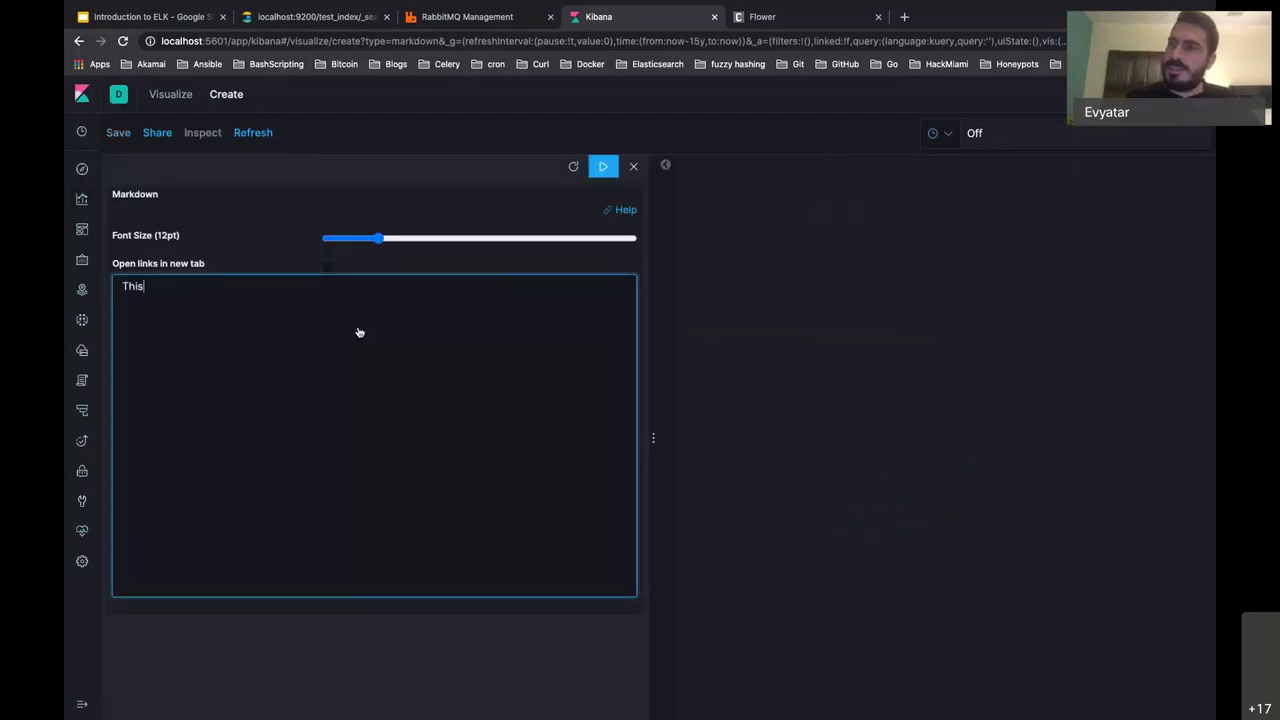
{"action": "type", "text": " is a cool"}
{"action": "key", "text": "BackSpace"}
{"action": "type", "text": "o"}
{"action": "key", "text": "BackSpace"}
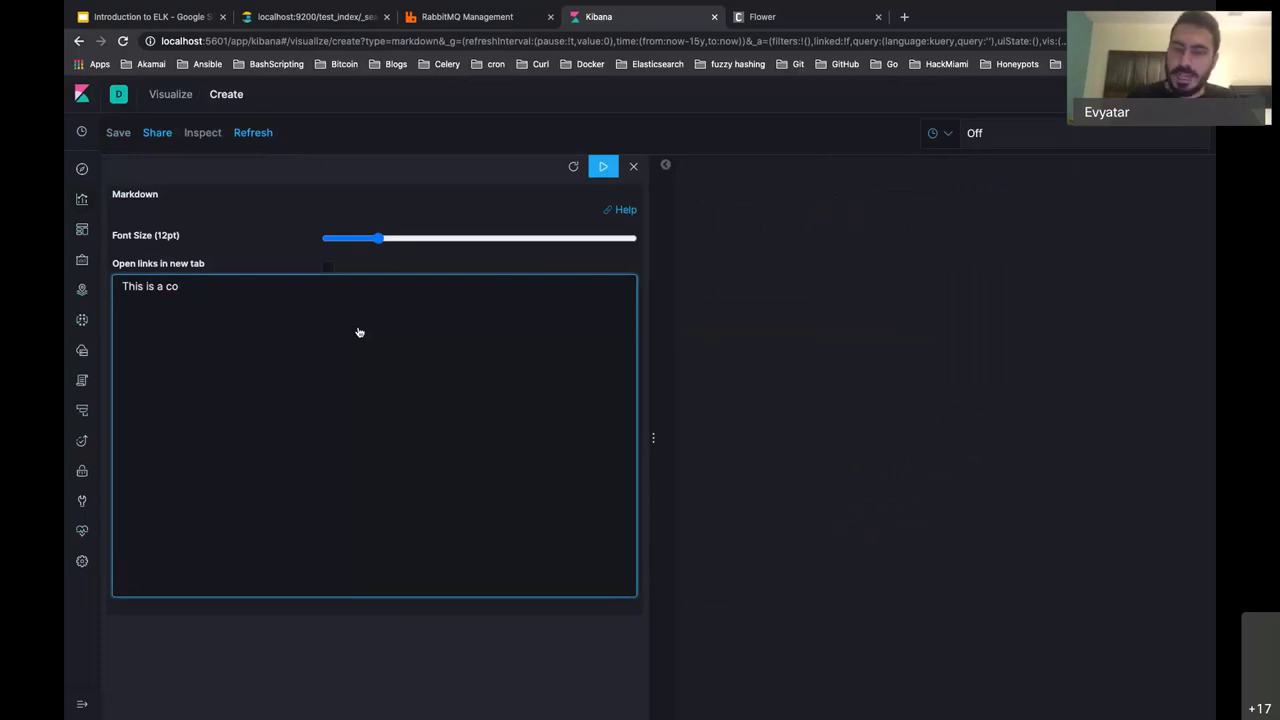
{"action": "type", "text": "ol"}
{"action": "key", "text": "BackSpace"}
{"action": "key", "text": "BackSpace"}
{"action": "key", "text": "BackSpace"}
{"action": "key", "text": "BackSpace"}
{"action": "key", "text": "BackSpace"}
{"action": "key", "text": "BackSpace"}
{"action": "key", "text": "BackSpace"}
{"action": "key", "text": "BackSpace"}
{"action": "key", "text": "BackSpace"}
{"action": "key", "text": "BackSpace"}
{"action": "key", "text": "BackSpace"}
{"action": "key", "text": "BackSpace"}
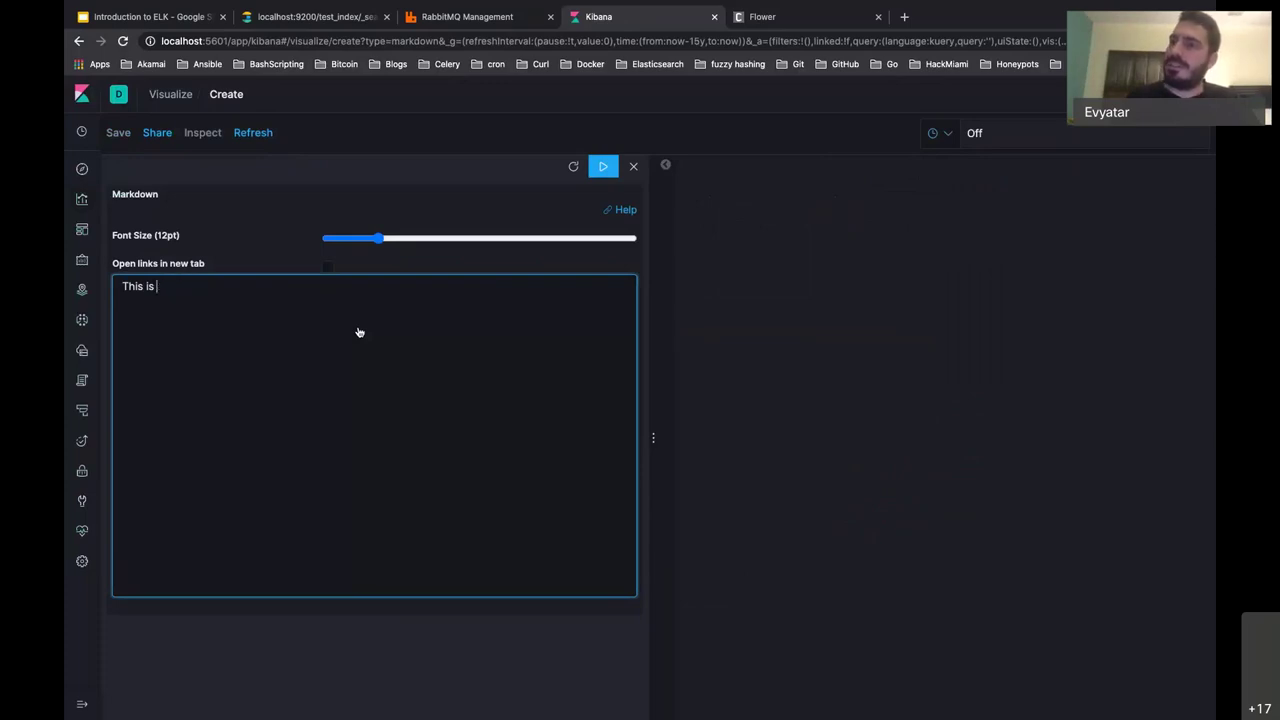
{"action": "type", "text": "is"}
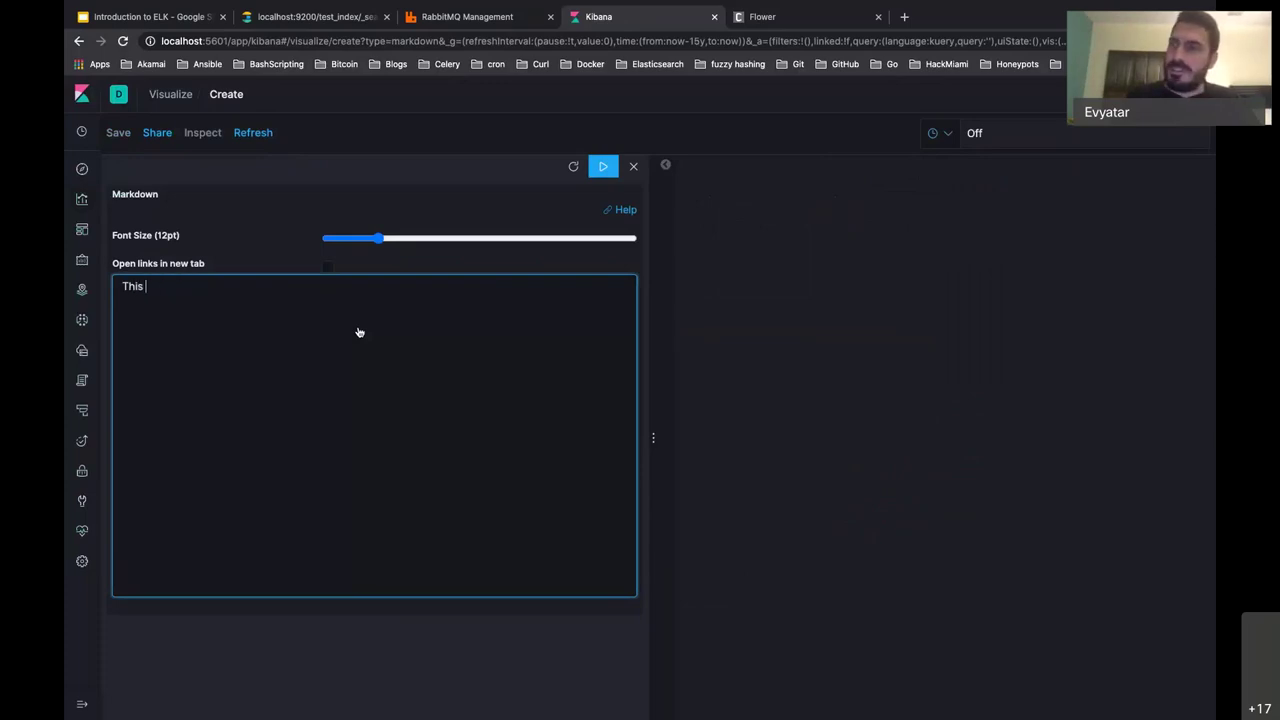
{"action": "key", "text": "BackSpace"}
{"action": "key", "text": "BackSpace"}
{"action": "key", "text": "BackSpace"}
{"action": "type", "text": "ese po"}
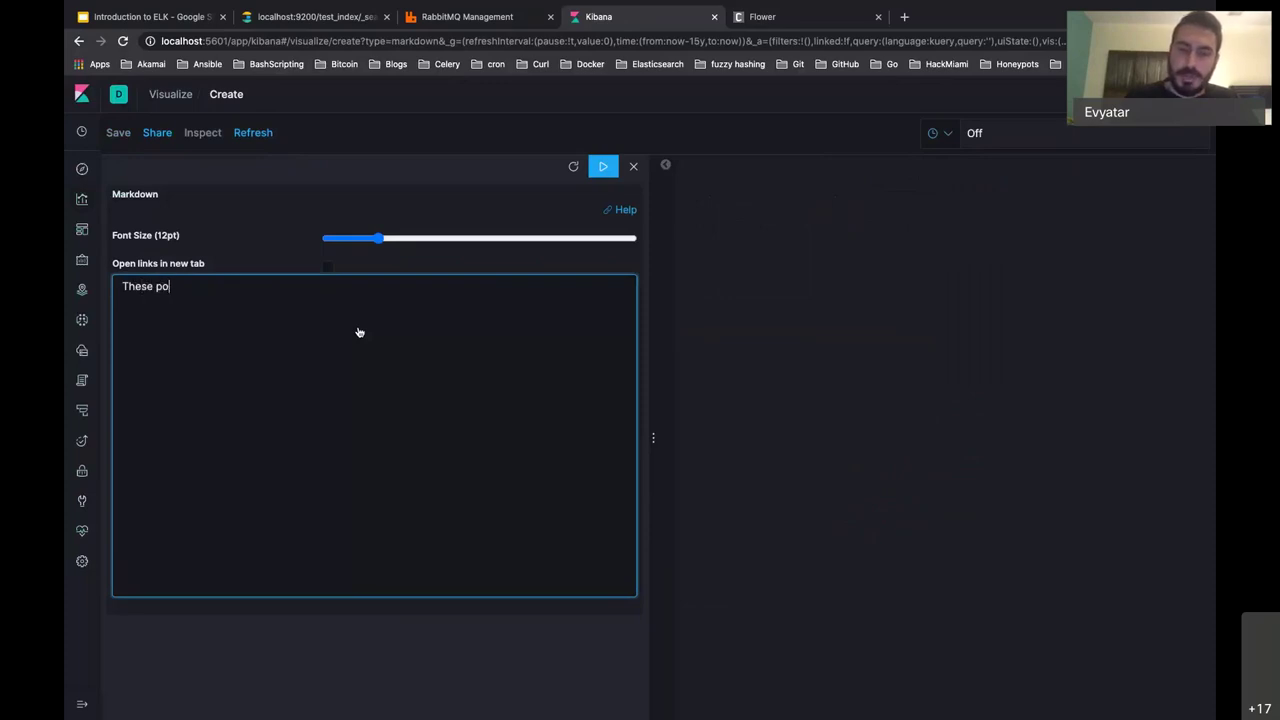
{"action": "type", "text": "pular ports"}
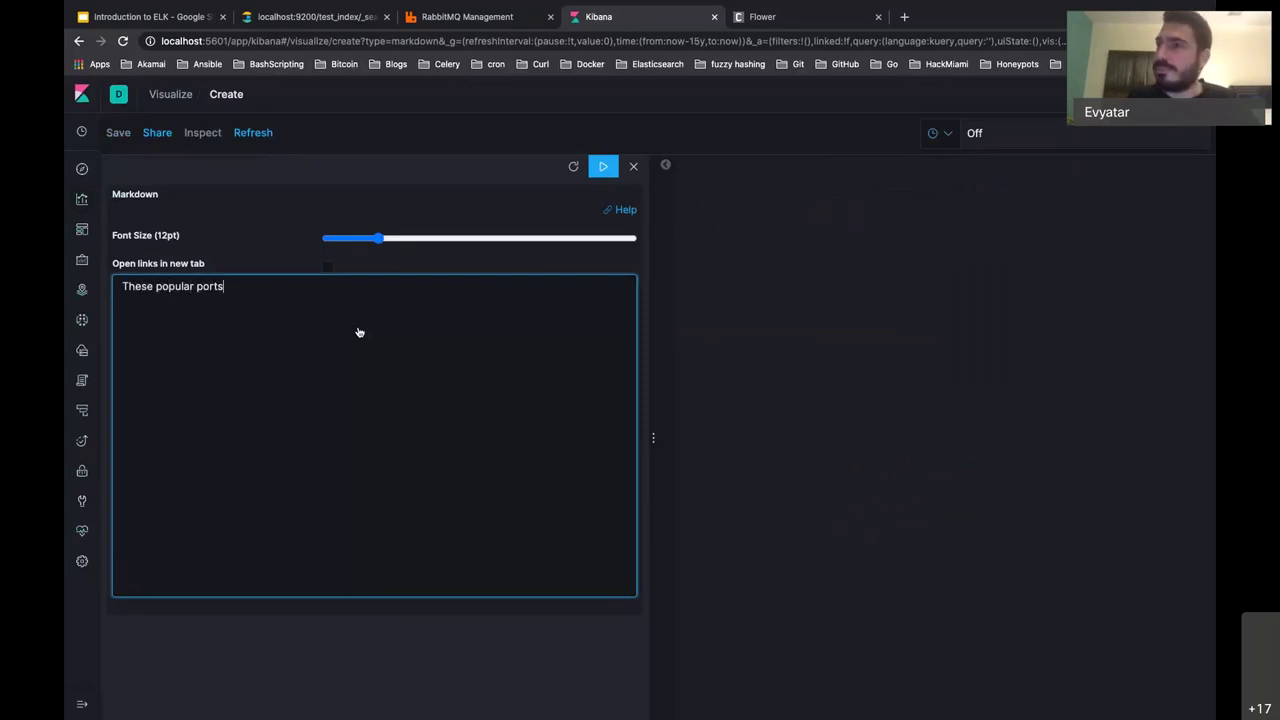
{"action": "mouse_move", "coordinate": [369, 238]}
{"action": "left_mouse_down"}
{"action": "mouse_move", "coordinate": [491, 242]}
{"action": "mouse_move", "coordinate": [380, 244]}
{"action": "left_mouse_up"}
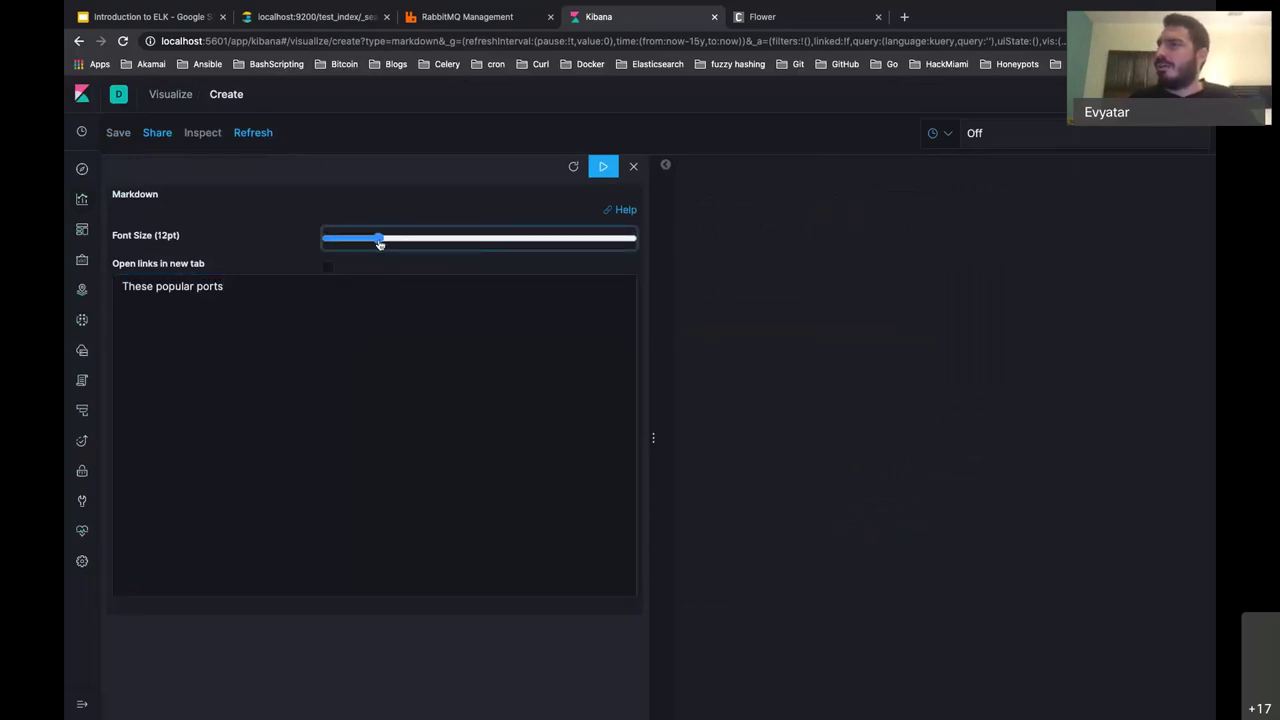
{"action": "left_click", "coordinate": [603, 167]}
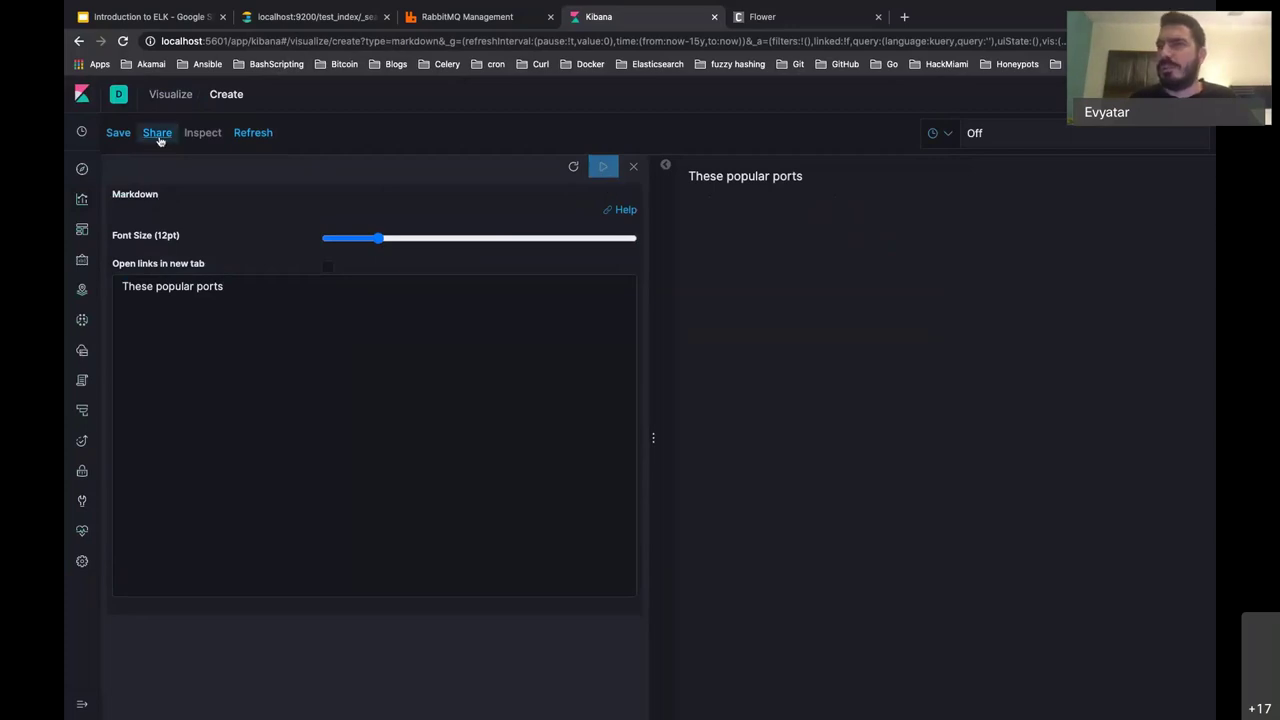
Step: Save the Markdown visualization with the title port-title
{"action": "left_click", "coordinate": [117, 133]}
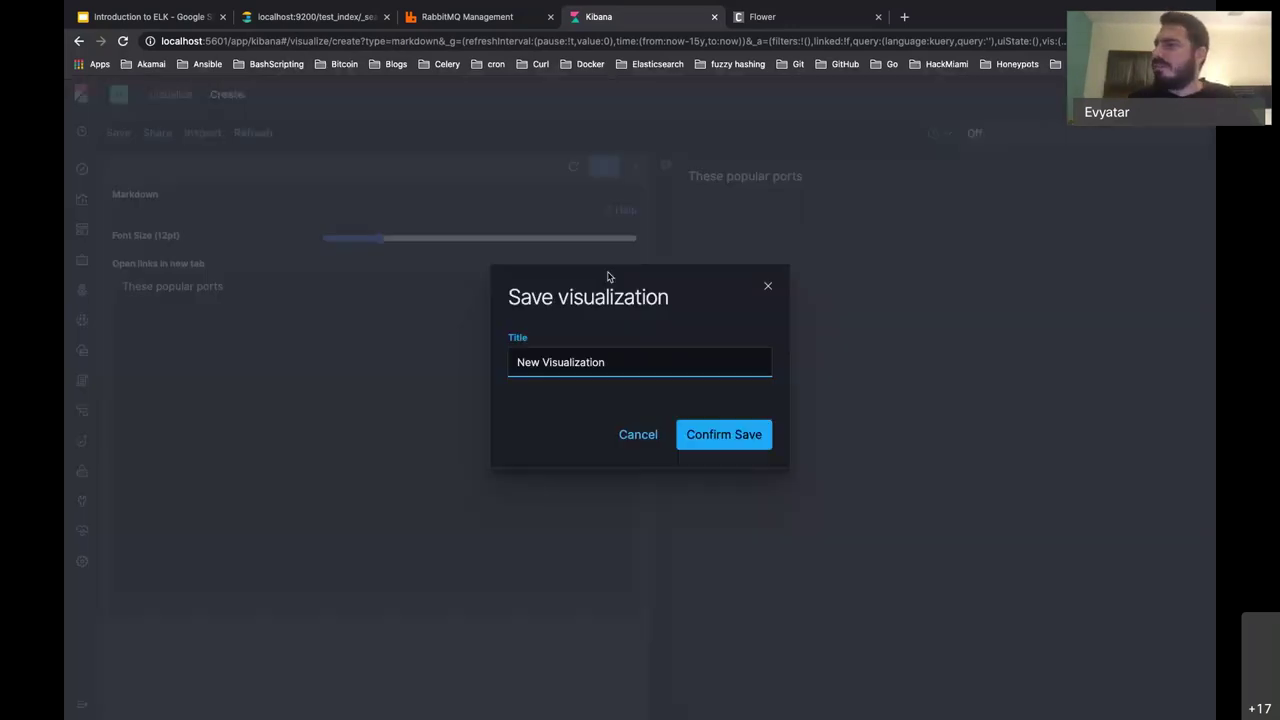
{"action": "left_click_drag", "start_coordinate": [605, 362], "coordinate": [506, 362]}
{"action": "type", "text": "port"}
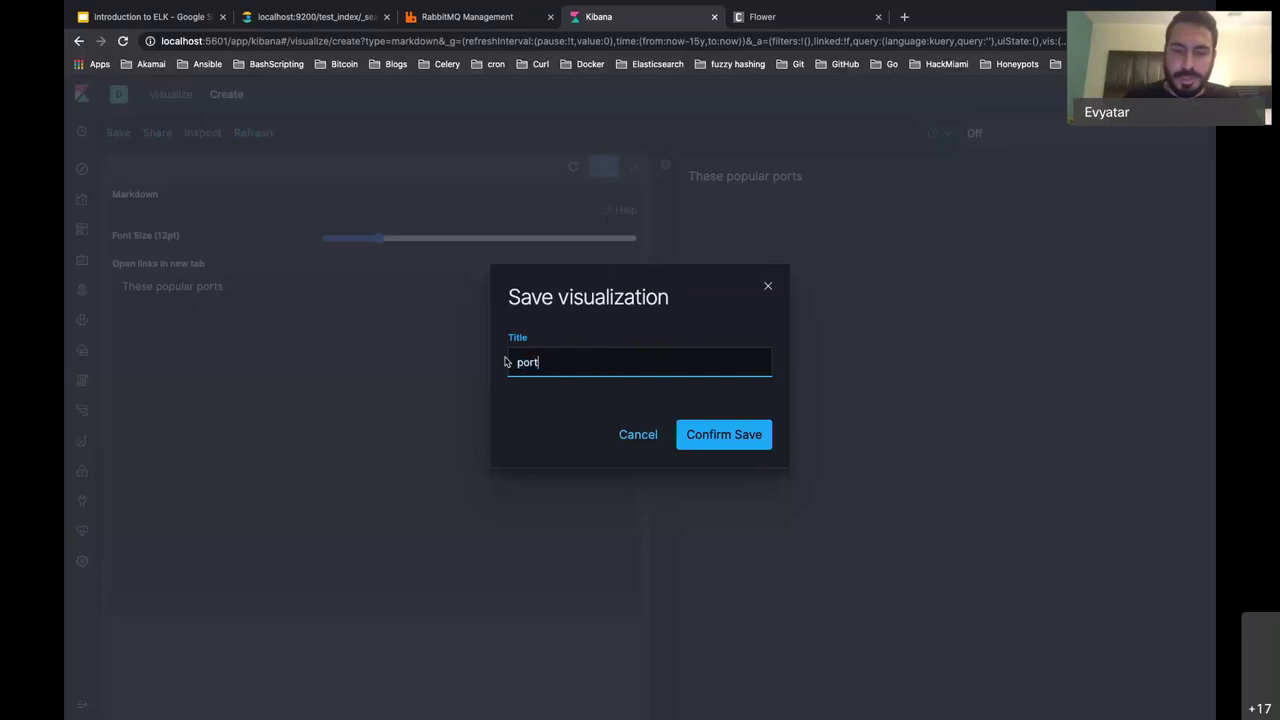
{"action": "type", "text": "-title"}
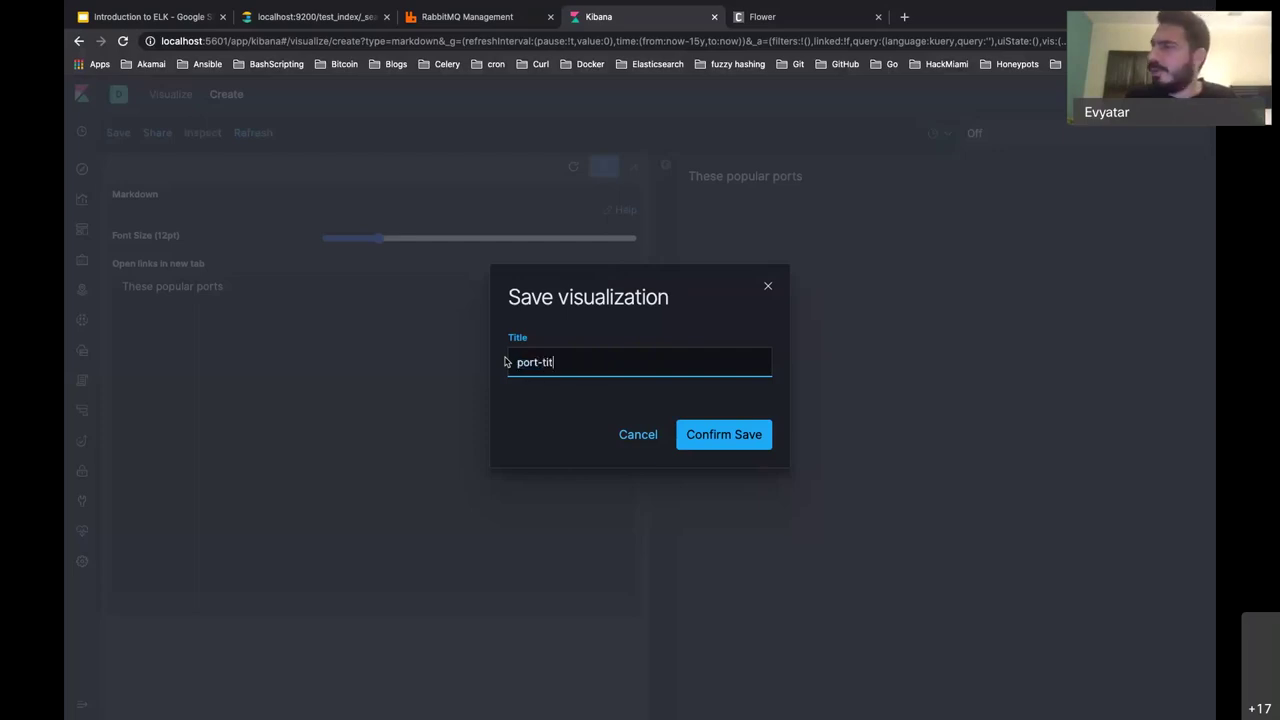
{"action": "left_click", "coordinate": [740, 447]}
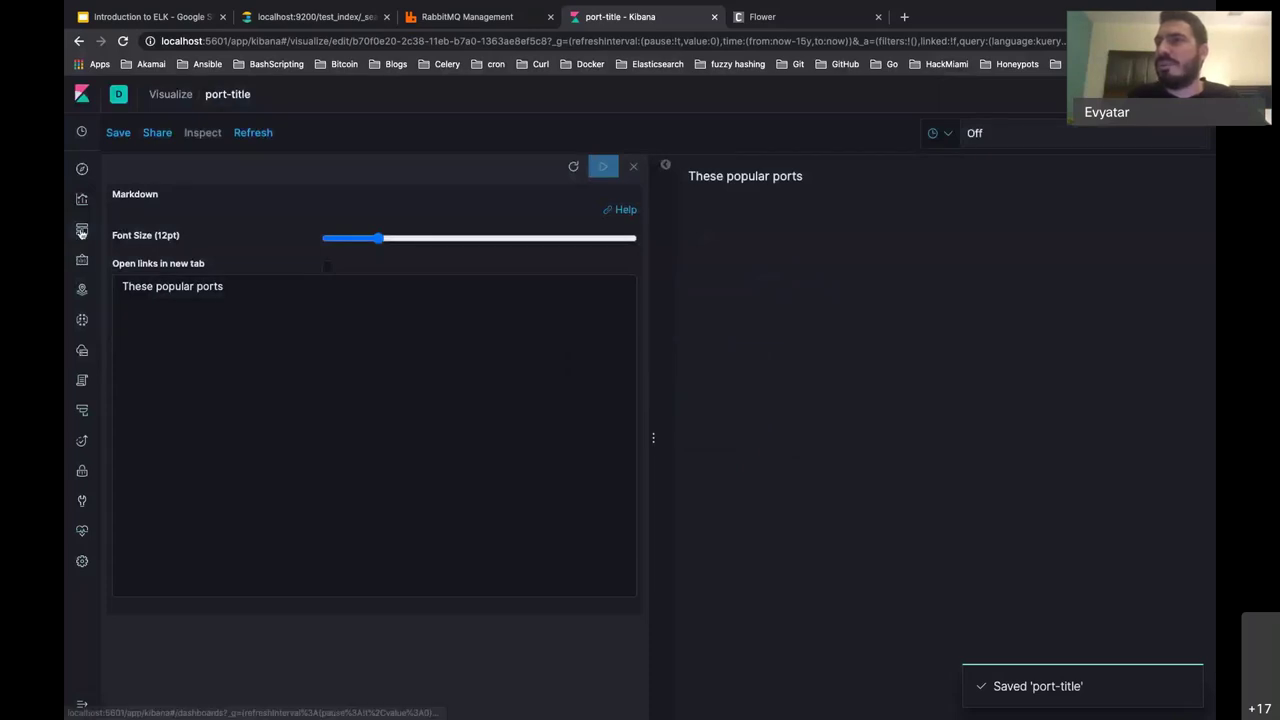
Step: Open the Dashboards page and create a new empty dashboard
{"action": "left_click", "coordinate": [82, 231]}
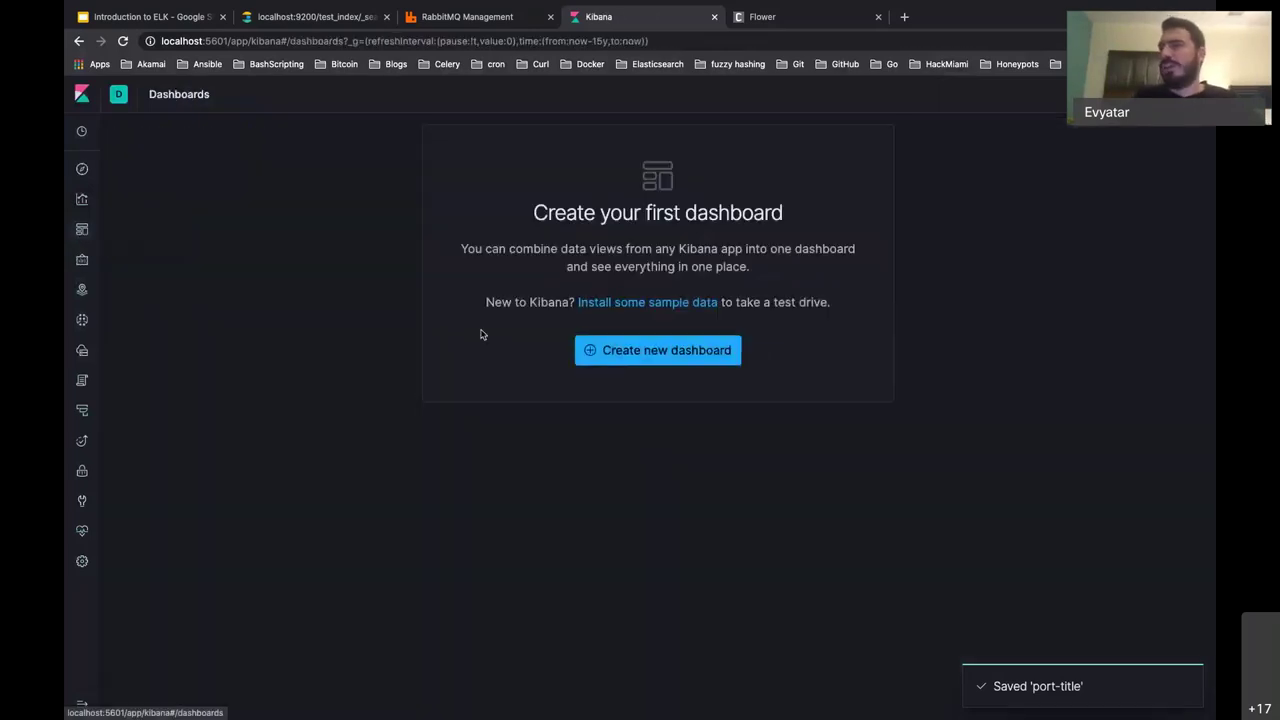
{"action": "left_click", "coordinate": [711, 366]}
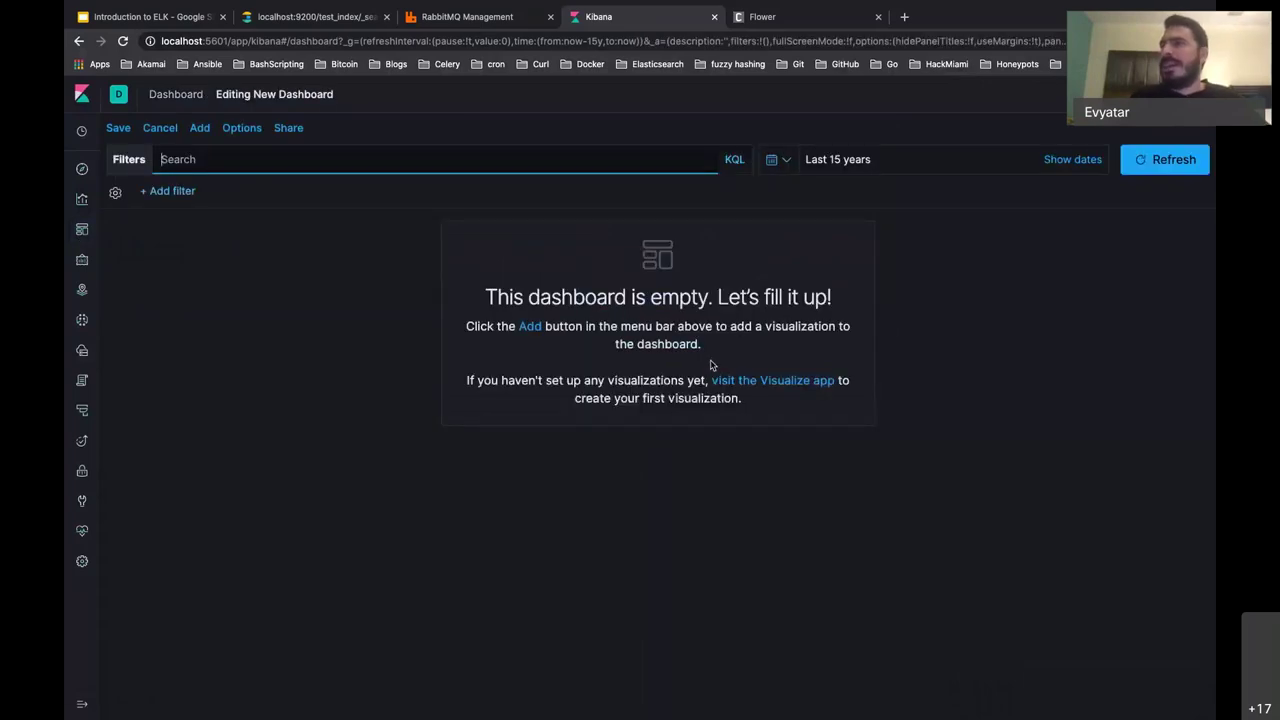
Step: Add the port-title, log-count and pie visualizations to the empty dashboard
{"action": "left_click", "coordinate": [200, 129]}
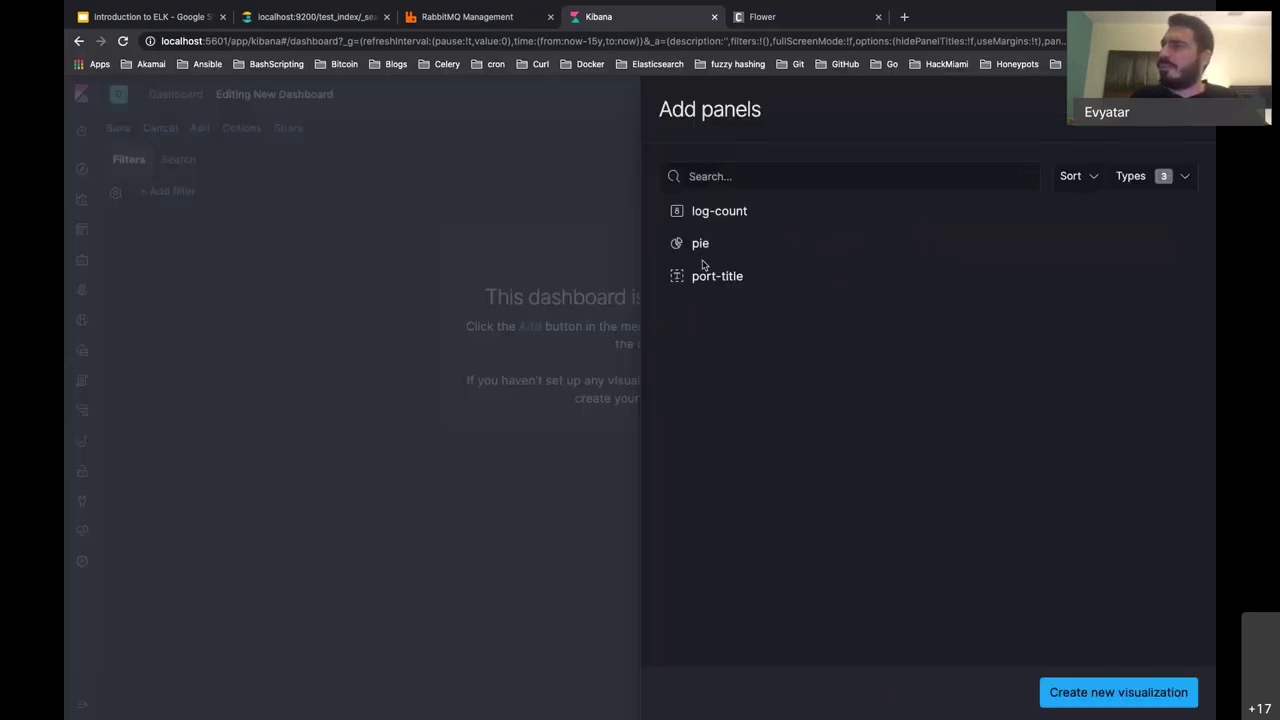
{"action": "left_click", "coordinate": [729, 278]}
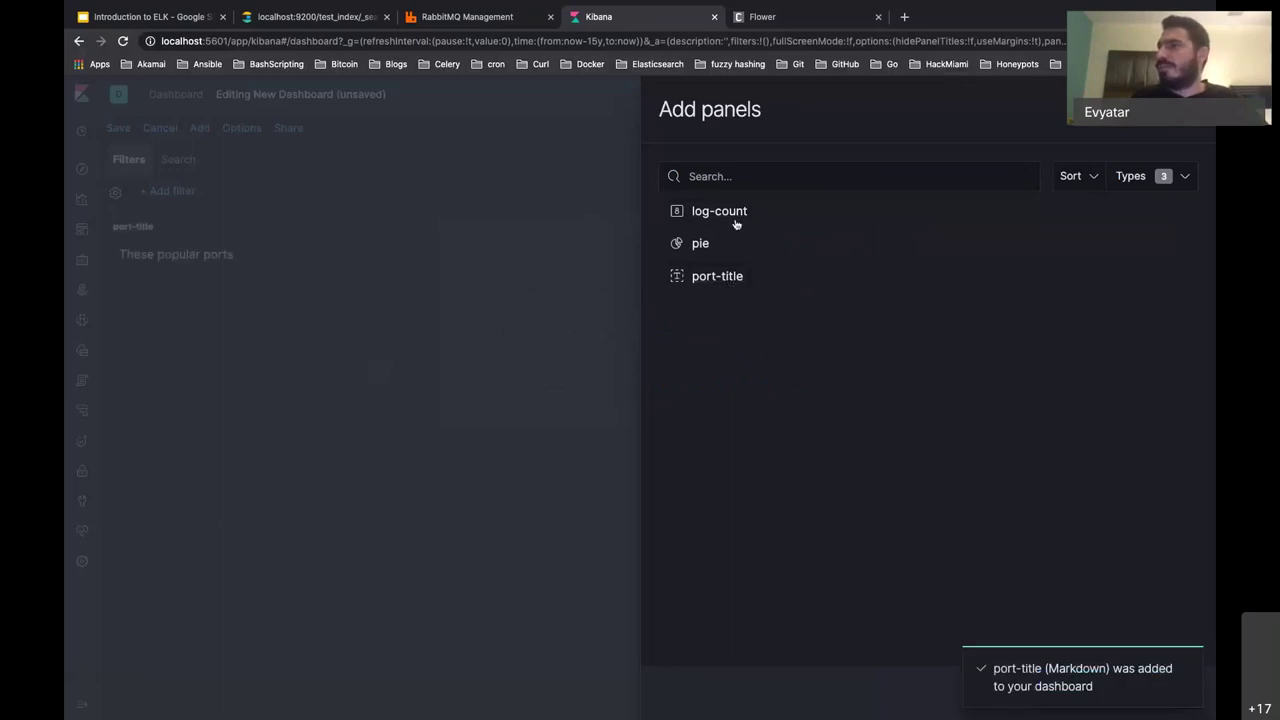
{"action": "left_click", "coordinate": [736, 222]}
{"action": "left_click", "coordinate": [721, 243]}
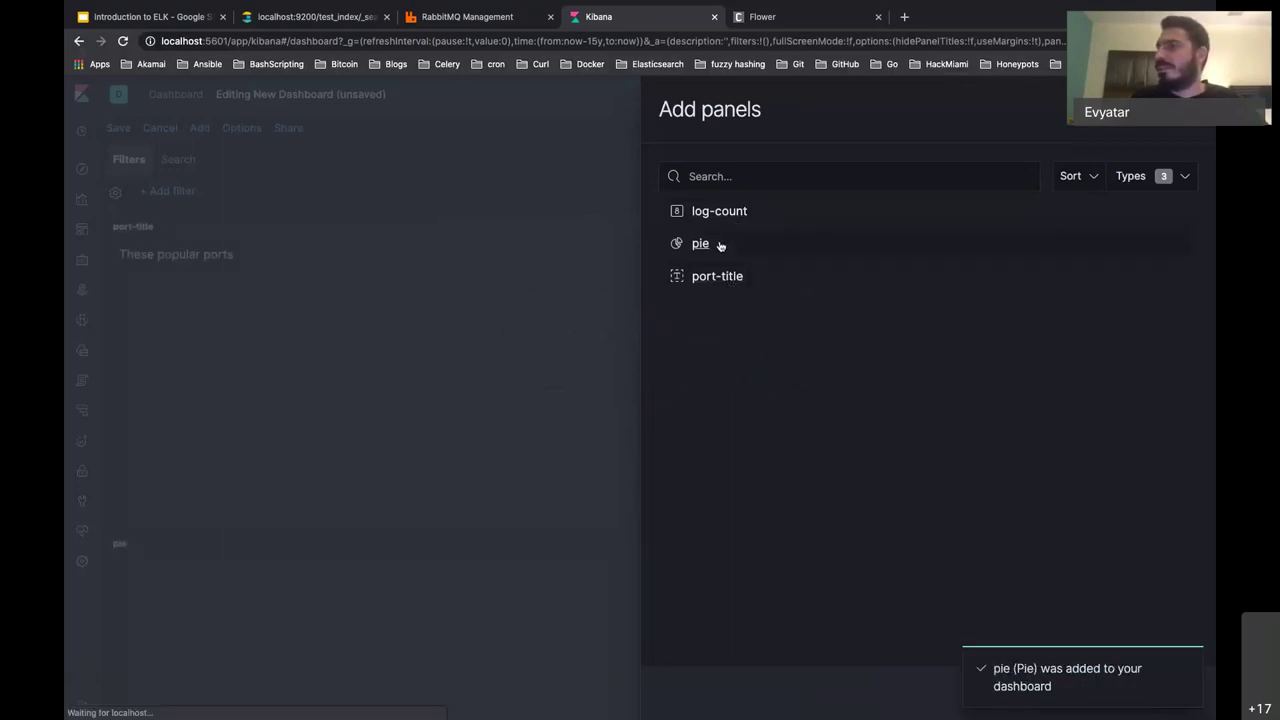
{"action": "key", "text": "Escape"}
{"action": "scroll", "coordinate": [844, 387], "scroll_direction": "down", "scroll_amount": 1}
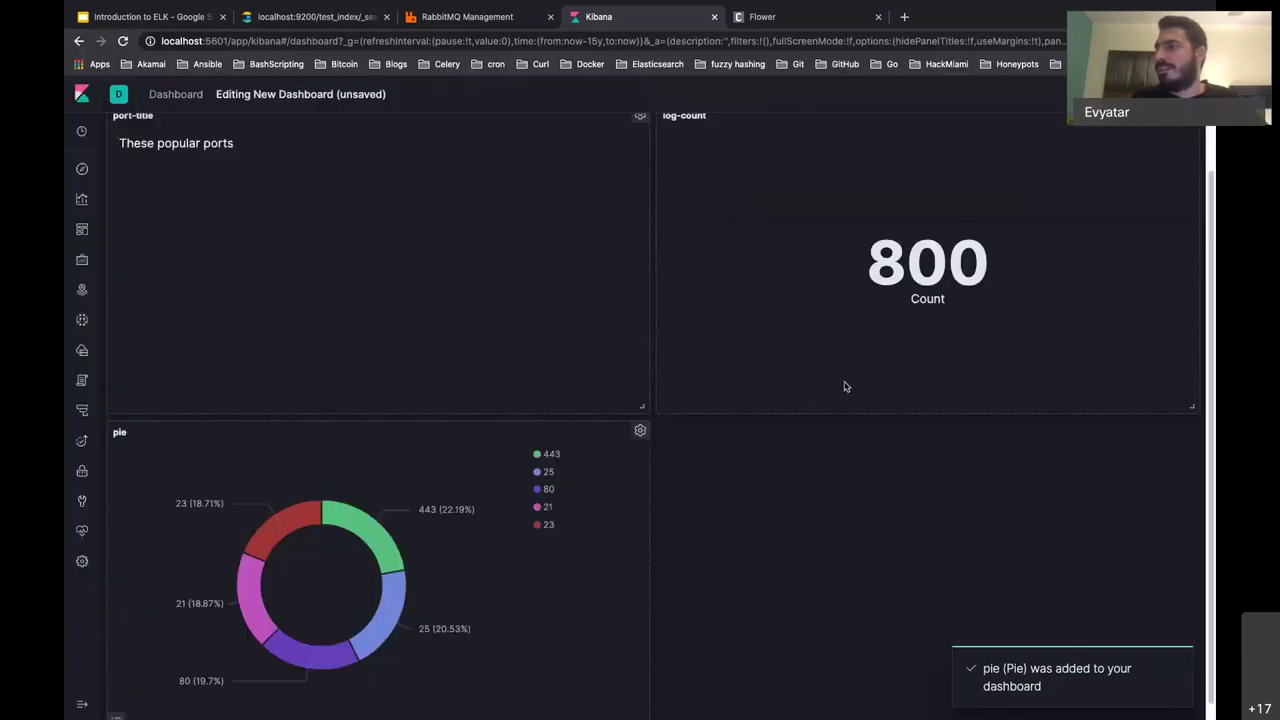
Step: Shorten the port-title panel so the pie panel moves up directly beneath it, and inspect the pie's slices
{"action": "scroll", "coordinate": [844, 385], "scroll_direction": "up", "scroll_amount": 1}
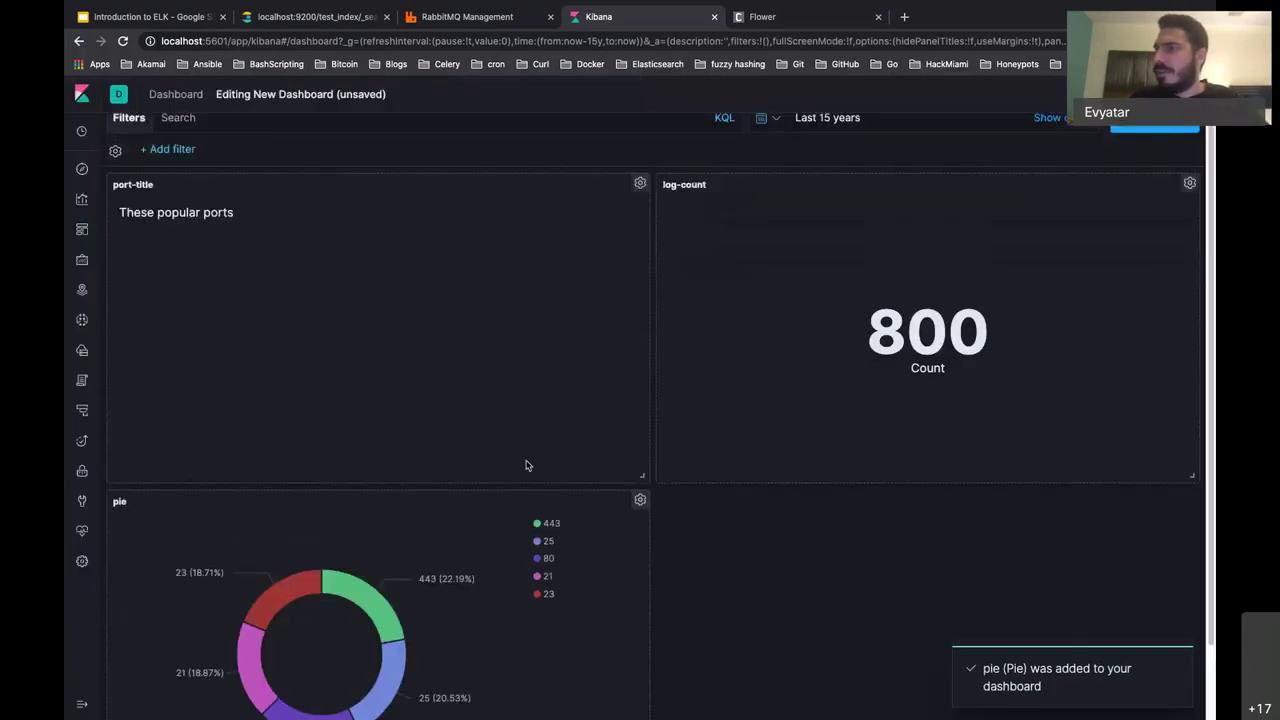
{"action": "left_click_drag", "start_coordinate": [641, 476], "coordinate": [626, 285]}
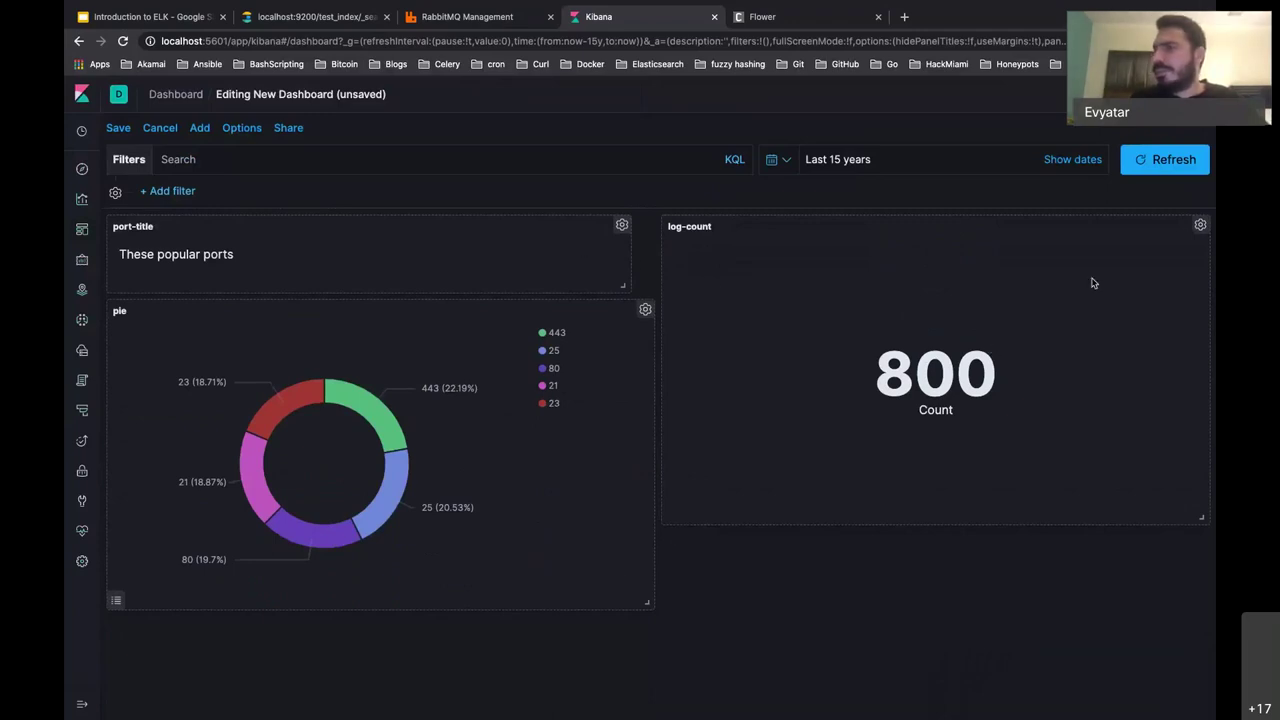
{"action": "mouse_move", "coordinate": [298, 544]}
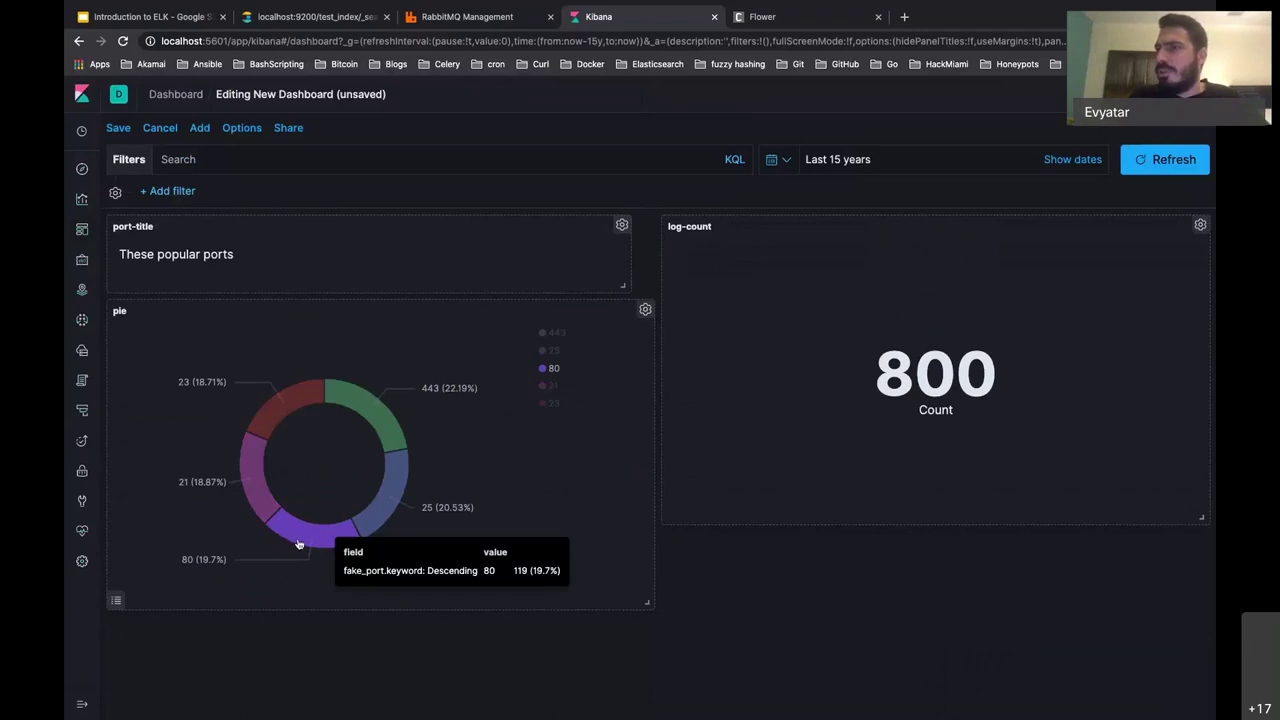
{"action": "mouse_move", "coordinate": [336, 394]}
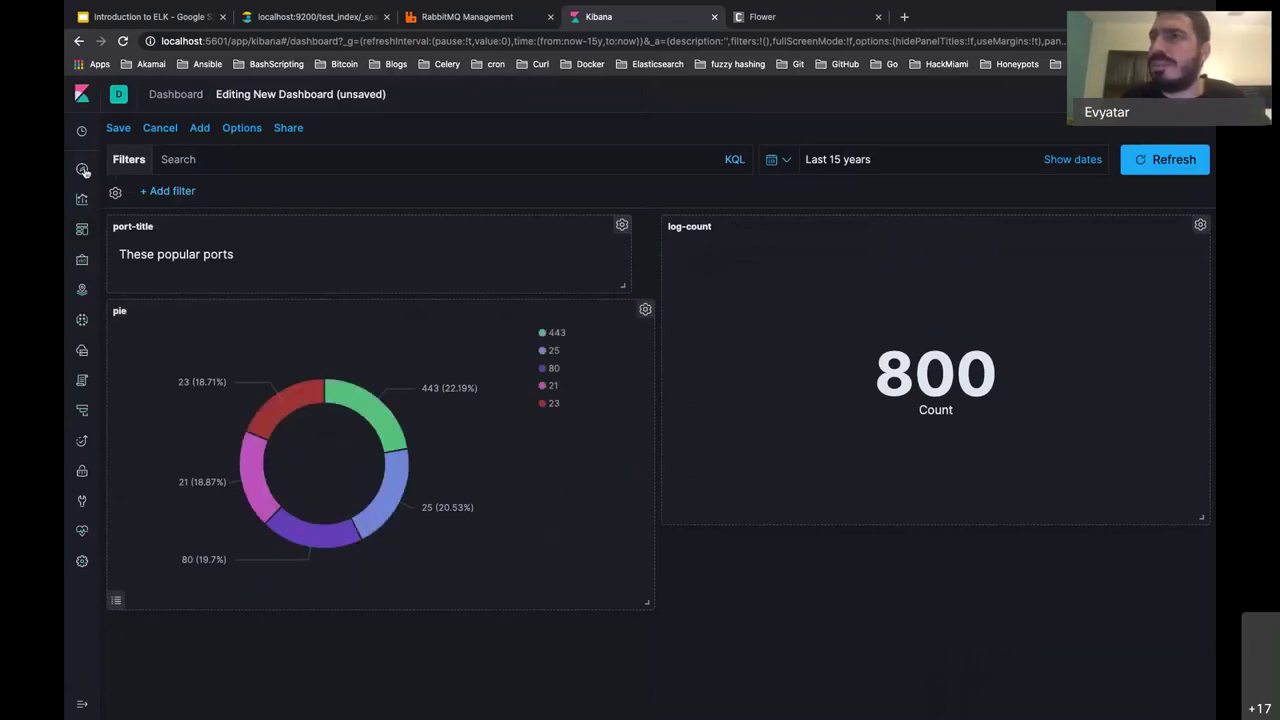
Step: Go back to the visualizations list and open the pie visualization for editing
{"action": "left_click", "coordinate": [82, 201]}
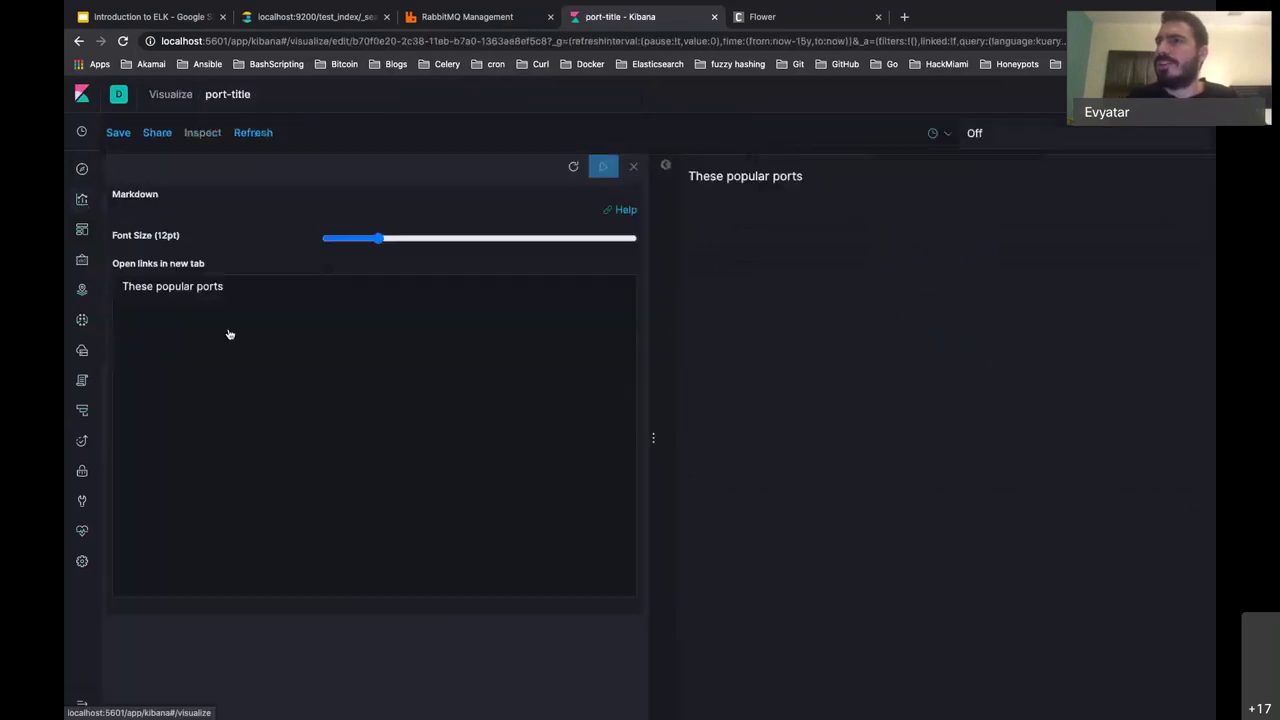
{"action": "left_click", "coordinate": [78, 205]}
{"action": "left_click", "coordinate": [350, 328]}
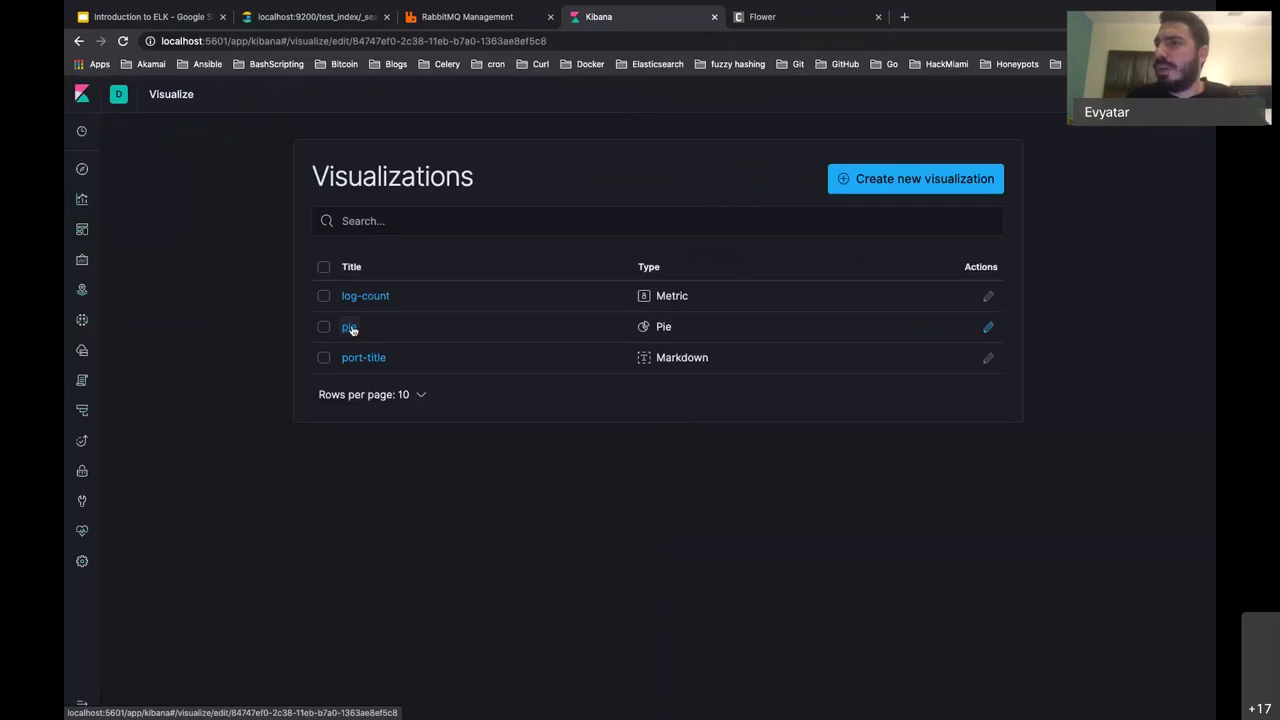
Step: Set the size of the fake_port.keyword split slices bucket to 500 and apply it to the pie preview
{"action": "left_click", "coordinate": [220, 404]}
{"action": "scroll", "coordinate": [159, 456], "scroll_direction": "down", "scroll_amount": 2}
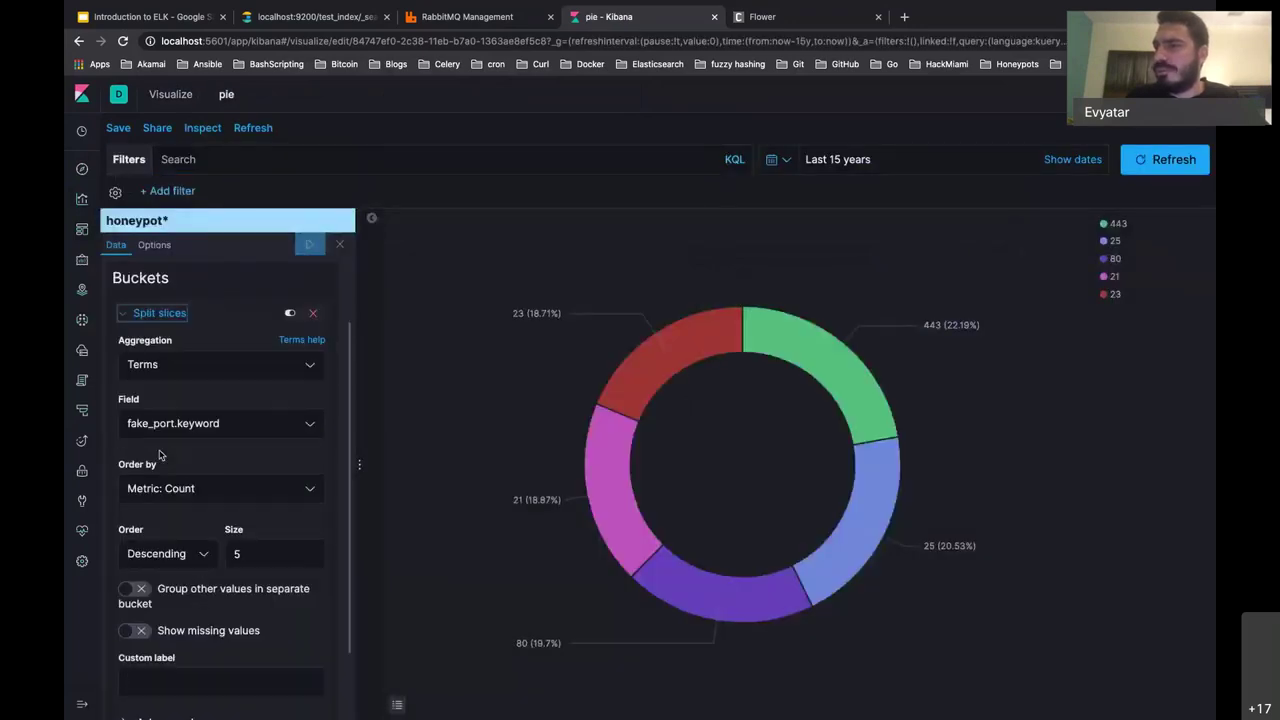
{"action": "scroll", "coordinate": [252, 545], "scroll_direction": "down", "scroll_amount": 1}
{"action": "left_click", "coordinate": [252, 545]}
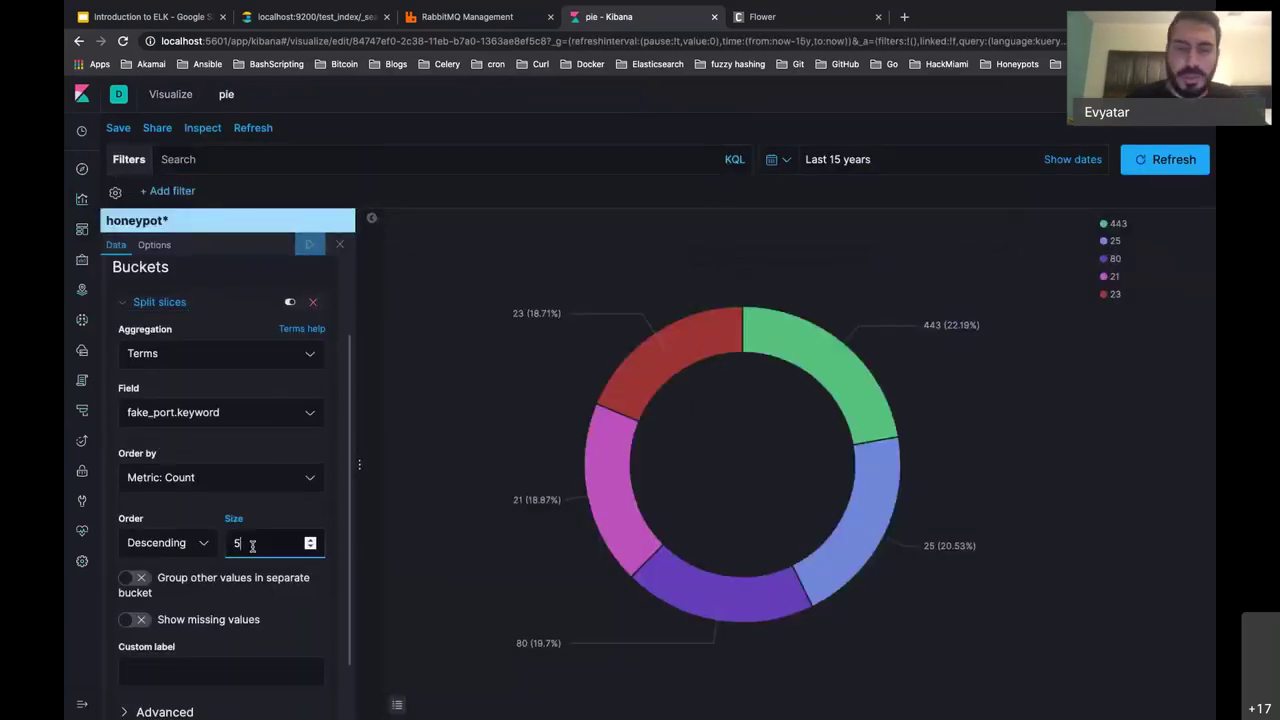
{"action": "key", "text": "BackSpace"}
{"action": "type", "text": "500"}
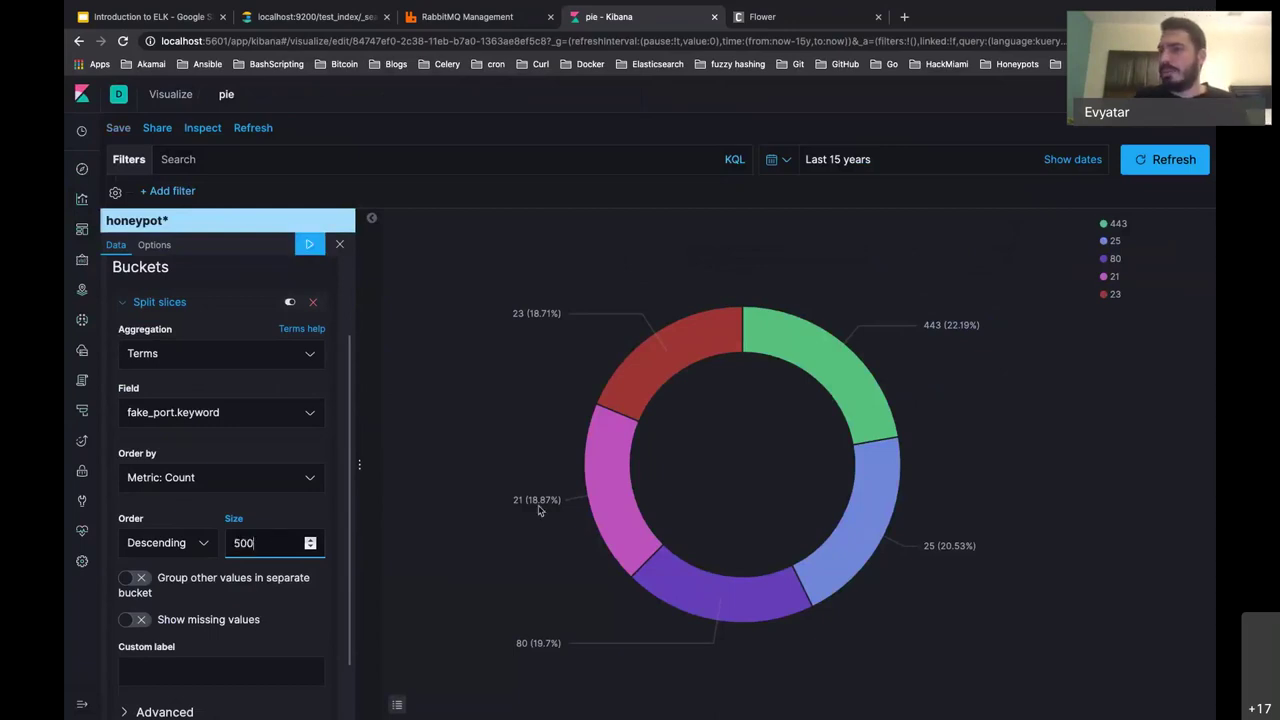
{"action": "scroll", "coordinate": [284, 580], "scroll_direction": "down", "scroll_amount": 3}
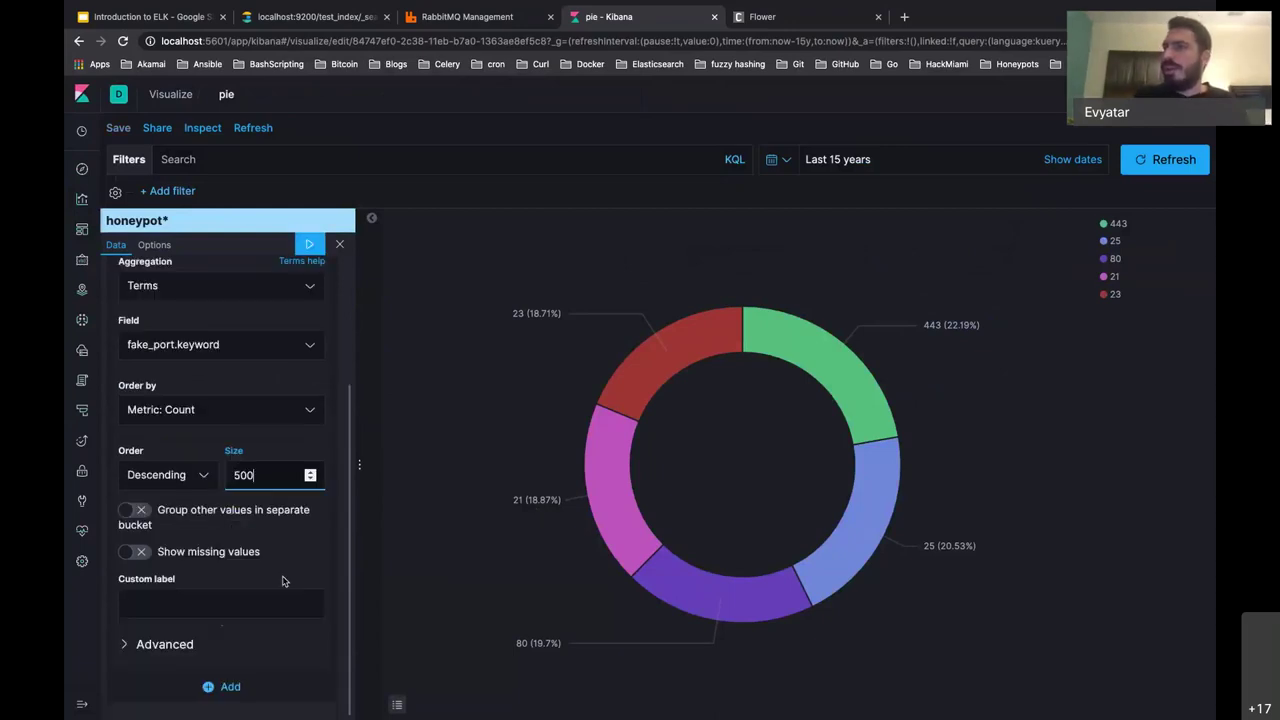
{"action": "left_click", "coordinate": [309, 247]}
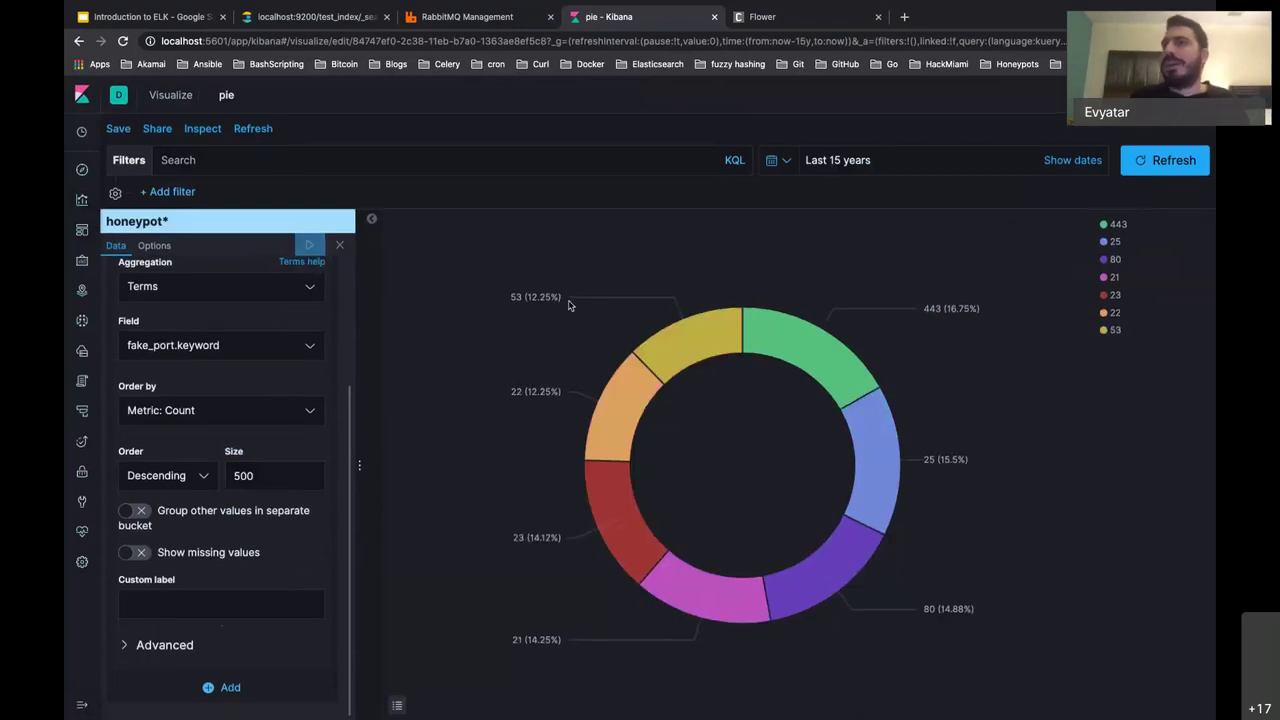
Step: Return to the unsaved dashboard and delete its pie panel
{"action": "left_click", "coordinate": [82, 229]}
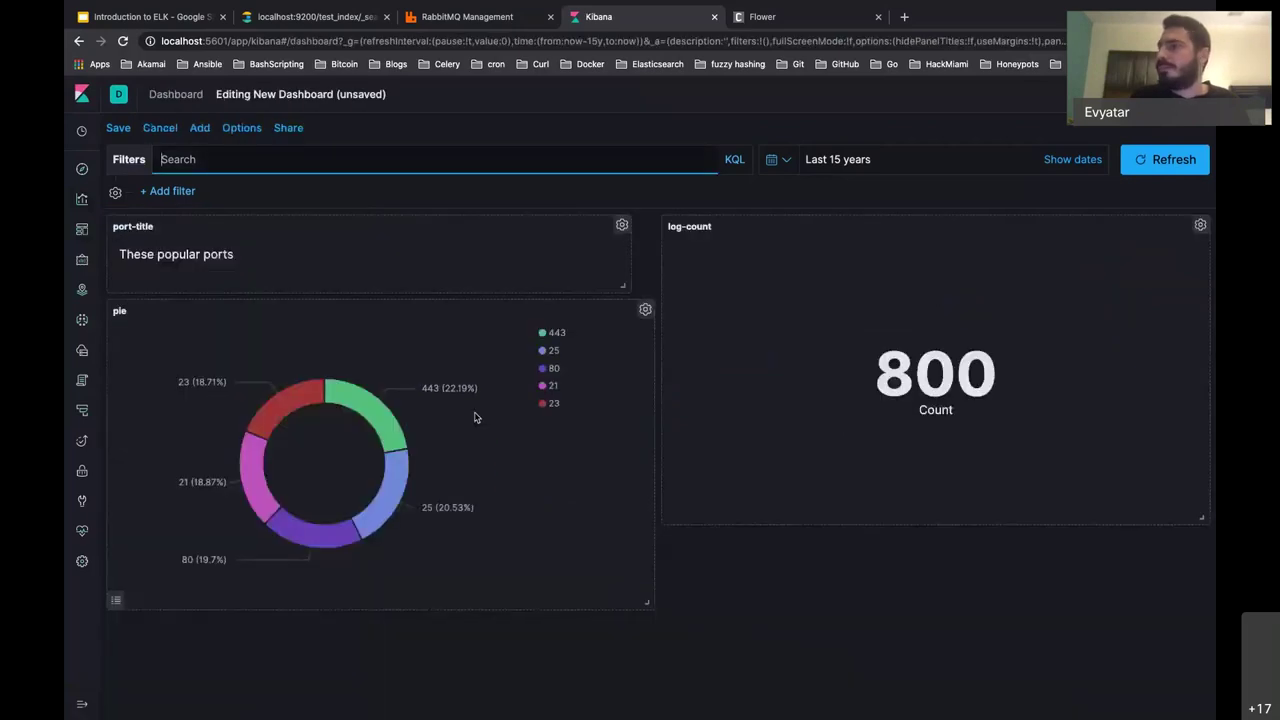
{"action": "left_click", "coordinate": [605, 403]}
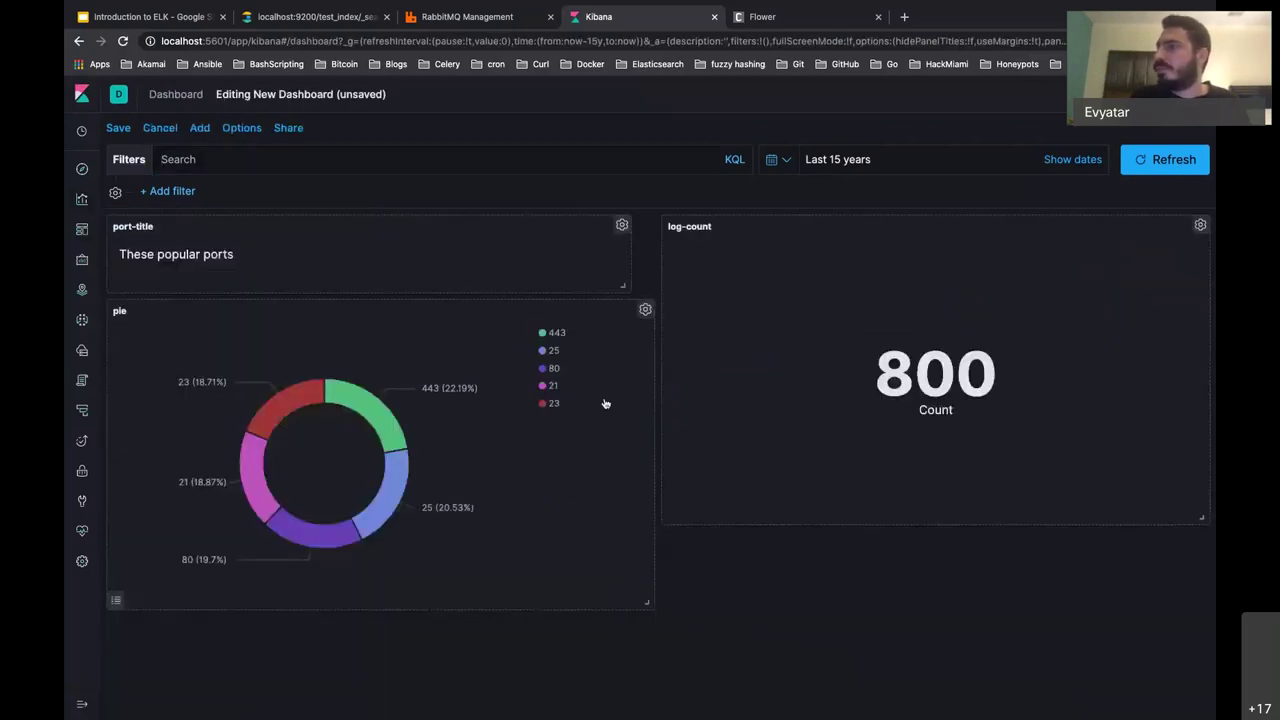
{"action": "left_click", "coordinate": [645, 312]}
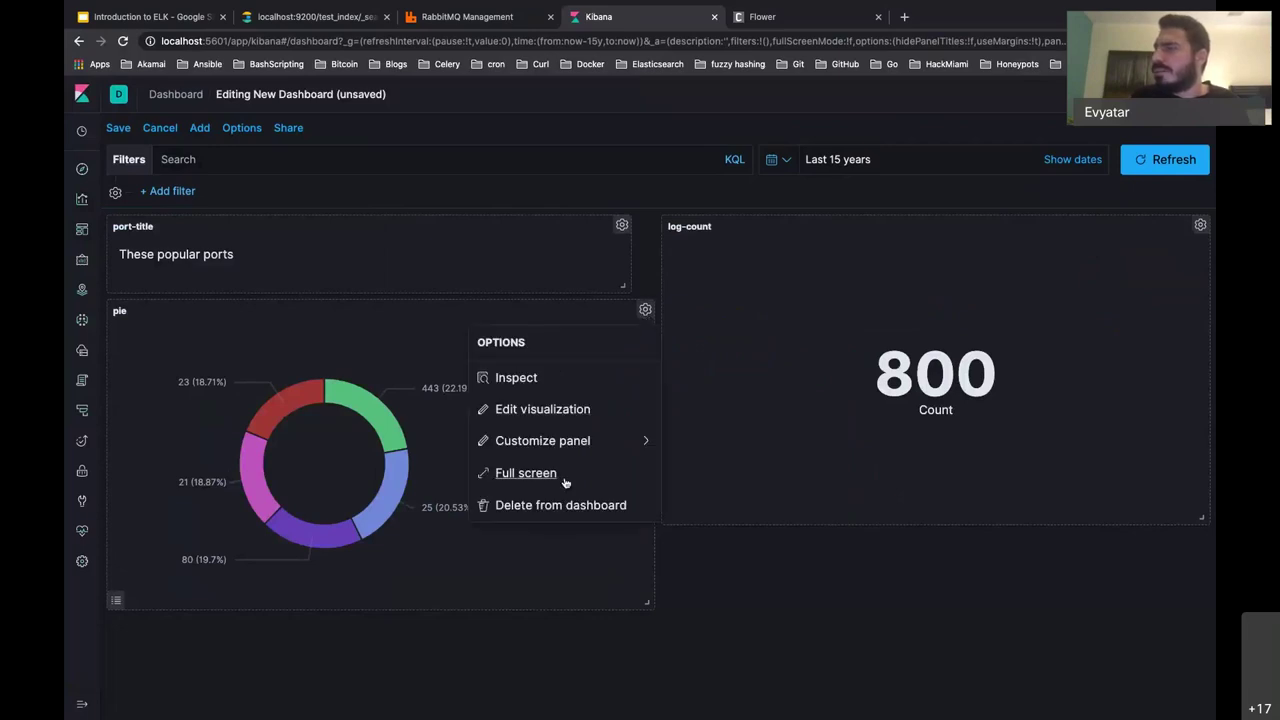
{"action": "left_click", "coordinate": [549, 510]}
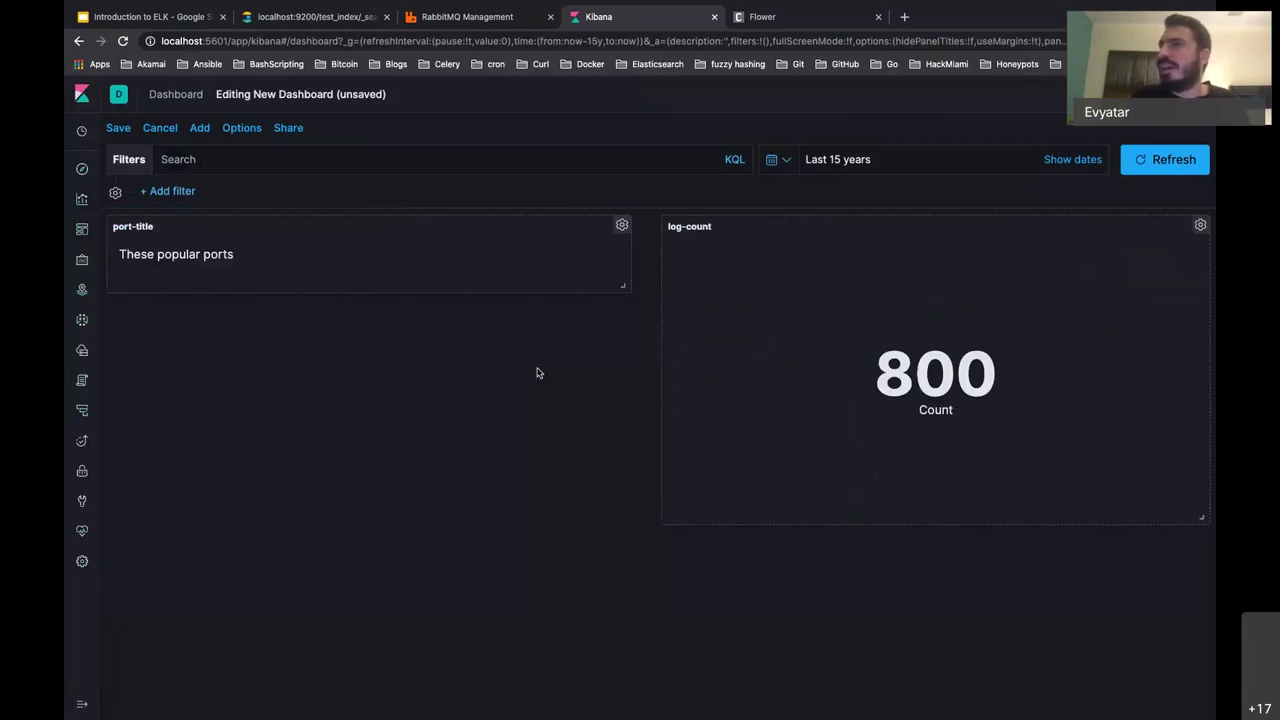
Step: Add the pie visualization to the unsaved dashboard again, and return to the Dashboards page
{"action": "left_click", "coordinate": [203, 128]}
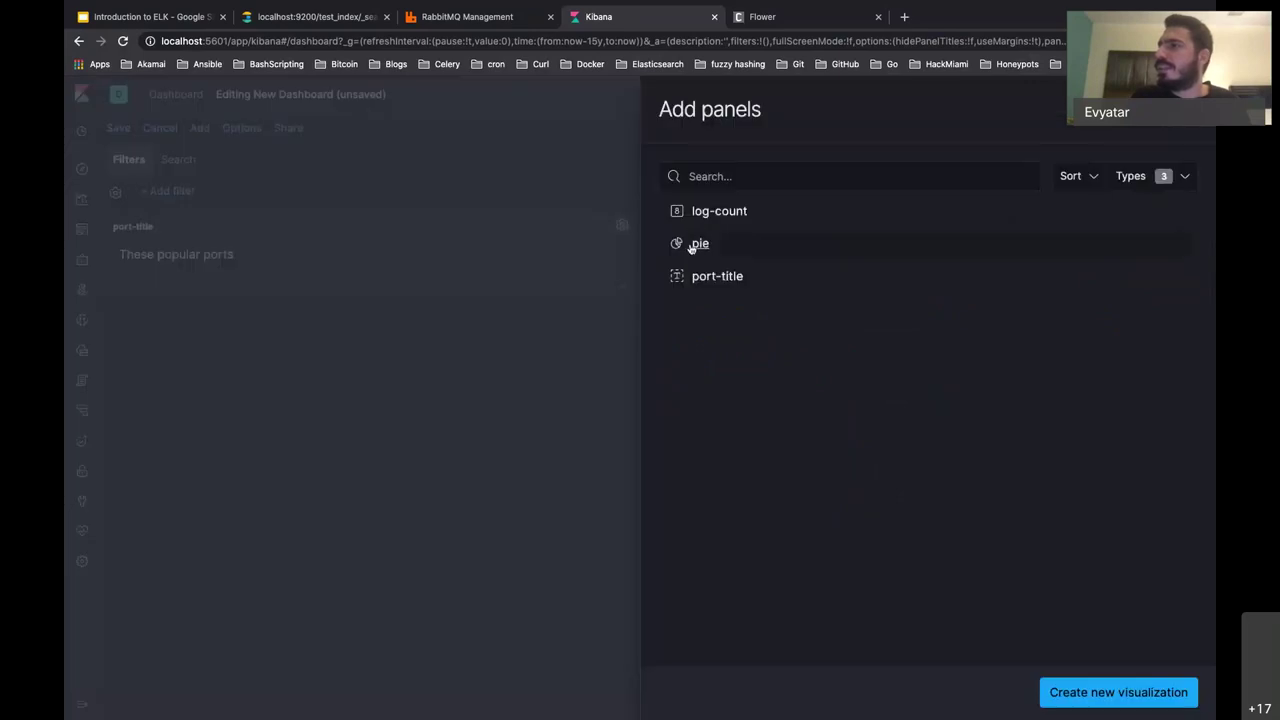
{"action": "left_click", "coordinate": [692, 245]}
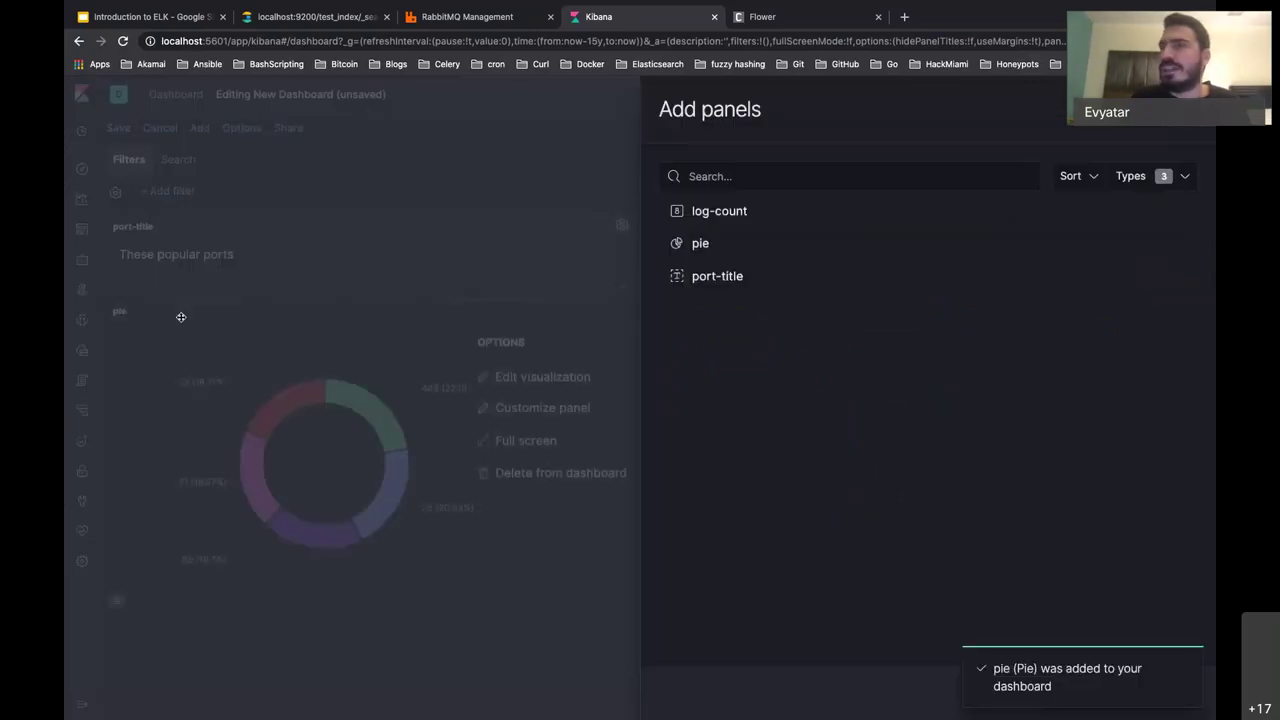
{"action": "left_click", "coordinate": [181, 317]}
{"action": "left_click", "coordinate": [84, 230]}
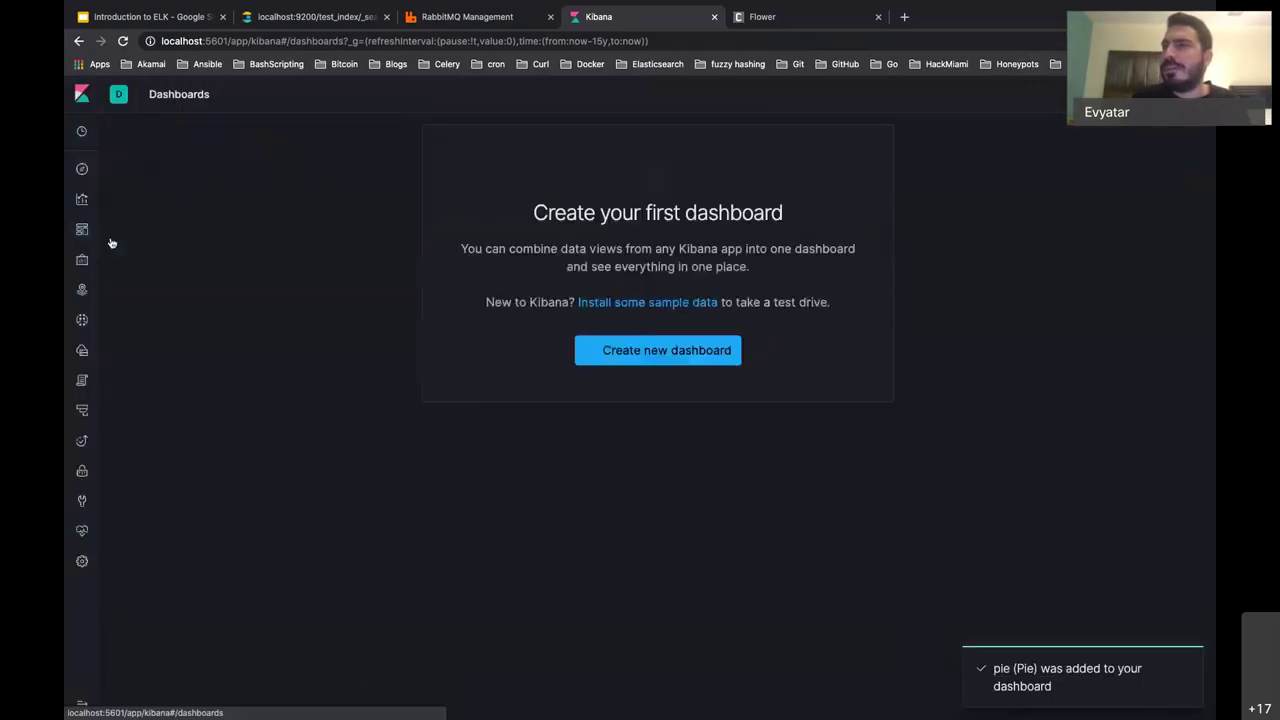
Step: Return to the edited pie visualization and save it under its existing title, pie
{"action": "left_click", "coordinate": [81, 201]}
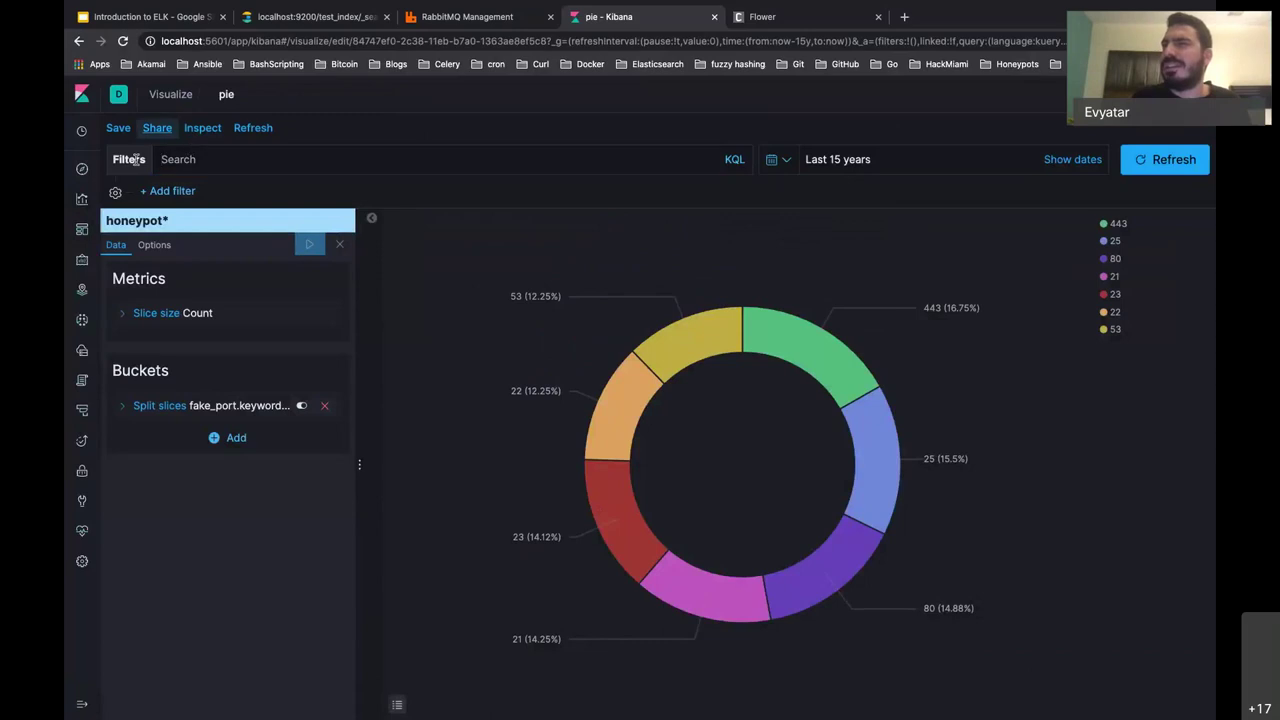
{"action": "left_click", "coordinate": [118, 128]}
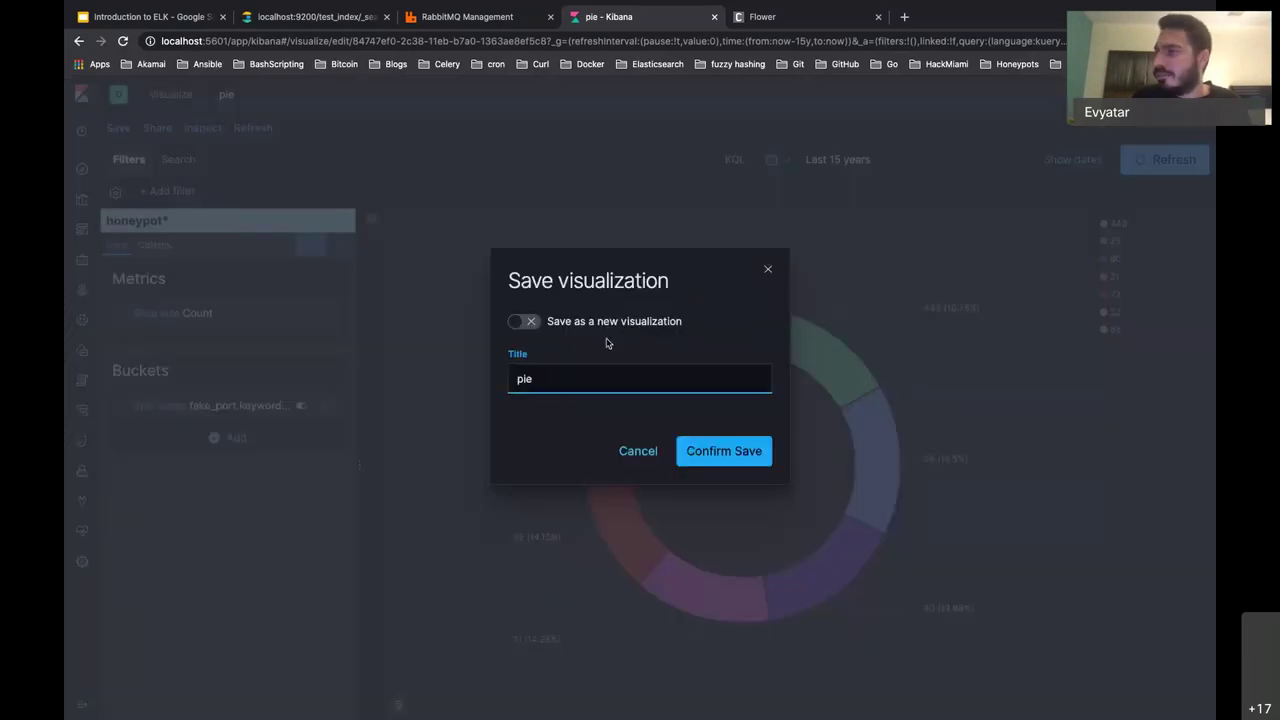
{"action": "left_click", "coordinate": [731, 458]}
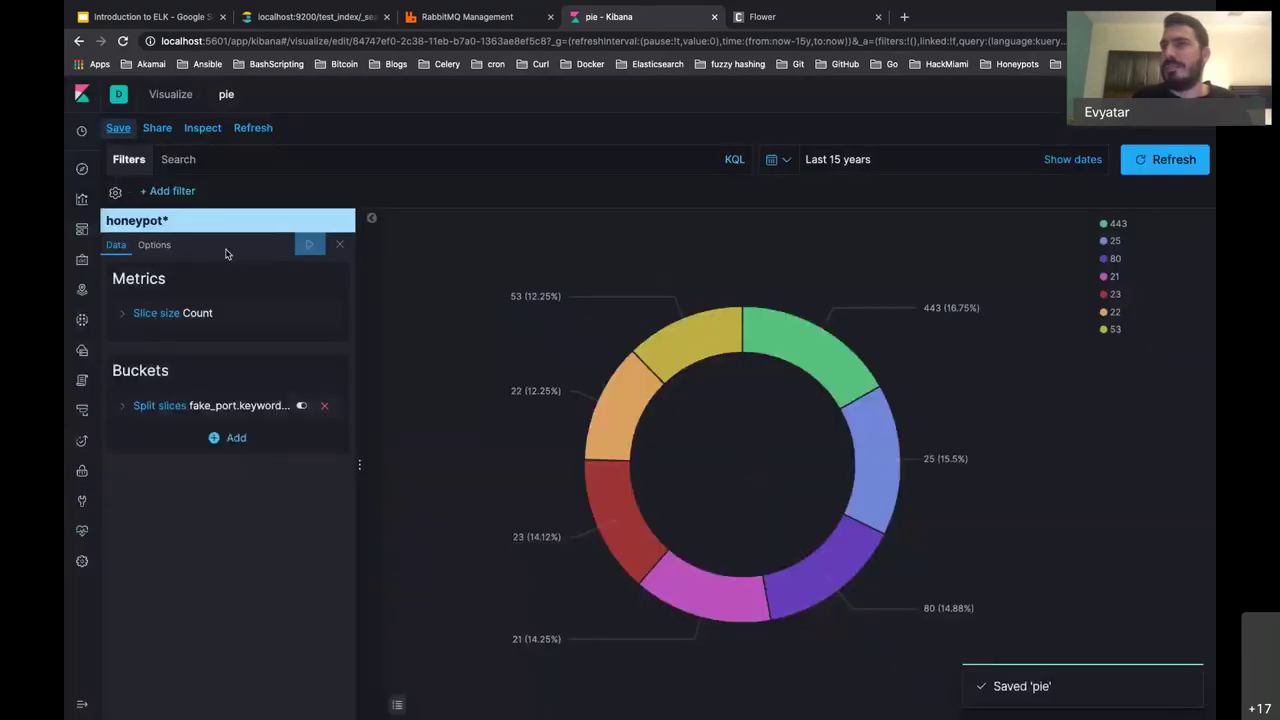
Step: Create a new dashboard and add the log-count, pie and port-title visualizations to it
{"action": "left_click", "coordinate": [83, 230]}
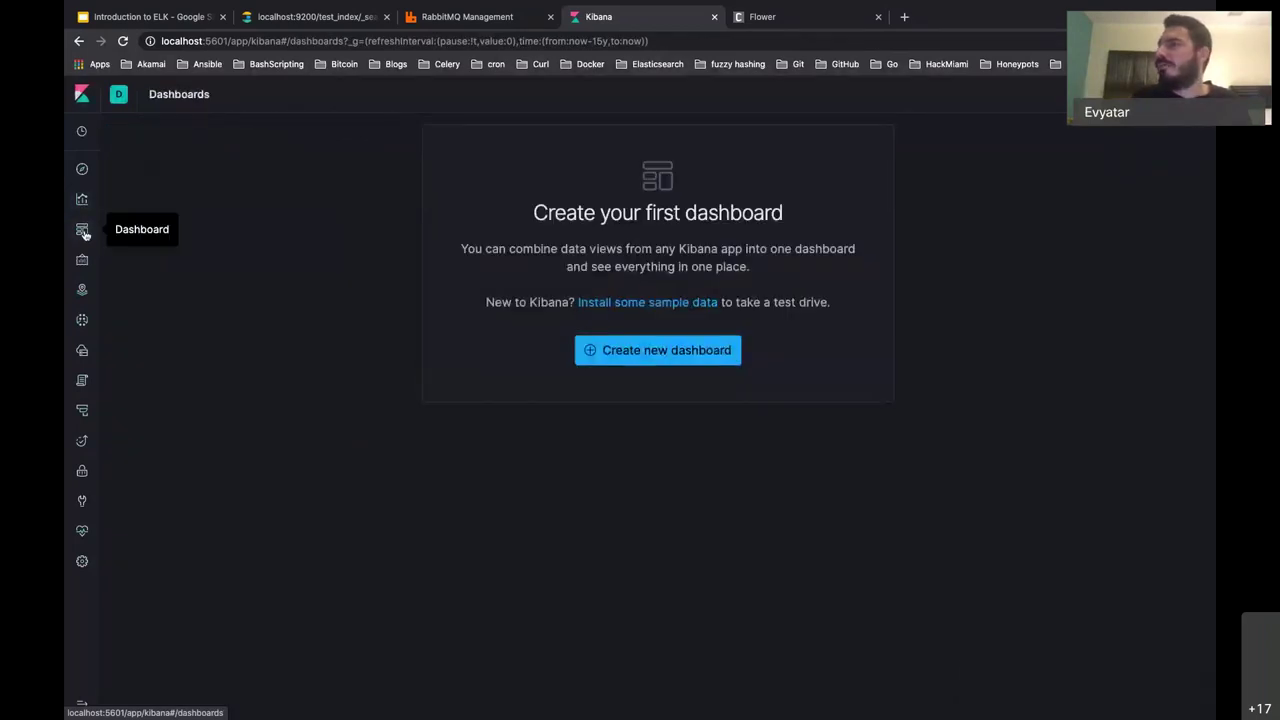
{"action": "left_click", "coordinate": [700, 360]}
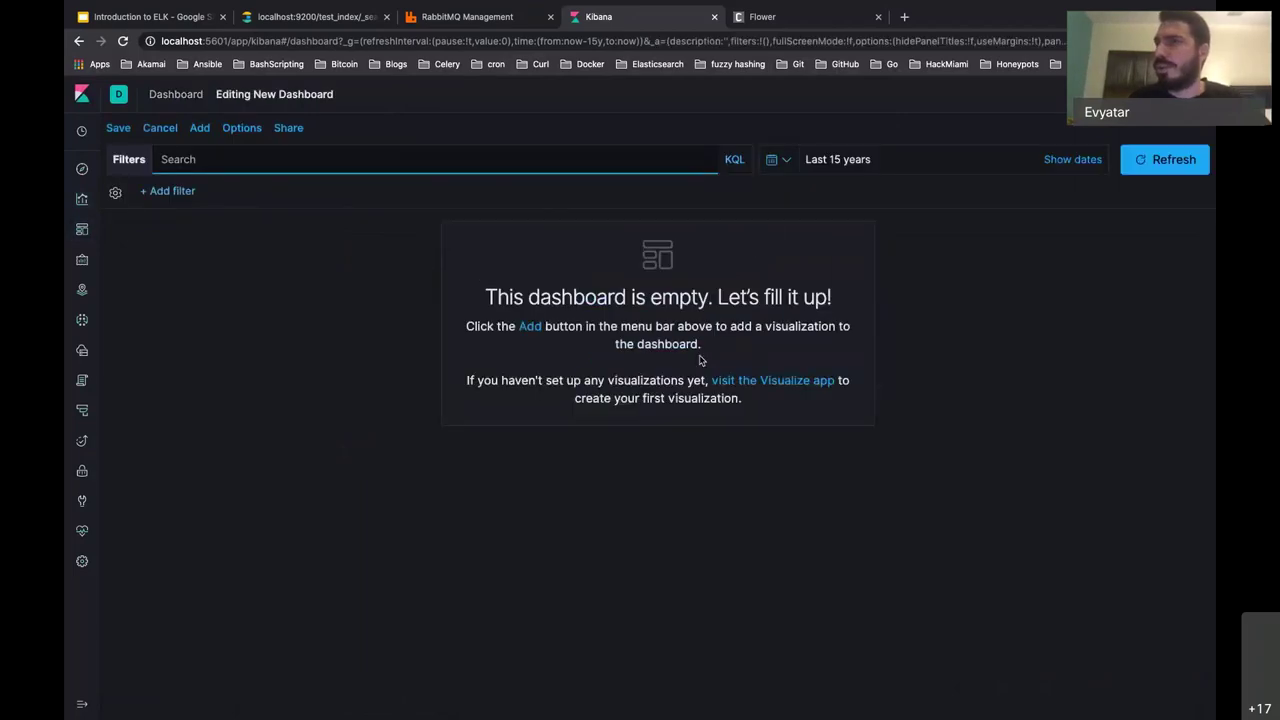
{"action": "left_click", "coordinate": [199, 128]}
{"action": "left_click", "coordinate": [737, 215]}
{"action": "left_click", "coordinate": [716, 277]}
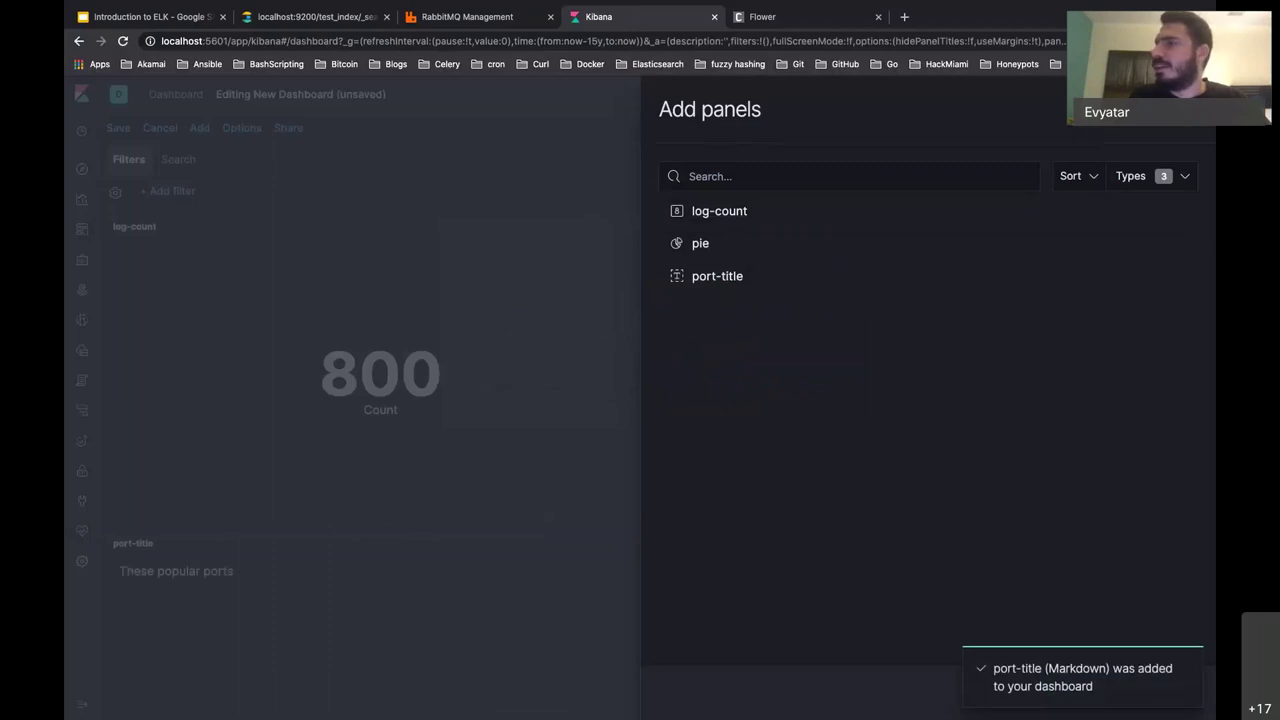
{"action": "key", "text": "Escape"}
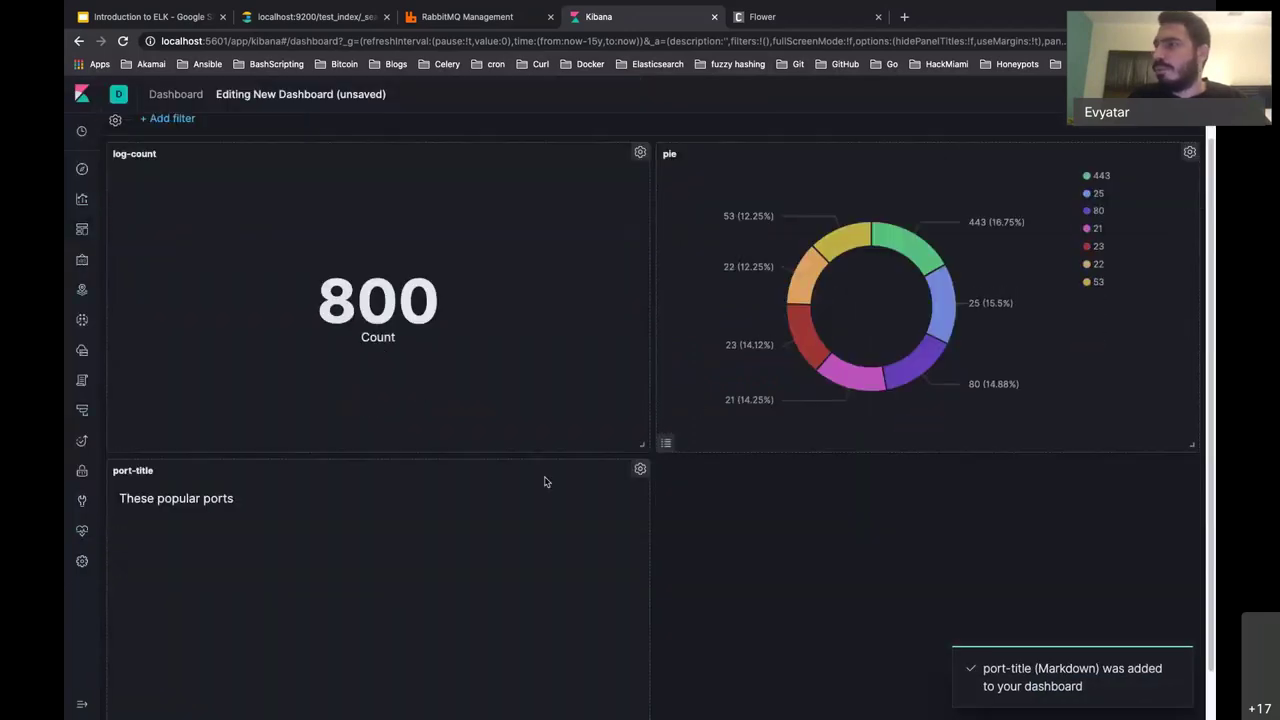
Step: Rearrange the panels into one left-hand column with port-title first, pie below it and log-count last
{"action": "scroll", "coordinate": [720, 306], "scroll_direction": "down", "scroll_amount": 1}
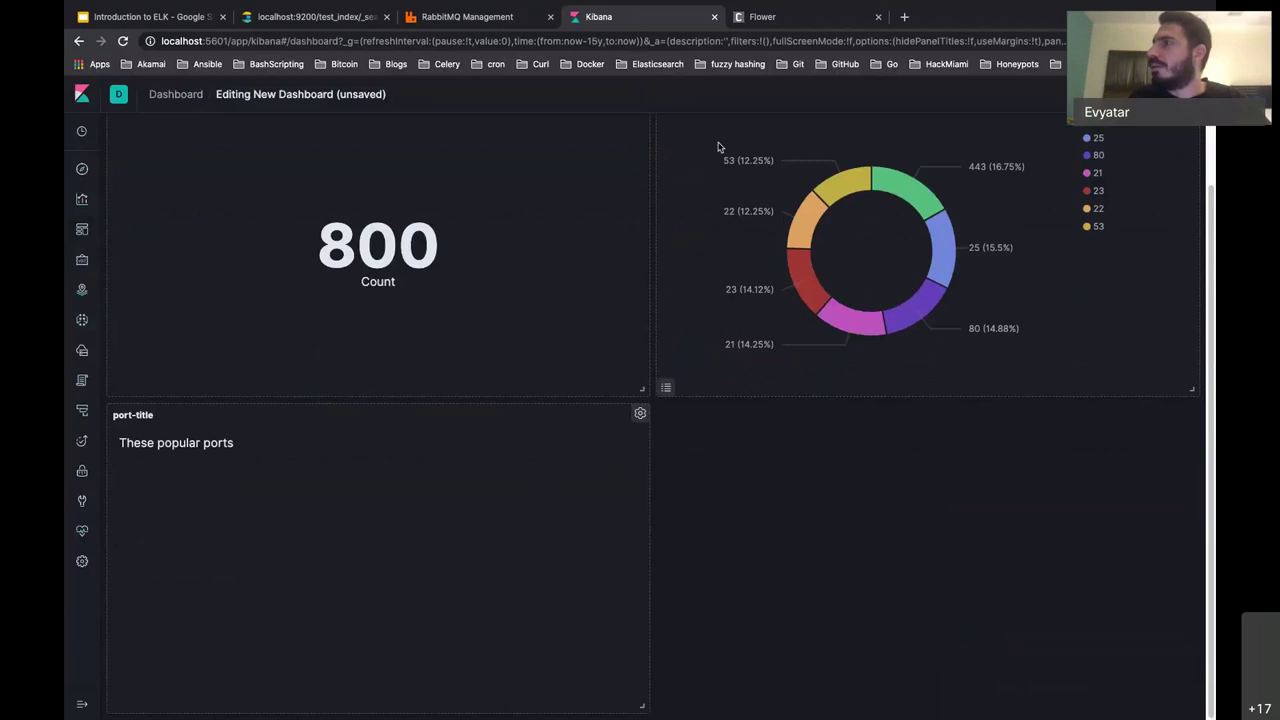
{"action": "scroll", "coordinate": [755, 264], "scroll_direction": "up", "scroll_amount": 3}
{"action": "left_click_drag", "start_coordinate": [745, 242], "coordinate": [168, 222]}
{"action": "scroll", "coordinate": [307, 557], "scroll_direction": "down", "scroll_amount": 4}
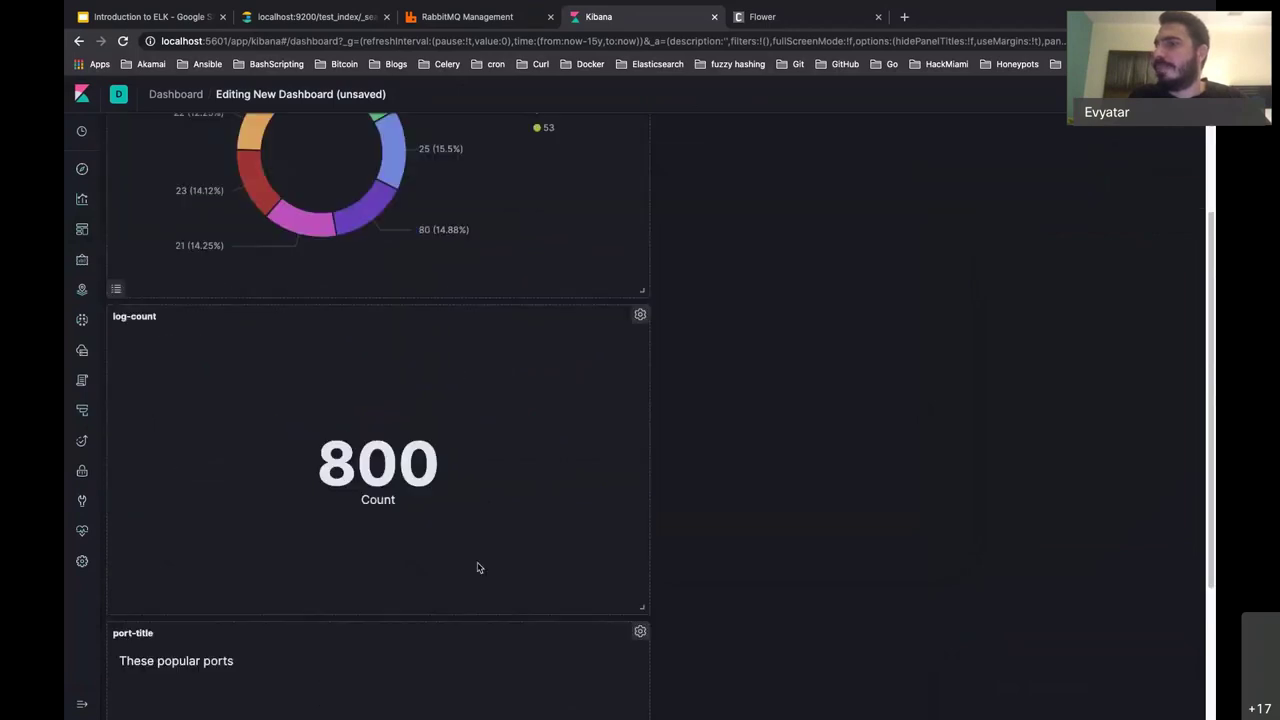
{"action": "left_click_drag", "start_coordinate": [305, 506], "coordinate": [229, 209]}
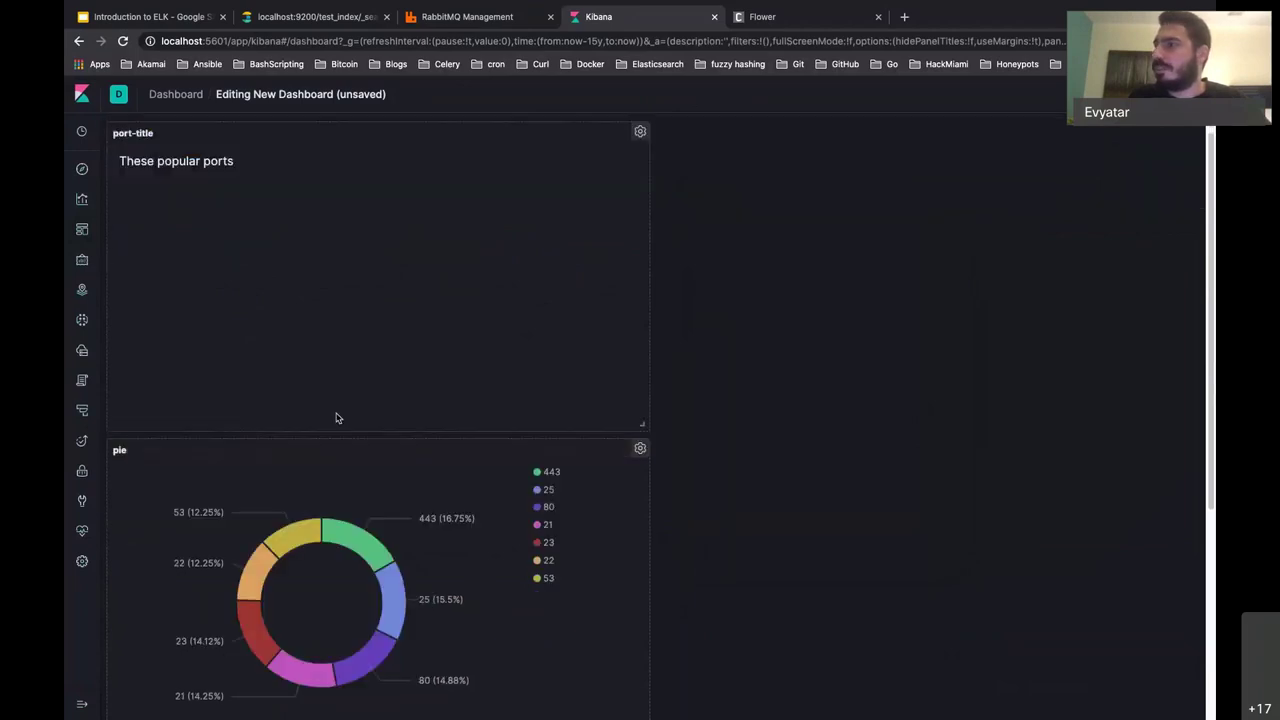
Step: Shorten the port-title panel to fit its single text line and reduce the height of the log-count panel
{"action": "left_click_drag", "start_coordinate": [637, 425], "coordinate": [640, 182]}
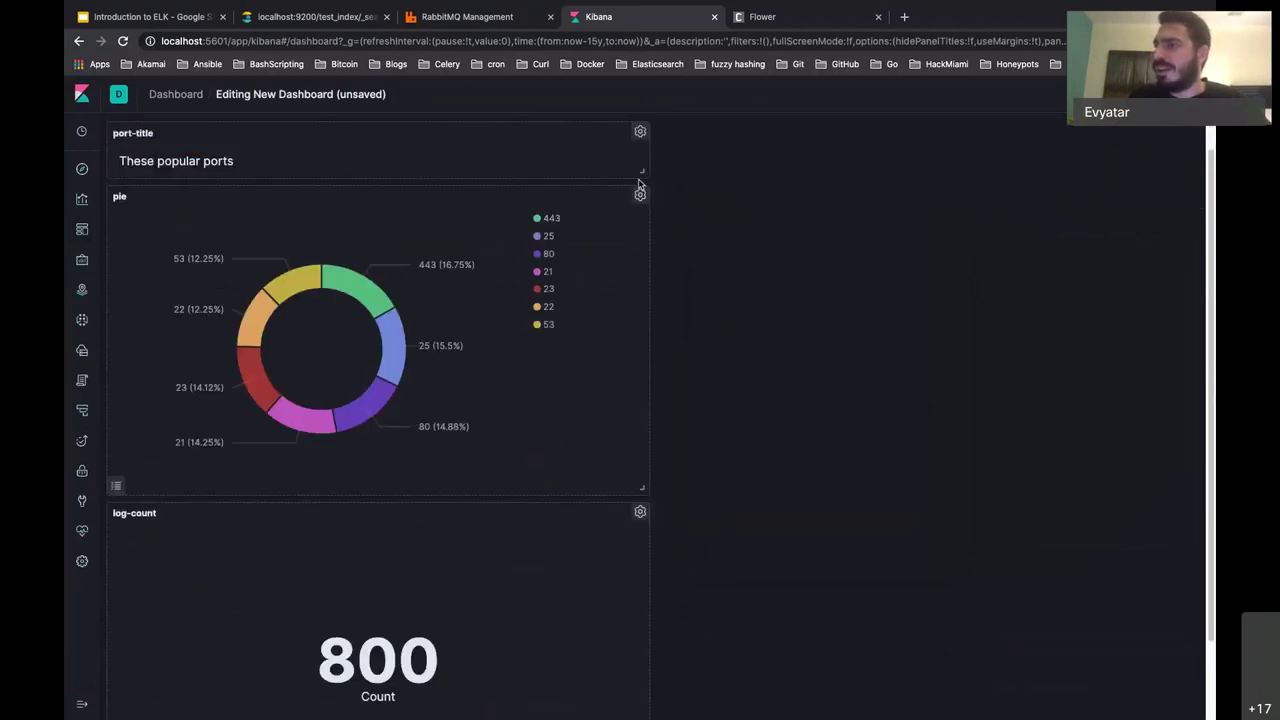
{"action": "scroll", "coordinate": [580, 620], "scroll_direction": "down", "scroll_amount": 1}
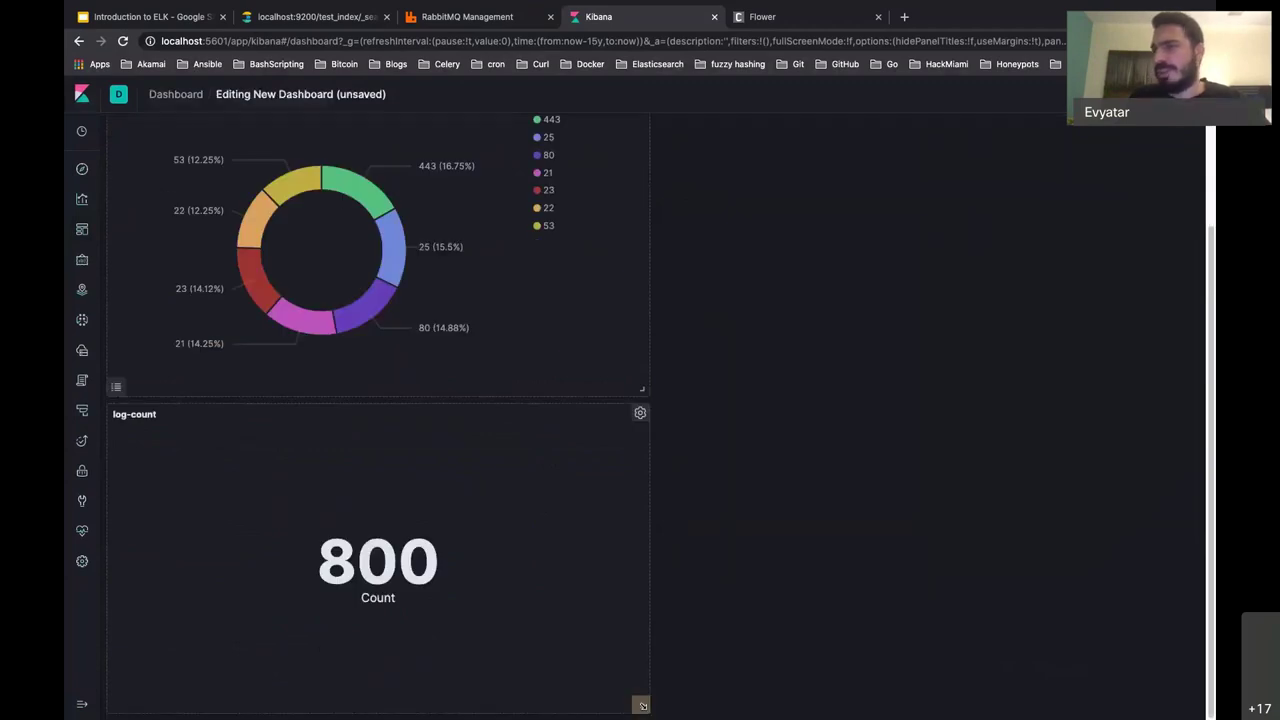
{"action": "left_click_drag", "start_coordinate": [643, 706], "coordinate": [673, 678]}
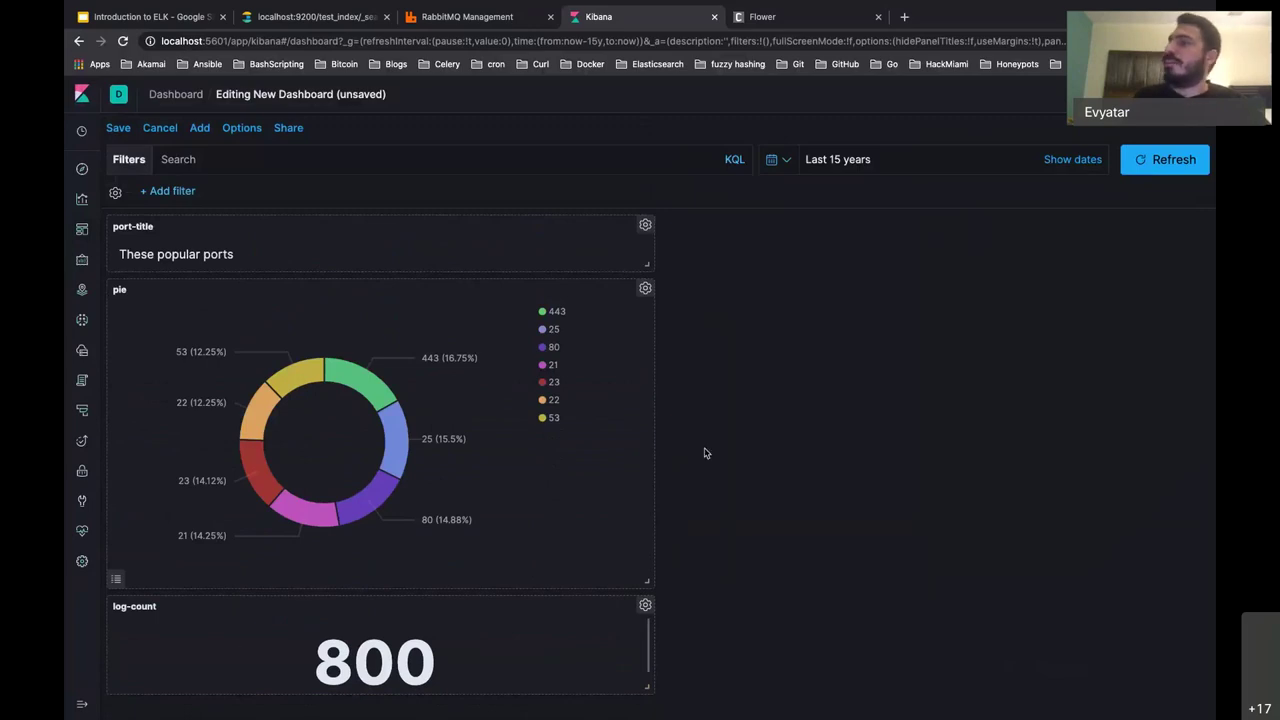
Step: Switch to the terminal and rerun ./spamRequests.sh 400 to send another batch of requests to the honeypot
{"action": "key", "text": "super+Tab"}
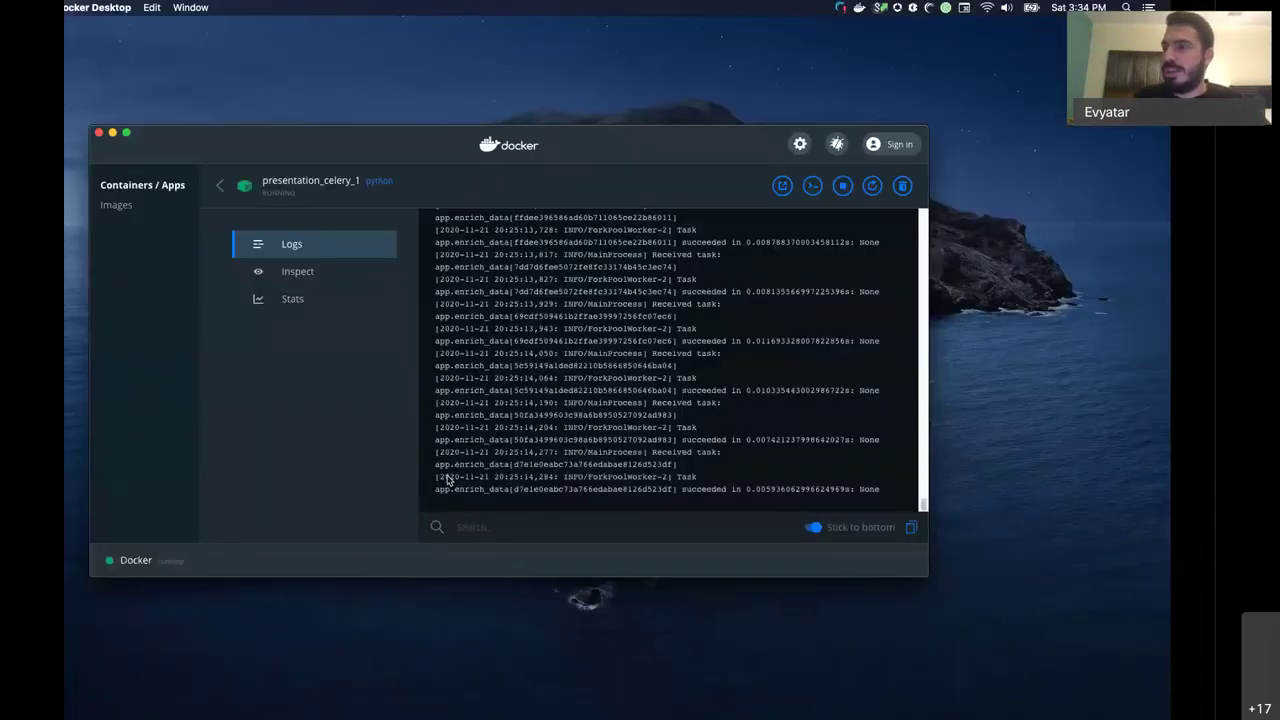
{"action": "key", "text": "super+Tab"}
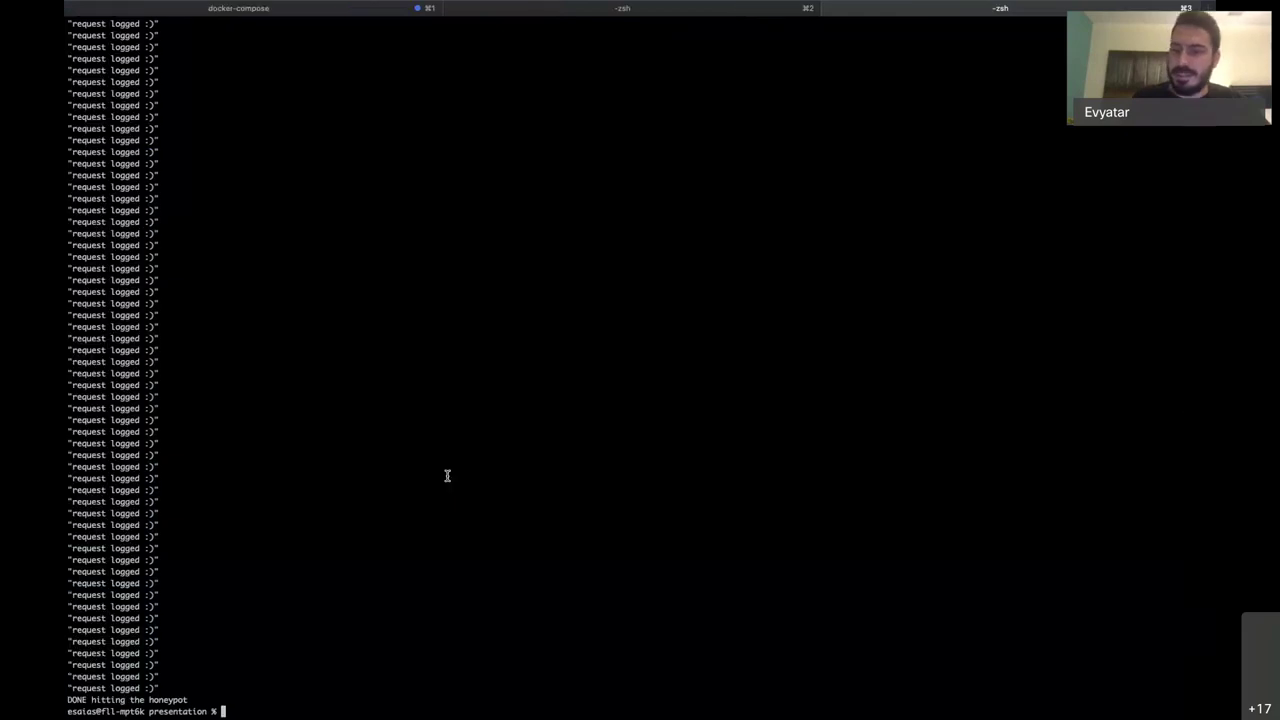
{"action": "key", "text": "Up"}
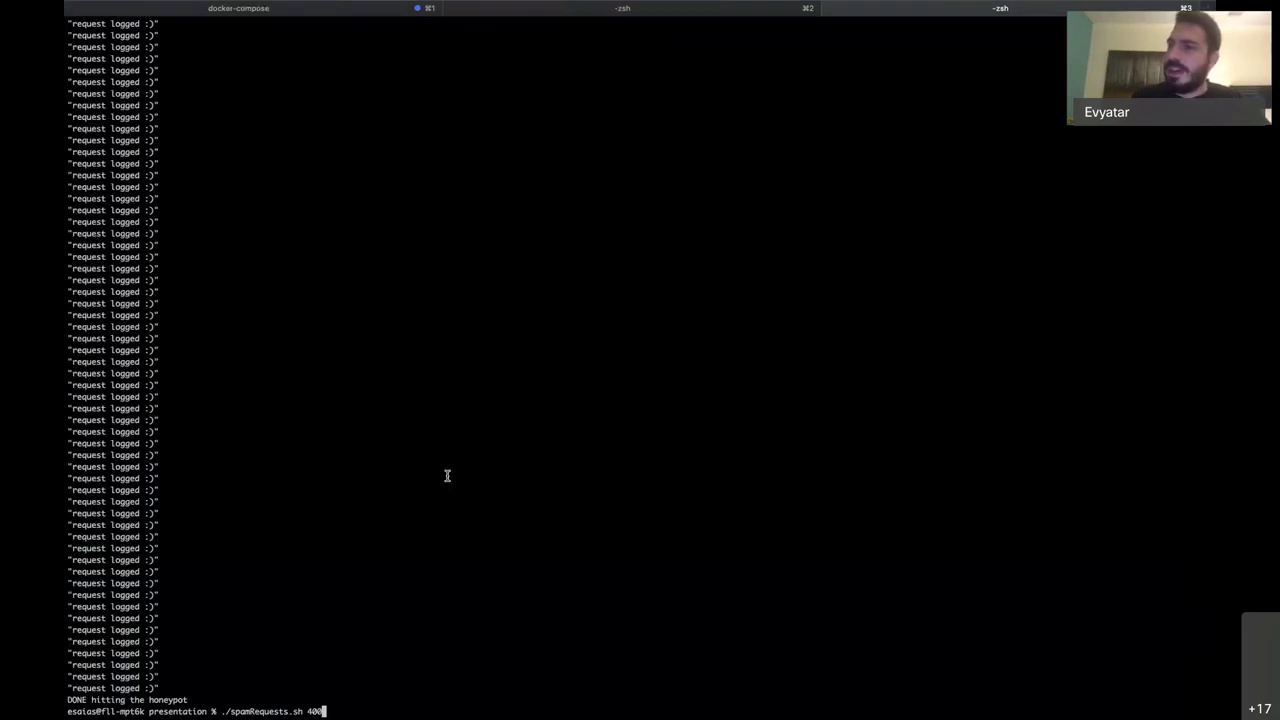
{"action": "key", "text": "Return"}
Step: Return to the Kibana dashboard and refresh it repeatedly to follow the incoming honeypot logs
{"action": "key", "text": "super+Tab"}
{"action": "key", "text": "super+Tab"}
{"action": "key", "text": "Tab"}
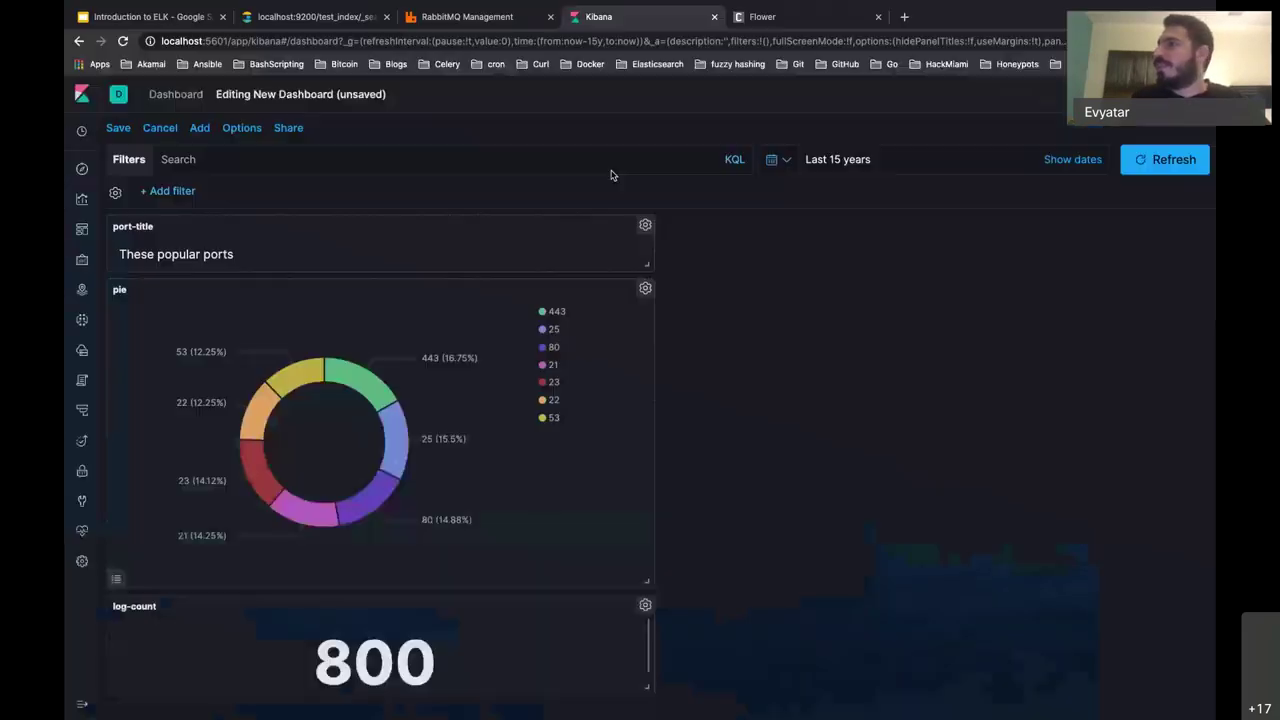
{"action": "left_click", "coordinate": [1142, 159]}
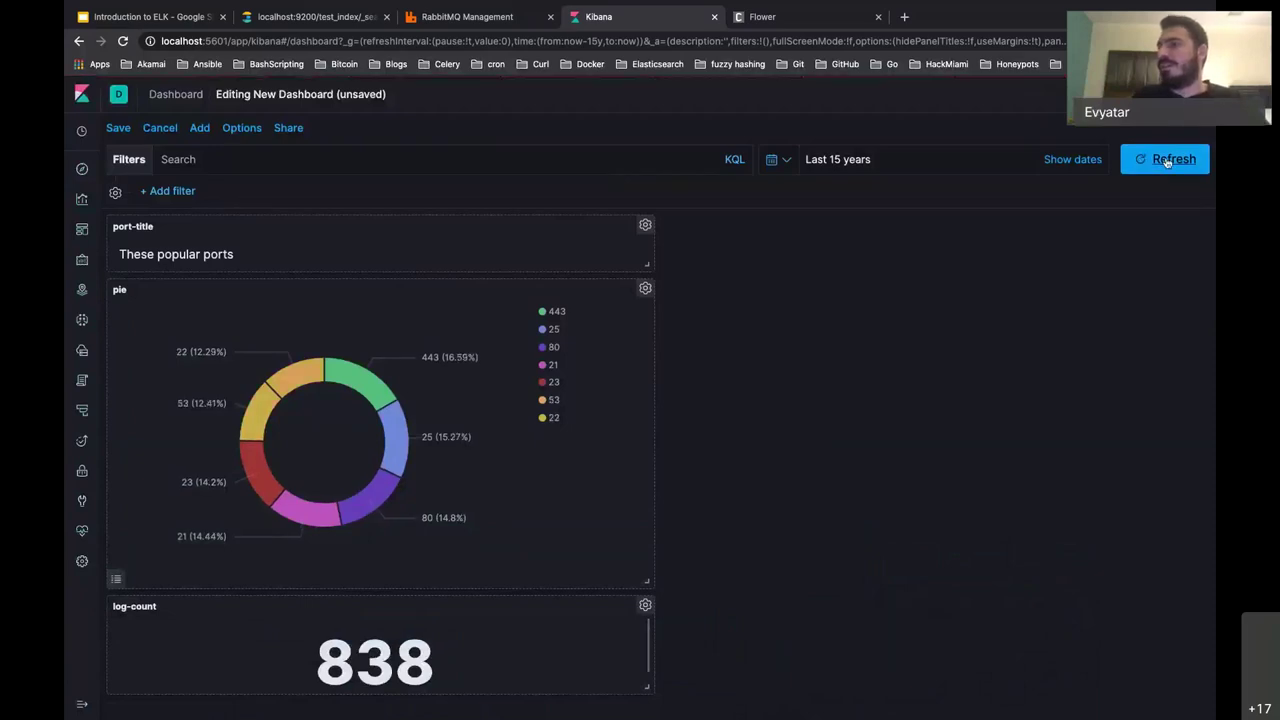
{"action": "left_click", "coordinate": [1167, 162]}
{"action": "left_click", "coordinate": [1167, 162]}
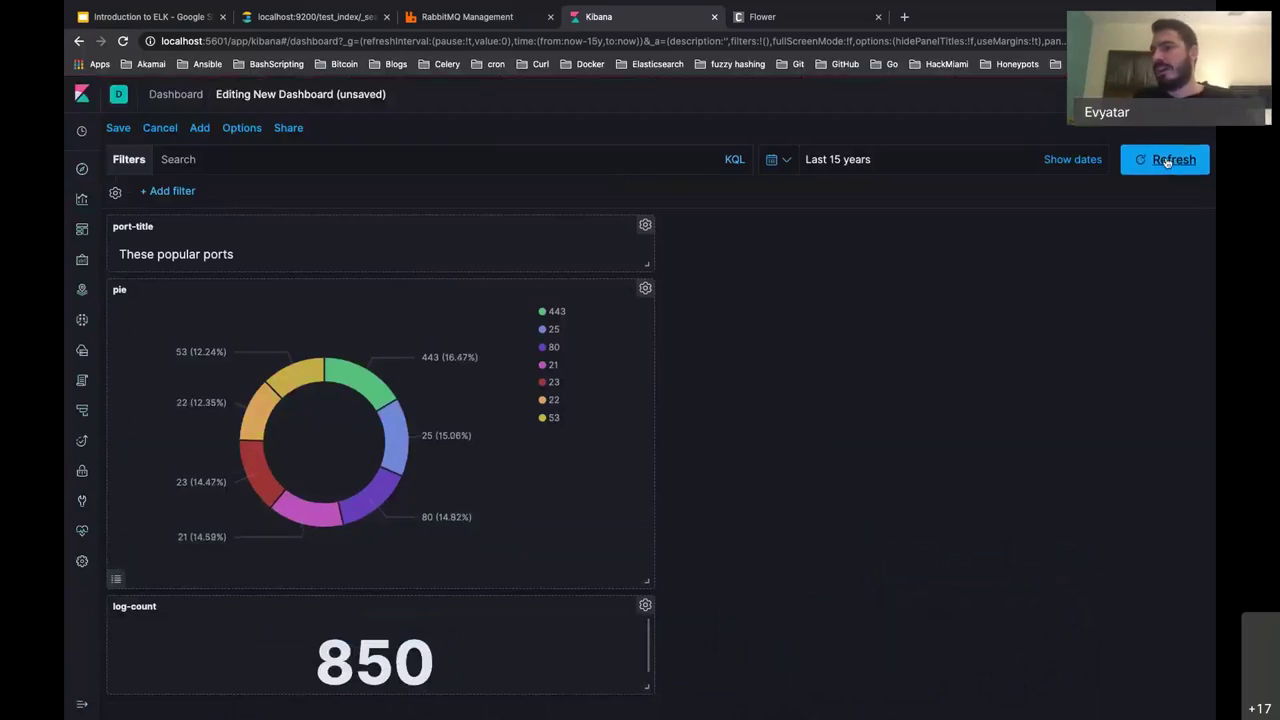
{"action": "left_click", "coordinate": [1167, 162]}
{"action": "left_click", "coordinate": [1167, 162]}
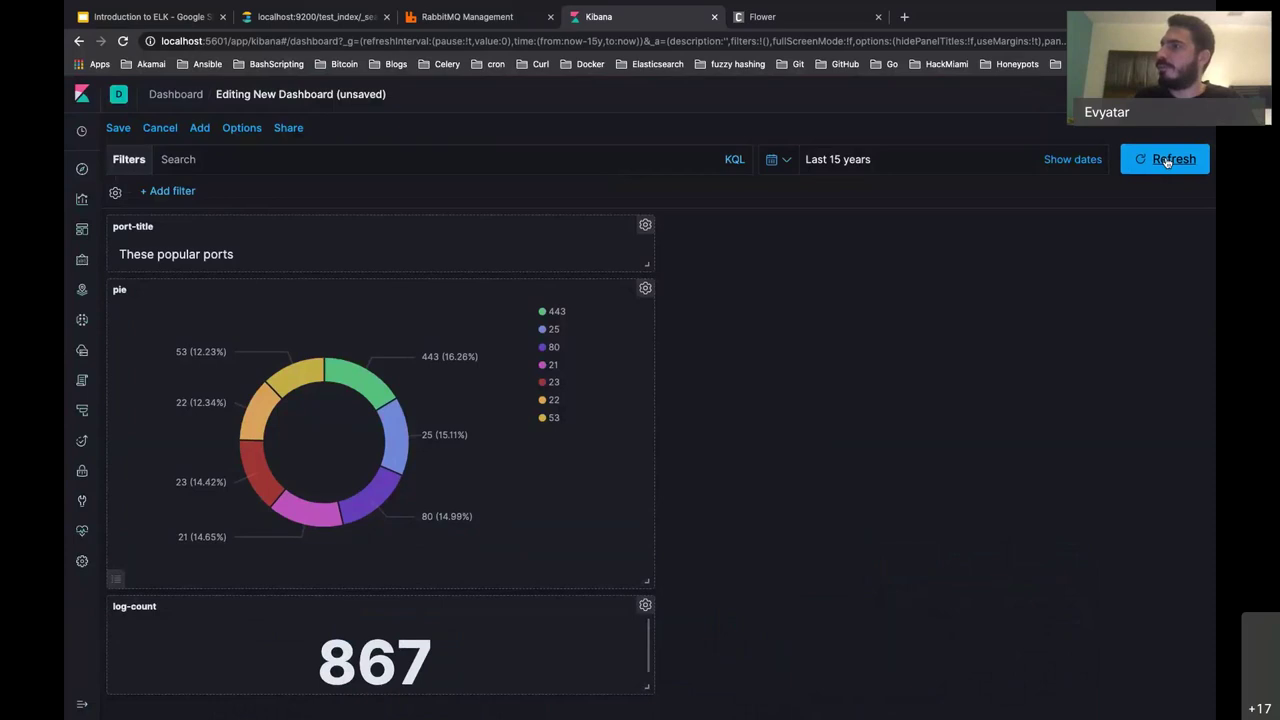
{"action": "left_click", "coordinate": [1167, 162]}
{"action": "left_click", "coordinate": [1167, 162]}
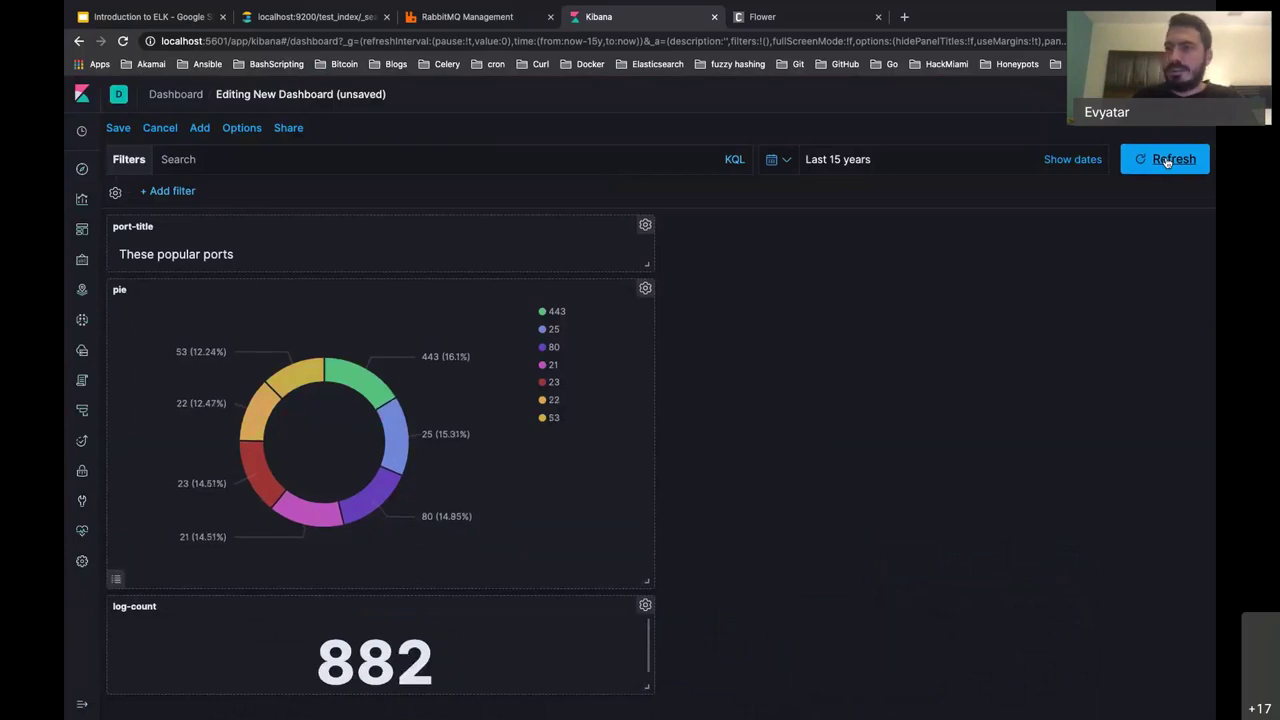
{"action": "left_click", "coordinate": [1167, 162]}
{"action": "left_click", "coordinate": [1167, 162]}
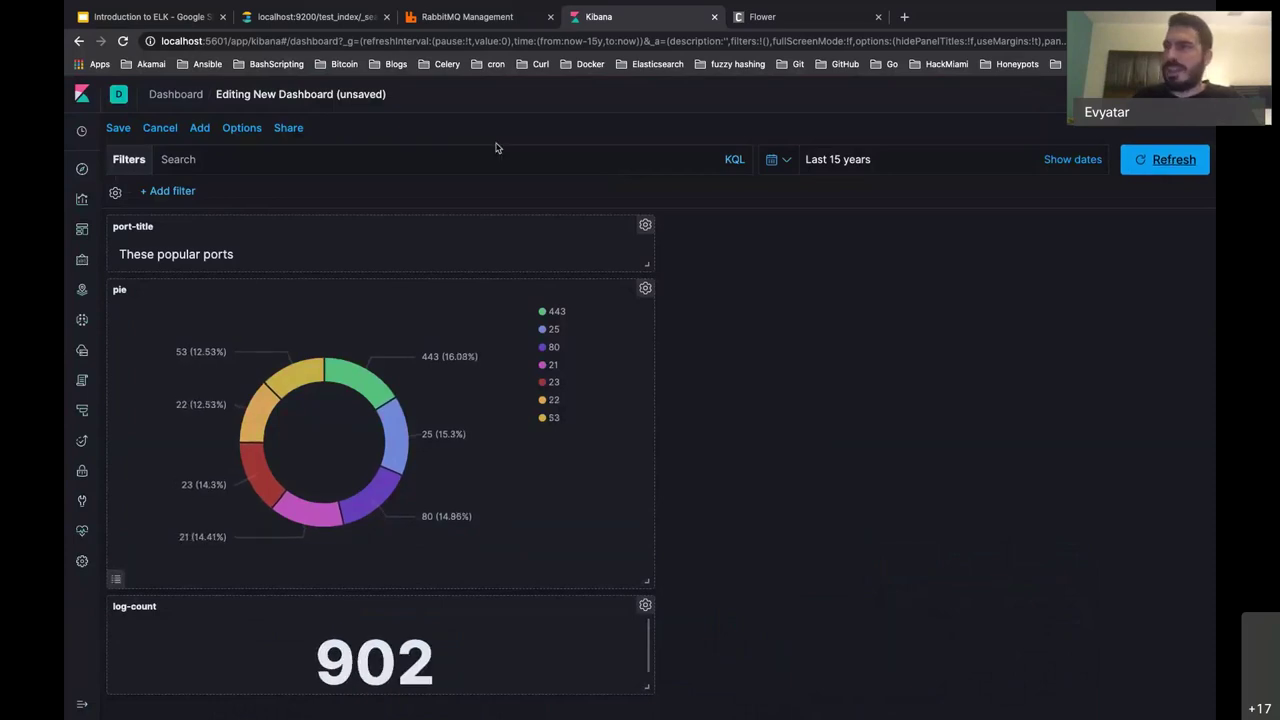
Step: View the dashboard's sharing options and open the Stack Monitoring page
{"action": "left_click", "coordinate": [287, 129]}
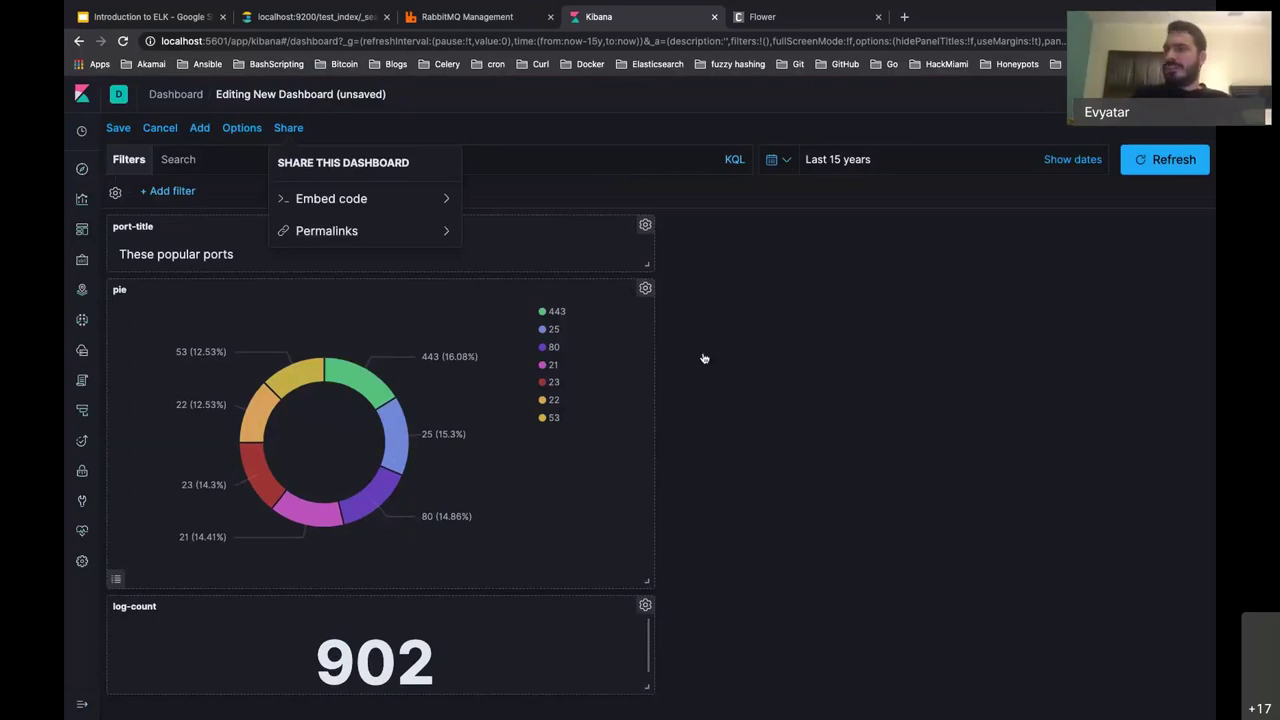
{"action": "left_click", "coordinate": [750, 407]}
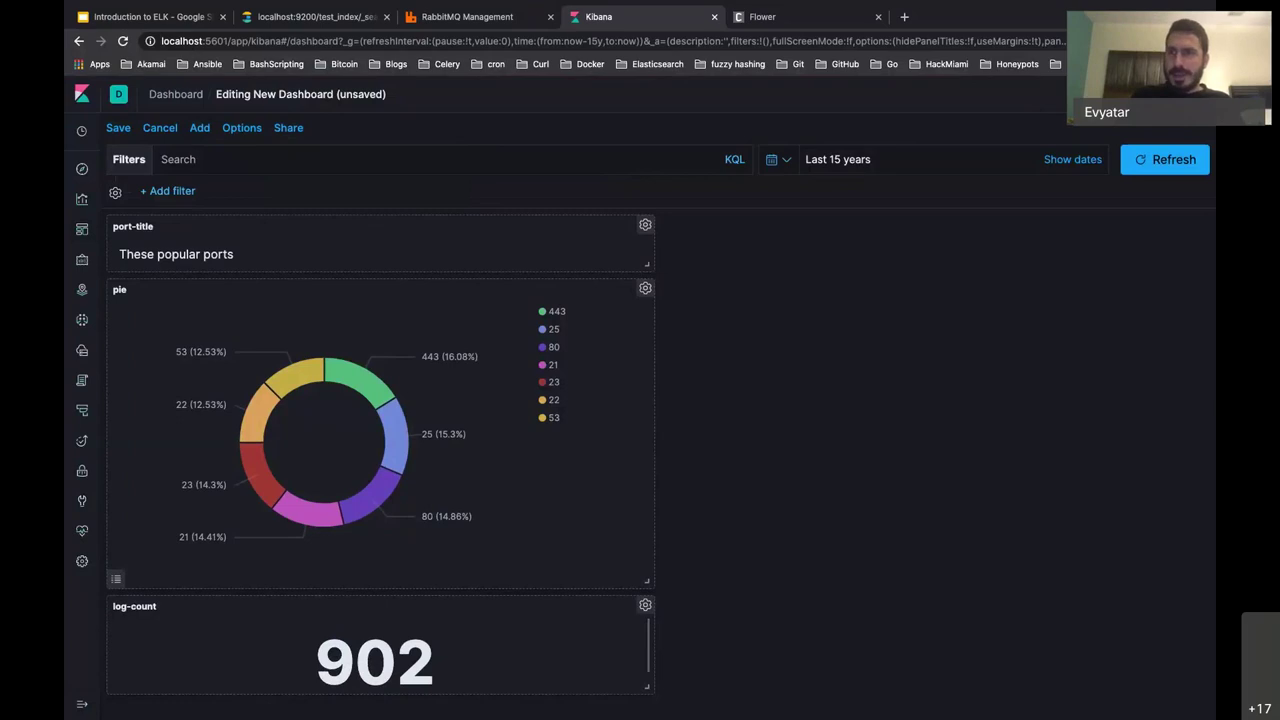
{"action": "left_click", "coordinate": [82, 531]}
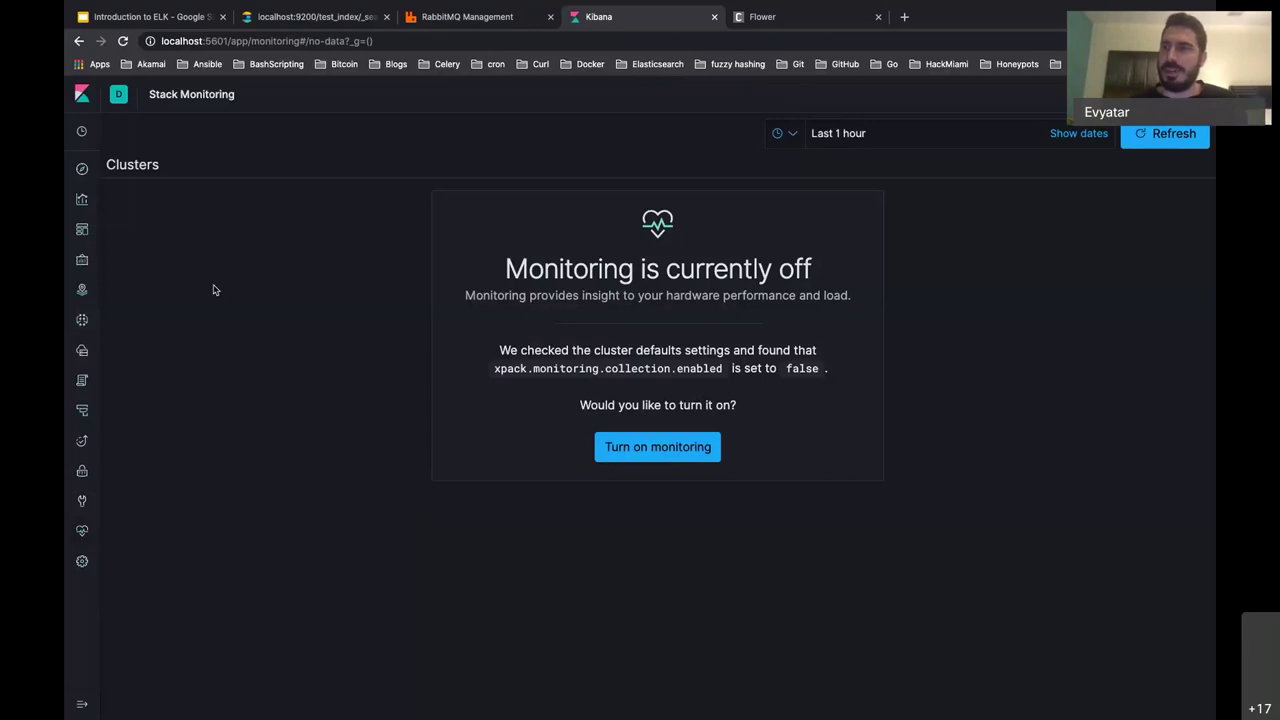
Step: Look through the saved requests in the Dev Tools console and go back to the Kibana home page
{"action": "left_click", "coordinate": [87, 501]}
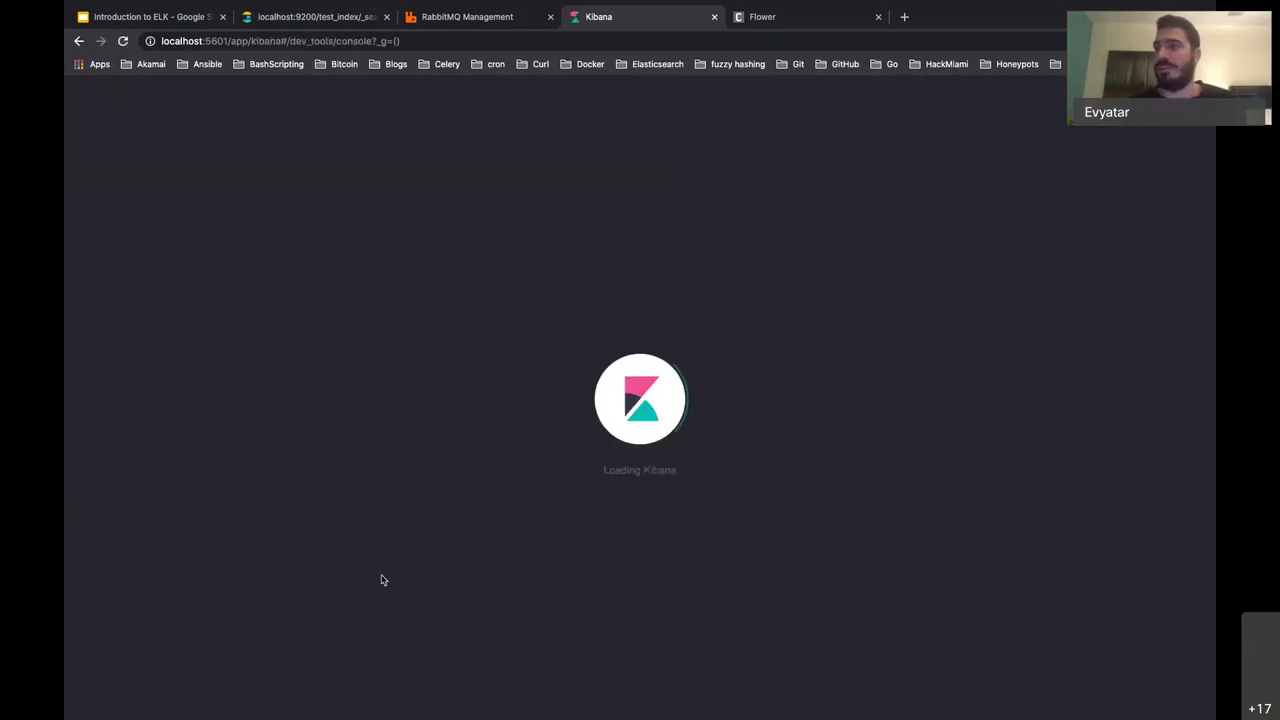
{"action": "scroll", "coordinate": [381, 575], "scroll_direction": "down", "scroll_amount": 12}
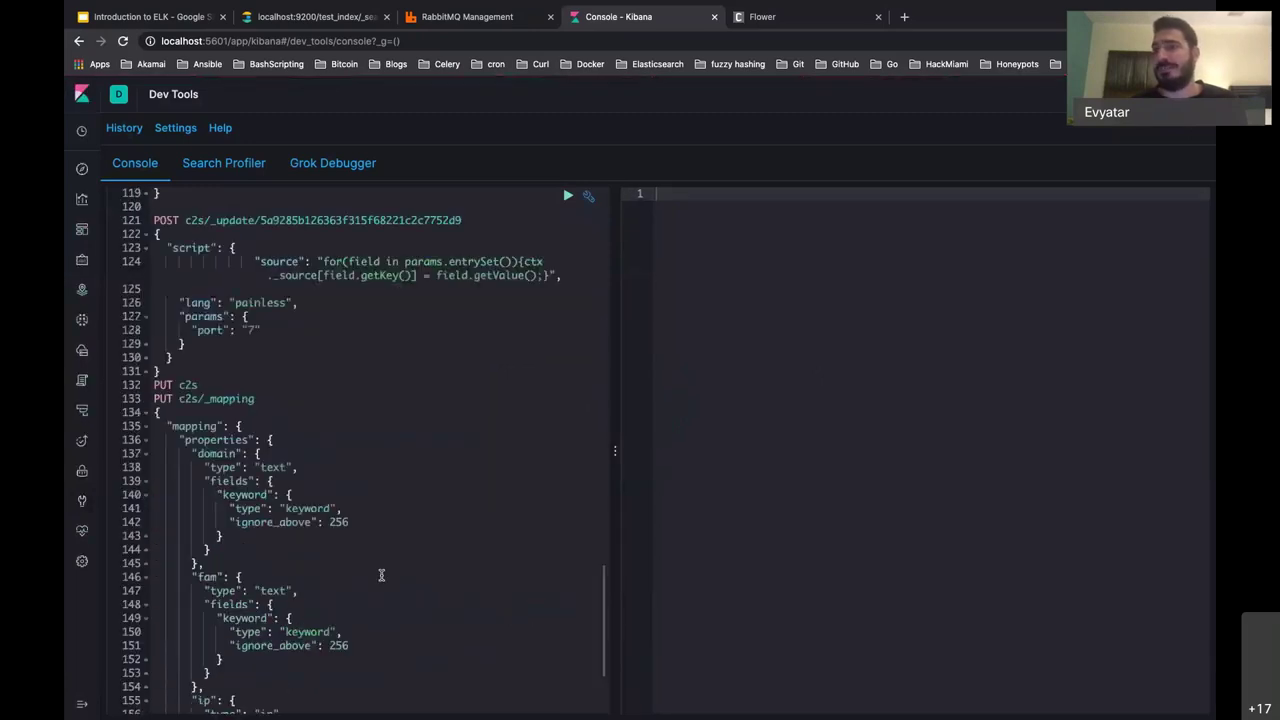
{"action": "scroll", "coordinate": [381, 575], "scroll_direction": "up", "scroll_amount": 11}
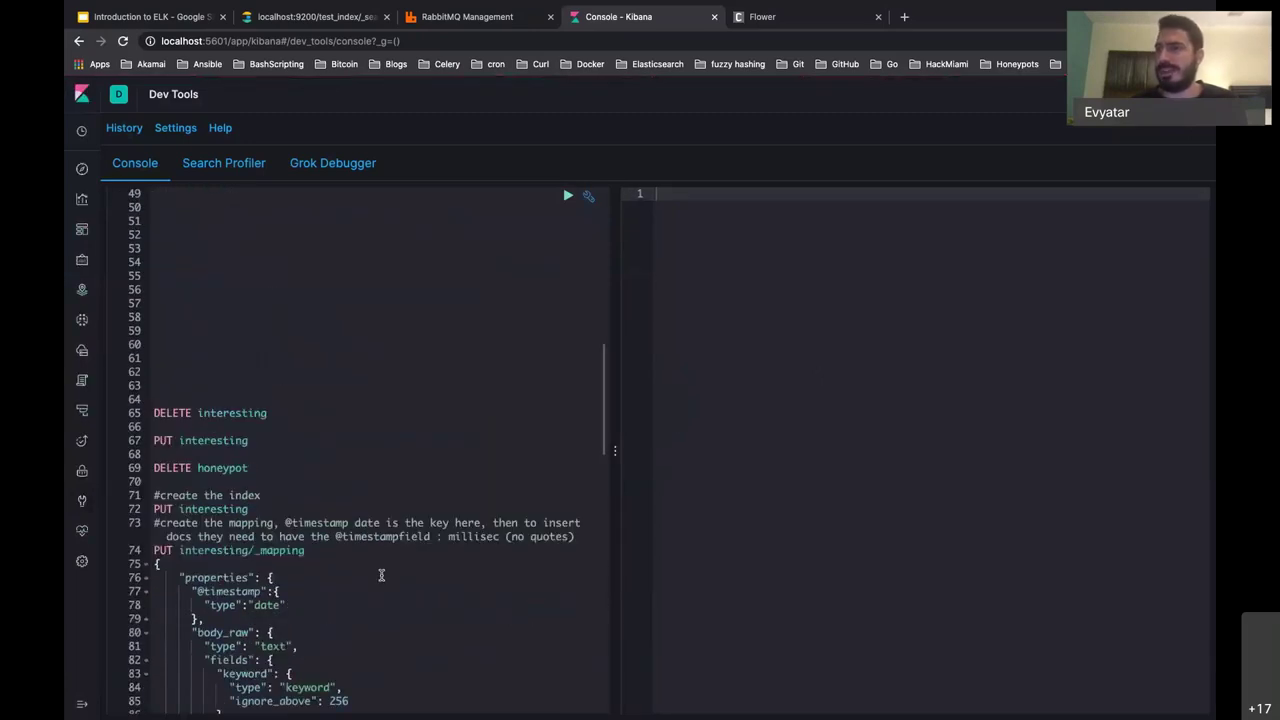
{"action": "scroll", "coordinate": [381, 575], "scroll_direction": "up", "scroll_amount": 1}
{"action": "left_click", "coordinate": [174, 395]}
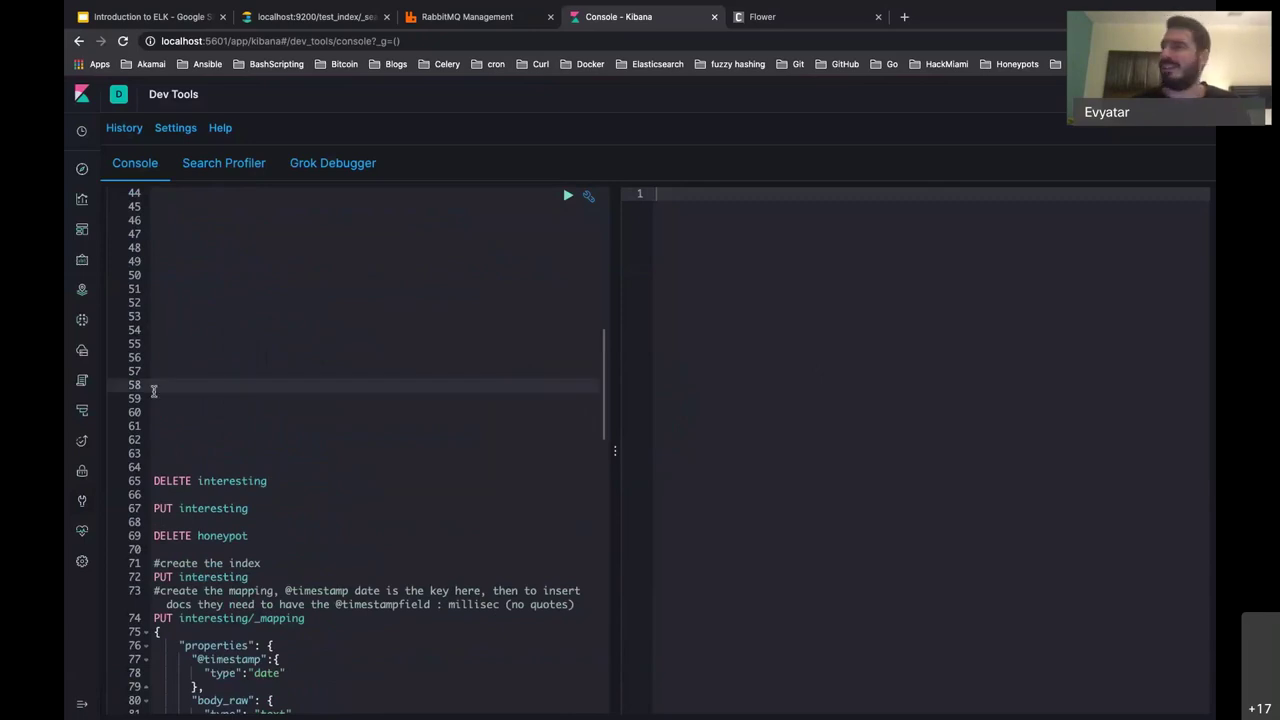
{"action": "scroll", "coordinate": [423, 451], "scroll_direction": "up", "scroll_amount": 10}
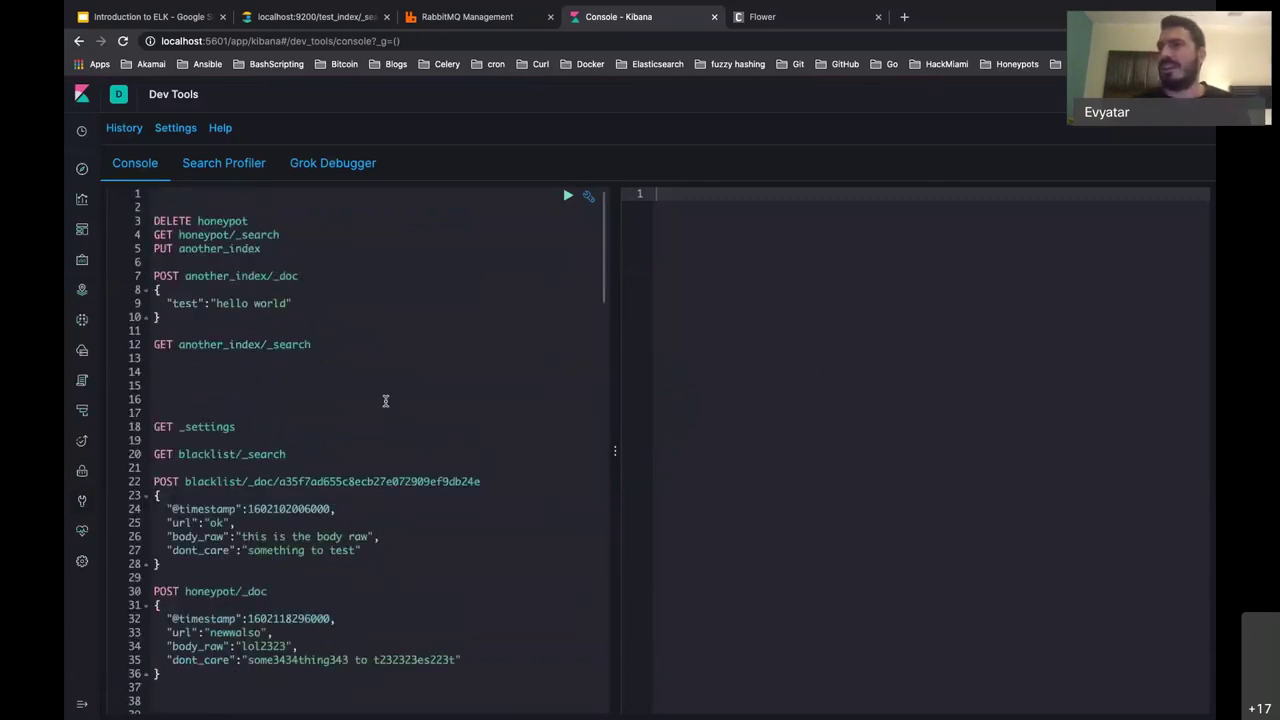
{"action": "left_click", "coordinate": [115, 104]}
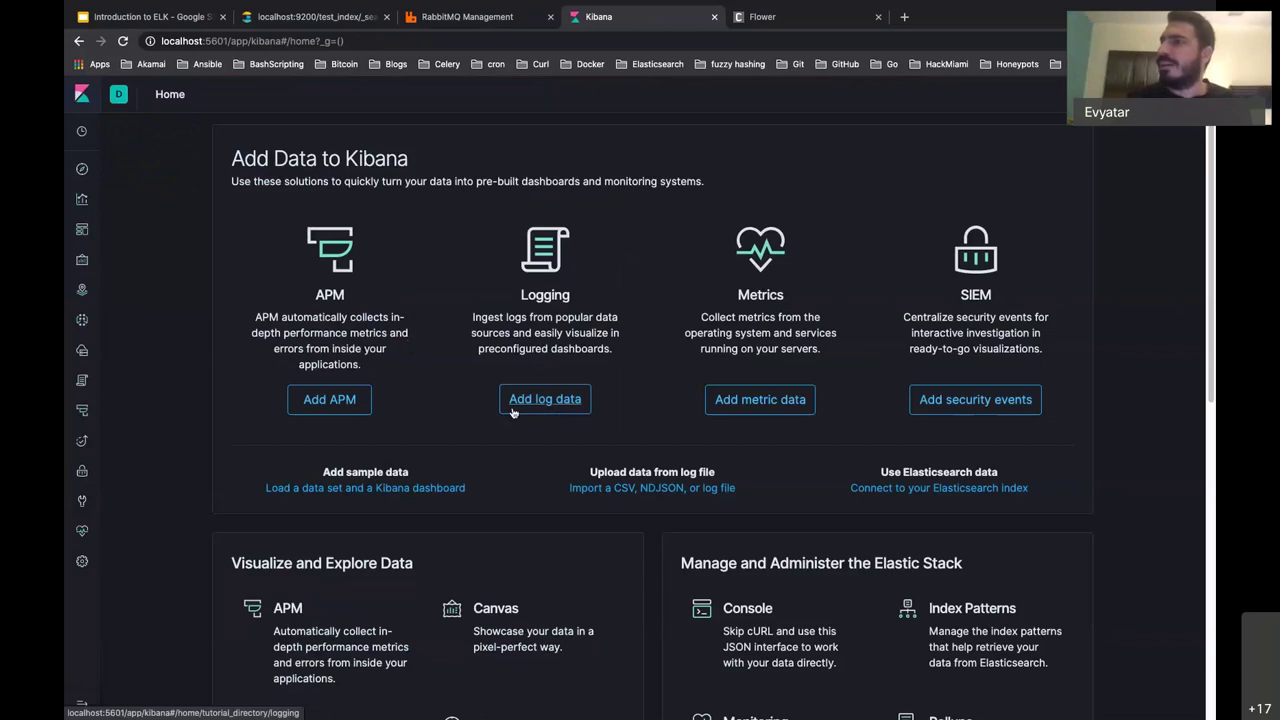
Step: Switch to Atom, open docker-compose.yml and highlight the nginx, php-fpm and rabbitmq service definitions
{"action": "key", "text": "alt+Tab"}
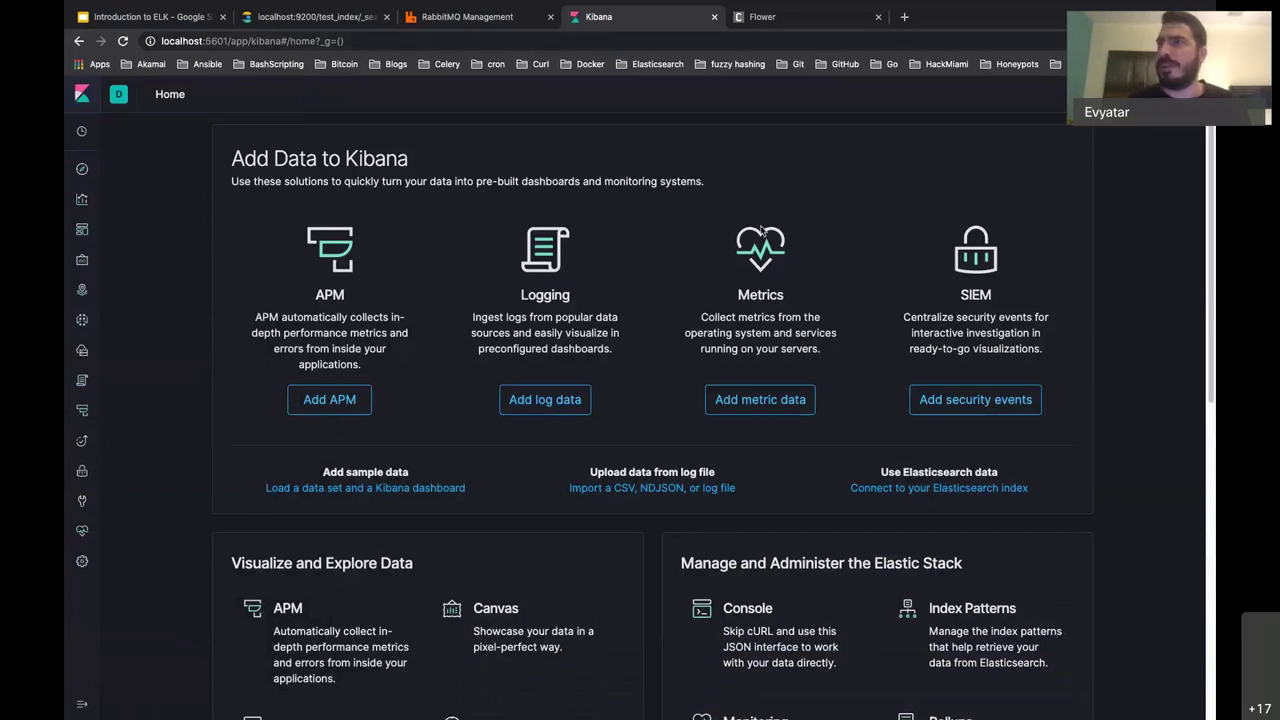
{"action": "key", "text": "ctrl+Right"}
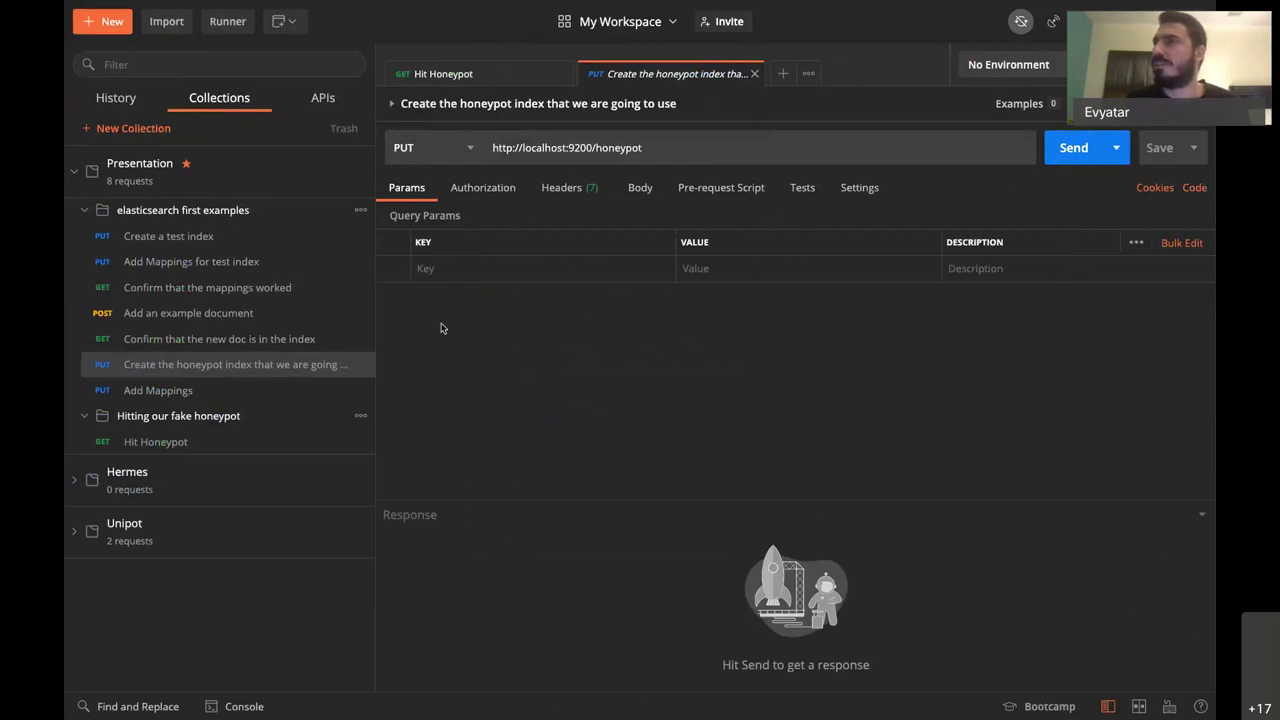
{"action": "key", "text": "ctrl+Up"}
{"action": "left_click", "coordinate": [410, 70]}
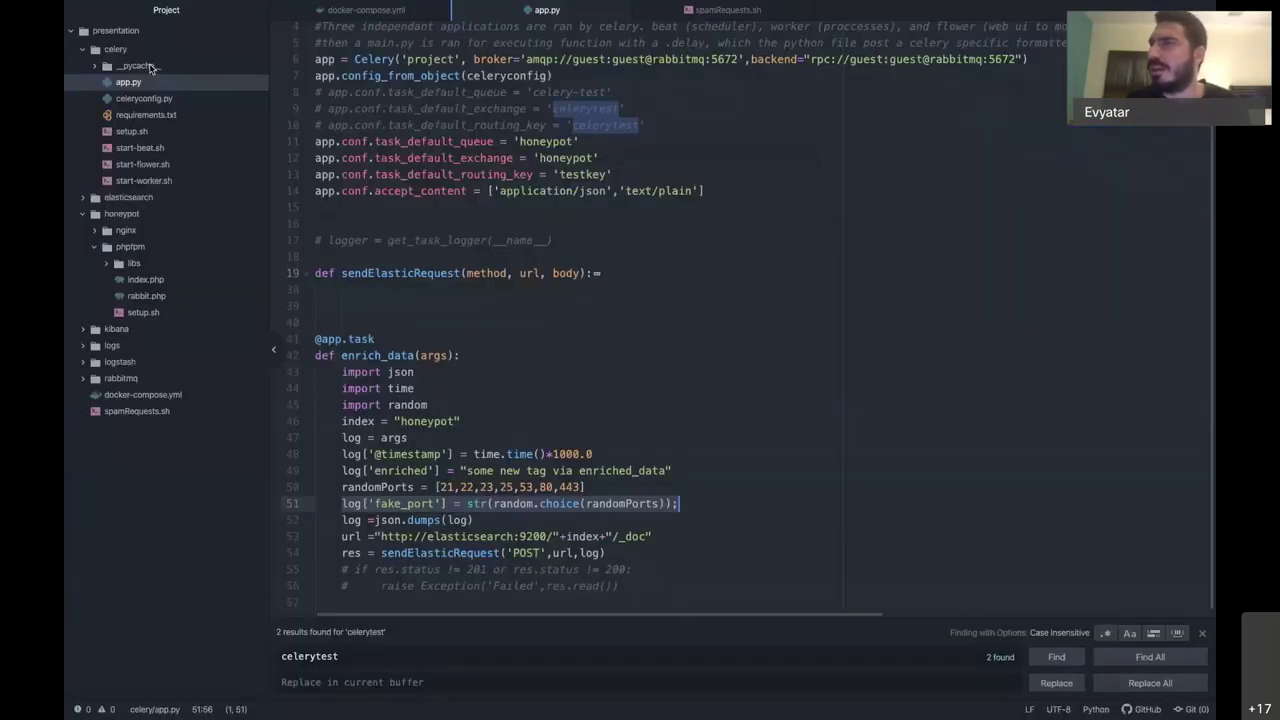
{"action": "left_click", "coordinate": [143, 394]}
{"action": "left_click", "coordinate": [565, 223]}
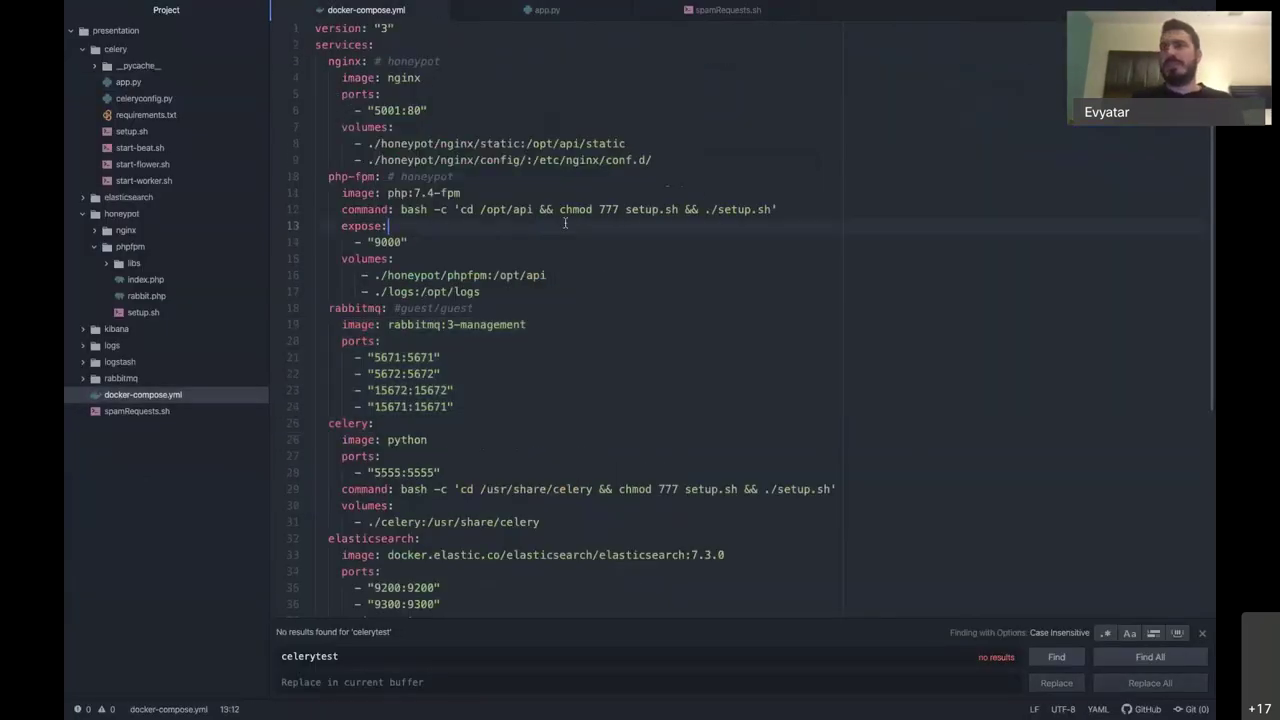
{"action": "left_click_drag", "start_coordinate": [329, 62], "coordinate": [506, 409]}
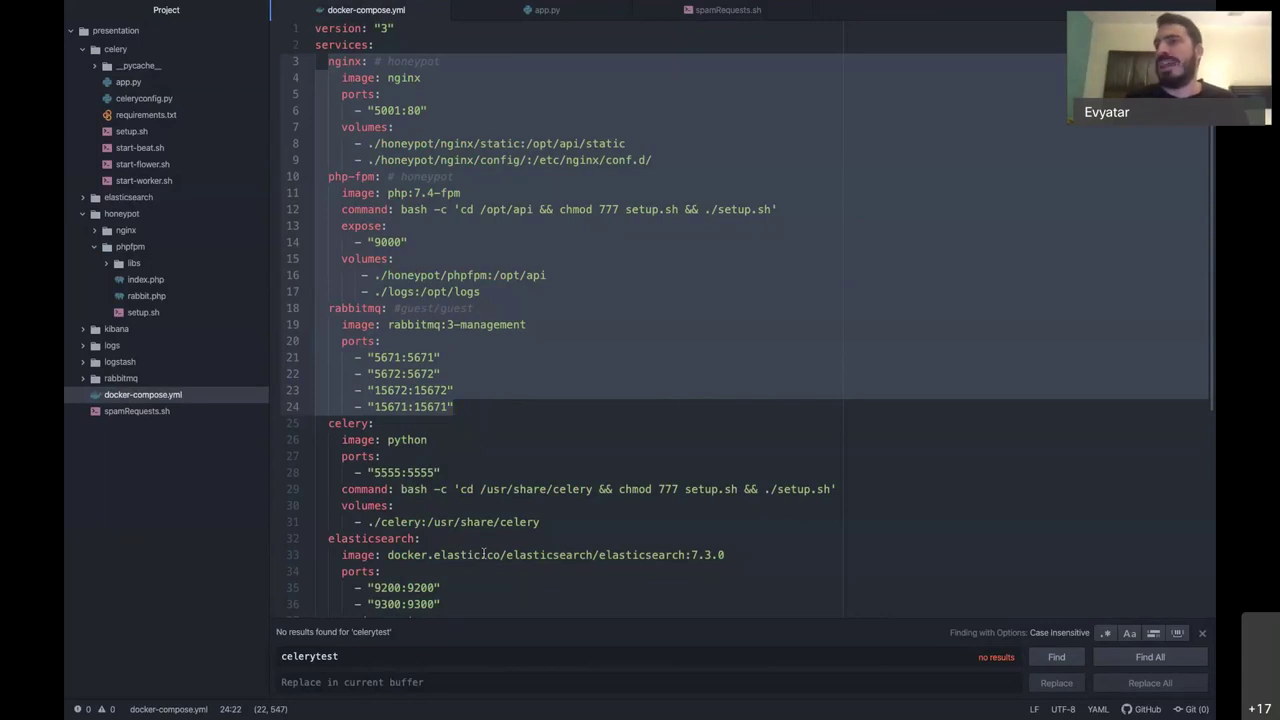
Step: Return to Kibana, view the recent items and open the honeypot logs in Discover
{"action": "key", "text": "super+Tab"}
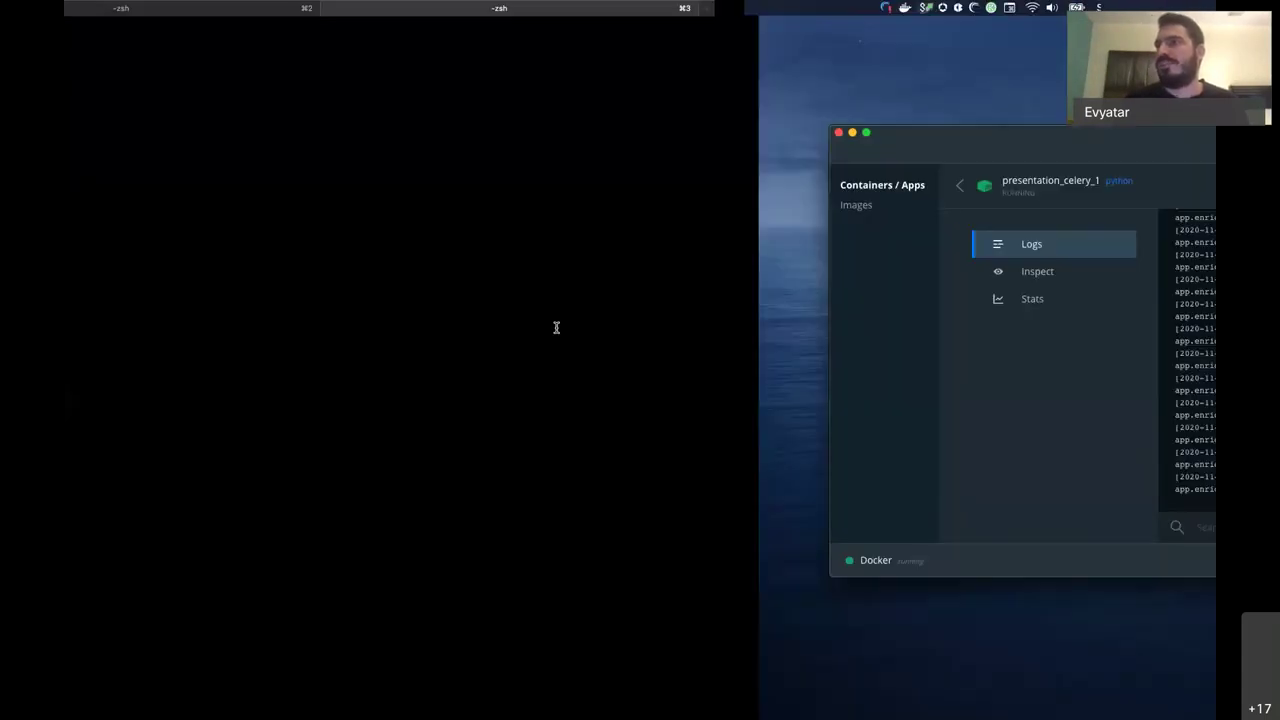
{"action": "key", "text": "super+Tab"}
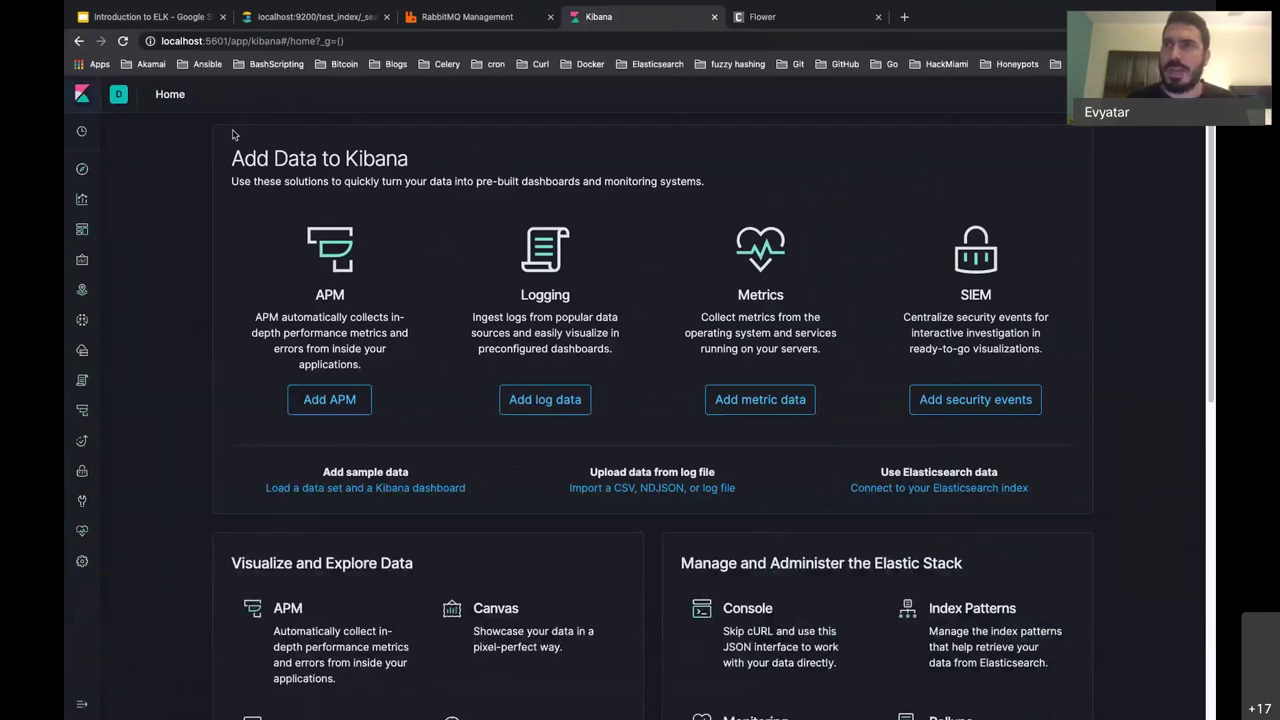
{"action": "left_click", "coordinate": [82, 133]}
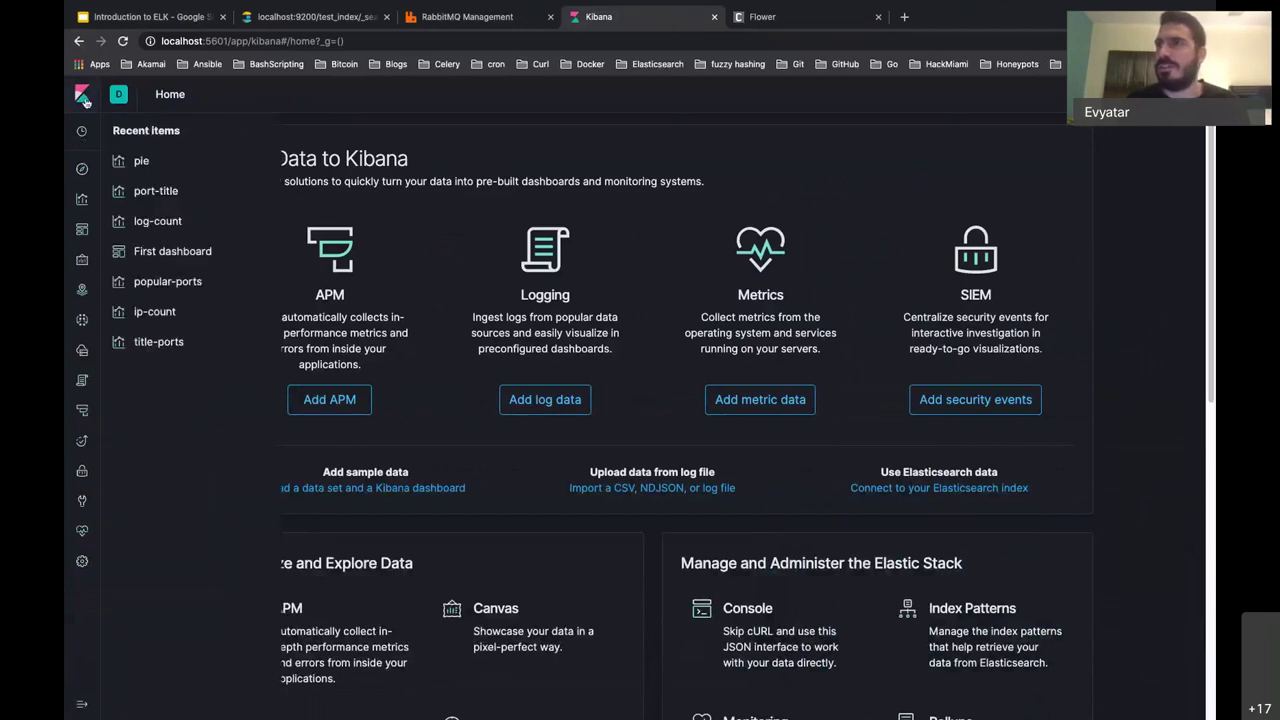
{"action": "left_click", "coordinate": [82, 172]}
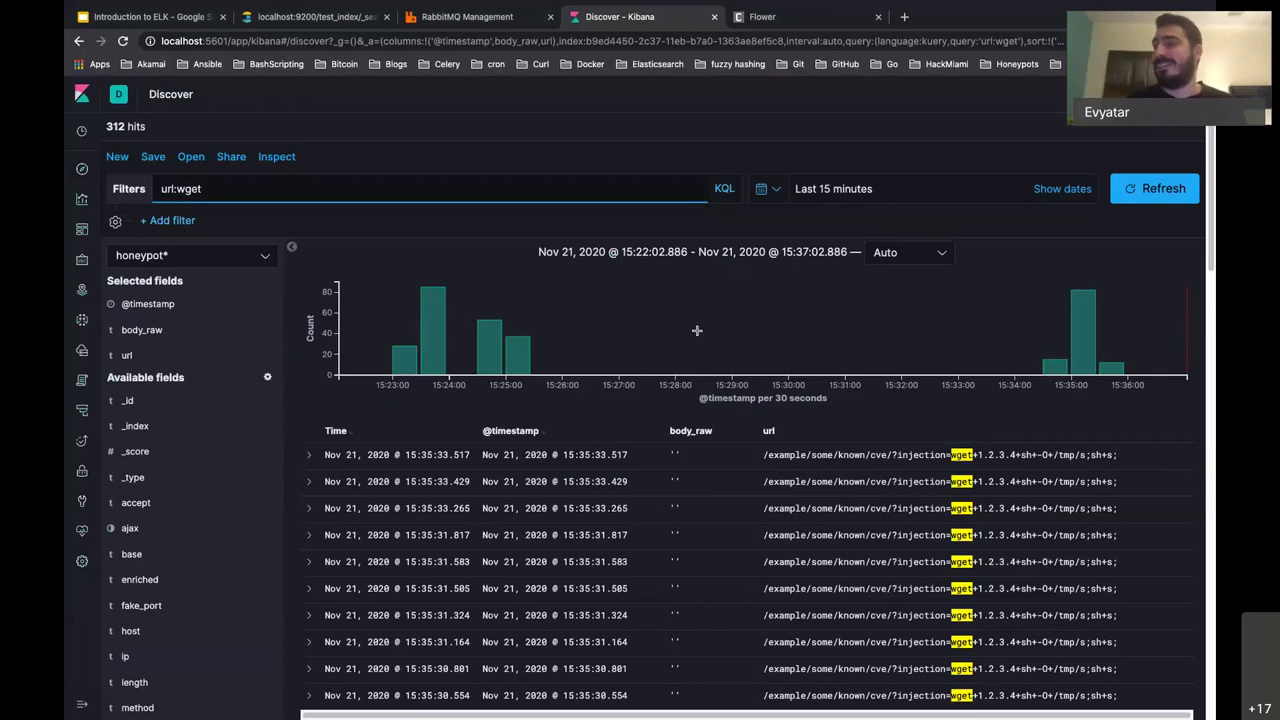
{"action": "key", "text": "ctrl+Right"}
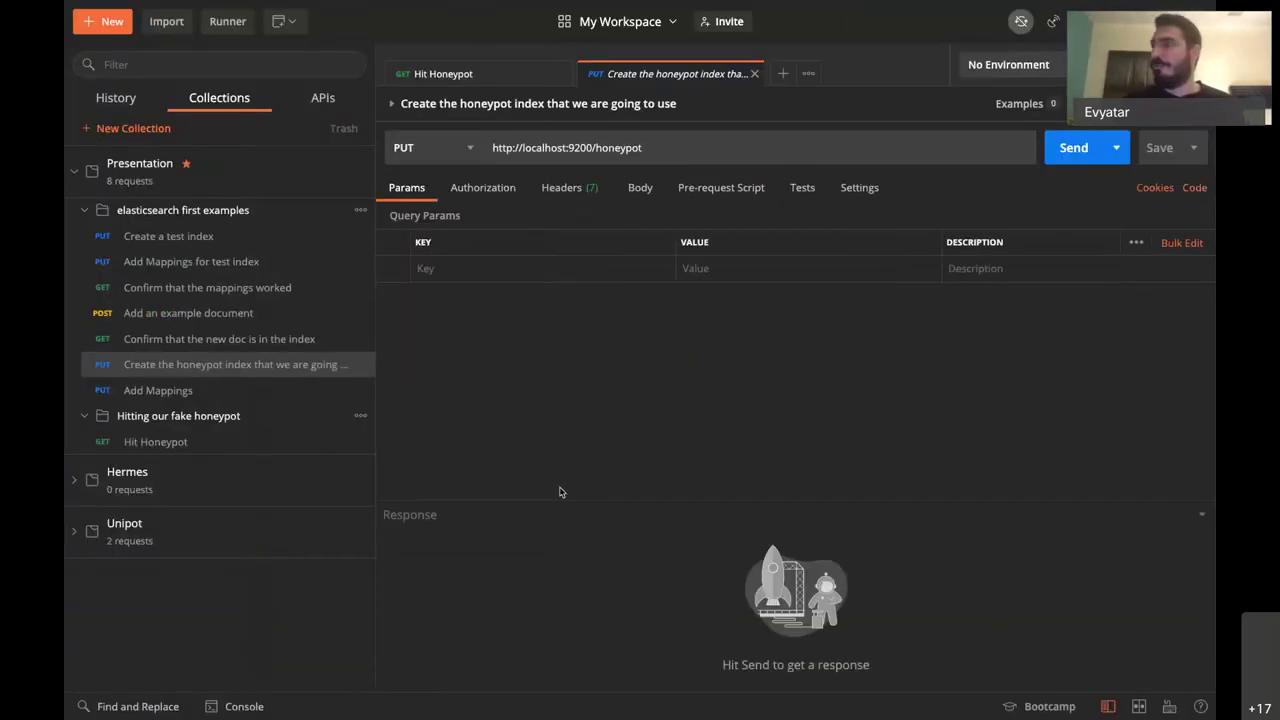
{"action": "key", "text": "ctrl+Right"}
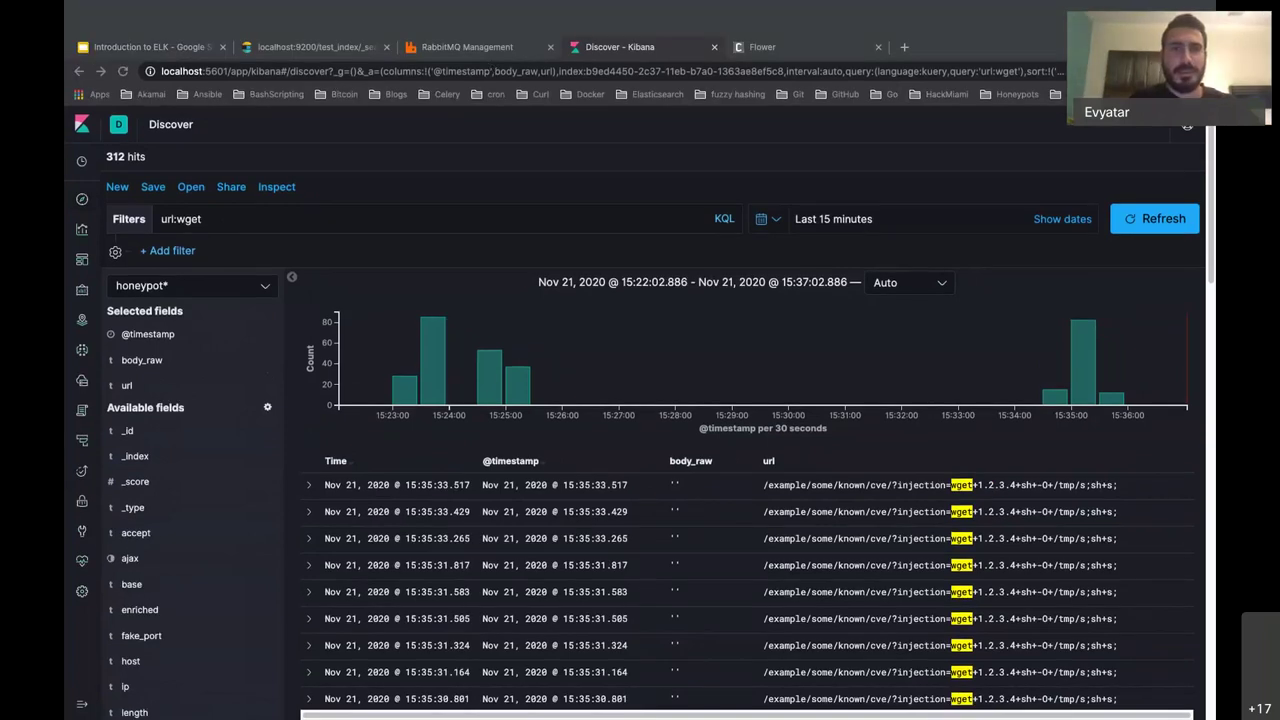
{"action": "key", "text": "ctrl+Up"}
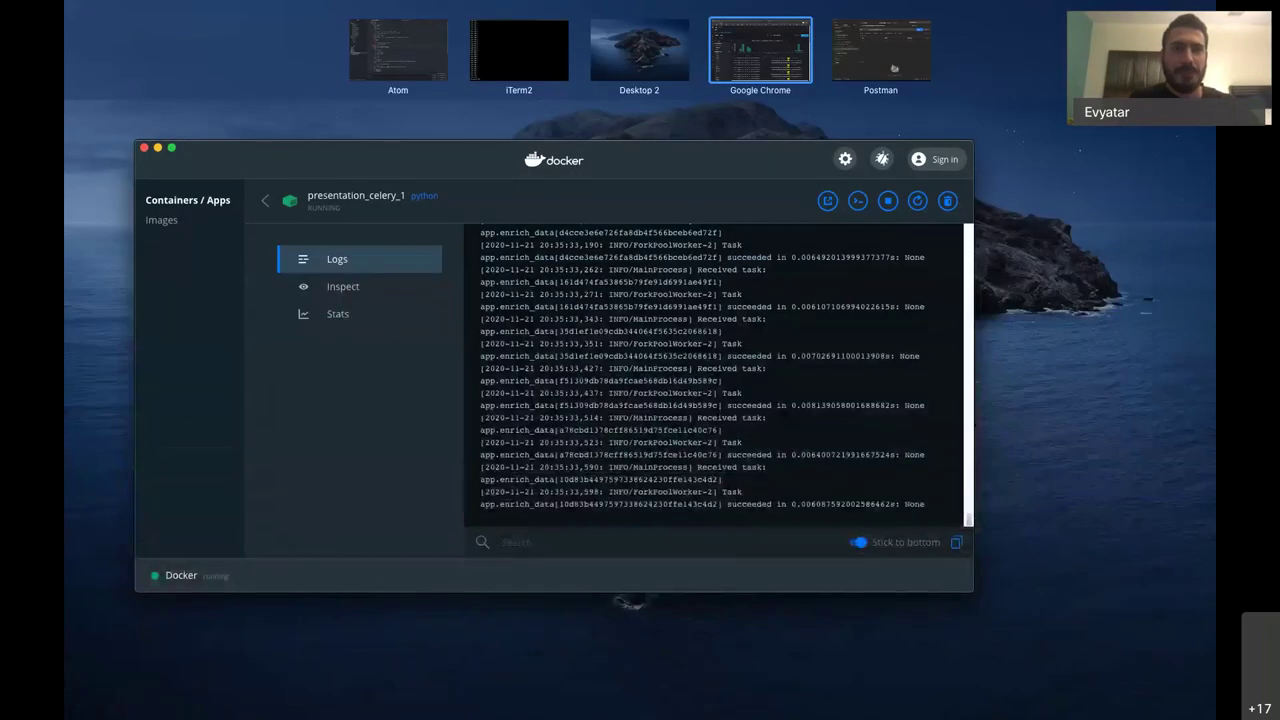
{"action": "key", "text": "Escape"}
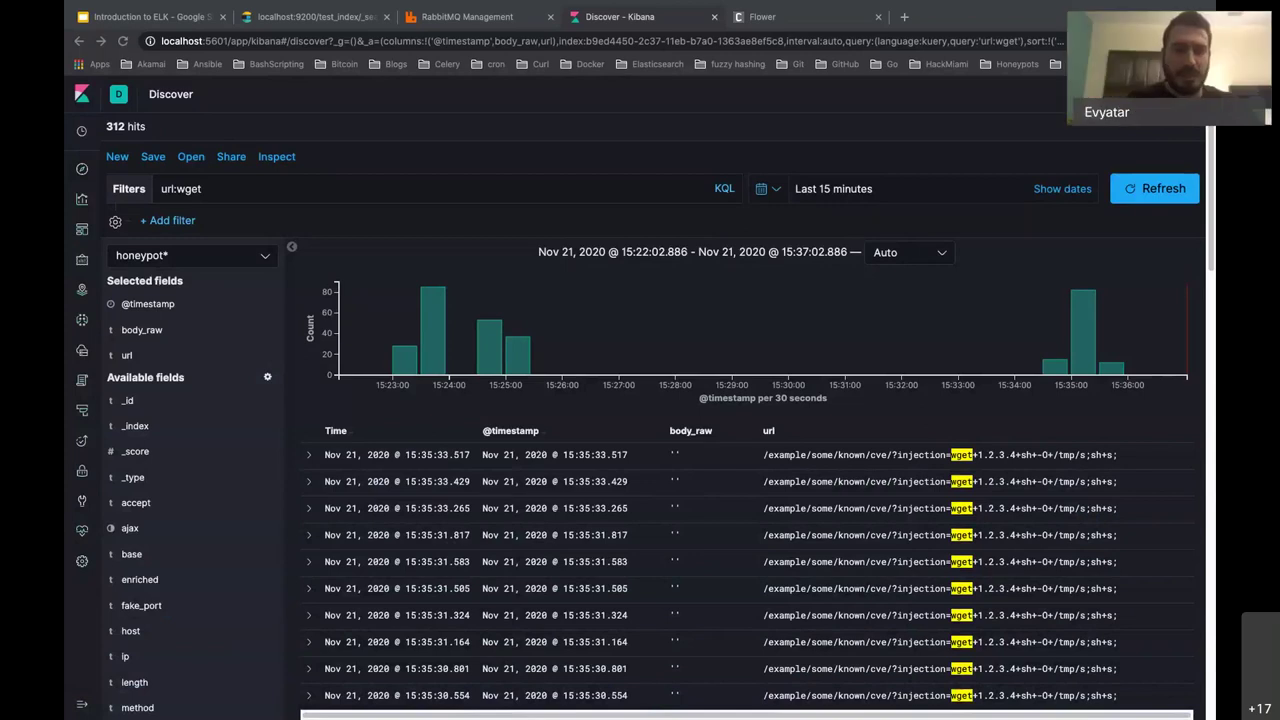
Step: View the Celery task list in Flower and return to the Introduction to ELK presentation
{"action": "key", "text": "ctrl+Up"}
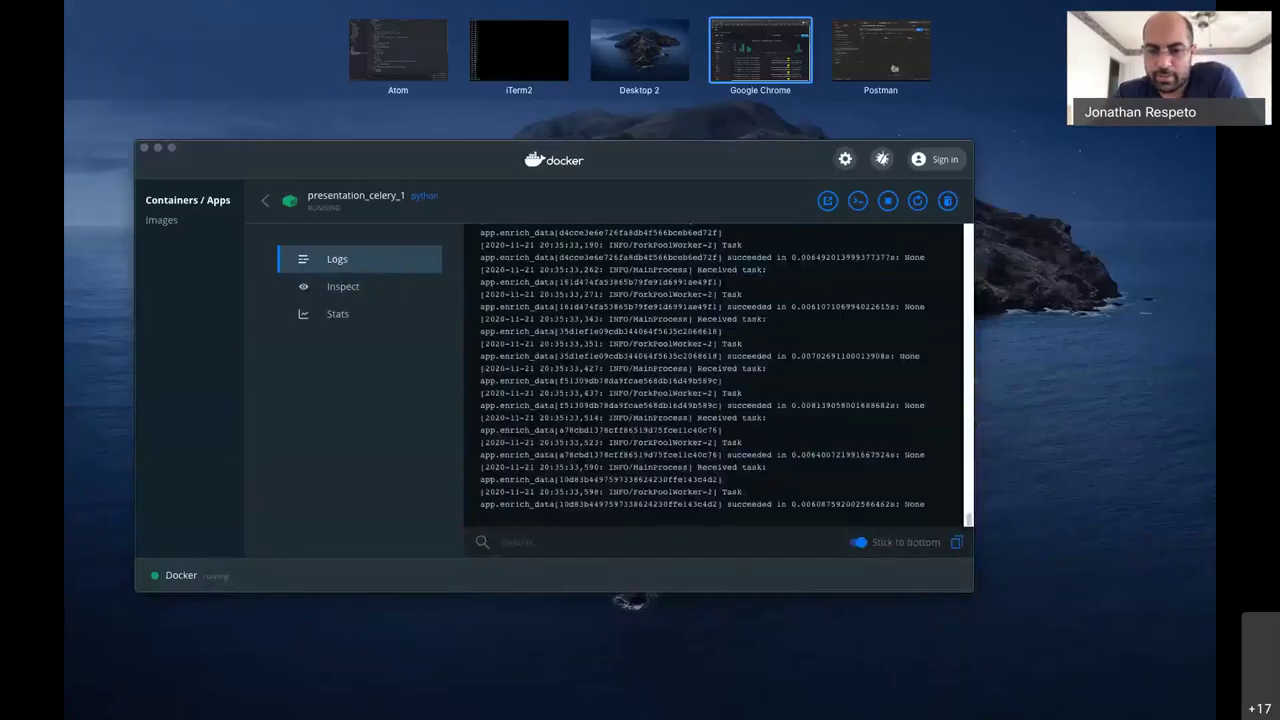
{"action": "left_click", "coordinate": [785, 30]}
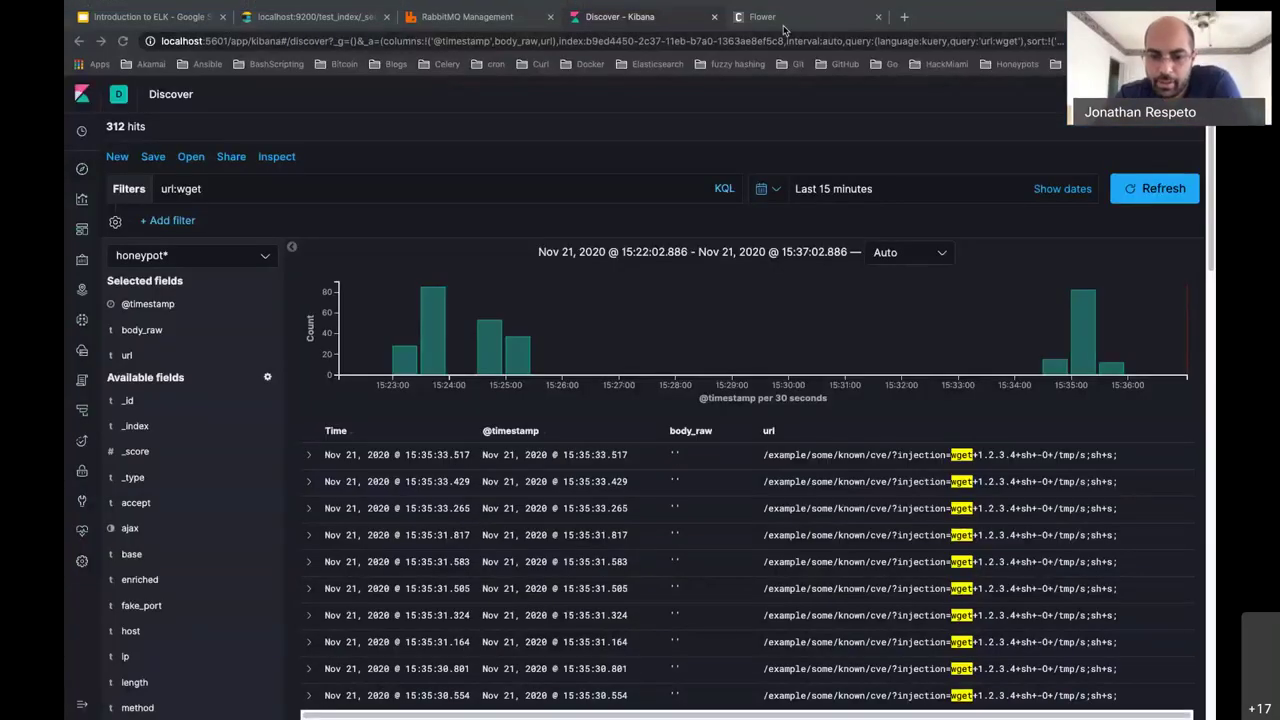
{"action": "left_click", "coordinate": [785, 22]}
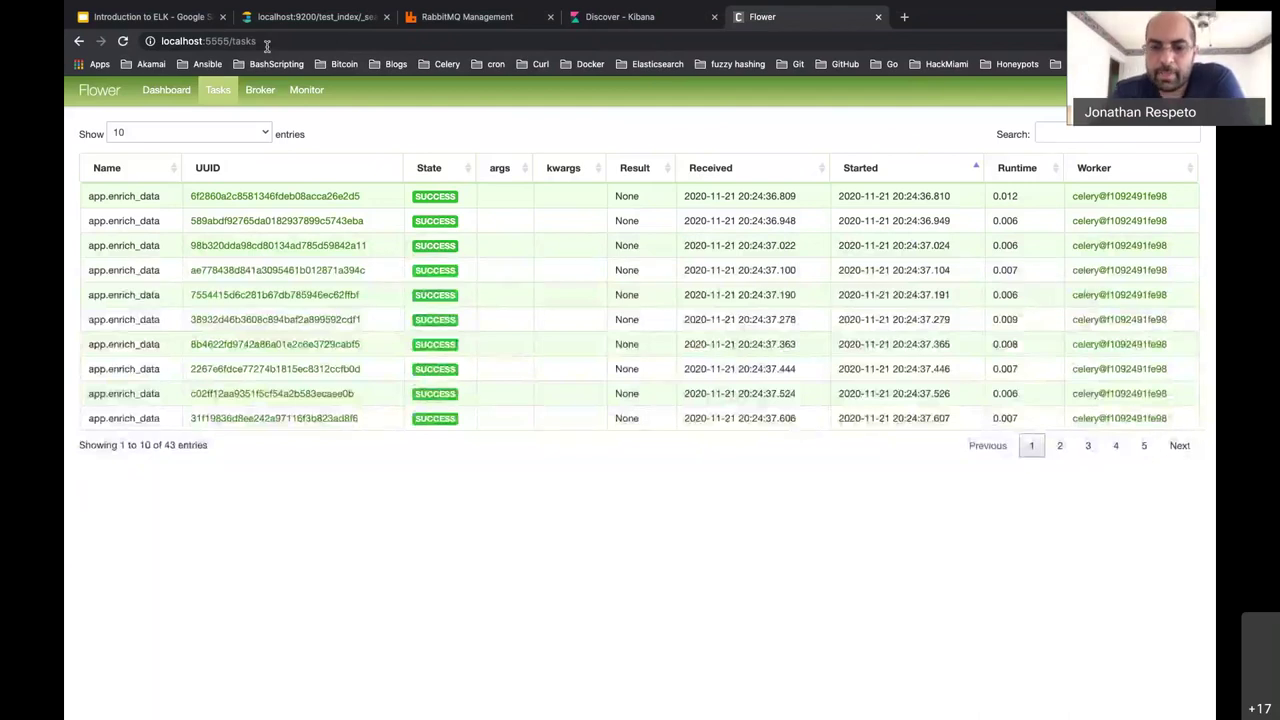
{"action": "left_click", "coordinate": [150, 16]}
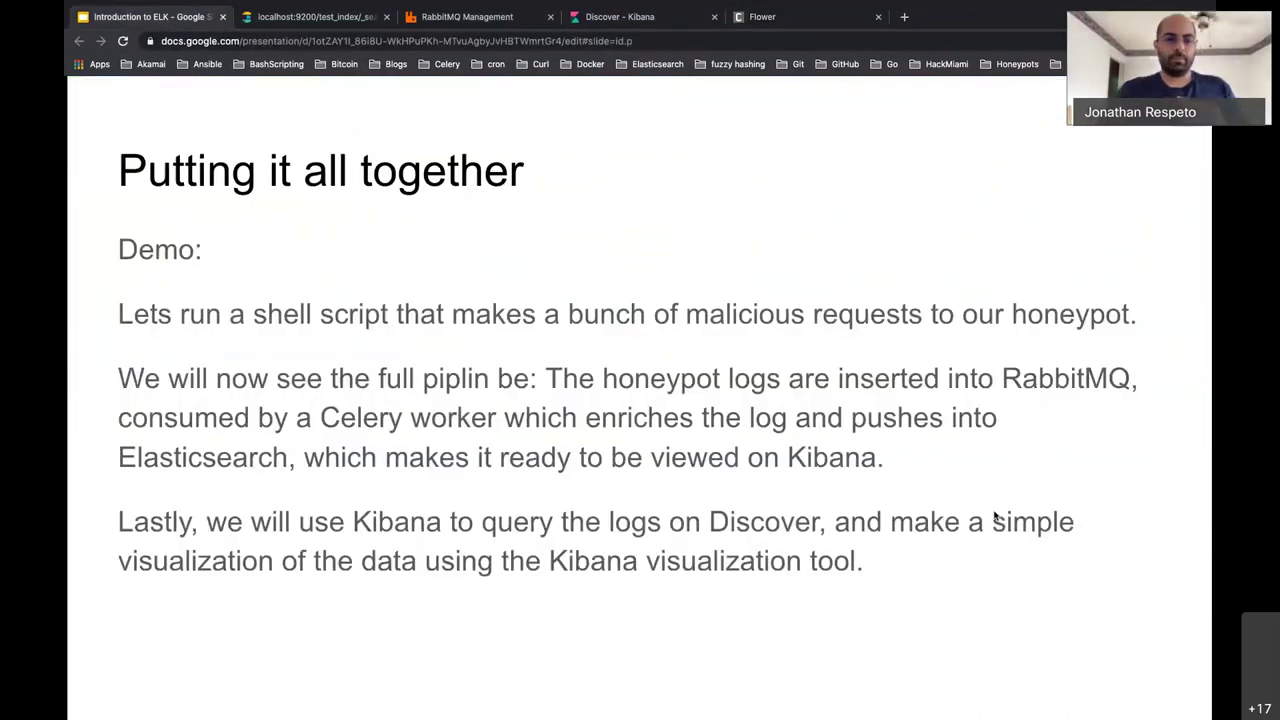